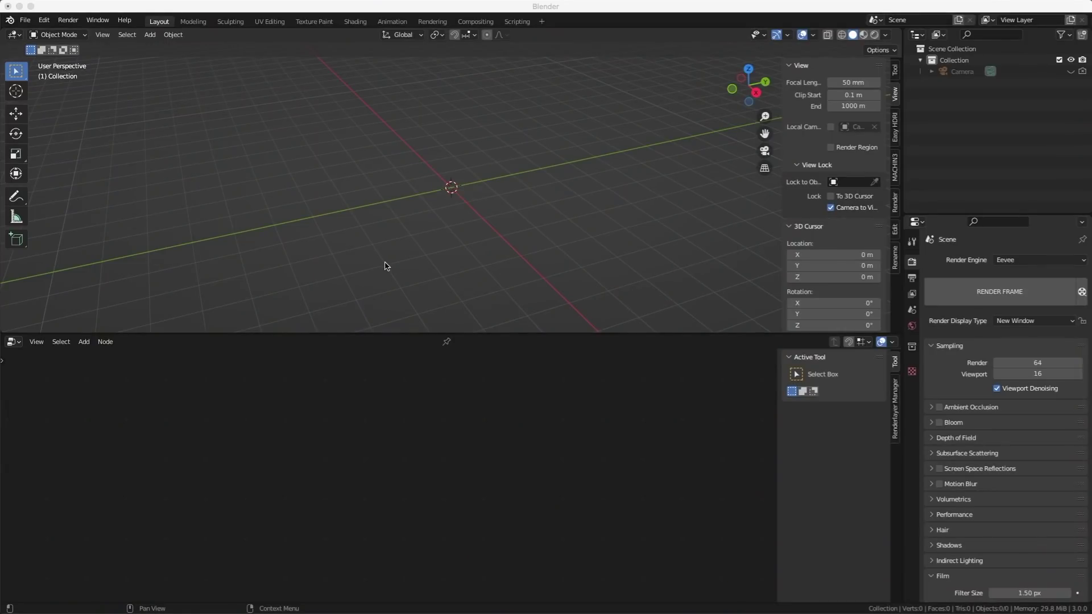
# - Add a UV sphere to the scene and rename it Master
pyautogui.click(385, 267)
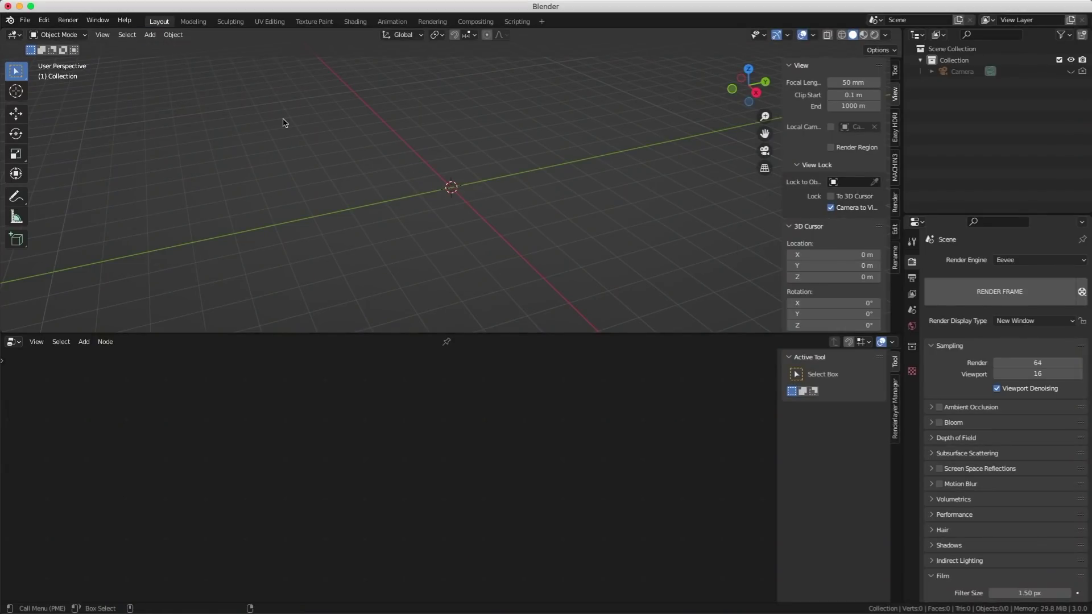
pyautogui.hotkey('shift', 'a')
pyautogui.moveTo(281, 121)
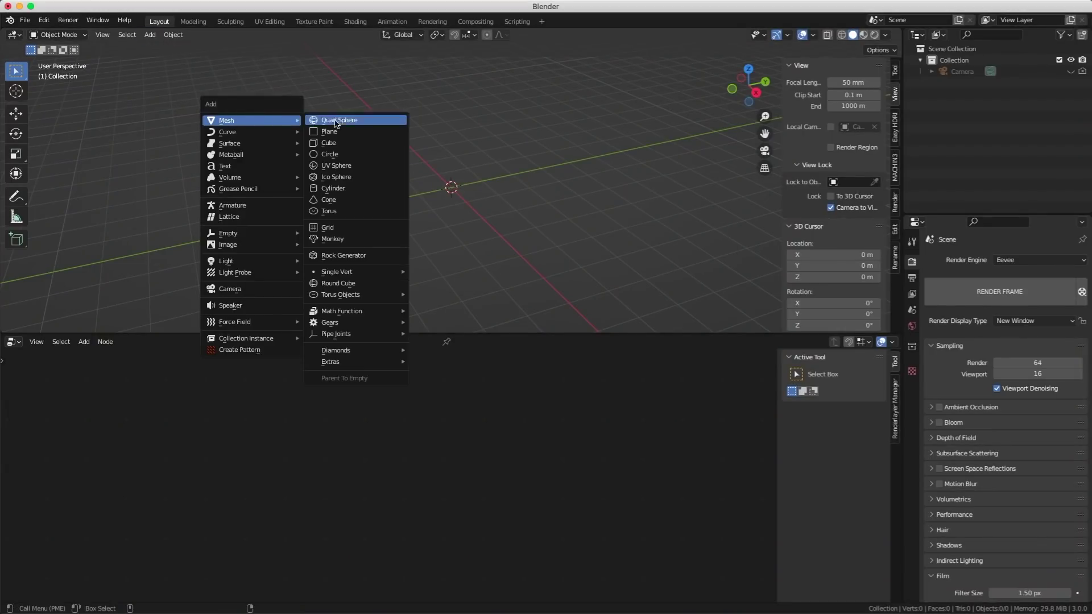
pyautogui.click(330, 166)
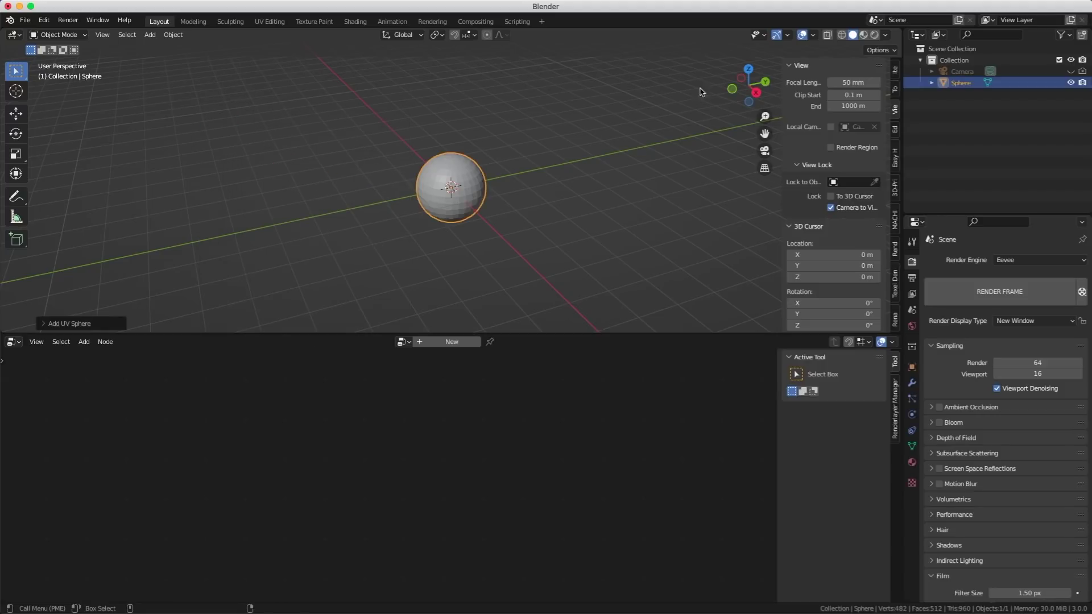
pyautogui.doubleClick(962, 83)
pyautogui.write('Mas')
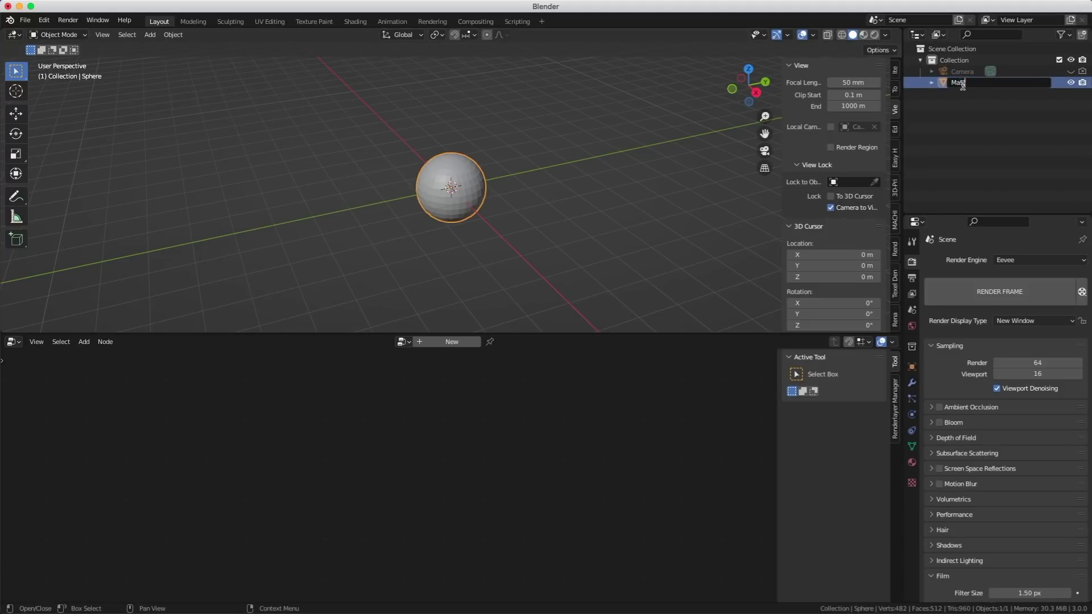
pyautogui.write('ter')
pyautogui.press('Return')
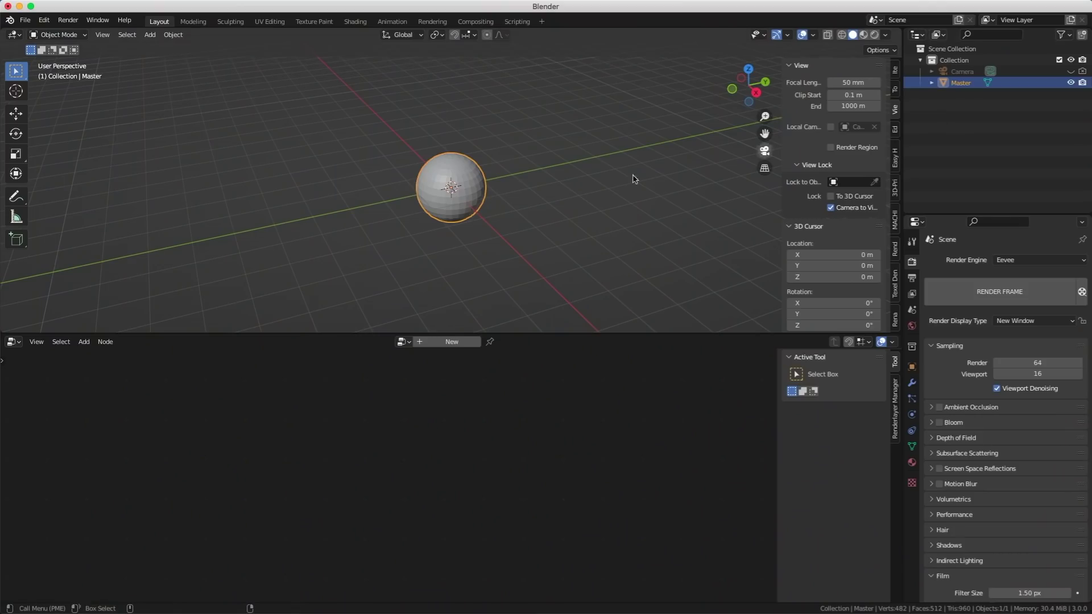
# - Create a new geometry node tree on Master and move the Group Input node farther from Group Output
pyautogui.click(447, 341)
pyautogui.scroll(3, 383, 472)
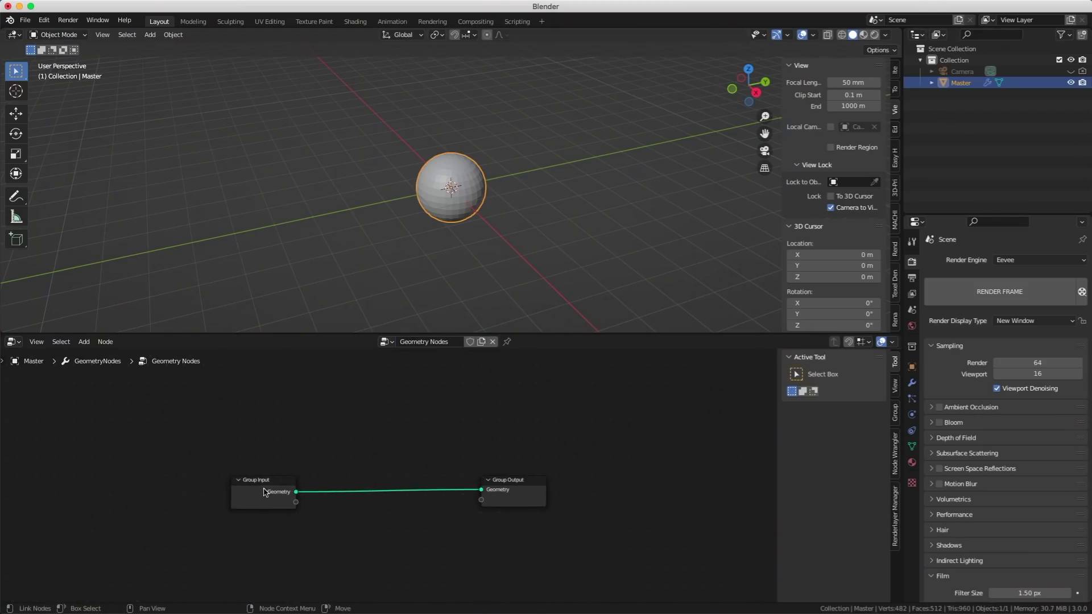
pyautogui.moveTo(266, 492); pyautogui.dragTo(150, 479)
# - Hide Master in the viewport, then pin its node tree and move Group Output farther from Group Input
pyautogui.click(1072, 83)
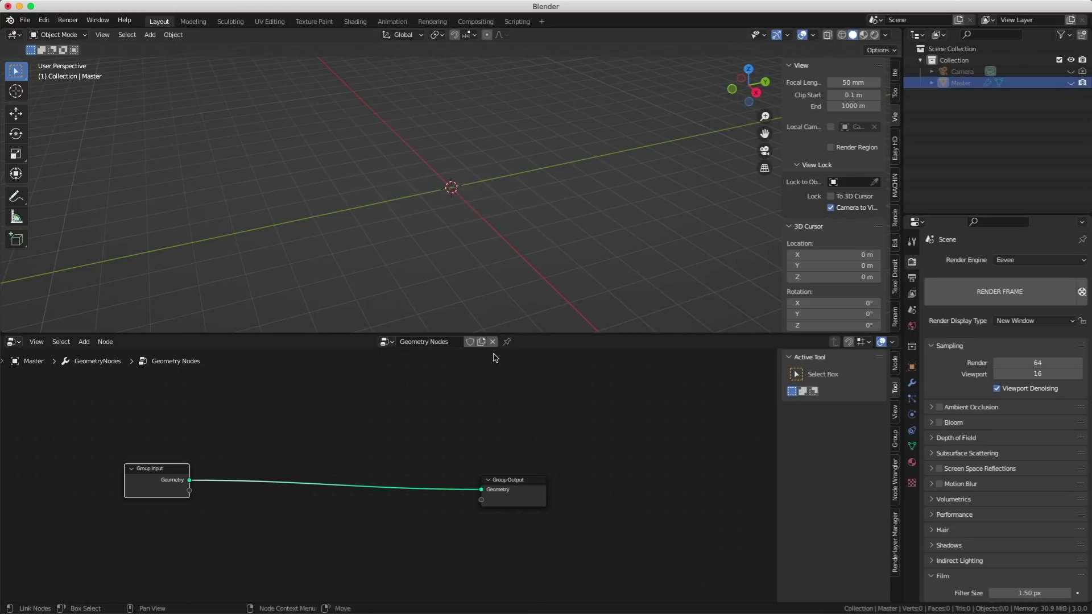
pyautogui.click(508, 343)
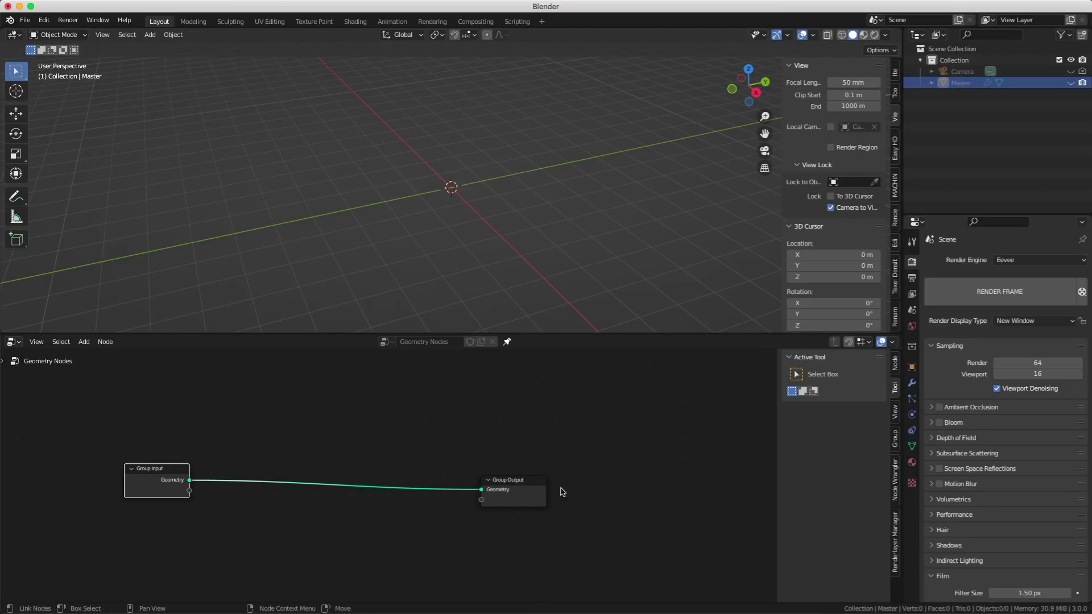
pyautogui.moveTo(524, 482); pyautogui.dragTo(660, 480)
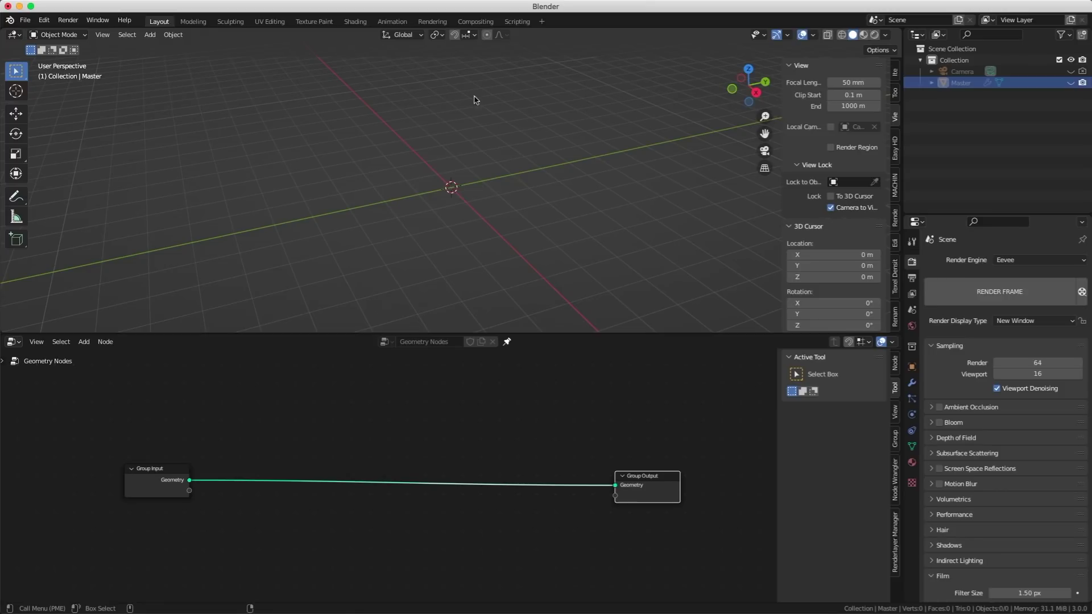
# - Add a second UV sphere and a mesh grid at the scene origin
pyautogui.hotkey('shift', 'a')
pyautogui.moveTo(367, 142)
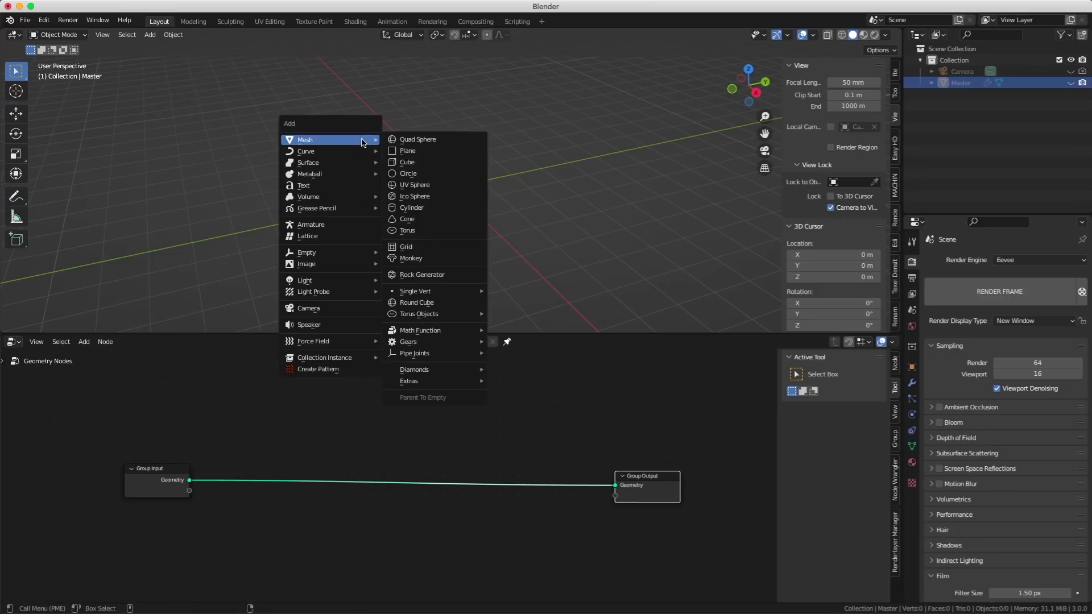
pyautogui.click(450, 185)
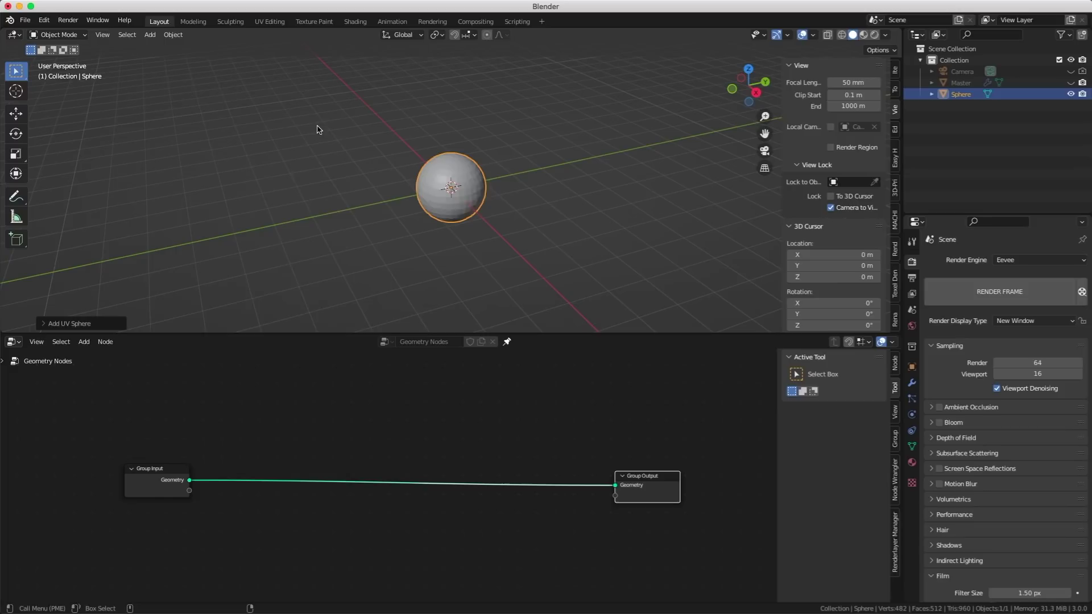
pyautogui.hotkey('shift', 'a')
pyautogui.moveTo(319, 131)
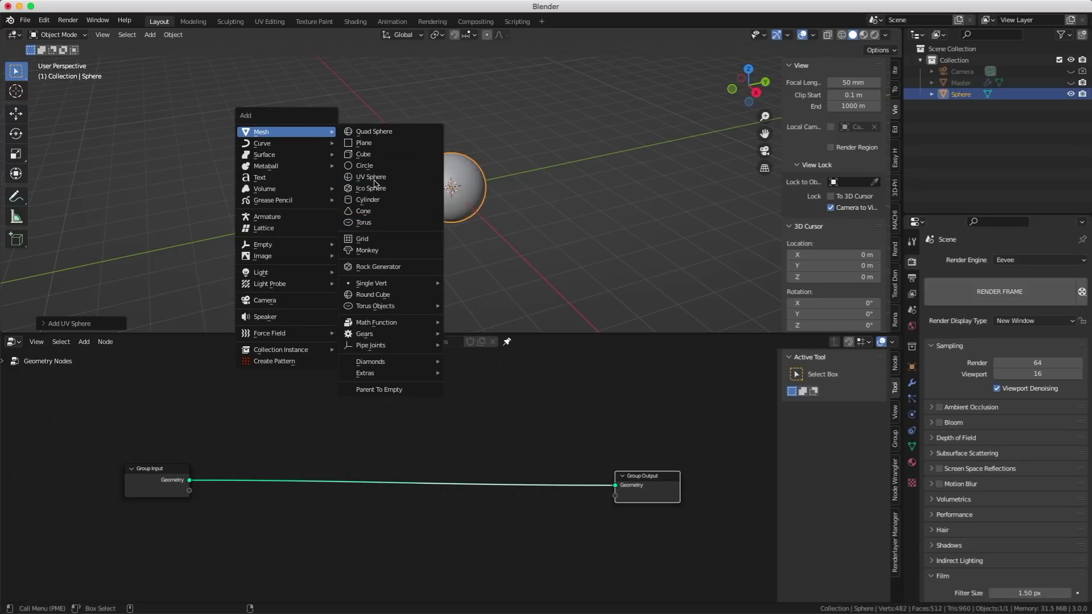
pyautogui.click(414, 236)
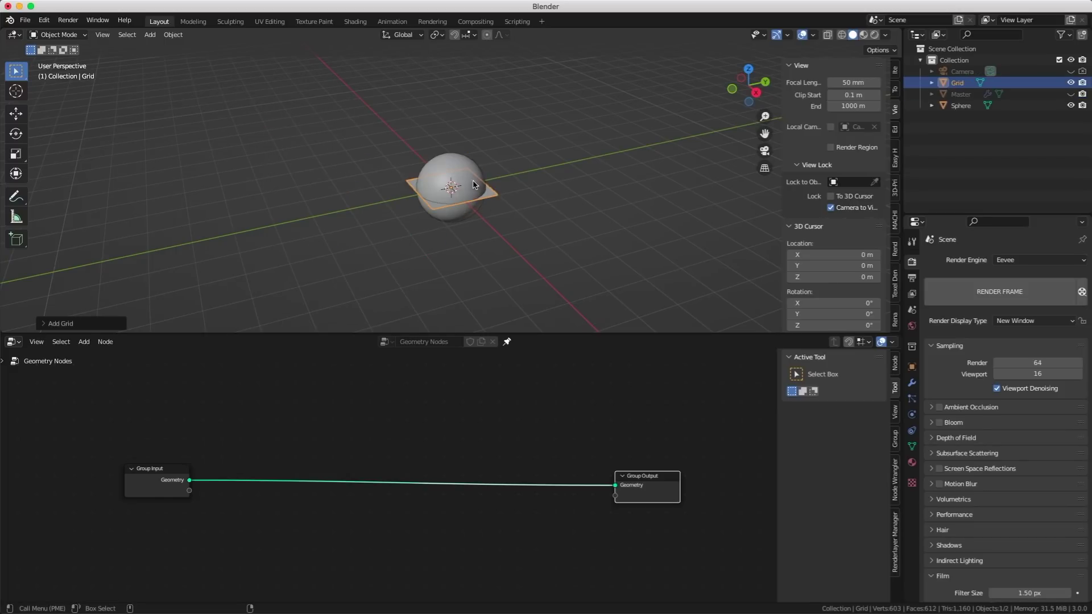
# - Lower the grid about 2.27 m beneath the sphere and scale it up about 5 times
pyautogui.press('g')
pyautogui.moveTo(451, 149); pyautogui.dragTo(672, 218)
pyautogui.press('s')
pyautogui.click(895, 70)
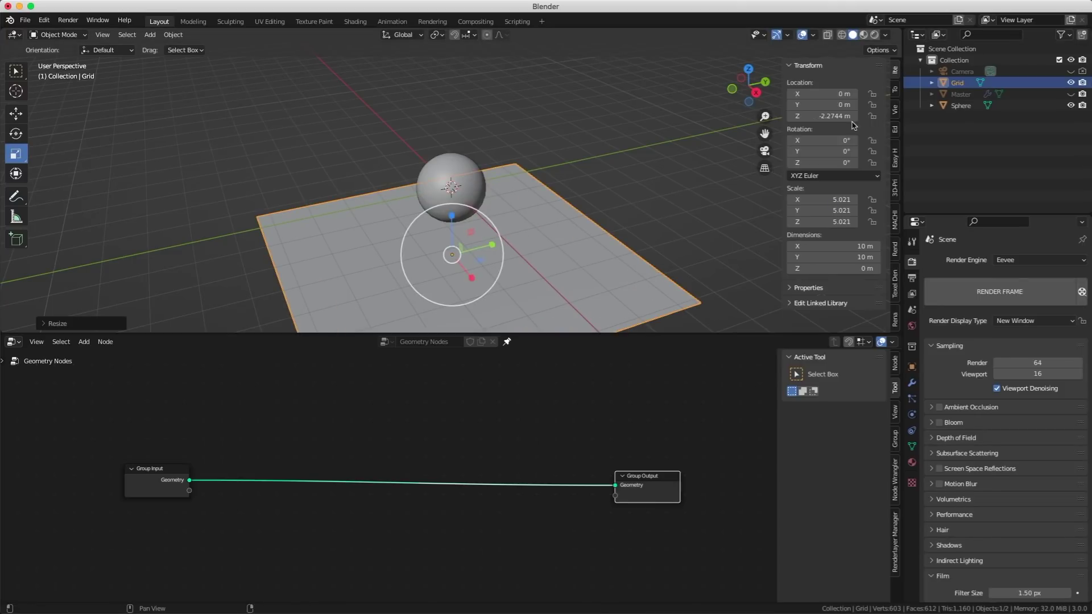
# - Turn off the floor grid and axis lines in the viewport overlays
pyautogui.moveTo(618, 117); pyautogui.dragTo(540, 132, button='middle')
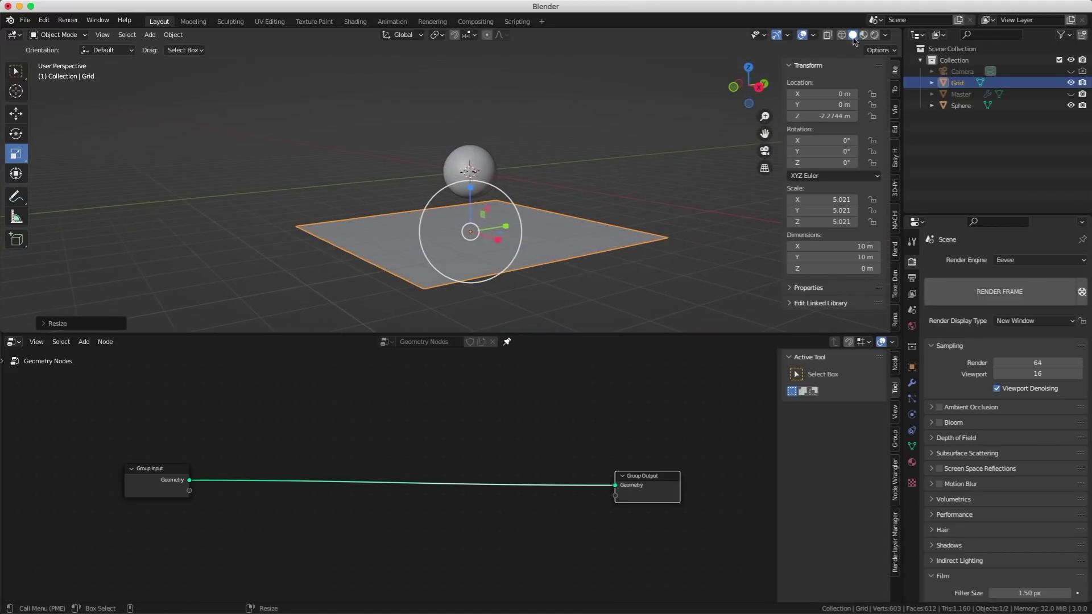
pyautogui.click(816, 36)
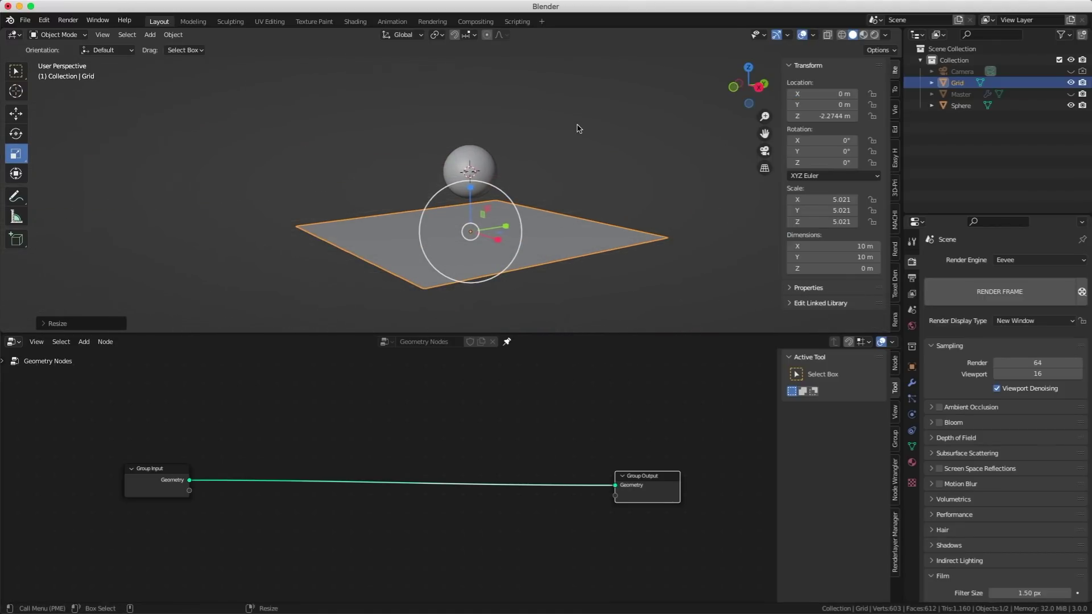
pyautogui.moveTo(578, 129); pyautogui.dragTo(637, 159, button='middle')
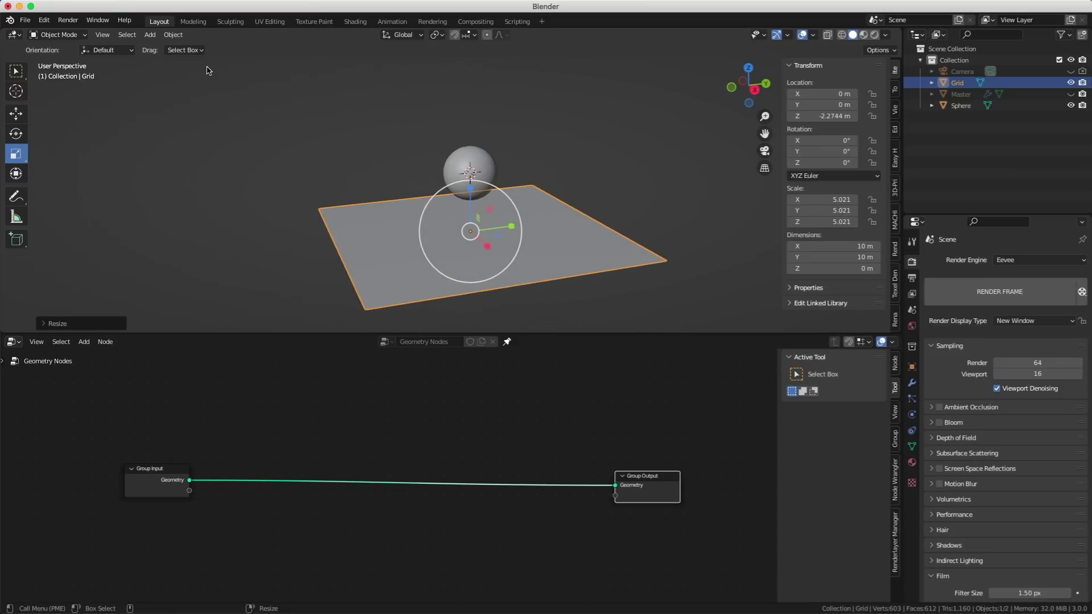
# - Apply all transforms to the scaled and lowered grid
pyautogui.click(171, 34)
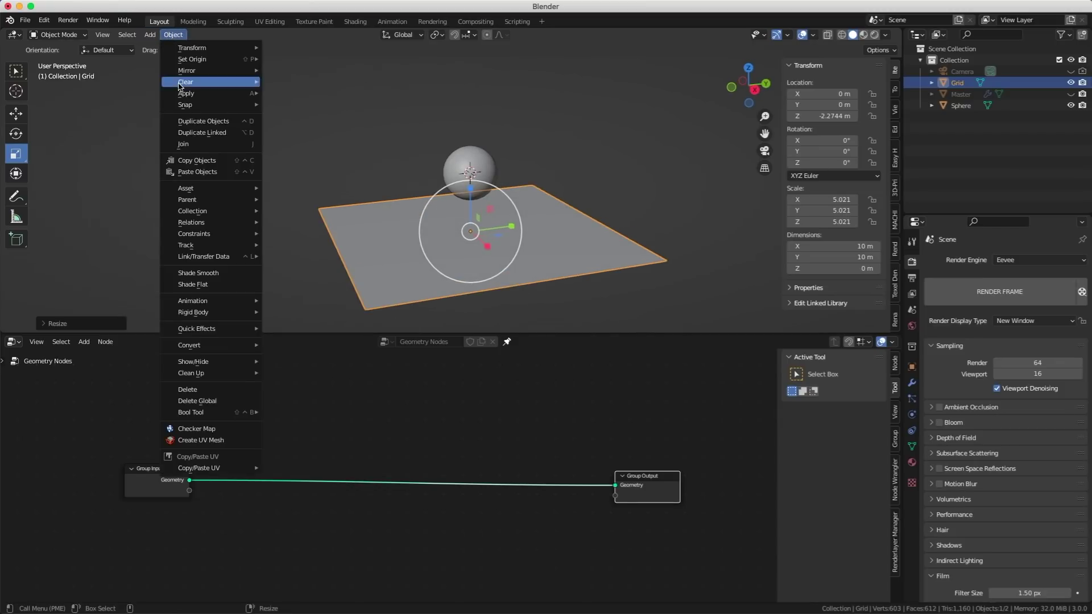
pyautogui.moveTo(187, 93)
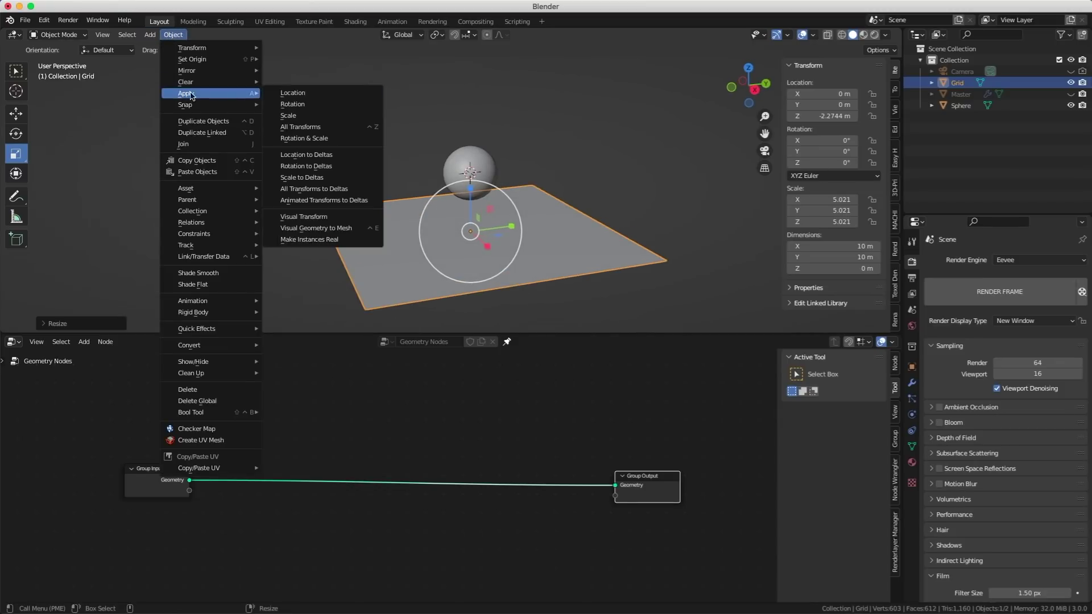
pyautogui.click(318, 127)
pyautogui.moveTo(621, 133); pyautogui.dragTo(529, 142, button='middle')
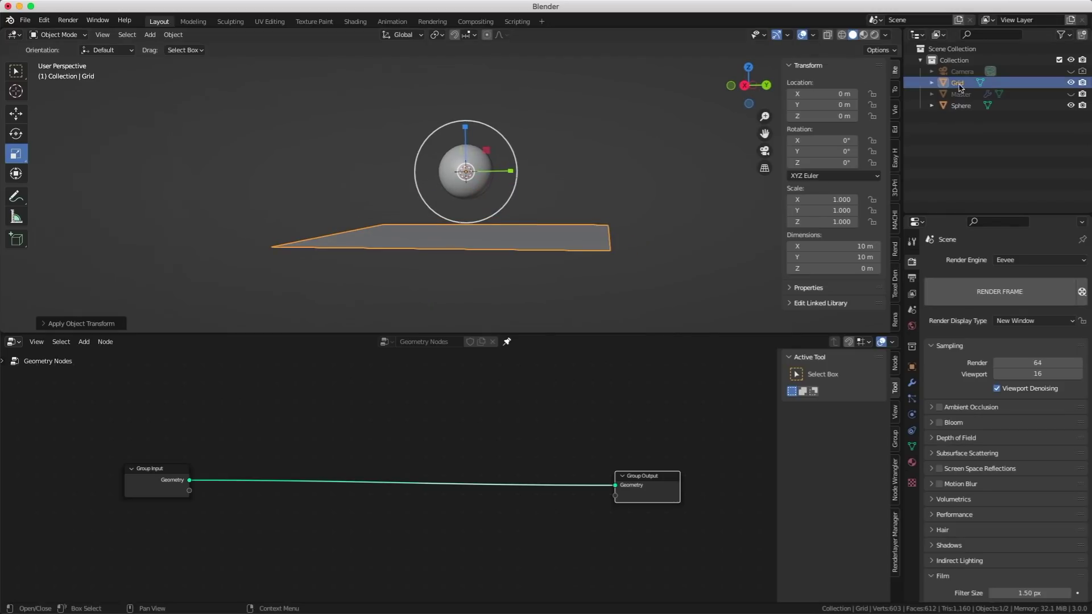
# - Bring Grid and Sphere into the node tree as Object Info nodes, placing Sphere above and Grid below the main link
pyautogui.moveTo(958, 83); pyautogui.dragTo(327, 426)
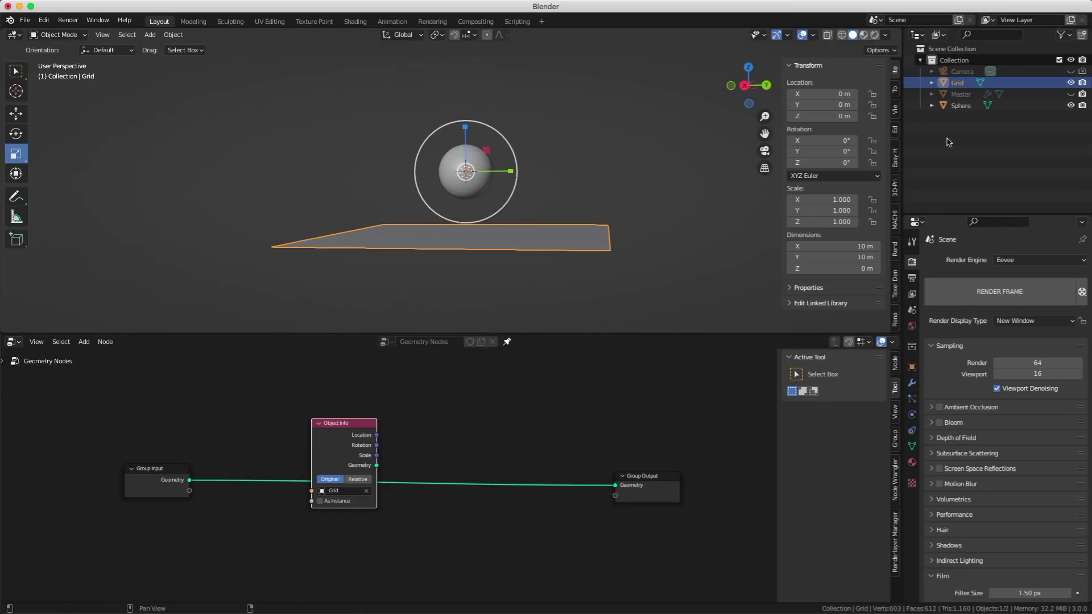
pyautogui.click(961, 105)
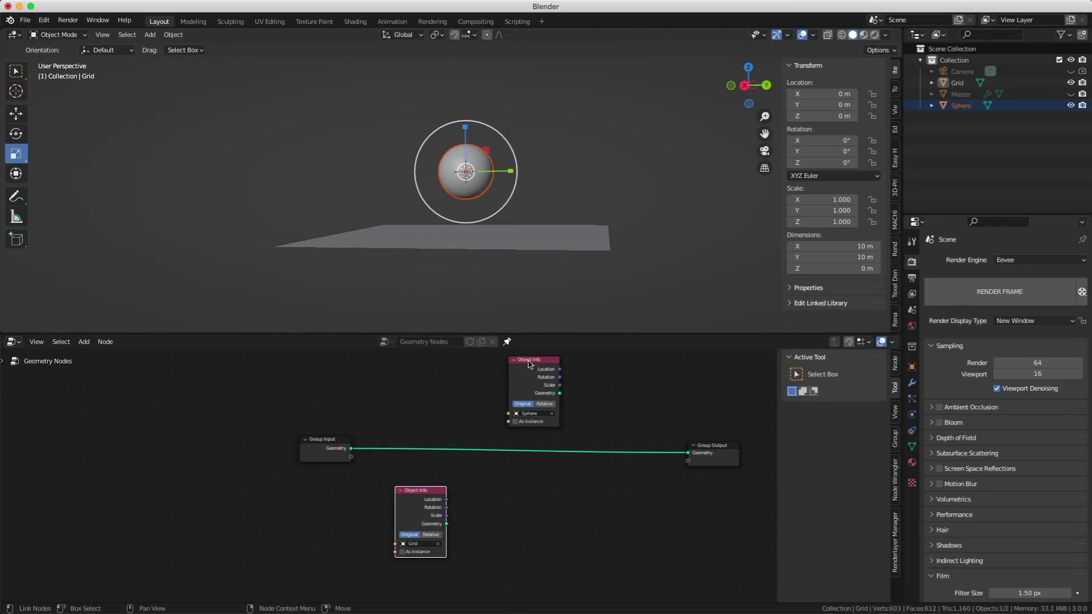
pyautogui.click(531, 362)
pyautogui.moveTo(529, 362); pyautogui.dragTo(426, 362)
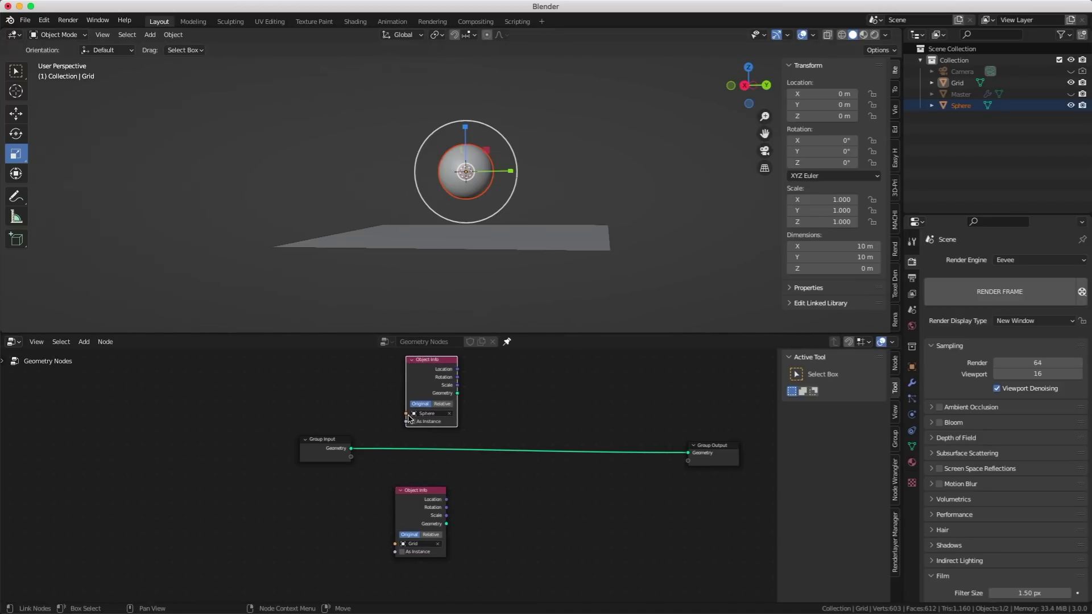
# - Expose the Object inputs of the Sphere and Grid Object Info nodes through Group Input and show Master's modifier settings
pyautogui.moveTo(406, 414); pyautogui.dragTo(352, 457)
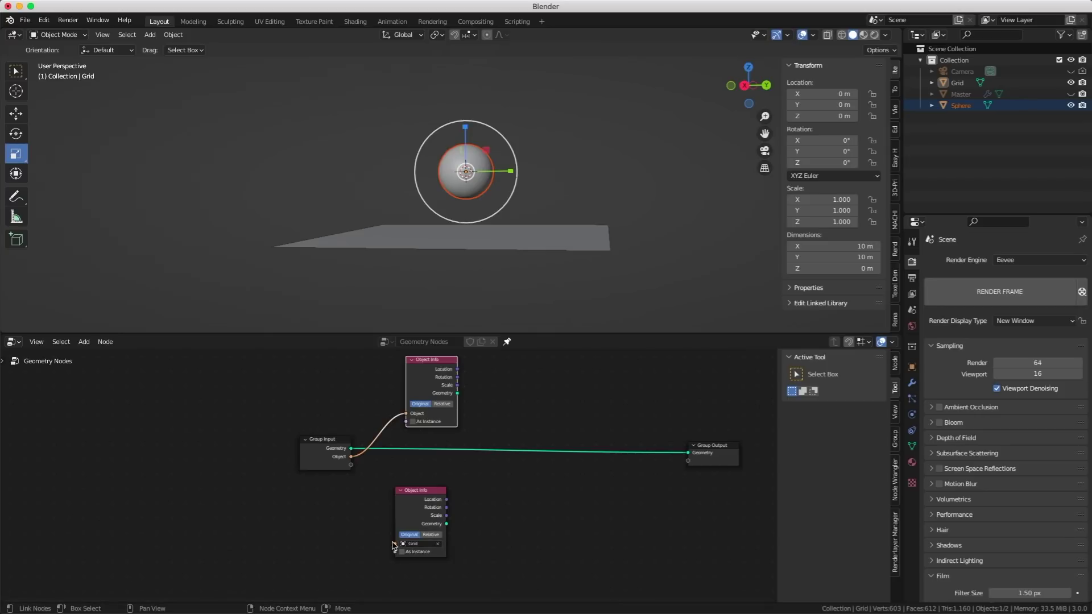
pyautogui.moveTo(395, 543); pyautogui.dragTo(351, 466)
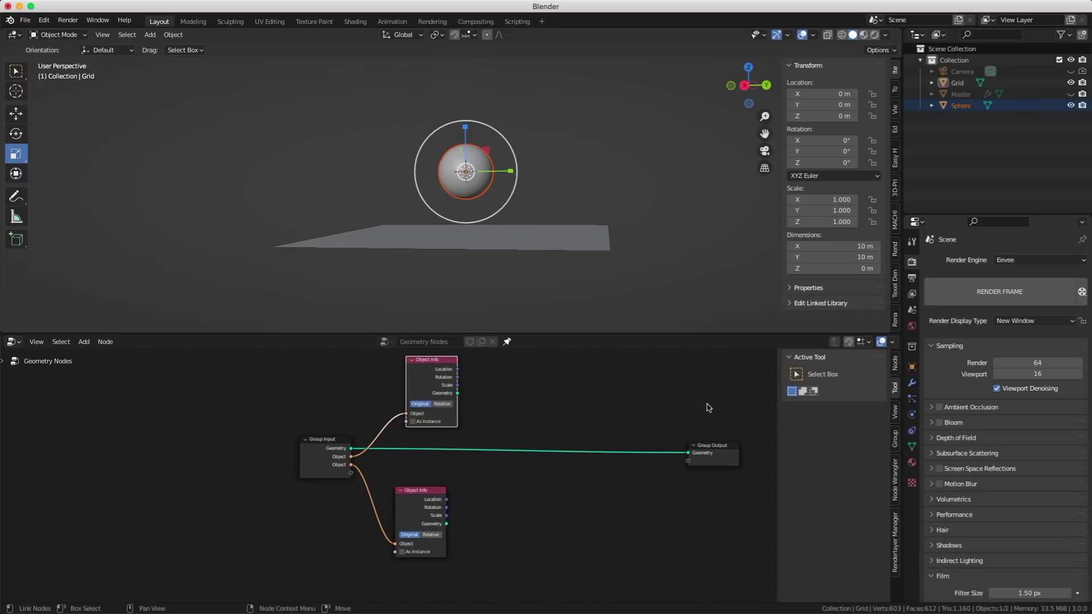
pyautogui.click(912, 385)
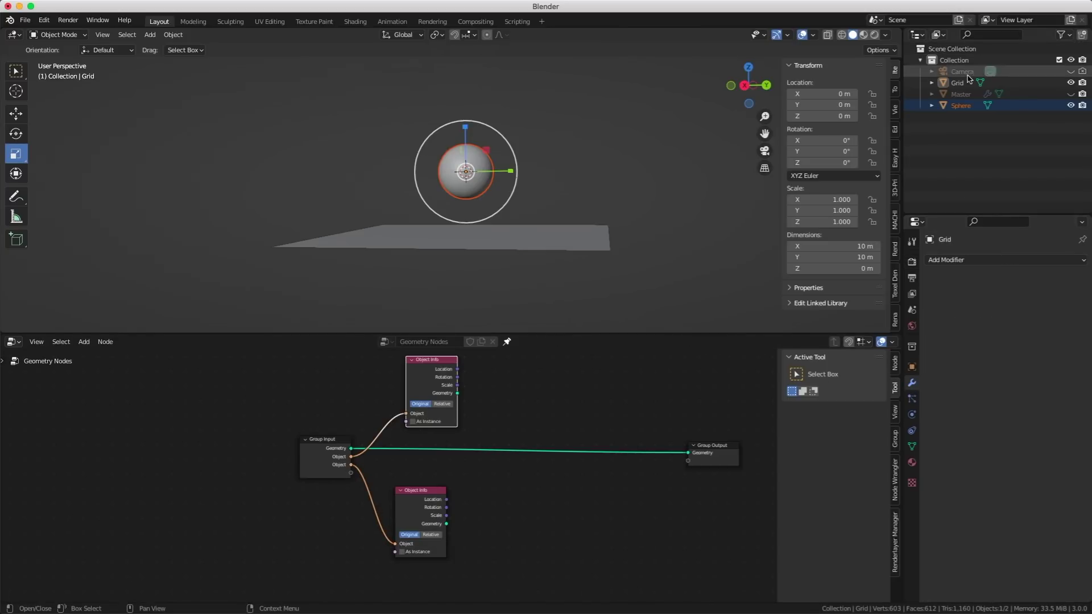
pyautogui.click(961, 94)
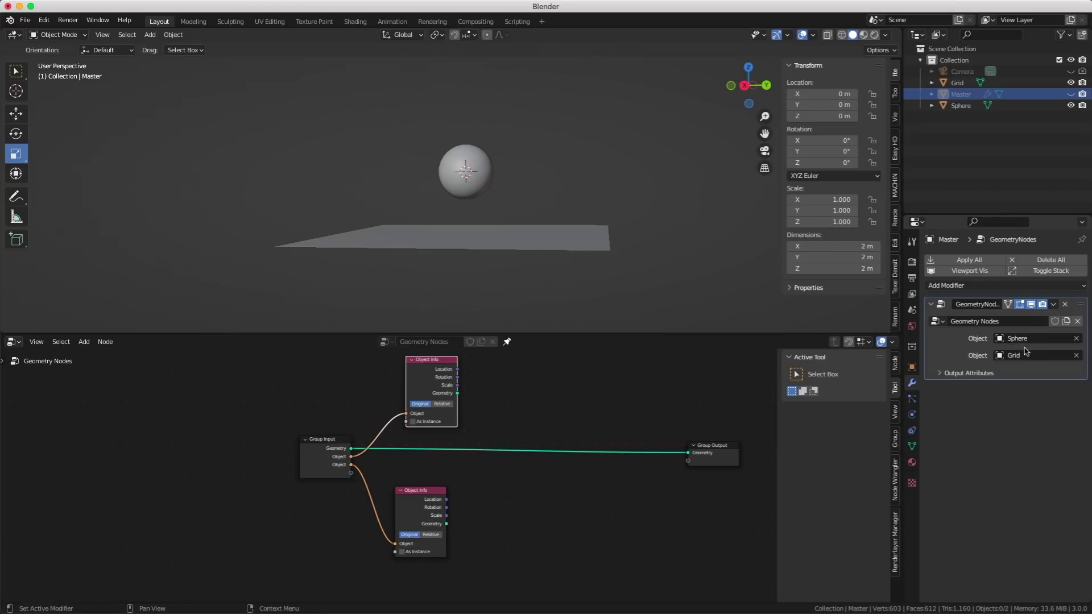
# - Add a monkey mesh and set the first Object input of Master's Geometry Nodes modifier to Suzanne
pyautogui.click(151, 35)
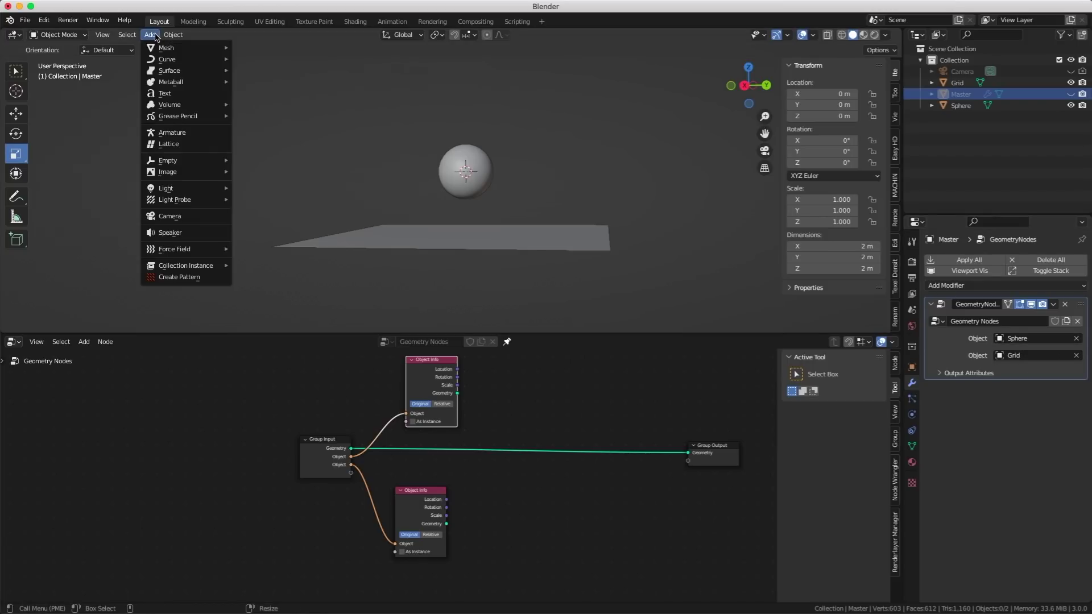
pyautogui.moveTo(171, 47)
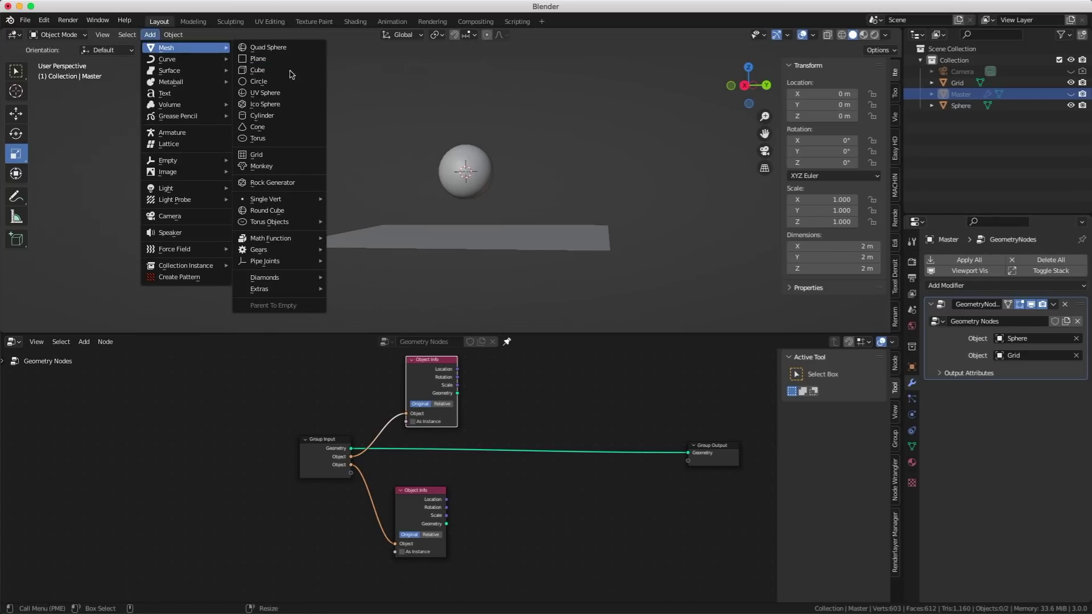
pyautogui.click(285, 166)
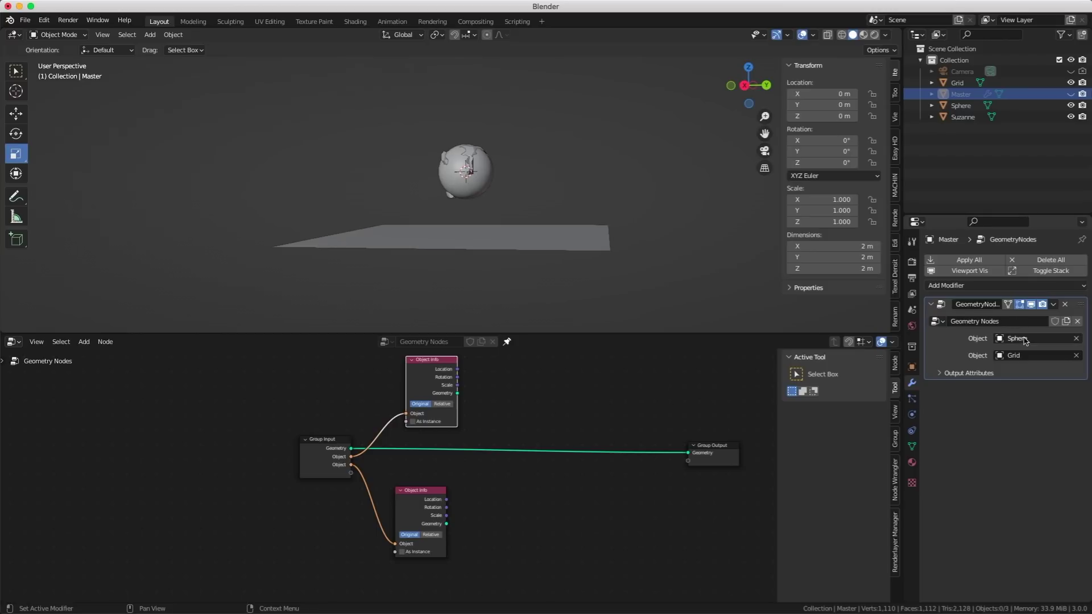
pyautogui.click(1022, 341)
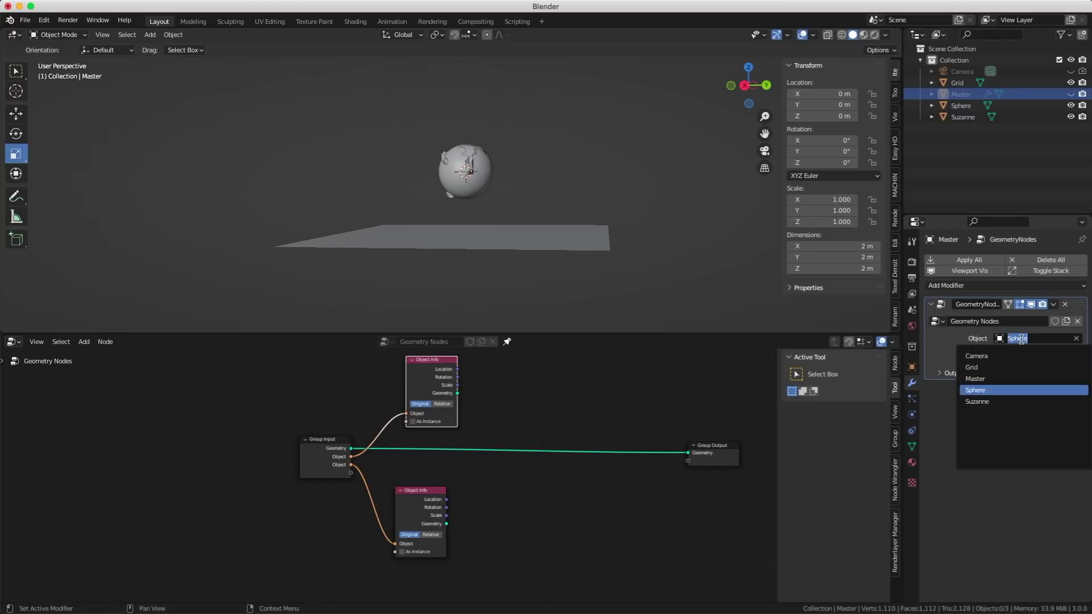
pyautogui.click(983, 400)
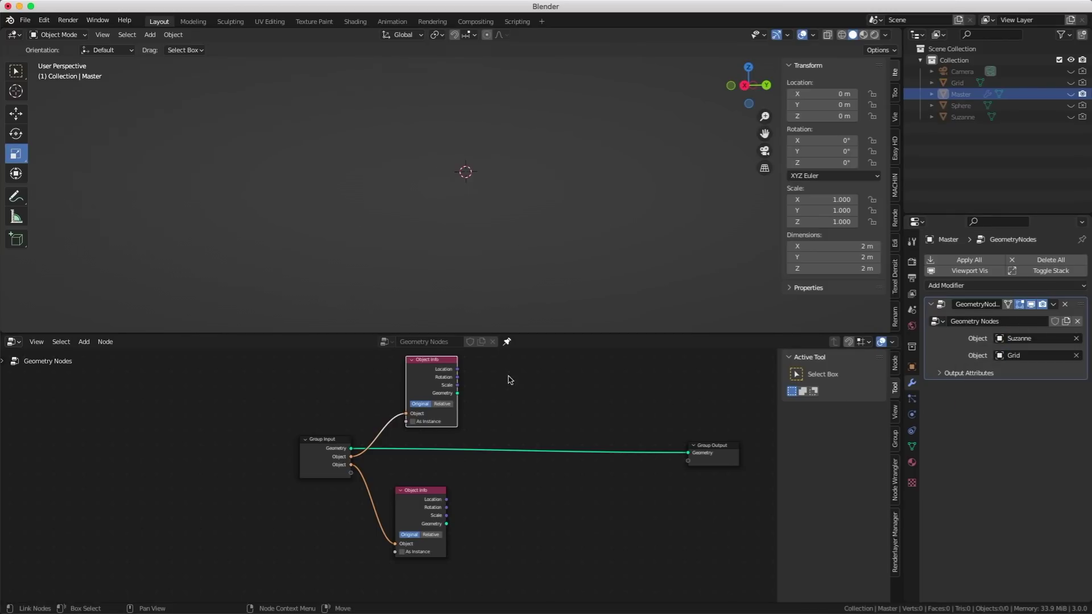
# - Add a Join Geometry node on the link just before Group Output
pyautogui.hotkey('shift', 'a')
pyautogui.write('s')
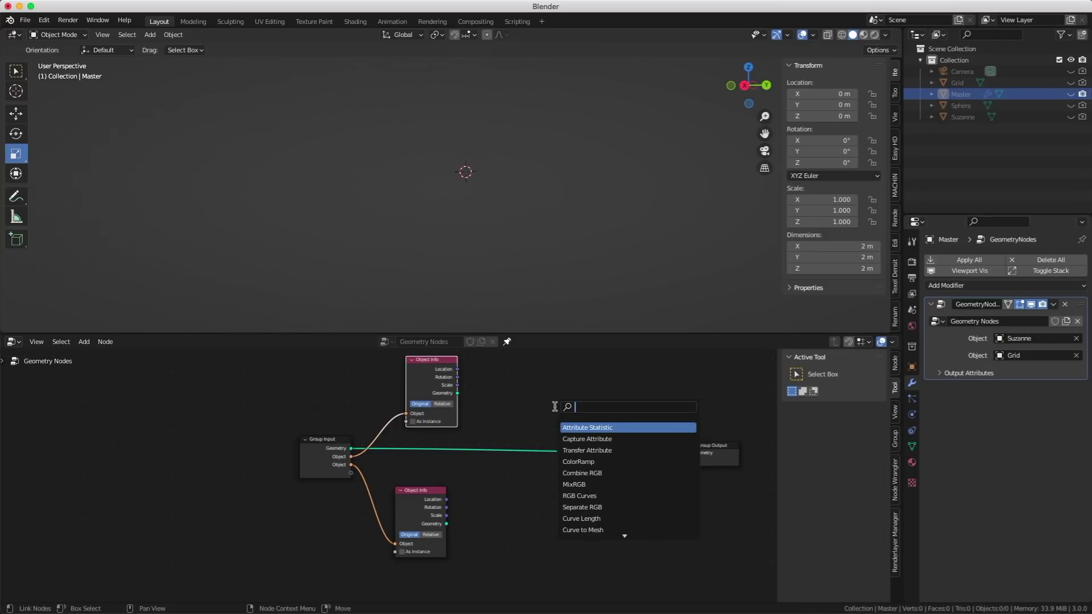
pyautogui.write('join')
pyautogui.press('Down')
pyautogui.press('Return')
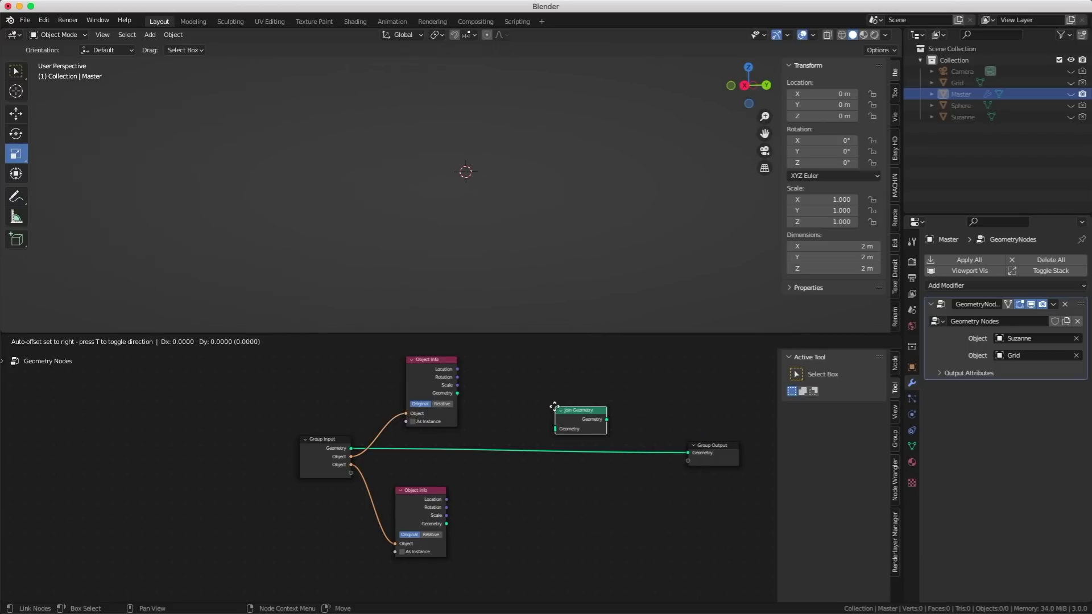
pyautogui.click(600, 432)
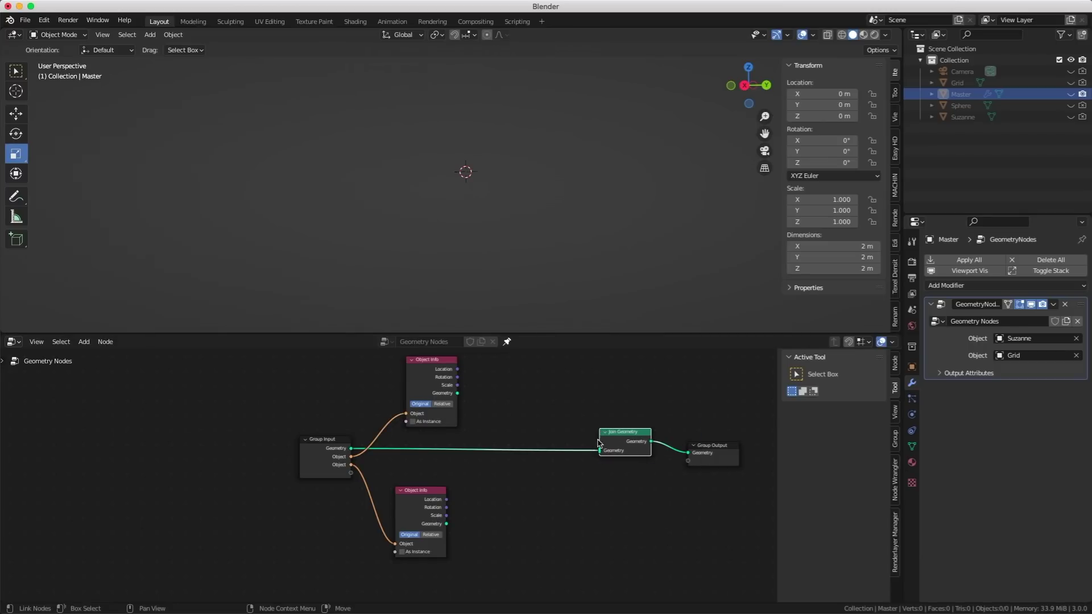
# - Link both Object Info Geometry outputs into Join Geometry in place of Group Input's geometry, and make Master visible in the viewport
pyautogui.moveTo(596, 453)
pyautogui.mouseDown()
pyautogui.moveTo(514, 395)
pyautogui.moveTo(600, 451)
pyautogui.mouseUp()
pyautogui.moveTo(447, 525); pyautogui.dragTo(601, 458)
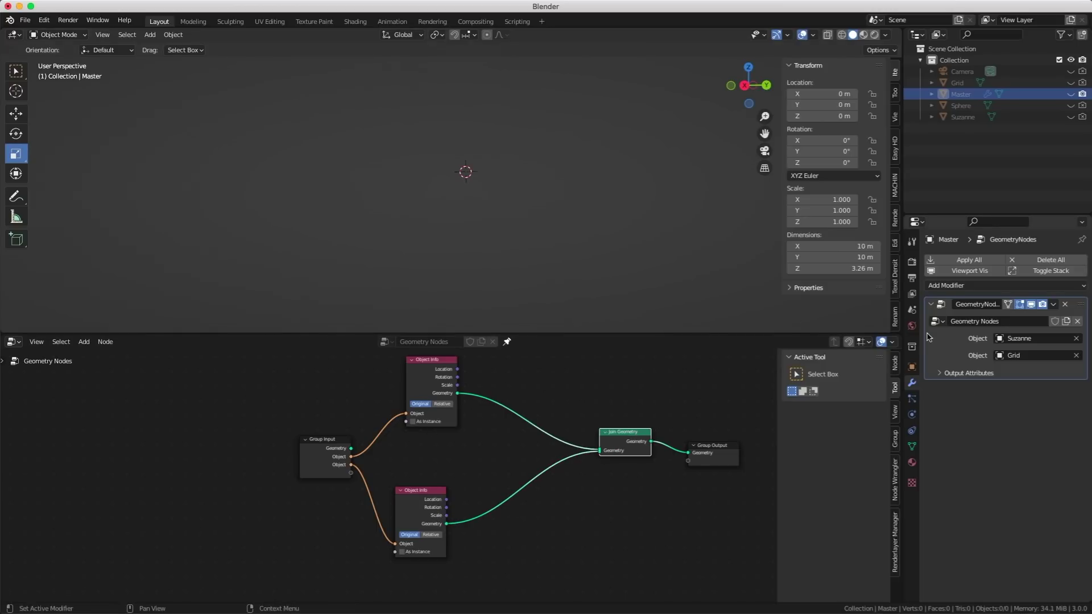
pyautogui.click(1071, 94)
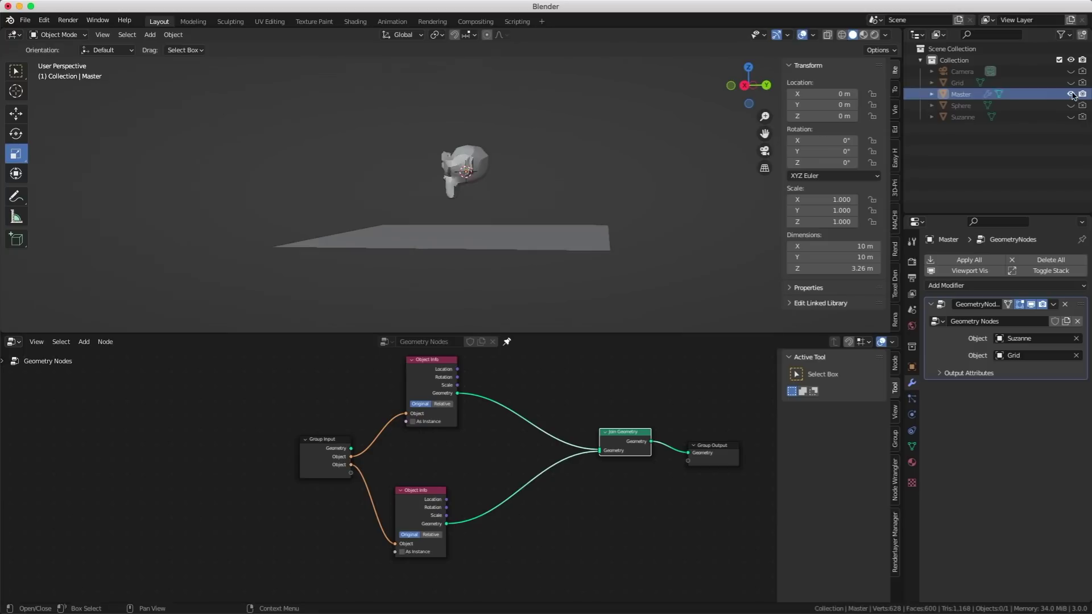
# - Test the first Object input of Master's modifier with Sphere and Suzanne, leaving it set to Sphere
pyautogui.click(1034, 339)
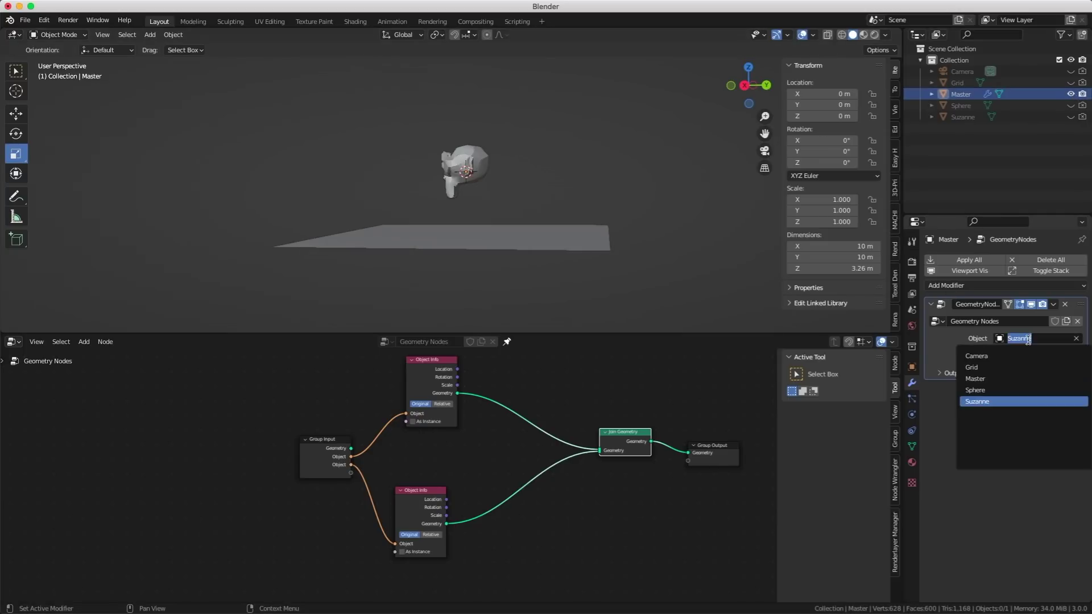
pyautogui.click(992, 392)
pyautogui.click(1021, 339)
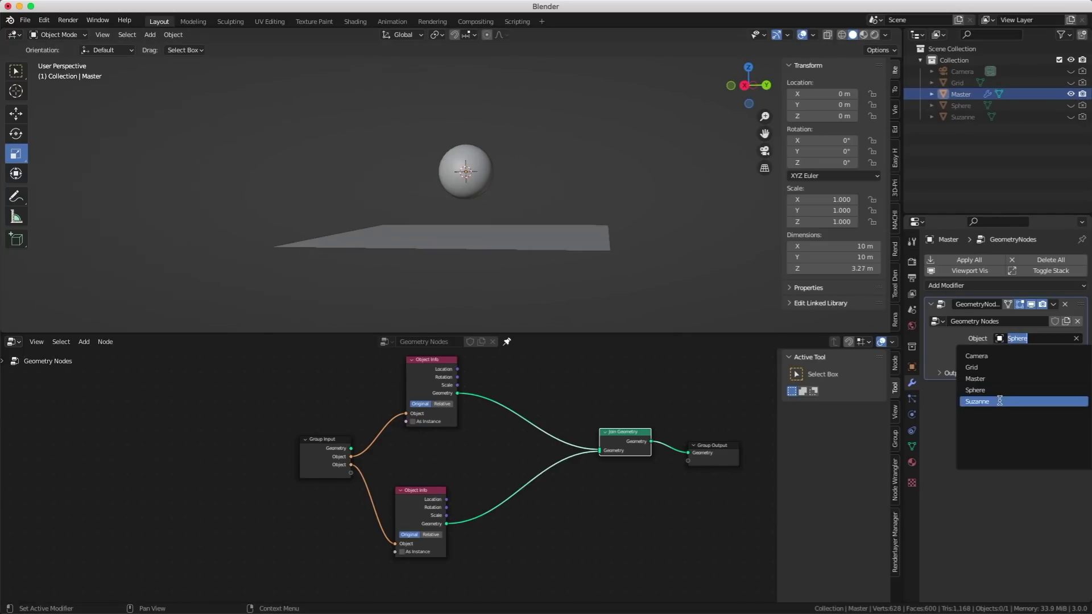
pyautogui.click(1000, 401)
pyautogui.click(1013, 338)
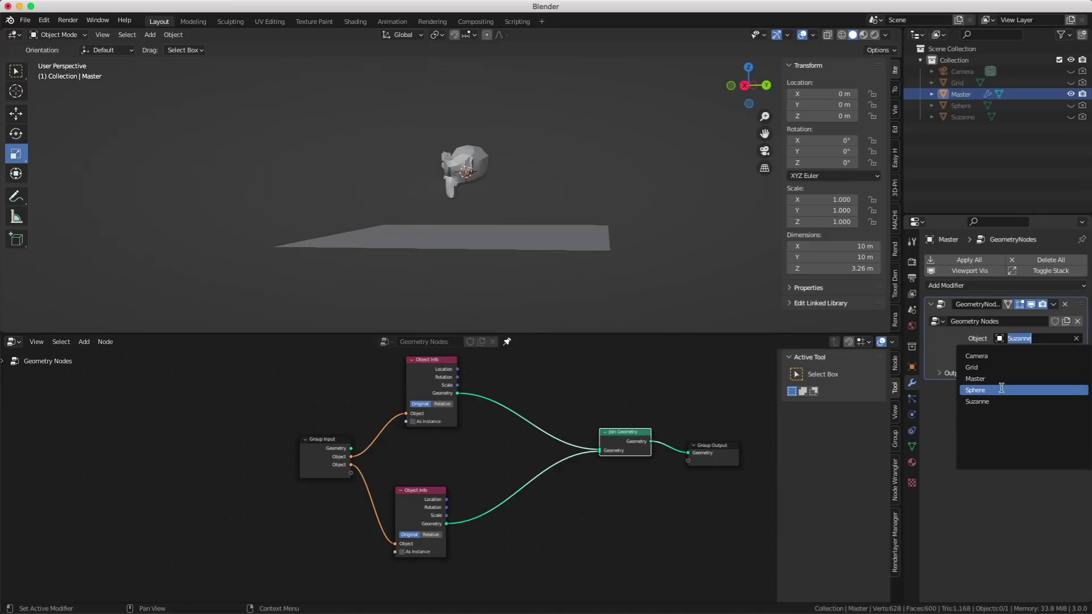
pyautogui.click(1001, 390)
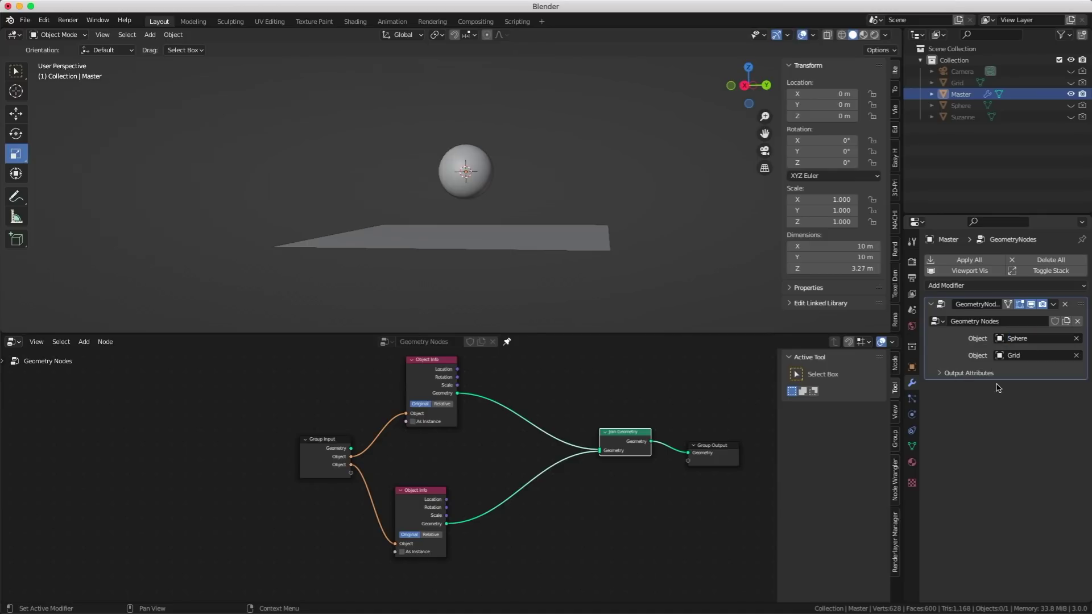
# - Insert a Distribute Points on Faces node on the link between the upper Object Info and Join Geometry
pyautogui.click(421, 496)
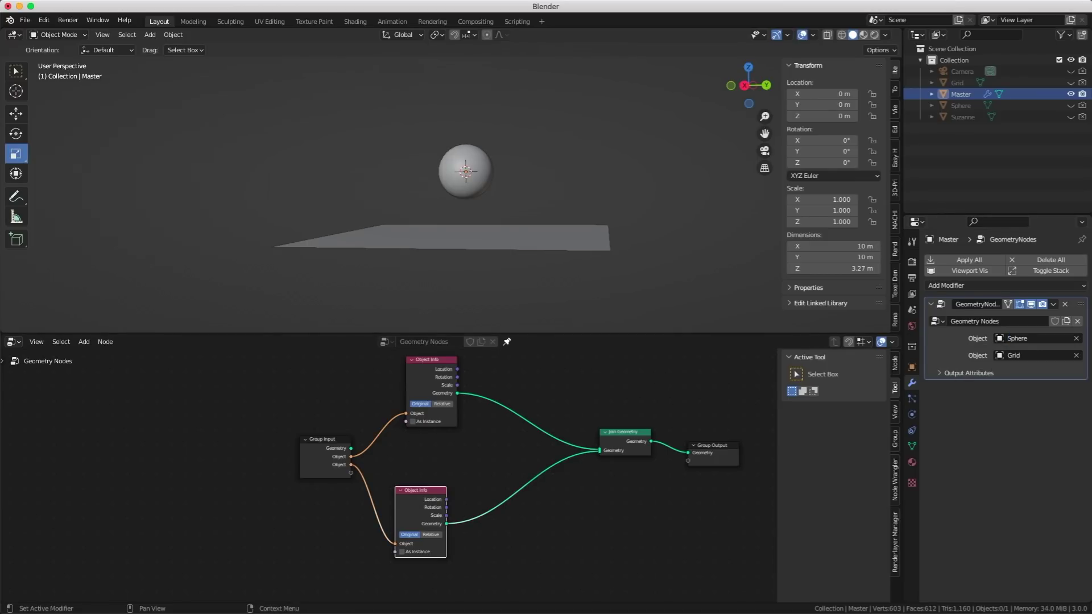
pyautogui.click(677, 422)
pyautogui.hotkey('shift', 'a')
pyautogui.press('s')
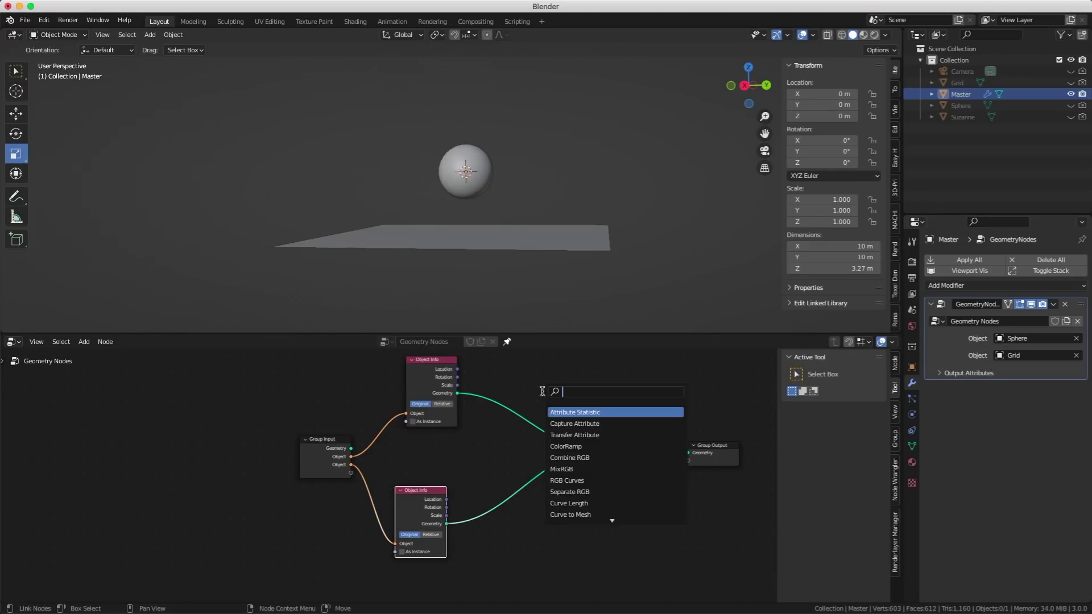
pyautogui.write('dis')
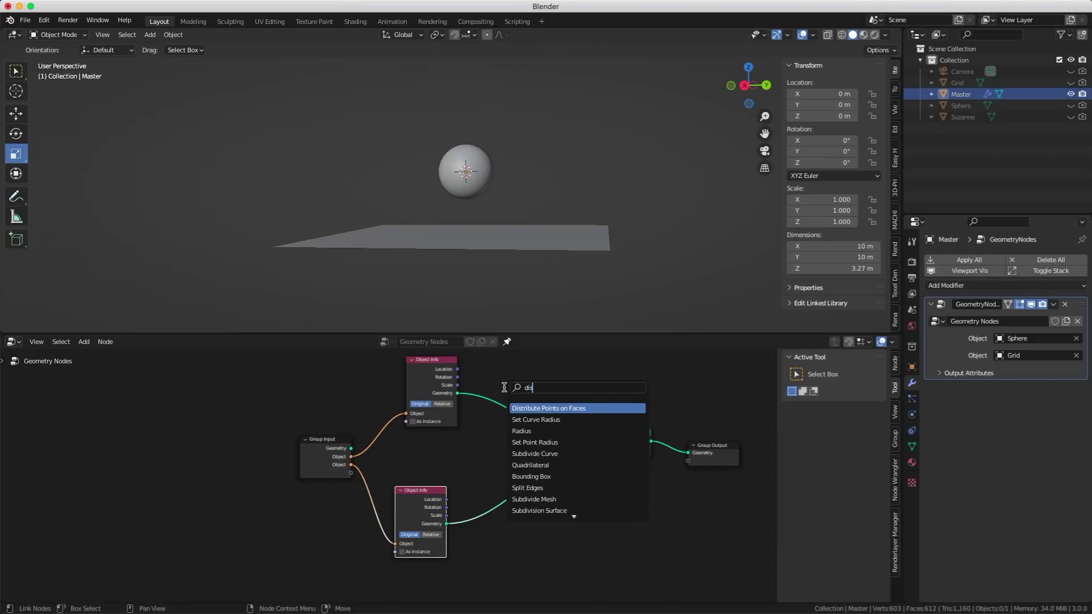
pyautogui.press('Return')
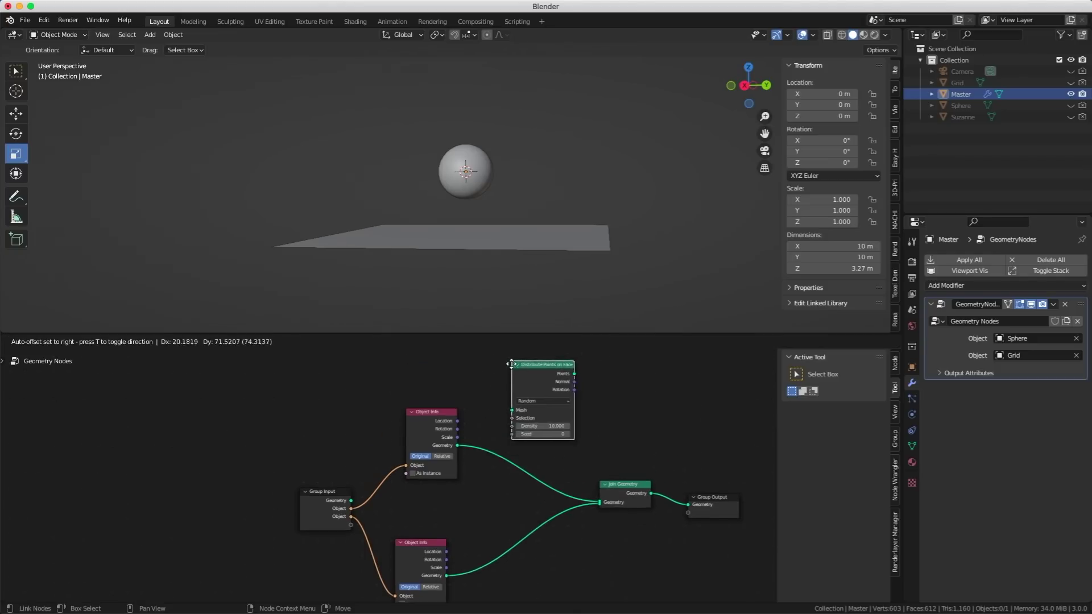
pyautogui.click(506, 407)
pyautogui.press('ctrl')
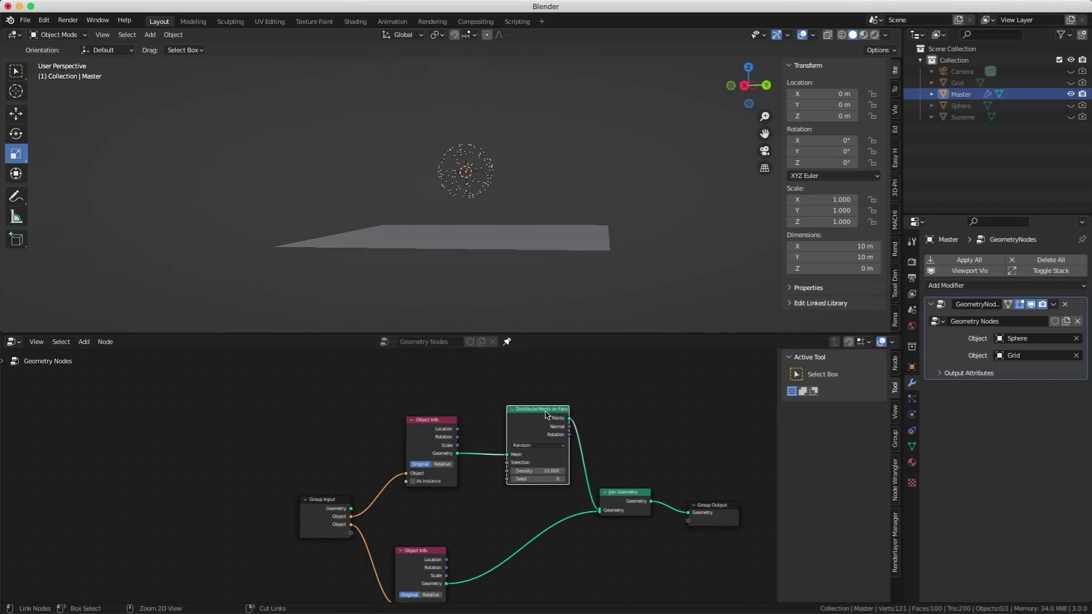
# - Duplicate the Distribute Points on Faces node onto the link from the lower Object Info
pyautogui.hotkey('shift', 'd')
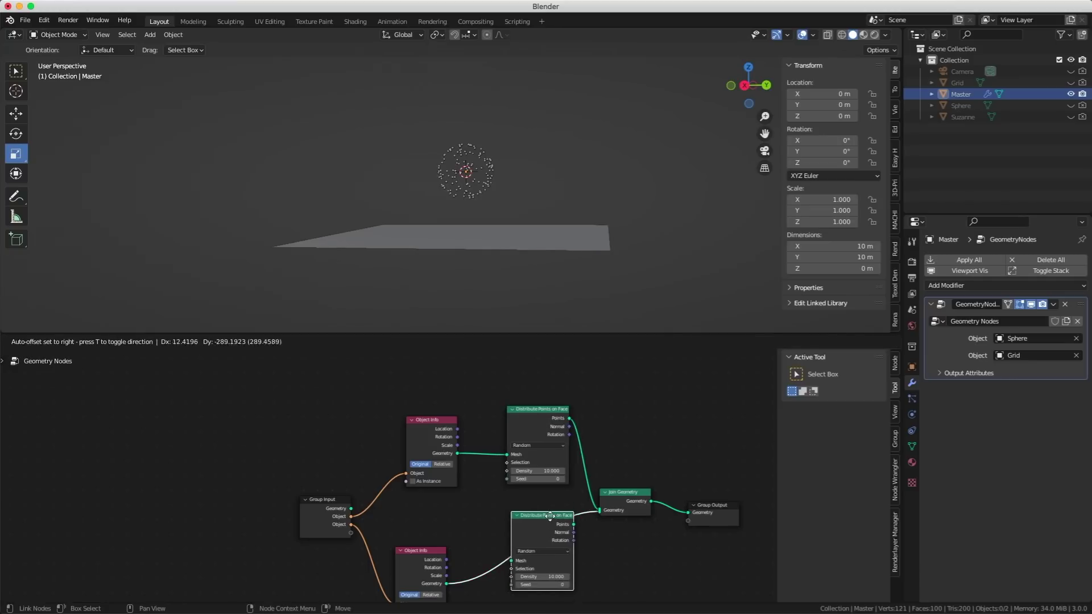
pyautogui.click(547, 519)
pyautogui.moveTo(621, 453); pyautogui.dragTo(612, 353, button='middle')
pyautogui.scroll(-3, 509, 592)
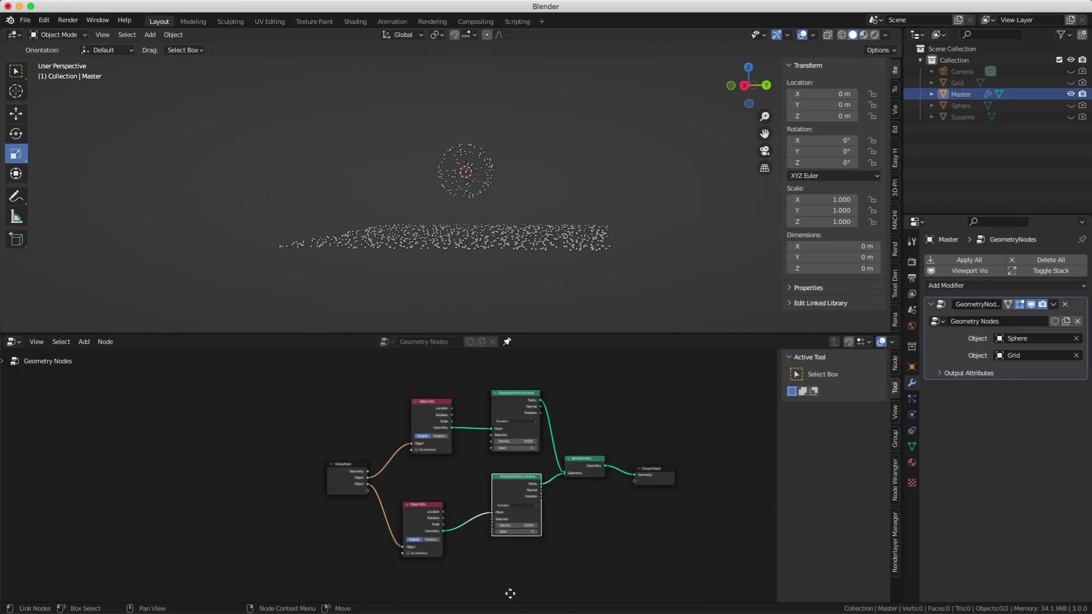
# - Move Join Geometry and Group Output farther from the Distribute nodes, and shift the lower Distribute Points on Faces node down
pyautogui.moveTo(617, 505); pyautogui.dragTo(365, 502, button='middle')
pyautogui.moveTo(488, 417); pyautogui.dragTo(304, 534)
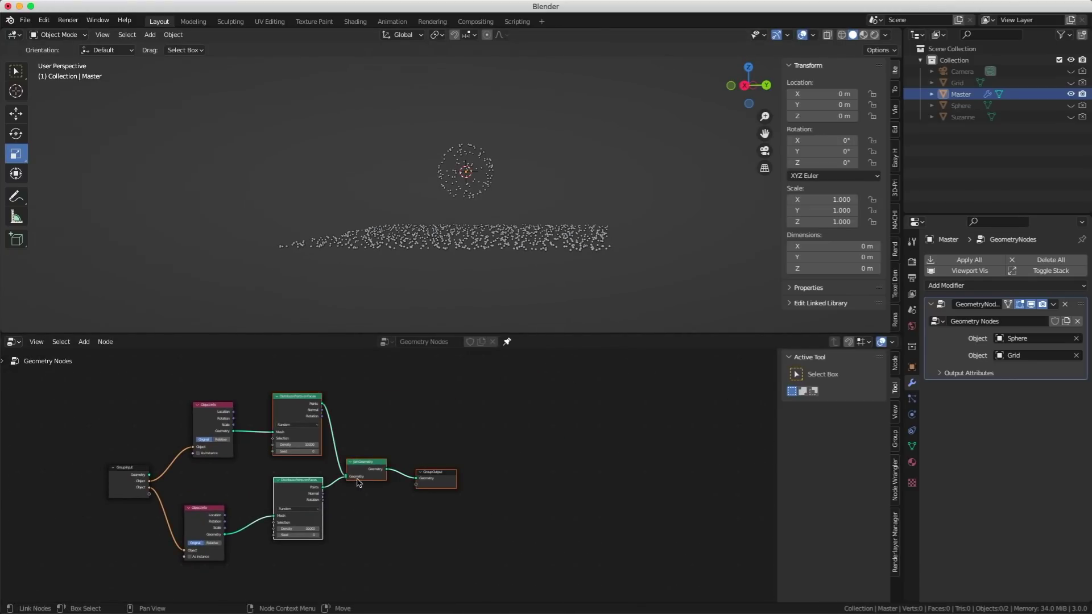
pyautogui.moveTo(476, 433); pyautogui.dragTo(357, 503)
pyautogui.moveTo(361, 460); pyautogui.dragTo(665, 457)
pyautogui.moveTo(297, 481); pyautogui.dragTo(297, 531)
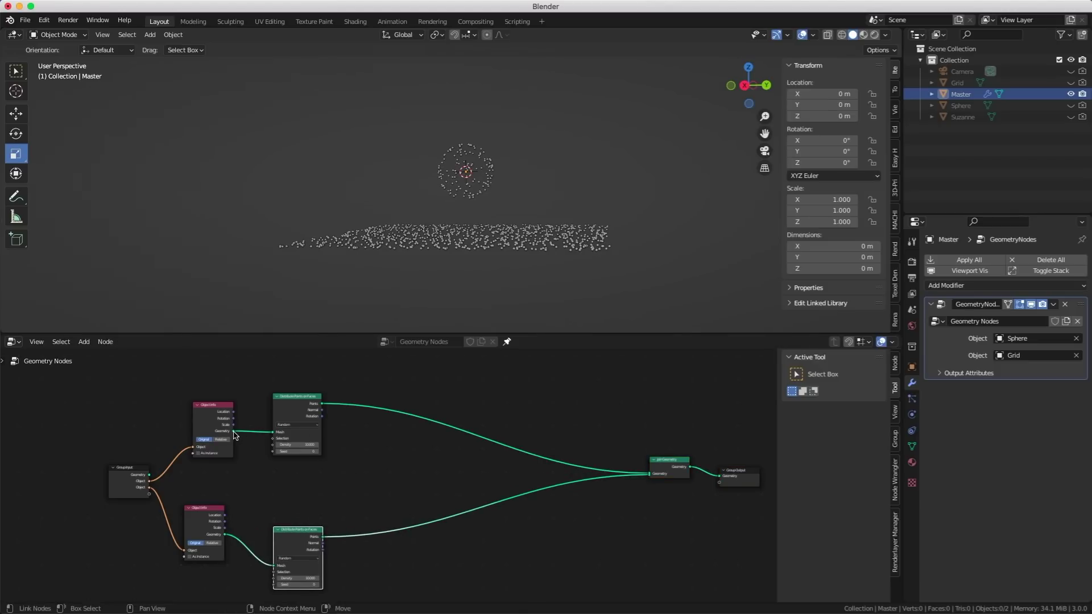
# - Link the Geometry outputs of both Object Info nodes directly into Join Geometry alongside their distributed points
pyautogui.moveTo(233, 431); pyautogui.dragTo(650, 474)
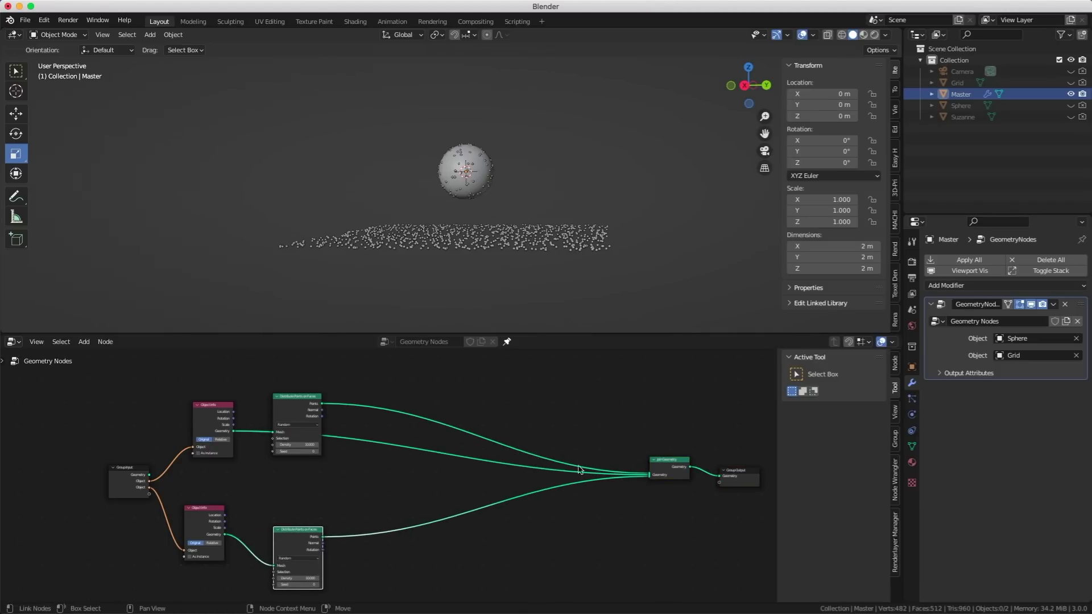
pyautogui.moveTo(228, 537); pyautogui.dragTo(651, 475)
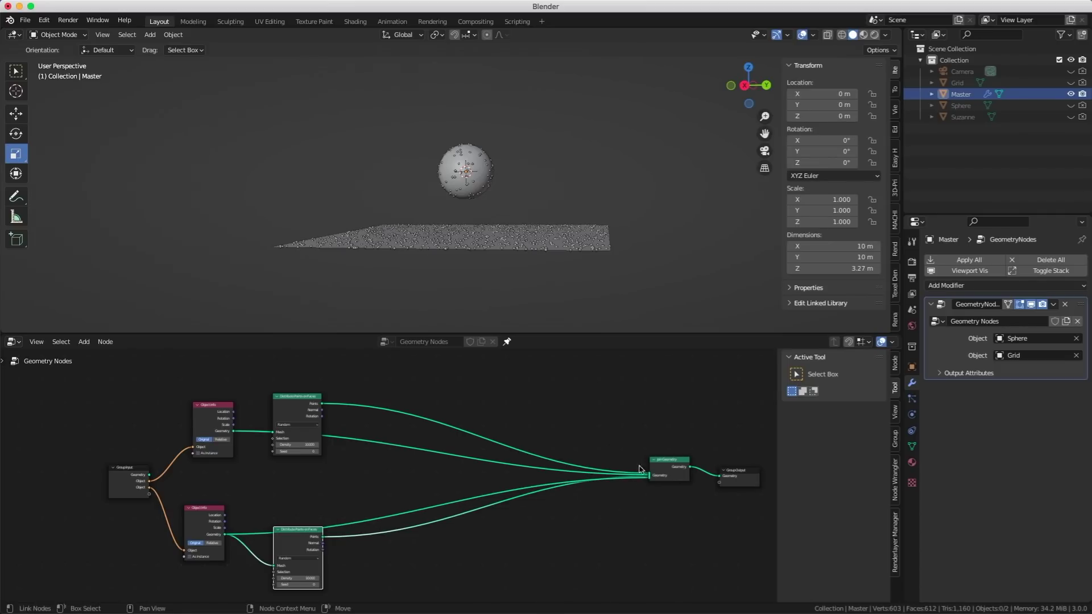
pyautogui.scroll(4, 648, 475)
pyautogui.moveTo(459, 454); pyautogui.dragTo(147, 380, button='middle')
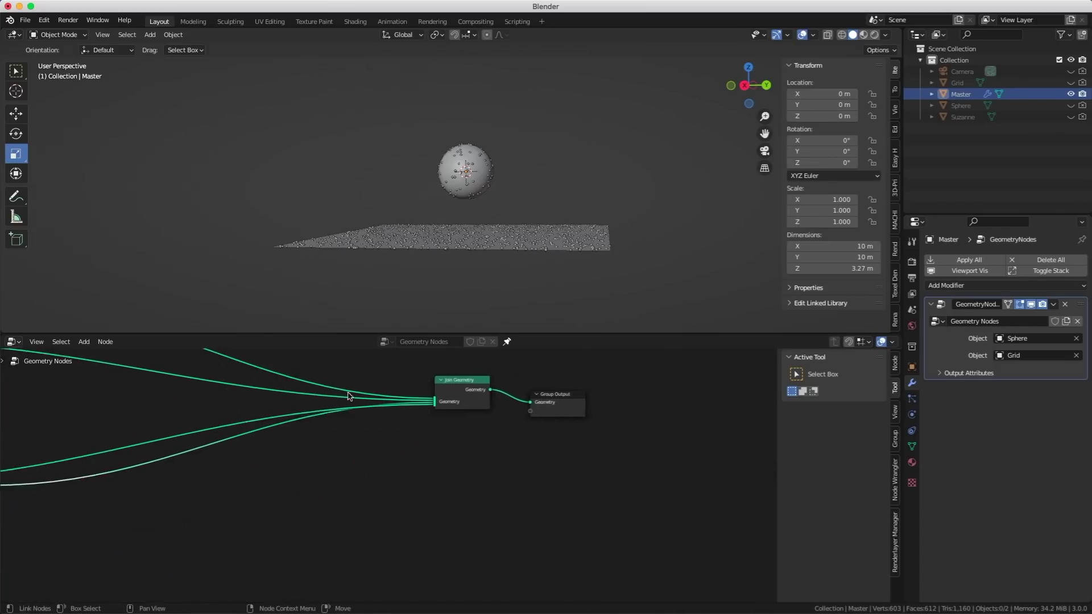
pyautogui.scroll(4, 351, 396)
pyautogui.moveTo(463, 421); pyautogui.dragTo(571, 576, button='middle')
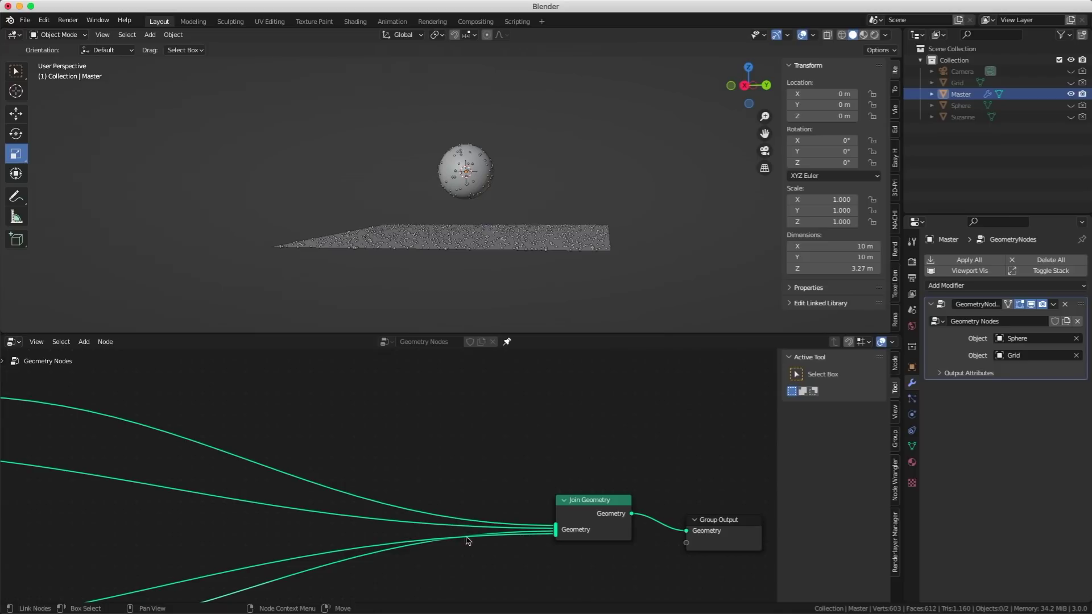
pyautogui.scroll(-3, 477, 509)
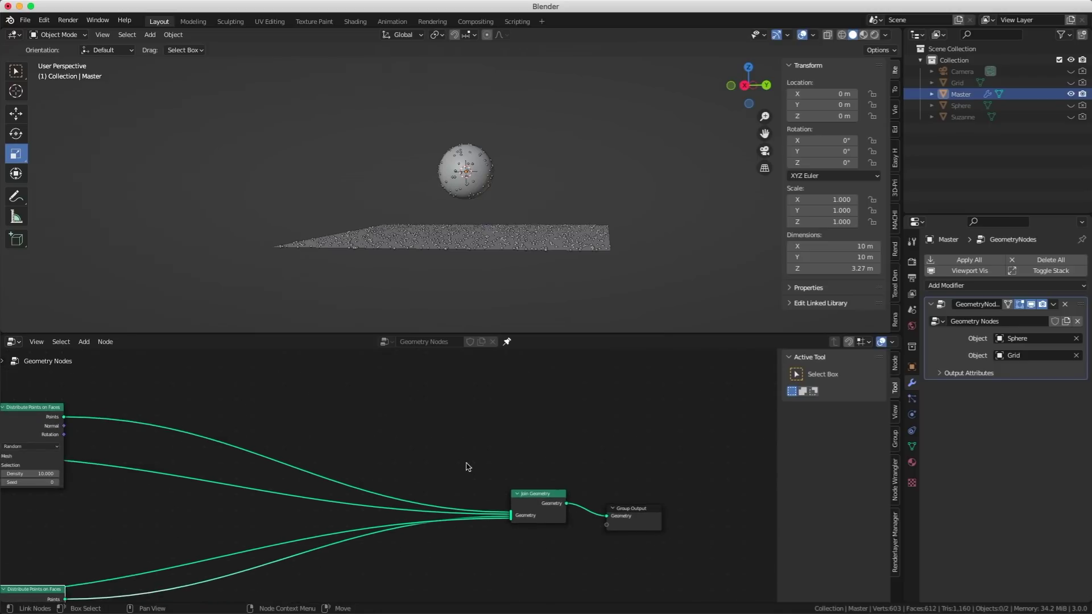
# - Add four more Join Geometry nodes, placing two above and two below the links into the main Join Geometry
pyautogui.hotkey('shift', 'a')
pyautogui.click(539, 425)
pyautogui.write('join')
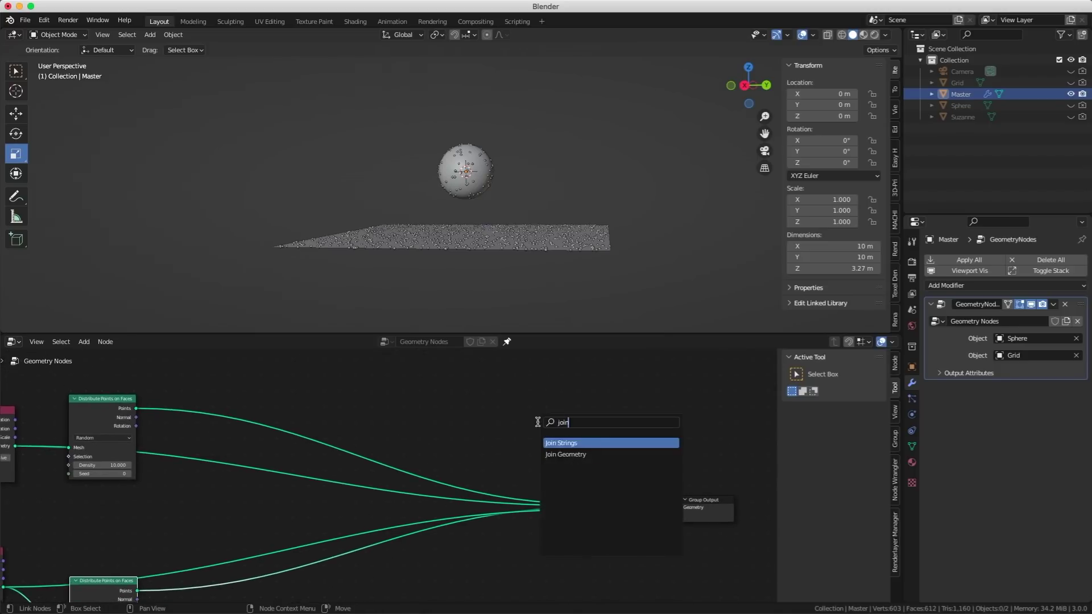
pyautogui.click(563, 442)
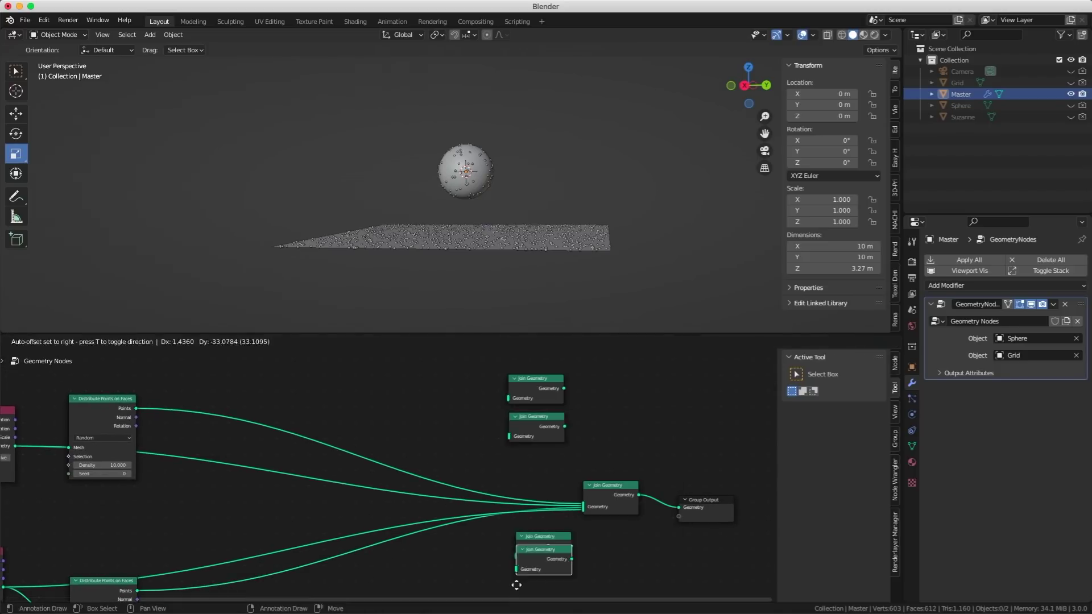
pyautogui.click(517, 597)
pyautogui.moveTo(517, 592); pyautogui.dragTo(538, 512, button='middle')
# - Label the upper of the two lower Join Geometry nodes objectBpoints
pyautogui.click(560, 462)
pyautogui.click(895, 365)
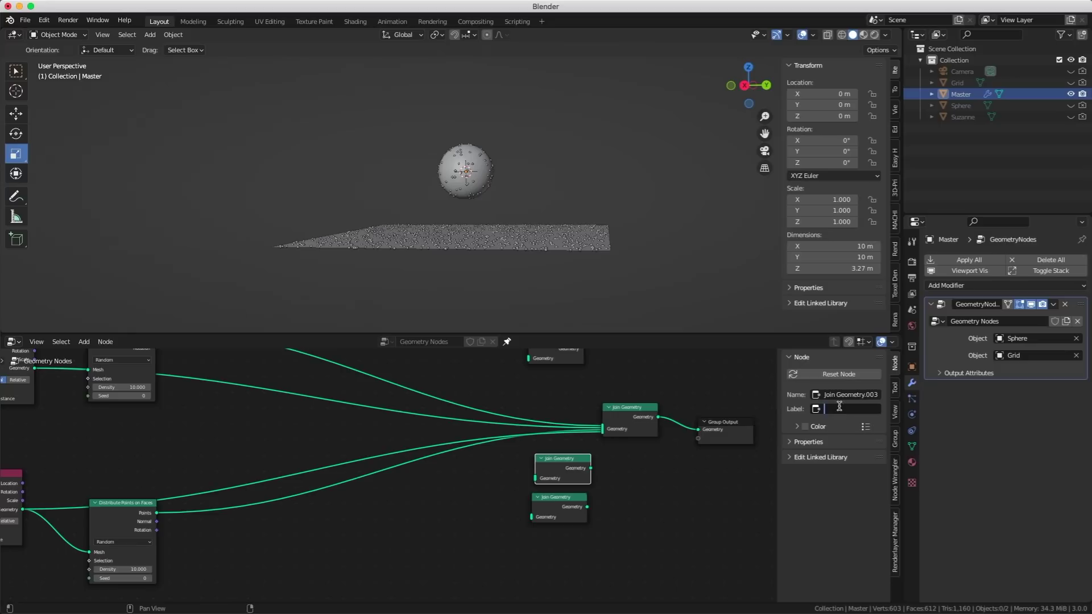
pyautogui.write('objectBpoints')
pyautogui.press('Return')
# - Route the lower Distribute node's Points through objectBpoints into the main Join Geometry, removing the main node's direct links
pyautogui.moveTo(157, 513); pyautogui.dragTo(534, 478)
pyautogui.moveTo(602, 431); pyautogui.dragTo(572, 441)
pyautogui.moveTo(601, 429); pyautogui.dragTo(571, 441)
pyautogui.moveTo(601, 428); pyautogui.dragTo(571, 441)
pyautogui.moveTo(591, 468); pyautogui.dragTo(597, 448)
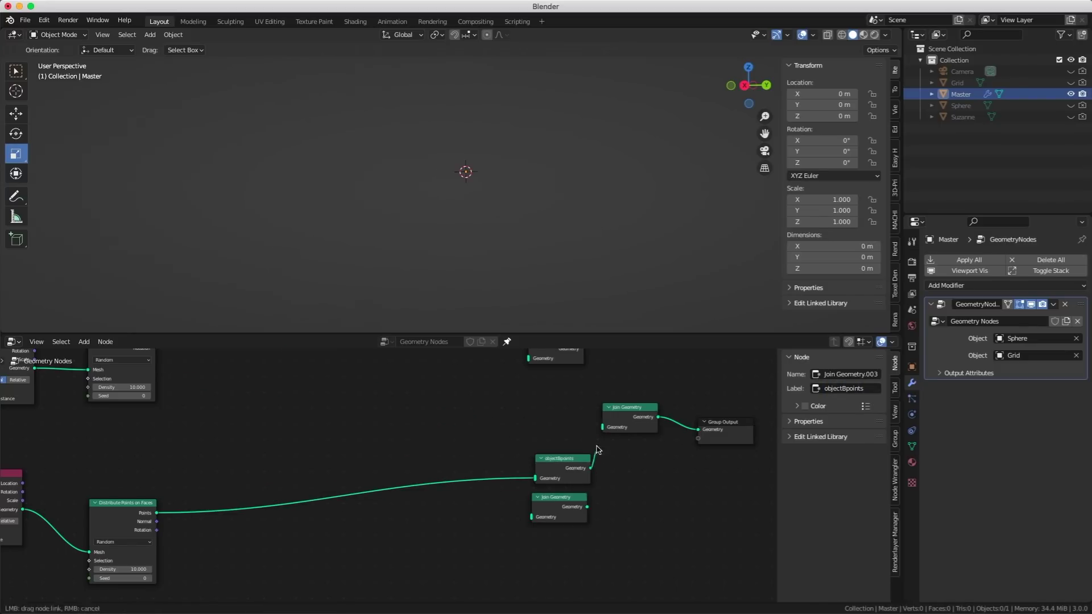
pyautogui.moveTo(597, 450); pyautogui.dragTo(602, 426)
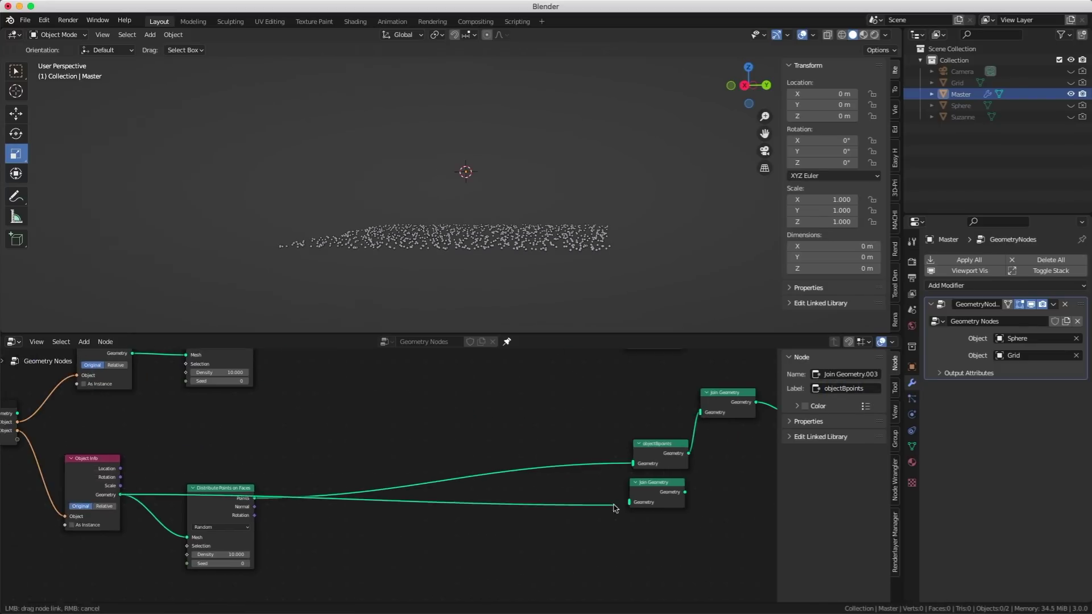
# - Route the lower Object Info geometry through a Join Geometry labelled ObjectBGeo, and label the upper pair ObjectApoints and ObjectAGeo
pyautogui.click(857, 409)
pyautogui.write('ObjectAGeo')
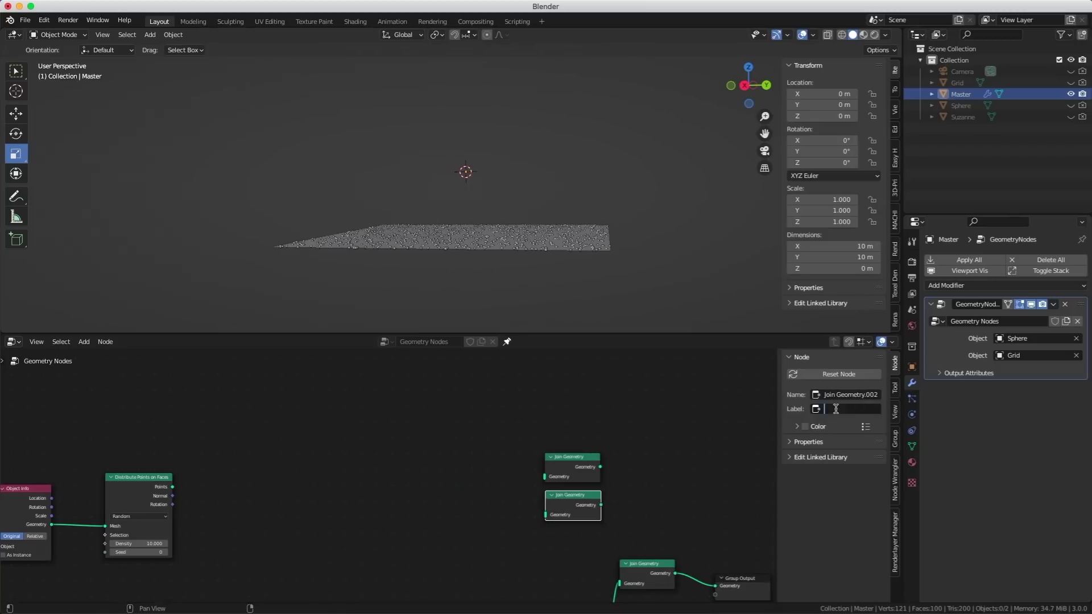
pyautogui.click(875, 408)
pyautogui.click(864, 409)
pyautogui.press('BackSpace')
pyautogui.press('Return')
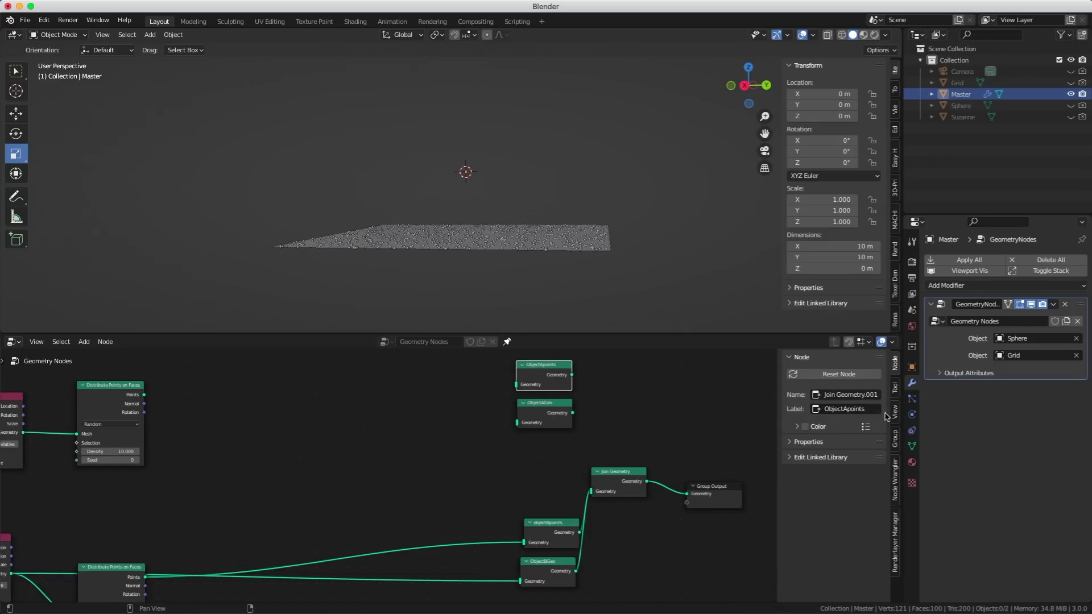
# - Route the upper Distribute Points through ObjectApoints and the upper Object Info Geometry through ObjectAGeo into the main Join Geometry
pyautogui.moveTo(572, 375); pyautogui.dragTo(591, 492)
pyautogui.moveTo(573, 412); pyautogui.dragTo(591, 491)
pyautogui.moveTo(449, 432); pyautogui.dragTo(546, 465, button='middle')
pyautogui.moveTo(241, 429); pyautogui.dragTo(614, 418)
pyautogui.moveTo(147, 437); pyautogui.dragTo(641, 428)
pyautogui.moveTo(532, 167); pyautogui.dragTo(523, 204, button='middle')
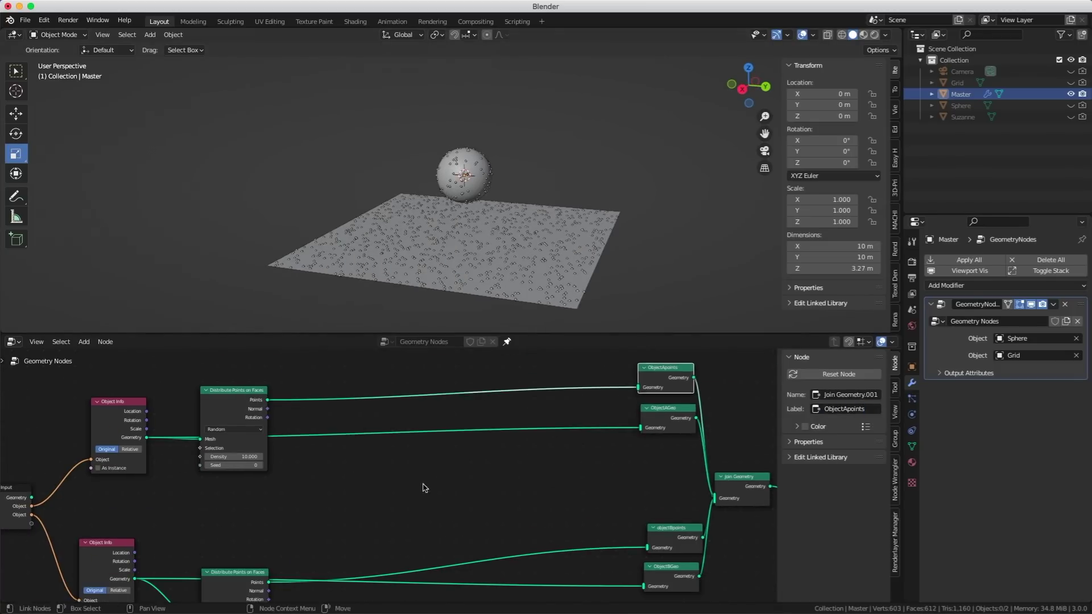
# - Reposition the two Distribute Points on Faces nodes to open up space after the Object Info nodes
pyautogui.scroll(-5, 424, 487)
pyautogui.moveTo(424, 487); pyautogui.dragTo(595, 464, button='middle')
pyautogui.moveTo(273, 580); pyautogui.dragTo(332, 398)
pyautogui.moveTo(336, 410); pyautogui.dragTo(476, 374)
pyautogui.moveTo(354, 527); pyautogui.dragTo(407, 550)
pyautogui.scroll(-3, 406, 540)
pyautogui.moveTo(656, 422); pyautogui.dragTo(567, 449, button='middle')
pyautogui.press('g')
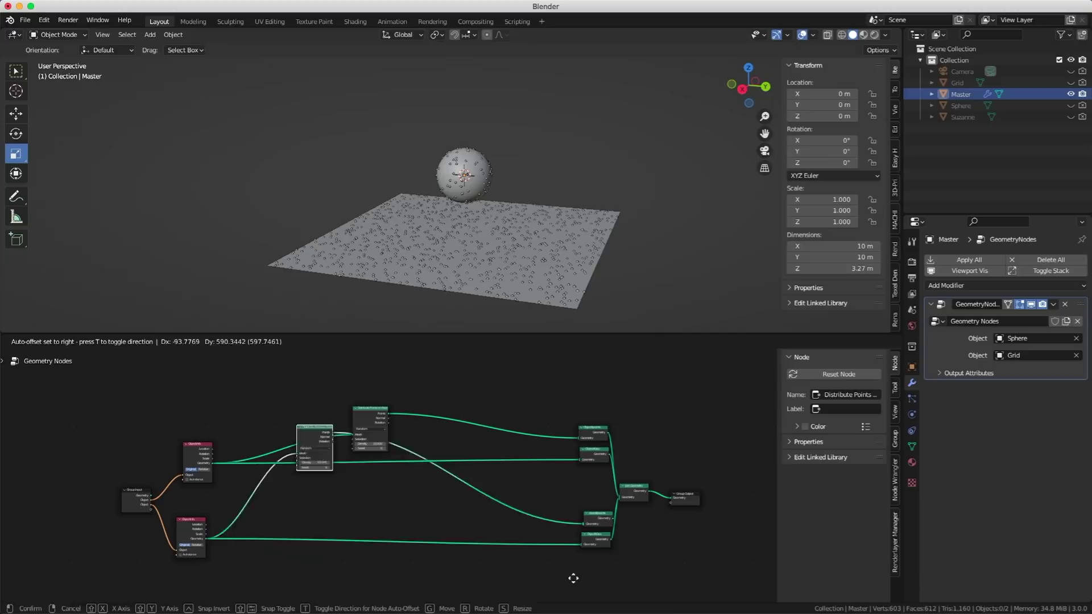
pyautogui.click(568, 449)
# - Spread the tree out by moving ObjectAGeo and the upper Object Info up, ObjectBGeo down, and aligning the two Distribute nodes
pyautogui.moveTo(596, 451); pyautogui.dragTo(571, 349)
pyautogui.moveTo(606, 540); pyautogui.dragTo(607, 602)
pyautogui.moveTo(302, 559); pyautogui.dragTo(366, 510)
pyautogui.moveTo(365, 510); pyautogui.dragTo(531, 506, button='middle')
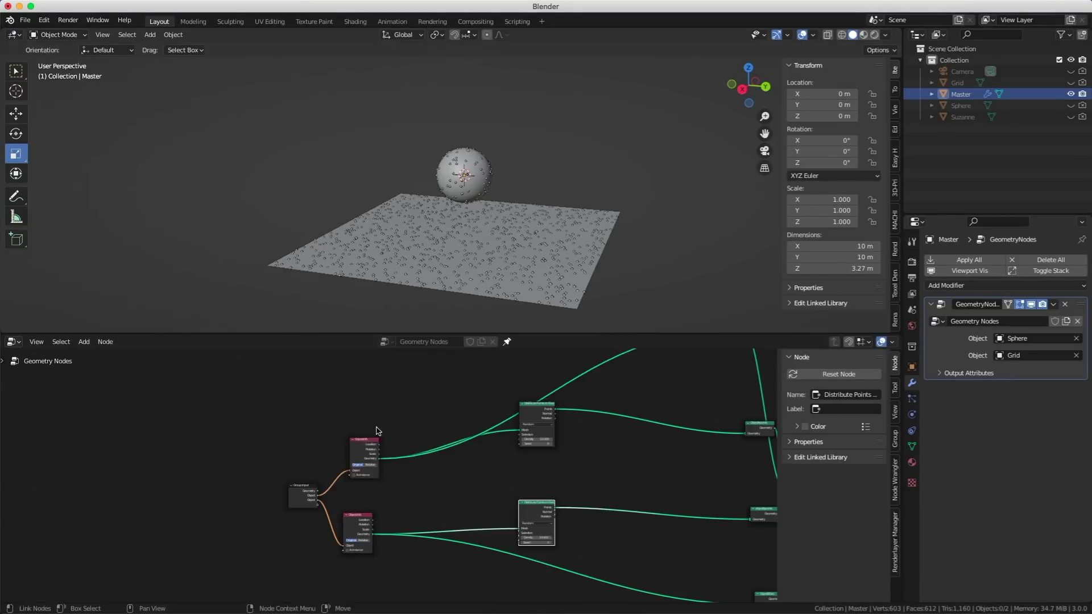
pyautogui.moveTo(364, 450); pyautogui.dragTo(364, 370)
pyautogui.moveTo(413, 441); pyautogui.dragTo(449, 395, button='middle')
pyautogui.scroll(6, 432, 434)
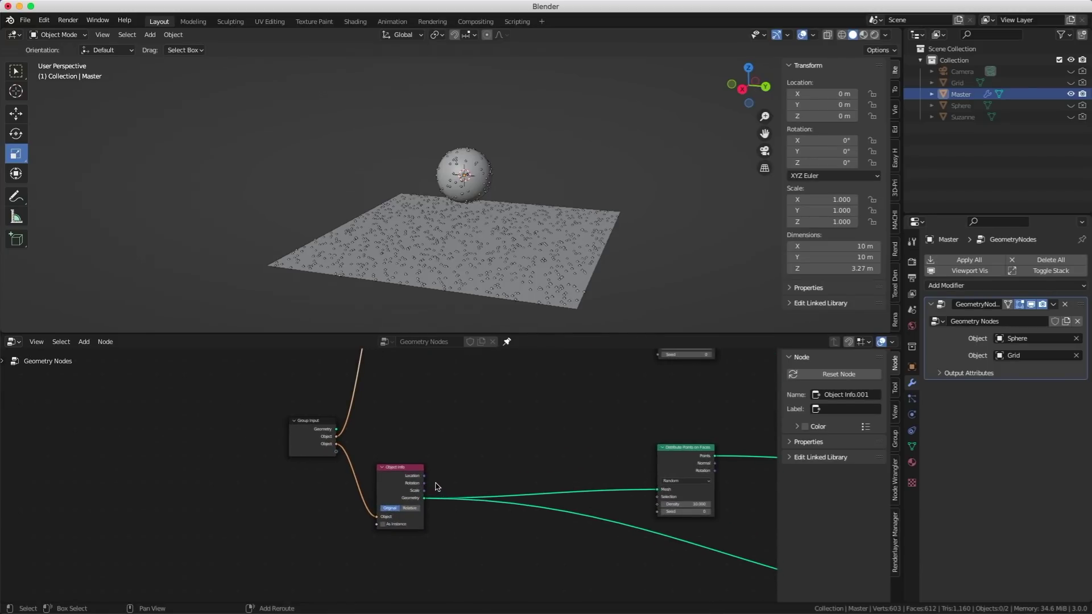
# - Add a reroute on the lower Object Info's two Geometry links and move that Object Info away from it
pyautogui.keyDown('shift'); pyautogui.moveTo(436, 485); pyautogui.dragTo(438, 547, button='right'); pyautogui.keyUp('shift')
pyautogui.moveTo(436, 501); pyautogui.dragTo(472, 501)
pyautogui.moveTo(418, 466); pyautogui.dragTo(381, 471)
# - Insert a Transform node between the lower Object Info and the reroute
pyautogui.hotkey('shift', 'a')
pyautogui.press('s')
pyautogui.press('Escape')
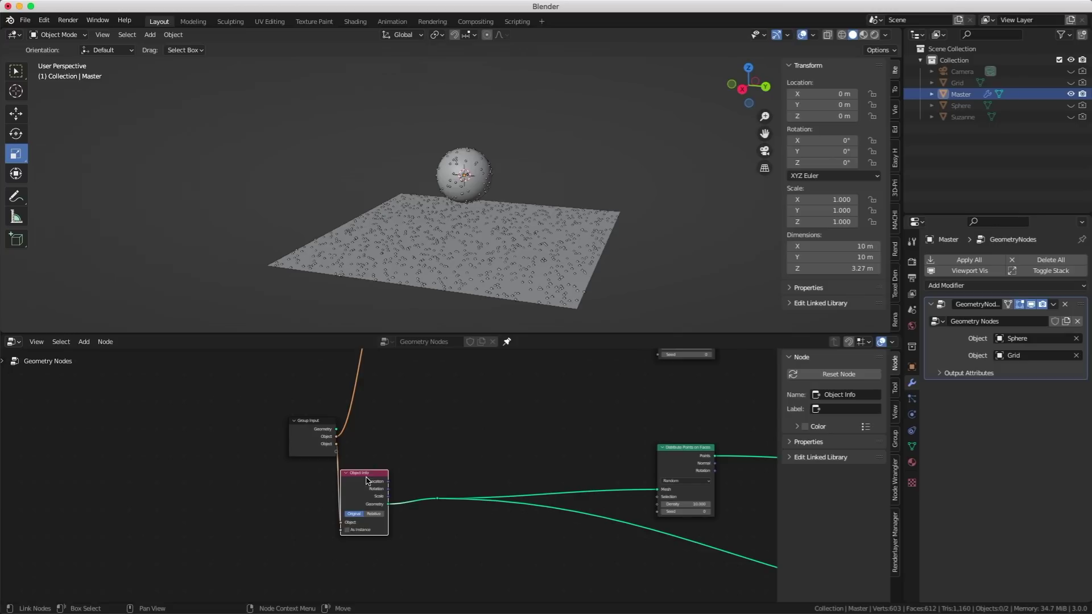
pyautogui.hotkey('shift', 'a')
pyautogui.write('tran')
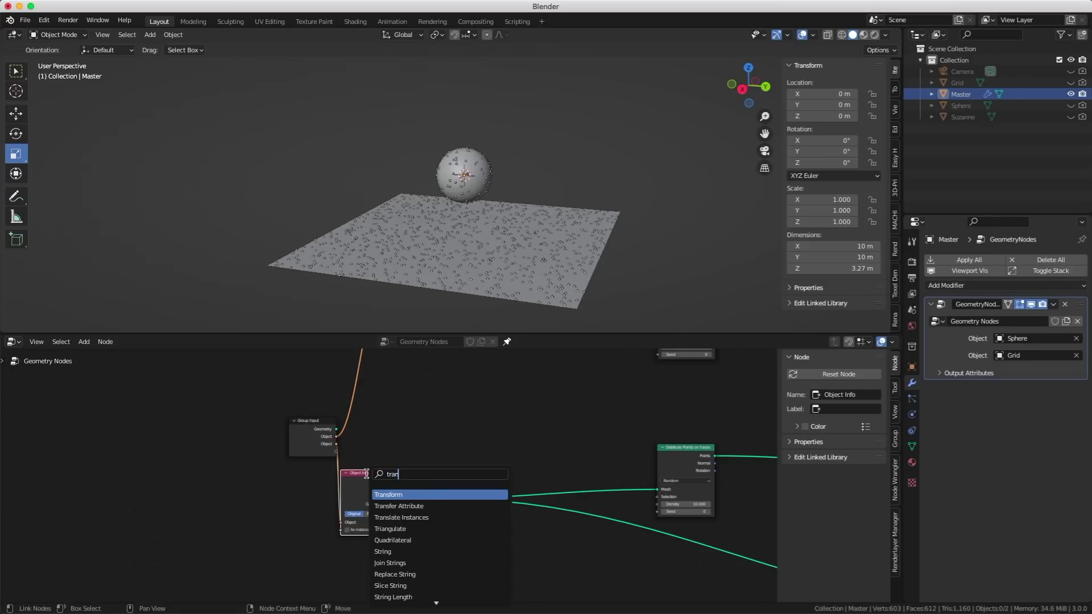
pyautogui.press('Return')
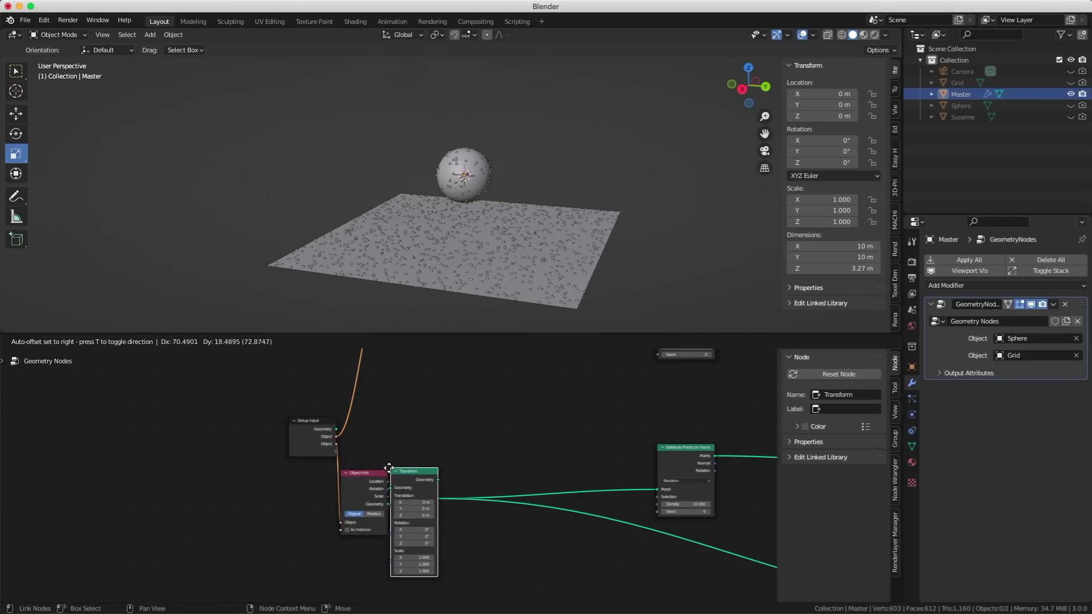
pyautogui.click(392, 470)
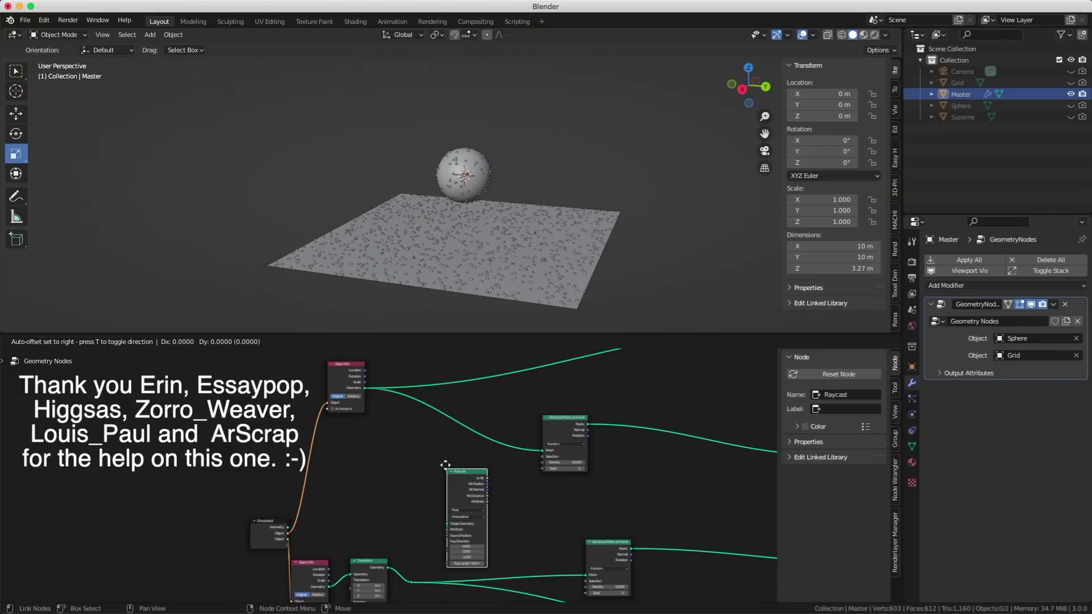
# - Place the Raycast node below the upper Object Info and put a duplicate of it below the reroute after the Transform node
pyautogui.click(404, 423)
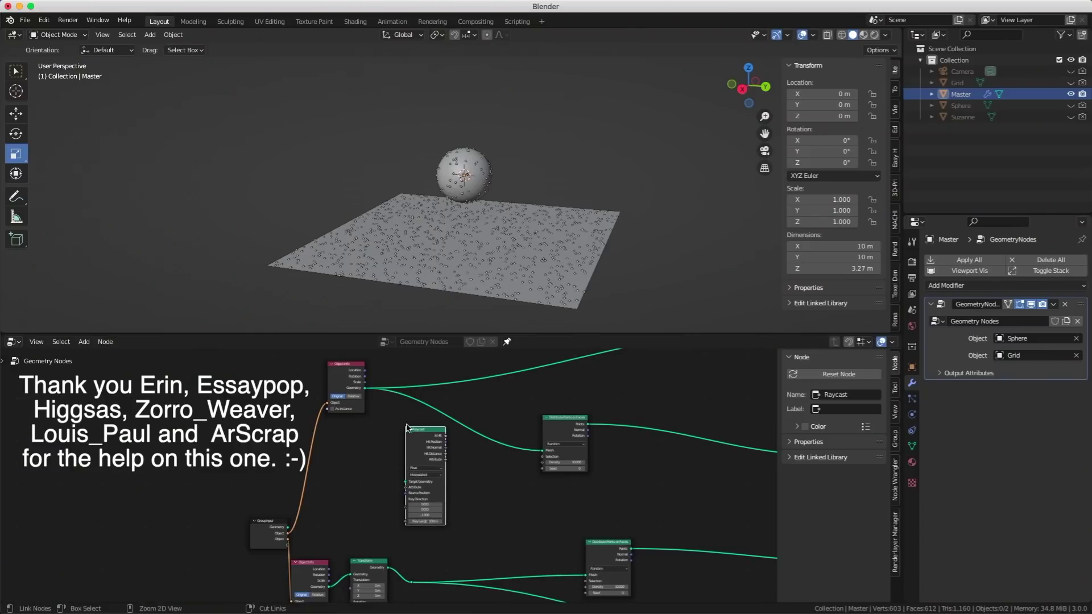
pyautogui.hotkey('shift', 'd')
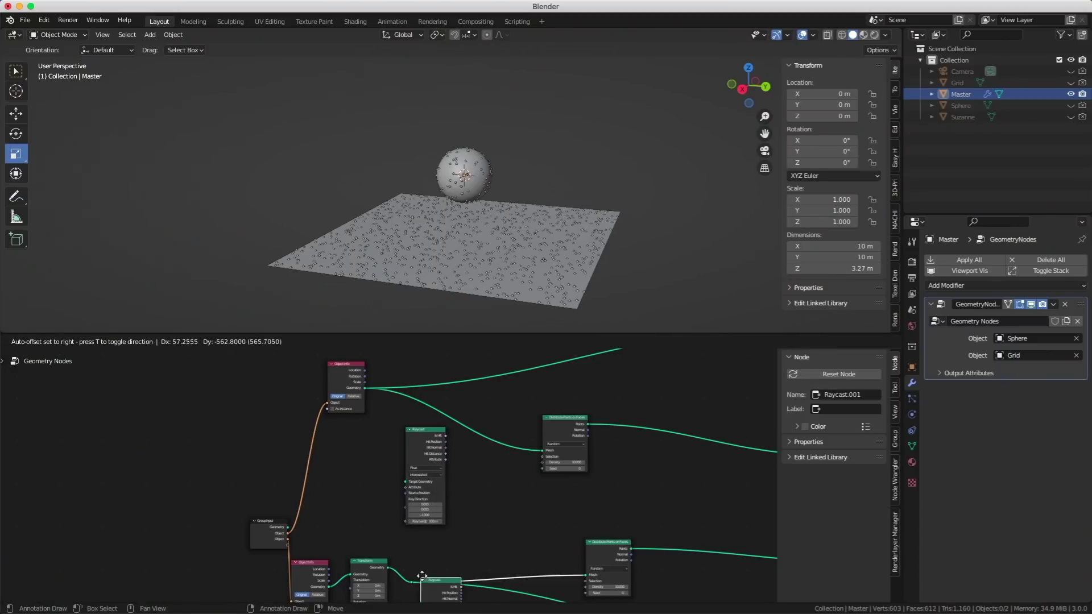
pyautogui.click(418, 598)
pyautogui.moveTo(429, 527); pyautogui.dragTo(495, 472, button='middle')
pyautogui.moveTo(421, 413); pyautogui.dragTo(422, 425, button='middle')
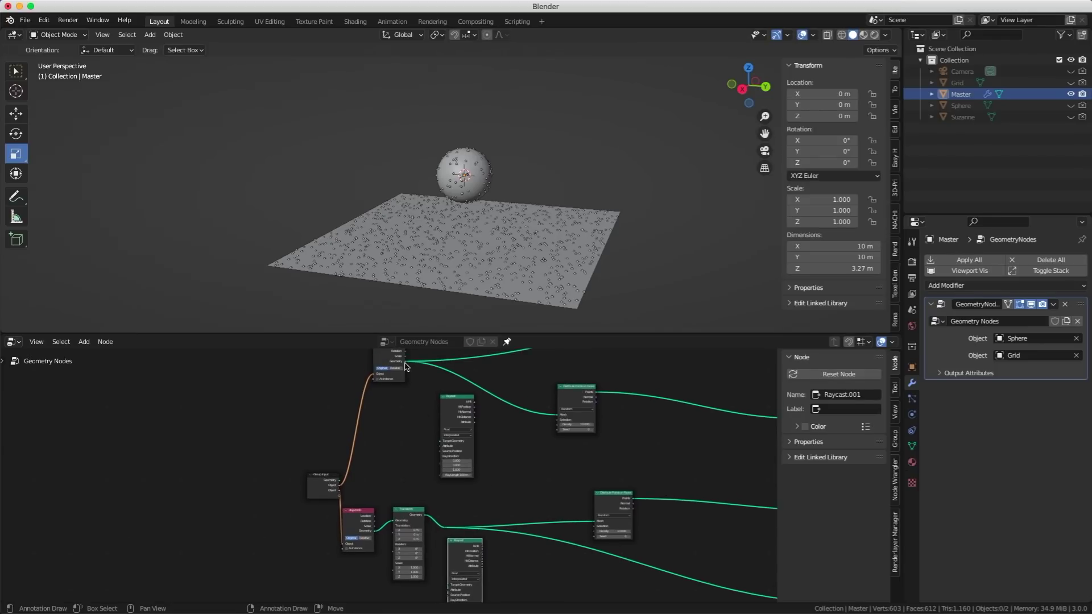
# - Cross-link the raycast targets: upper Object Info geometry into the lower Raycast's Target Geometry, and the reroute into the upper Raycast's Target Geometry
pyautogui.moveTo(406, 366); pyautogui.dragTo(448, 571)
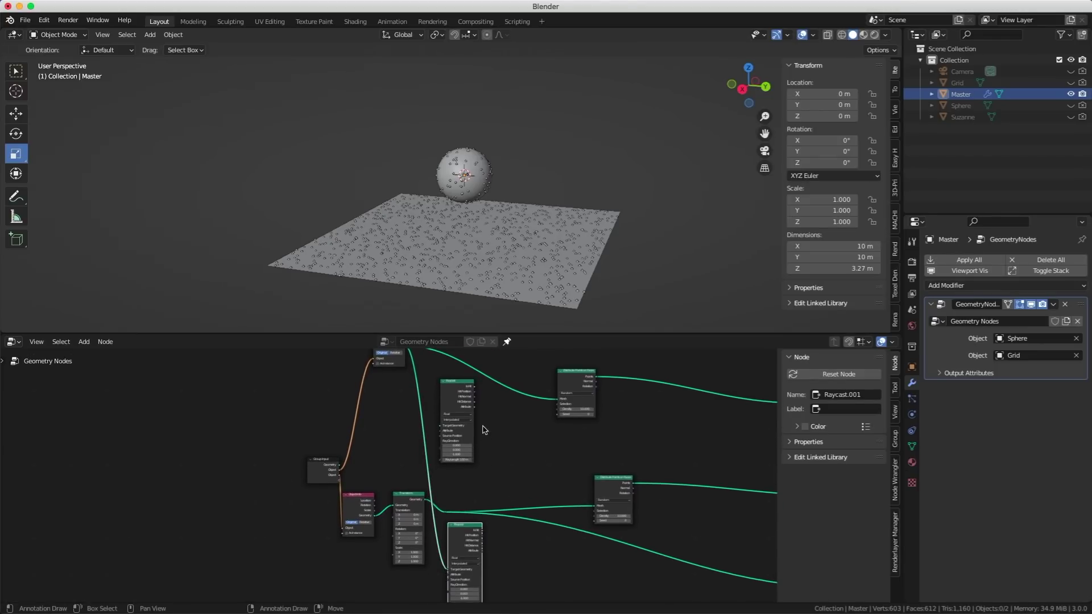
pyautogui.moveTo(486, 429); pyautogui.dragTo(359, 427, button='middle')
pyautogui.scroll(6, 458, 470)
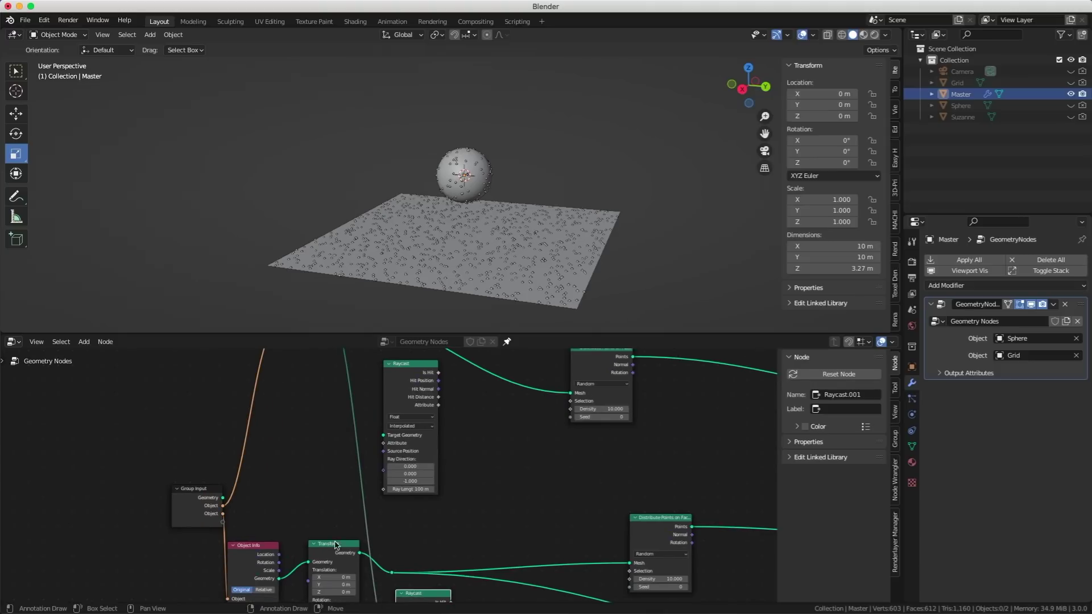
pyautogui.moveTo(392, 573); pyautogui.dragTo(383, 435)
pyautogui.moveTo(473, 443); pyautogui.dragTo(468, 505, button='middle')
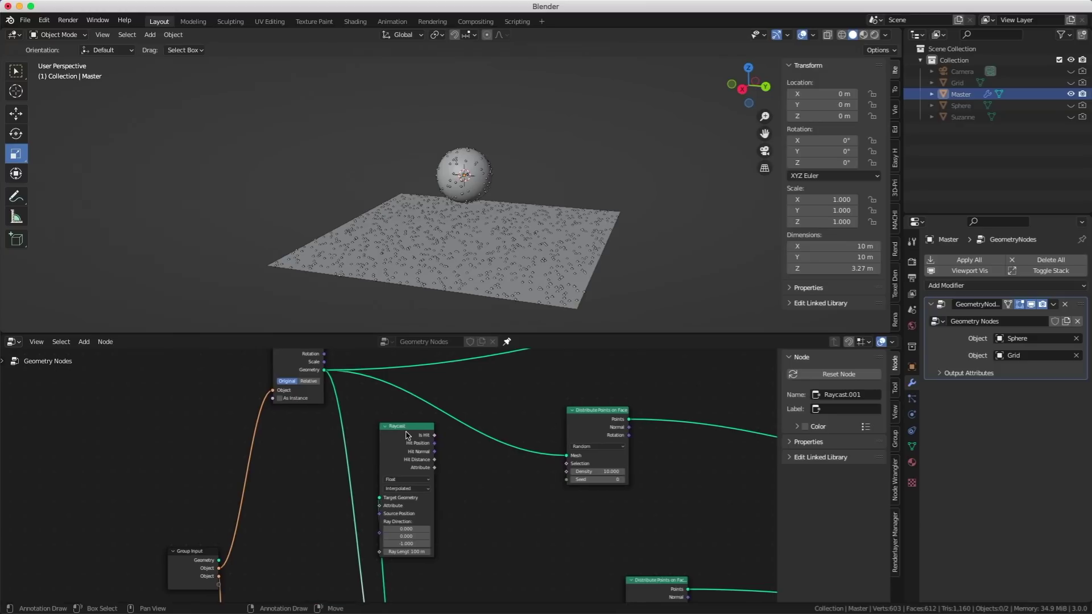
# - Make room around the upper Raycast and feed a new Normal node into its Ray Direction
pyautogui.moveTo(623, 412); pyautogui.dragTo(707, 344)
pyautogui.moveTo(408, 428); pyautogui.dragTo(568, 409)
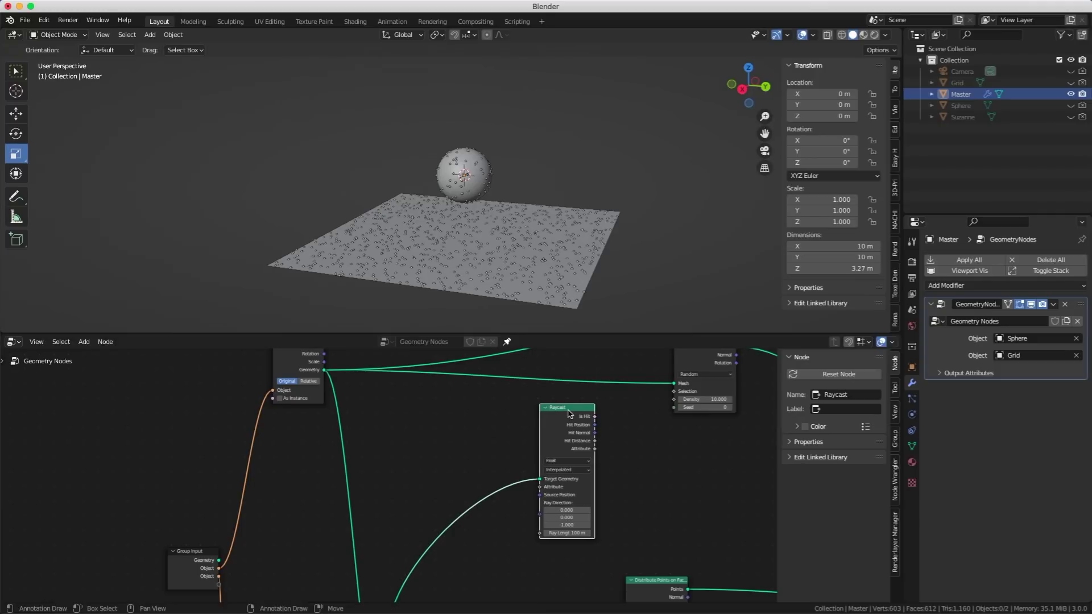
pyautogui.hotkey('shift', 'a')
pyautogui.write('noram')
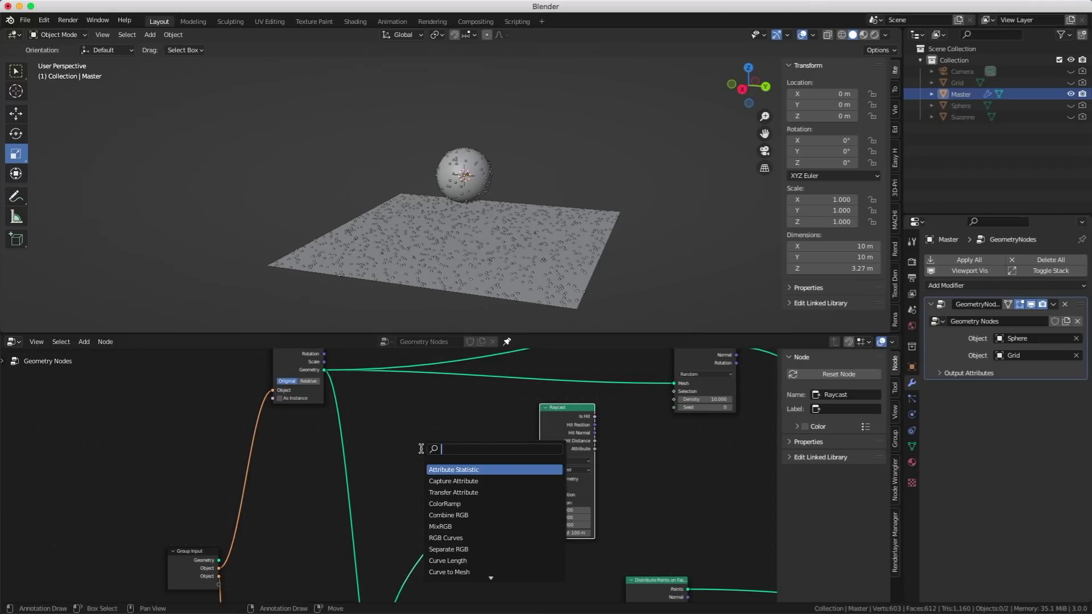
pyautogui.press('Return')
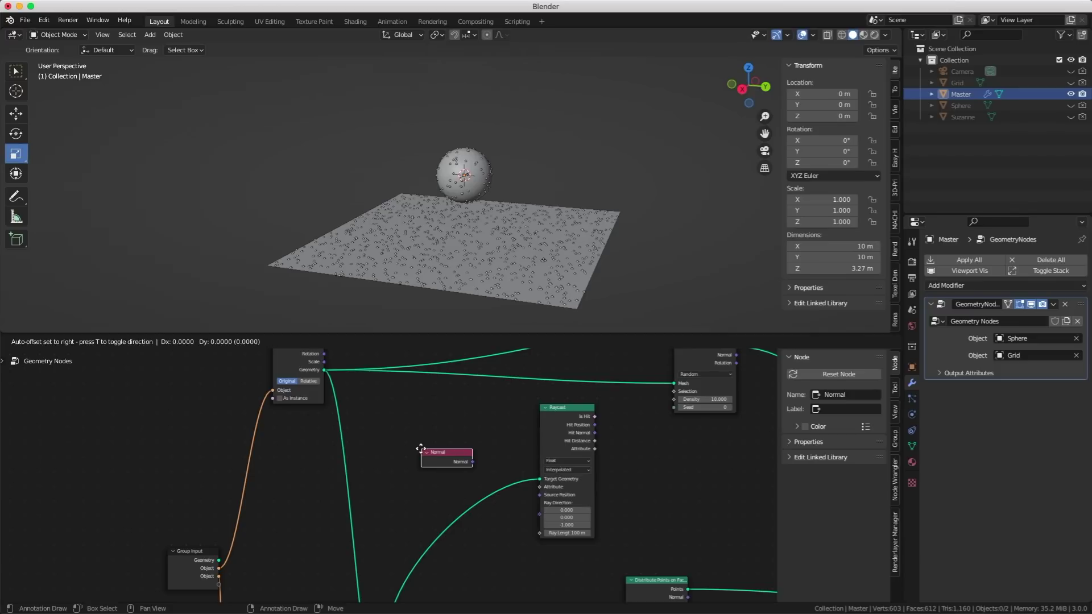
pyautogui.click(422, 452)
pyautogui.moveTo(473, 462); pyautogui.dragTo(504, 490)
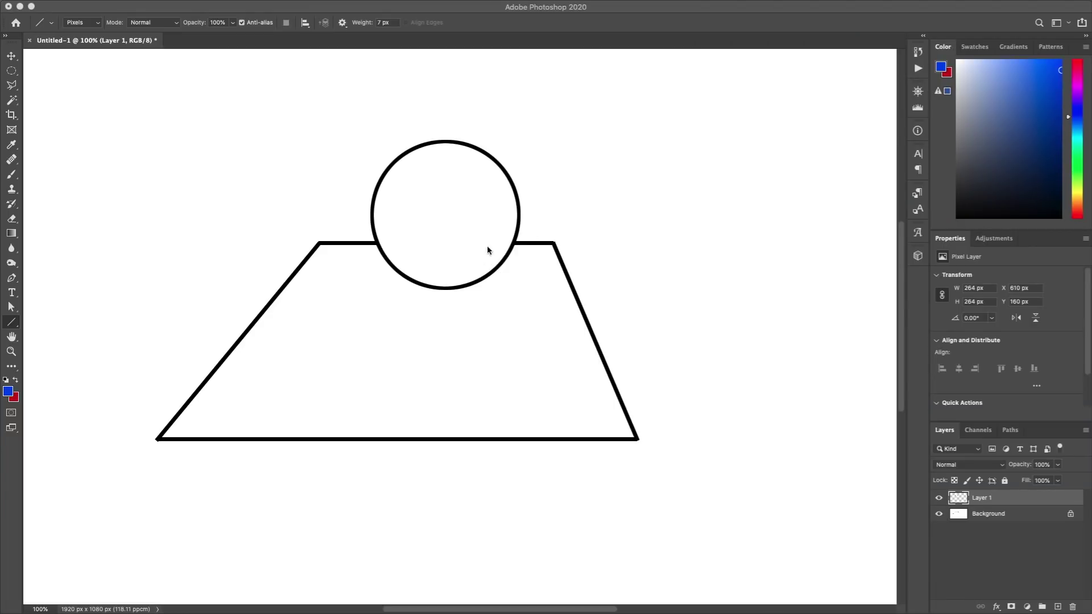
# - Switch to the Photoshop sketch and draw blue arrows radiating outward from the circle, some toward the plane and some away from it
pyautogui.click(415, 198)
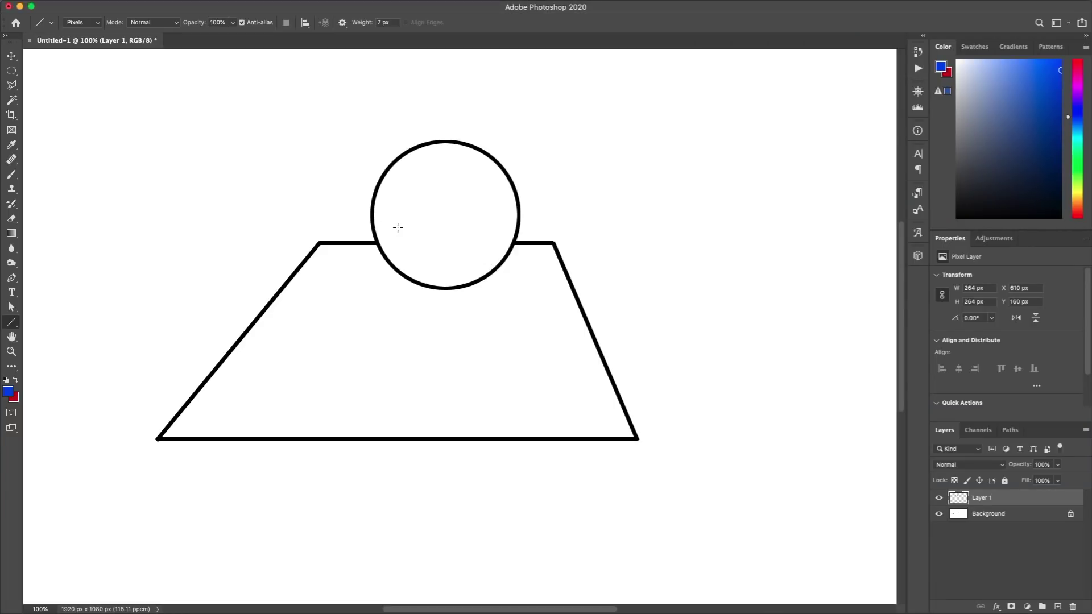
pyautogui.moveTo(398, 230); pyautogui.dragTo(302, 336)
pyautogui.moveTo(424, 257); pyautogui.dragTo(402, 359)
pyautogui.moveTo(460, 252)
pyautogui.mouseDown()
pyautogui.moveTo(478, 364)
pyautogui.moveTo(524, 347)
pyautogui.mouseUp()
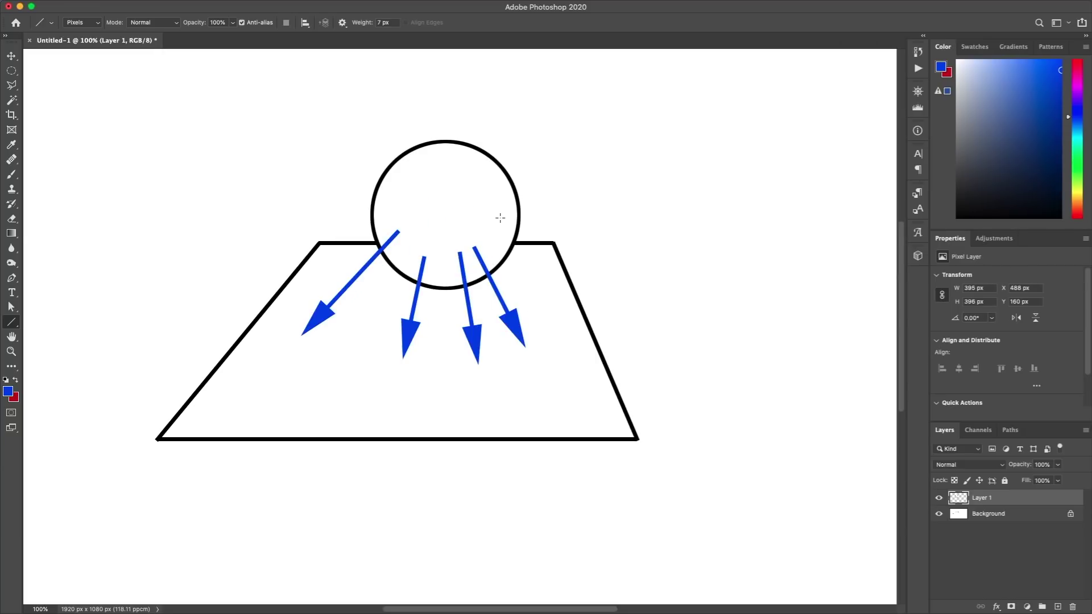
pyautogui.moveTo(500, 218); pyautogui.dragTo(754, 248)
pyautogui.moveTo(477, 184); pyautogui.dragTo(668, 52)
pyautogui.moveTo(431, 179); pyautogui.dragTo(407, 66)
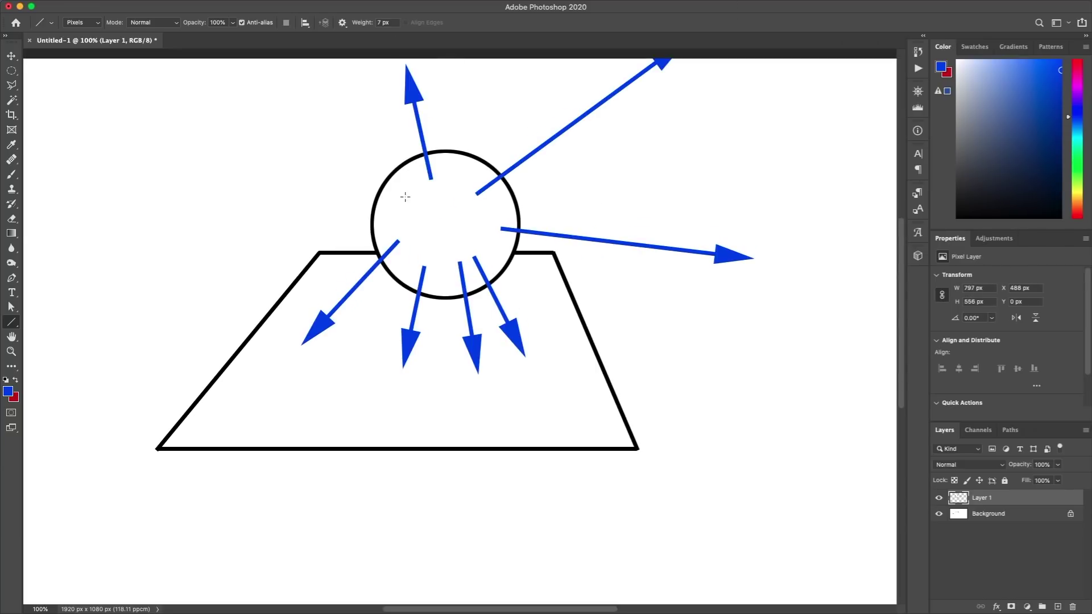
pyautogui.moveTo(397, 196); pyautogui.dragTo(162, 81)
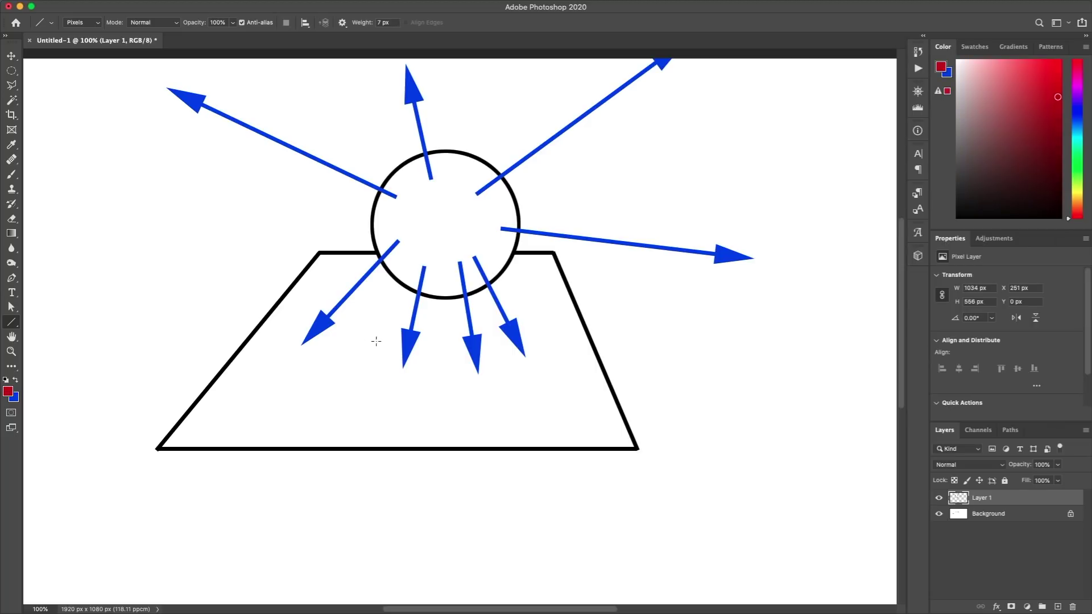
# - Draw red arrows rising vertically from the plane, some meeting the circle and some passing beside it
pyautogui.moveTo(265, 364); pyautogui.dragTo(265, 219)
pyautogui.moveTo(316, 284); pyautogui.dragTo(317, 162)
pyautogui.moveTo(335, 406); pyautogui.dragTo(321, 233)
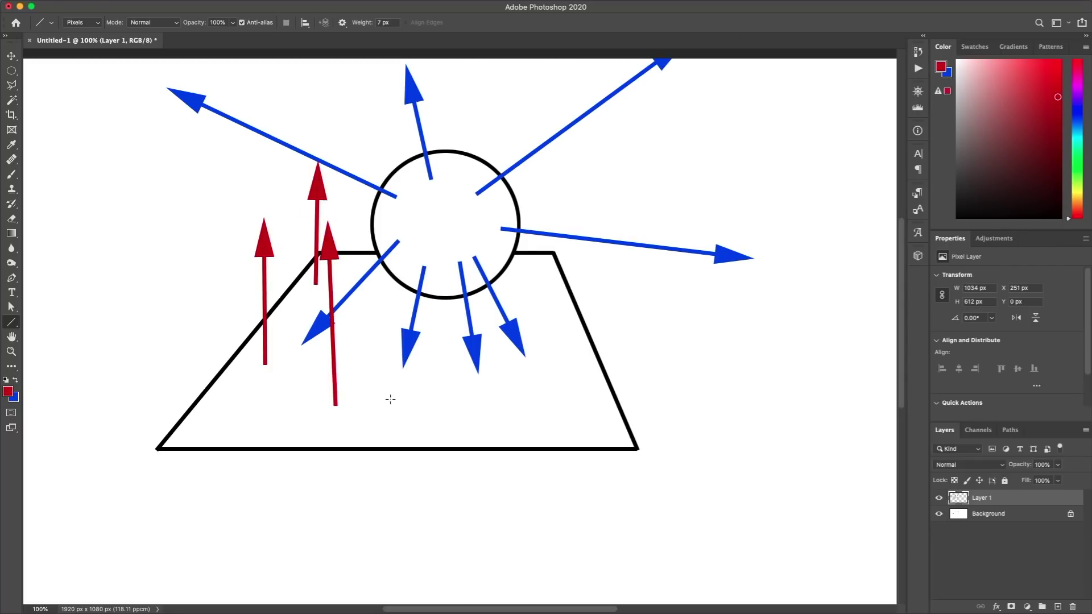
pyautogui.moveTo(392, 404); pyautogui.dragTo(390, 262)
pyautogui.moveTo(453, 395); pyautogui.dragTo(449, 273)
pyautogui.moveTo(512, 398); pyautogui.dragTo(511, 261)
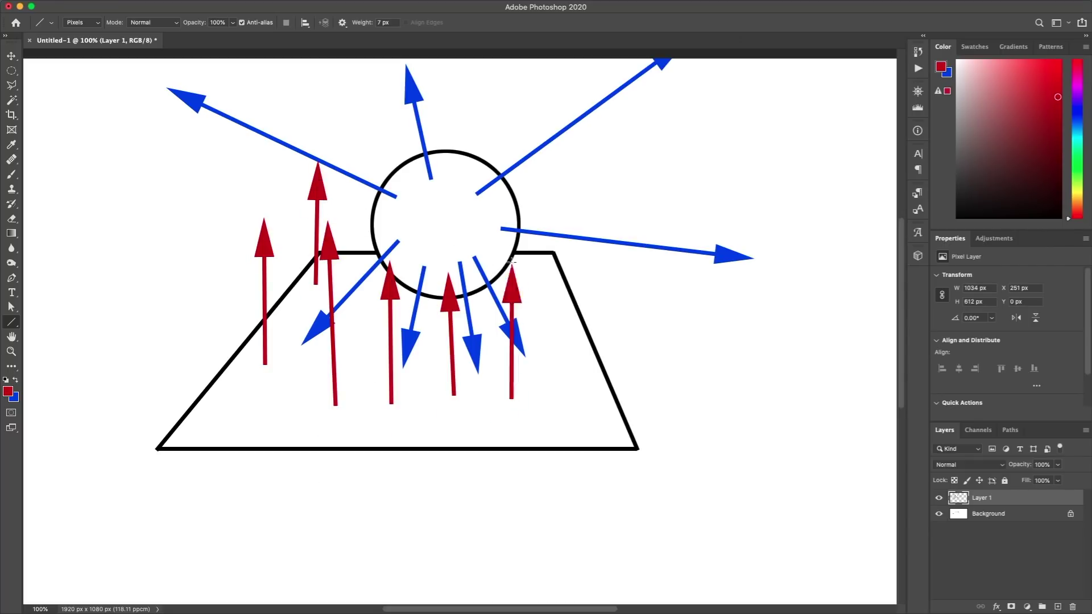
pyautogui.moveTo(560, 375); pyautogui.dragTo(556, 237)
pyautogui.moveTo(435, 356)
pyautogui.mouseDown()
pyautogui.moveTo(435, 215)
pyautogui.moveTo(436, 227)
pyautogui.mouseUp()
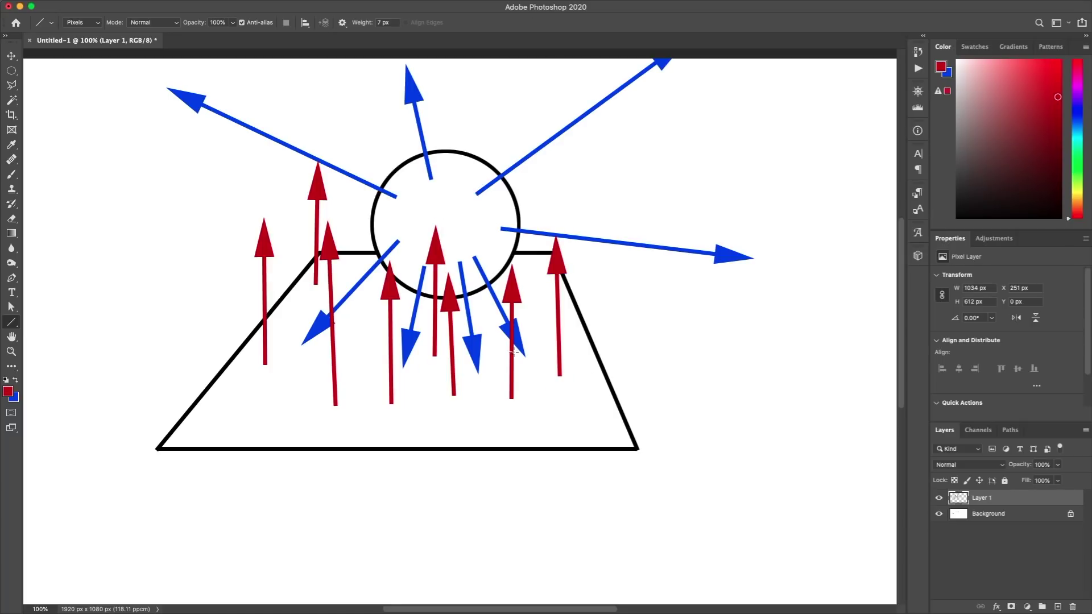
pyautogui.moveTo(535, 372); pyautogui.dragTo(540, 64)
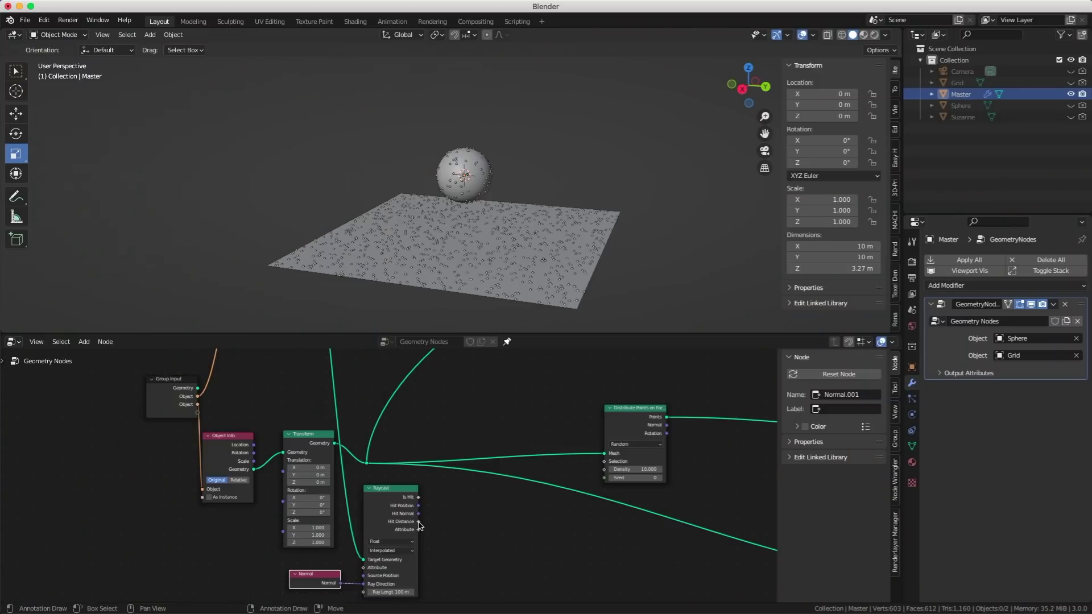
# - Back in Blender, connect each Raycast's Hit Distance to the Density of its corresponding Distribute Points on Faces node
pyautogui.moveTo(419, 521); pyautogui.dragTo(421, 522)
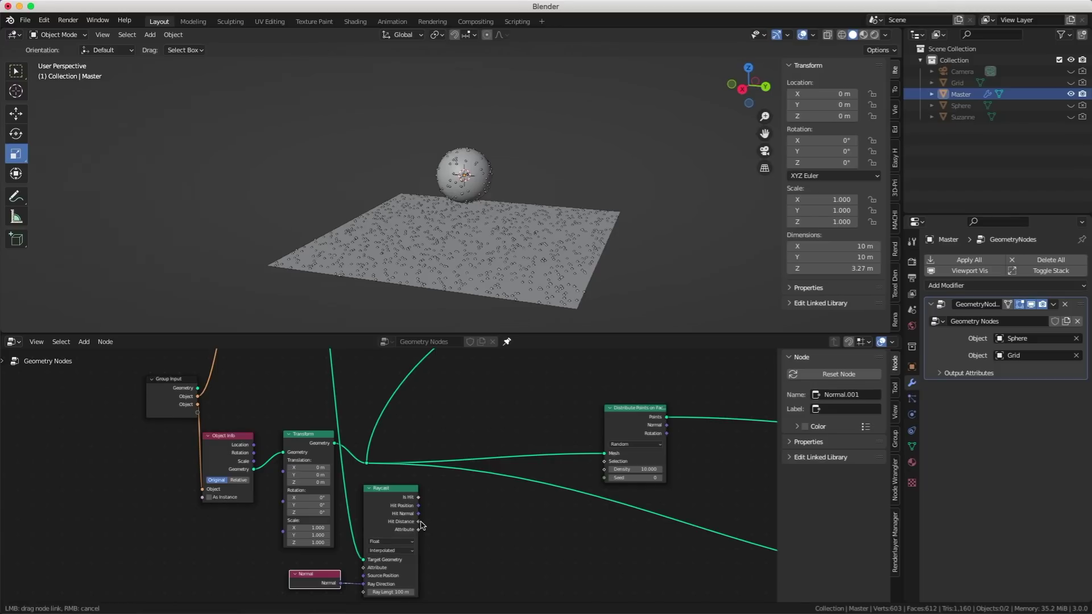
pyautogui.moveTo(568, 476); pyautogui.dragTo(604, 470)
pyautogui.moveTo(545, 400); pyautogui.dragTo(514, 559, button='middle')
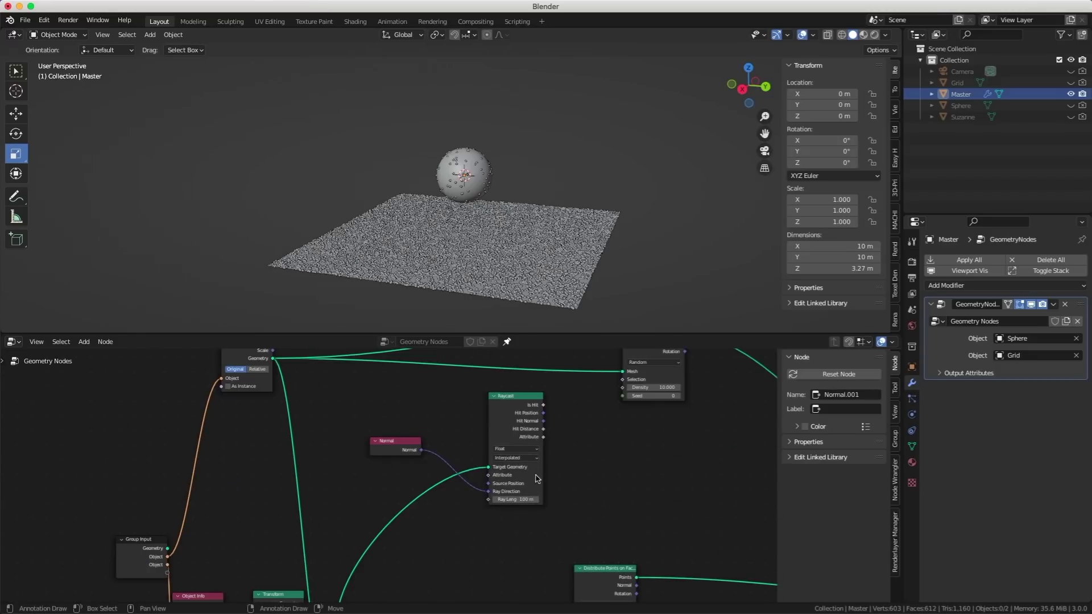
pyautogui.moveTo(554, 431); pyautogui.dragTo(541, 460, button='middle')
pyautogui.moveTo(530, 455); pyautogui.dragTo(609, 417)
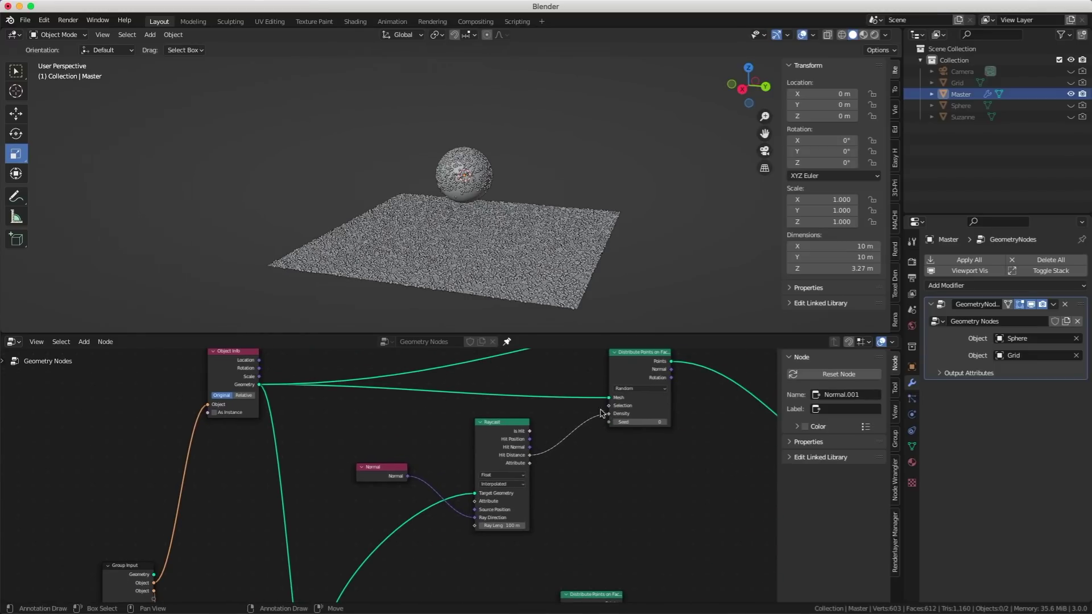
# - Reposition the ObjectApoints node and mute the ObjectAGeo and ObjectBGeo links into the final Join Geometry
pyautogui.moveTo(515, 191); pyautogui.dragTo(519, 166, button='middle')
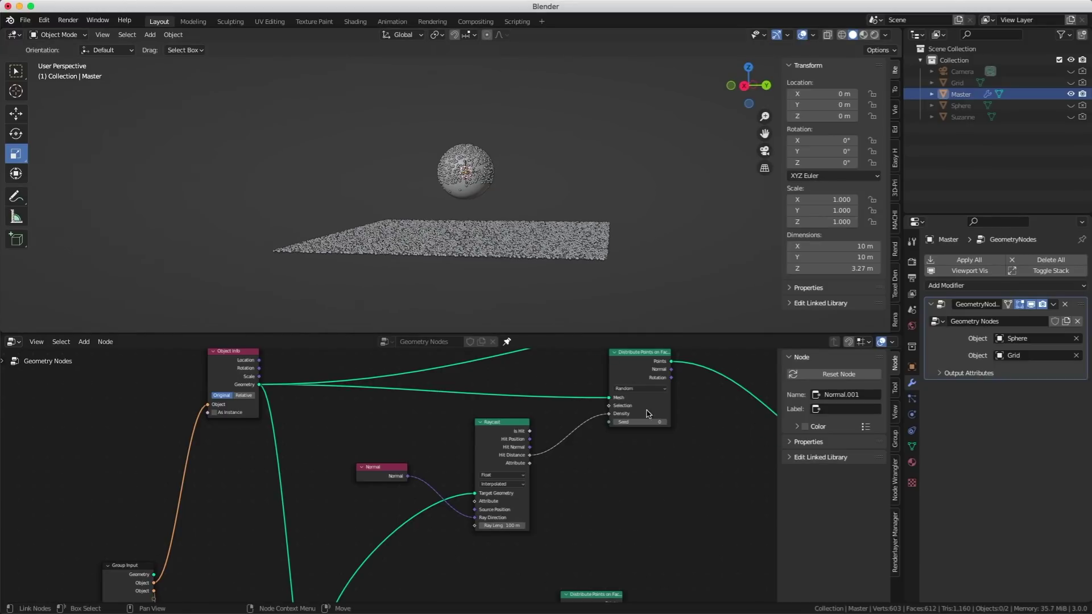
pyautogui.scroll(-4, 600, 447)
pyautogui.moveTo(600, 447); pyautogui.dragTo(378, 490, button='middle')
pyautogui.moveTo(553, 455); pyautogui.dragTo(560, 409, button='middle')
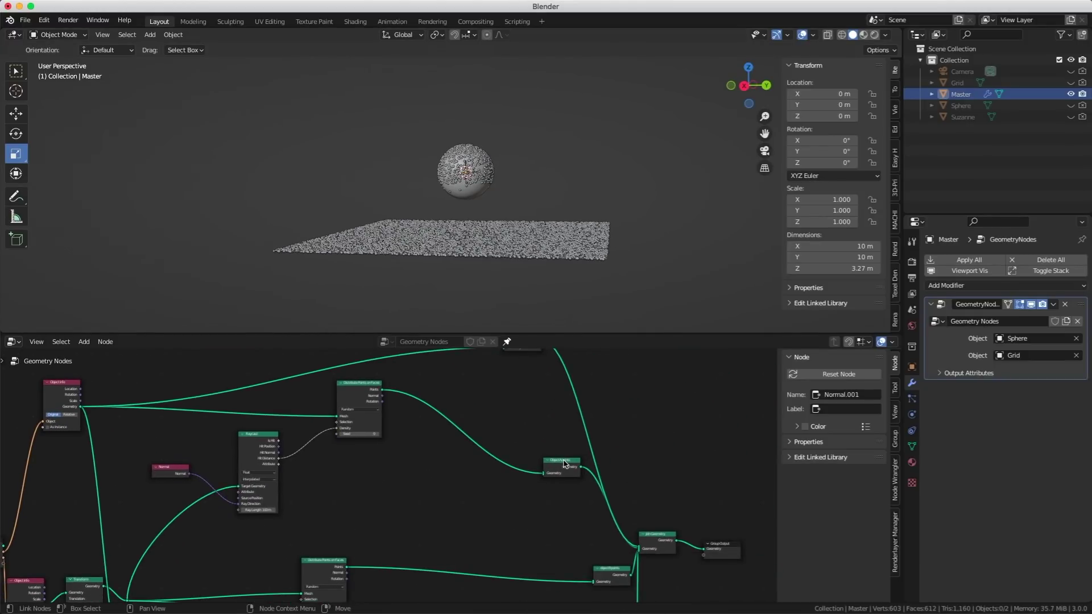
pyautogui.moveTo(565, 463); pyautogui.dragTo(534, 496)
pyautogui.scroll(2, 571, 523)
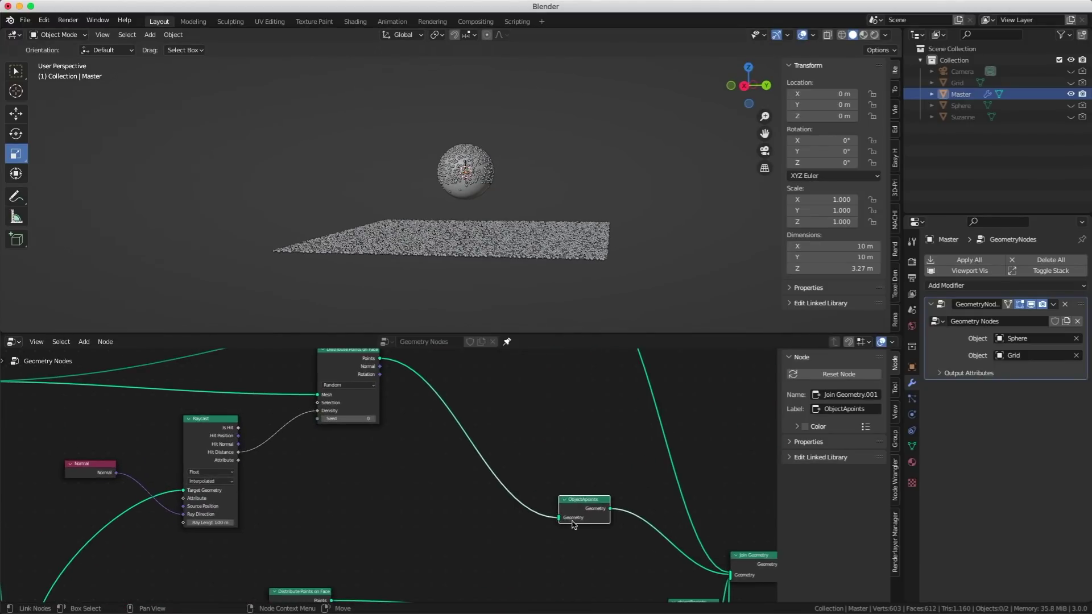
pyautogui.click(643, 481)
pyautogui.keyDown('ctrl'); pyautogui.keyDown('alt'); pyautogui.moveTo(648, 478); pyautogui.dragTo(702, 468, button='right'); pyautogui.keyUp('alt'); pyautogui.keyUp('ctrl')
pyautogui.moveTo(656, 463); pyautogui.dragTo(597, 369, button='middle')
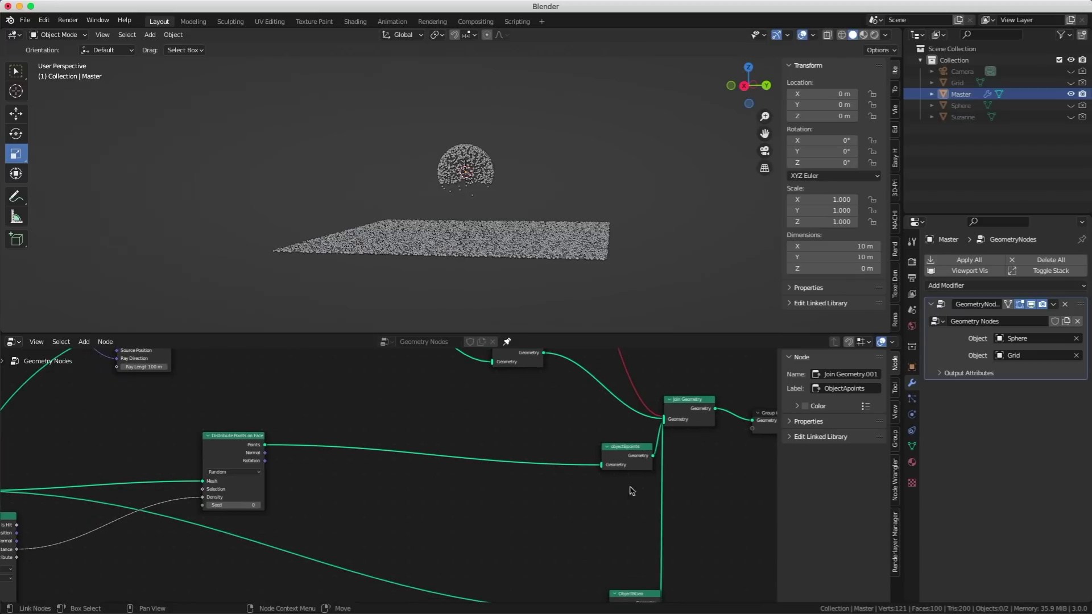
pyautogui.keyDown('ctrl'); pyautogui.keyDown('alt'); pyautogui.moveTo(648, 500); pyautogui.dragTo(679, 514, button='right'); pyautogui.keyUp('alt'); pyautogui.keyUp('ctrl')
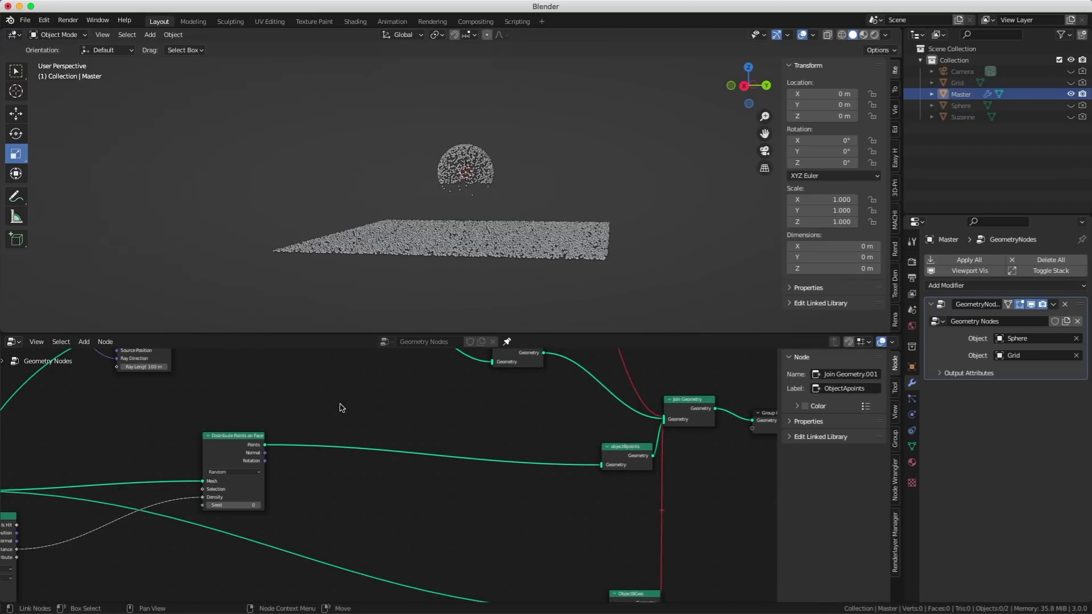
# - Lower the grid by setting the Transform node's Z translation to about -1.2 m
pyautogui.moveTo(253, 471); pyautogui.dragTo(438, 422, button='middle')
pyautogui.hscroll(-5, 381, 457)
pyautogui.scroll(-1, 343, 467)
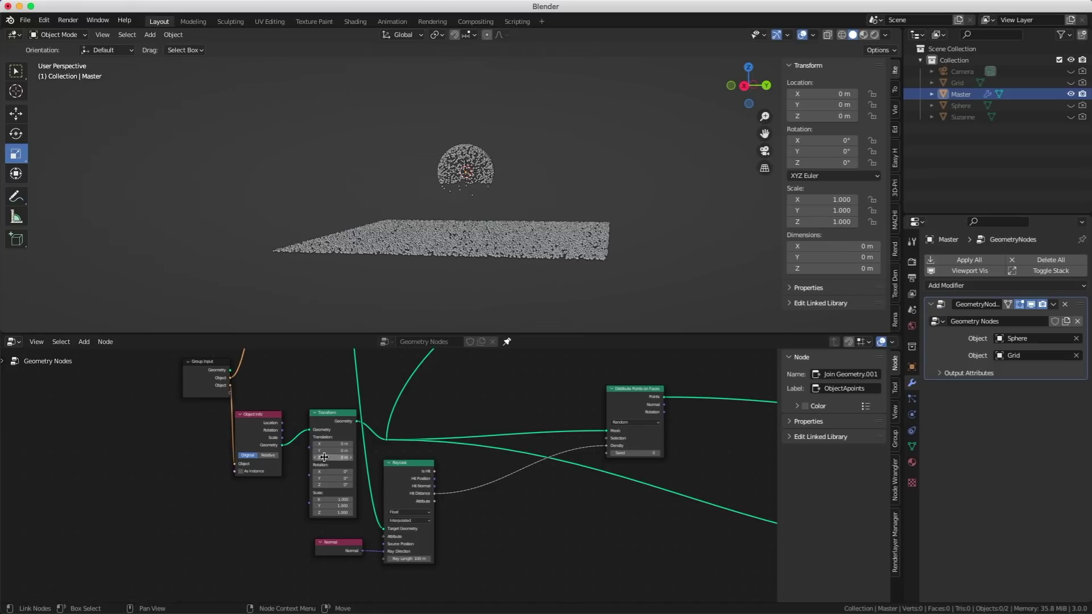
pyautogui.moveTo(324, 457)
pyautogui.mouseDown()
pyautogui.moveTo(341, 457)
pyautogui.moveTo(278, 457)
pyautogui.moveTo(315, 458)
pyautogui.mouseUp()
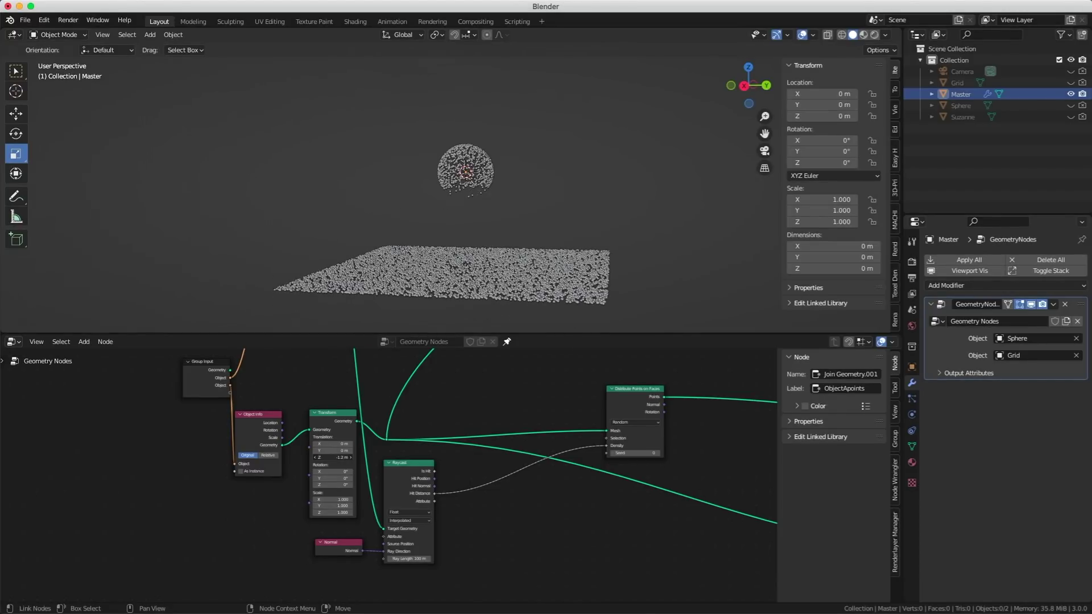
# - Insert a Map Range node between the upper Raycast's Hit Distance and the Distribute node's Density
pyautogui.scroll(1, 485, 518)
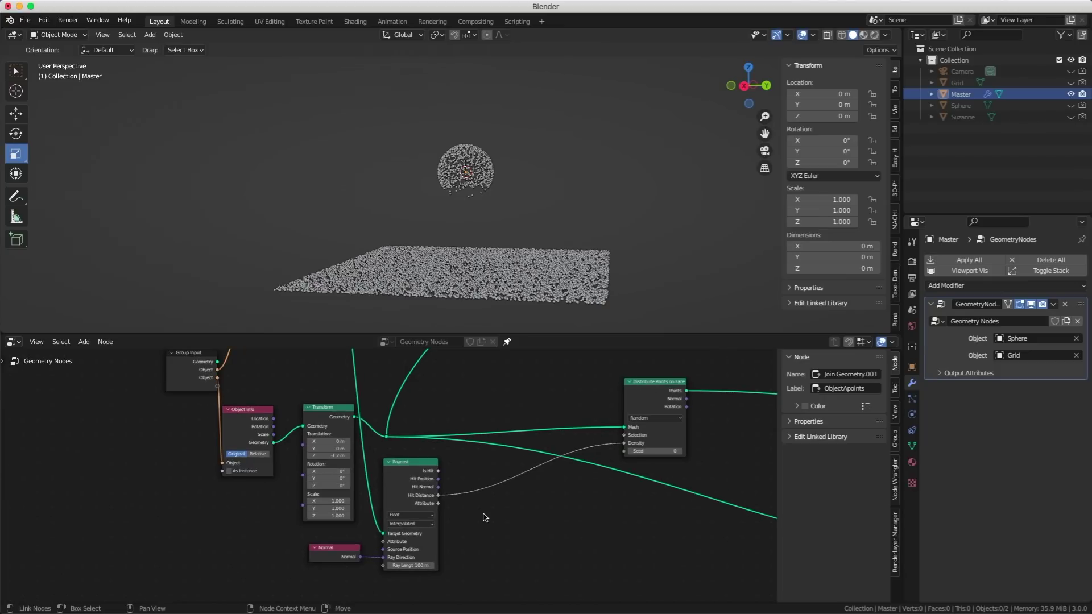
pyautogui.moveTo(522, 523); pyautogui.dragTo(346, 584, button='middle')
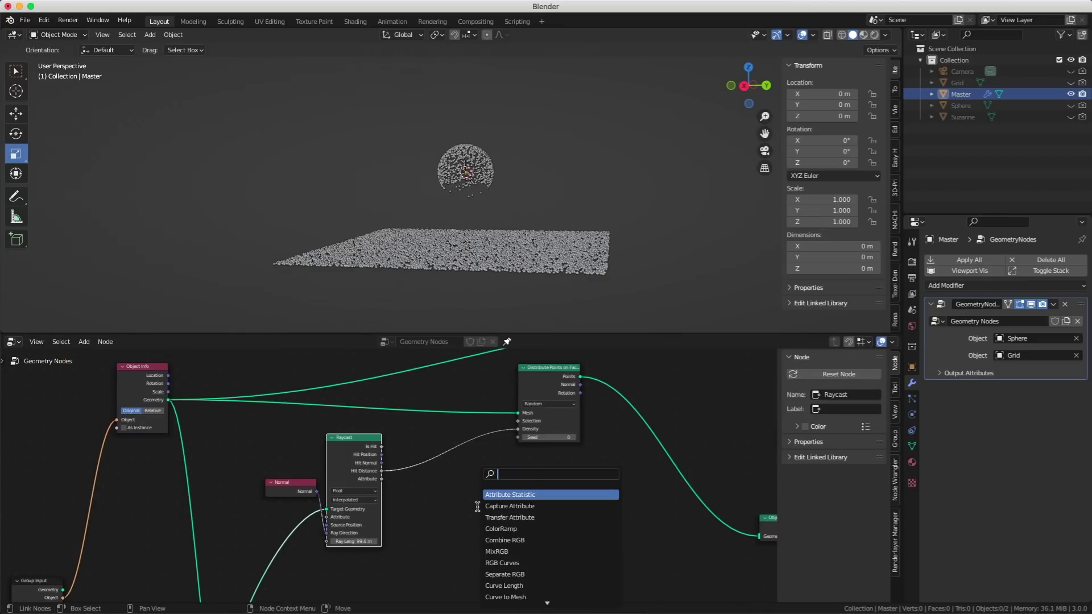
pyautogui.write('ap')
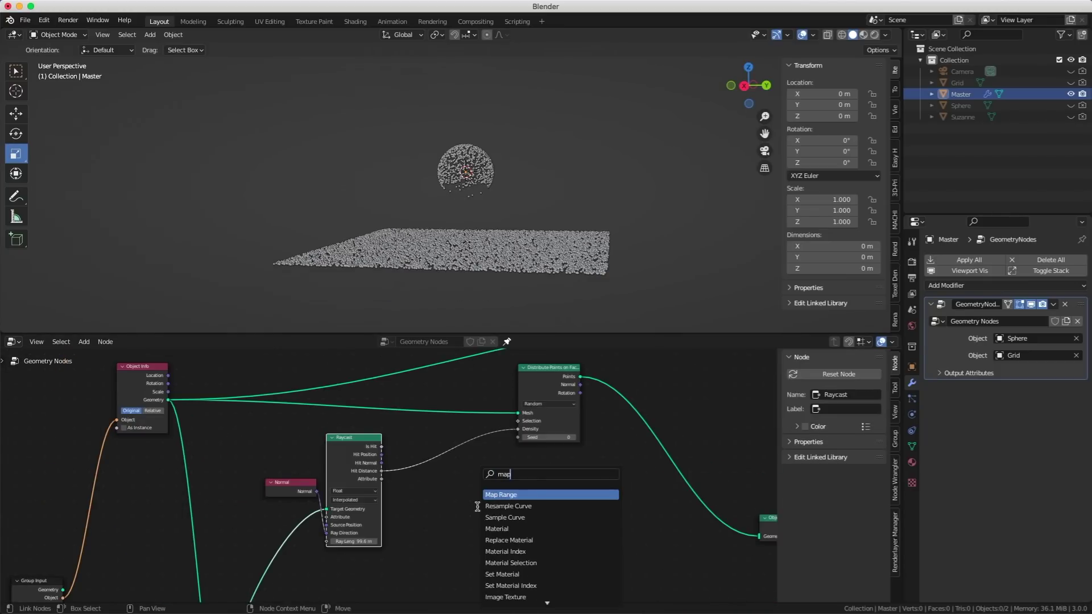
pyautogui.press('Return')
pyautogui.click(429, 432)
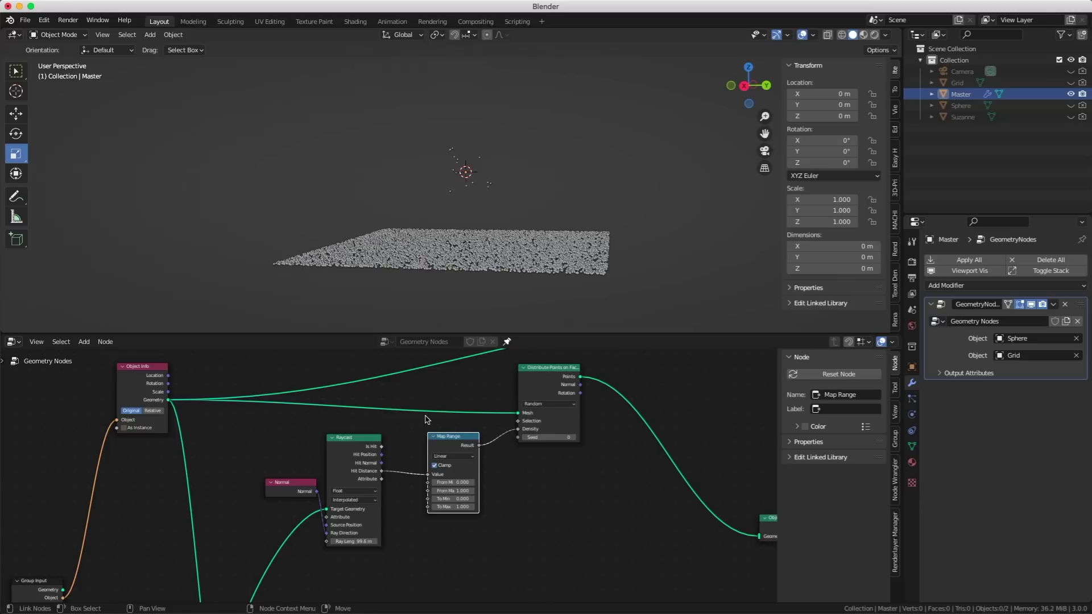
pyautogui.scroll(2, 459, 484)
# - Set the Map Range's From Min to 10 and raise its To Max value
pyautogui.click(479, 484)
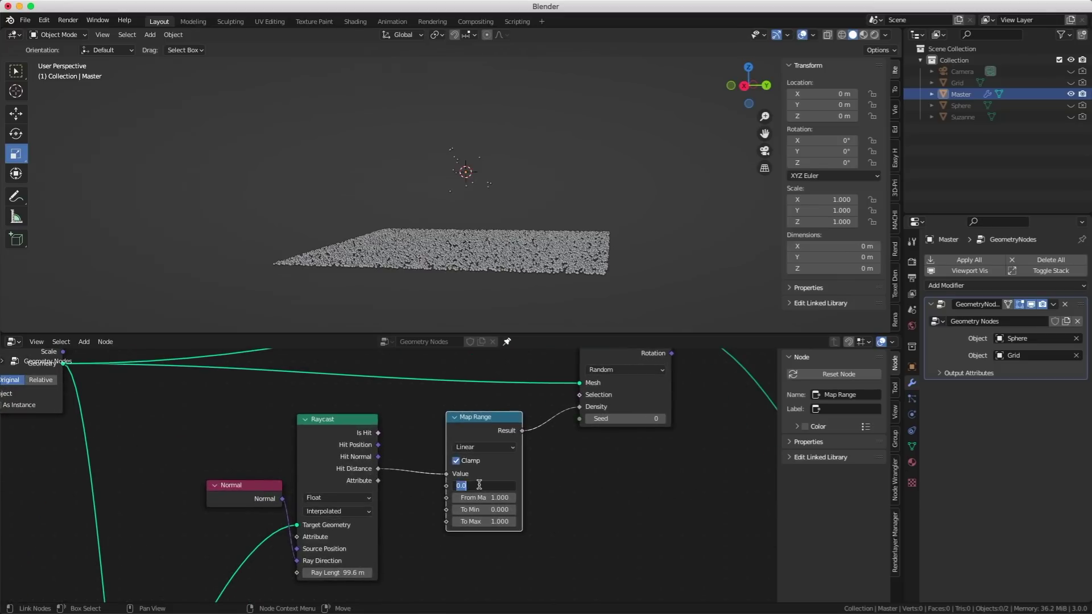
pyautogui.write('10')
pyautogui.press('Return')
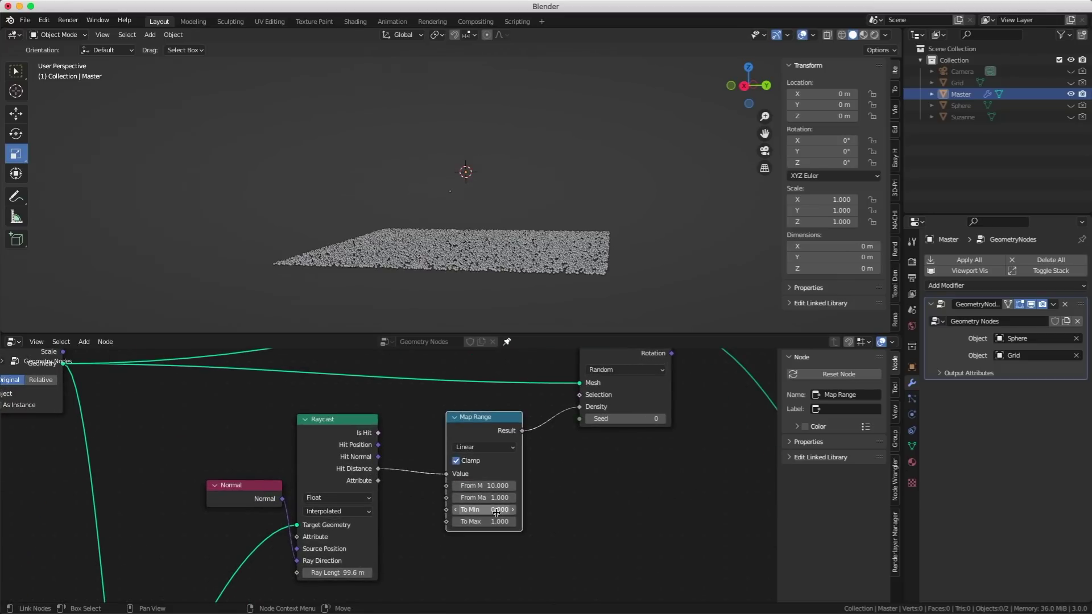
pyautogui.moveTo(482, 519); pyautogui.dragTo(509, 518)
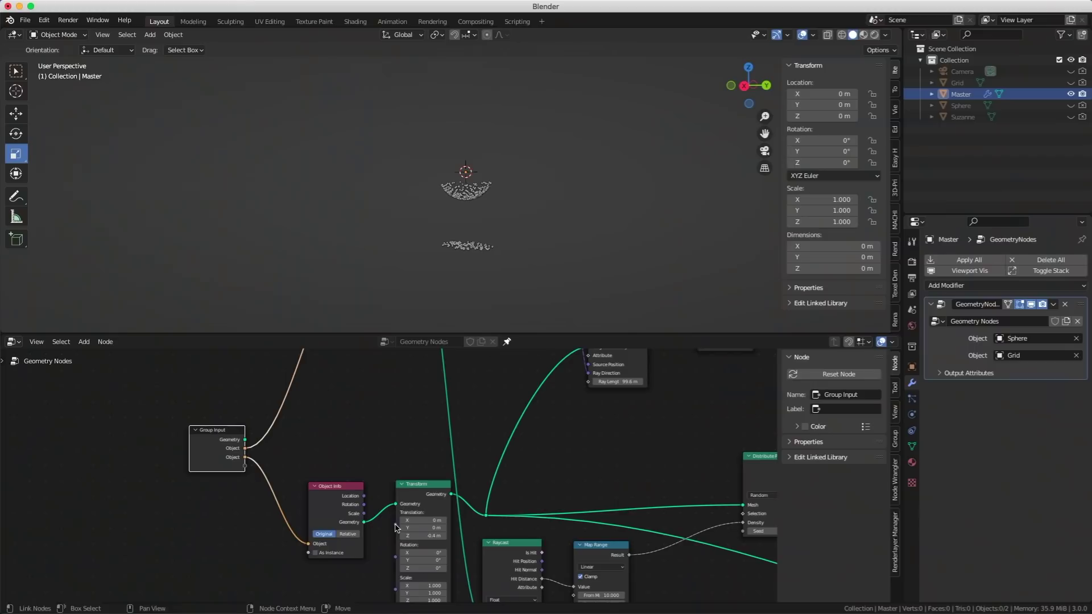
# - Expose the grid Transform's Translation and the upper Map Range's To Max as inputs on the Group Input node
pyautogui.moveTo(396, 526); pyautogui.dragTo(328, 506)
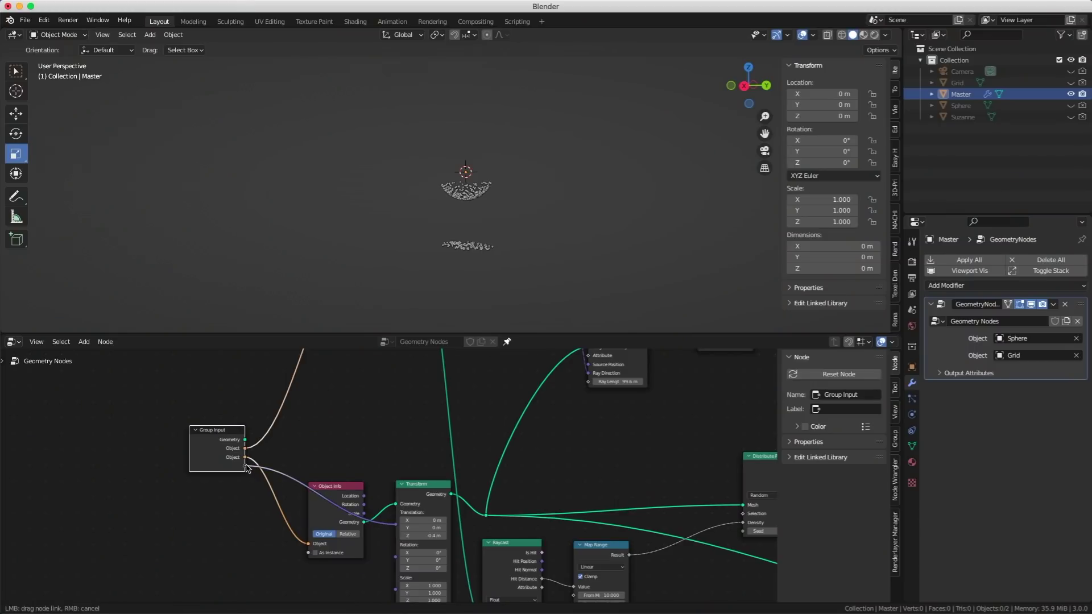
pyautogui.moveTo(247, 466); pyautogui.dragTo(246, 466)
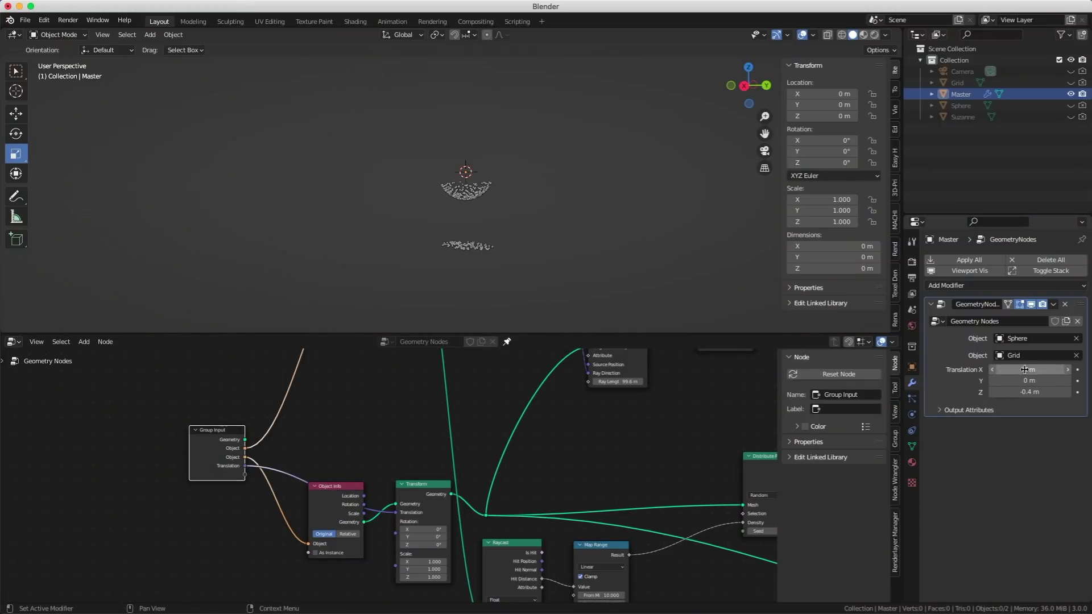
pyautogui.scroll(3, 568, 439)
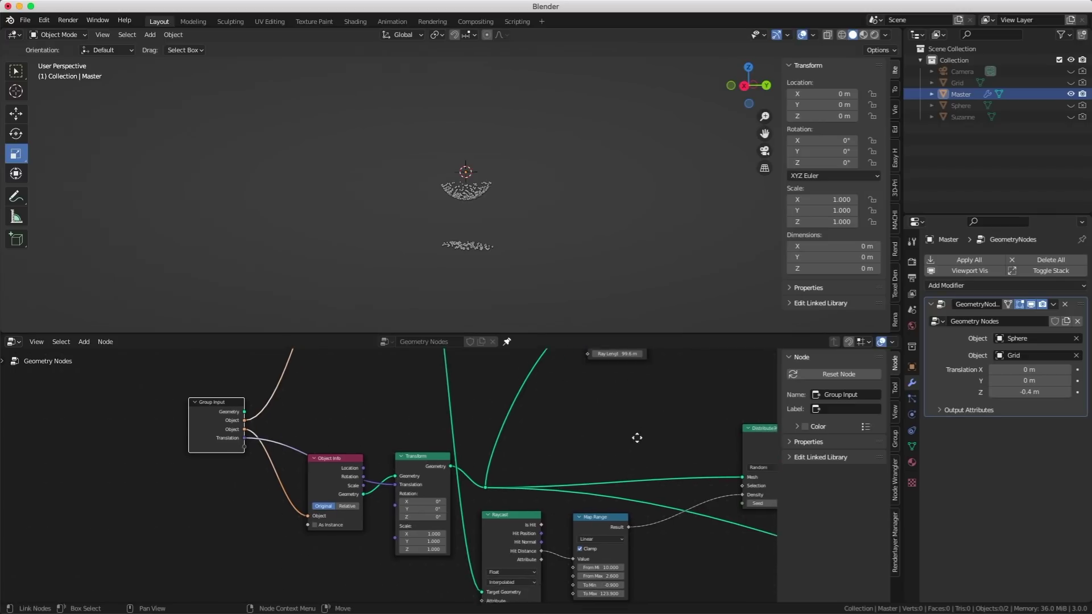
pyautogui.scroll(3, 610, 444)
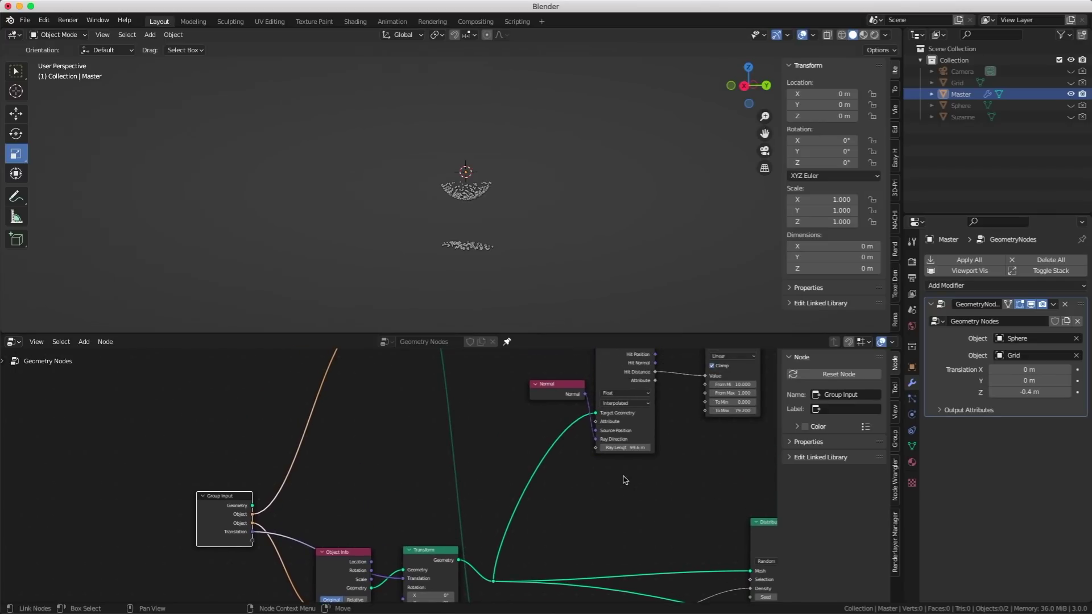
pyautogui.scroll(3, 626, 480)
pyautogui.moveTo(690, 421); pyautogui.dragTo(236, 550)
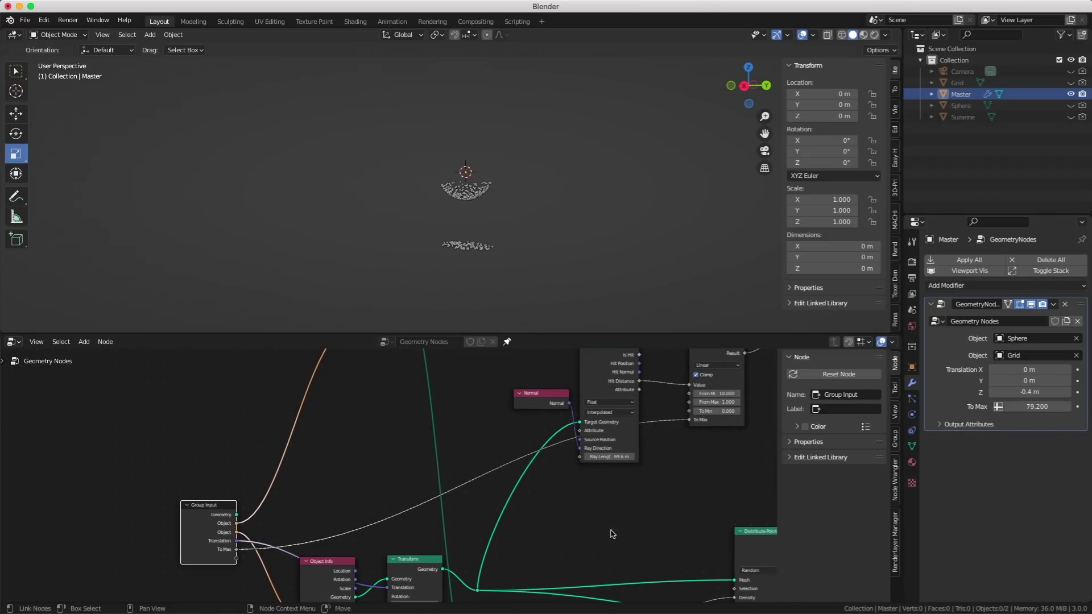
# - Rename the To Max group input as DentityA
pyautogui.scroll(-8, 629, 502)
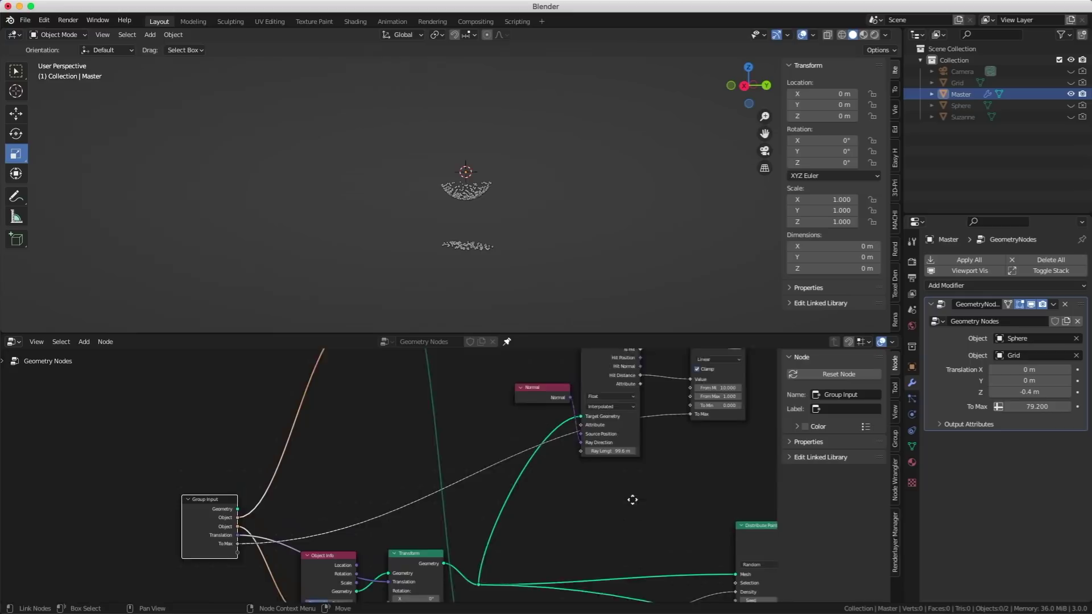
pyautogui.click(895, 388)
pyautogui.click(895, 411)
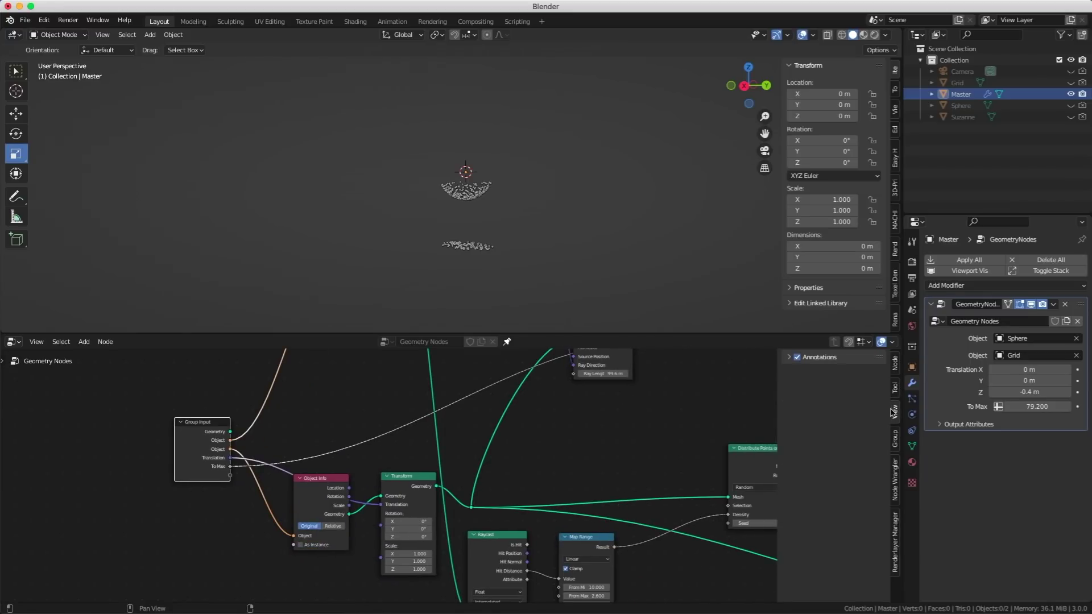
pyautogui.click(896, 437)
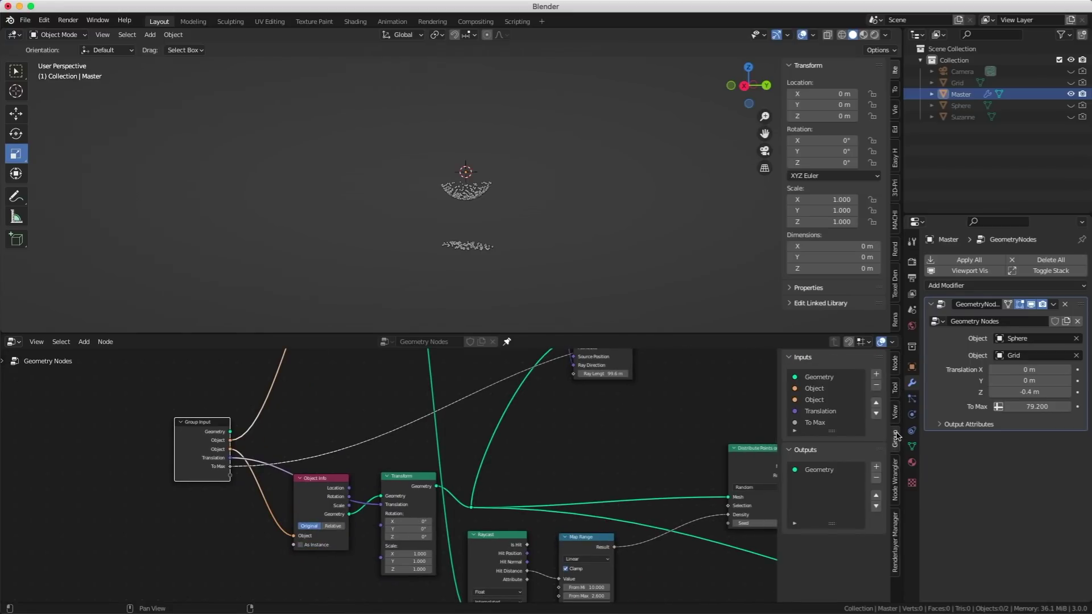
pyautogui.click(819, 423)
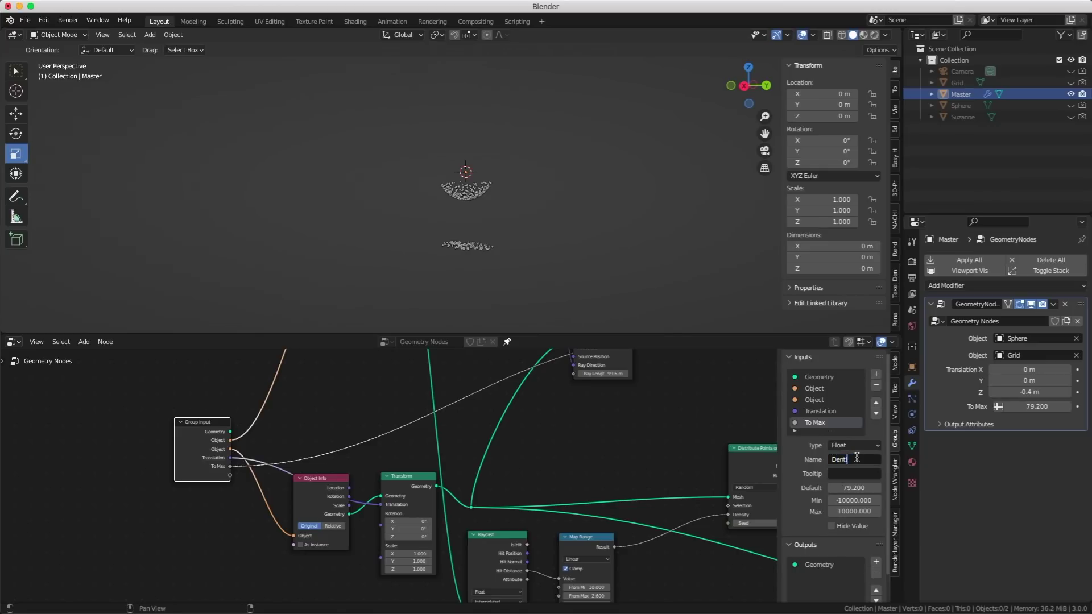
pyautogui.click(857, 458)
pyautogui.write('DentityA')
pyautogui.press('Return')
# - Expose the lower Map Range's To Max as a group input and rename it DentutyB
pyautogui.moveTo(656, 526); pyautogui.dragTo(654, 455, button='middle')
pyautogui.moveTo(559, 543); pyautogui.dragTo(230, 405)
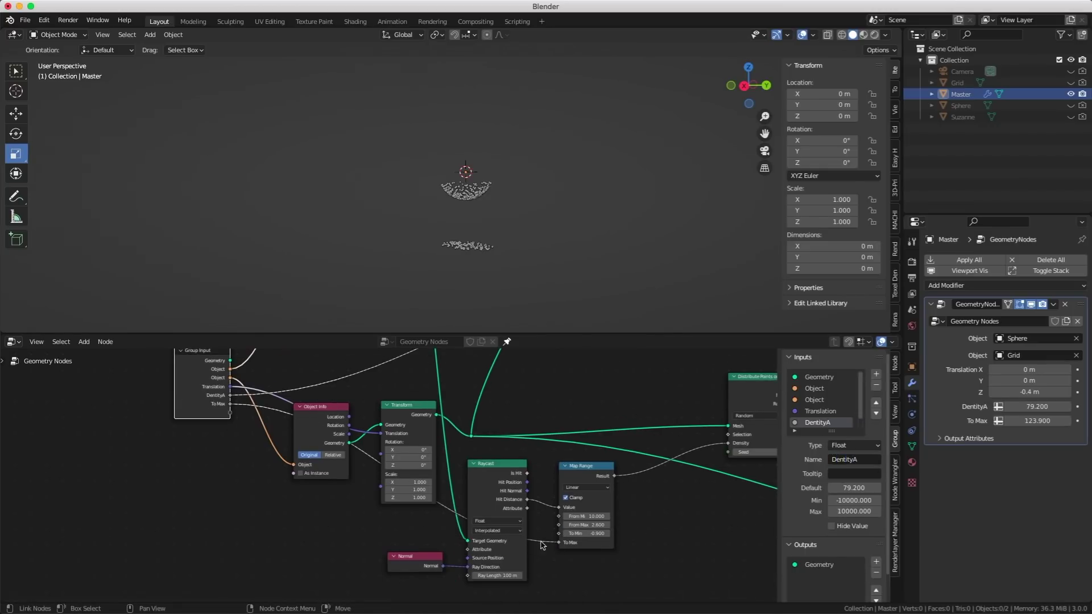
pyautogui.moveTo(541, 545); pyautogui.dragTo(545, 551, button='middle')
pyautogui.scroll(-1, 819, 418)
pyautogui.click(819, 422)
pyautogui.click(862, 458)
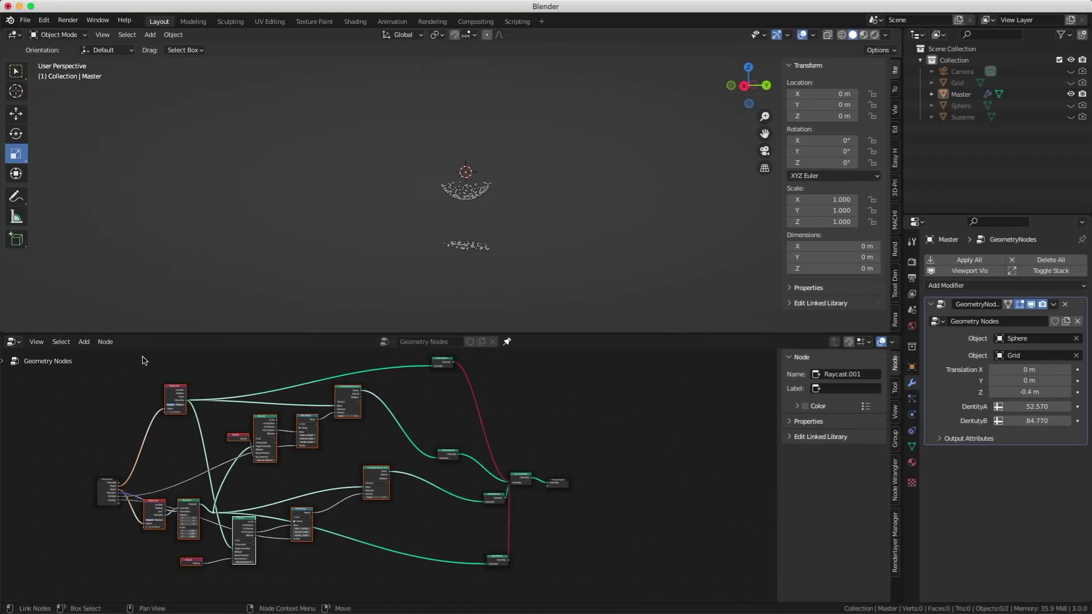
# - Enclose the object, raycast, map range and point distribution nodes in a frame labelled PointGenerator
pyautogui.moveTo(132, 353); pyautogui.dragTo(396, 595)
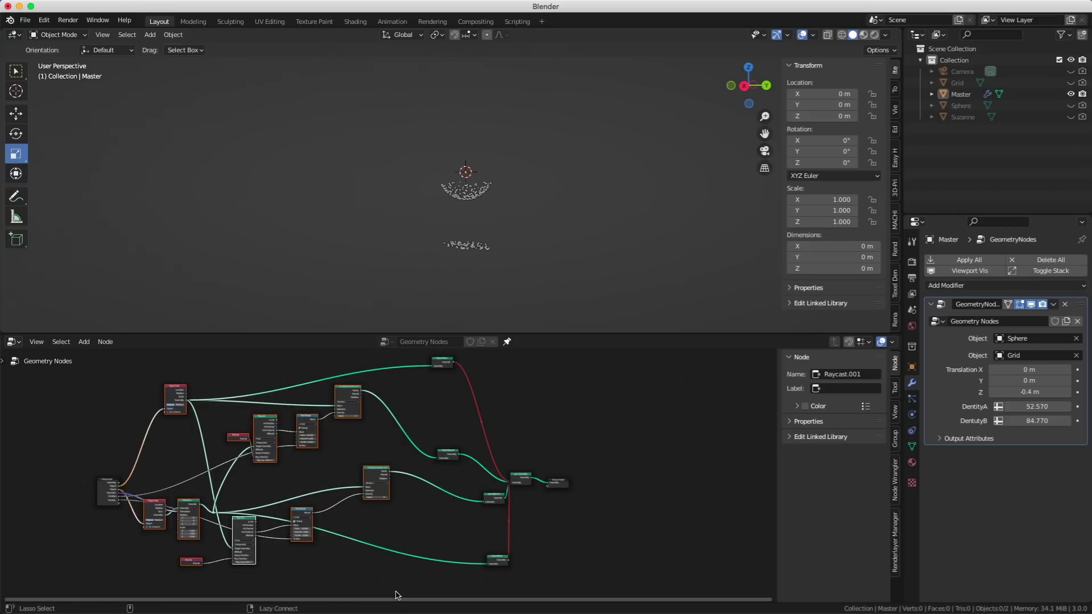
pyautogui.hotkey('ctrl', 'j')
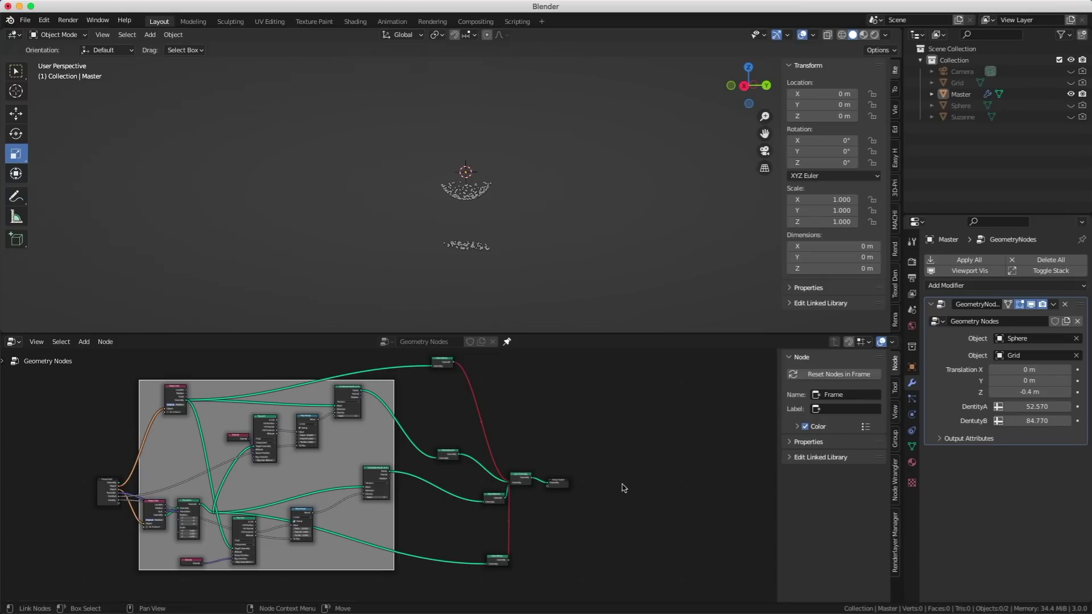
pyautogui.click(844, 397)
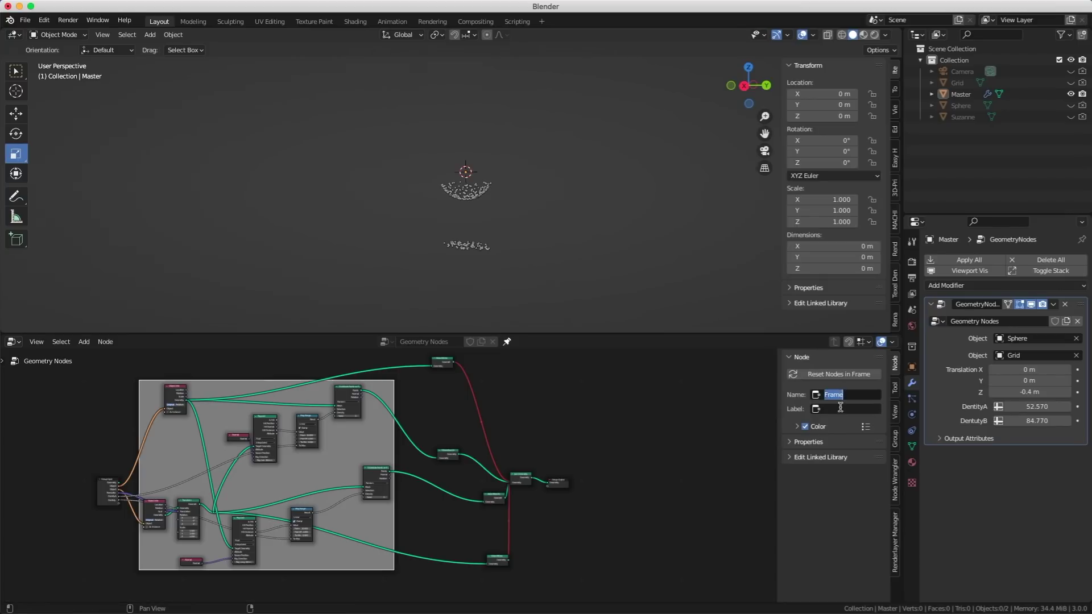
pyautogui.click(841, 410)
pyautogui.click(836, 411)
pyautogui.write('PointGenerator')
pyautogui.press('Return')
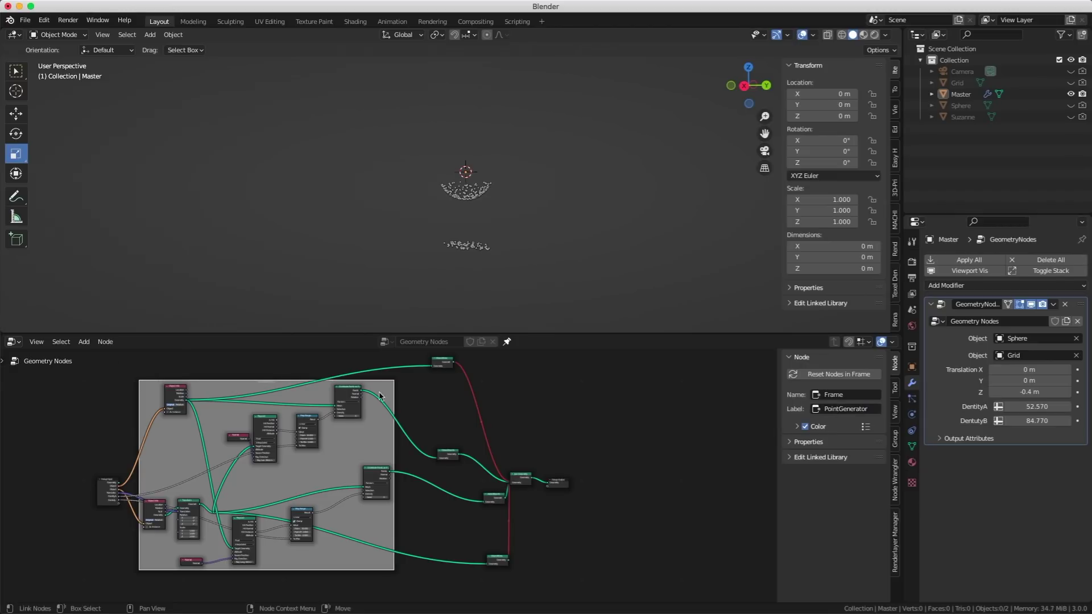
pyautogui.scroll(5, 230, 401)
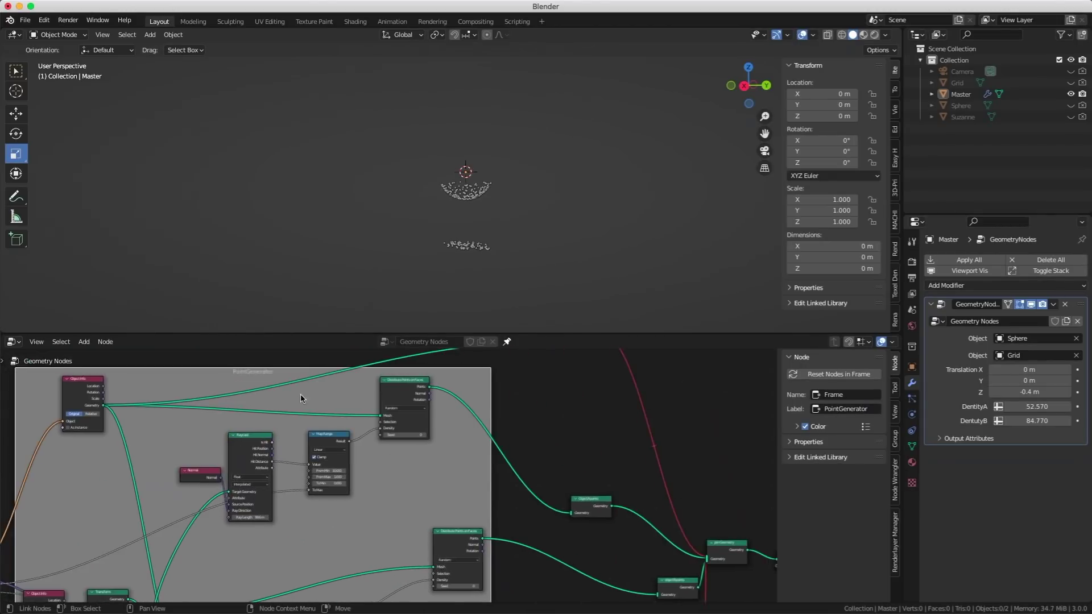
pyautogui.moveTo(276, 407); pyautogui.dragTo(290, 431, button='middle')
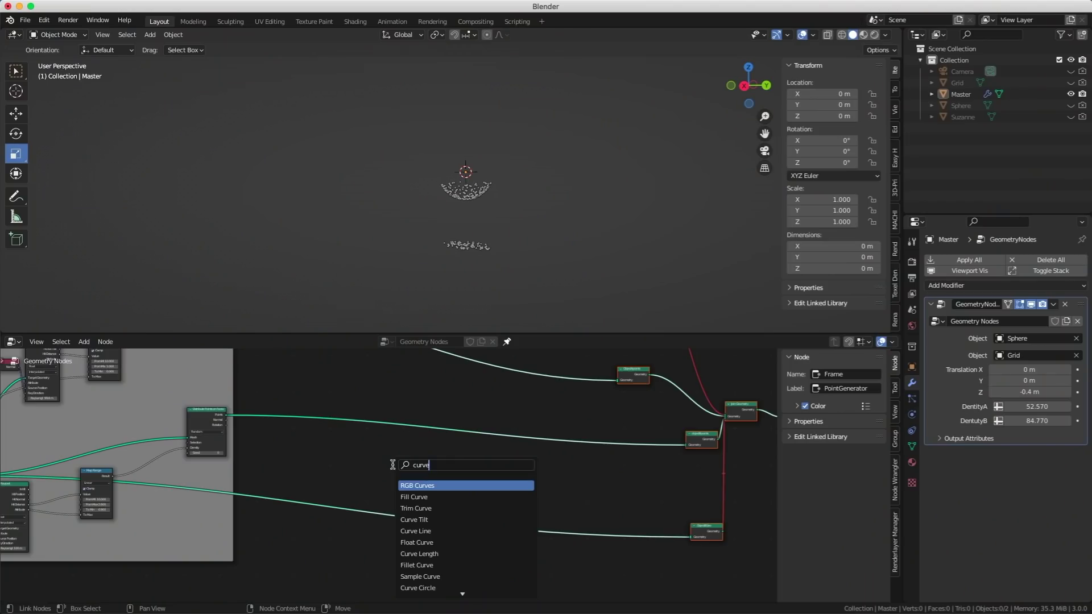
# - Add a Curve Line node outside the PointGenerator frame, just below the lower points link
pyautogui.press('Return')
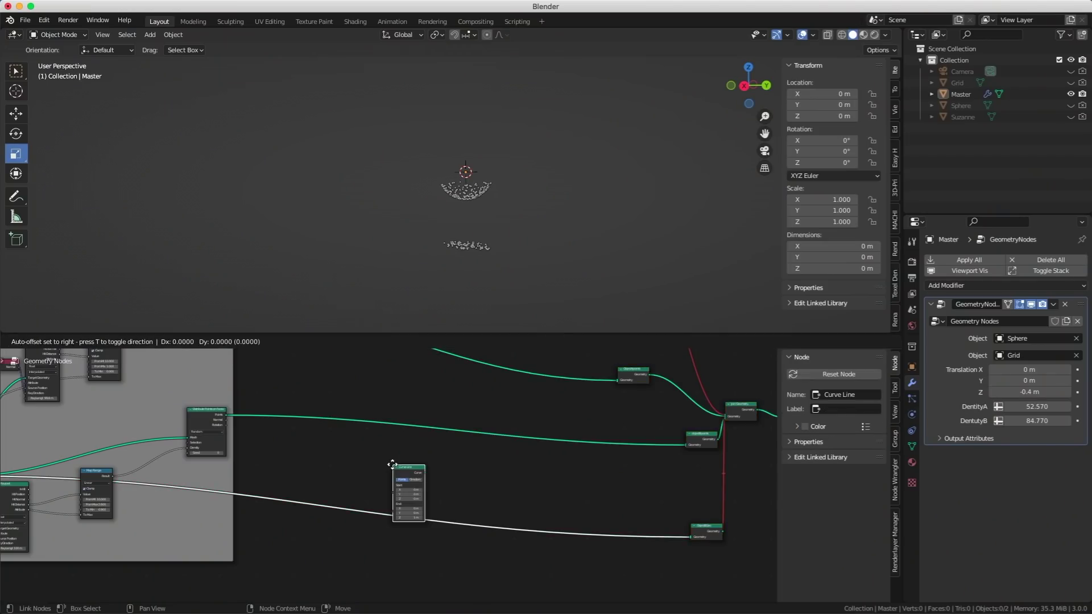
pyautogui.click(417, 444)
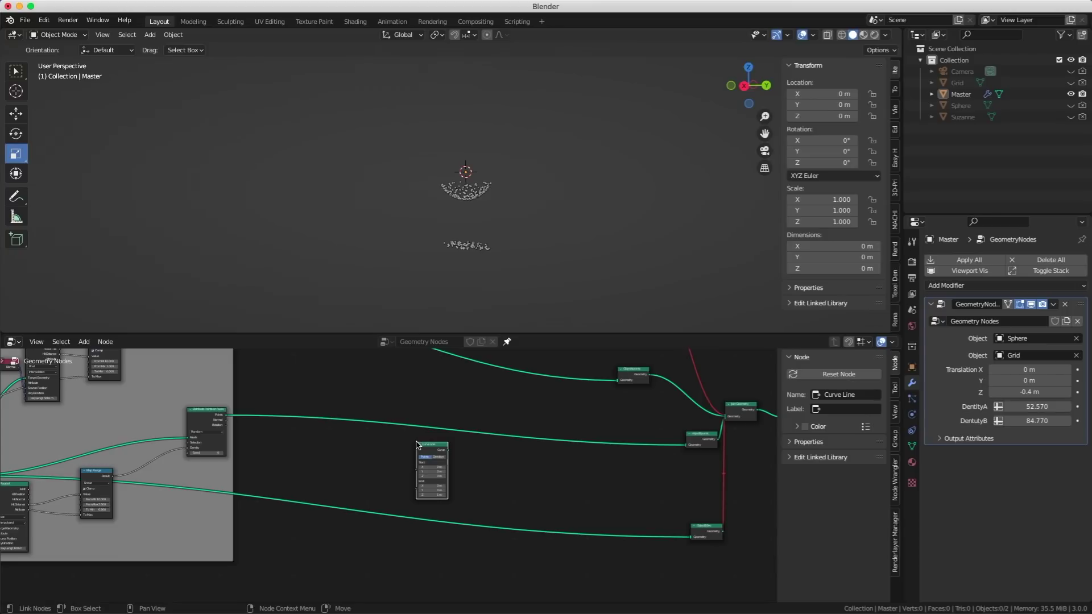
pyautogui.moveTo(424, 446); pyautogui.dragTo(436, 417)
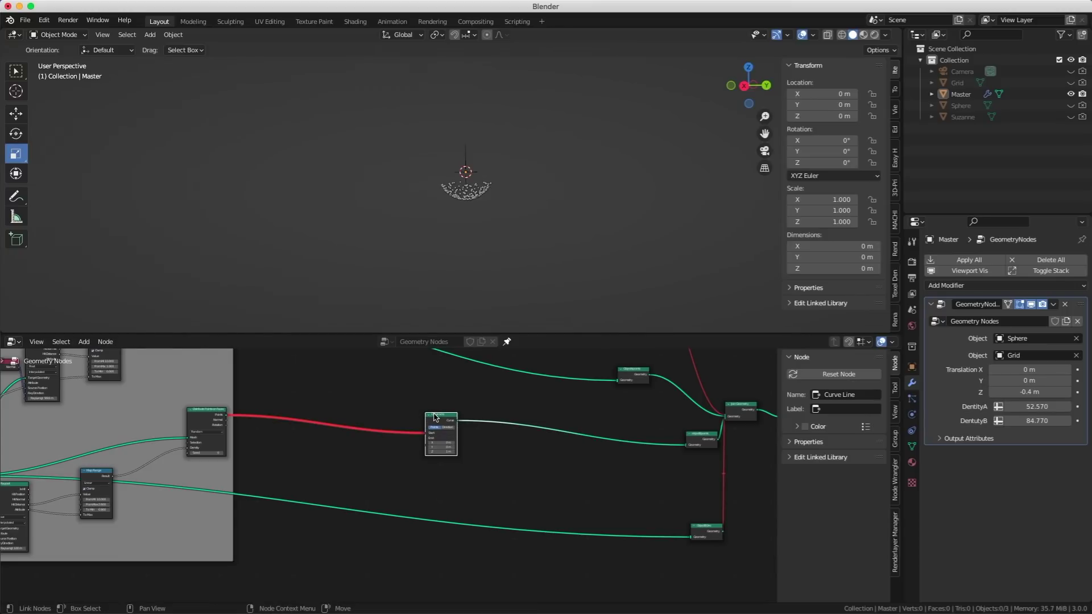
pyautogui.hotkey('ctrl', 'z')
pyautogui.hotkey('ctrl', 'z')
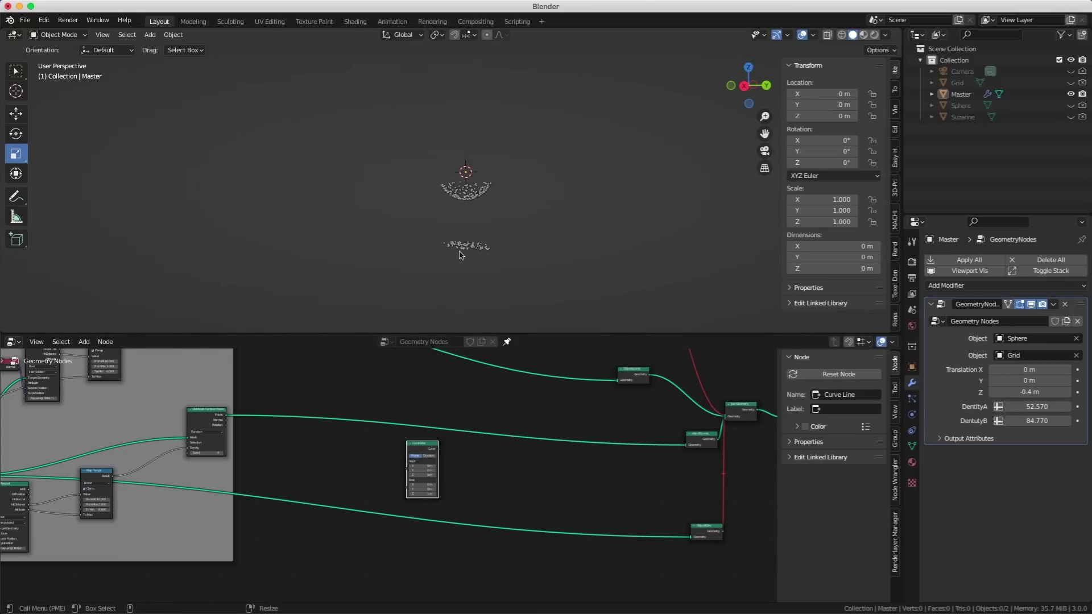
# - Insert an Instance on Points node into the lower points link and feed the Curve Line into its Instance input
pyautogui.hotkey('shift', 'a')
pyautogui.write('in')
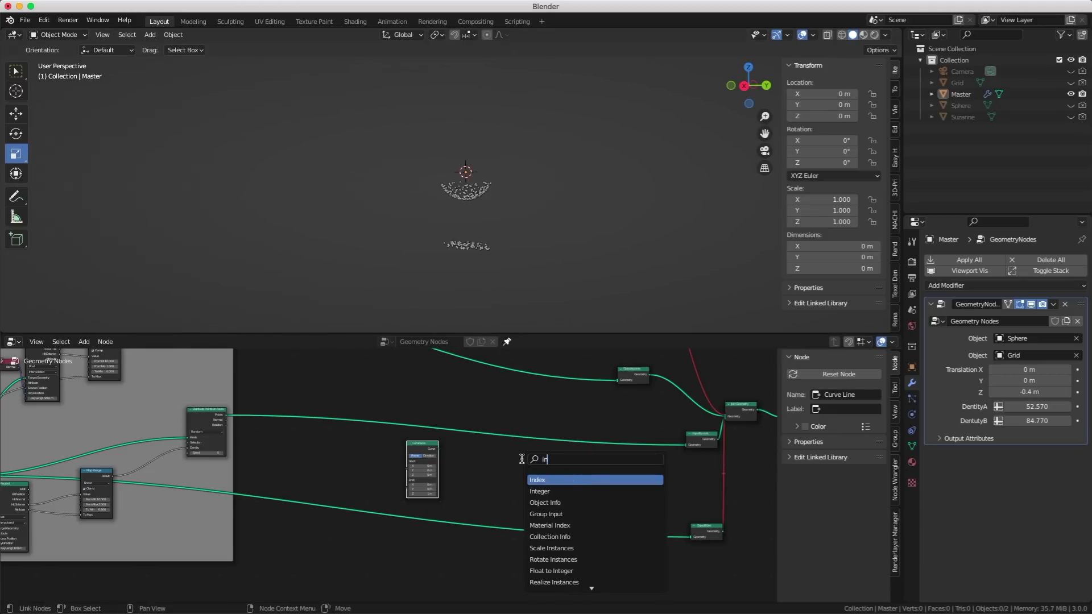
pyautogui.write('sta')
pyautogui.press('Return')
pyautogui.click(483, 417)
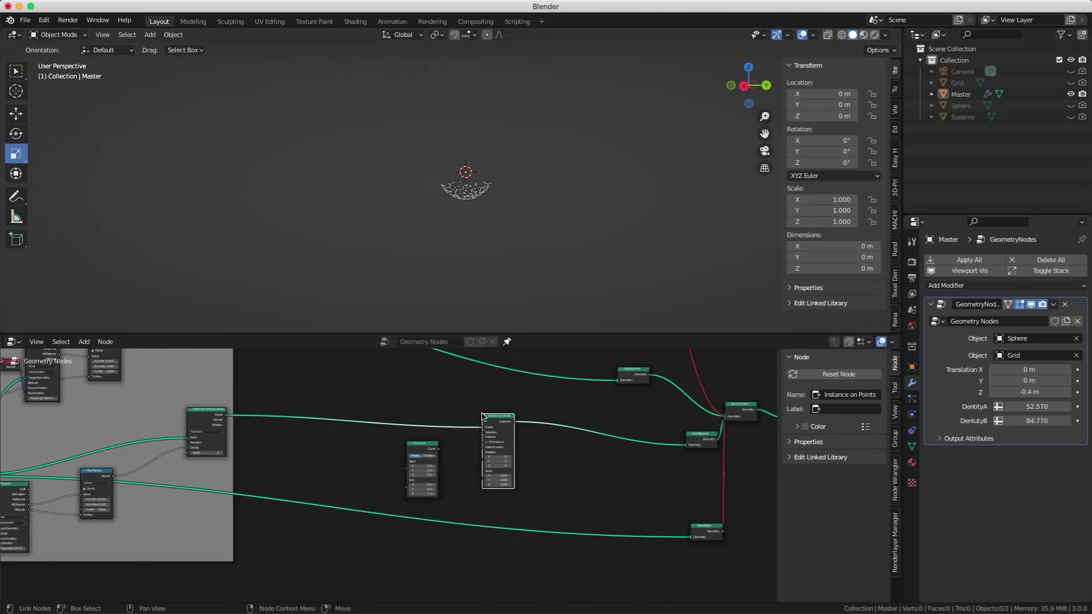
pyautogui.scroll(3, 474, 440)
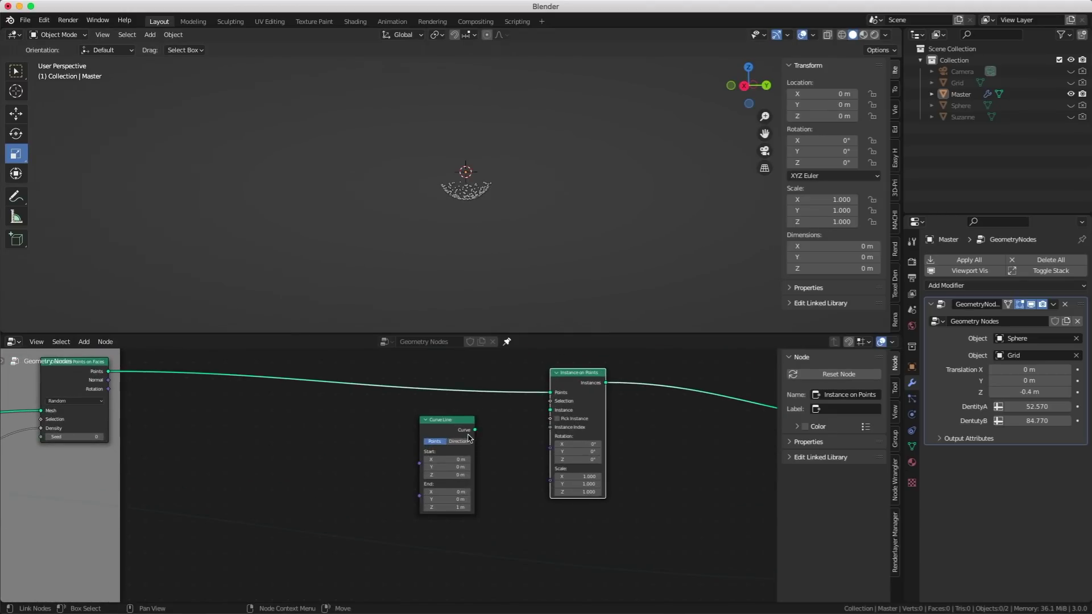
pyautogui.moveTo(475, 430); pyautogui.dragTo(550, 410)
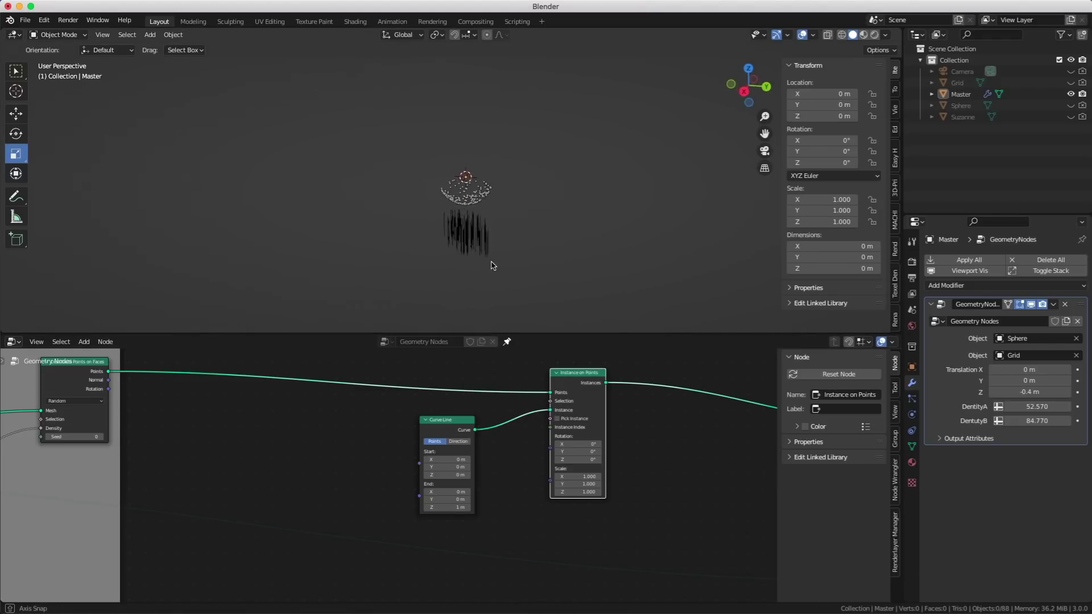
pyautogui.moveTo(458, 273); pyautogui.dragTo(563, 266, button='middle')
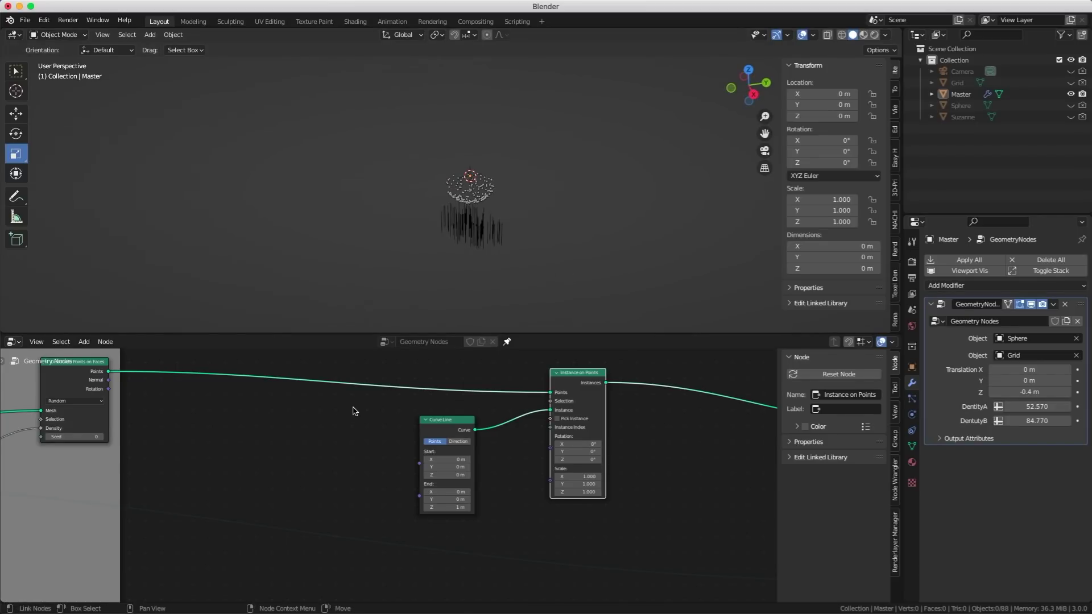
# - Add a Random Value node beside the Curve Line and connect its Value to the Instance on Points Selection
pyautogui.hotkey('shift', 'a')
pyautogui.write('rand')
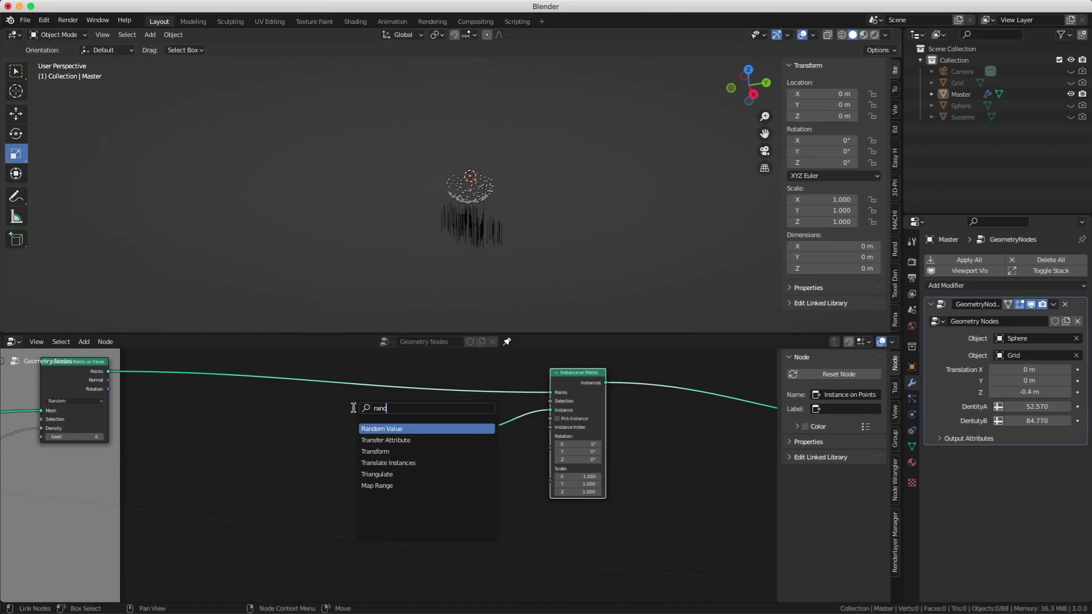
pyautogui.press('Return')
pyautogui.click(397, 415)
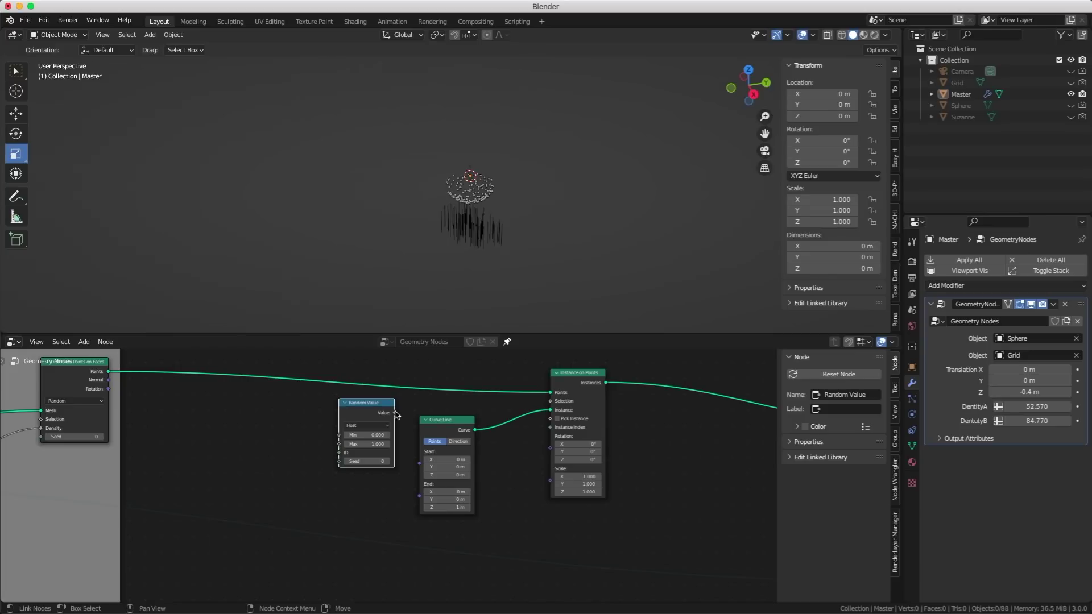
pyautogui.moveTo(395, 414); pyautogui.dragTo(550, 401)
# - Switch the Random Value to Boolean with a Probability of about 0.6 and reconnect its Value to the Selection input
pyautogui.click(367, 425)
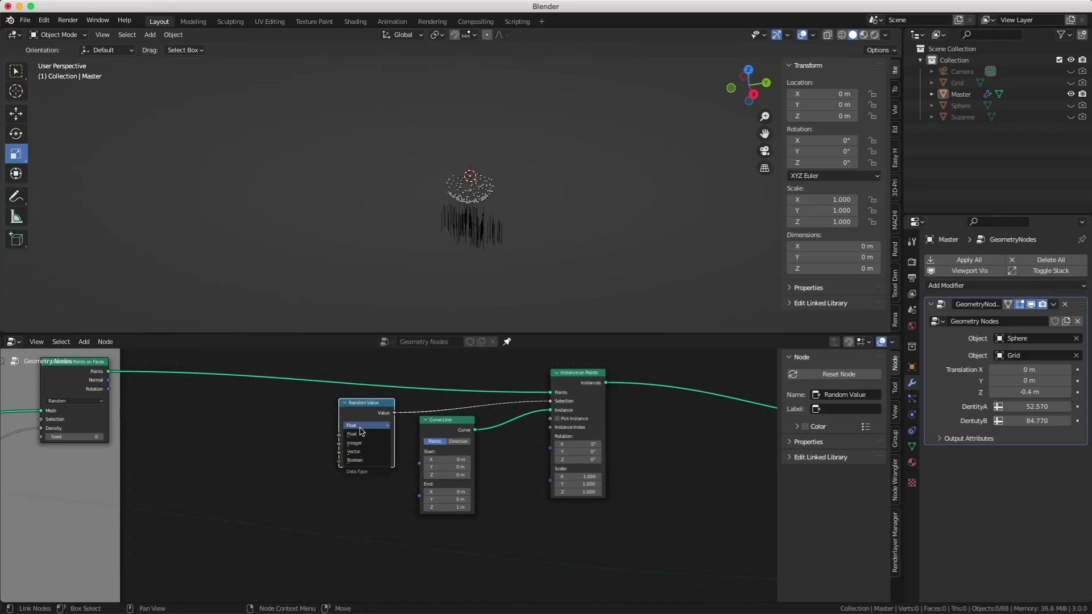
pyautogui.click(355, 460)
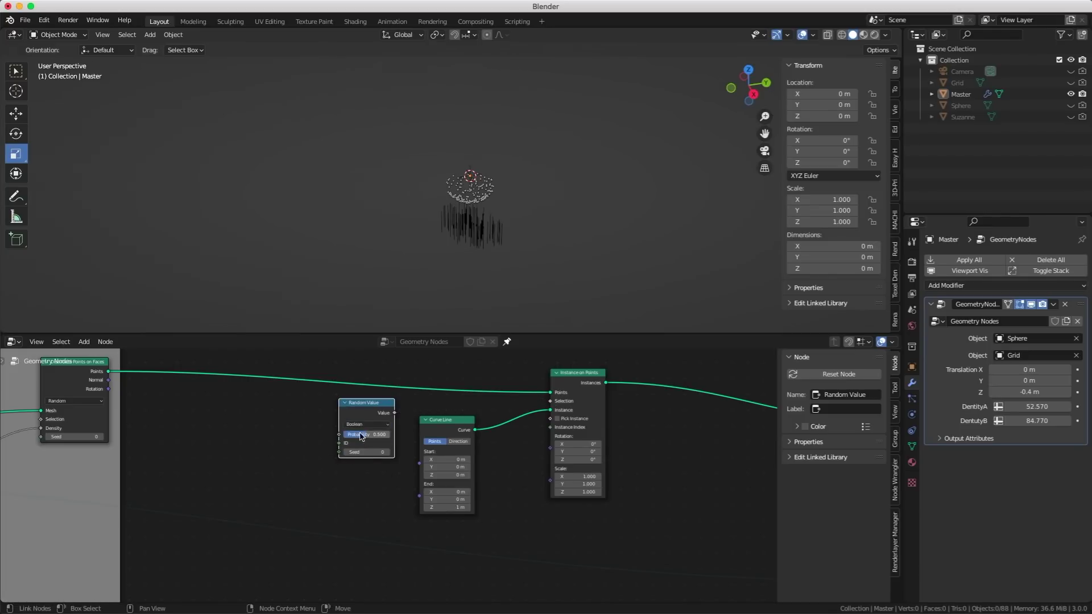
pyautogui.moveTo(367, 434)
pyautogui.mouseDown()
pyautogui.moveTo(345, 435)
pyautogui.moveTo(372, 435)
pyautogui.mouseUp()
pyautogui.moveTo(395, 413); pyautogui.dragTo(552, 401)
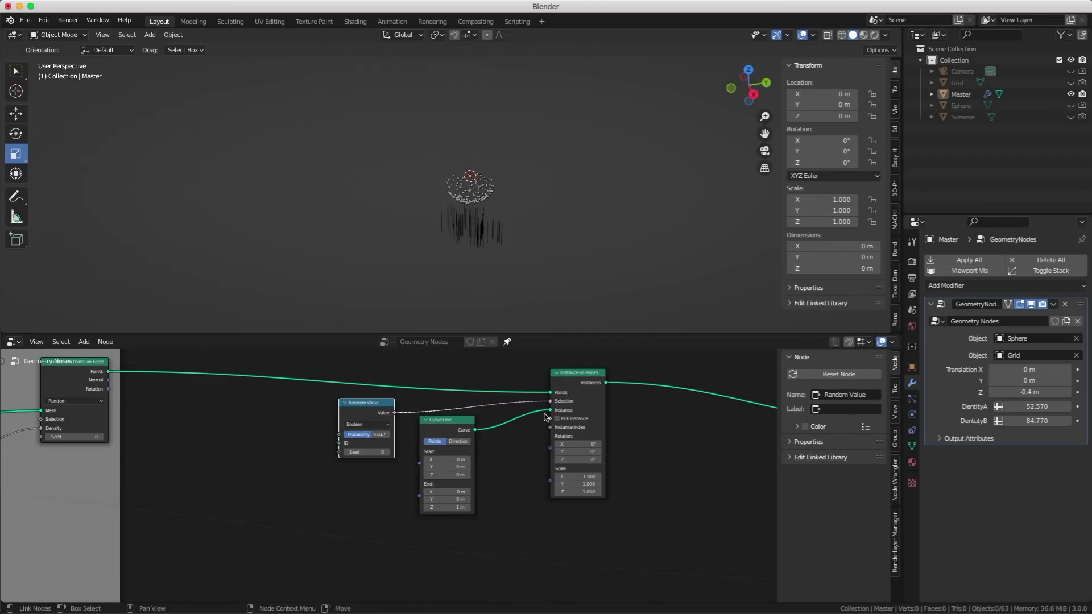
pyautogui.moveTo(376, 435)
pyautogui.mouseDown()
pyautogui.moveTo(364, 435)
pyautogui.moveTo(391, 435)
pyautogui.moveTo(360, 435)
pyautogui.moveTo(373, 434)
pyautogui.mouseUp()
# - Expose the Random Value's Probability as a group input and set it to 0.785 in the Master modifier
pyautogui.moveTo(247, 456); pyautogui.dragTo(522, 462, button='middle')
pyautogui.scroll(-5, 400, 460)
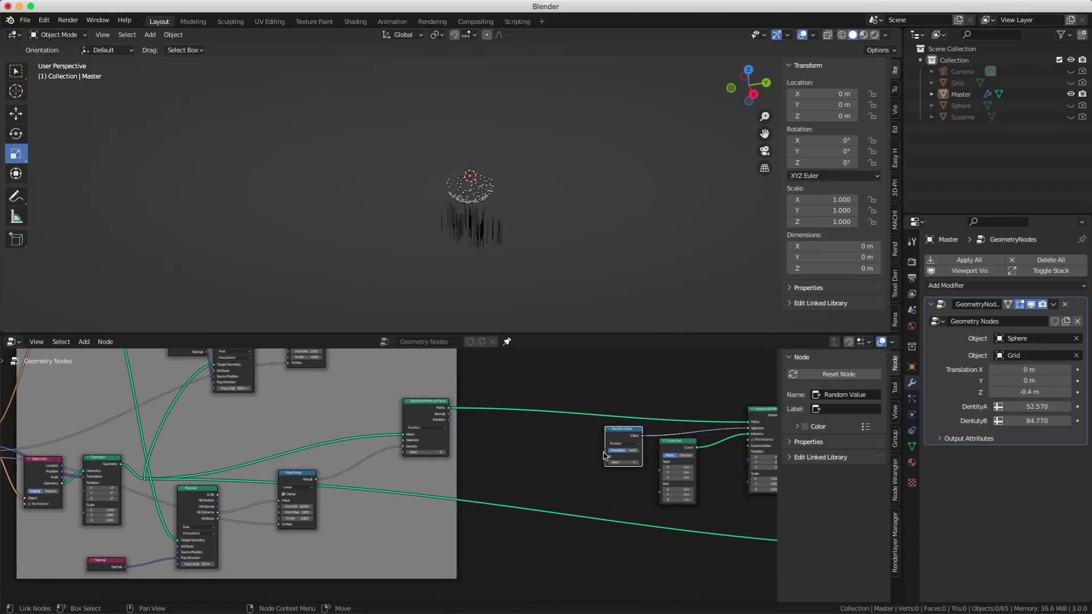
pyautogui.moveTo(605, 451); pyautogui.dragTo(115, 464)
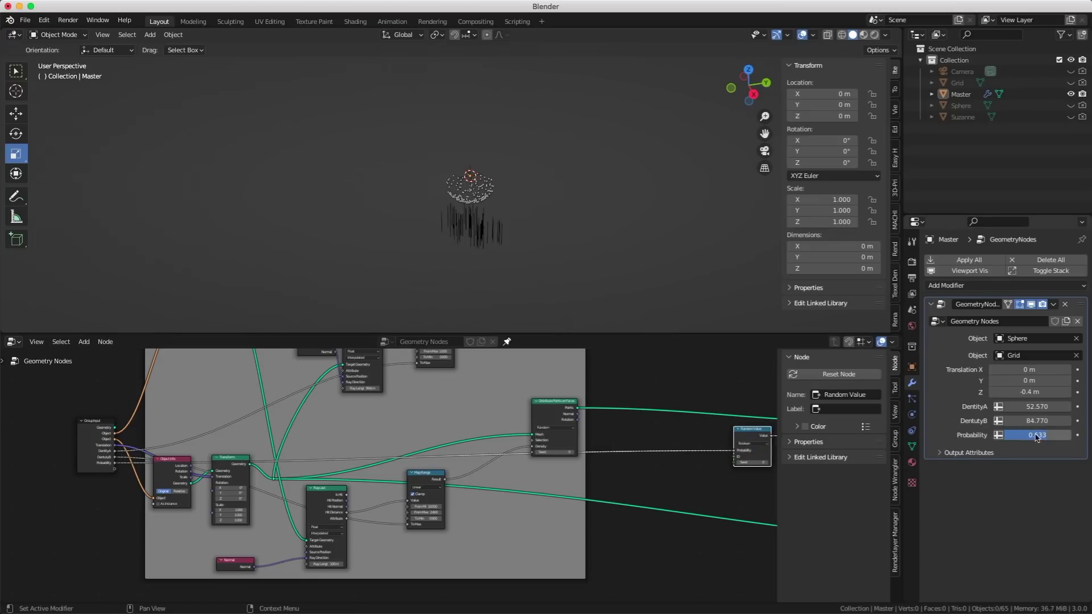
pyautogui.moveTo(1037, 436)
pyautogui.mouseDown()
pyautogui.moveTo(1018, 435)
pyautogui.moveTo(1044, 421)
pyautogui.moveTo(1024, 436)
pyautogui.moveTo(1058, 436)
pyautogui.mouseUp()
pyautogui.moveTo(640, 438); pyautogui.dragTo(435, 447, button='middle')
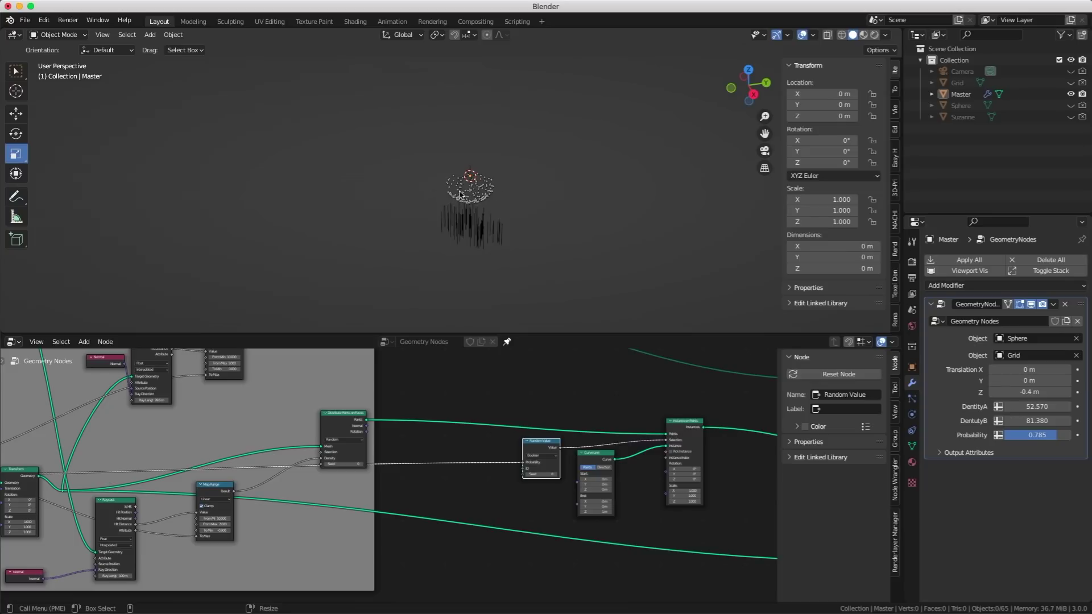
pyautogui.moveTo(569, 392); pyautogui.dragTo(455, 444, button='middle')
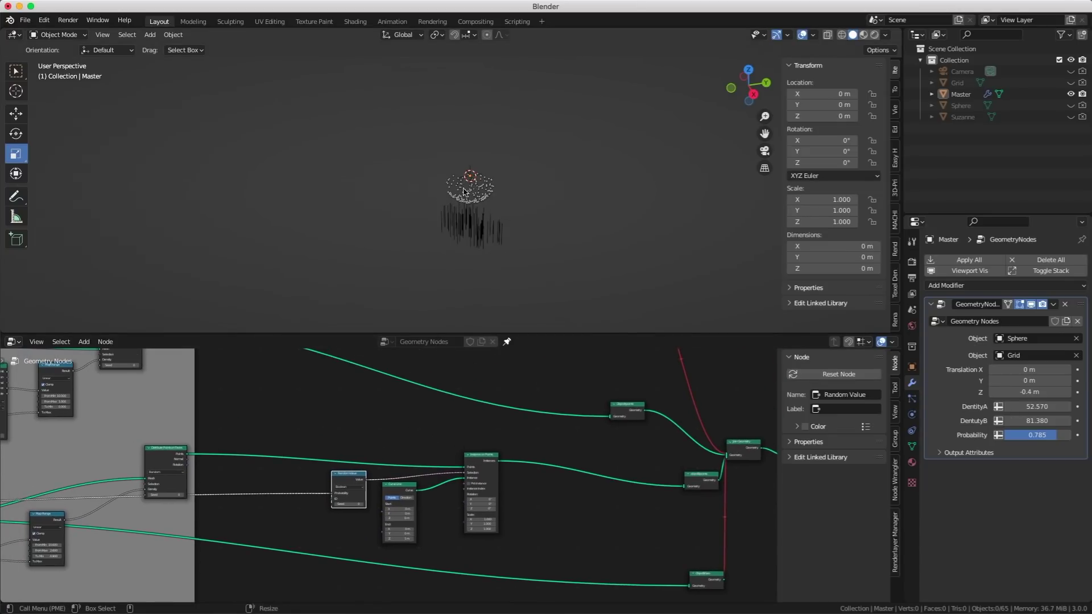
# - Add a Transfer Attribute node and connect the upper Distribute Points on Faces' Points to its Target input
pyautogui.hotkey('shift', 'a')
pyautogui.write('s')
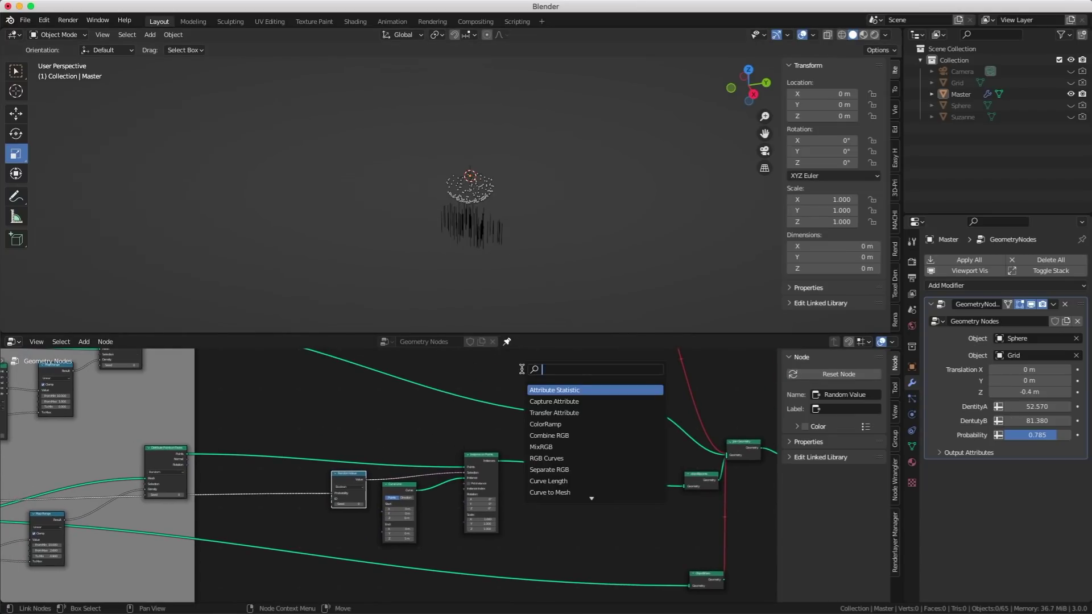
pyautogui.write('trans')
pyautogui.press('Down')
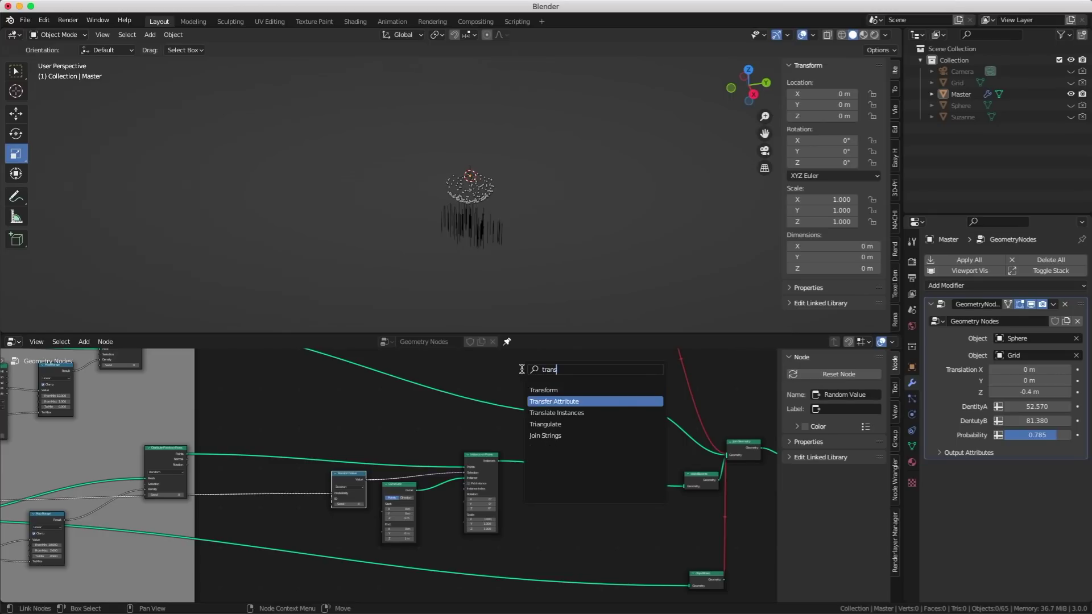
pyautogui.press('Return')
pyautogui.moveTo(570, 378); pyautogui.dragTo(640, 410, button='middle')
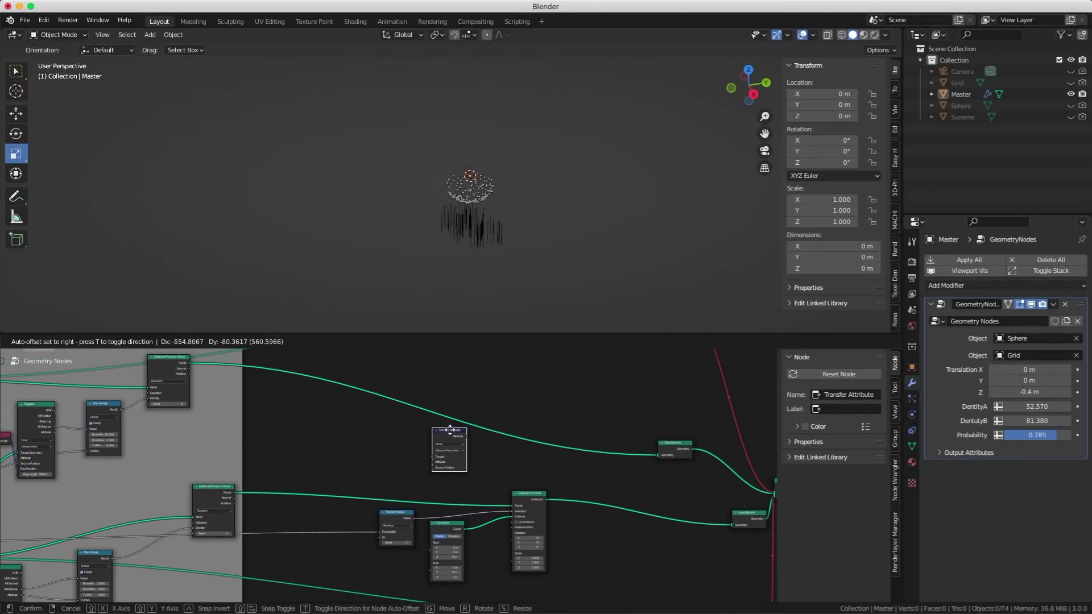
pyautogui.click(449, 432)
pyautogui.moveTo(189, 366); pyautogui.dragTo(433, 459)
# - Set the Transfer Attribute node's data type to Vector
pyautogui.scroll(4, 438, 460)
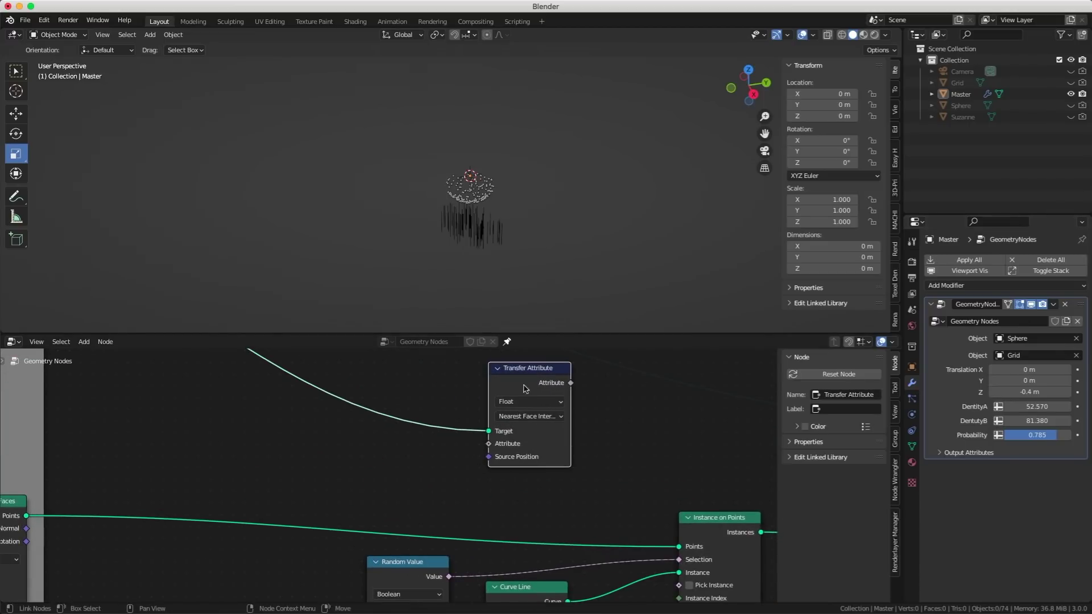
pyautogui.click(533, 404)
pyautogui.click(526, 442)
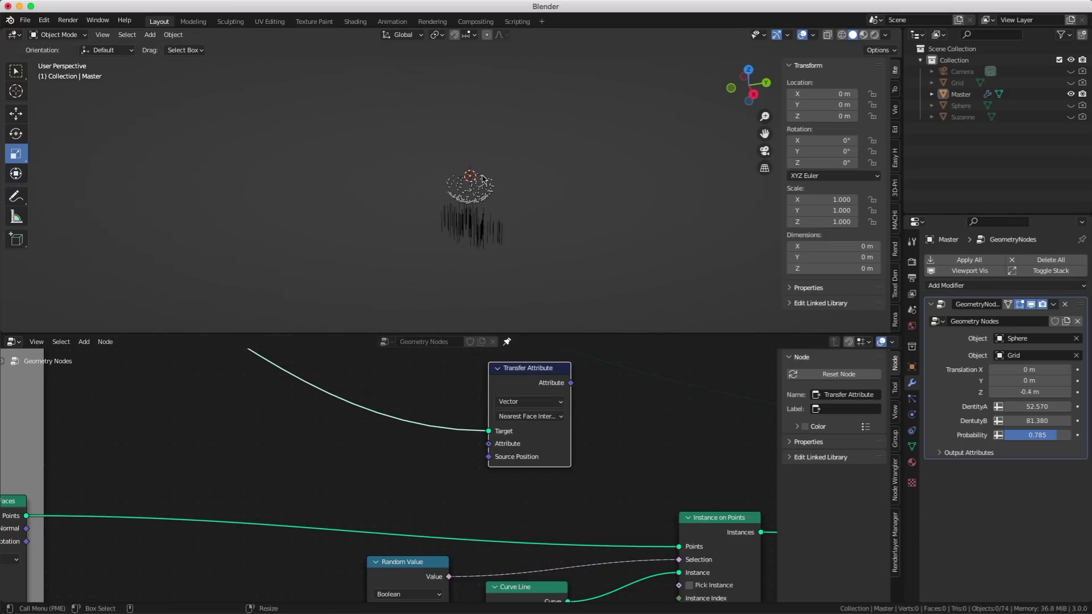
# - Add a Position node beside the Transfer Attribute node and connect it to the Attribute input
pyautogui.hotkey('shift', 'a')
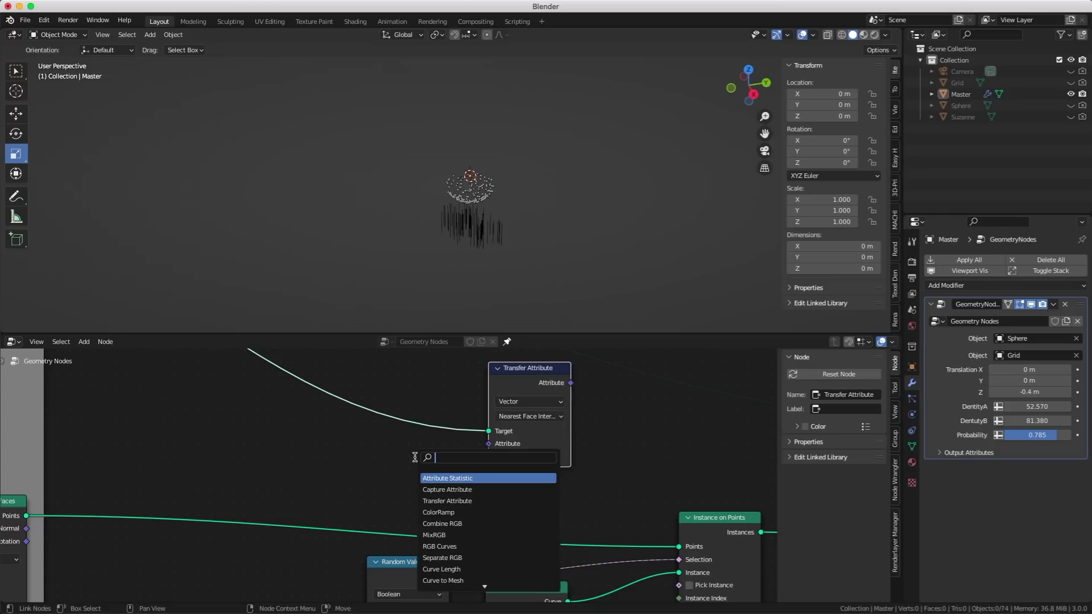
pyautogui.write('posi')
pyautogui.press('Return')
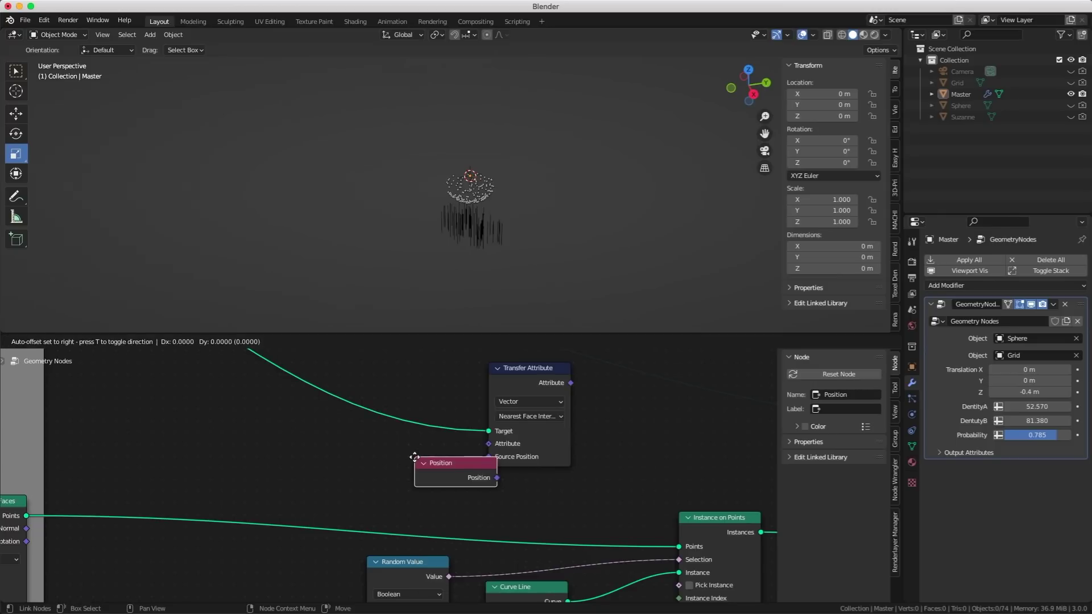
pyautogui.press('Escape')
pyautogui.moveTo(425, 472); pyautogui.dragTo(489, 444)
pyautogui.scroll(-2, 441, 397)
pyautogui.moveTo(441, 397); pyautogui.dragTo(524, 480, button='middle')
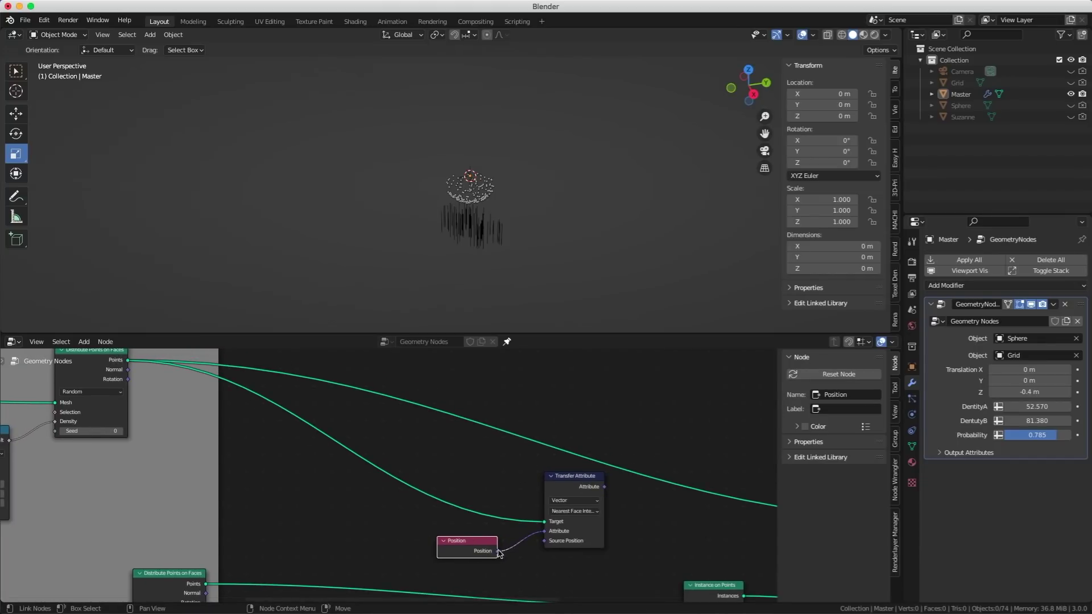
# - Insert a Realize Instances node into the link after Instance on Points
pyautogui.moveTo(522, 476); pyautogui.dragTo(361, 423, button='middle')
pyautogui.scroll(-1, 541, 481)
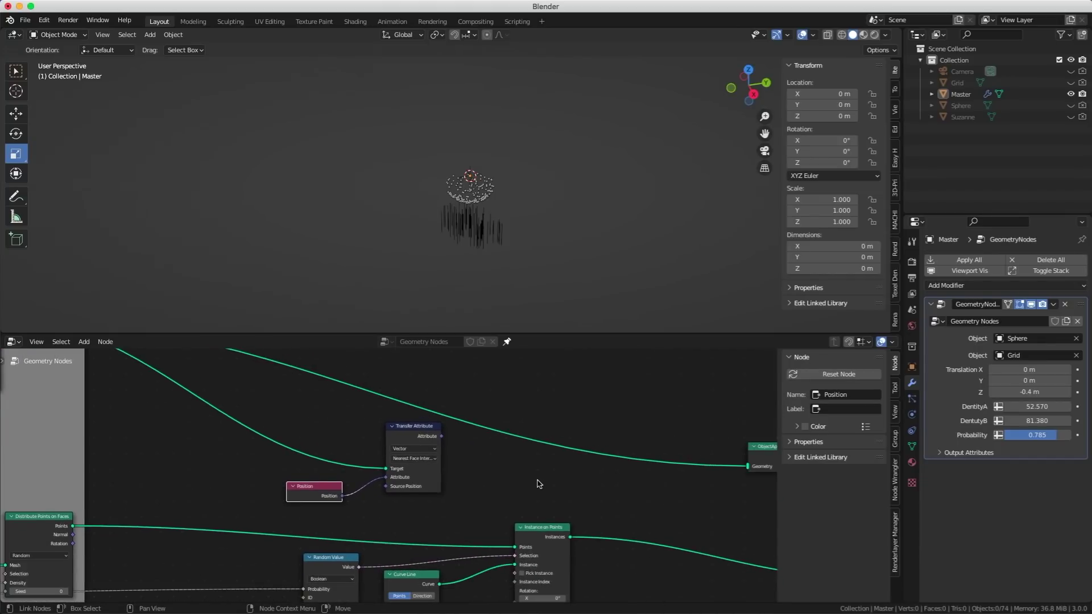
pyautogui.moveTo(538, 484); pyautogui.dragTo(466, 434, button='middle')
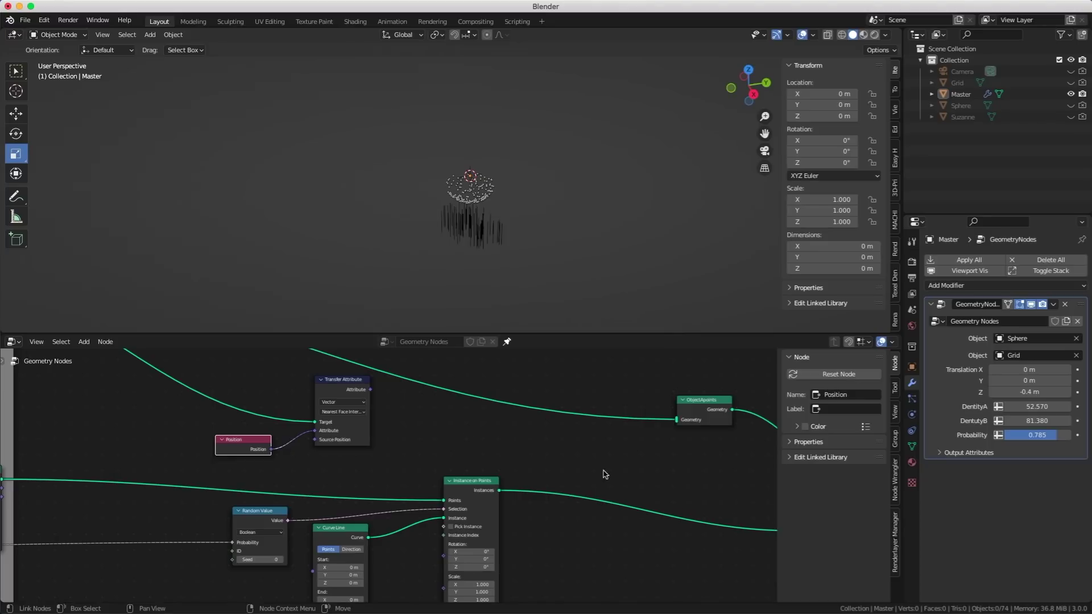
pyautogui.hotkey('shift', 'a')
pyautogui.write('si')
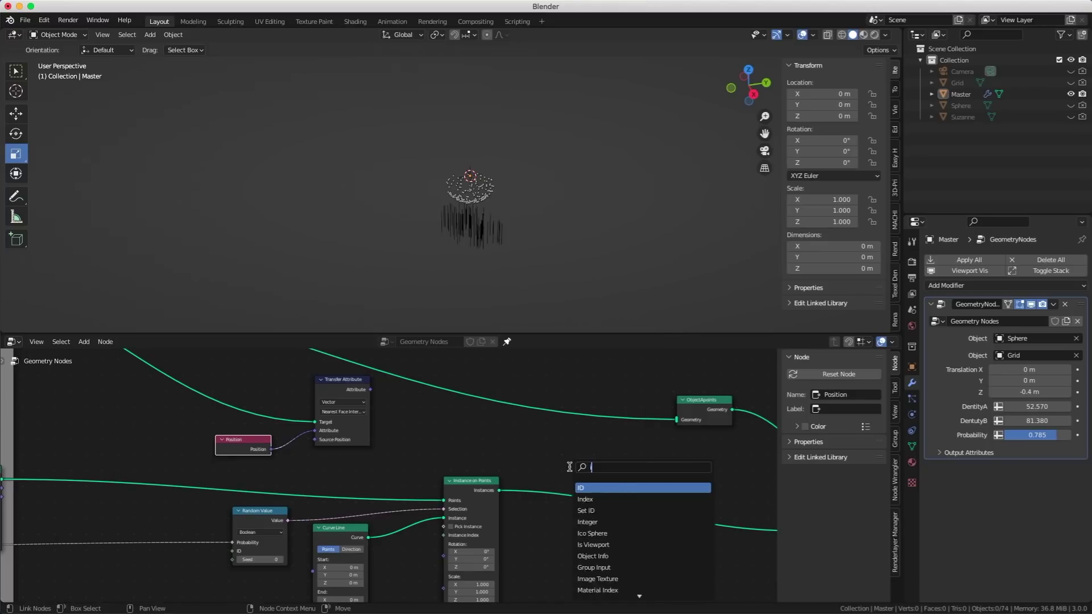
pyautogui.write('ins')
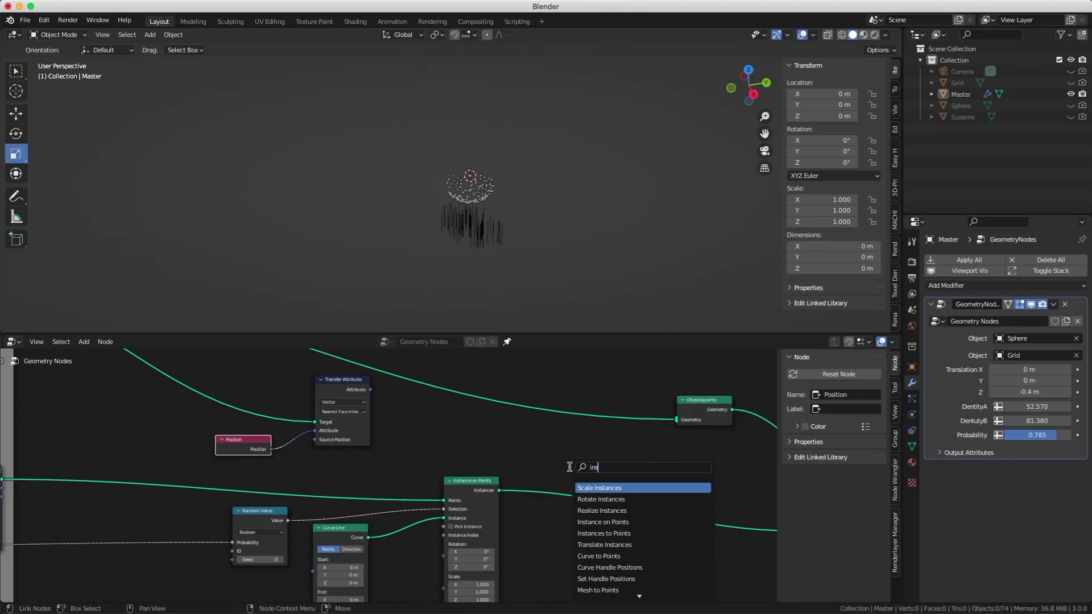
pyautogui.press('Down')
pyautogui.press('Down')
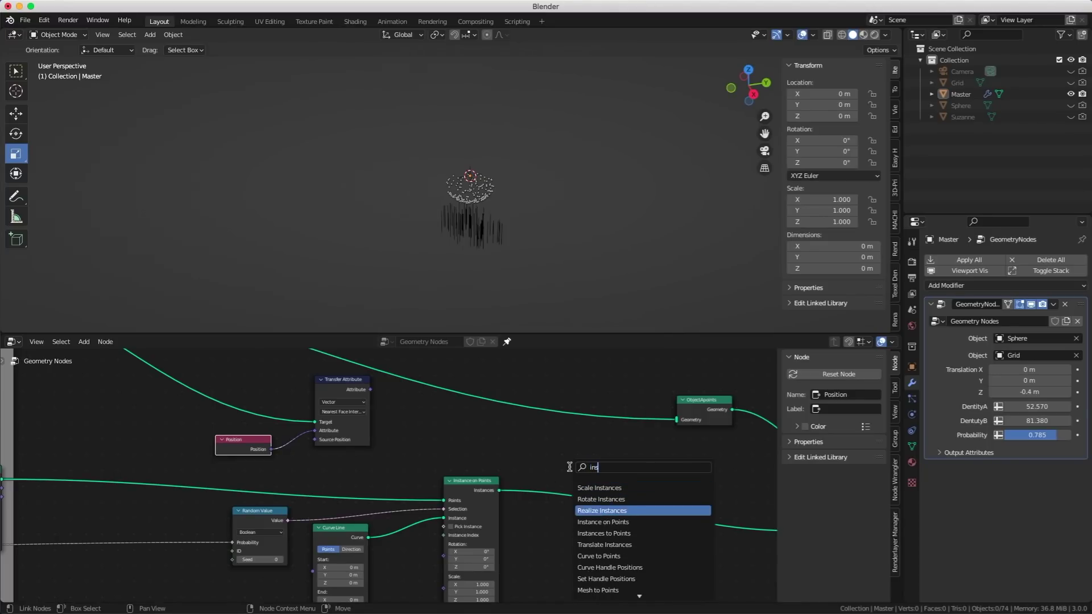
pyautogui.press('Return')
pyautogui.click(542, 472)
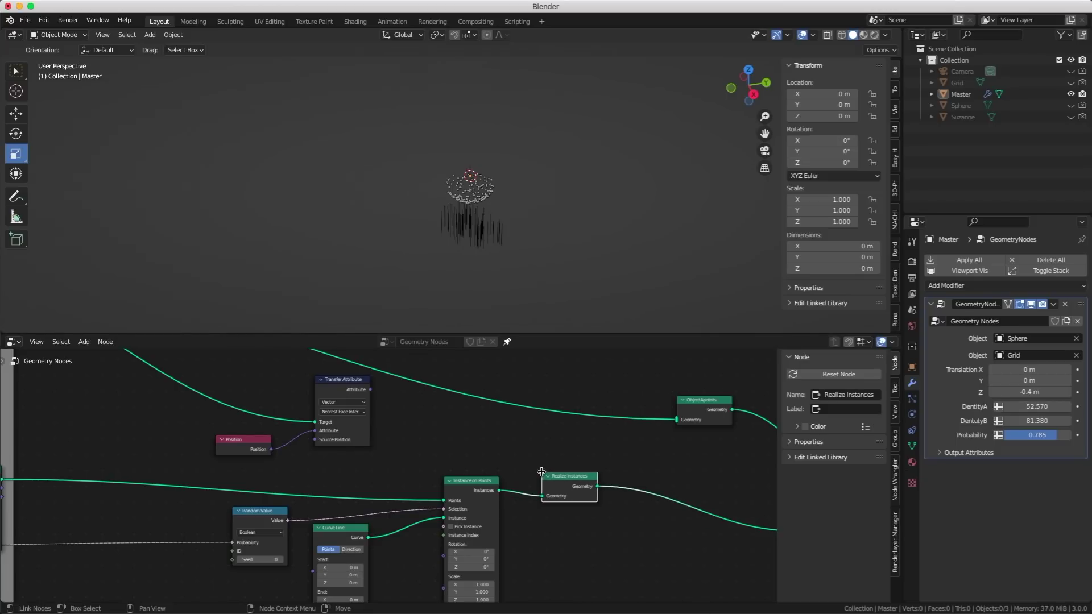
# - Insert a Set Position node after Realize Instances and connect the Transfer Attribute output to its Position input
pyautogui.moveTo(617, 472); pyautogui.dragTo(568, 468, button='middle')
pyautogui.hotkey('shift', 'a')
pyautogui.write('s')
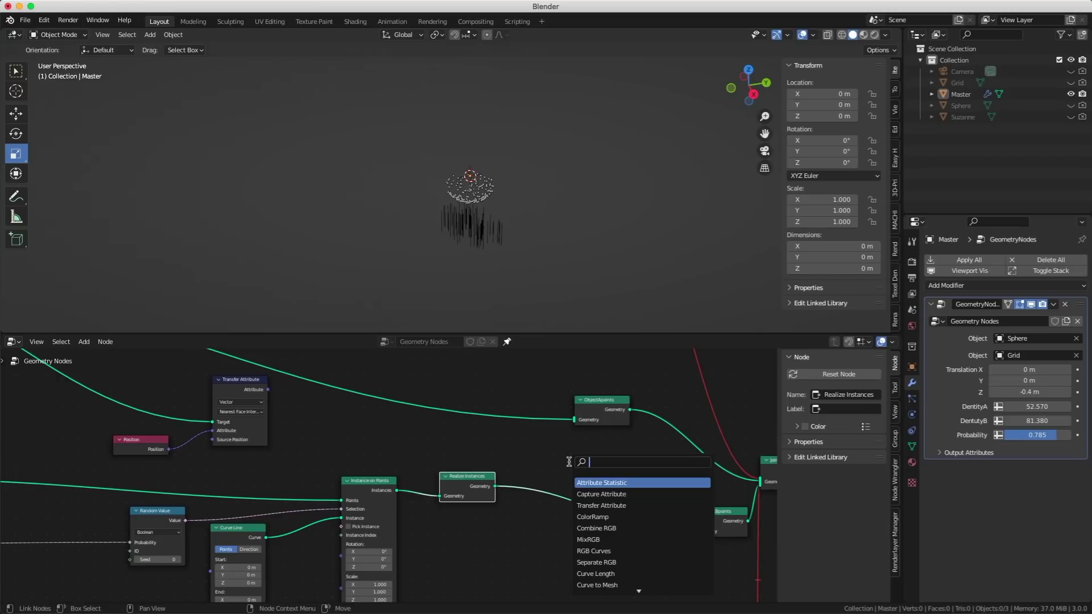
pyautogui.write('set')
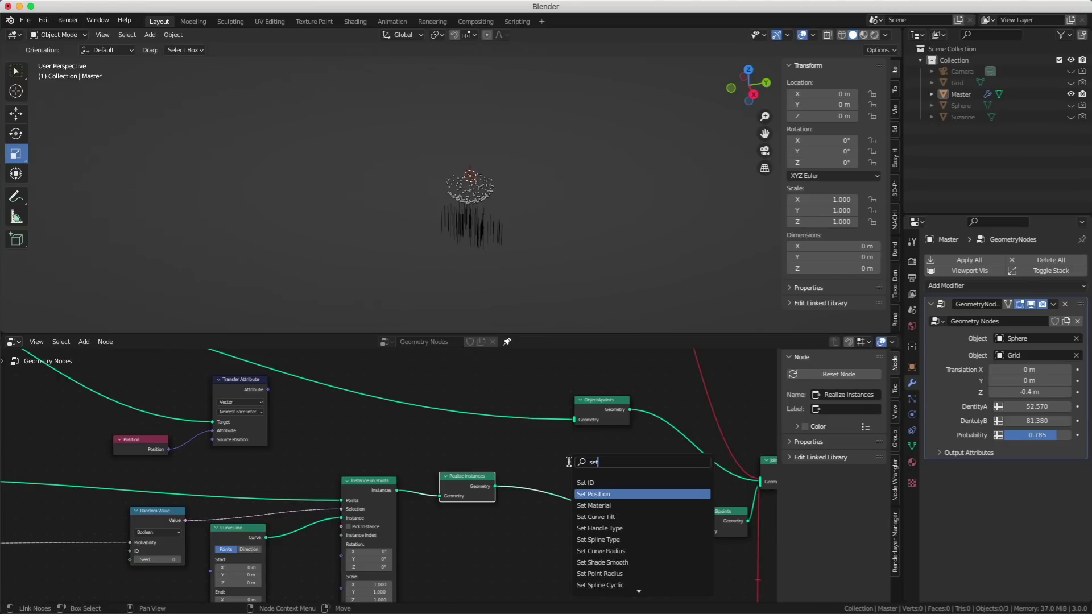
pyautogui.press('Return')
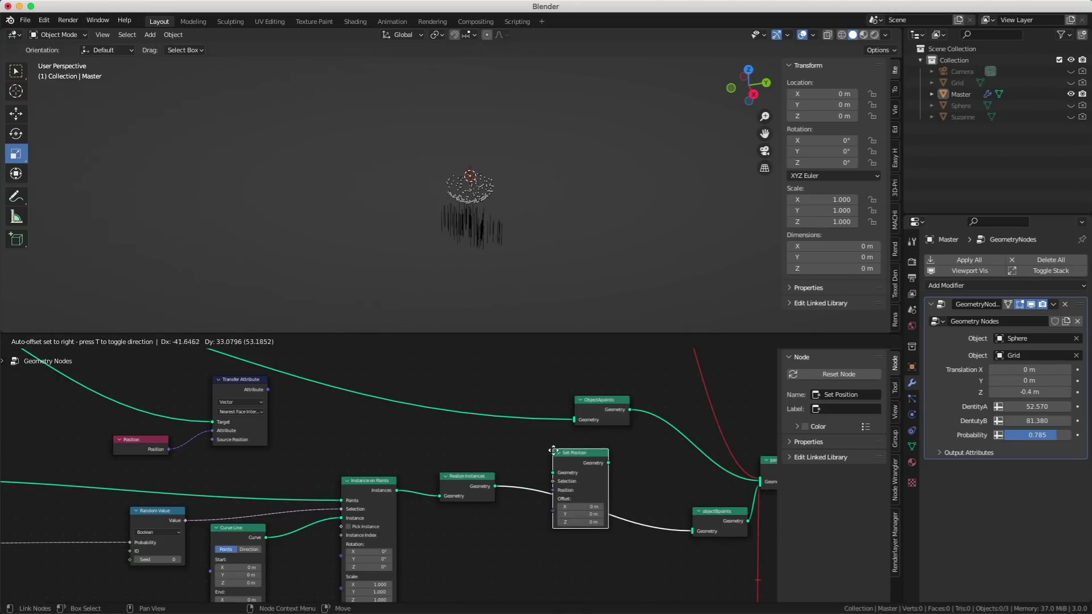
pyautogui.click(557, 456)
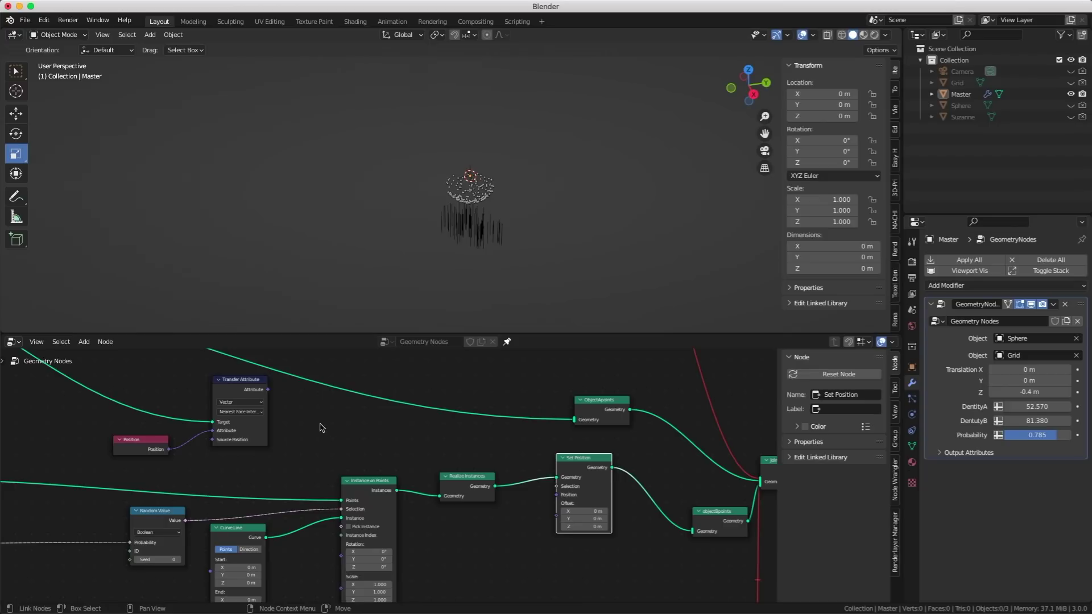
pyautogui.moveTo(271, 393); pyautogui.dragTo(559, 494)
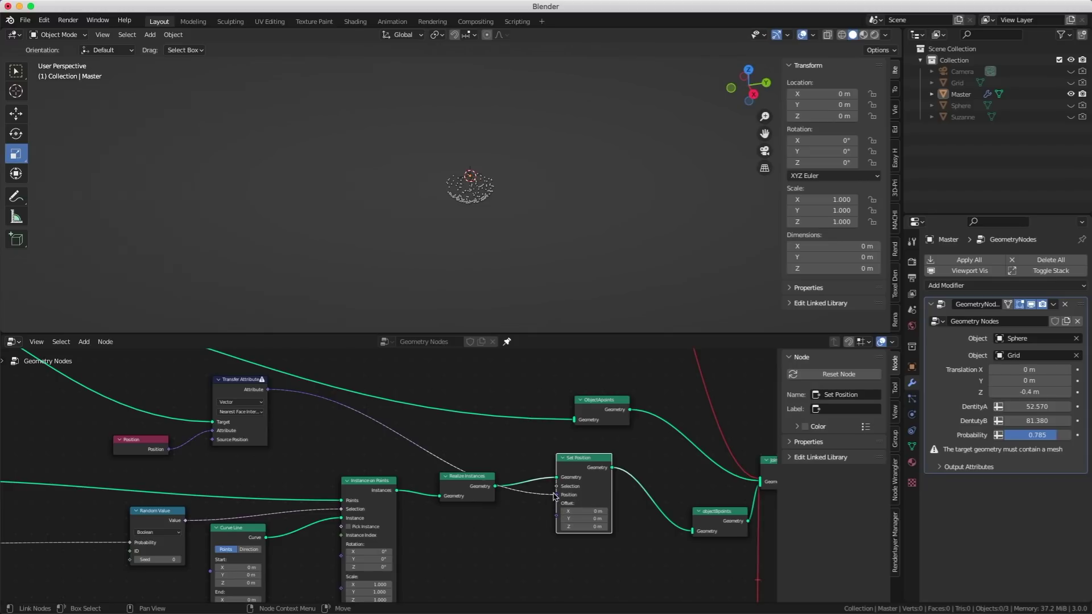
# - Add an Endpoint Selection node with Start Size 0 and connect it to the Set Position Selection input
pyautogui.hotkey('shift', 'a')
pyautogui.write('s')
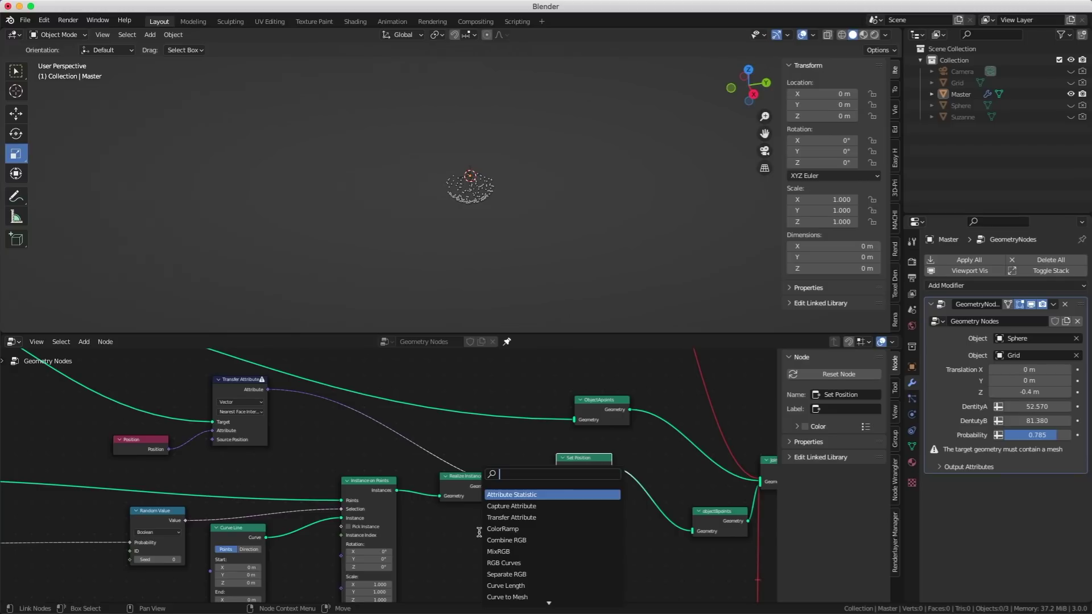
pyautogui.write('end')
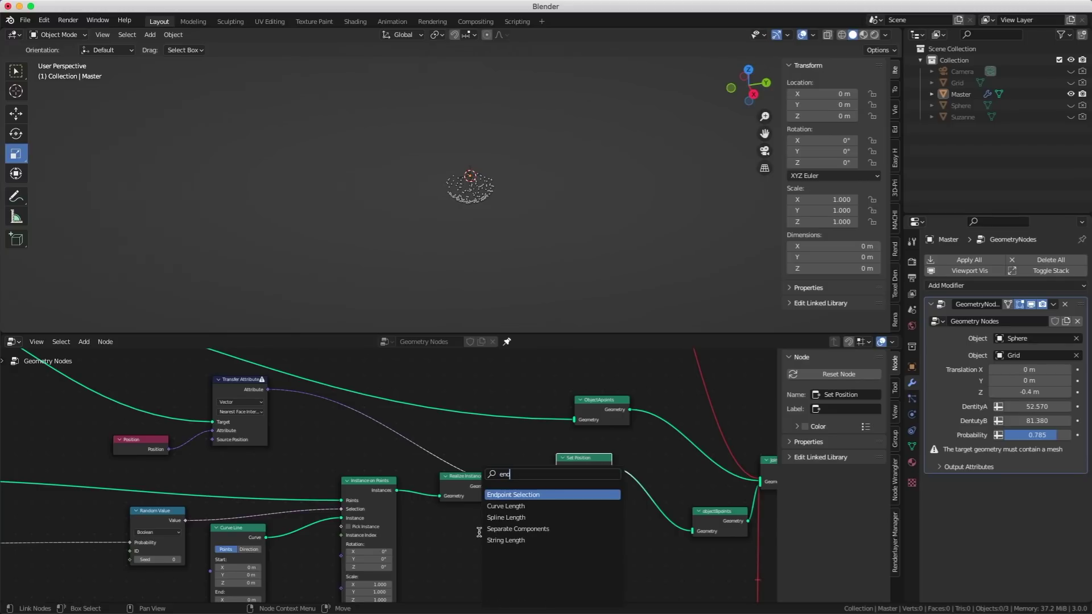
pyautogui.press('Return')
pyautogui.moveTo(473, 532); pyautogui.dragTo(454, 529)
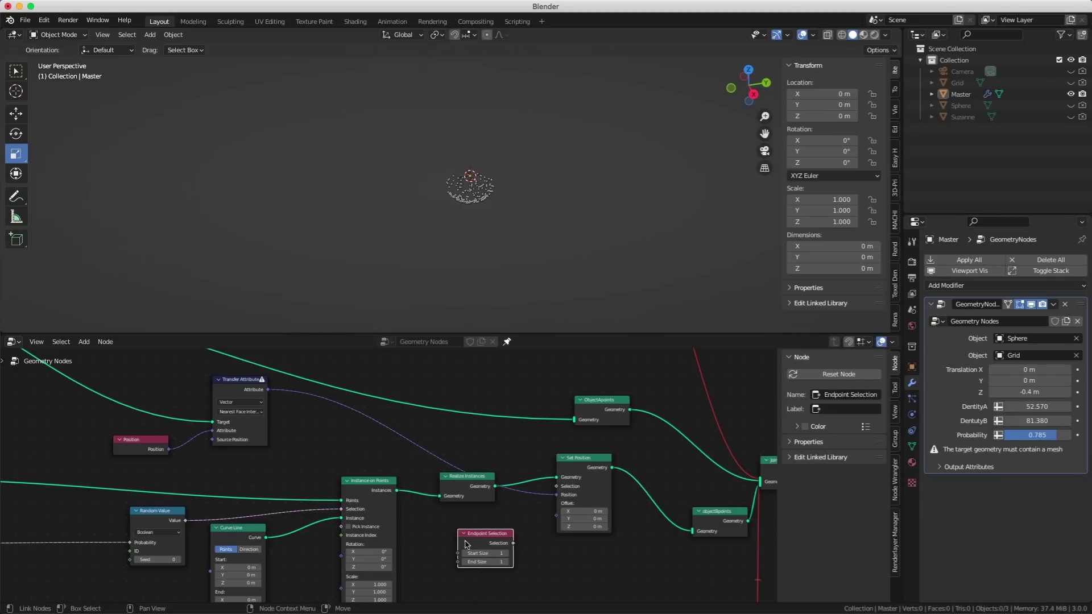
pyautogui.doubleClick(483, 554)
pyautogui.write('0')
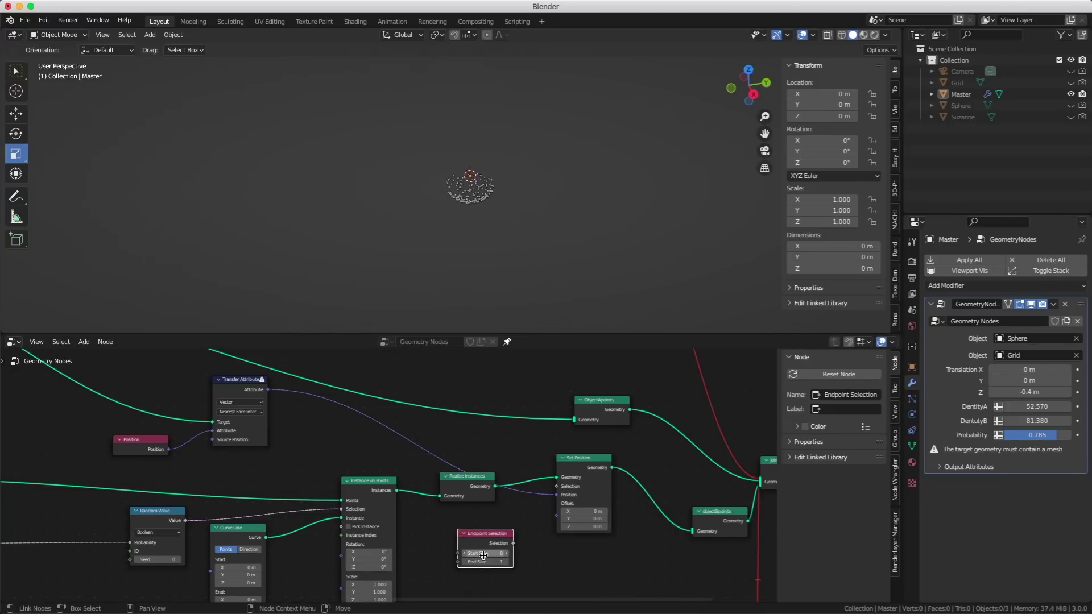
pyautogui.press('Return')
pyautogui.moveTo(513, 543); pyautogui.dragTo(556, 486)
# - Set the Transfer Attribute node's mapping to Nearest
pyautogui.moveTo(438, 179)
pyautogui.mouseDown(button='middle')
pyautogui.moveTo(474, 179)
pyautogui.moveTo(441, 160)
pyautogui.mouseUp(button='middle')
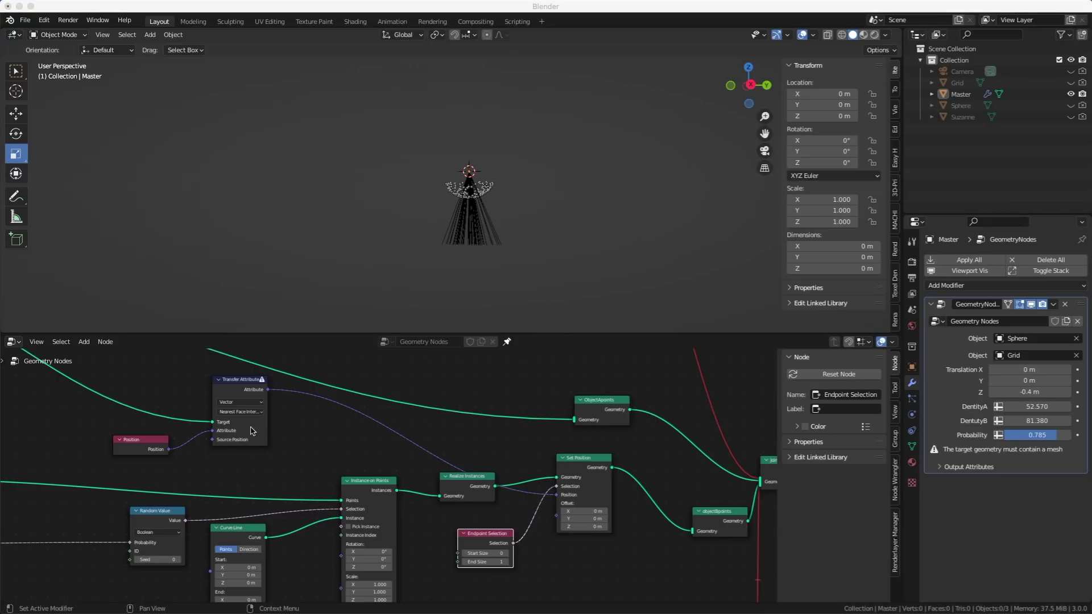
pyautogui.click(238, 413)
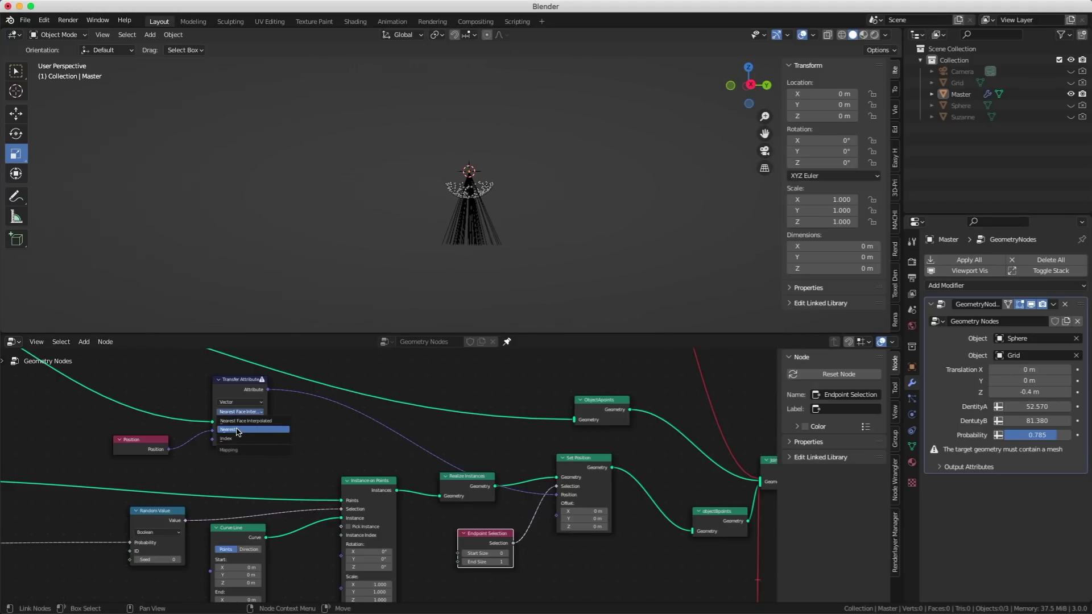
pyautogui.click(238, 430)
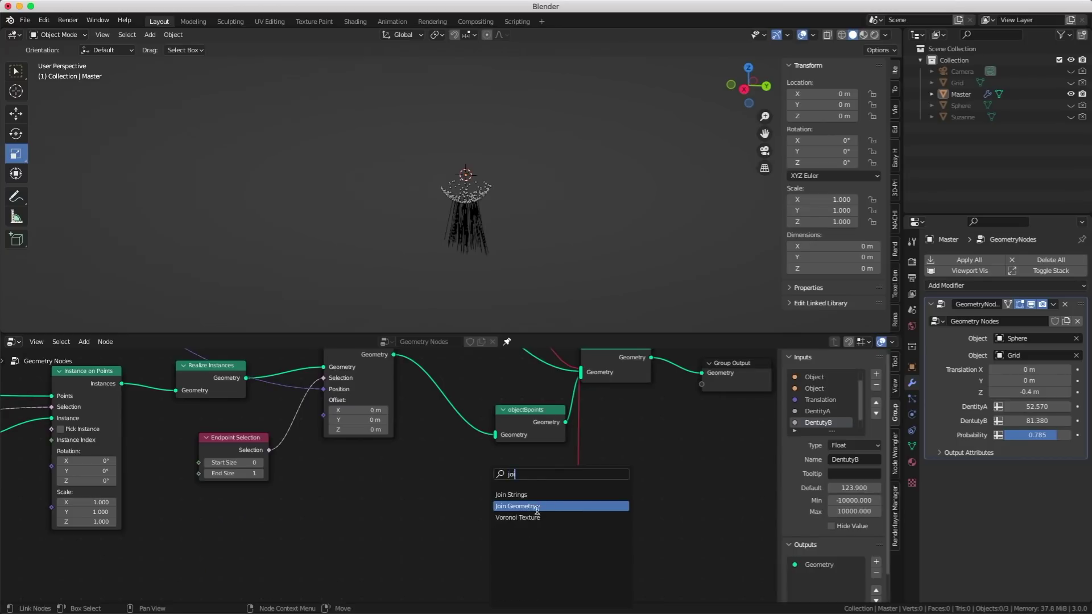
# - Add a Join Geometry node below objectBpoints and connect its output to the final Join Geometry node
pyautogui.click(529, 505)
pyautogui.click(512, 520)
pyautogui.moveTo(548, 522); pyautogui.dragTo(581, 386)
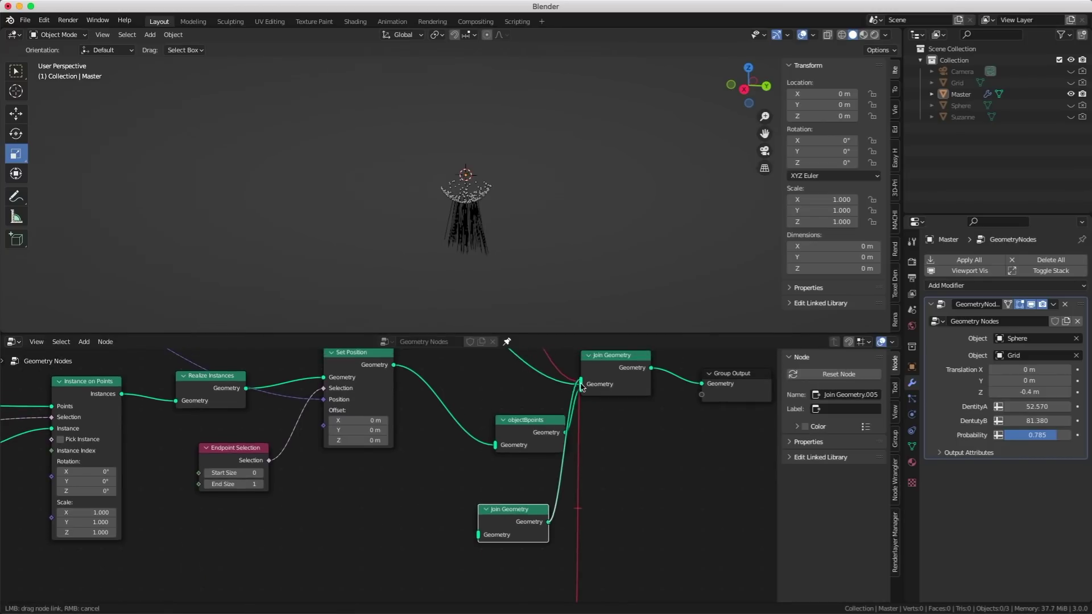
# - Feed the lower Distribute Points on Faces' Points into the new Join Geometry node
pyautogui.moveTo(415, 480); pyautogui.dragTo(439, 473, button='middle')
pyautogui.scroll(-4, 439, 472)
pyautogui.moveTo(256, 505); pyautogui.dragTo(395, 488, button='middle')
pyautogui.scroll(-2, 395, 488)
pyautogui.moveTo(74, 488); pyautogui.dragTo(334, 458, button='middle')
pyautogui.scroll(-3, 246, 459)
pyautogui.moveTo(145, 476); pyautogui.dragTo(359, 479, button='middle')
pyautogui.scroll(2, 427, 402)
pyautogui.moveTo(426, 402); pyautogui.dragTo(129, 407, button='middle')
pyautogui.moveTo(152, 392); pyautogui.dragTo(709, 484)
pyautogui.moveTo(541, 263); pyautogui.dragTo(495, 239, button='middle')
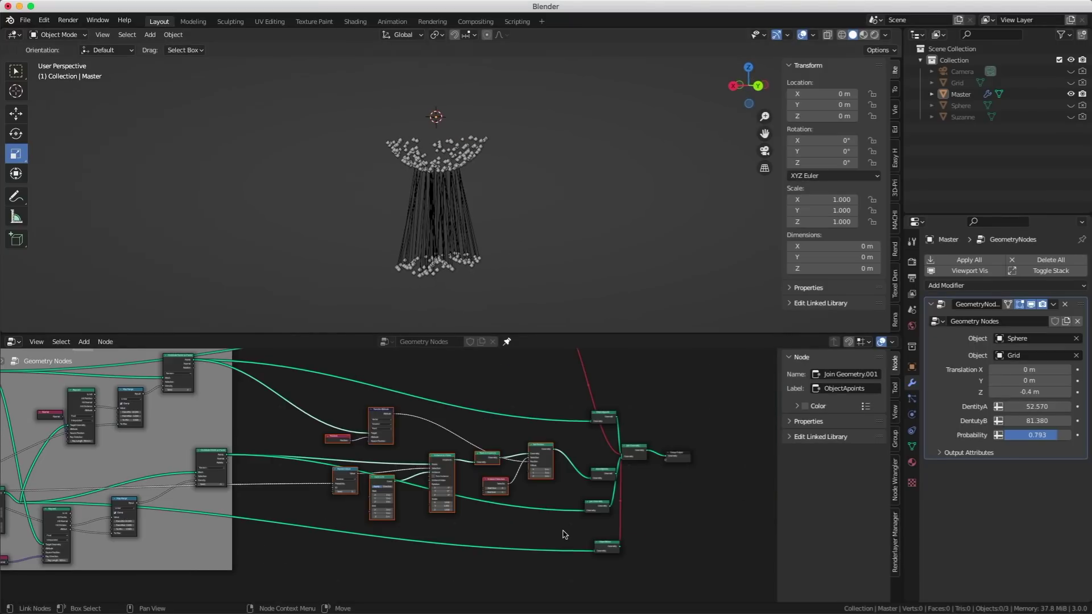
# - Group the selected curve-building nodes in a frame and label it curvesGeneration
pyautogui.hotkey('ctrl', 'j')
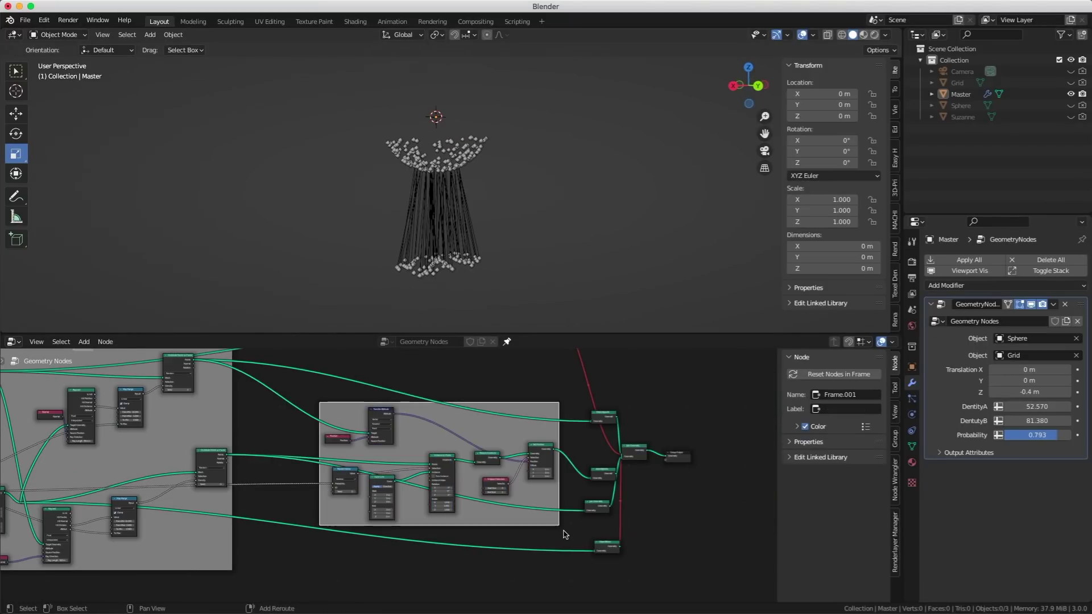
pyautogui.click(842, 409)
pyautogui.write('curves generation')
pyautogui.press('Return')
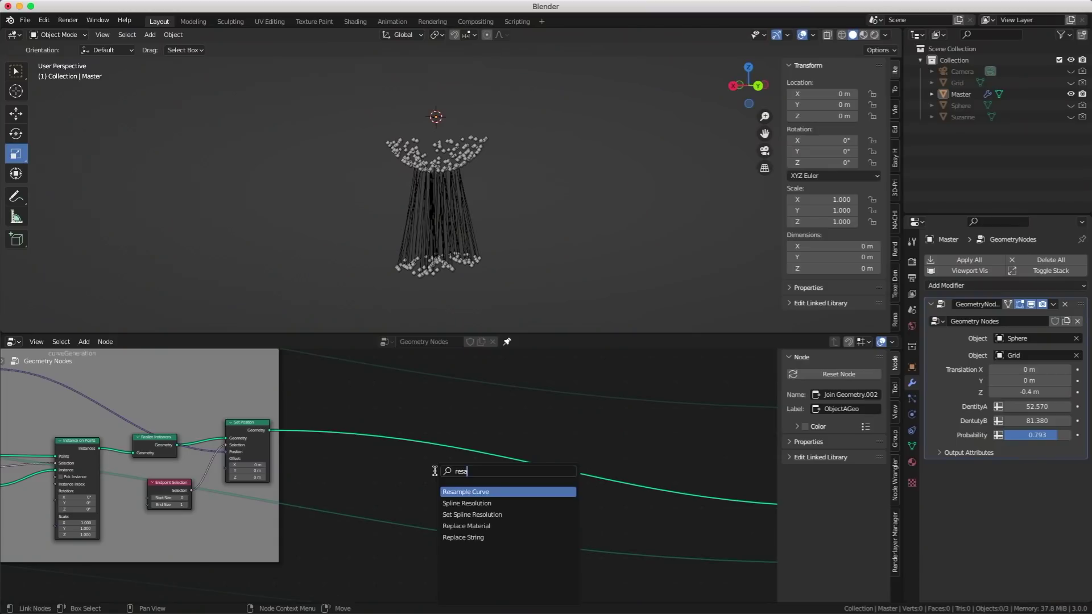
# - Insert a Resample Curve node into the link after the framed Set Position node, with a Count of 16
pyautogui.press('Return')
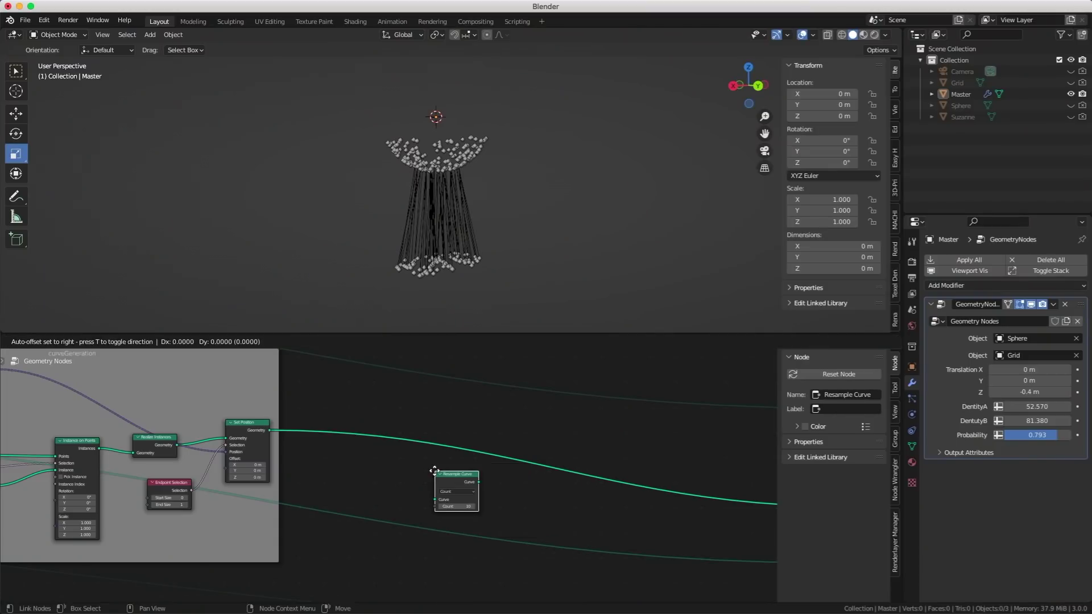
pyautogui.click(428, 431)
pyautogui.scroll(3, 453, 484)
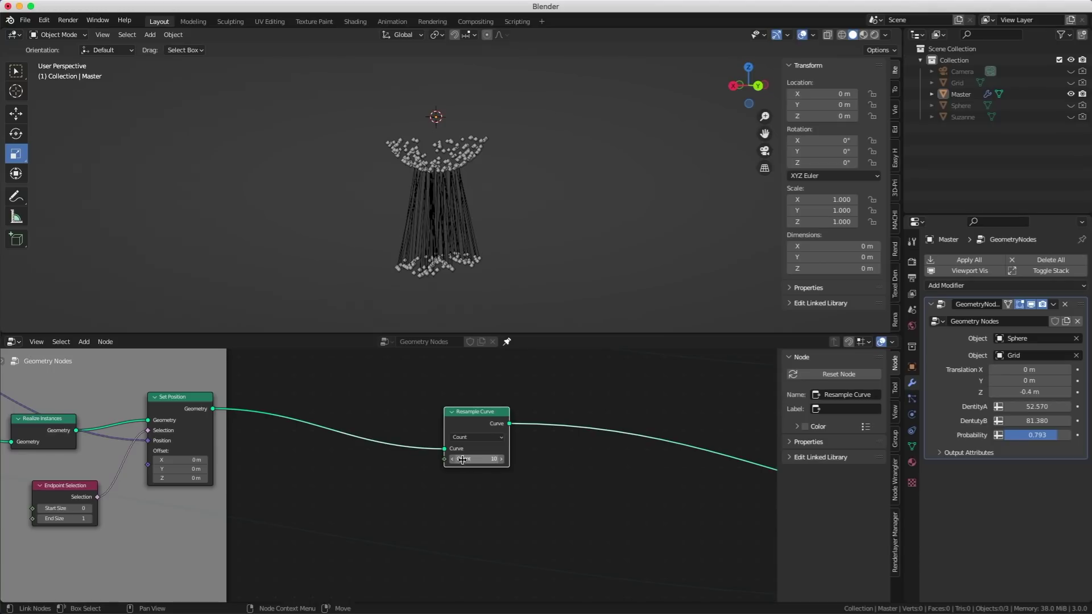
pyautogui.moveTo(471, 460); pyautogui.dragTo(494, 460)
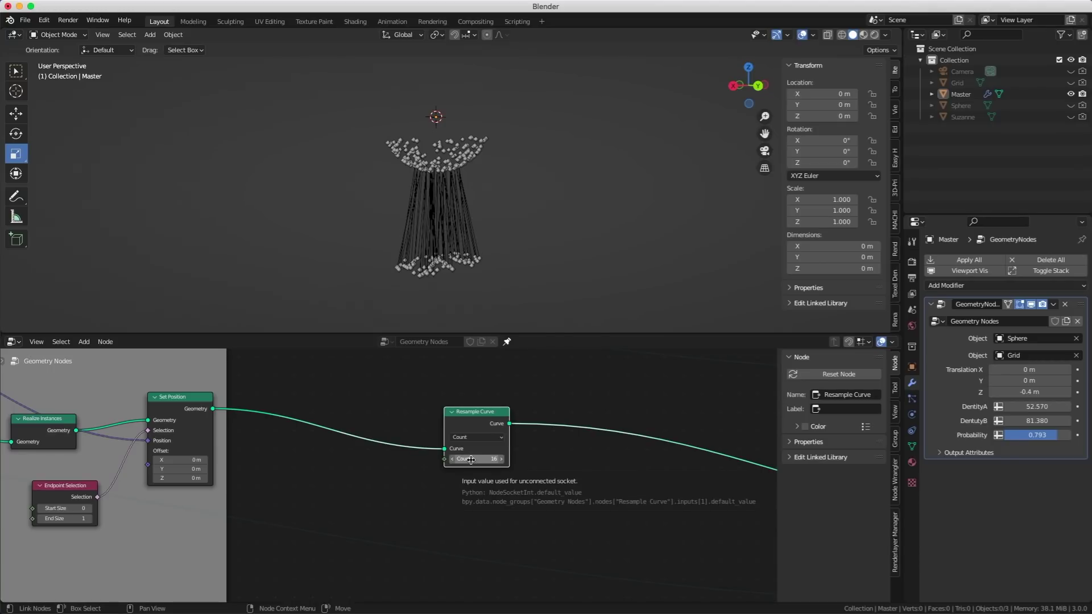
# - Insert a Set Position node into the link right after the Resample Curve node
pyautogui.moveTo(558, 462); pyautogui.dragTo(494, 446, button='middle')
pyautogui.hotkey('shift', 'a')
pyautogui.write('set pos')
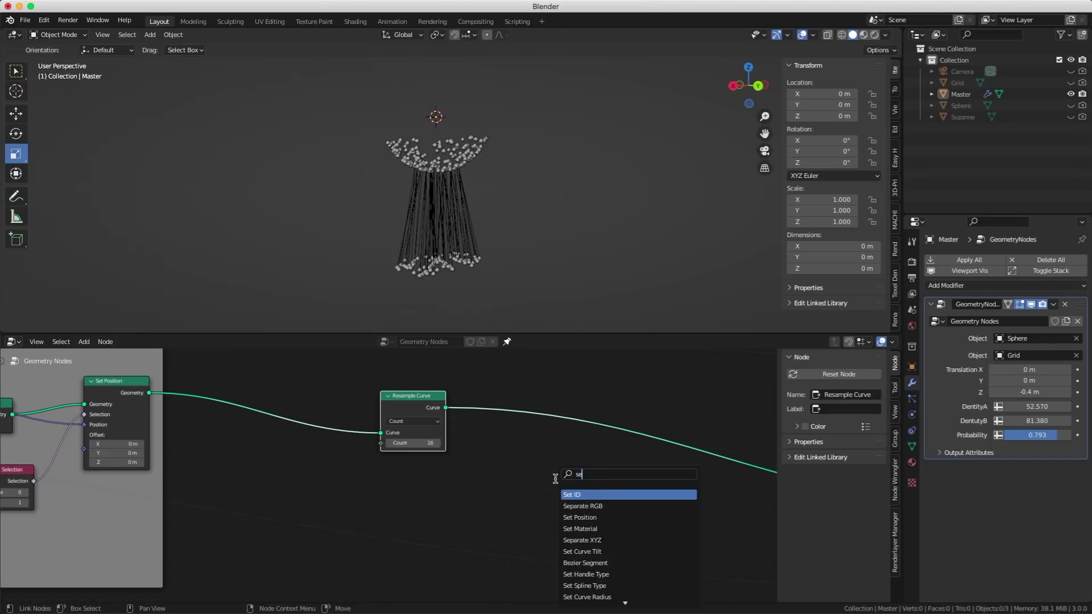
pyautogui.press('Return')
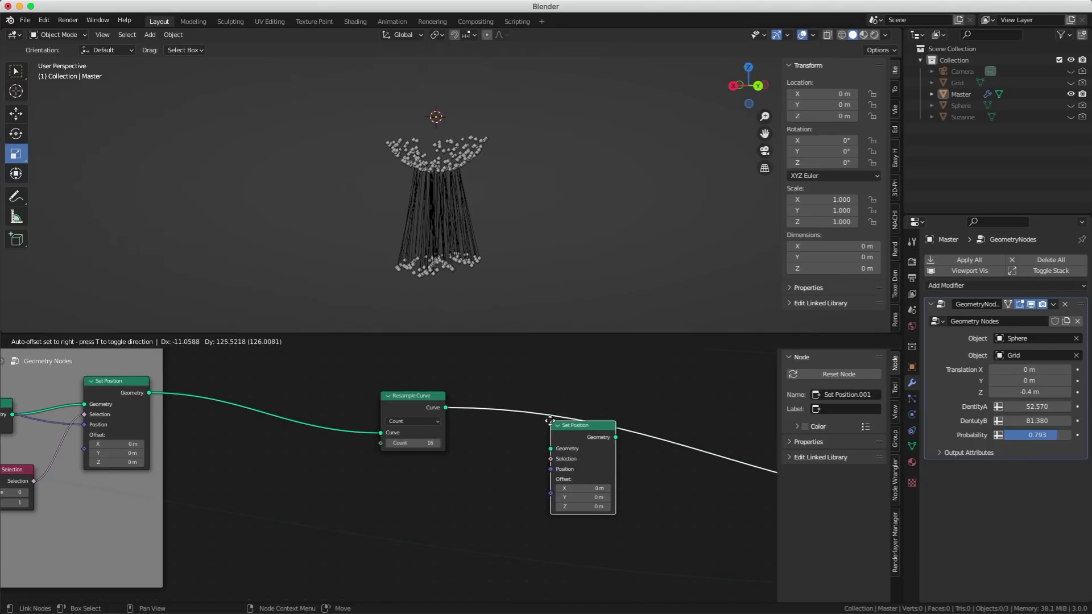
pyautogui.click(549, 408)
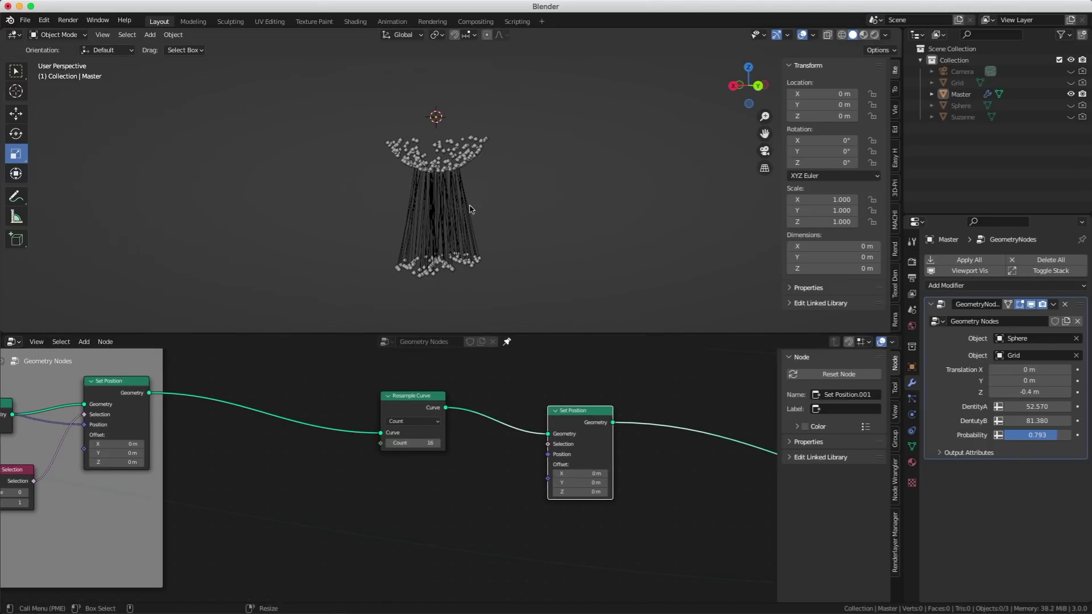
# - Try driving the new Set Position's Offset with a Noise Texture's Fac output, and delete the noise node again
pyautogui.hotkey('shift', 'a')
pyautogui.write('noise')
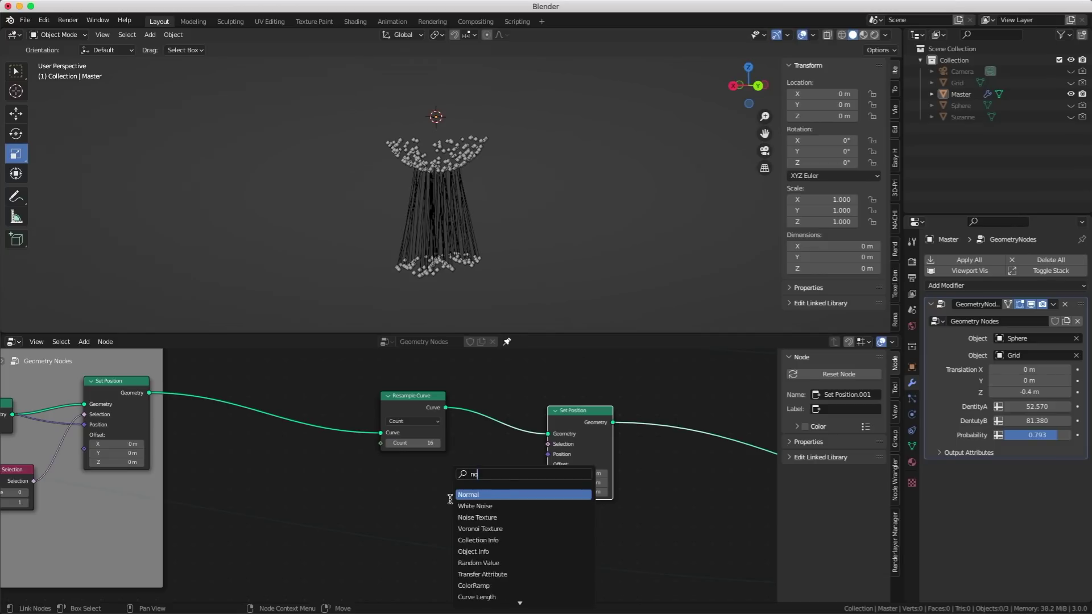
pyautogui.click(477, 506)
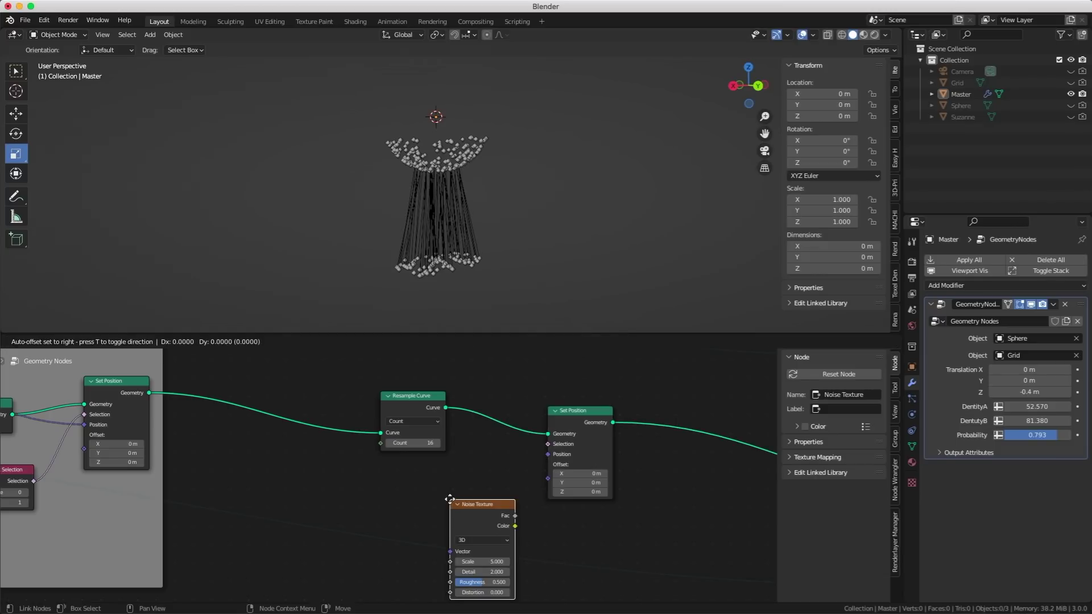
pyautogui.click(470, 500)
pyautogui.moveTo(469, 499); pyautogui.dragTo(550, 483)
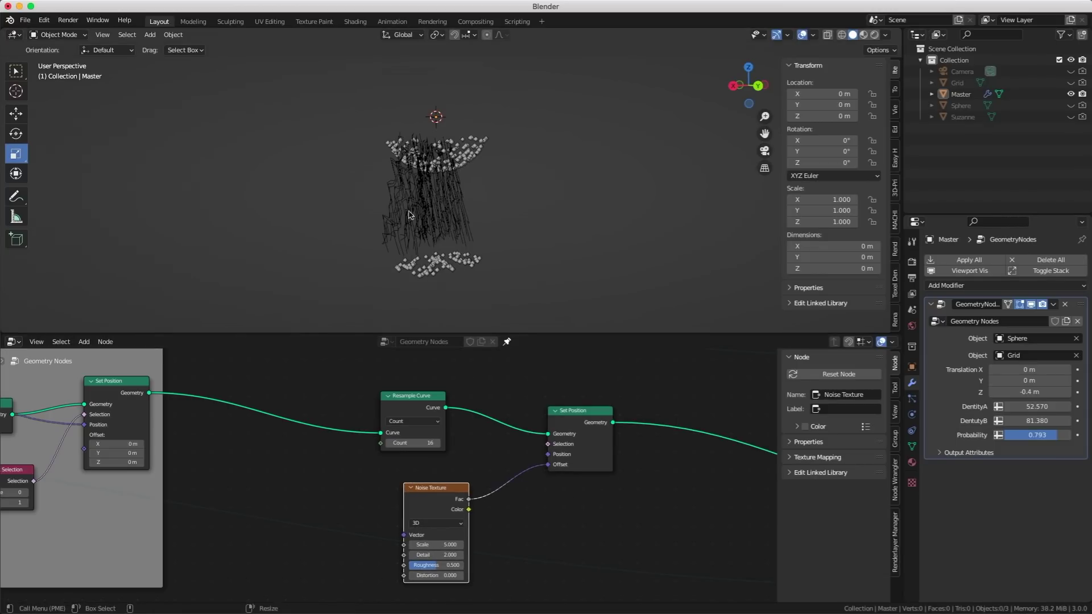
pyautogui.moveTo(411, 215); pyautogui.dragTo(444, 276, button='middle')
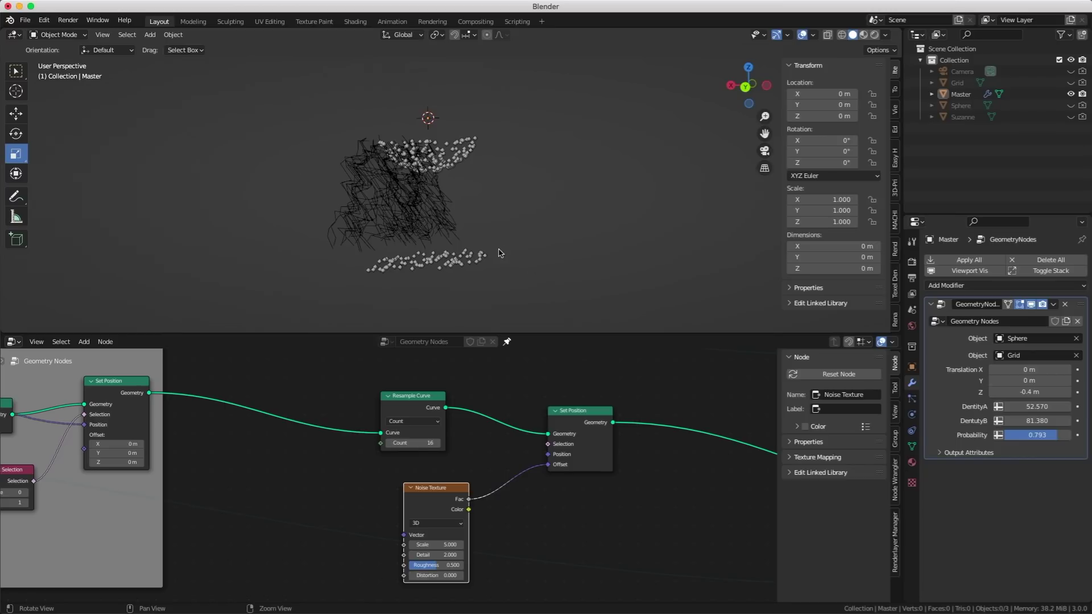
pyautogui.moveTo(434, 491); pyautogui.dragTo(413, 485)
pyautogui.press('x')
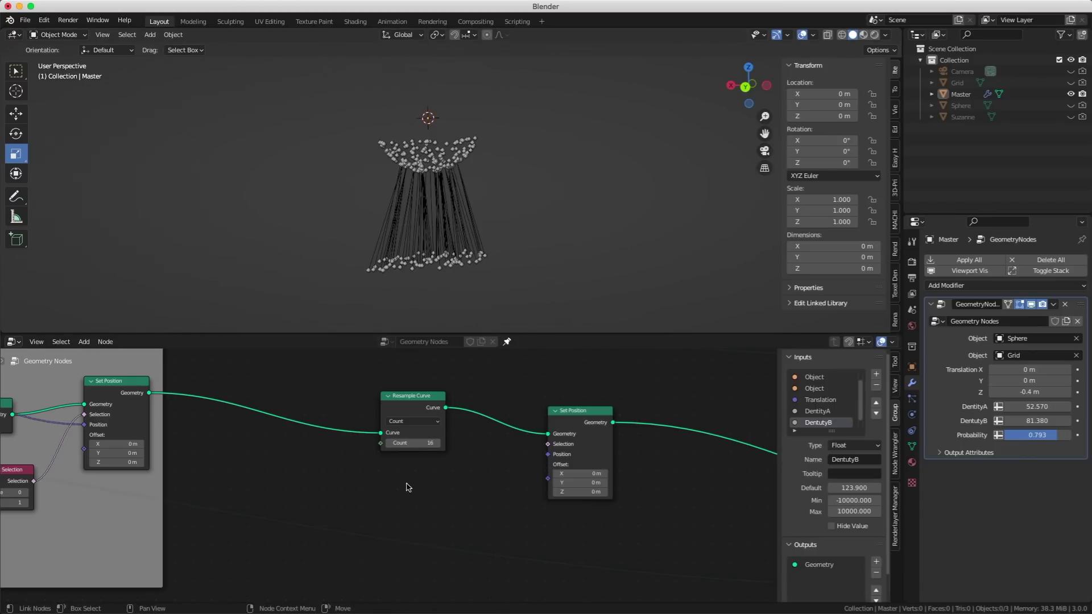
# - Add a Random Value node of type Vector and connect its Value to the Offset of the Set Position after Resample Curve
pyautogui.hotkey('shift', 'a')
pyautogui.write('rand')
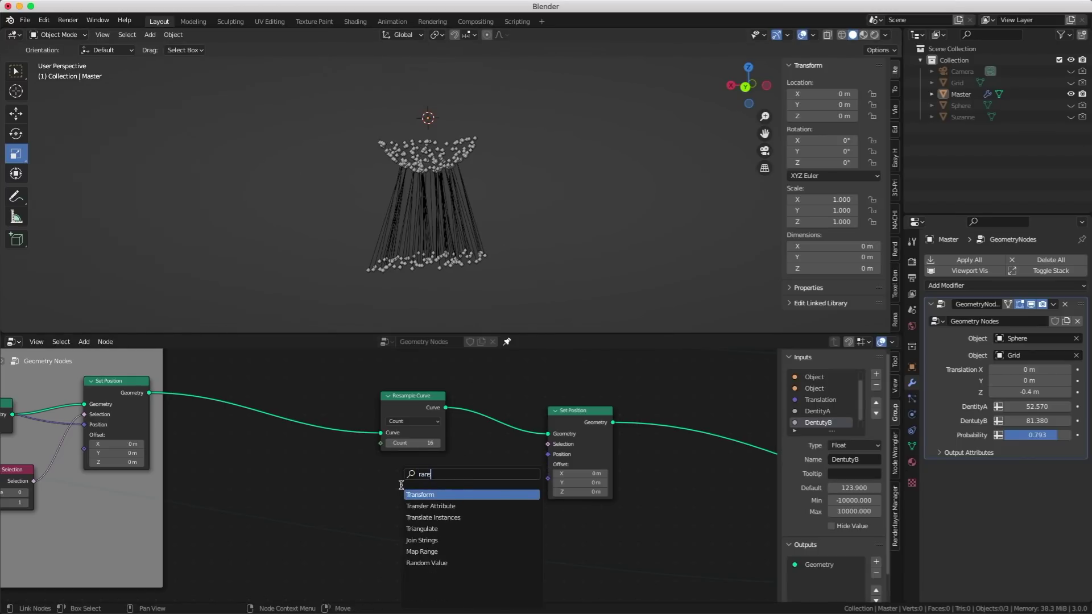
pyautogui.press('Return')
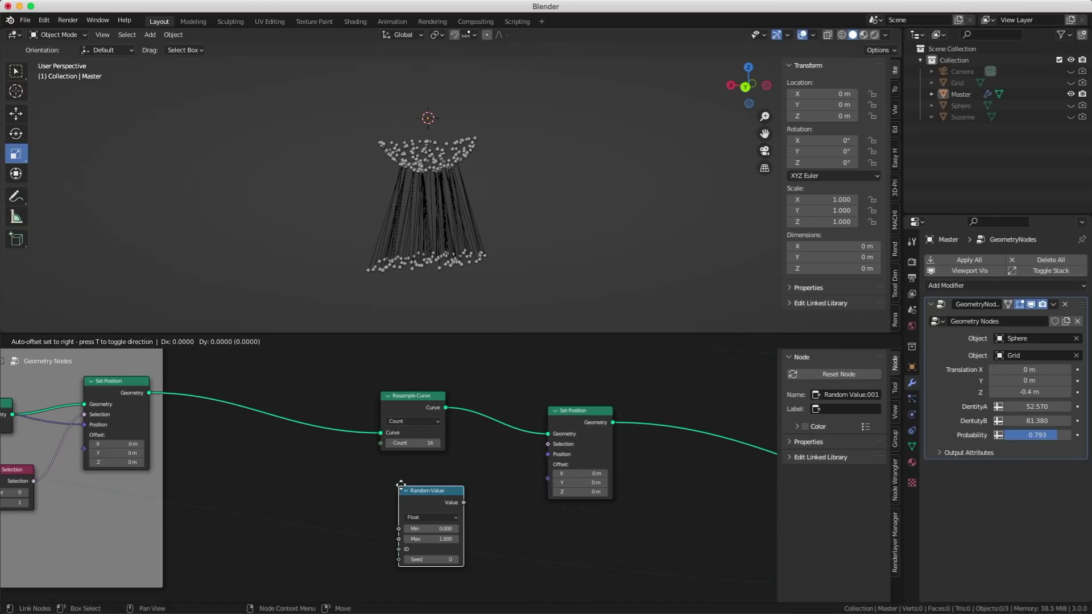
pyautogui.click(388, 485)
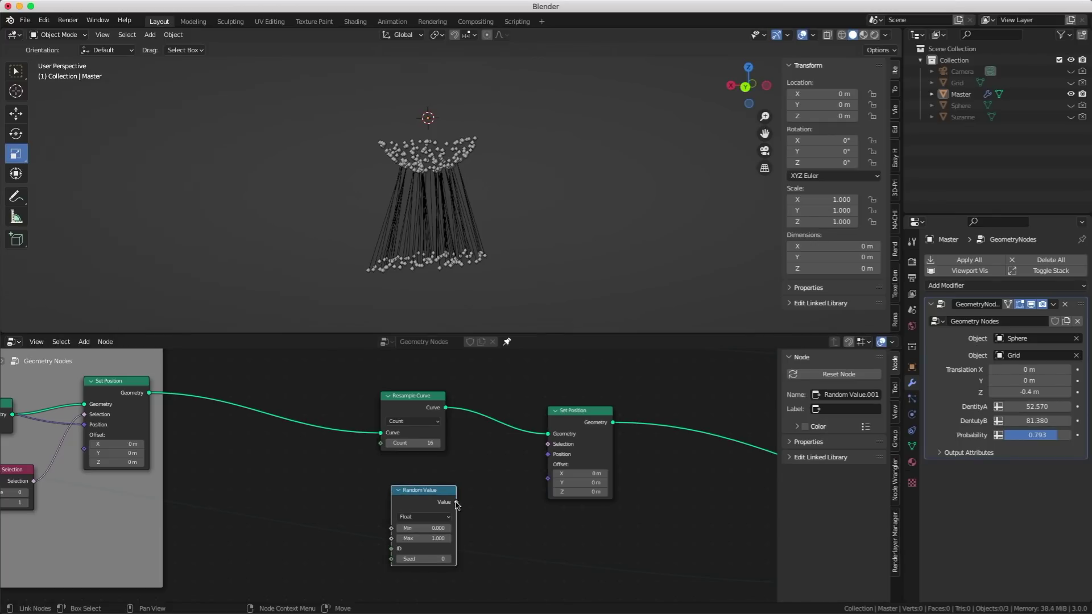
pyautogui.click(412, 518)
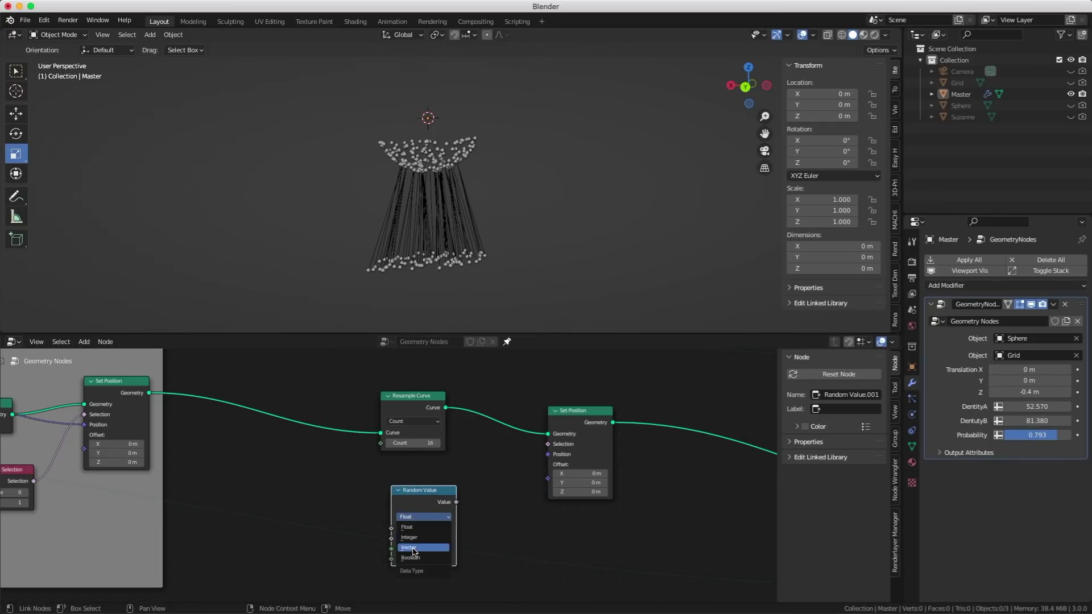
pyautogui.click(413, 548)
pyautogui.moveTo(413, 548); pyautogui.dragTo(335, 486, button='middle')
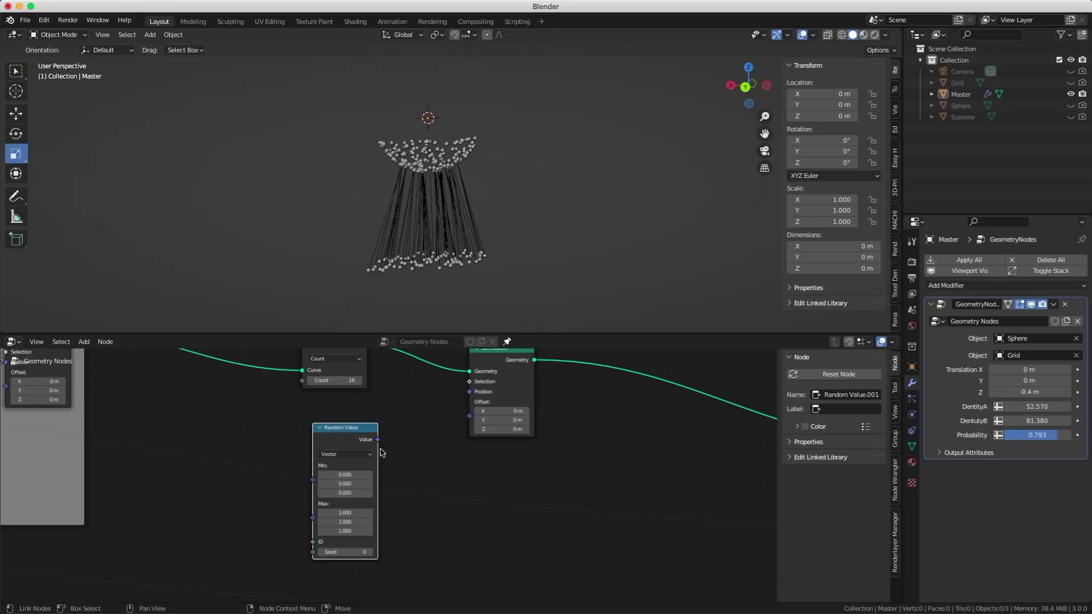
pyautogui.moveTo(377, 441); pyautogui.dragTo(473, 420)
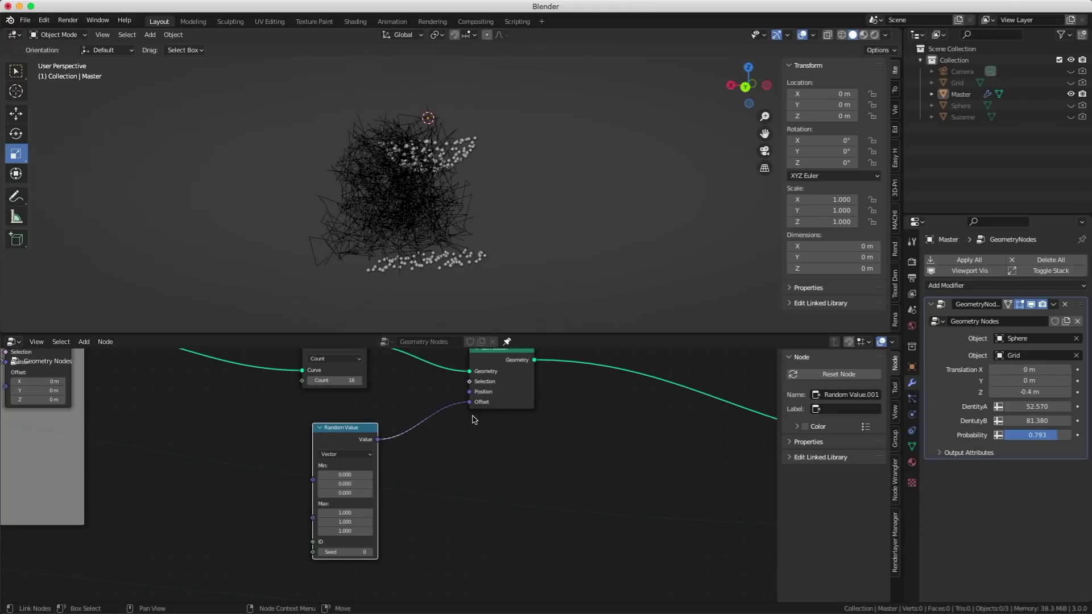
pyautogui.moveTo(517, 219); pyautogui.dragTo(488, 228, button='middle')
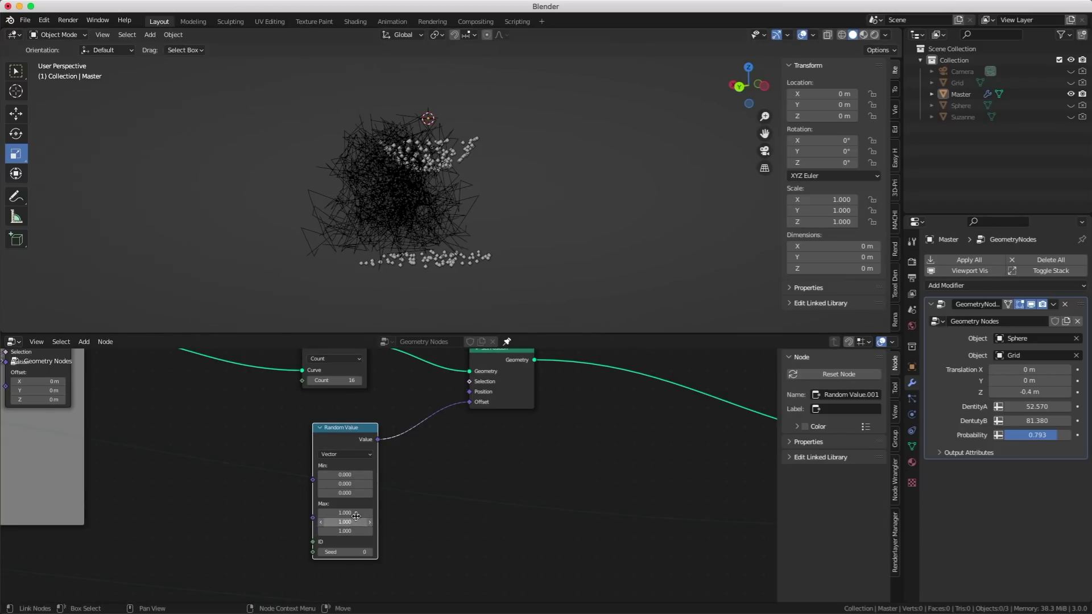
# - Set all three Min components of the Random Value node to -1 and move the node farther from the Set Position node
pyautogui.click(352, 474)
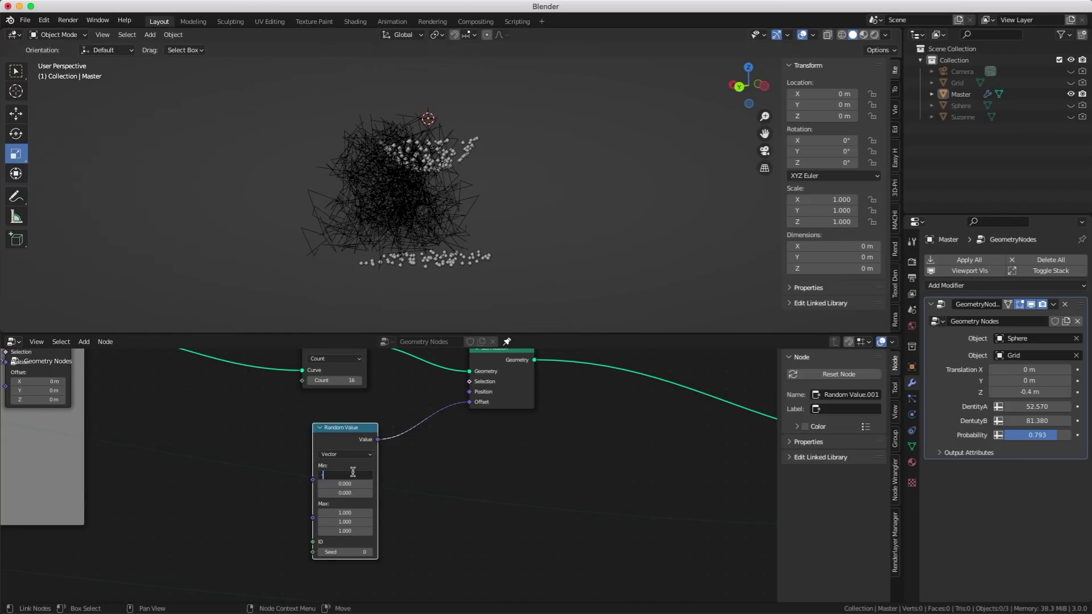
pyautogui.write('-1')
pyautogui.click(347, 484)
pyautogui.write('-1')
pyautogui.press('Tab')
pyautogui.write('-1')
pyautogui.press('Return')
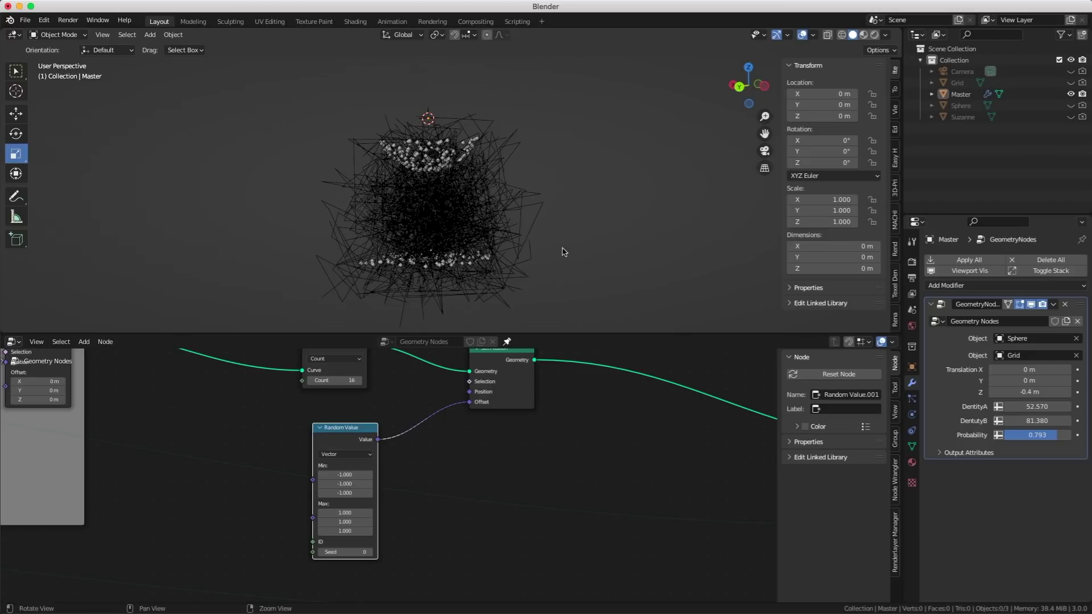
pyautogui.moveTo(565, 246); pyautogui.dragTo(370, 245, button='middle')
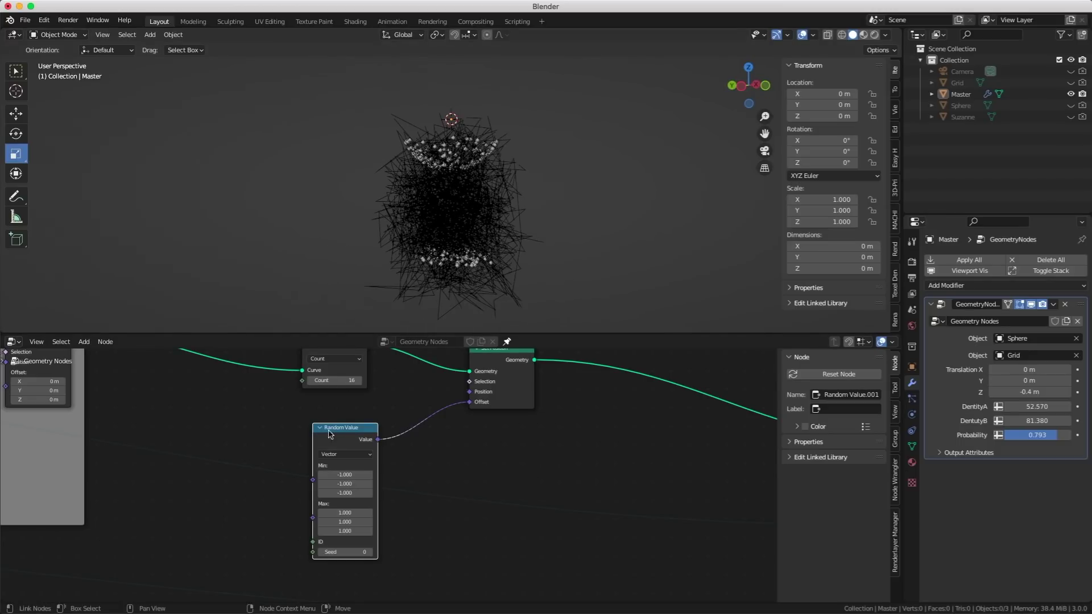
pyautogui.moveTo(342, 432); pyautogui.dragTo(258, 431)
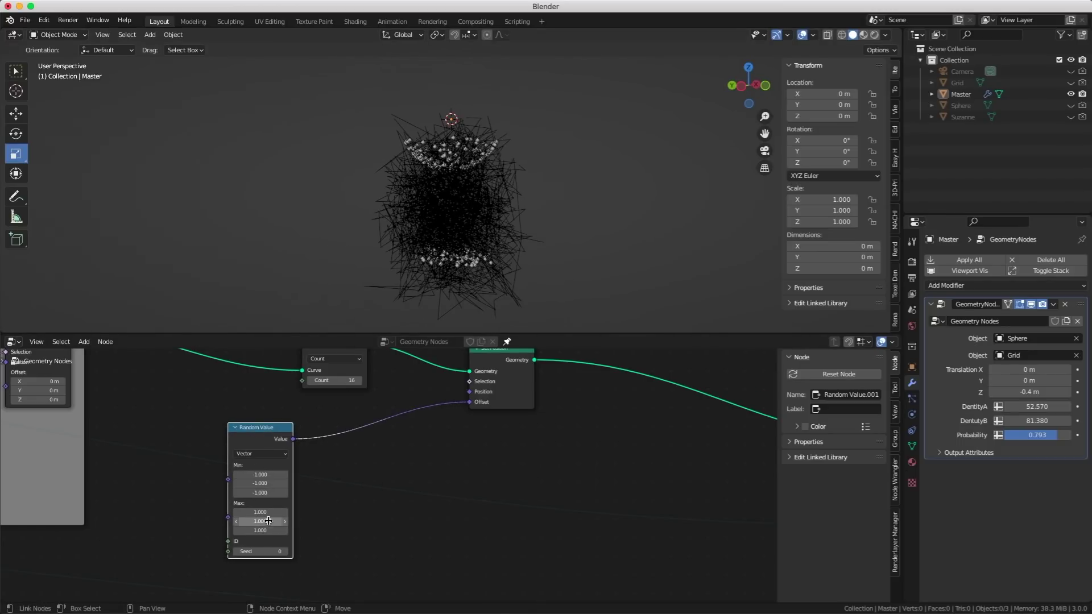
# - Try a Math node set to Multiply in the link between Random Value and the Set Position's Offset
pyautogui.hotkey('shift', 'a')
pyautogui.click(361, 464)
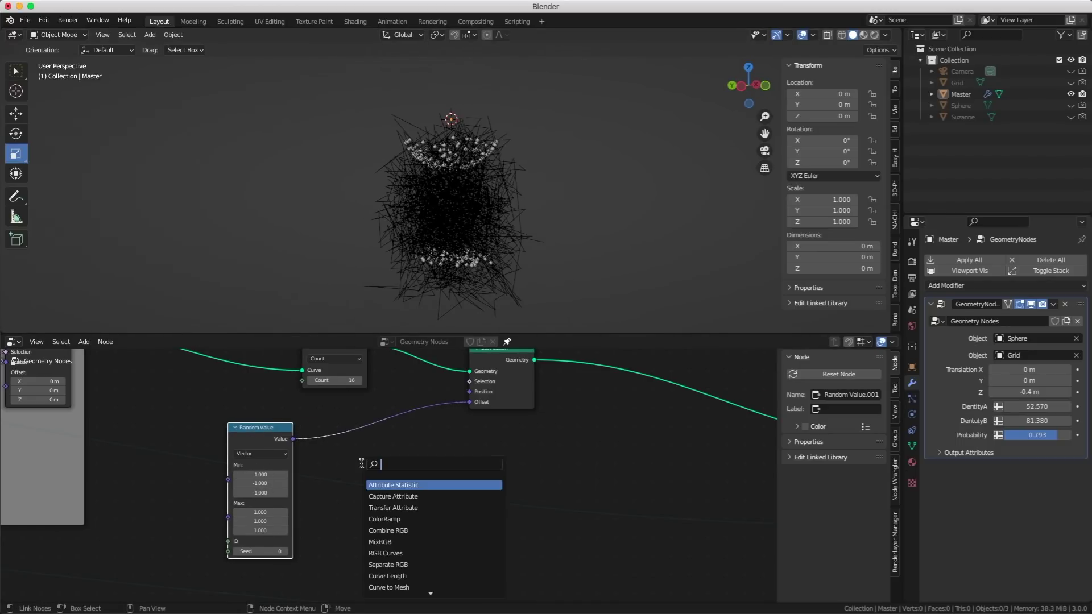
pyautogui.write('math')
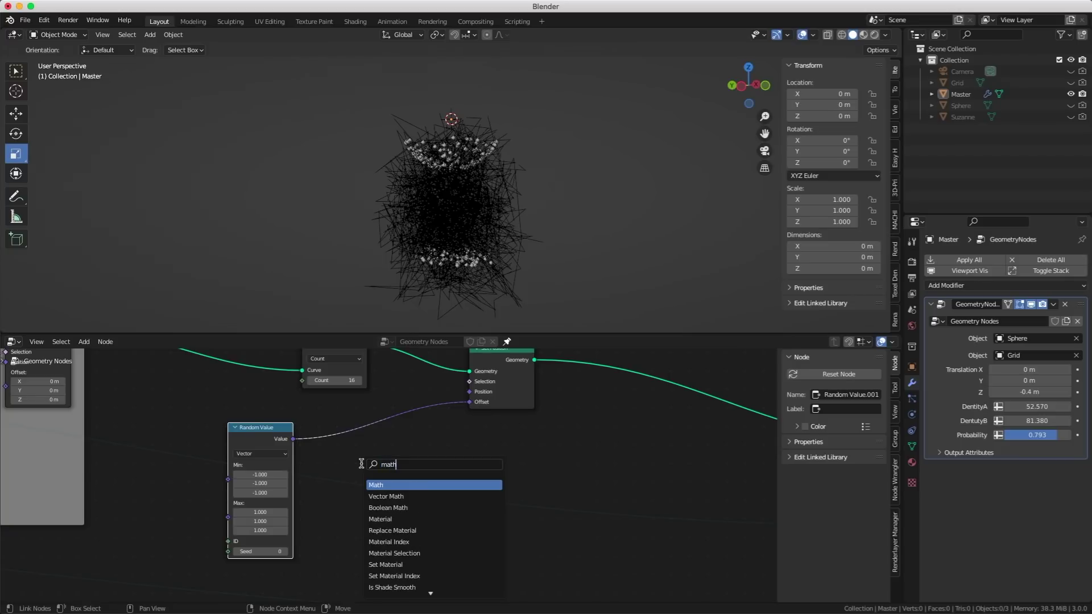
pyautogui.press('Return')
pyautogui.click(377, 464)
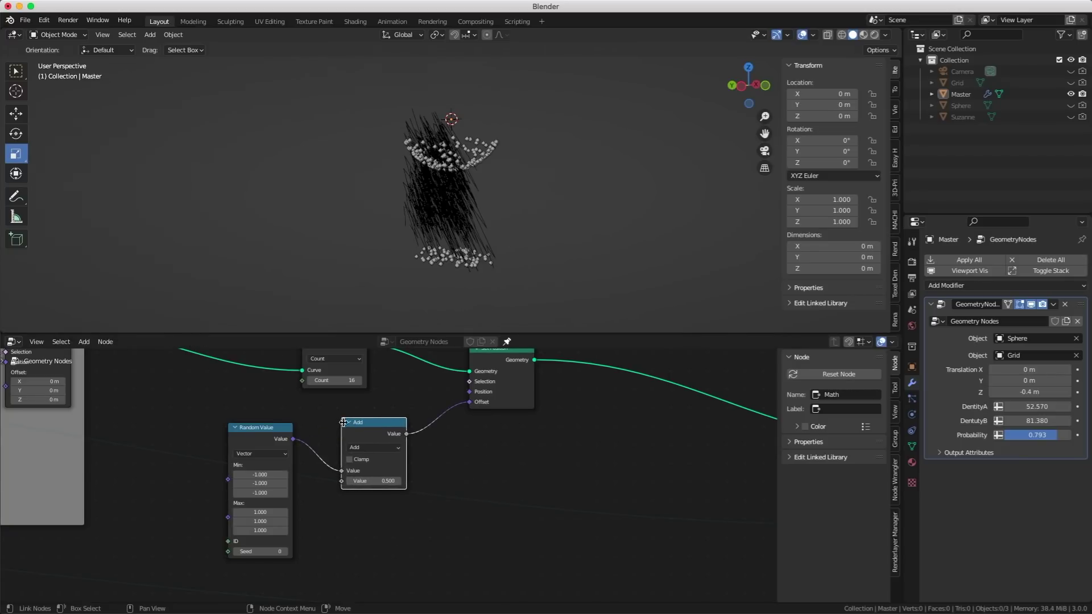
pyautogui.click(372, 448)
pyautogui.click(367, 472)
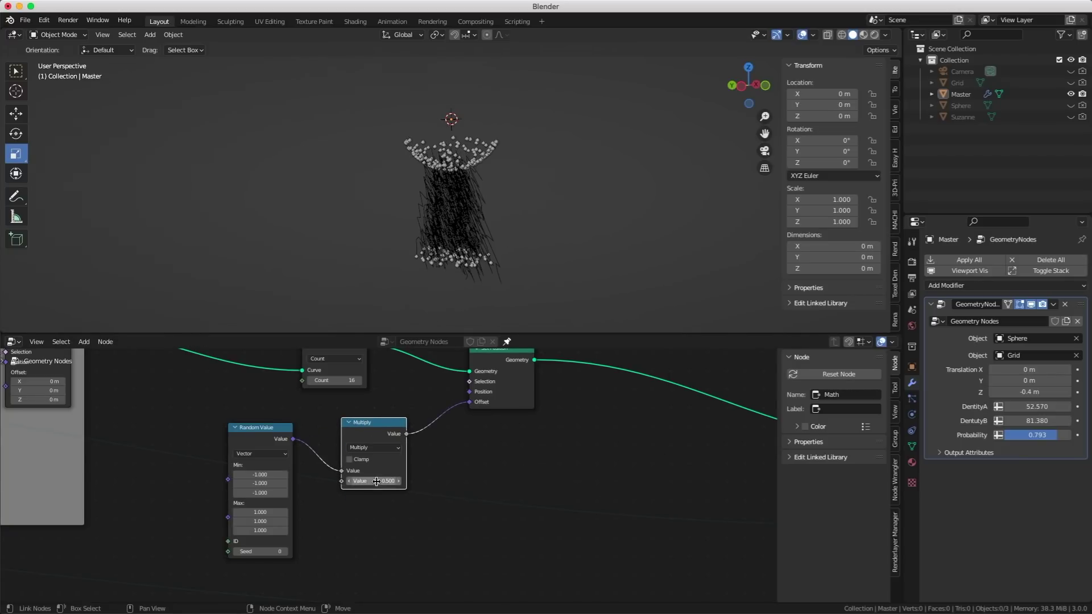
# - Try Multiply factors such as 0, 0.1 and -0.2 on the Math node, and delete that node
pyautogui.click(350, 481)
pyautogui.click(349, 481)
pyautogui.click(350, 481)
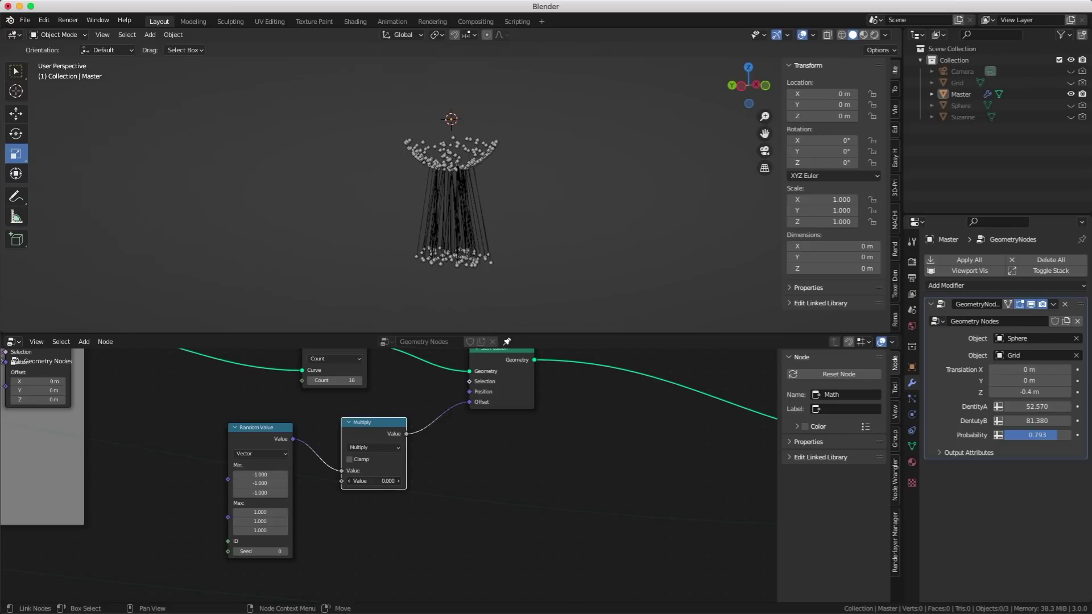
pyautogui.click(349, 482)
pyautogui.moveTo(342, 480); pyautogui.dragTo(342, 481)
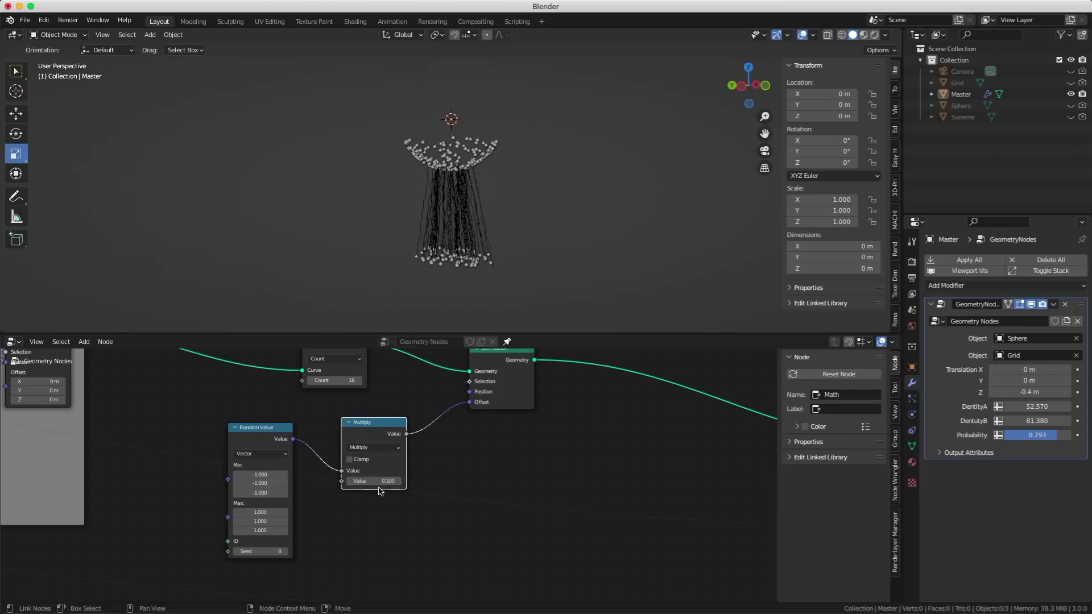
pyautogui.moveTo(378, 481); pyautogui.dragTo(354, 481)
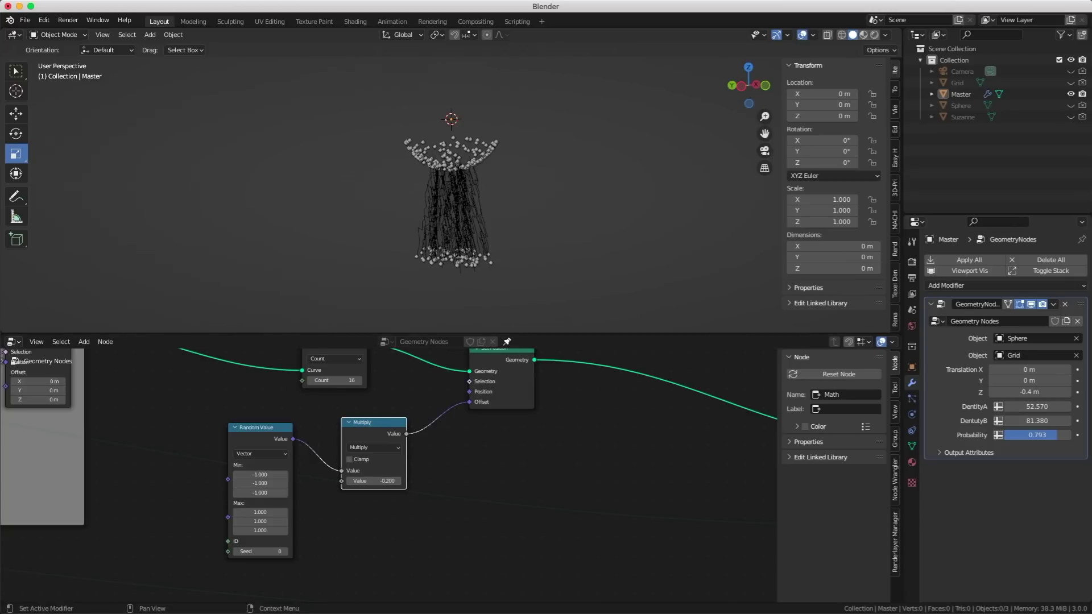
pyautogui.press('x')
# - Add a Vector Math node set to Multiply and connect it between the Random Value output and the Set Position's Offset
pyautogui.hotkey('shift', 'a')
pyautogui.click(383, 421)
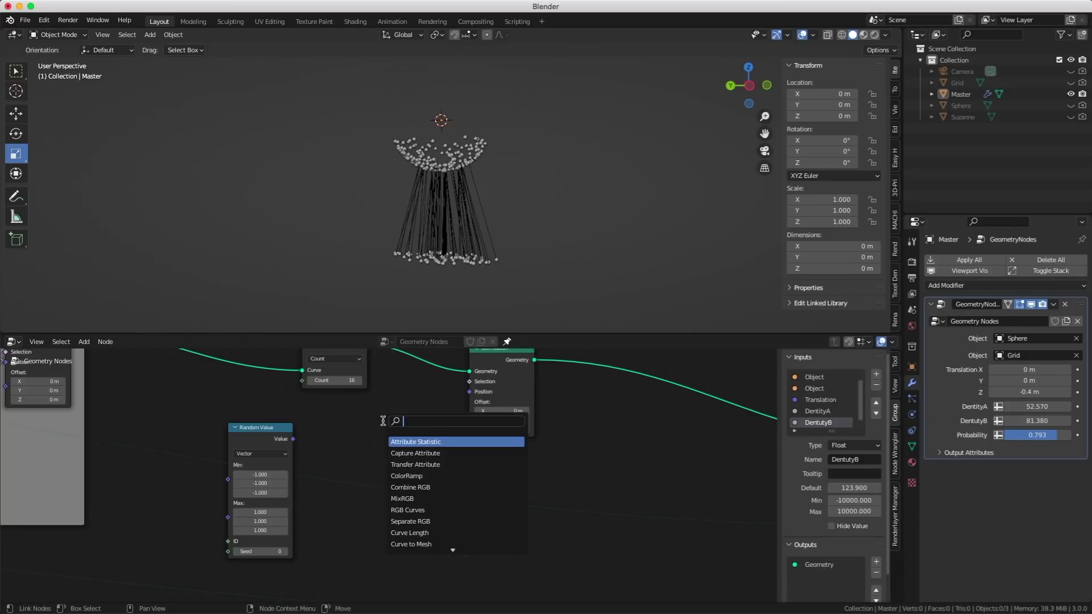
pyautogui.write('vect')
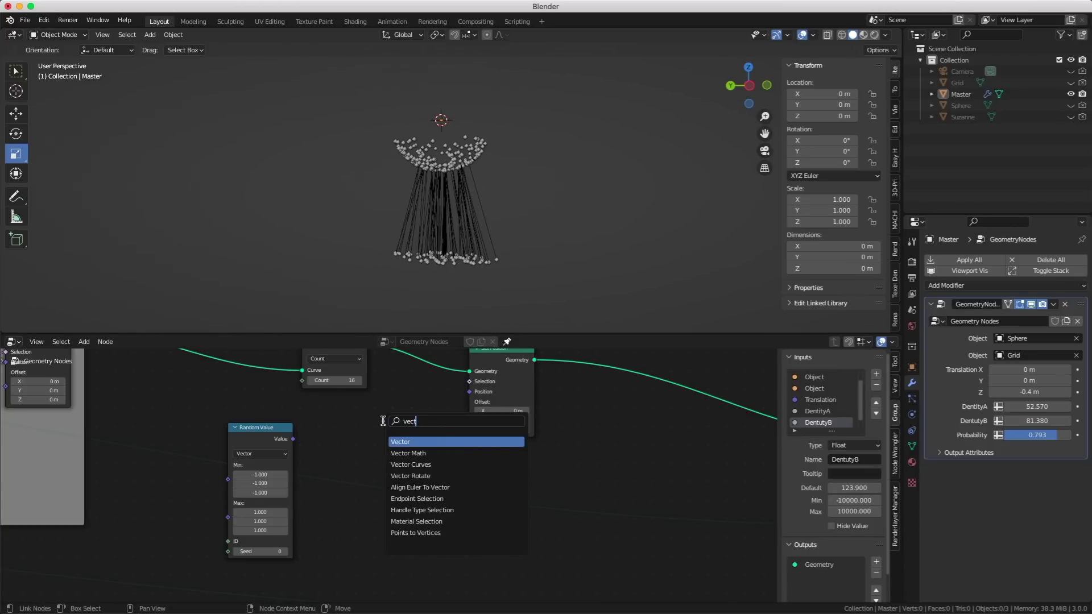
pyautogui.press('Down')
pyautogui.press('Return')
pyautogui.click(371, 424)
pyautogui.moveTo(293, 439); pyautogui.dragTo(371, 463)
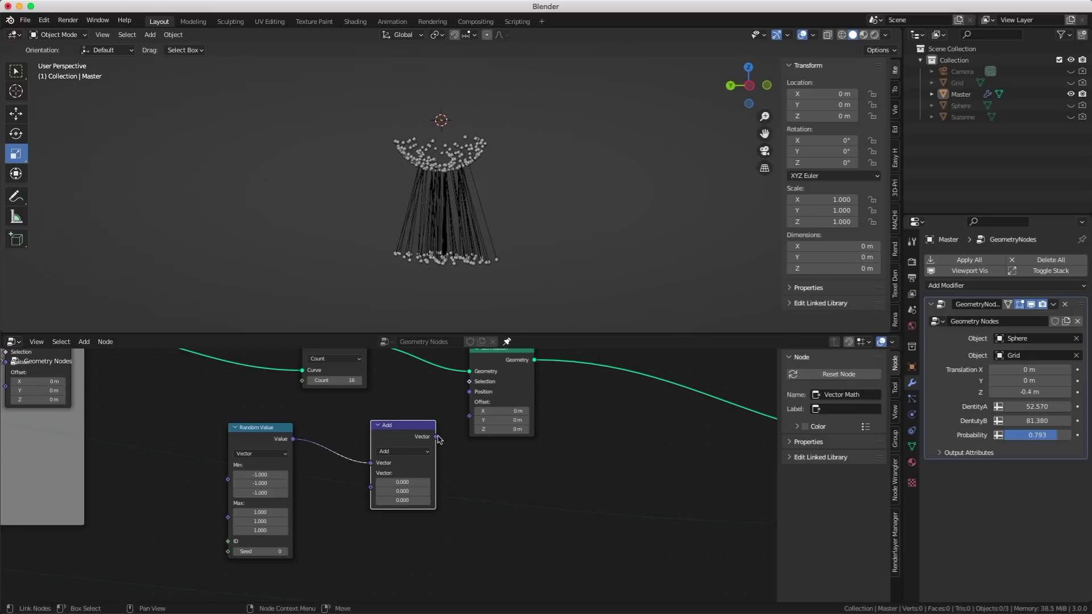
pyautogui.click(403, 451)
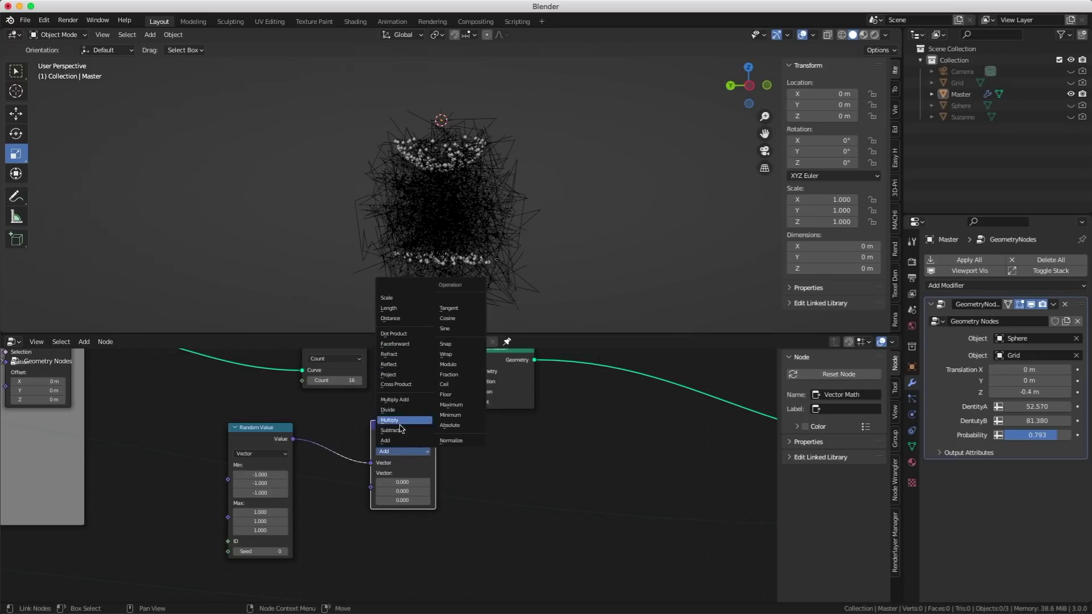
pyautogui.click(410, 420)
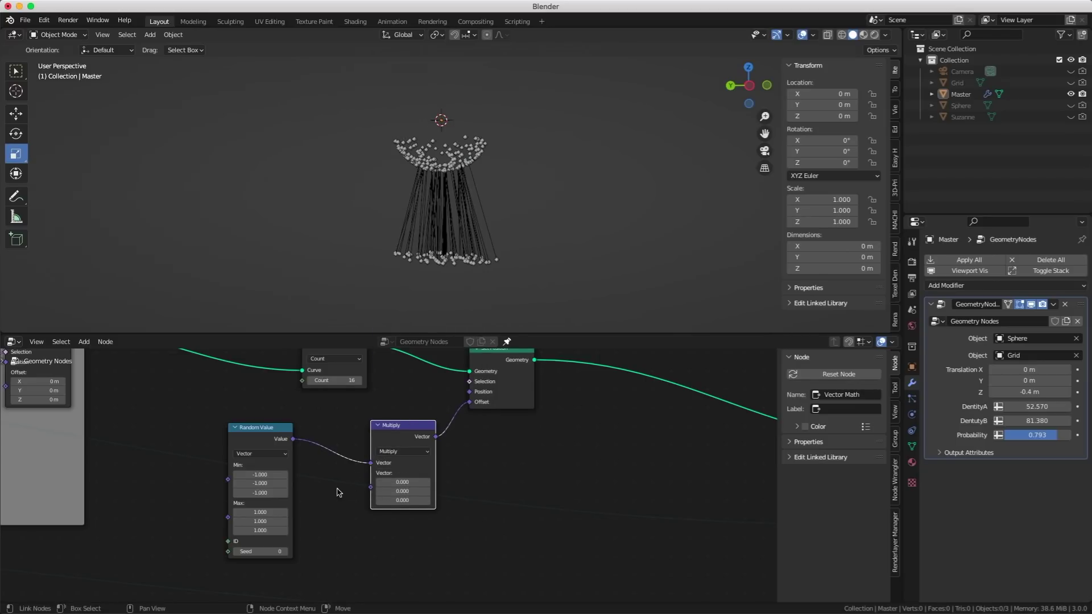
# - Add a Value node, connect it to the second Vector input of the Multiply node, and set it to 0.110
pyautogui.hotkey('shift', 'a')
pyautogui.write('s')
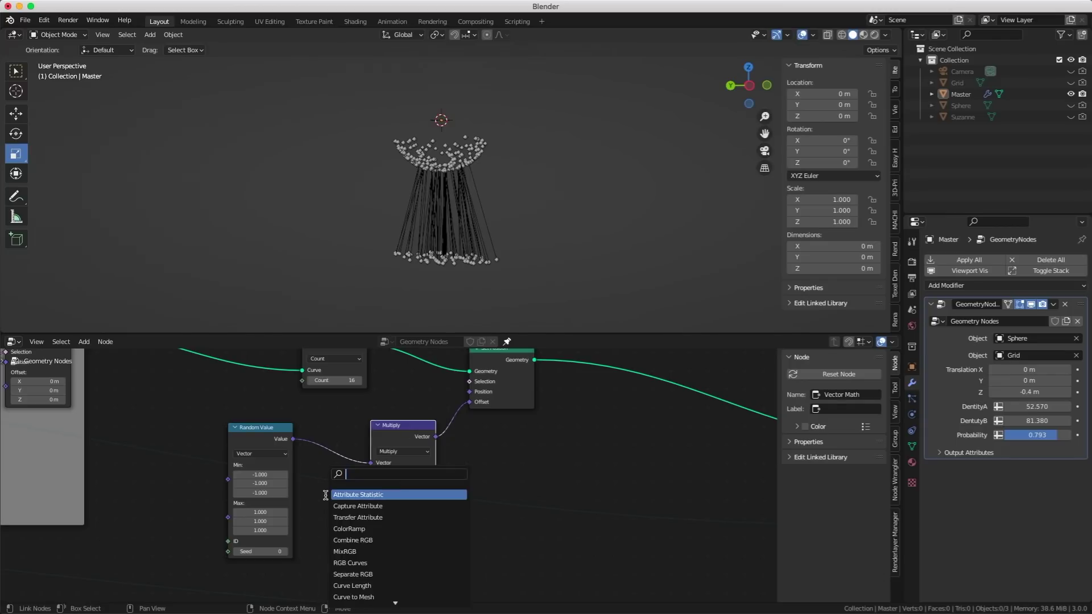
pyautogui.write('val')
pyautogui.press('Return')
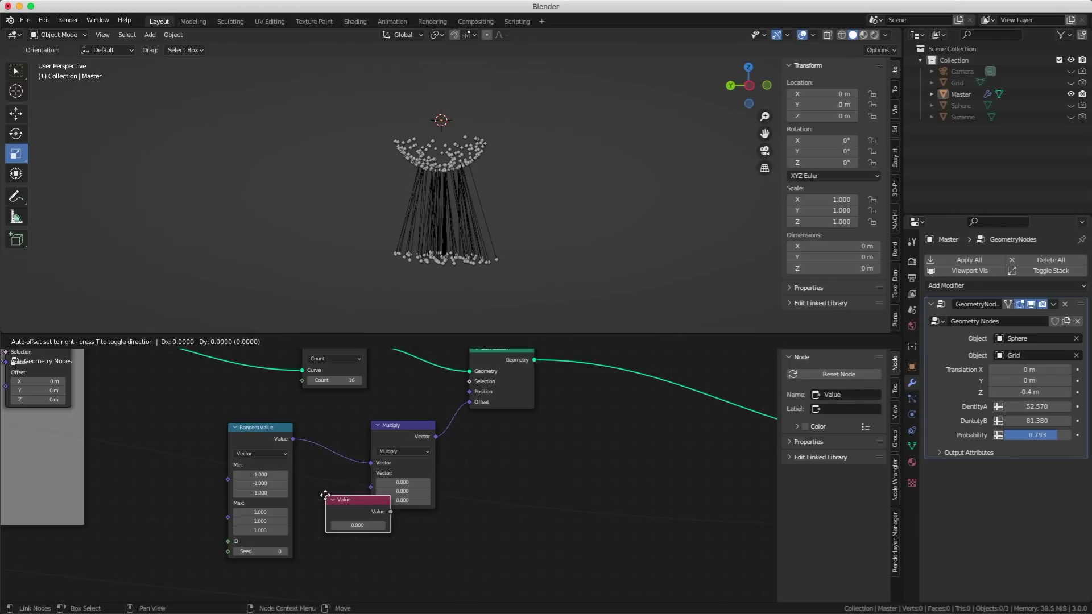
pyautogui.click(383, 558)
pyautogui.moveTo(362, 557); pyautogui.dragTo(371, 487)
pyautogui.moveTo(328, 569); pyautogui.dragTo(351, 568)
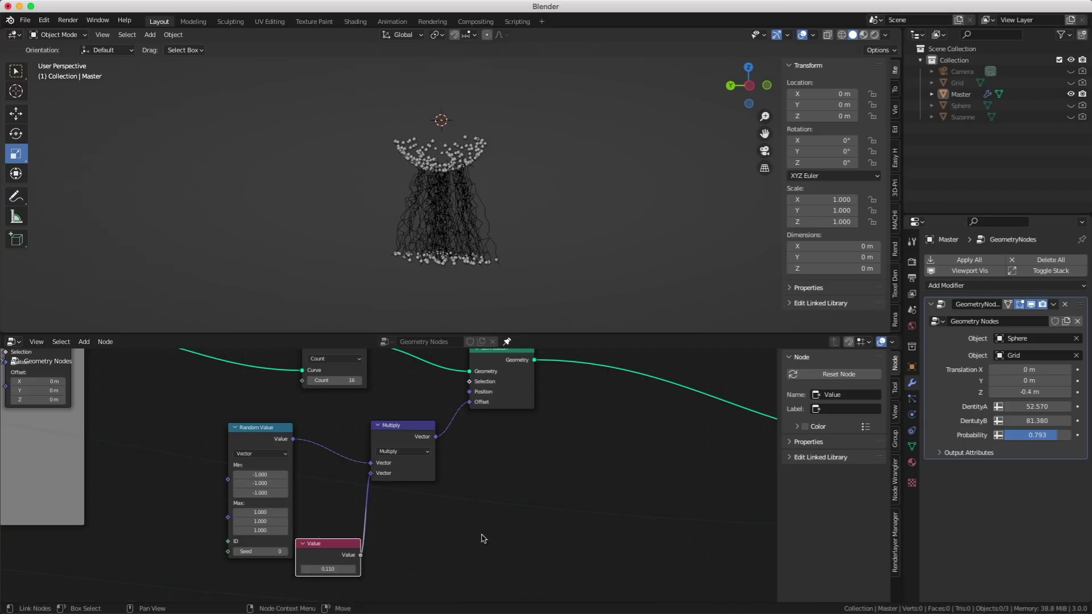
pyautogui.scroll(-1, 471, 540)
pyautogui.moveTo(413, 504); pyautogui.dragTo(515, 528, button='middle')
pyautogui.scroll(-3, 516, 530)
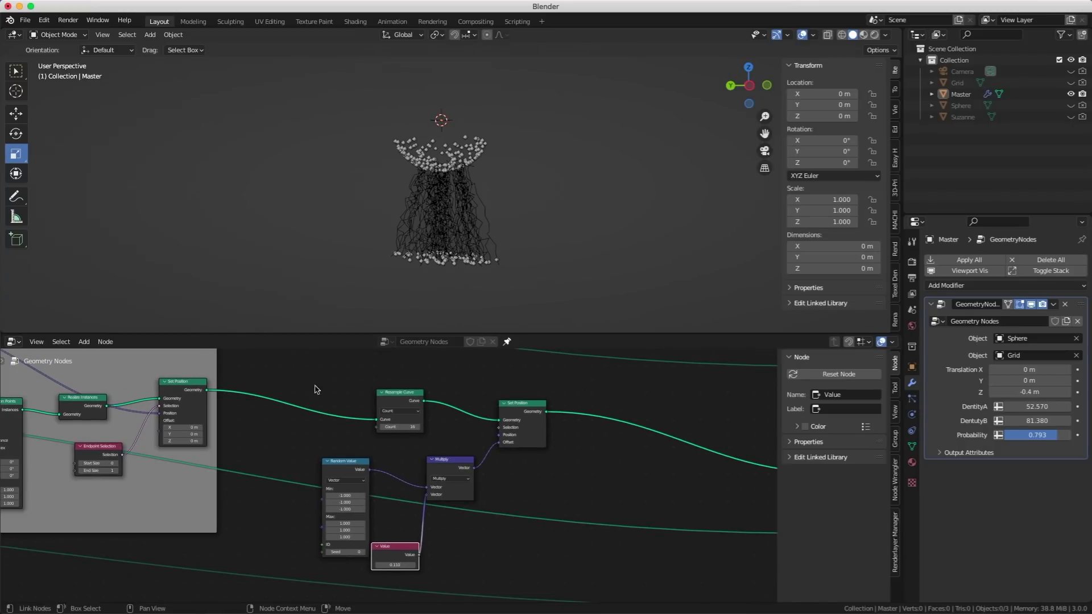
# - Group the Resample Curve, Random Value, Multiply, Value and Set Position nodes into a new node group
pyautogui.moveTo(276, 367); pyautogui.dragTo(586, 588)
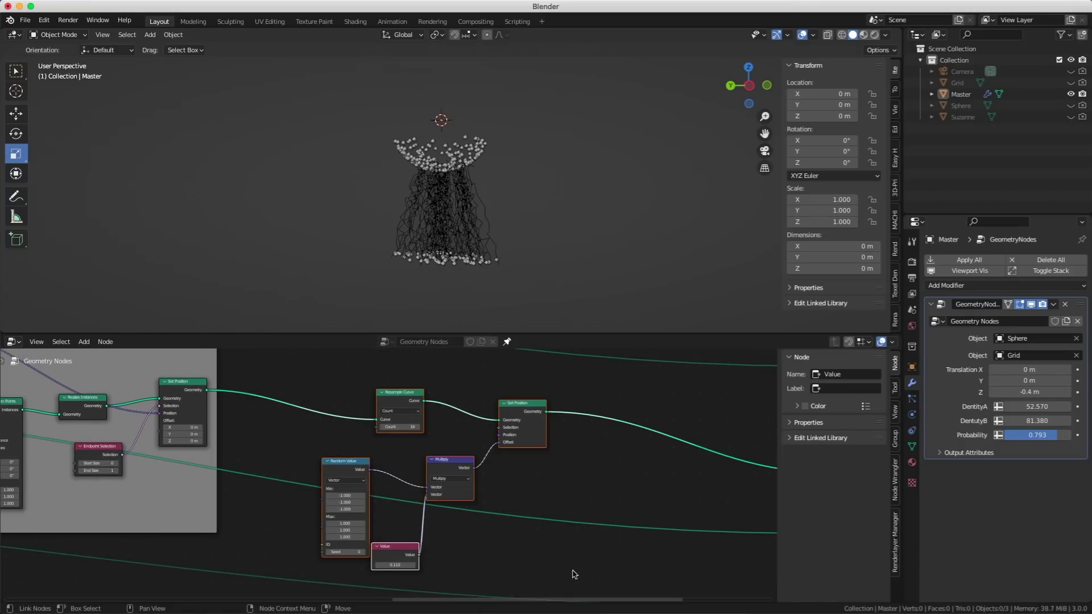
pyautogui.rightClick(437, 469)
pyautogui.click(428, 466)
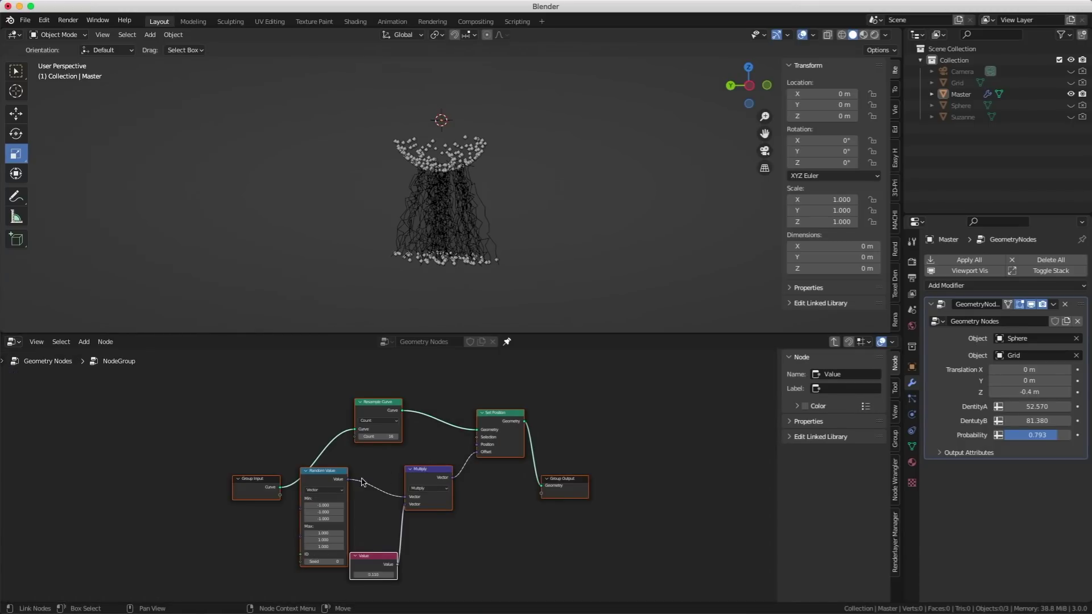
pyautogui.moveTo(218, 484); pyautogui.dragTo(272, 432, button='middle')
# - Expose the Resample Curve's Count and the Multiply node's second Vector as group inputs, and delete the Value node
pyautogui.click(430, 506)
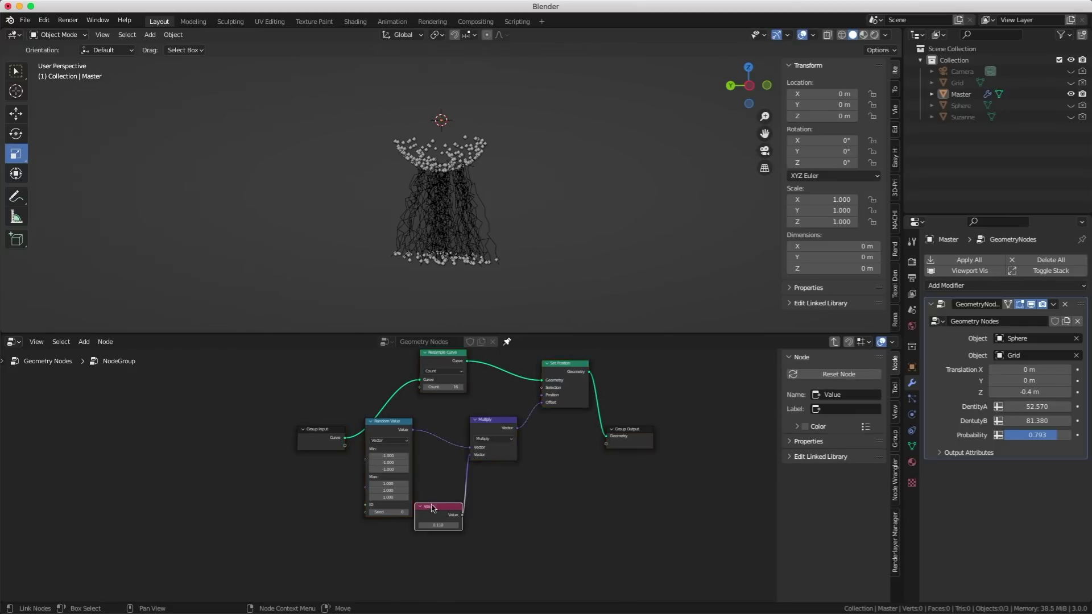
pyautogui.scroll(2, 455, 491)
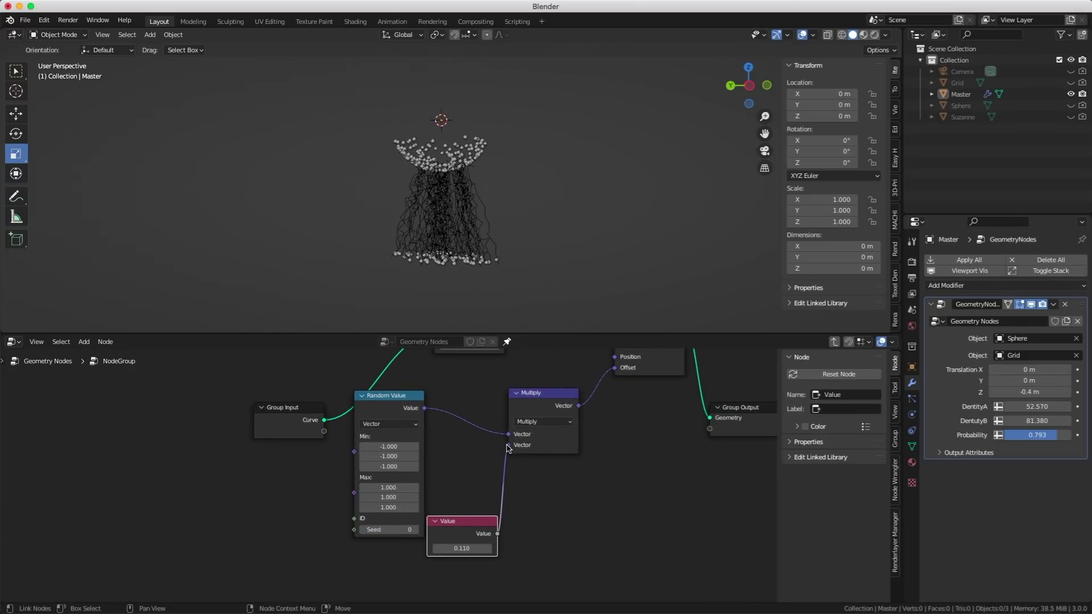
pyautogui.moveTo(493, 430); pyautogui.dragTo(510, 475, button='middle')
pyautogui.moveTo(453, 387); pyautogui.dragTo(341, 474)
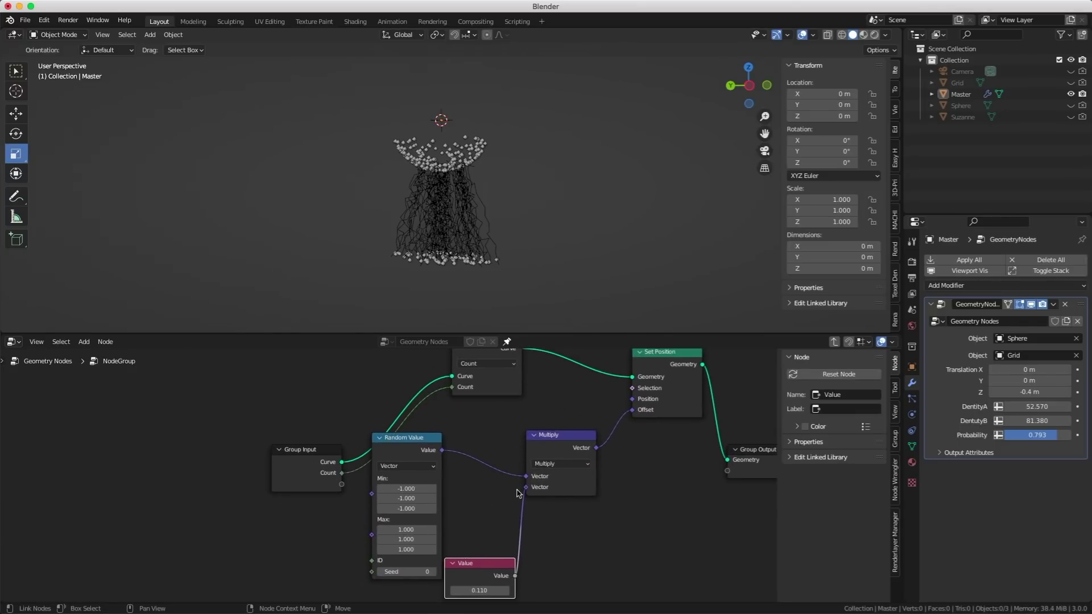
pyautogui.moveTo(525, 488); pyautogui.dragTo(342, 484)
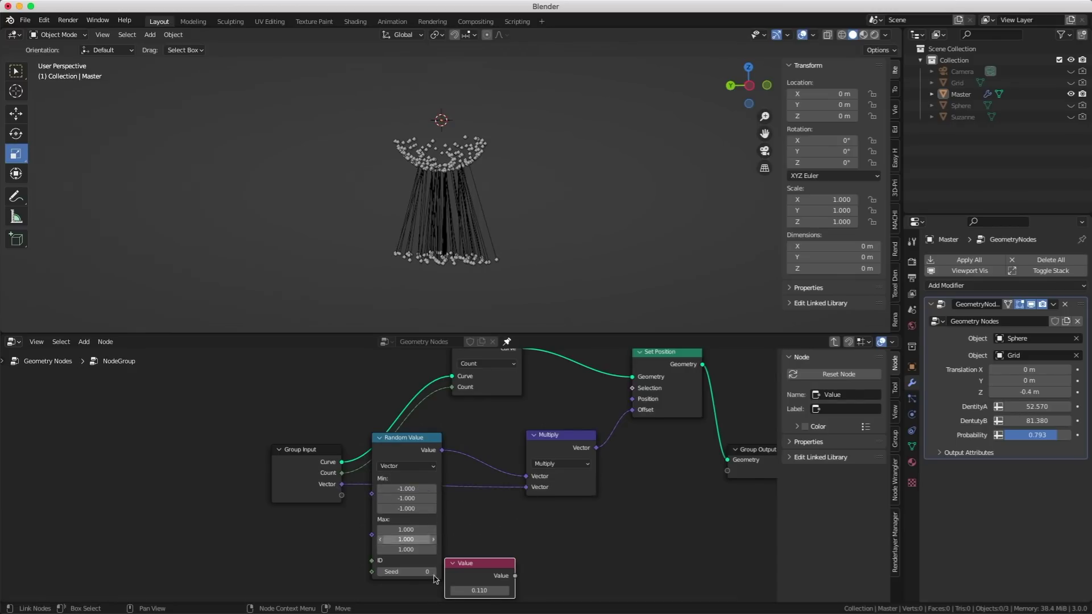
pyautogui.press('x')
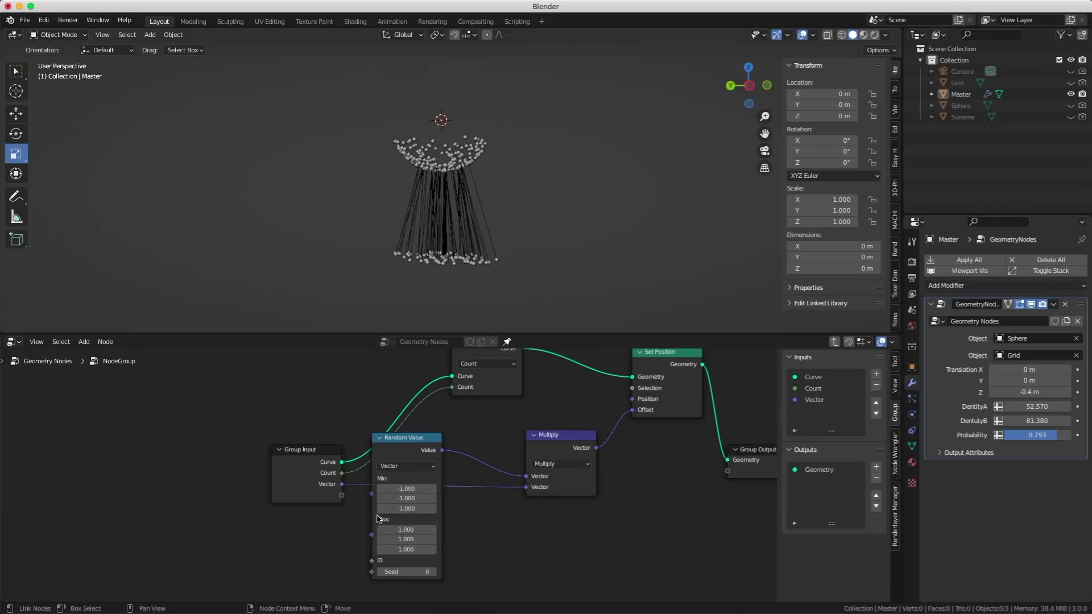
# - Rename the node group's Vector input to Value
pyautogui.click(329, 480)
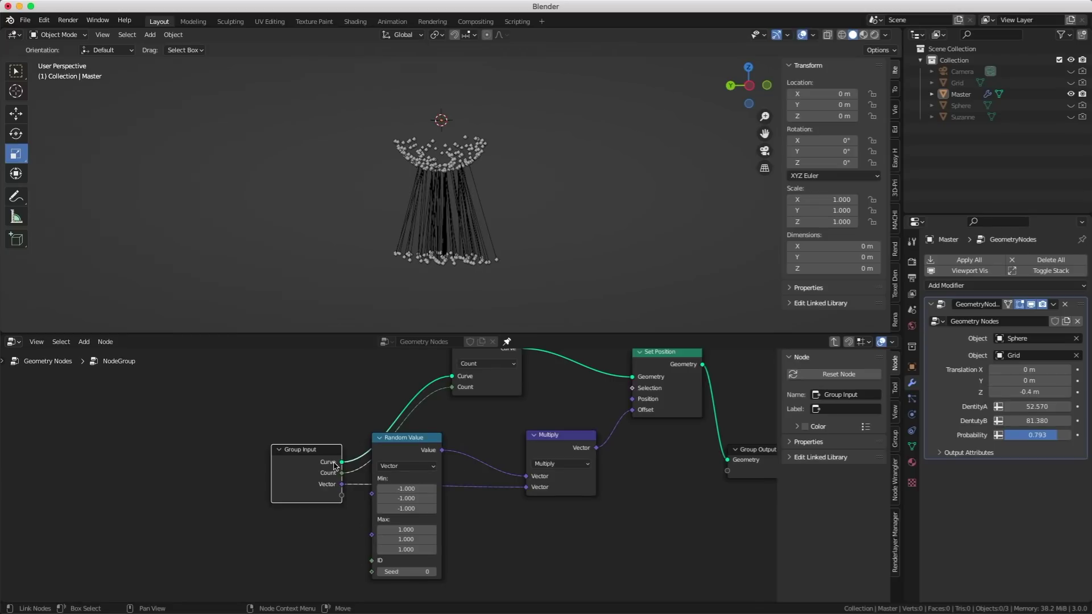
pyautogui.click(896, 406)
pyautogui.click(895, 438)
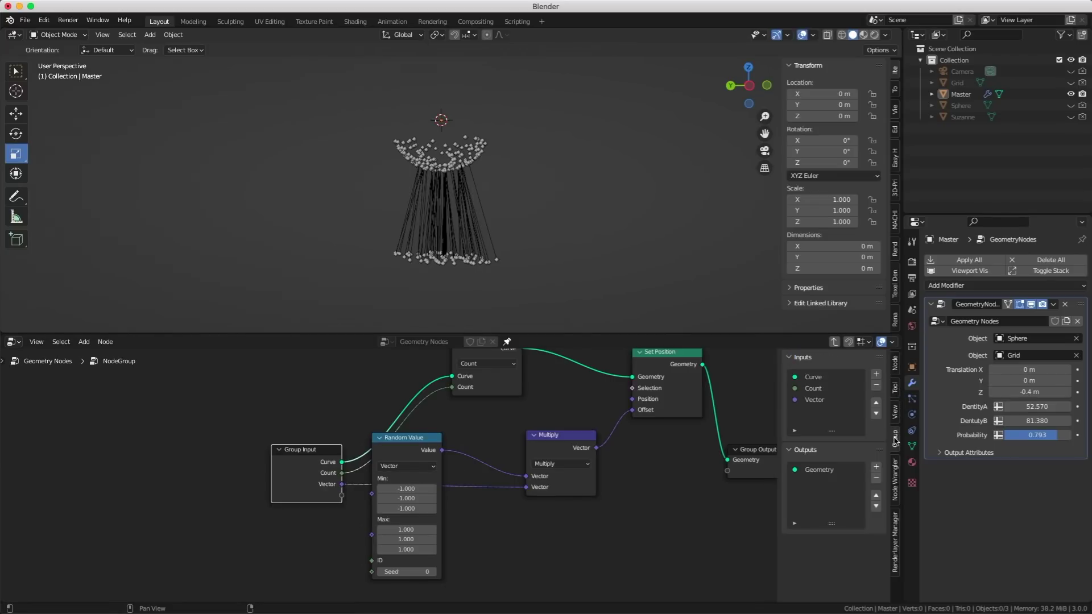
pyautogui.click(814, 400)
pyautogui.click(855, 460)
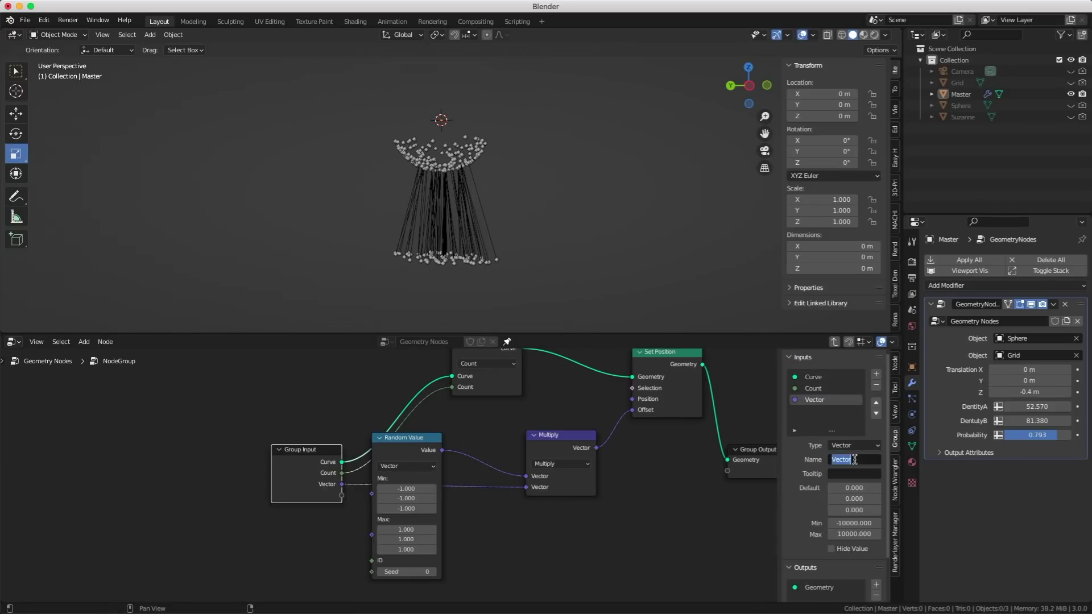
pyautogui.write('Value')
pyautogui.press('Return')
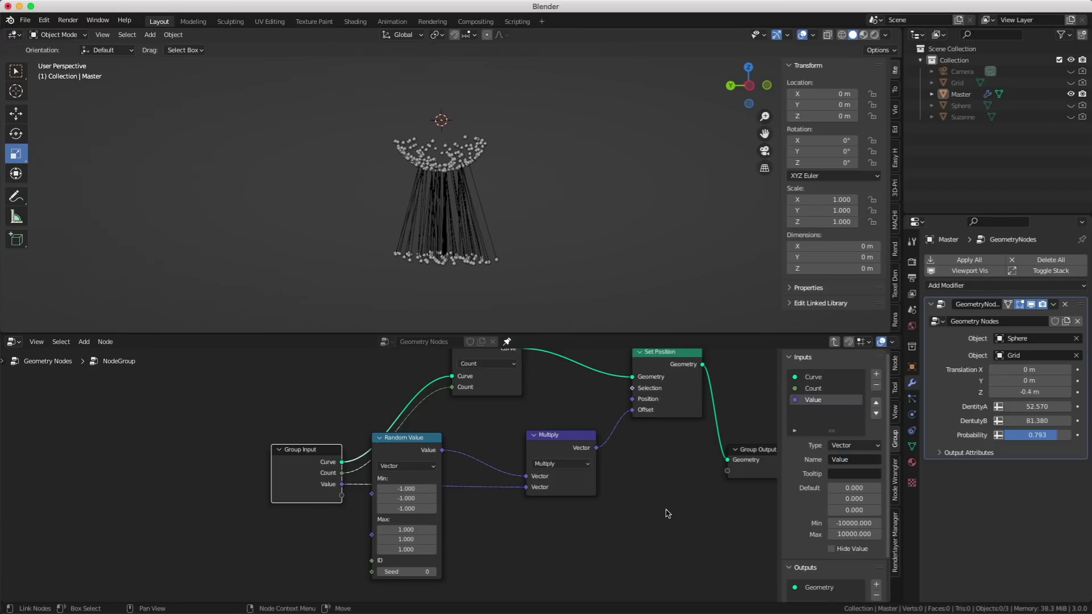
# - Change the type of the node group's Value input to Float and return to the parent node tree
pyautogui.click(835, 342)
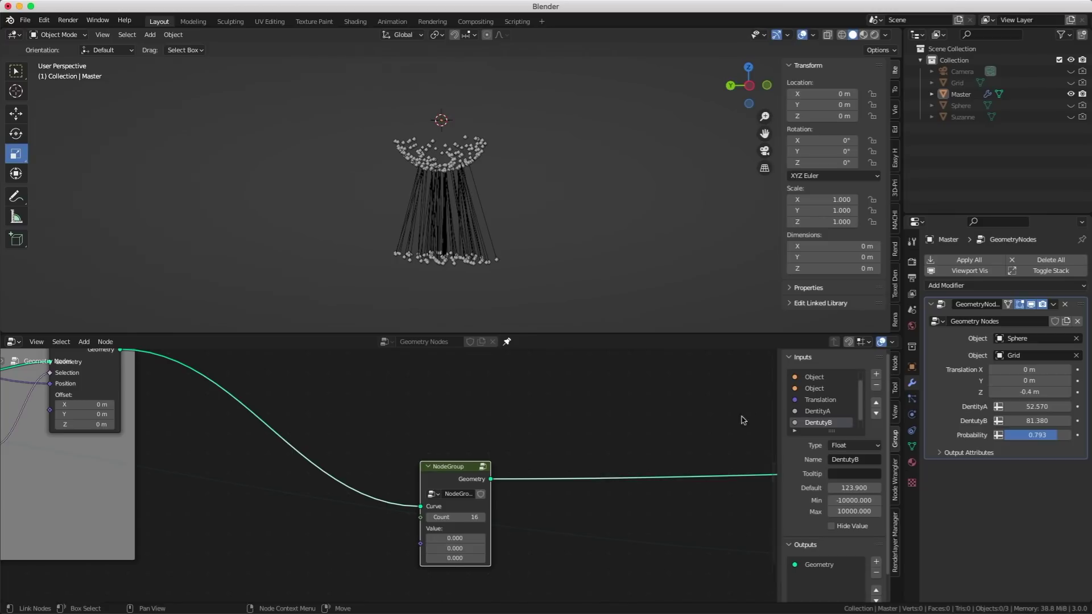
pyautogui.click(483, 467)
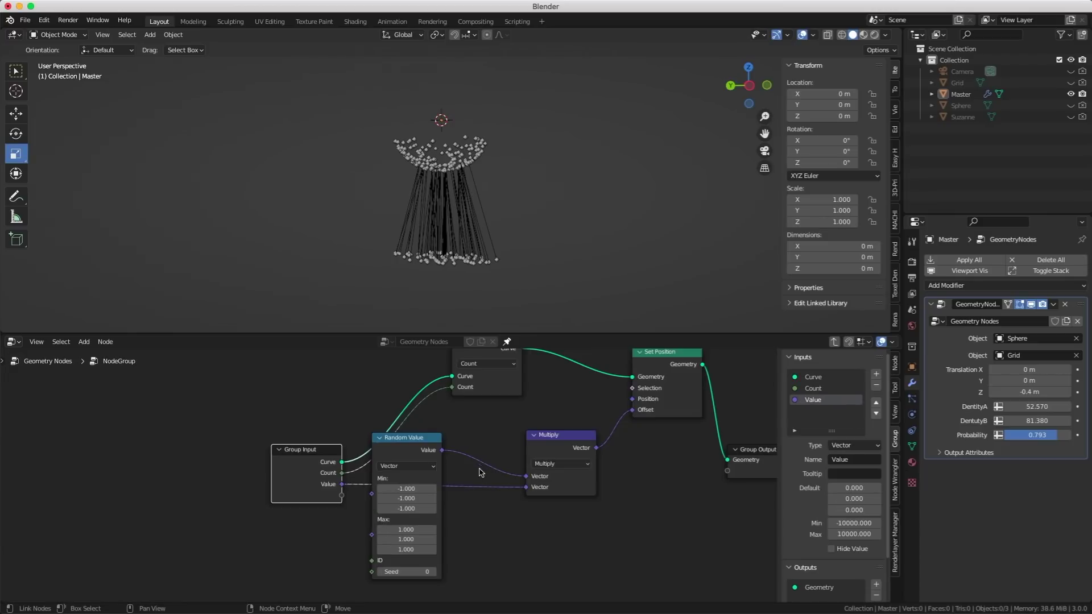
pyautogui.click(854, 448)
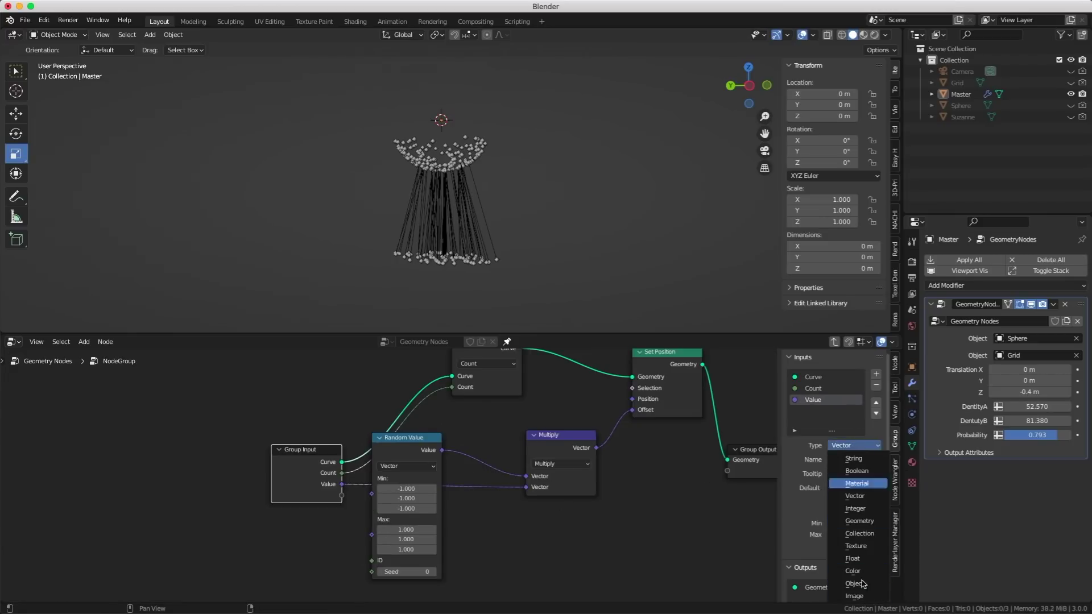
pyautogui.click(859, 561)
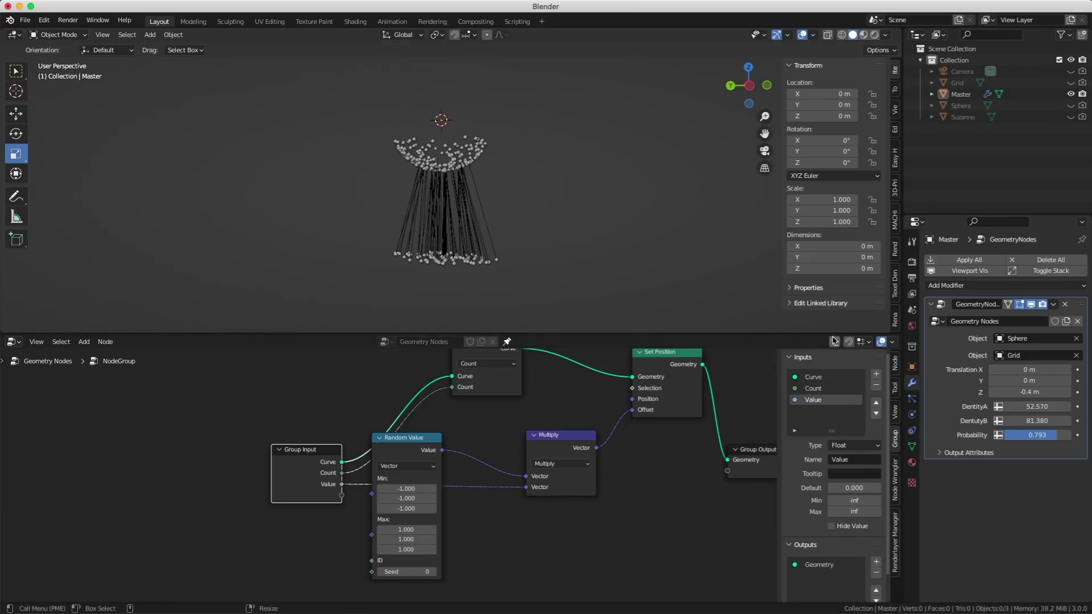
pyautogui.click(834, 341)
# - Set the group node's Value to 0.100 and label the node Noise
pyautogui.moveTo(448, 531)
pyautogui.mouseDown()
pyautogui.moveTo(464, 530)
pyautogui.moveTo(439, 517)
pyautogui.moveTo(453, 517)
pyautogui.mouseUp()
pyautogui.moveTo(512, 473); pyautogui.dragTo(431, 466, button='middle')
pyautogui.moveTo(363, 461); pyautogui.dragTo(328, 431)
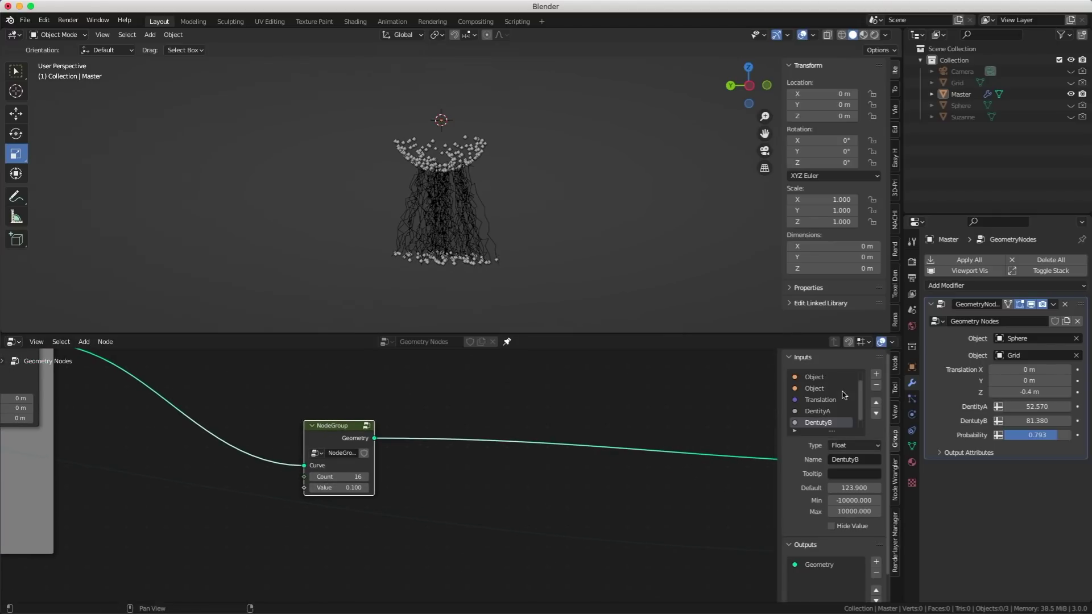
pyautogui.click(896, 363)
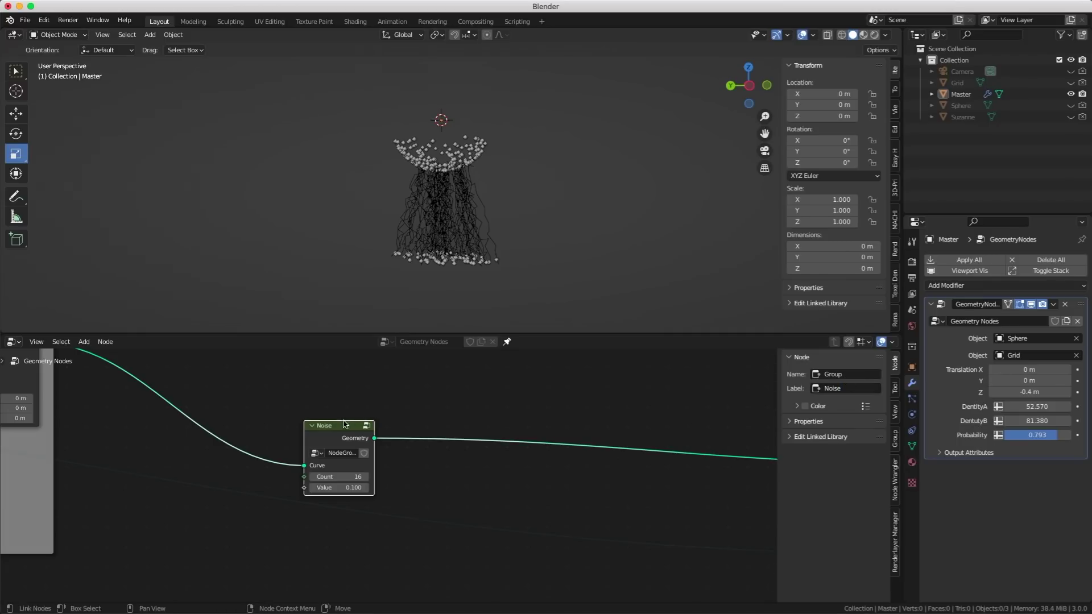
# - Duplicate the Noise group node and insert the copy into the link directly after the original
pyautogui.hotkey('shift', 'd')
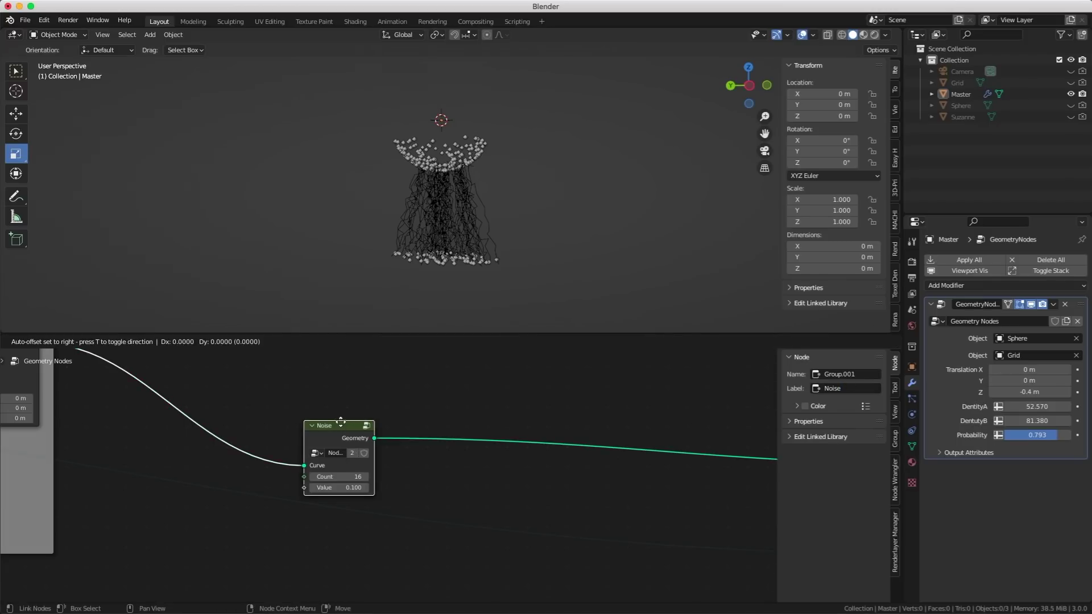
pyautogui.click(464, 425)
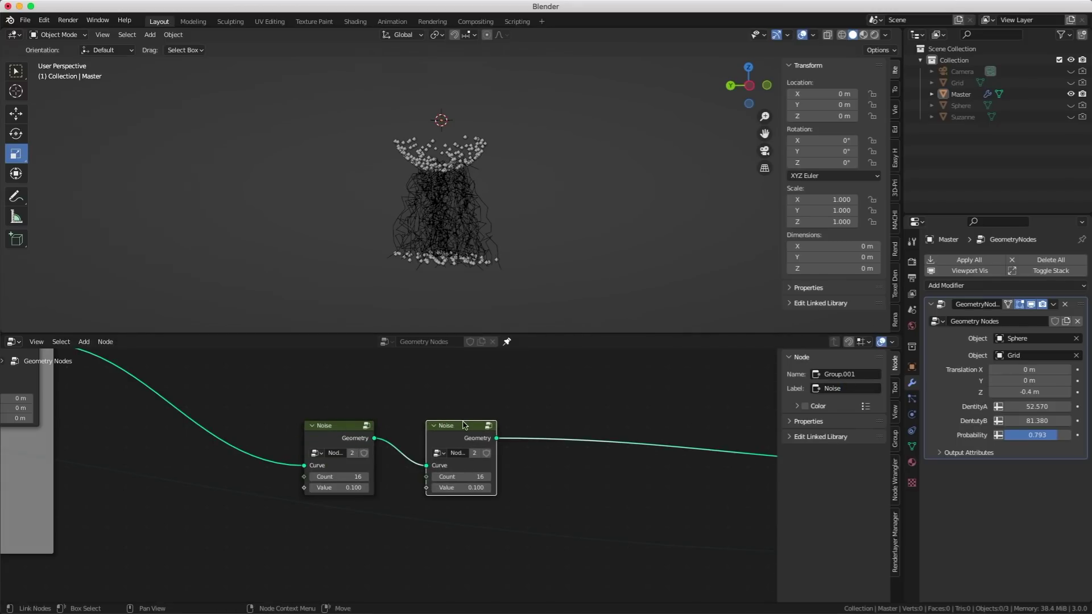
pyautogui.scroll(3, 463, 459)
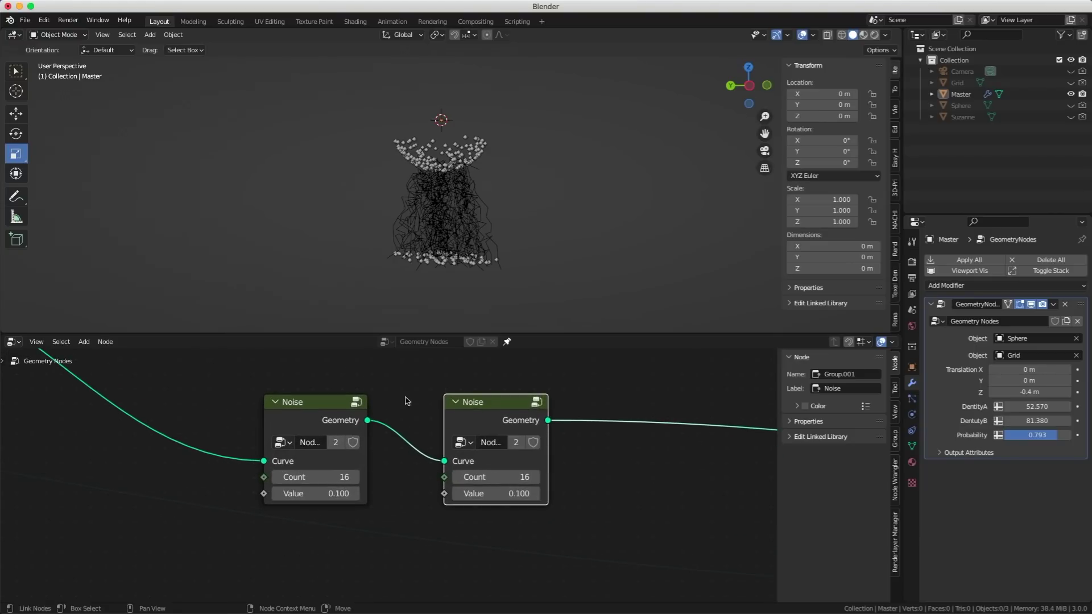
# - Make the second Noise node's group single-user with Count 15 and Value 0.050, and set the first Noise node's Count to 23
pyautogui.moveTo(493, 477); pyautogui.dragTo(474, 494)
pyautogui.moveTo(329, 477); pyautogui.dragTo(285, 477)
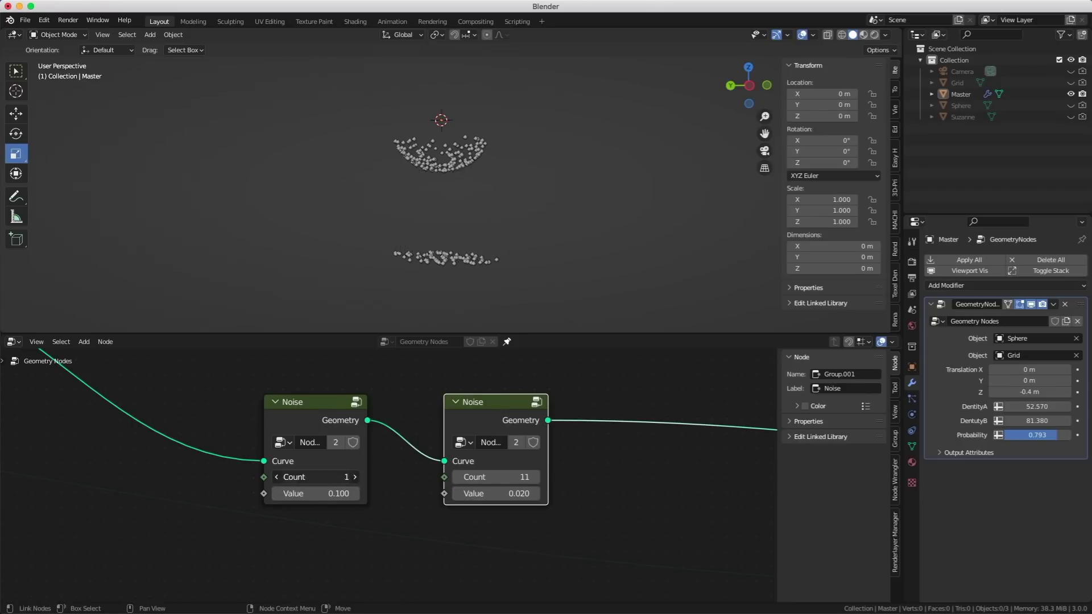
pyautogui.click(516, 443)
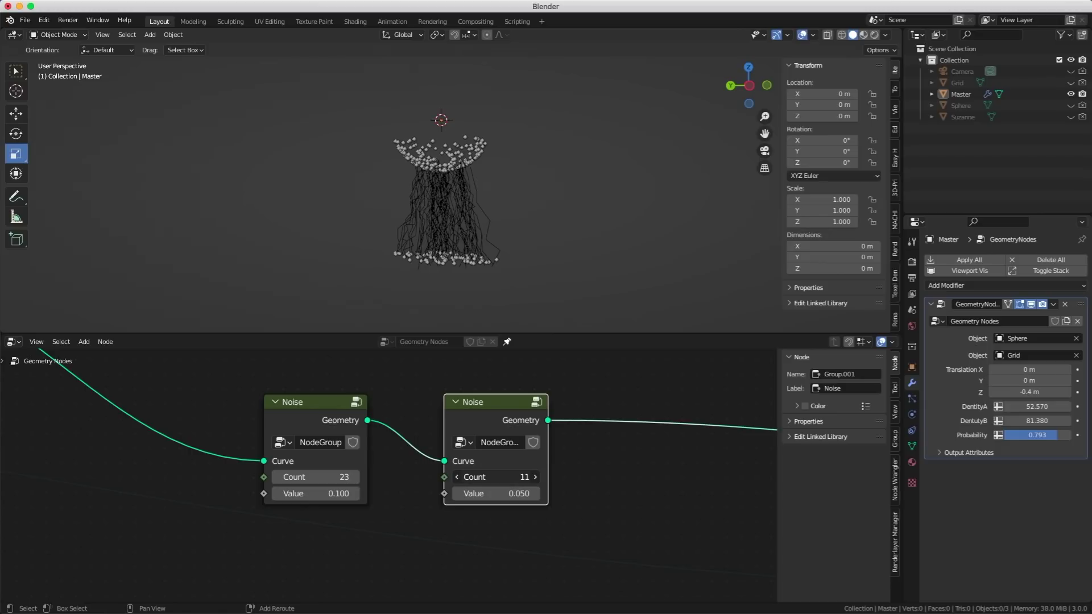
pyautogui.moveTo(495, 477)
pyautogui.mouseDown()
pyautogui.moveTo(509, 476)
pyautogui.moveTo(492, 476)
pyautogui.mouseUp()
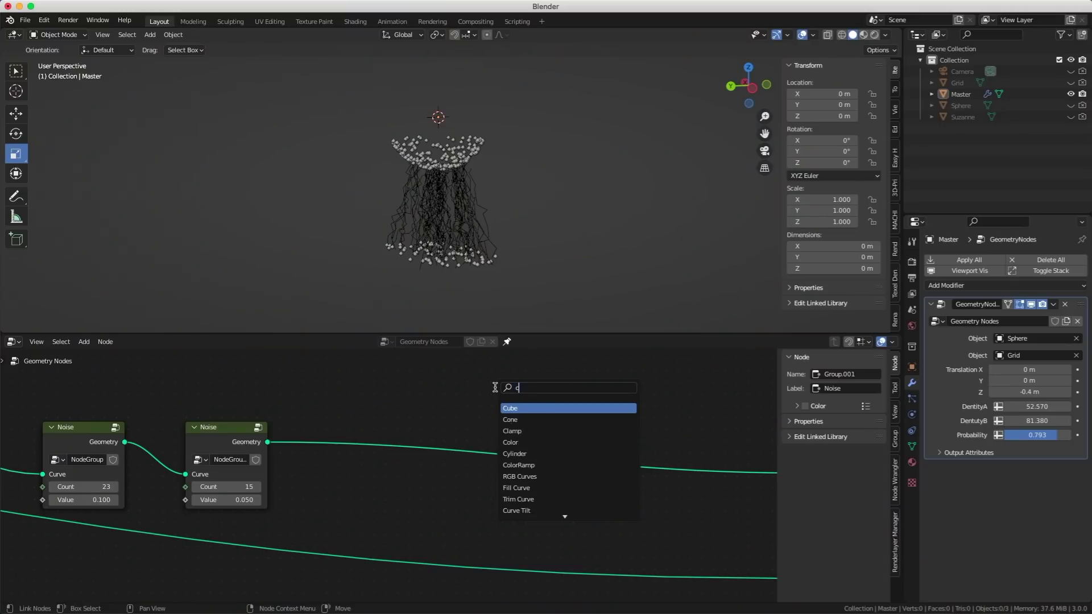
# - Add a Curve to Mesh node into the link after the second Noise node
pyautogui.write('urve')
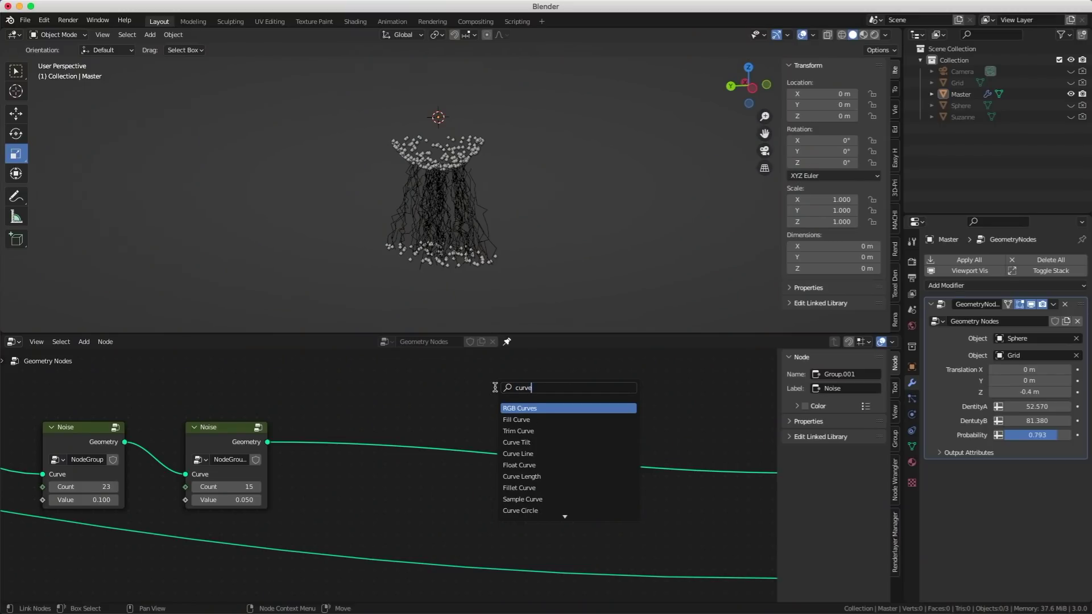
pyautogui.write(' t')
pyautogui.press('Down')
pyautogui.press('Down')
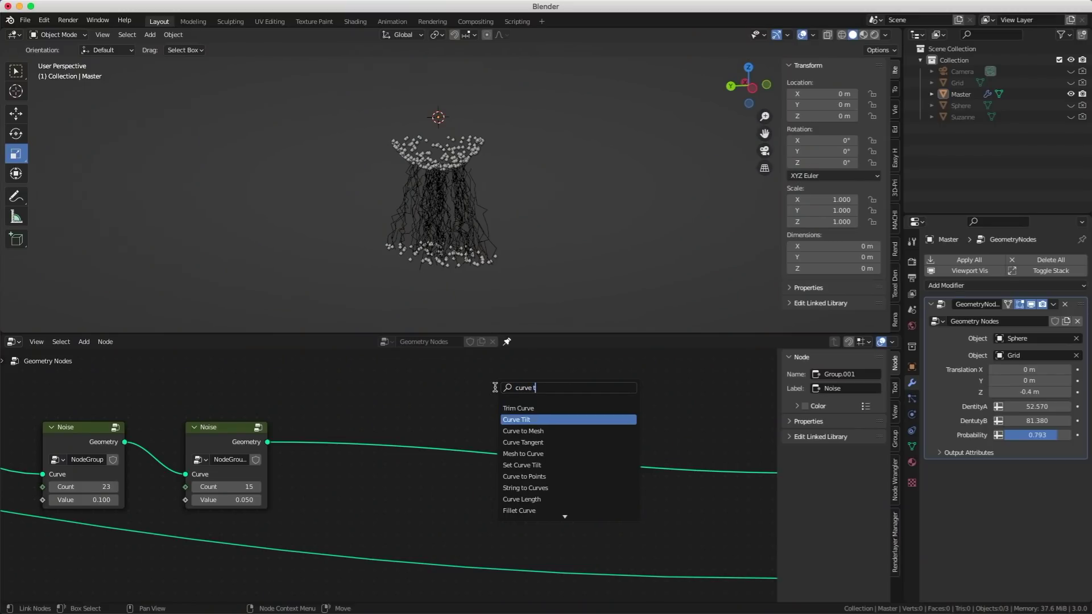
pyautogui.press('Return')
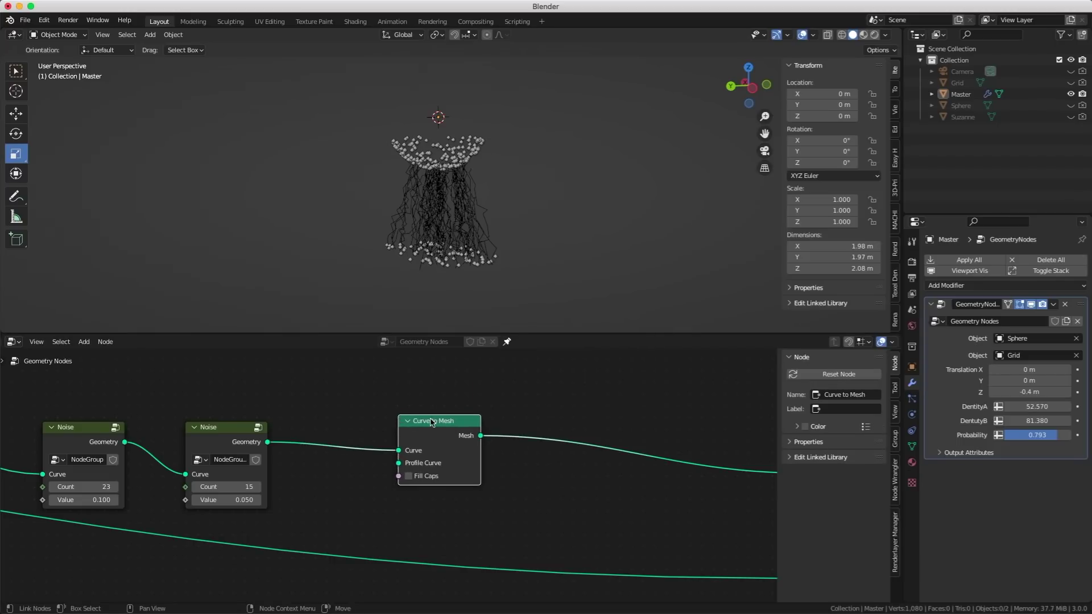
pyautogui.click(427, 416)
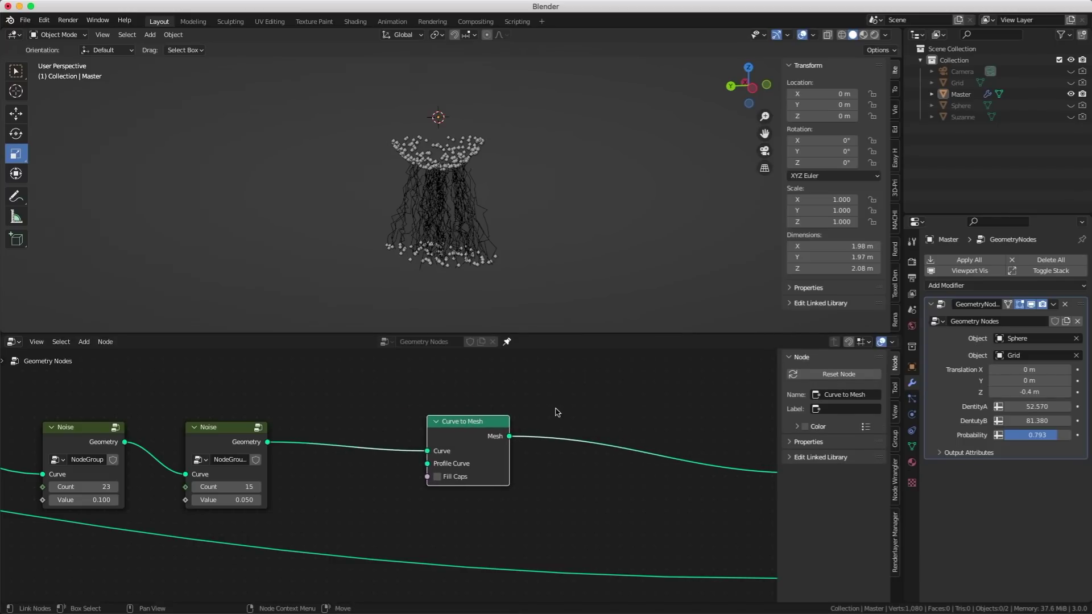
# - Add a Curve Circle node and connect its Curve output to the Profile Curve input of Curve to Mesh
pyautogui.moveTo(516, 531); pyautogui.dragTo(570, 477, button='middle')
pyautogui.hotkey('shift', 'a')
pyautogui.write('scirce')
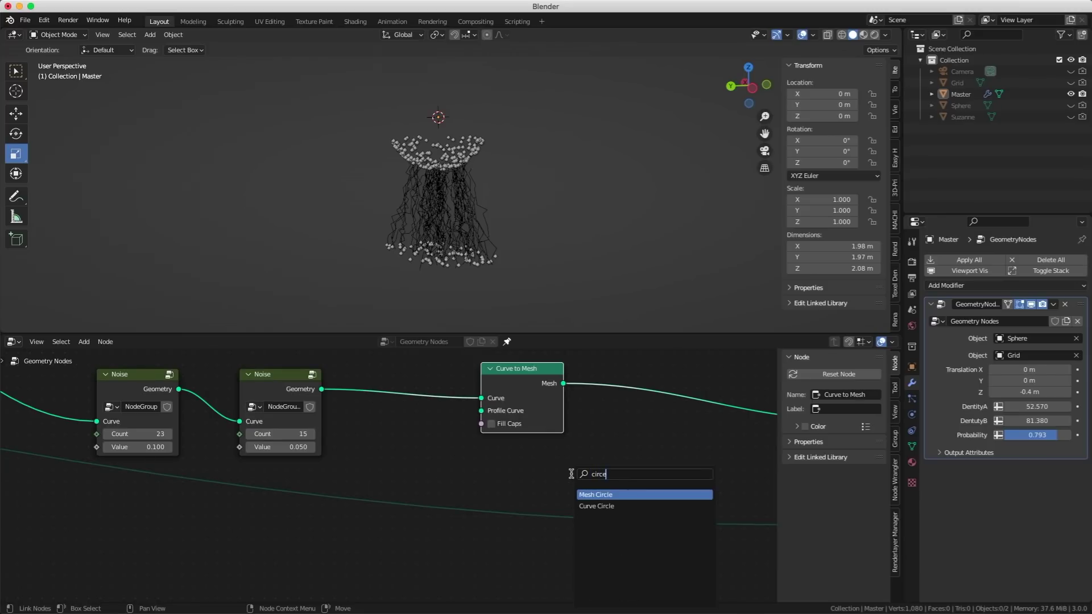
pyautogui.press('Down')
pyautogui.press('Return')
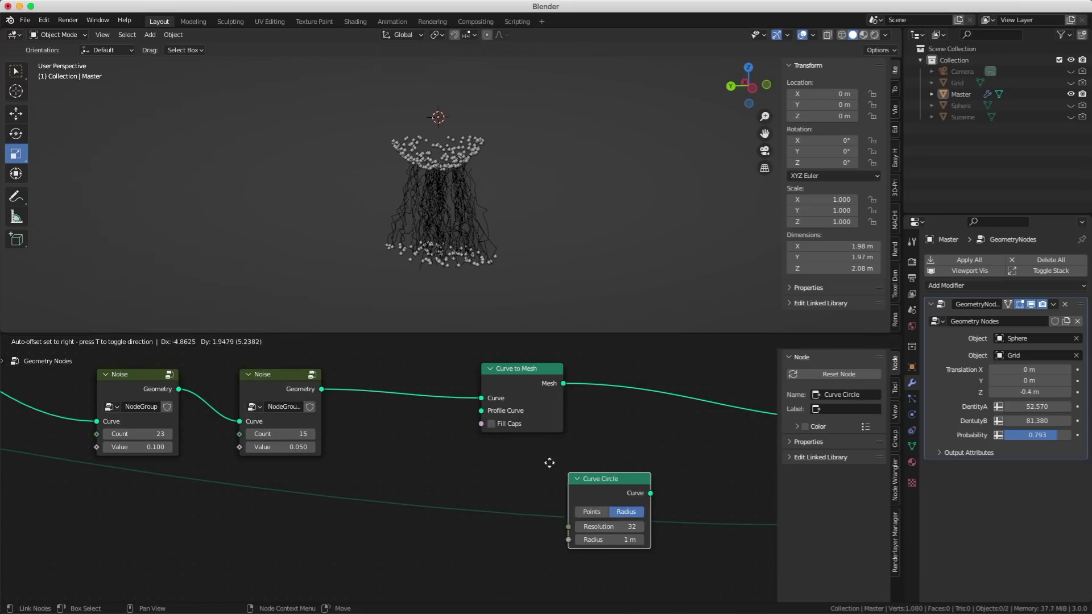
pyautogui.click(405, 420)
pyautogui.moveTo(437, 434); pyautogui.dragTo(484, 413)
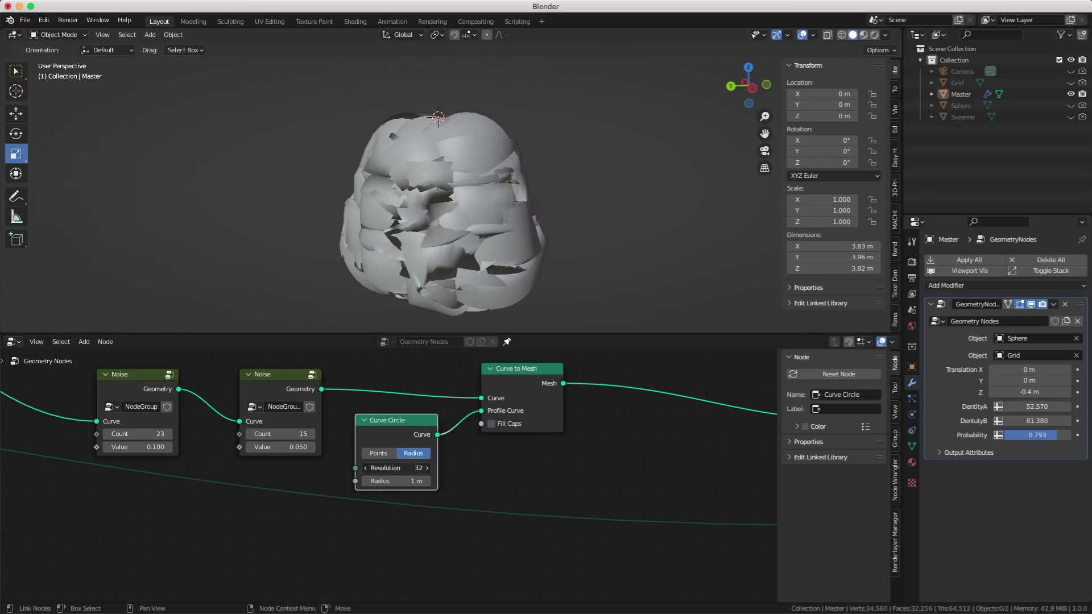
# - Set the Curve Circle's Resolution to 8 and its Radius to 0.01 m
pyautogui.write('8')
pyautogui.press('Return')
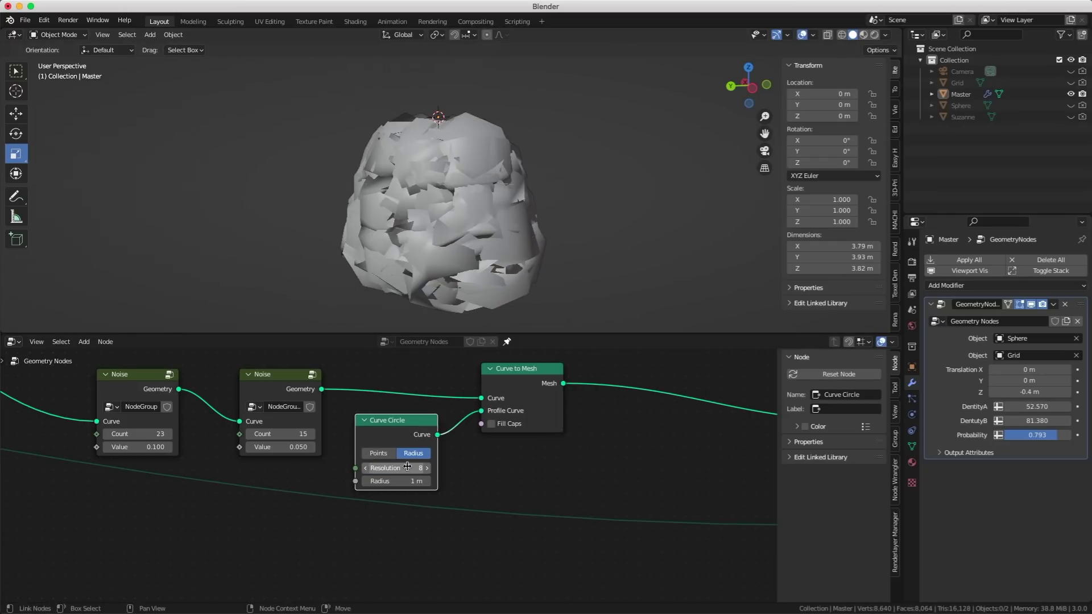
pyautogui.moveTo(397, 481); pyautogui.dragTo(368, 482)
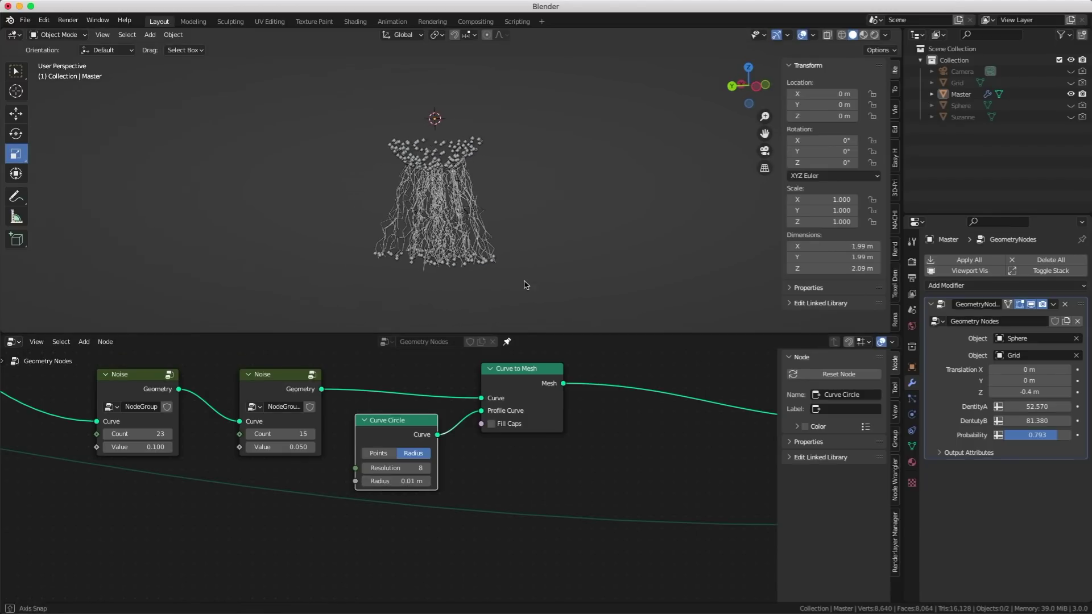
# - Move the Curve to Mesh and Curve Circle nodes farther from the second Noise node to free space between them
pyautogui.scroll(5, 567, 285)
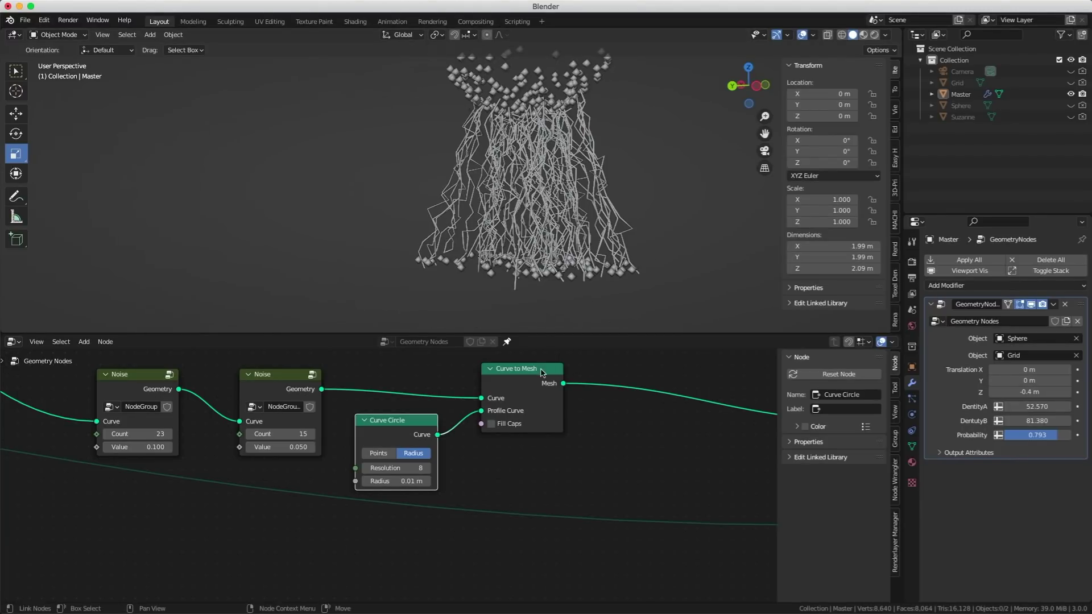
pyautogui.moveTo(542, 372); pyautogui.dragTo(670, 352)
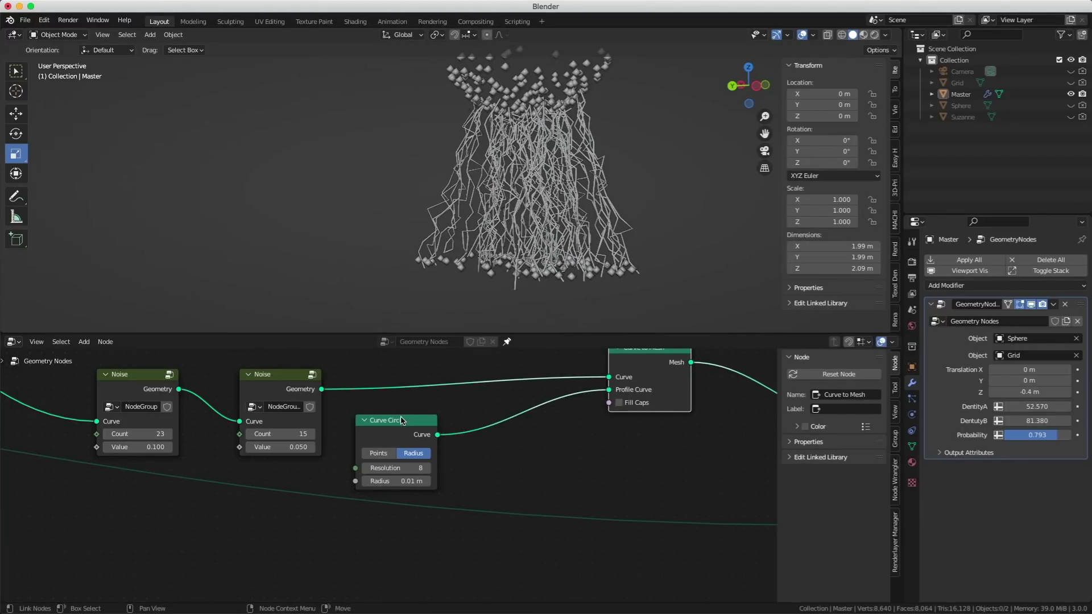
pyautogui.moveTo(401, 420); pyautogui.dragTo(535, 428)
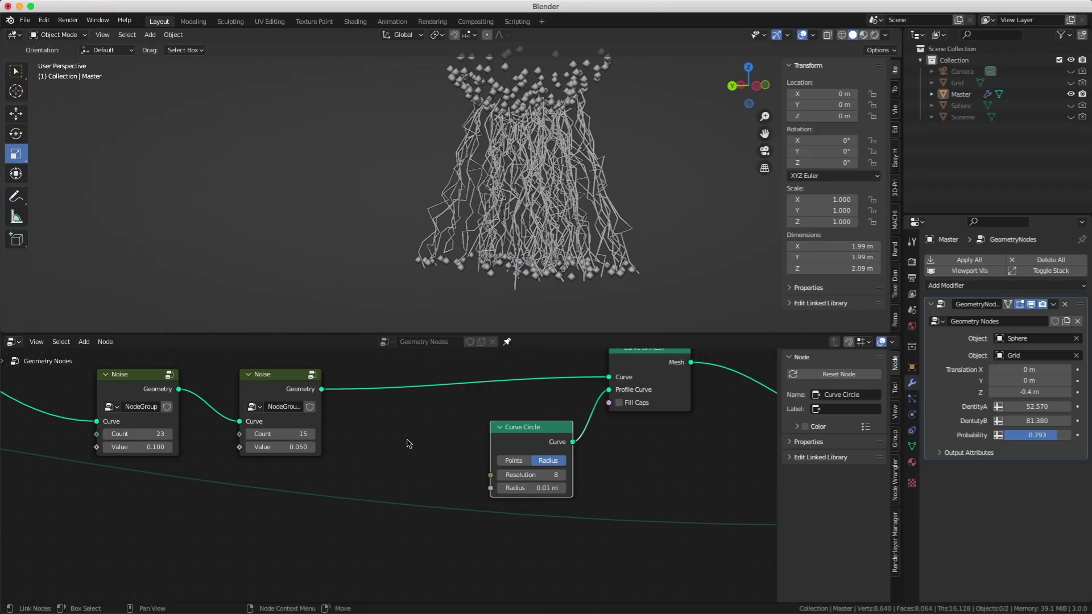
# - Insert a Set Curve Radius node into the link between the second Noise node and Curve to Mesh
pyautogui.hotkey('shift', 'a')
pyautogui.write('s')
pyautogui.write('set')
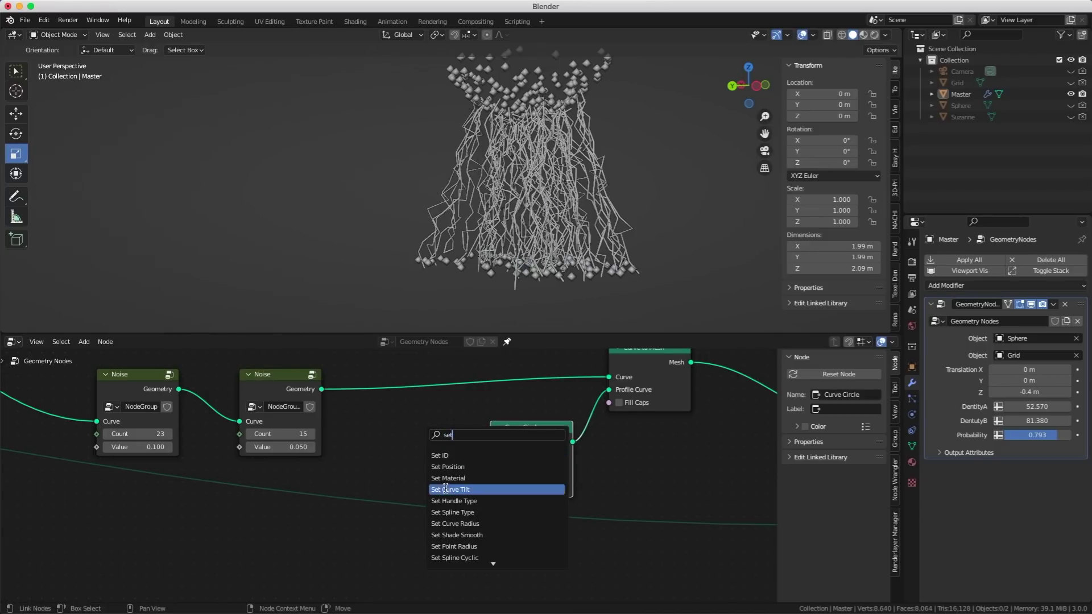
pyautogui.click(476, 523)
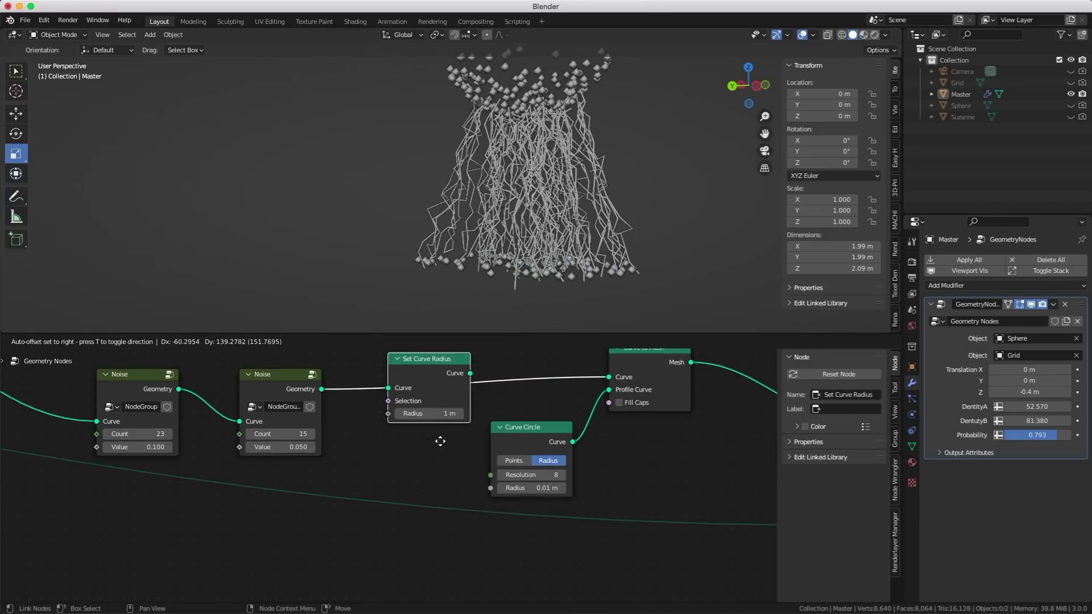
pyautogui.click(448, 451)
# - Add a Map Range node below Set Curve Radius and connect its Result to the Radius input
pyautogui.moveTo(428, 461); pyautogui.dragTo(546, 446, button='middle')
pyautogui.hotkey('shift', 'a')
pyautogui.write('s')
pyautogui.write('map')
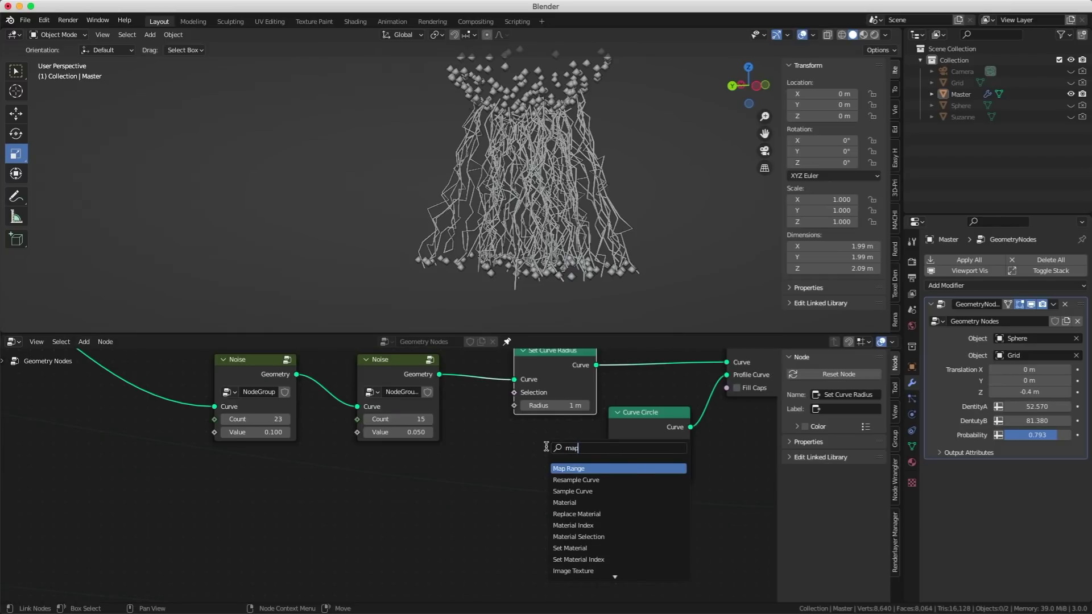
pyautogui.press('Return')
pyautogui.click(471, 446)
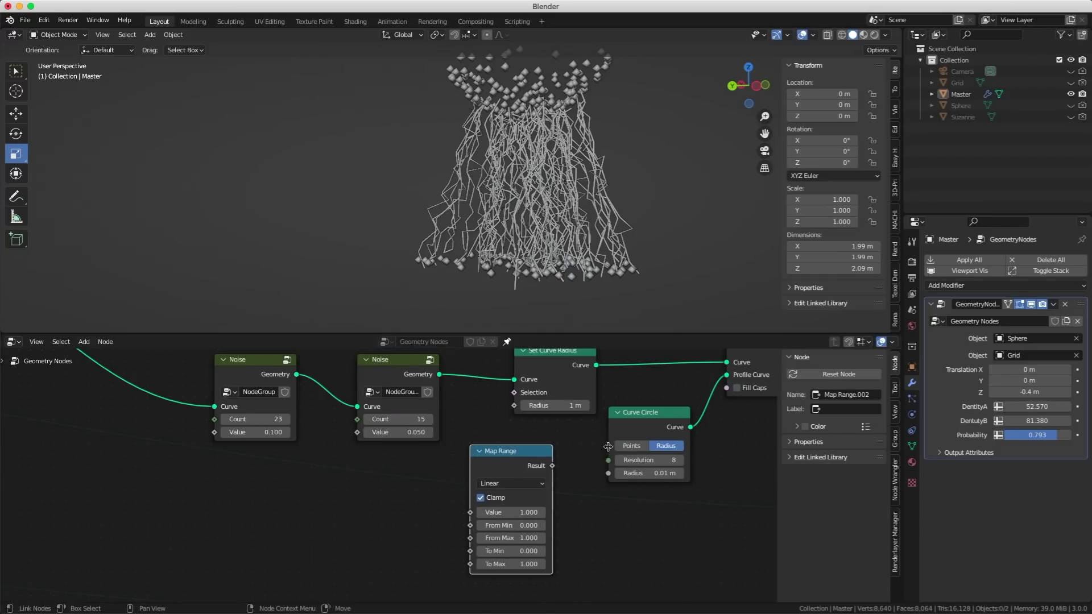
pyautogui.moveTo(555, 465); pyautogui.dragTo(514, 405)
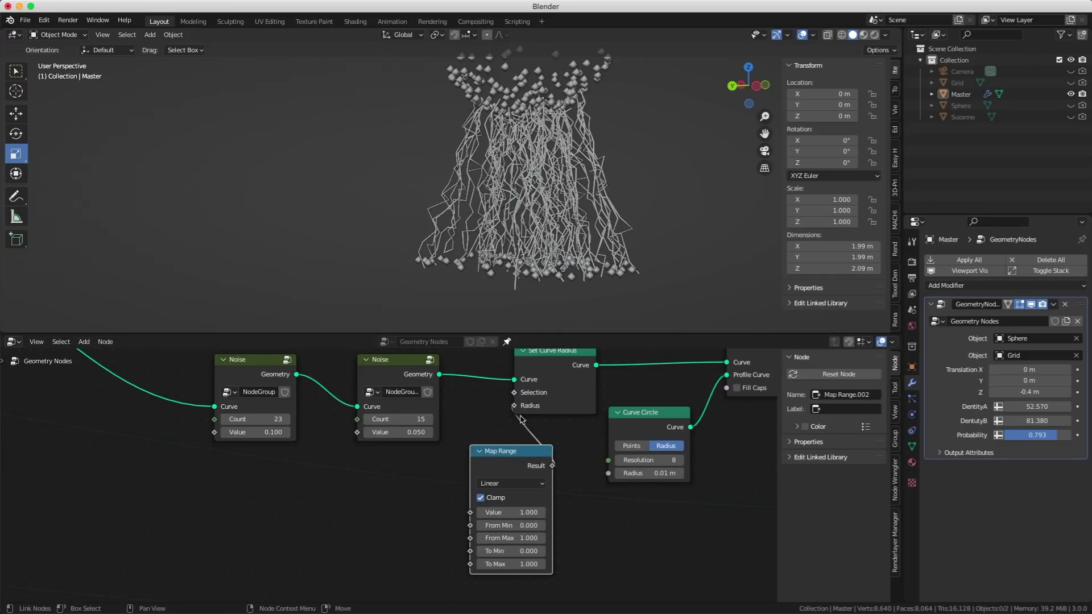
# - Try the new Map Range node with Value 0.7, From Max 1.8, To Min -0.2 and To Max 4.9
pyautogui.click(502, 563)
pyautogui.write('2.4')
pyautogui.press('Return')
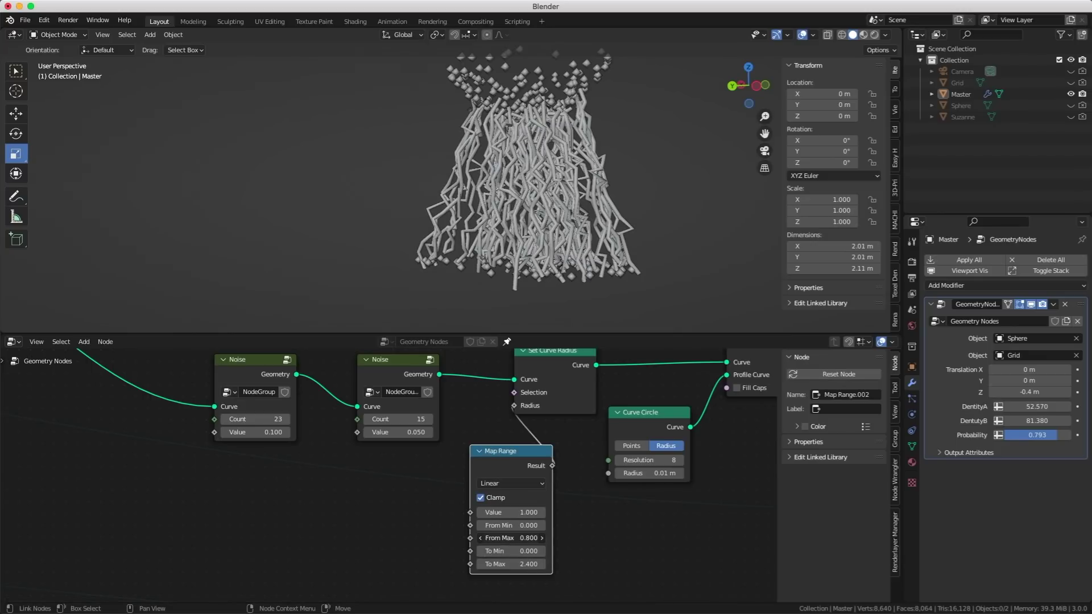
pyautogui.moveTo(519, 538); pyautogui.dragTo(525, 538)
pyautogui.moveTo(519, 551); pyautogui.dragTo(508, 551)
pyautogui.moveTo(522, 513); pyautogui.dragTo(580, 538)
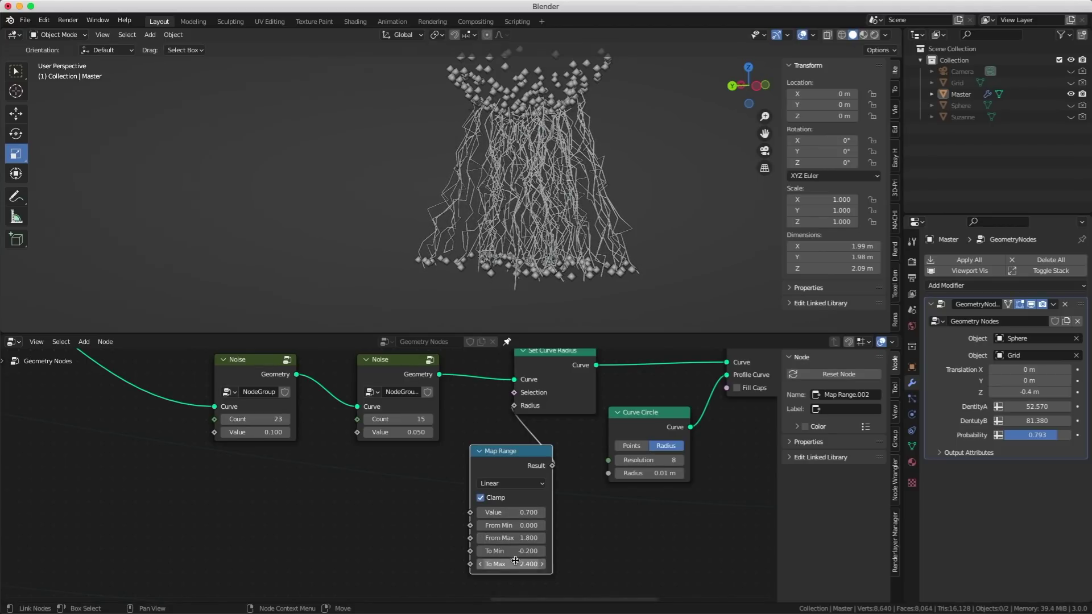
pyautogui.moveTo(515, 561); pyautogui.dragTo(561, 561)
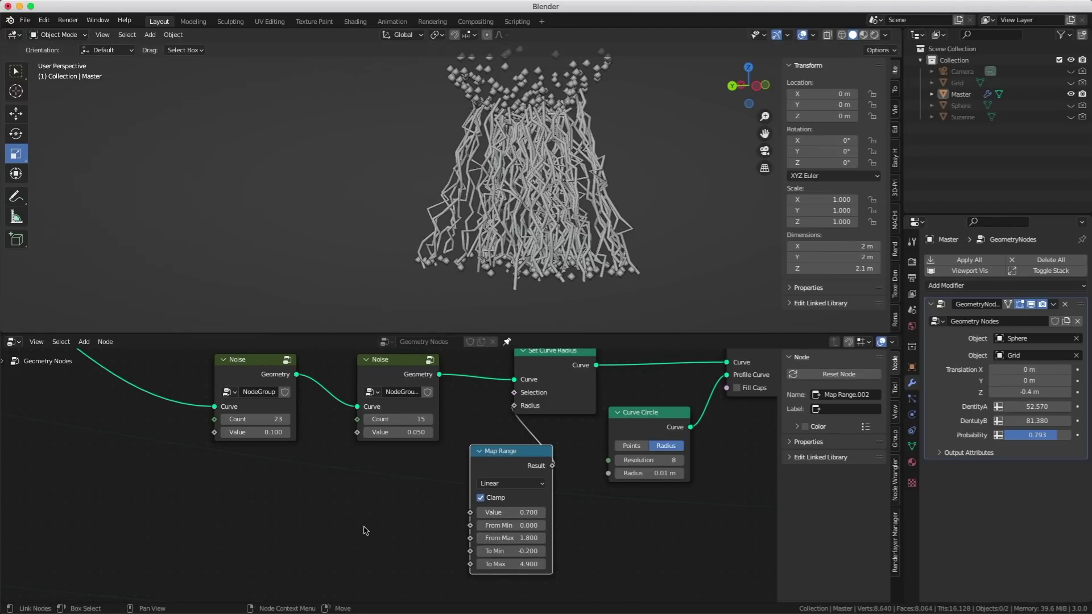
# - Add a Curve Parameter node and connect its Factor output to the Value input of the new Map Range node
pyautogui.hotkey('shift', 'a')
pyautogui.write('curve p')
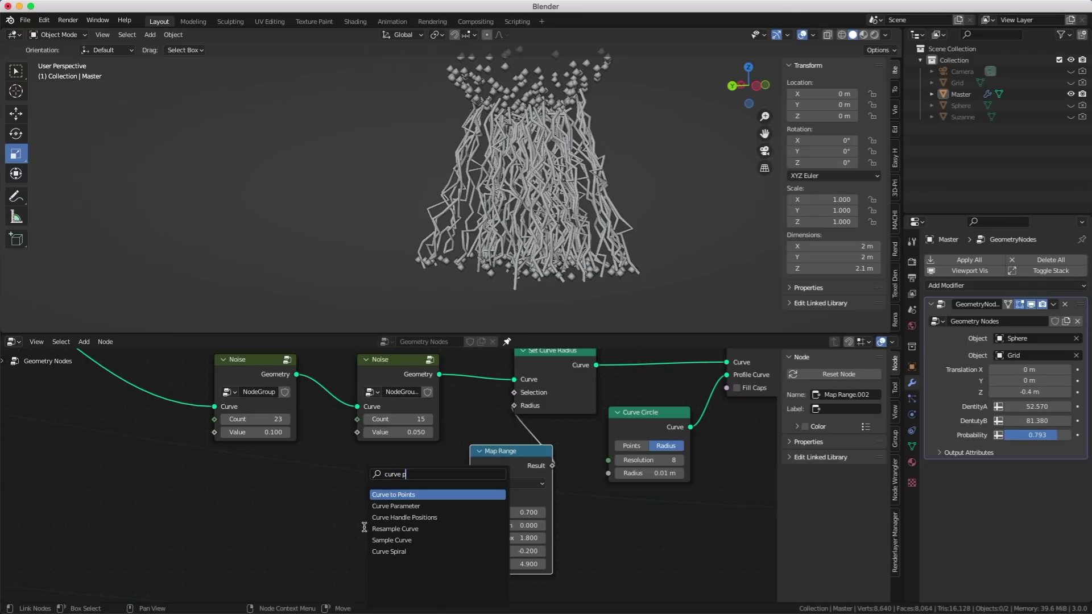
pyautogui.press('Down')
pyautogui.press('Return')
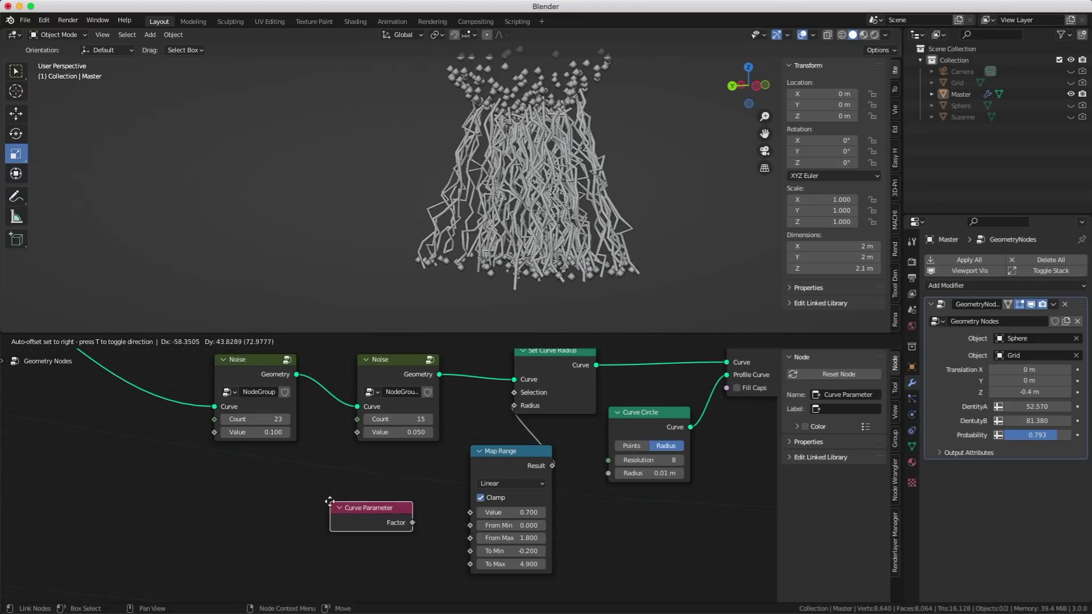
pyautogui.click(332, 503)
pyautogui.moveTo(414, 522); pyautogui.dragTo(470, 513)
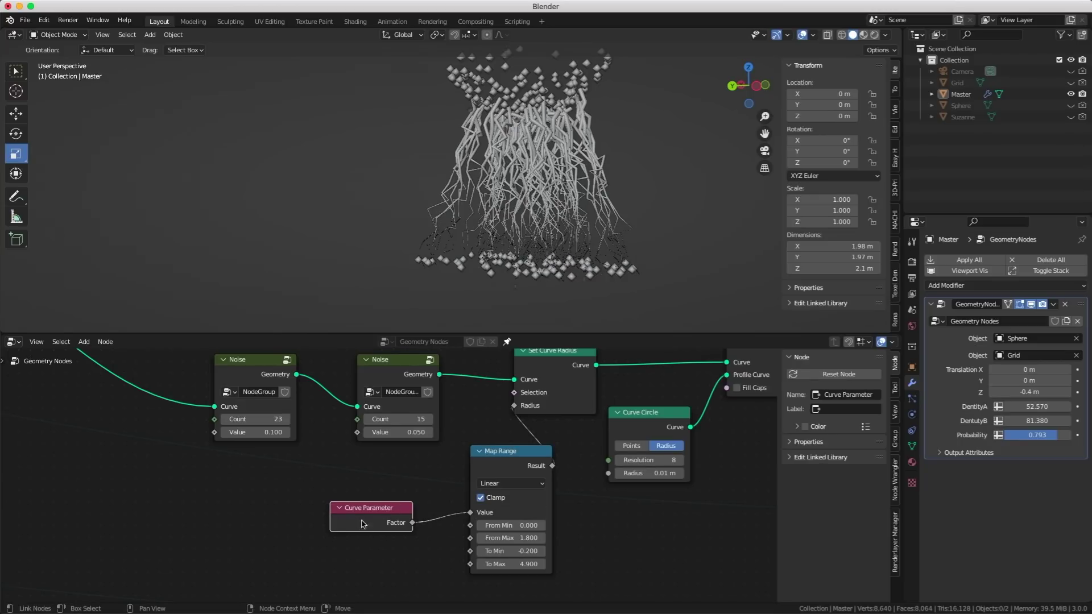
# - Set the Map Range to From Min 0.2, From Max 8.7, To Min 1.5 and To Max -8.2
pyautogui.moveTo(512, 563); pyautogui.dragTo(560, 537)
pyautogui.moveTo(515, 525)
pyautogui.mouseDown()
pyautogui.moveTo(528, 525)
pyautogui.moveTo(488, 525)
pyautogui.moveTo(490, 551)
pyautogui.moveTo(558, 525)
pyautogui.moveTo(504, 537)
pyautogui.mouseUp()
pyautogui.moveTo(511, 564); pyautogui.dragTo(597, 538)
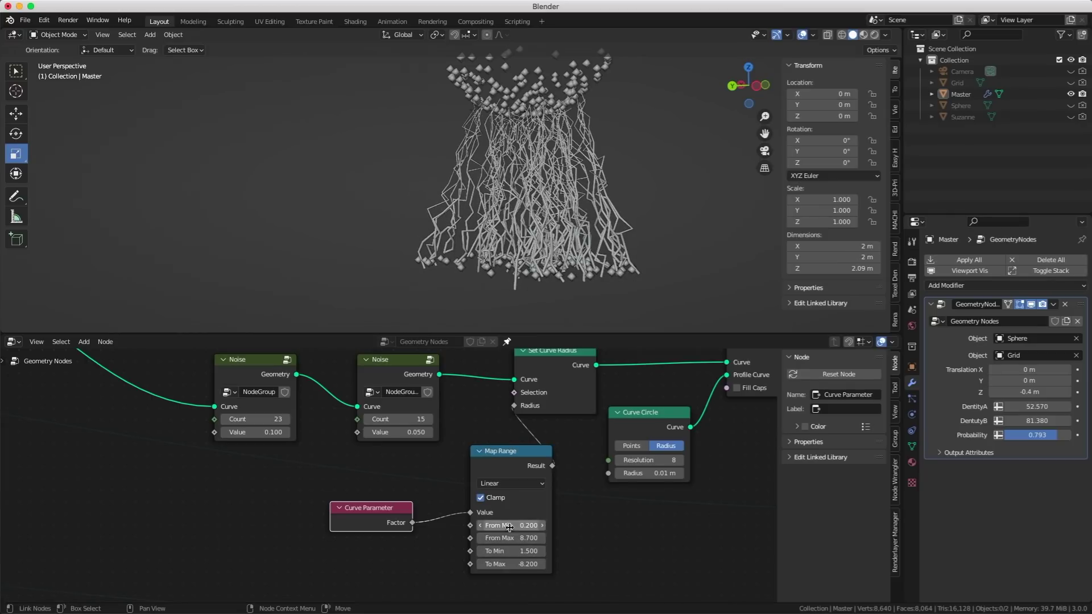
pyautogui.moveTo(506, 526); pyautogui.dragTo(478, 526)
pyautogui.moveTo(478, 526); pyautogui.dragTo(505, 526)
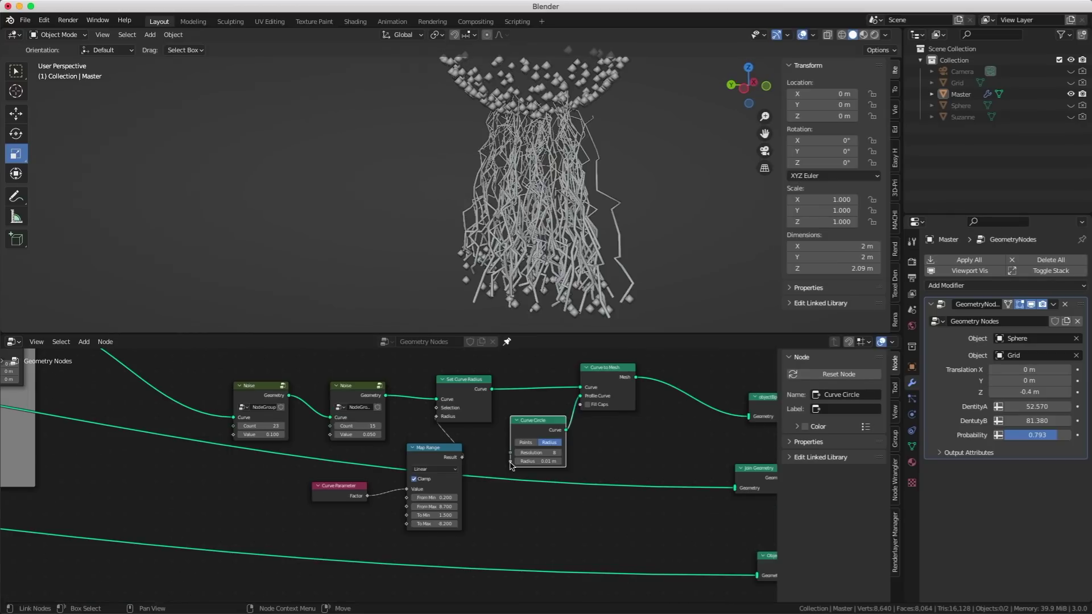
# - Expose the Curve Circle's Radius as a new modifier input by linking it to the Group Input node
pyautogui.moveTo(510, 461); pyautogui.dragTo(120, 422)
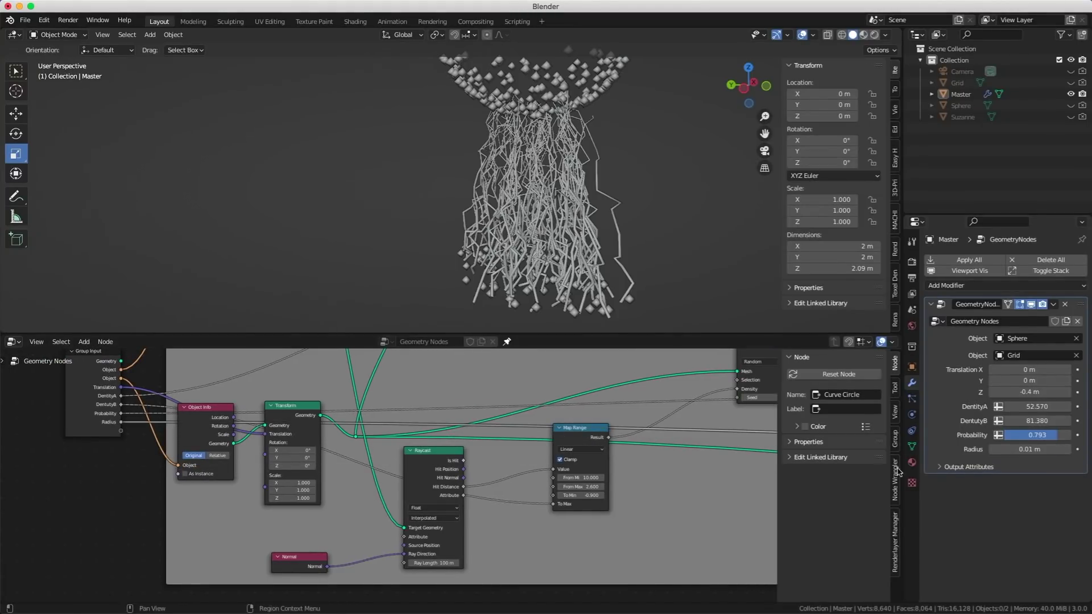
# - Frame the curve radius, Map Range, Curve Parameter, Curve Circle and Curve to Mesh nodes with the label GeoGenerator
pyautogui.scroll(-6, 670, 472)
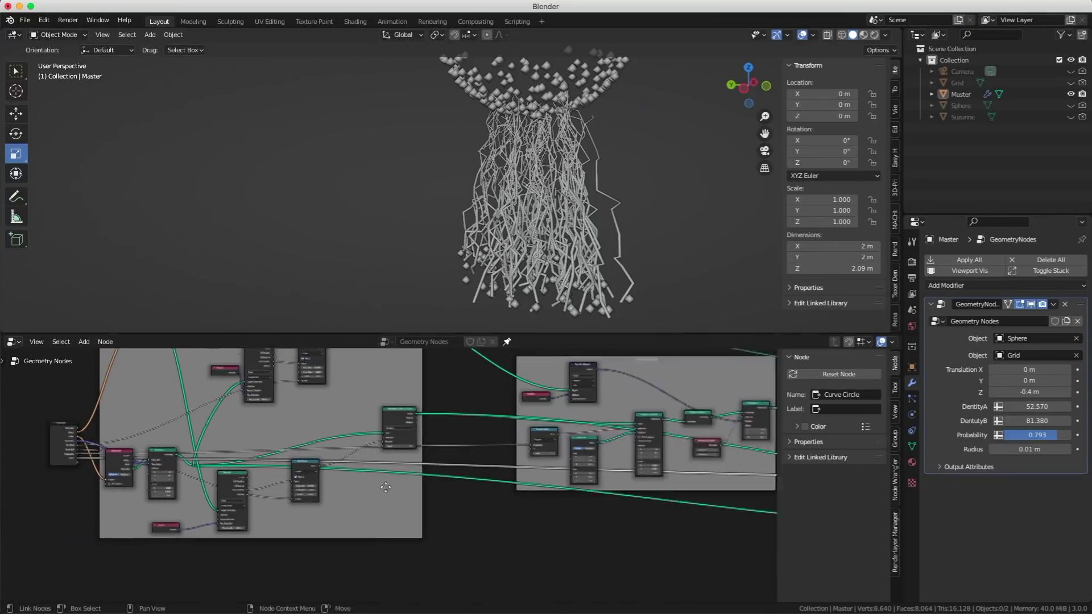
pyautogui.moveTo(391, 485); pyautogui.dragTo(267, 460, button='middle')
pyautogui.moveTo(455, 412); pyautogui.dragTo(674, 536)
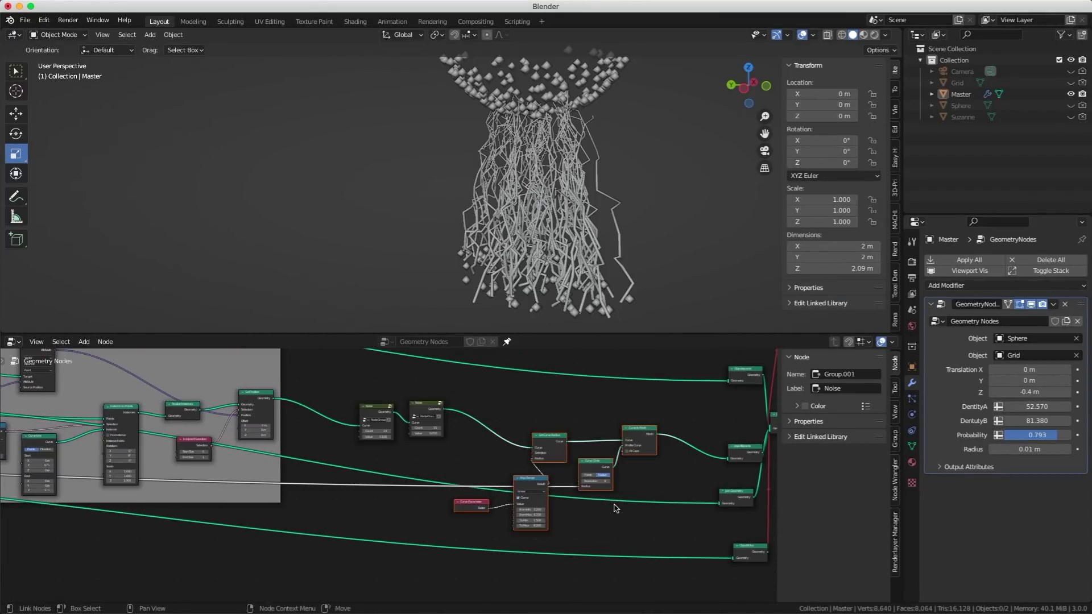
pyautogui.hotkey('shift', 'p')
pyautogui.moveTo(614, 511); pyautogui.dragTo(639, 499)
pyautogui.click(836, 409)
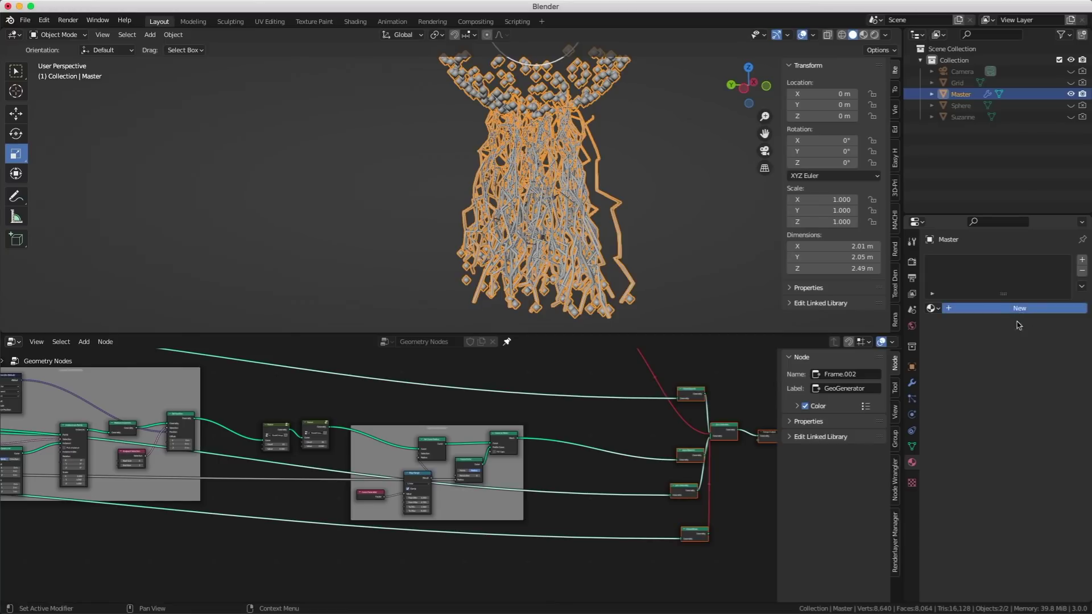
# - Create a new material on Master with a blue Emission surface and name it sparks
pyautogui.click(1018, 311)
pyautogui.click(1012, 380)
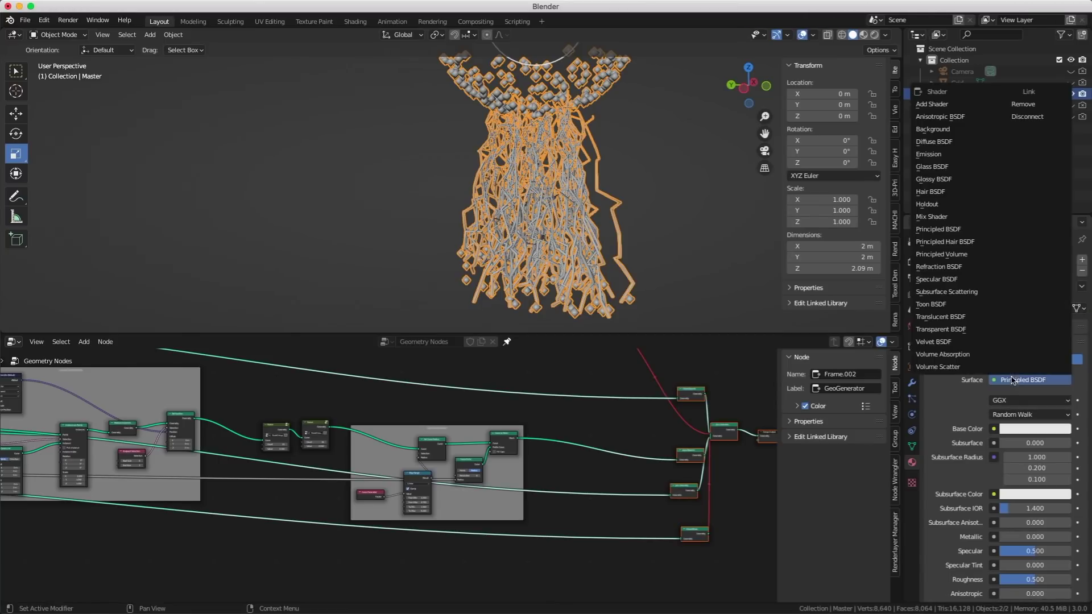
pyautogui.click(938, 155)
pyautogui.click(1031, 405)
pyautogui.click(1038, 263)
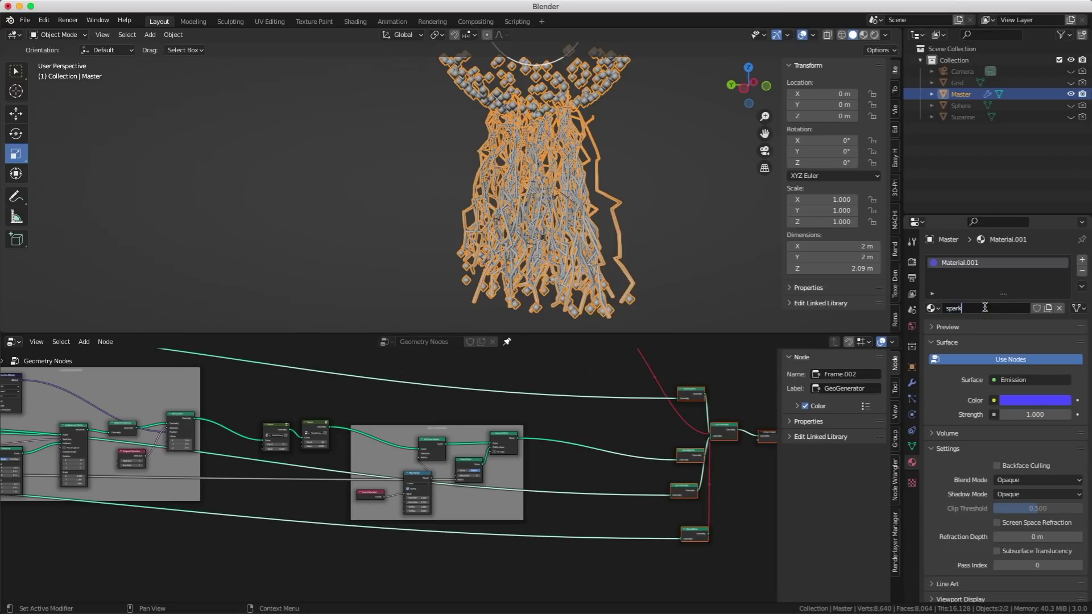
# - Insert a Set Material node after Curve to Mesh and assign the sparks material to it
pyautogui.scroll(3, 582, 431)
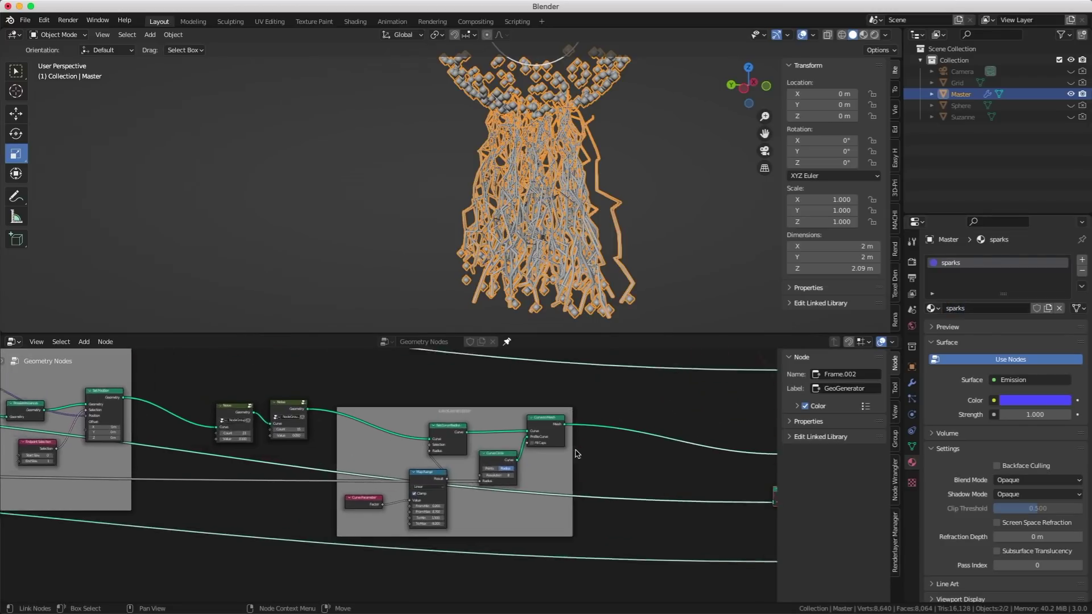
pyautogui.hotkey('shift', 'a')
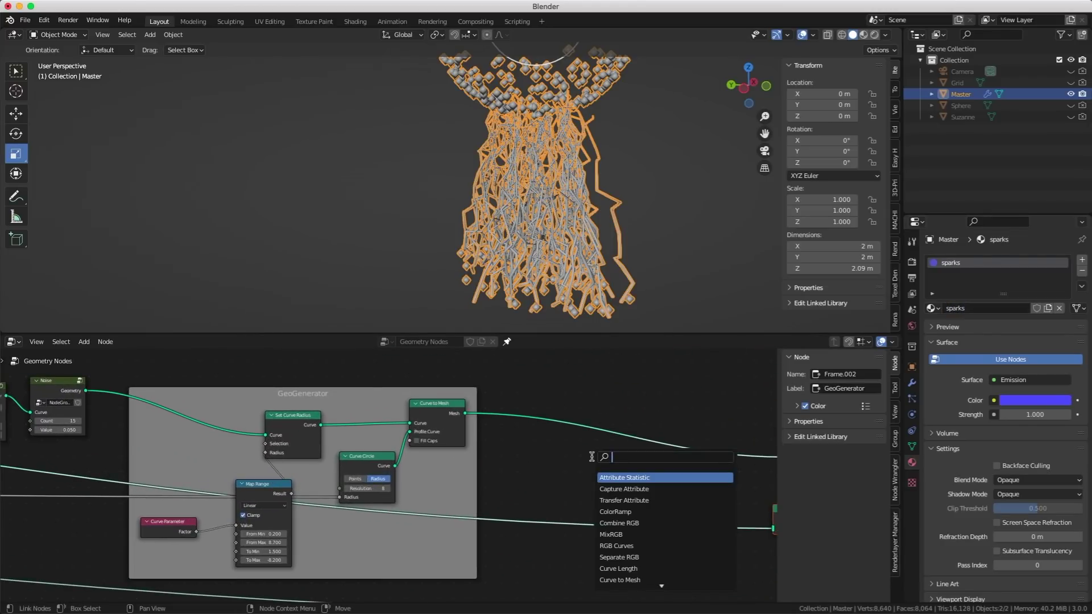
pyautogui.write('set')
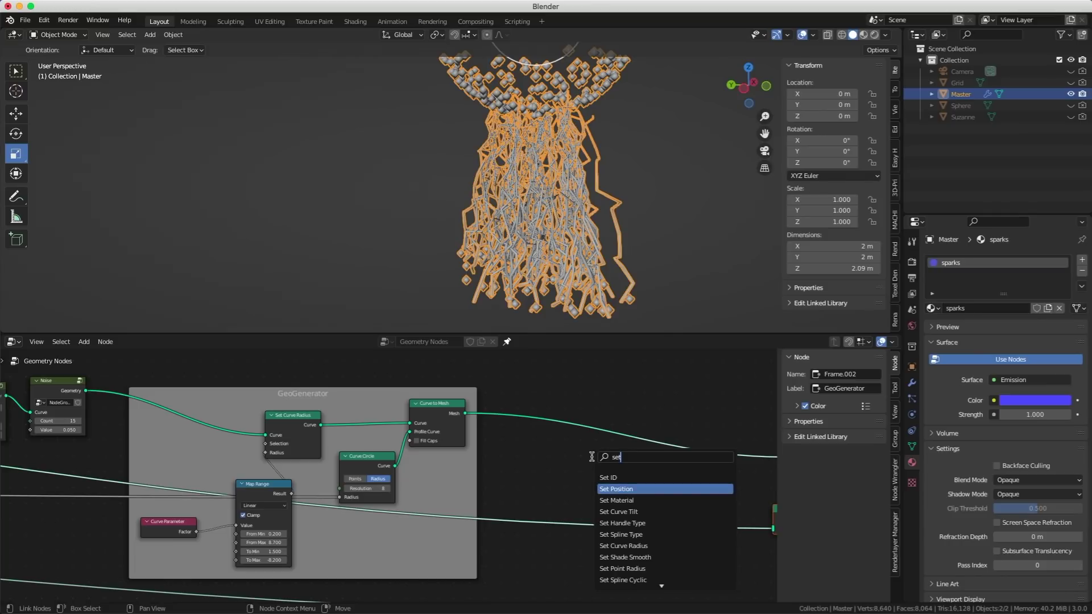
pyautogui.write(' m')
pyautogui.press('Return')
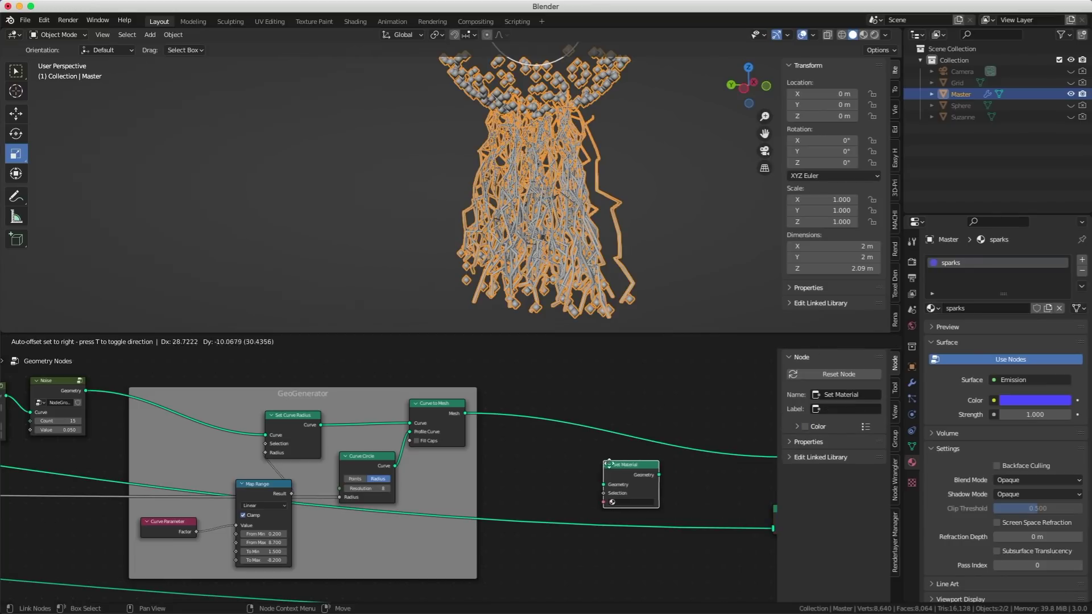
pyautogui.click(578, 414)
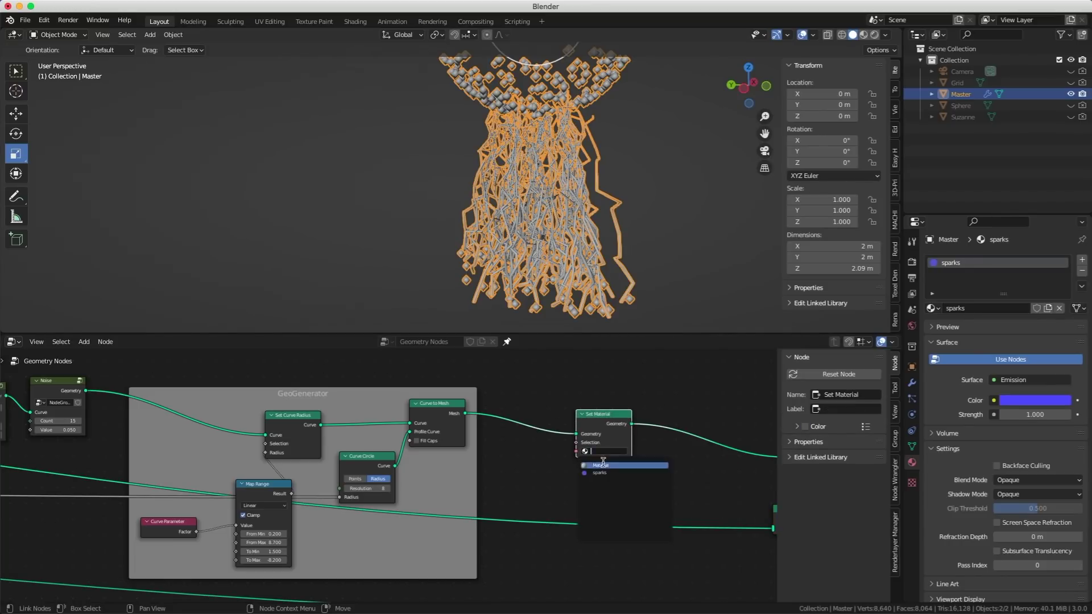
pyautogui.click(600, 473)
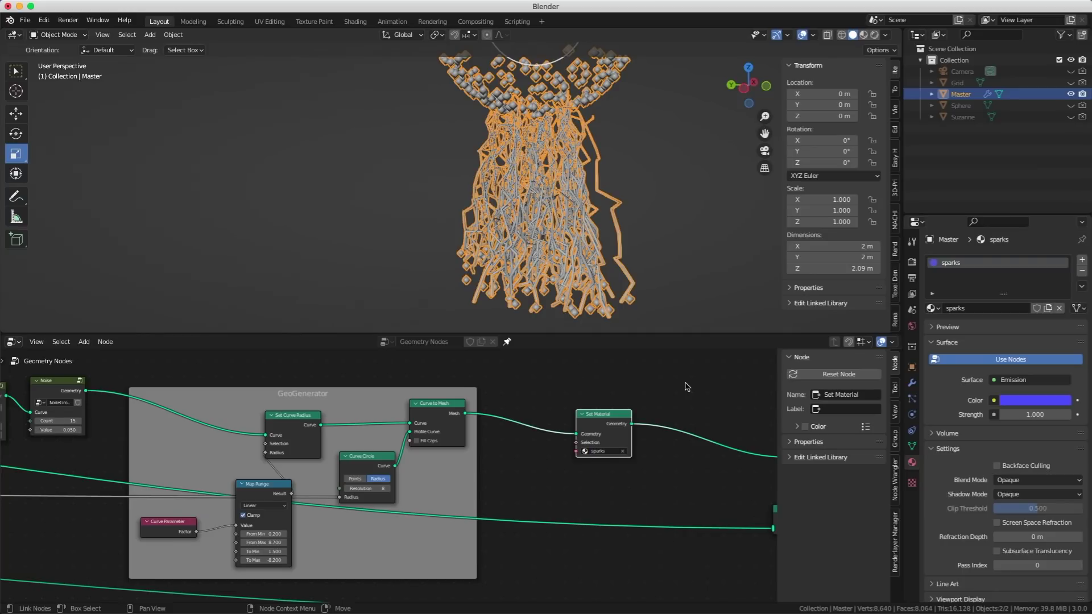
# - Mute the link from ObjectApoints to the final Join Geometry node and move ObjectApoints farther from it
pyautogui.scroll(-4, 687, 385)
pyautogui.moveTo(700, 398); pyautogui.dragTo(573, 436, button='middle')
pyautogui.scroll(3, 572, 437)
pyautogui.moveTo(620, 371); pyautogui.dragTo(607, 371)
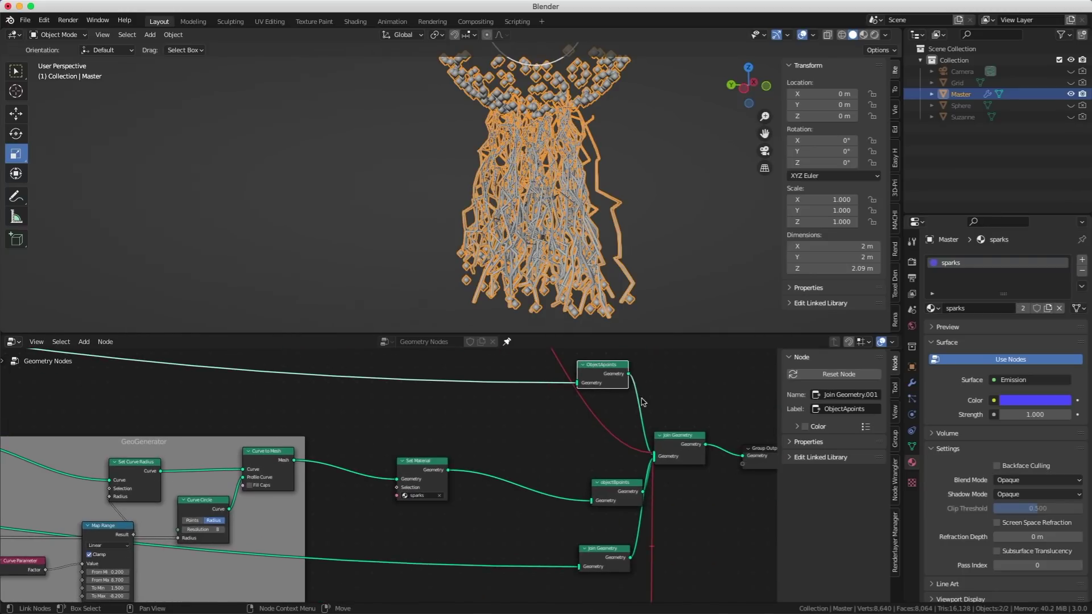
pyautogui.keyDown('ctrl'); pyautogui.keyDown('alt'); pyautogui.moveTo(627, 421); pyautogui.dragTo(624, 424, button='right'); pyautogui.keyUp('alt'); pyautogui.keyUp('ctrl')
pyautogui.press('g')
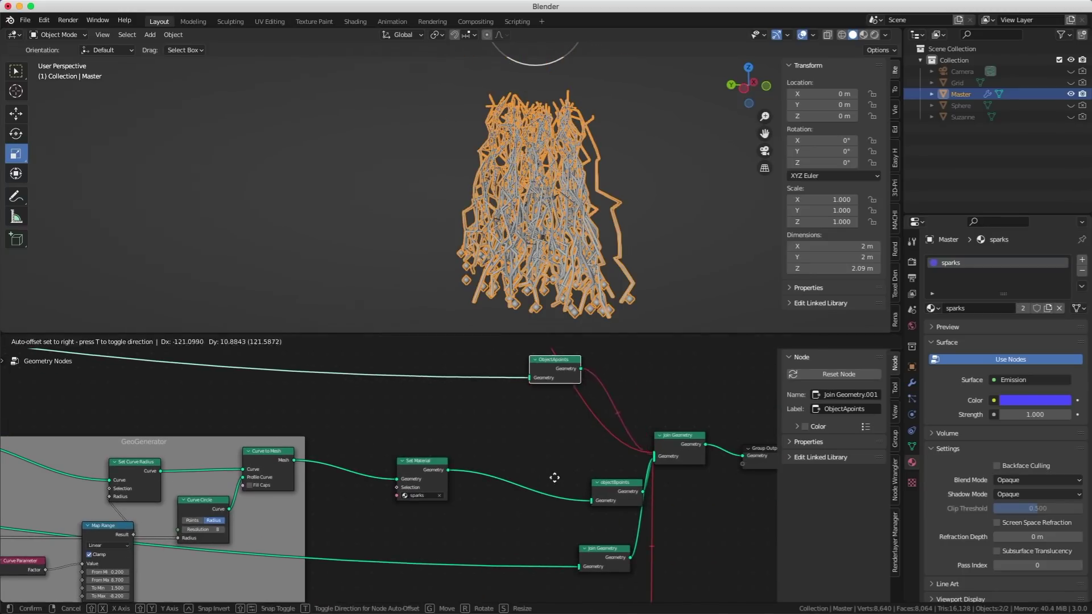
pyautogui.click(586, 476)
# - Move objectBpoints away from the final Join Geometry, mute the lower Join Geometry's link, and keep the tube, sphere and grid links unmuted
pyautogui.moveTo(612, 483); pyautogui.dragTo(549, 476)
pyautogui.moveTo(612, 463)
pyautogui.keyDown('ctrl'); pyautogui.keyDown('alt'); pyautogui.mouseDown(button='right')
pyautogui.moveTo(603, 520)
pyautogui.moveTo(623, 565)
pyautogui.mouseUp(button='right'); pyautogui.keyUp('alt'); pyautogui.keyUp('ctrl')
pyautogui.scroll(-1, 648, 499)
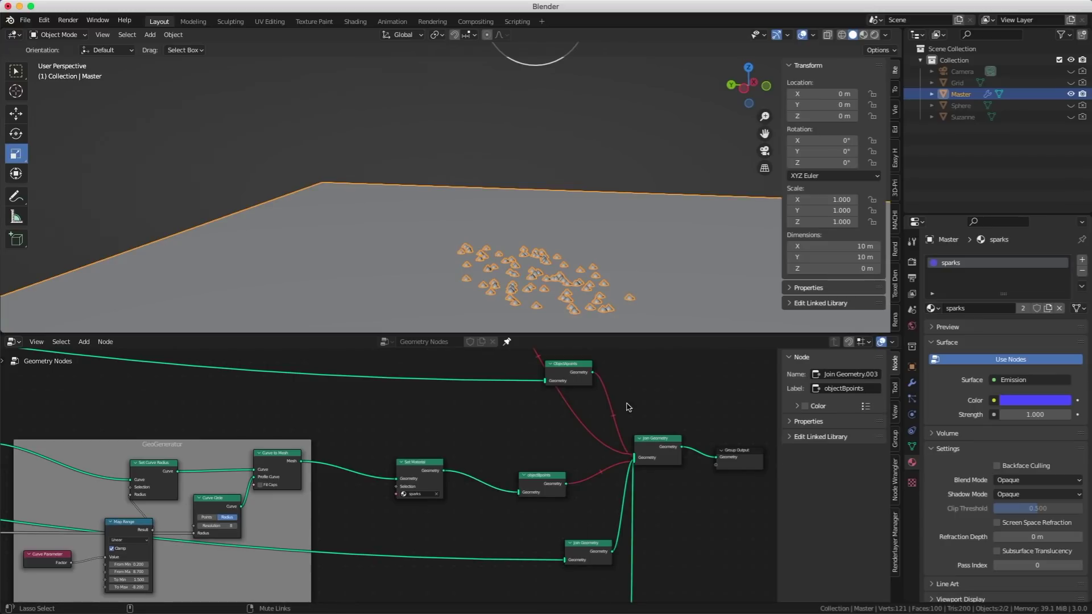
pyautogui.keyDown('ctrl'); pyautogui.keyDown('alt'); pyautogui.moveTo(587, 400); pyautogui.dragTo(560, 432, button='right'); pyautogui.keyUp('alt'); pyautogui.keyUp('ctrl')
pyautogui.keyDown('ctrl'); pyautogui.keyDown('alt'); pyautogui.moveTo(617, 516); pyautogui.dragTo(625, 528, button='right'); pyautogui.keyUp('alt'); pyautogui.keyUp('ctrl')
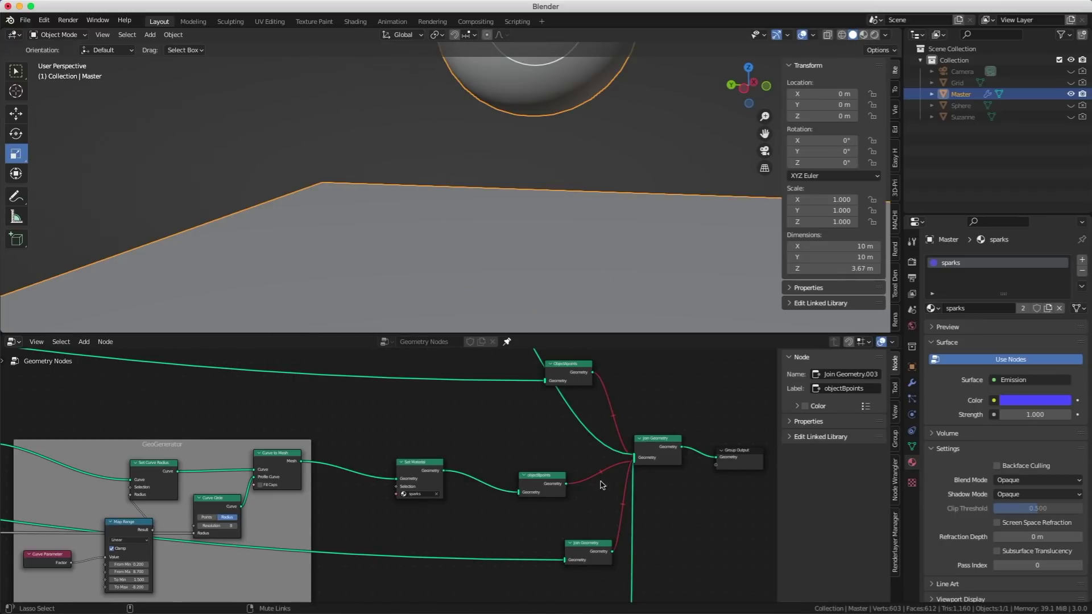
pyautogui.keyDown('ctrl'); pyautogui.keyDown('alt'); pyautogui.moveTo(602, 482); pyautogui.dragTo(604, 462, button='right'); pyautogui.keyUp('alt'); pyautogui.keyUp('ctrl')
# - Set Master's Geometry Nodes modifier Translation to Y -0.74 m and Z -0.54 m
pyautogui.scroll(-4, 642, 162)
pyautogui.click(626, 144)
pyautogui.moveTo(628, 145); pyautogui.dragTo(672, 161, button='middle')
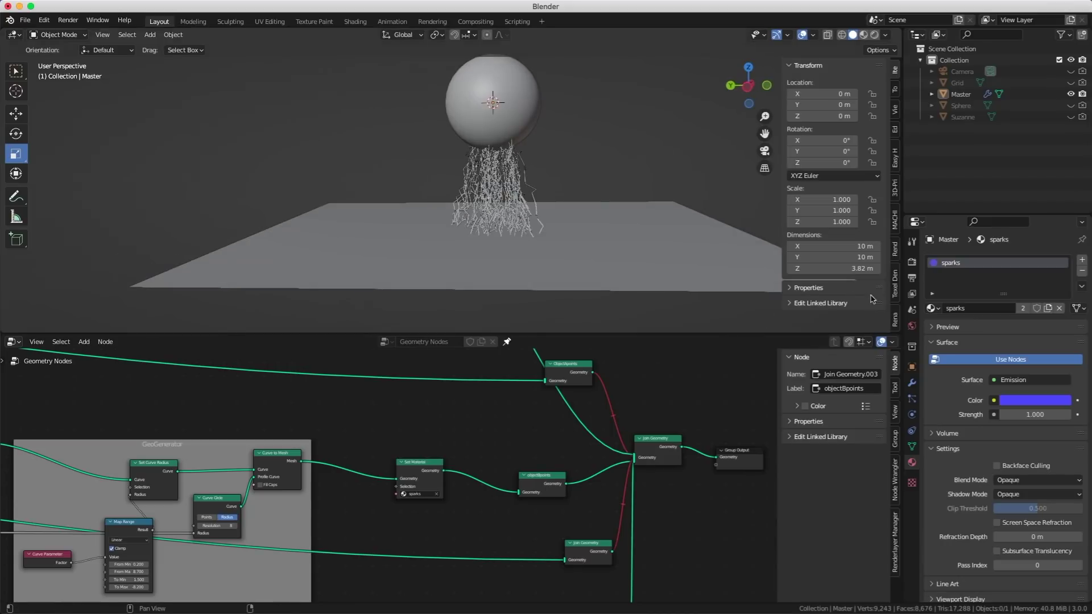
pyautogui.click(683, 233)
pyautogui.click(911, 383)
pyautogui.moveTo(1027, 391); pyautogui.dragTo(984, 381)
pyautogui.keyDown('alt'); pyautogui.moveTo(634, 227); pyautogui.dragTo(676, 233); pyautogui.keyUp('alt')
pyautogui.keyDown('alt'); pyautogui.moveTo(677, 233); pyautogui.dragTo(657, 262, button='right'); pyautogui.keyUp('alt')
pyautogui.click(931, 164)
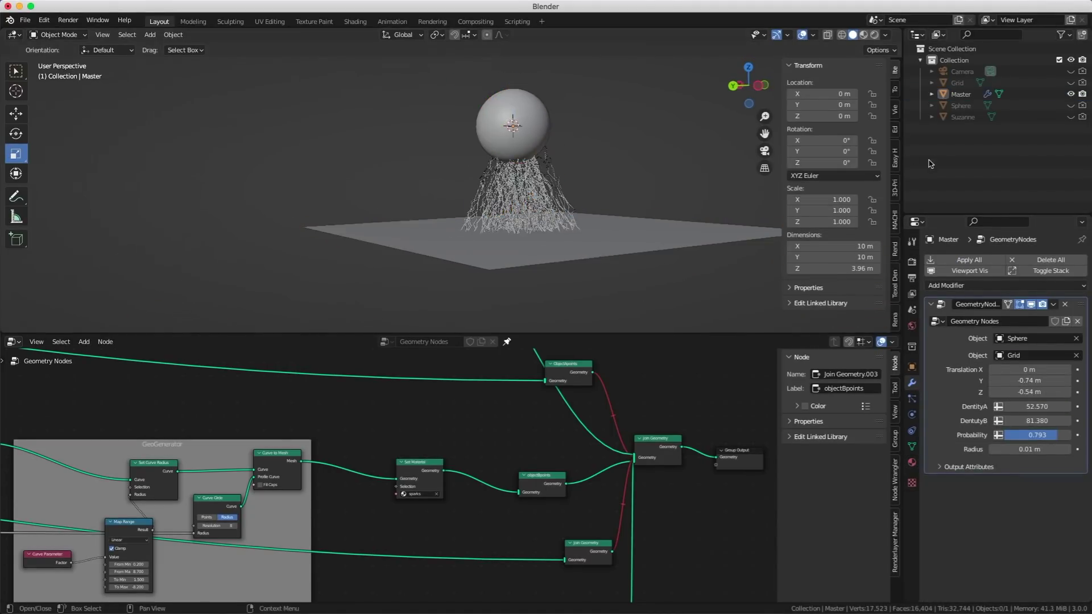
# - Set the modifier's DentityA to 43.46, DentutyB to 53.2 and Probability to 0.079
pyautogui.scroll(-2, 420, 424)
pyautogui.moveTo(420, 424); pyautogui.dragTo(682, 487, button='middle')
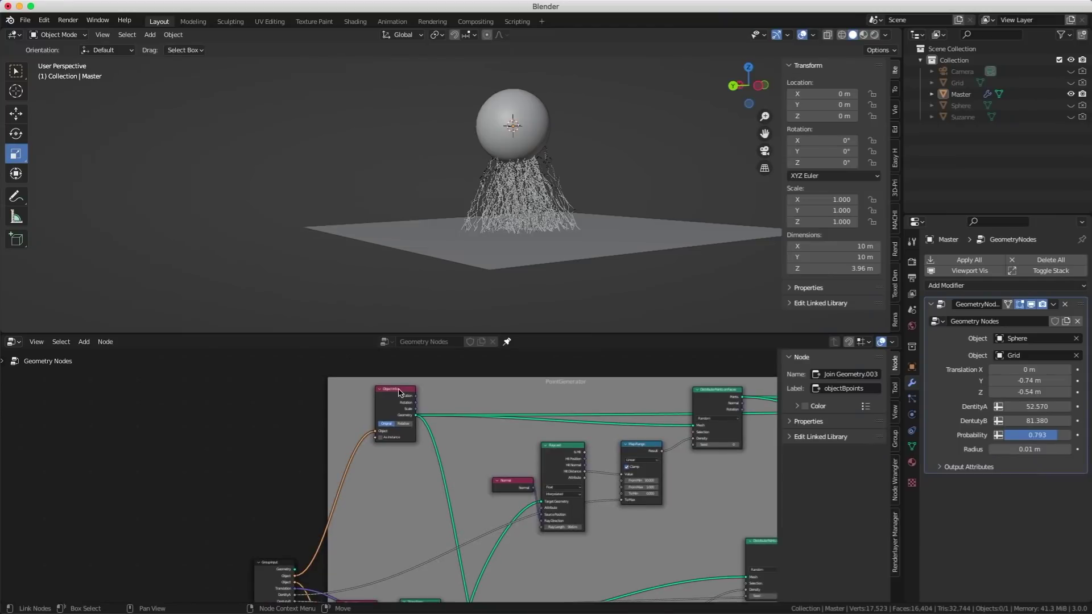
pyautogui.moveTo(1037, 406); pyautogui.dragTo(944, 434)
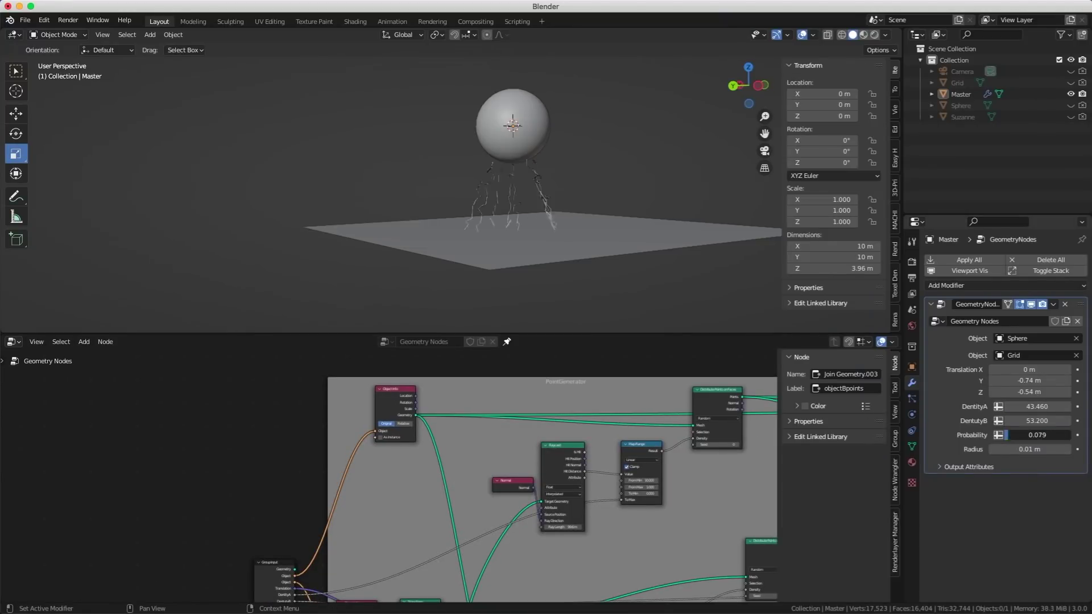
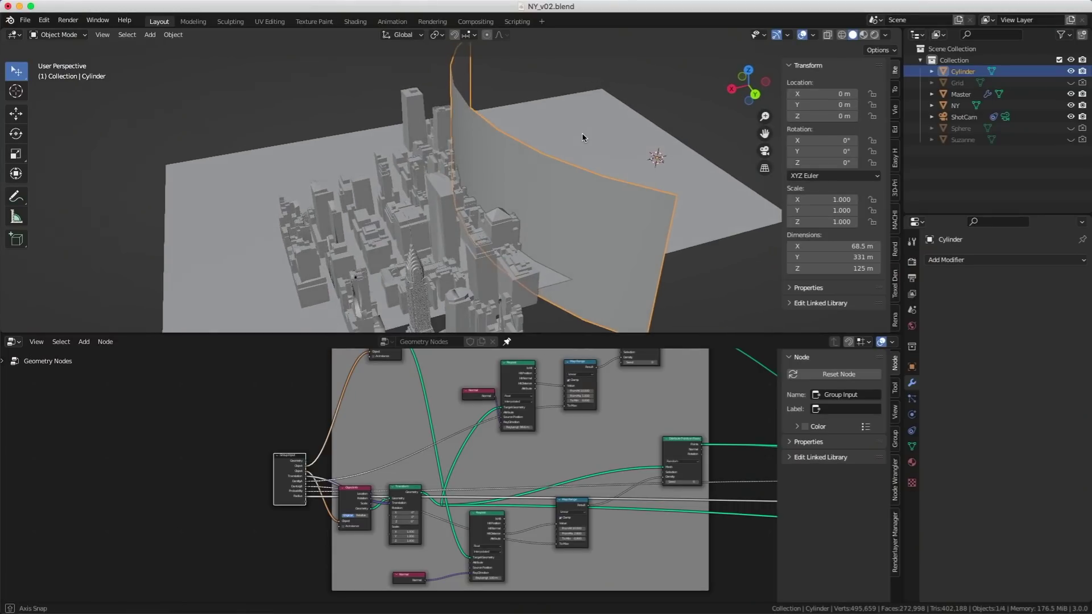
# - Rename the Cylinder object in the NY_v02.blend scene as ForceField
pyautogui.doubleClick(966, 71)
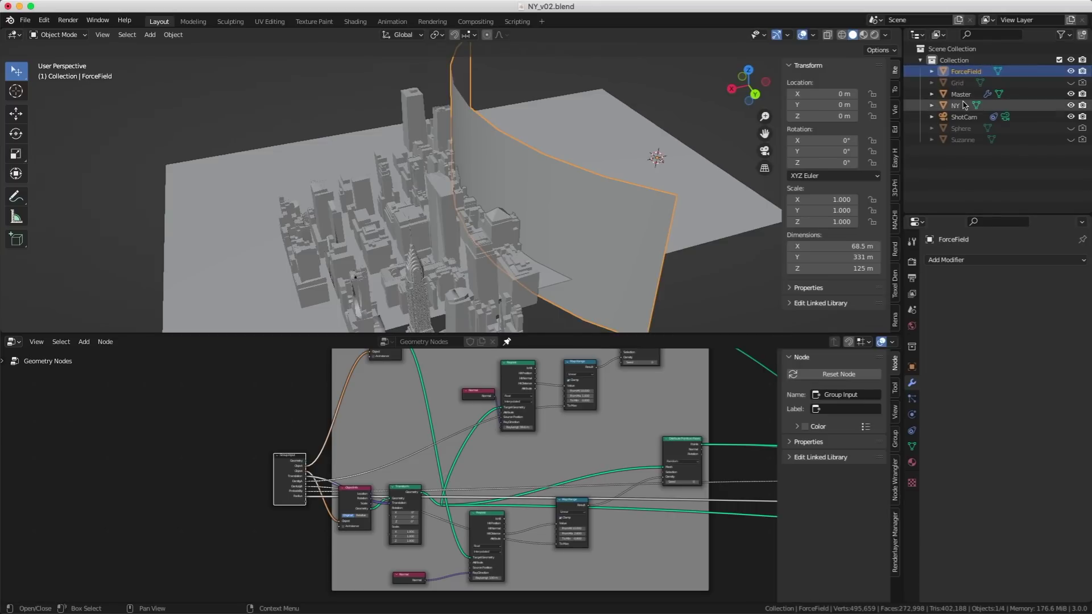
# - Set the two Object inputs of Master's Geometry Nodes modifier to NY and ForceField
pyautogui.click(961, 95)
pyautogui.click(1015, 356)
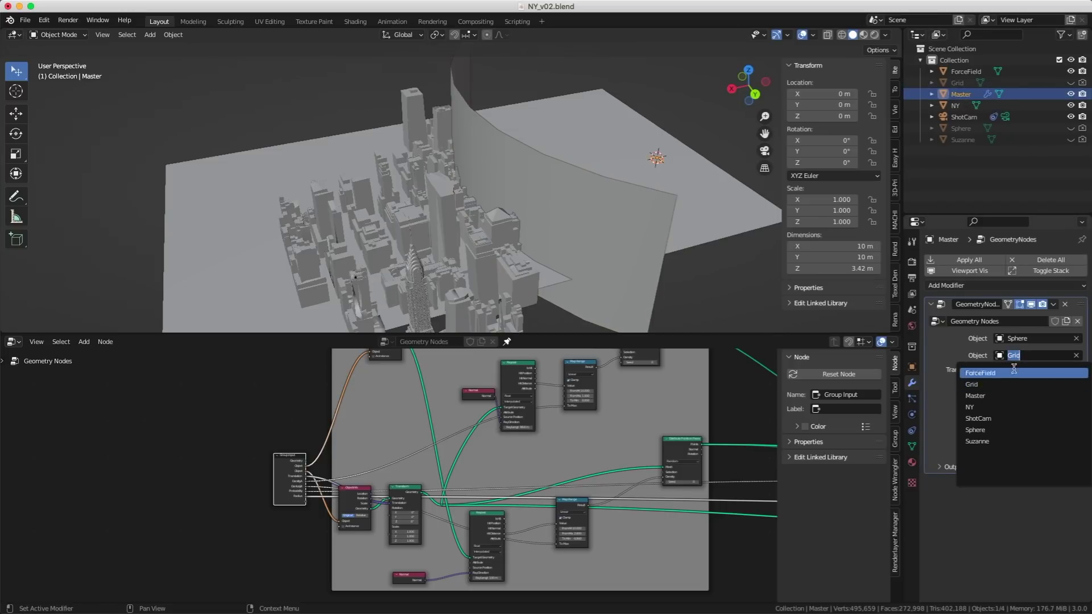
pyautogui.click(991, 375)
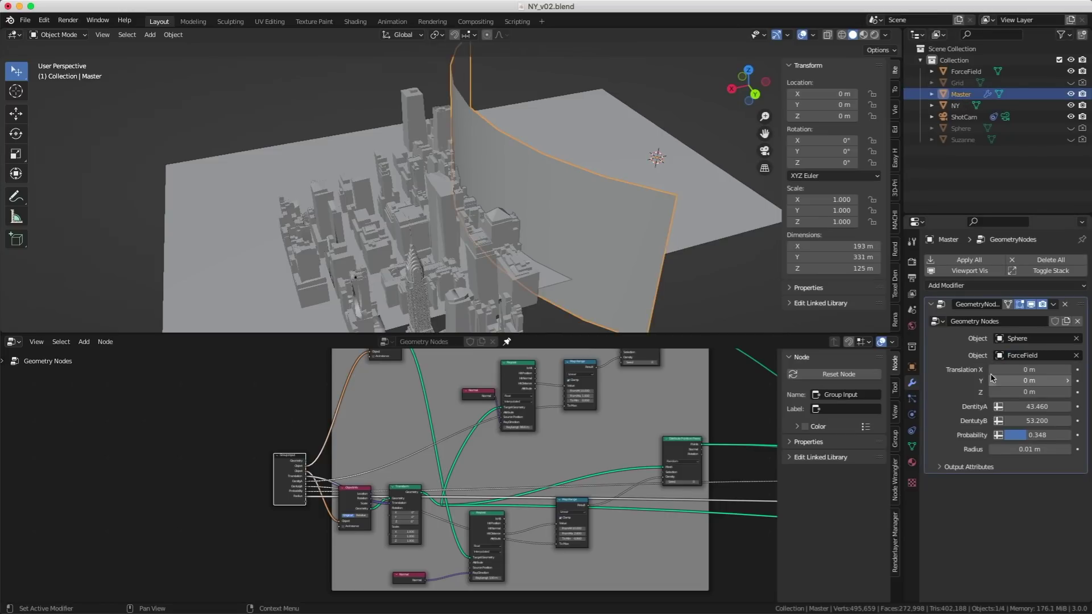
pyautogui.click(1022, 339)
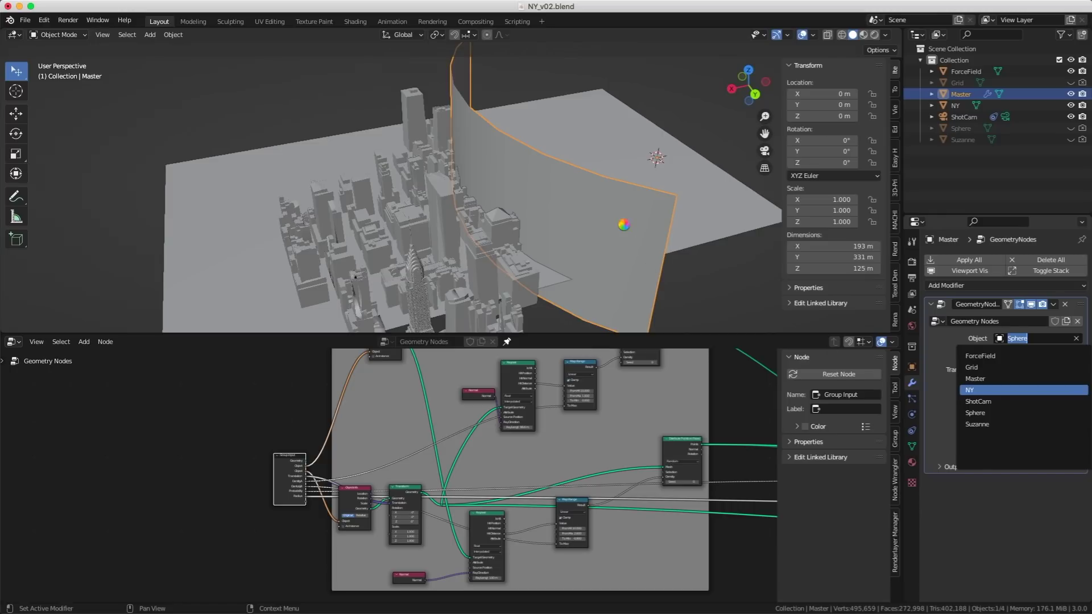
# - Inspect the generated geometry between the city and the force field from closer up and in wireframe shading
pyautogui.moveTo(480, 151); pyautogui.dragTo(589, 151, button='middle')
pyautogui.keyDown('alt'); pyautogui.moveTo(589, 151); pyautogui.dragTo(637, 156); pyautogui.keyUp('alt')
pyautogui.keyDown('alt'); pyautogui.moveTo(376, 122); pyautogui.dragTo(477, 166, button='middle'); pyautogui.keyUp('alt')
pyautogui.keyDown('alt'); pyautogui.moveTo(477, 165); pyautogui.dragTo(604, 176, button='right'); pyautogui.keyUp('alt')
pyautogui.moveTo(605, 175); pyautogui.dragTo(447, 184, button='middle')
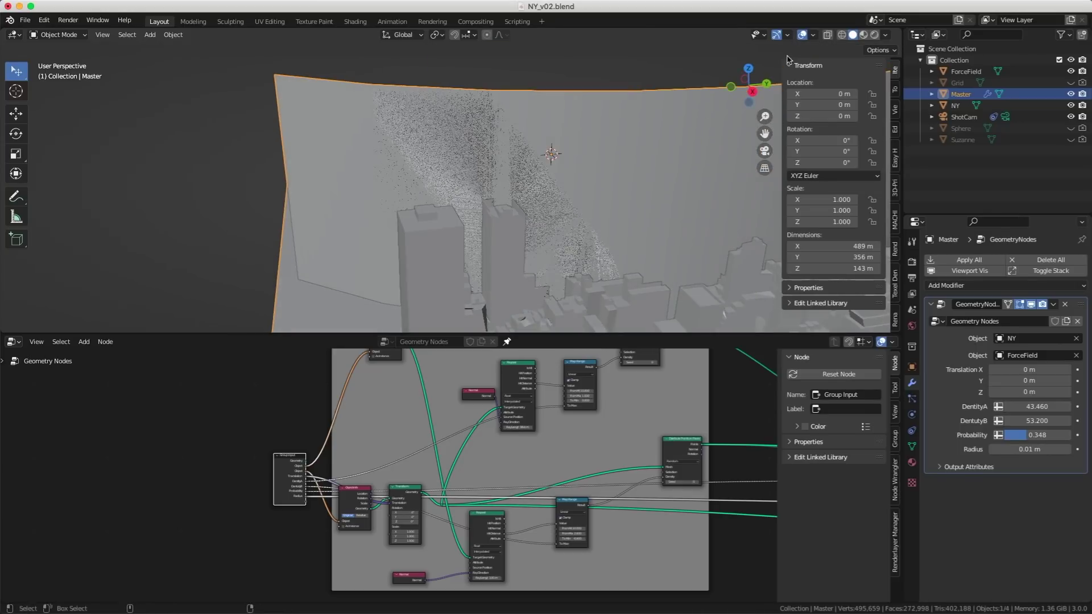
pyautogui.hotkey('shift', 'z')
pyautogui.moveTo(586, 122)
pyautogui.mouseDown(button='middle')
pyautogui.moveTo(556, 134)
pyautogui.moveTo(404, 134)
pyautogui.moveTo(482, 139)
pyautogui.moveTo(514, 153)
pyautogui.moveTo(585, 132)
pyautogui.mouseUp(button='middle')
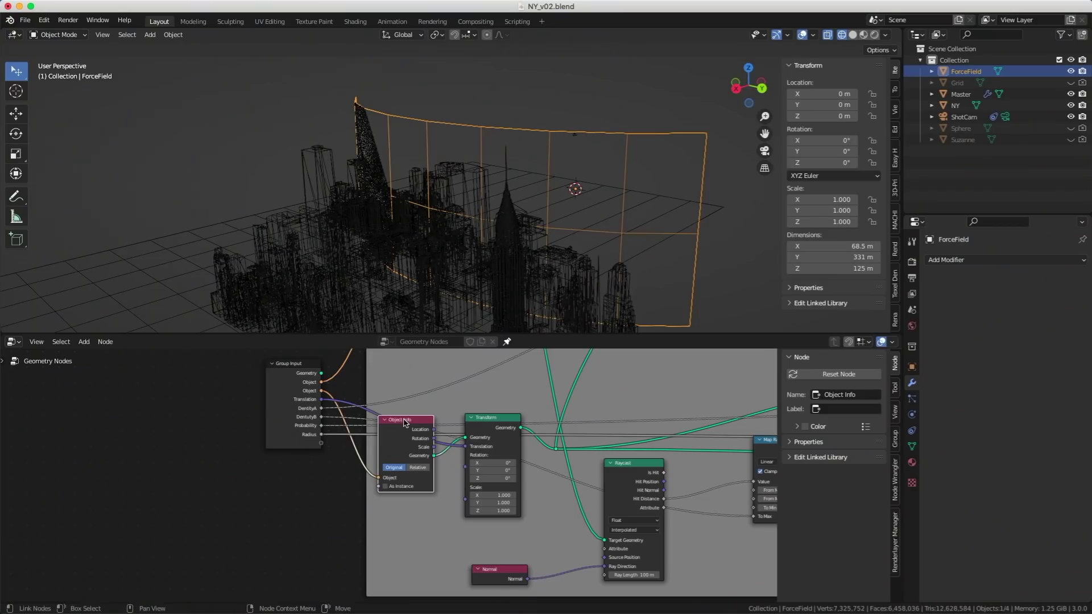
# - Insert a Subdivide Mesh node with Level 4 between the lower Object Info and Transform nodes, and hide the original ForceField object
pyautogui.moveTo(405, 422); pyautogui.dragTo(228, 508)
pyautogui.click(387, 541)
pyautogui.hotkey('shift', 'a')
pyautogui.write('s')
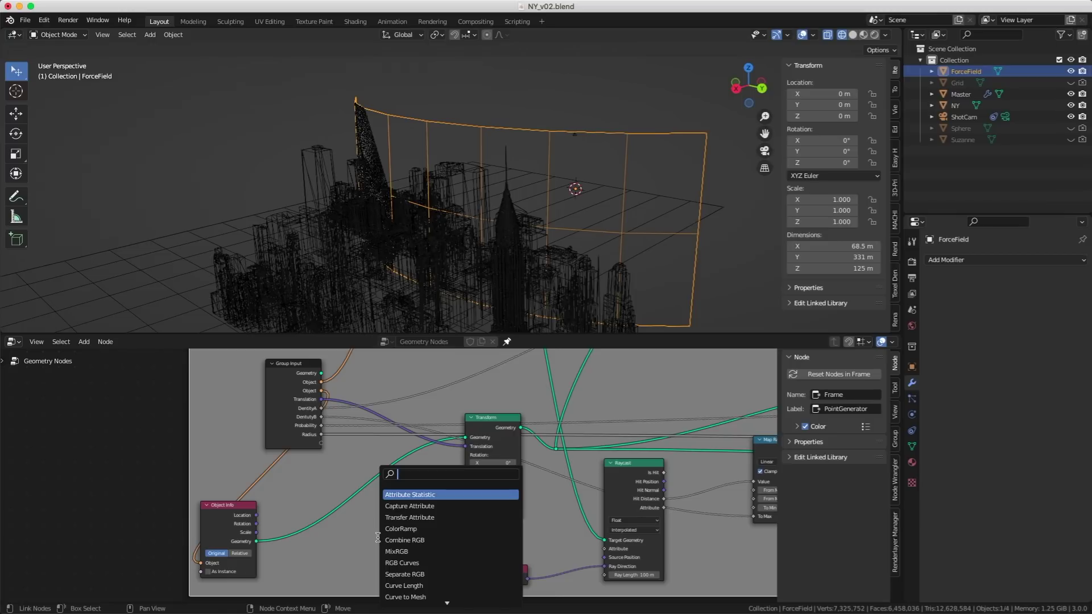
pyautogui.write('sub')
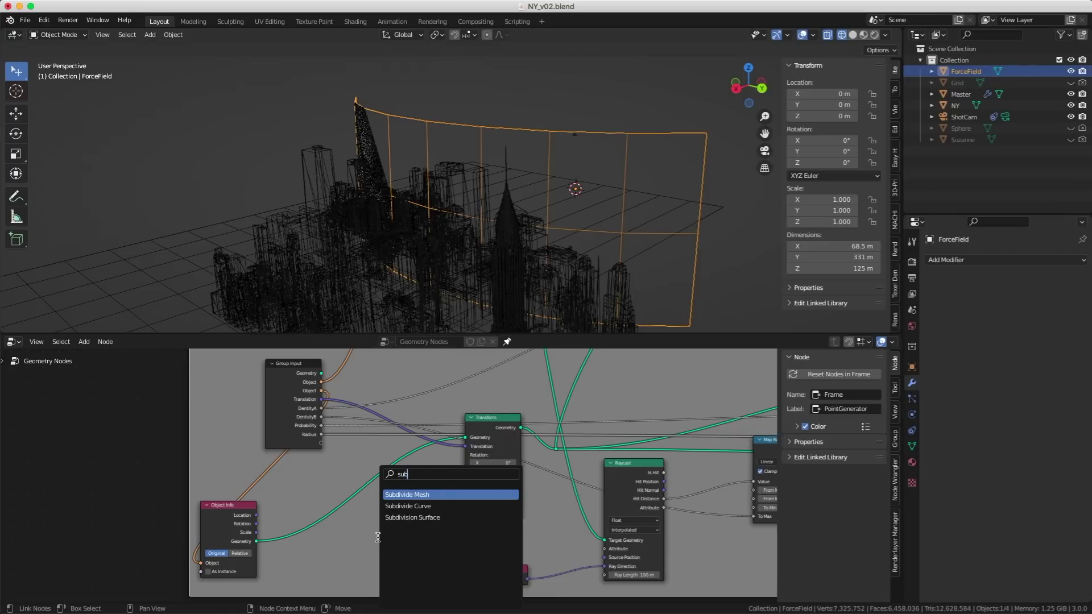
pyautogui.click(408, 495)
pyautogui.click(361, 508)
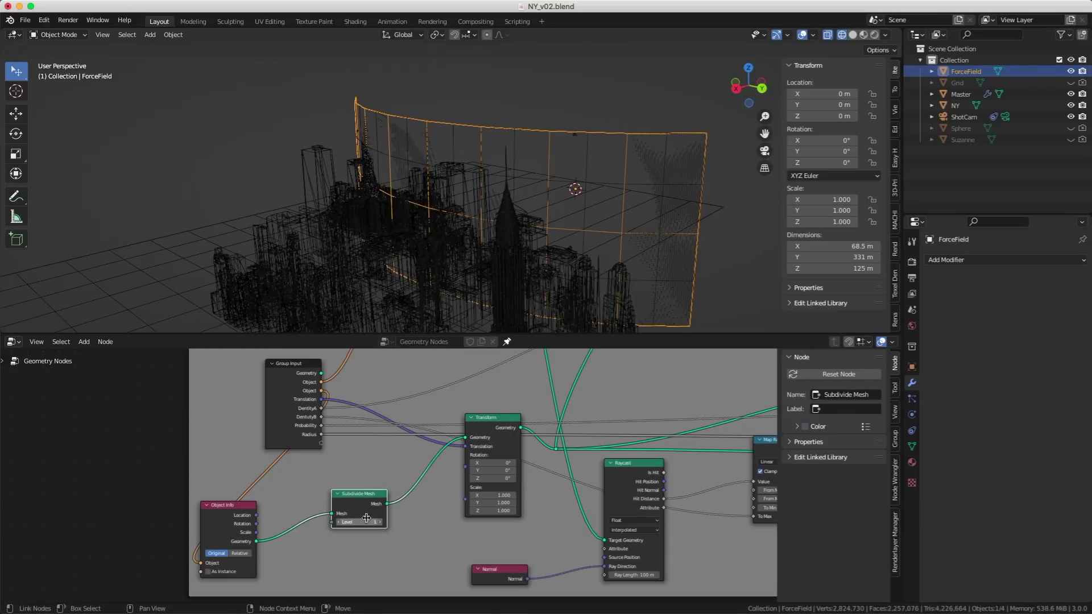
pyautogui.click(1071, 71)
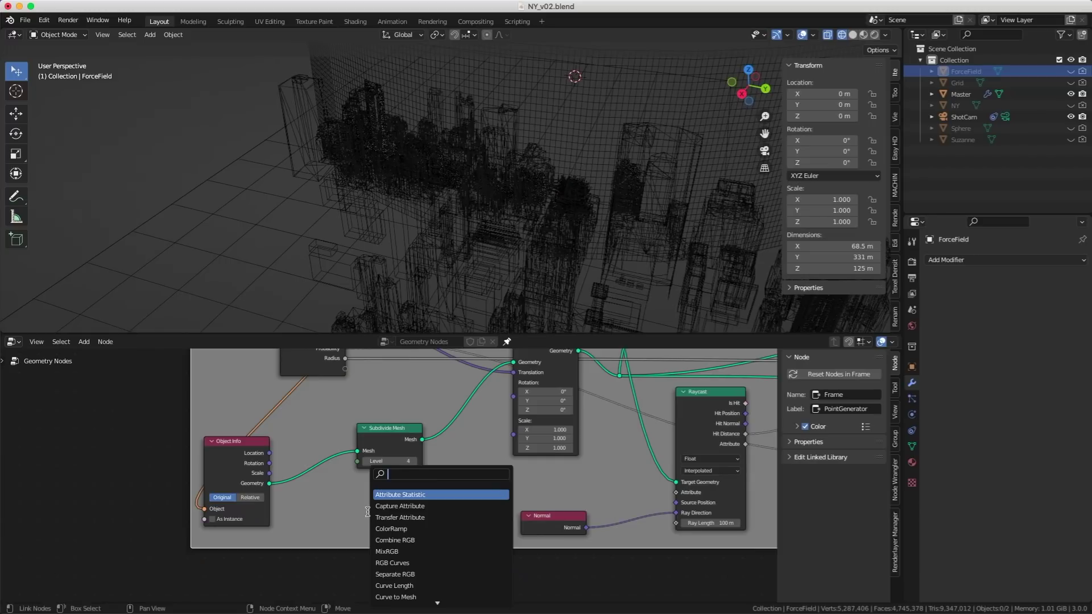
# - Insert a Set Position node between the Subdivide Mesh and Transform nodes
pyautogui.write('set')
pyautogui.press('Down')
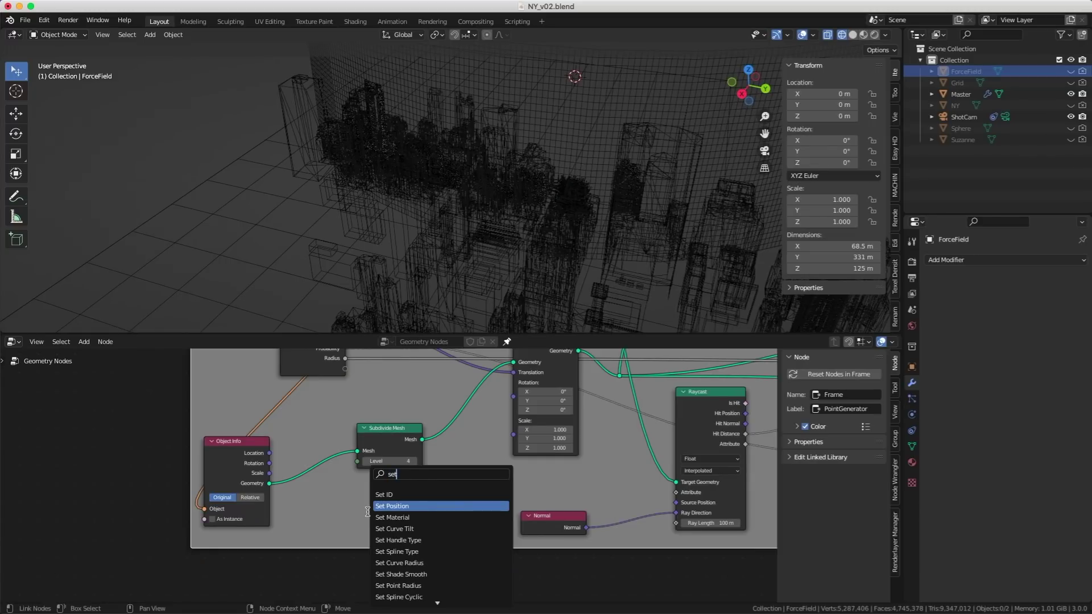
pyautogui.press('Return')
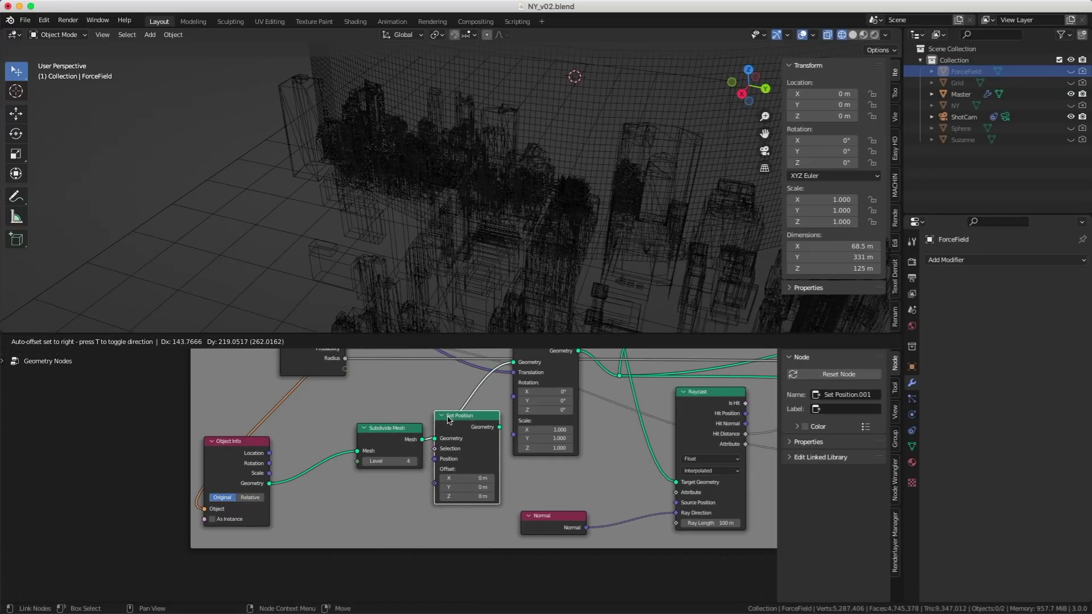
pyautogui.click(456, 415)
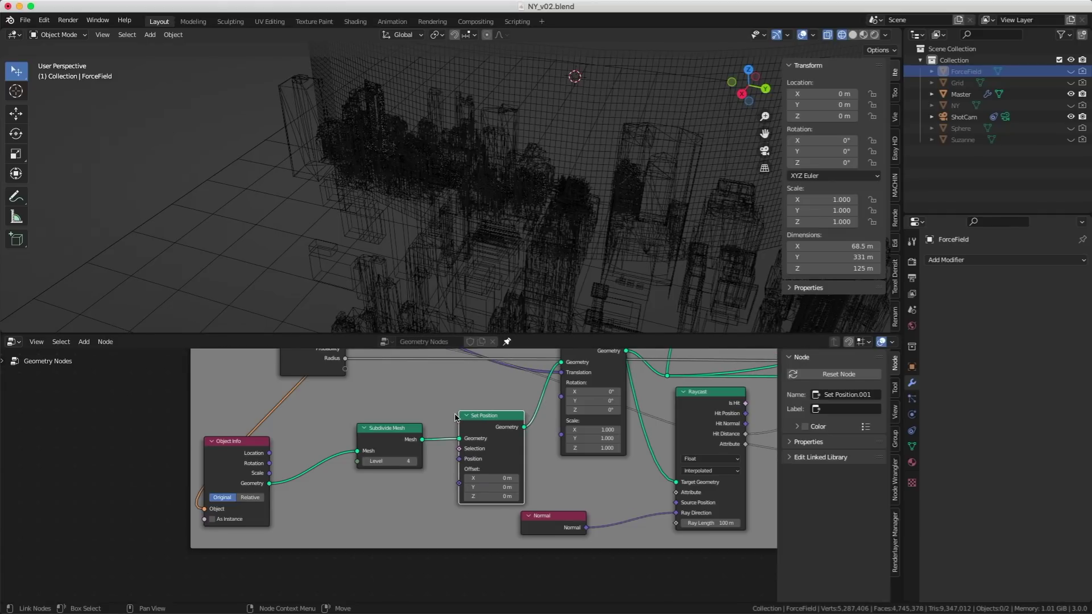
# - Add a Noise Texture node below Subdivide Mesh and connect its Fac output to Set Position's Offset
pyautogui.click(359, 527)
pyautogui.hotkey('shift', 'a')
pyautogui.write('s')
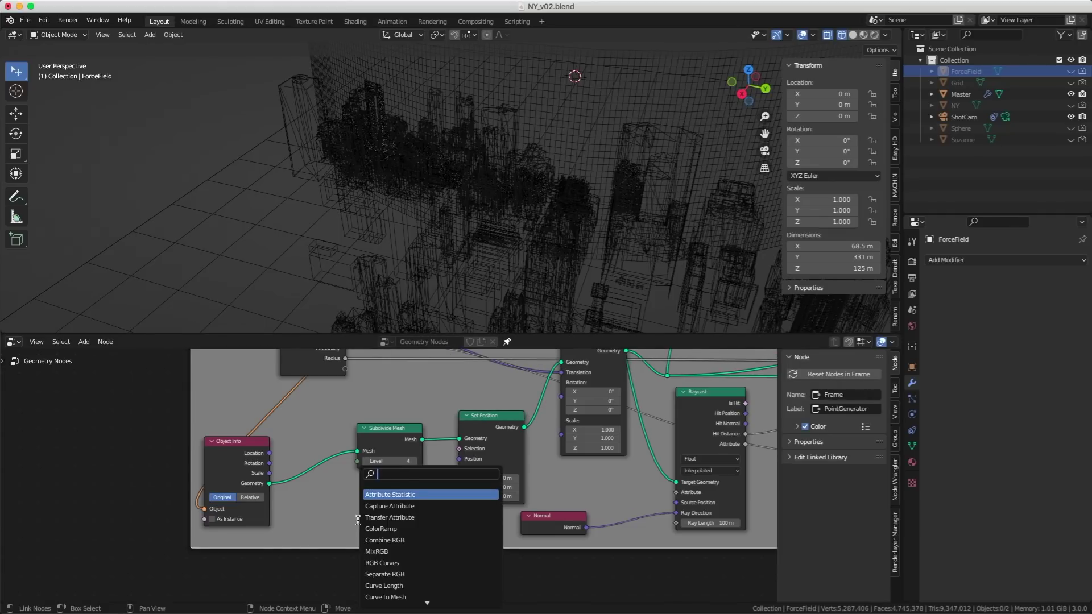
pyautogui.write('nois')
pyautogui.press('Down')
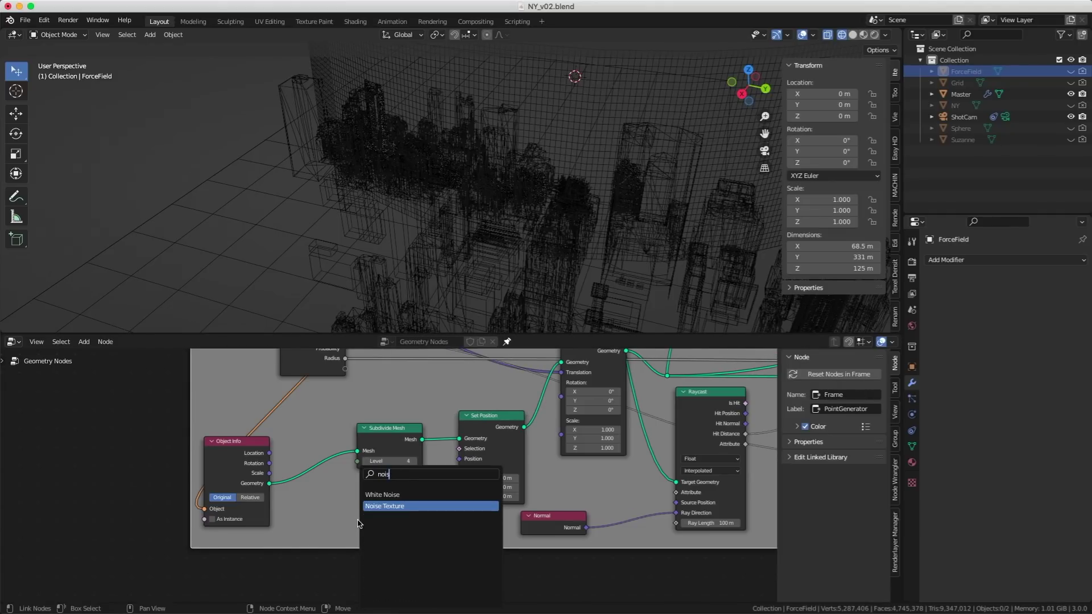
pyautogui.press('Return')
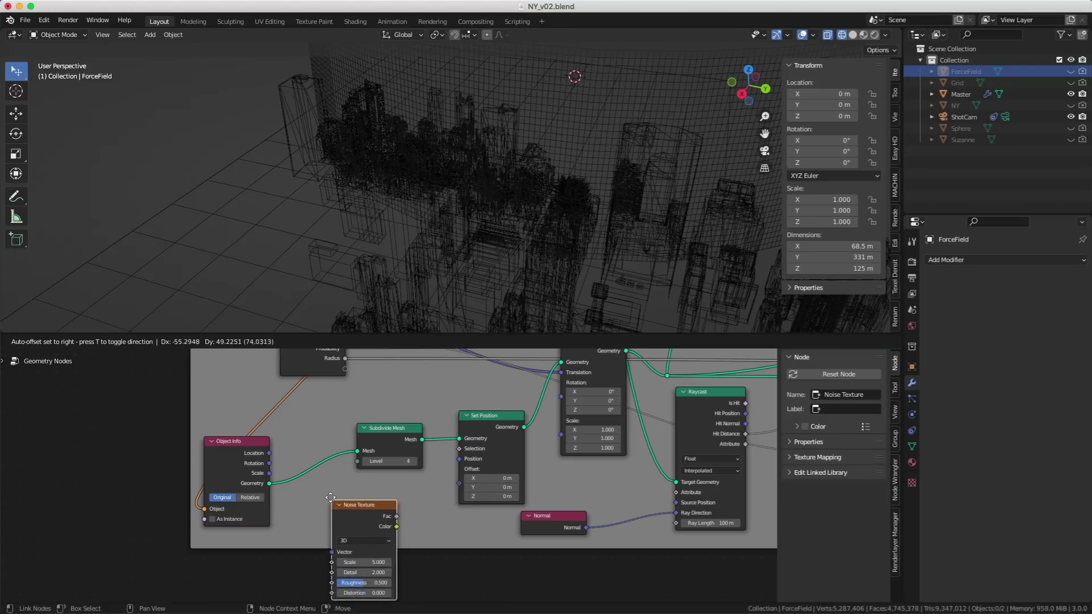
pyautogui.click(310, 494)
pyautogui.moveTo(374, 522); pyautogui.dragTo(377, 515)
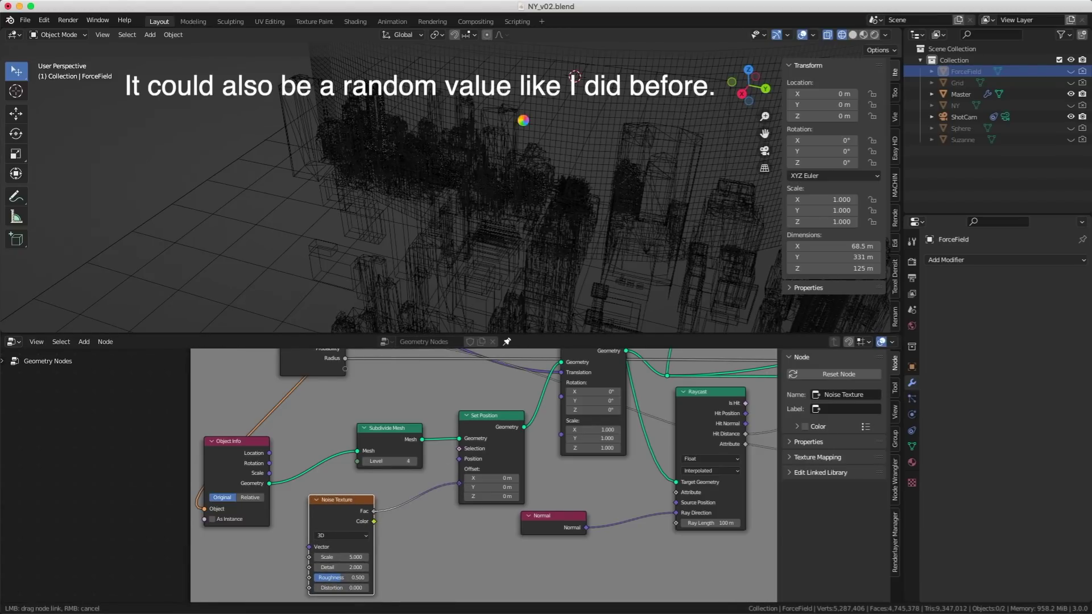
# - Mute the link from objectBpoints to the final Join Geometry node
pyautogui.keyDown('alt'); pyautogui.moveTo(573, 138); pyautogui.dragTo(556, 142); pyautogui.keyUp('alt')
pyautogui.moveTo(577, 137); pyautogui.dragTo(592, 170, button='middle')
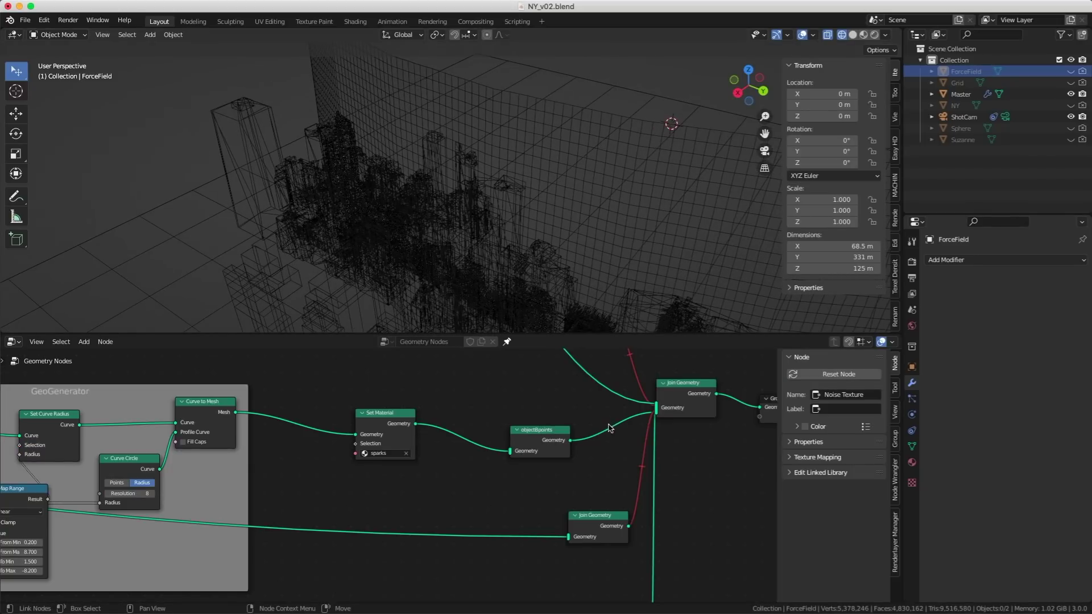
pyautogui.keyDown('ctrl'); pyautogui.keyDown('alt'); pyautogui.moveTo(603, 419); pyautogui.dragTo(605, 454, button='right'); pyautogui.keyUp('alt'); pyautogui.keyUp('ctrl')
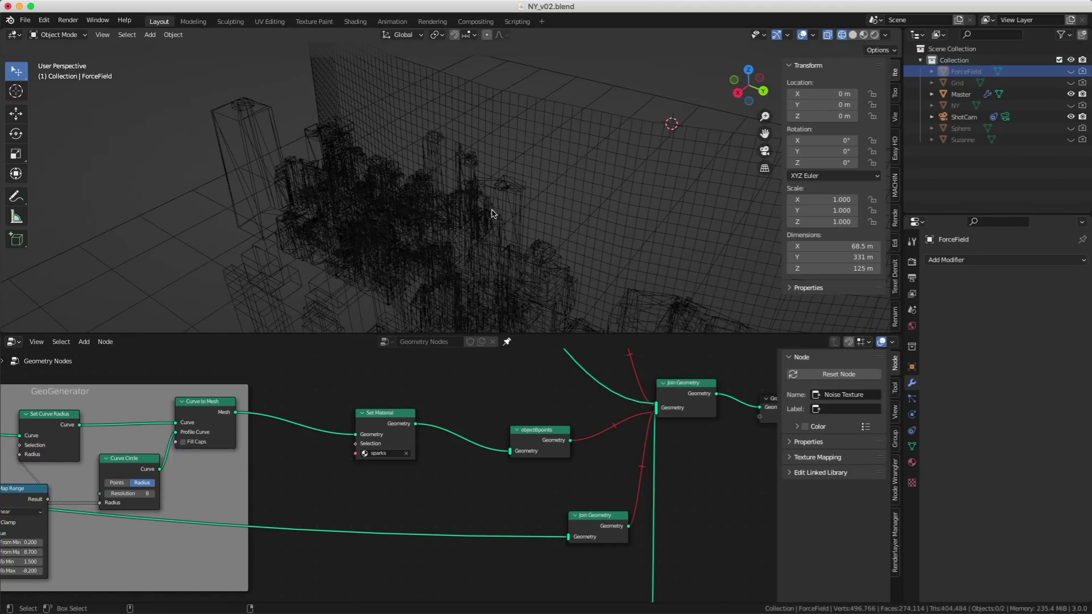
pyautogui.moveTo(492, 214); pyautogui.dragTo(554, 276, button='middle')
# - Set the Noise Texture's Scale to -3.4 and its Detail to 0
pyautogui.moveTo(236, 468); pyautogui.dragTo(590, 418, button='middle')
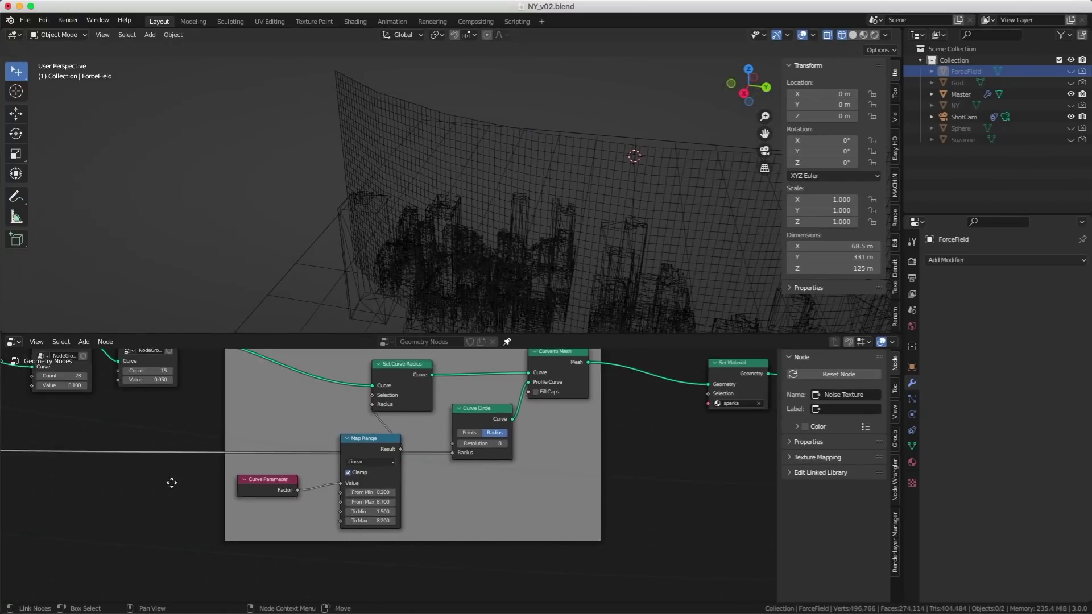
pyautogui.moveTo(172, 483); pyautogui.dragTo(777, 481, button='middle')
pyautogui.moveTo(410, 497); pyautogui.dragTo(700, 501, button='middle')
pyautogui.moveTo(322, 478); pyautogui.dragTo(870, 427, button='middle')
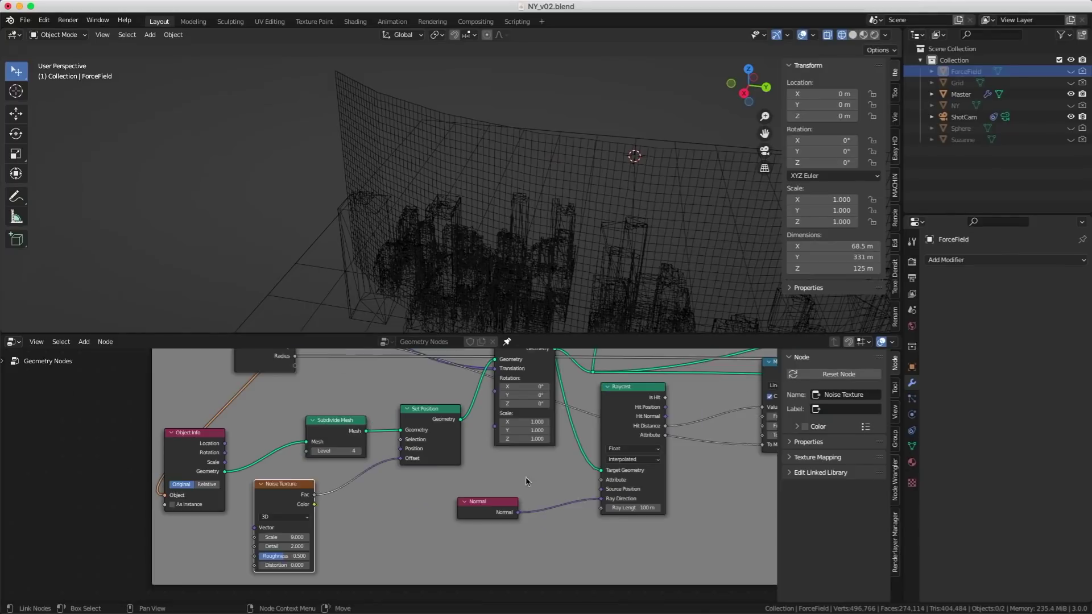
pyautogui.moveTo(167, 533); pyautogui.dragTo(280, 495, button='middle')
pyautogui.scroll(5, 384, 481)
pyautogui.click(405, 508)
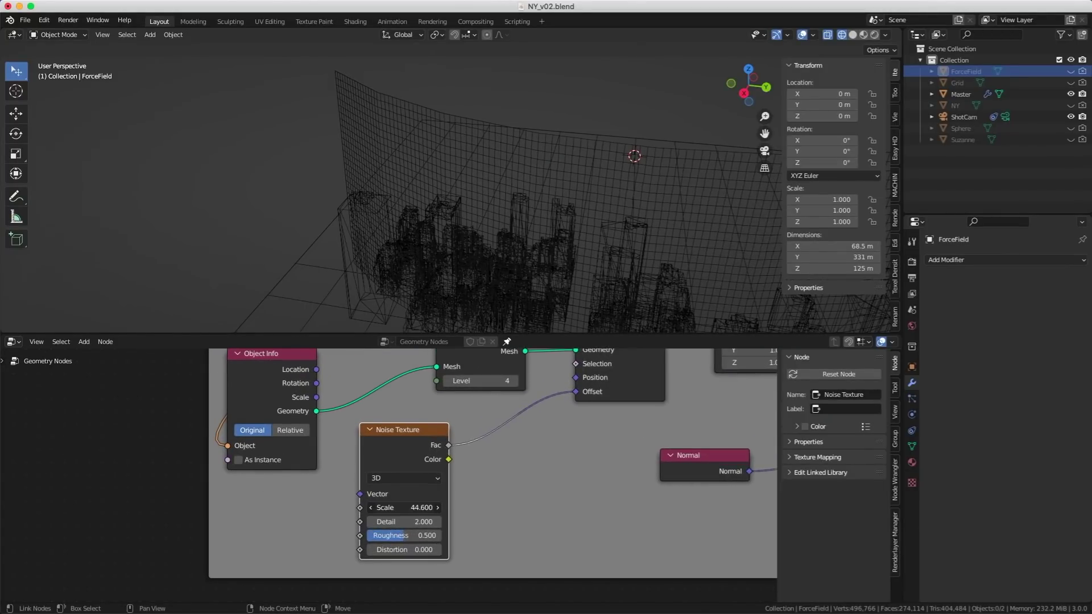
pyautogui.click(411, 521)
pyautogui.moveTo(411, 521); pyautogui.dragTo(367, 521)
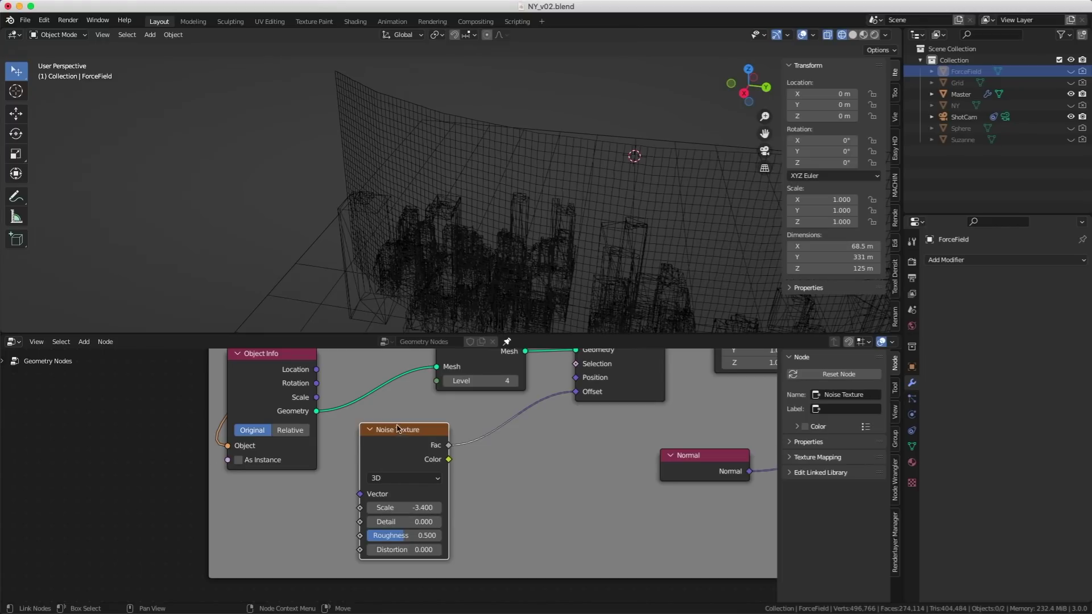
# - Insert a Vector Math node set to Multiply between the Noise Texture and Set Position's Offset
pyautogui.moveTo(396, 430); pyautogui.dragTo(369, 442)
pyautogui.click(457, 465)
pyautogui.hotkey('shift', 'a')
pyautogui.write('s')
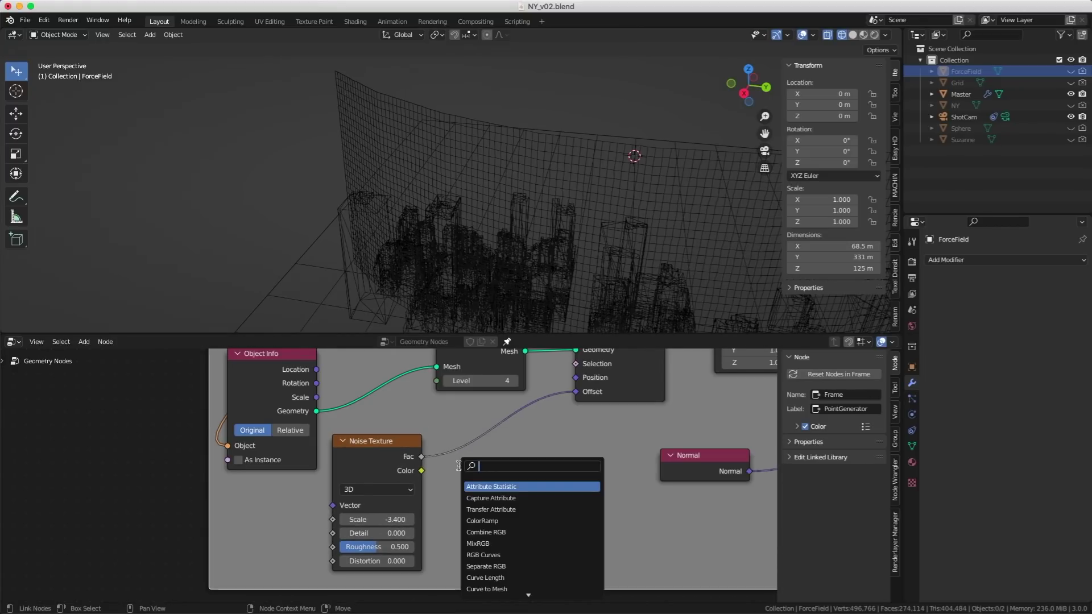
pyautogui.write('vect')
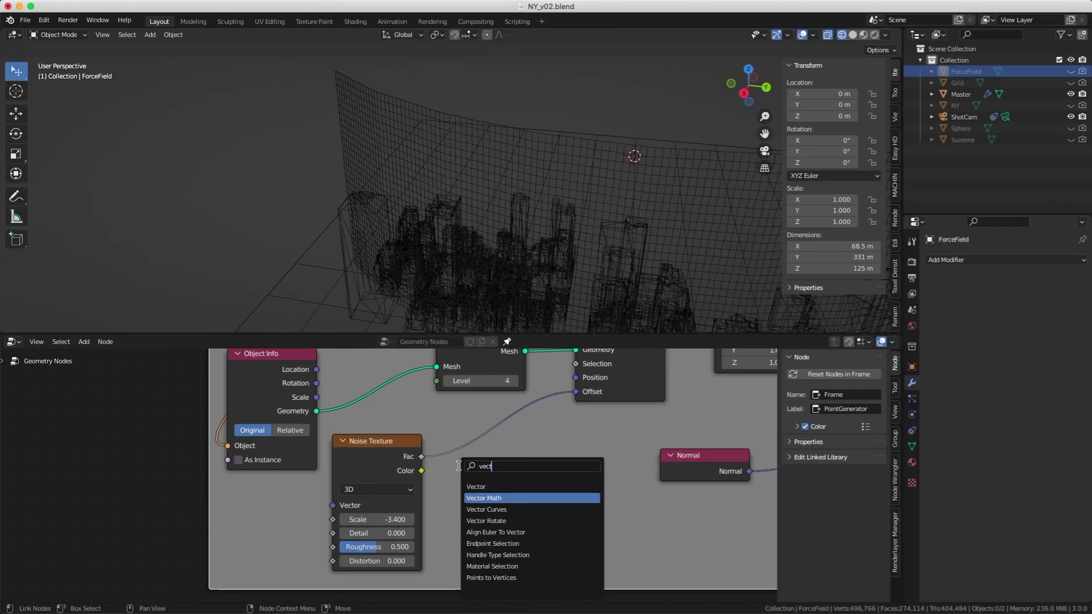
pyautogui.press('Return')
pyautogui.click(473, 421)
pyautogui.click(507, 459)
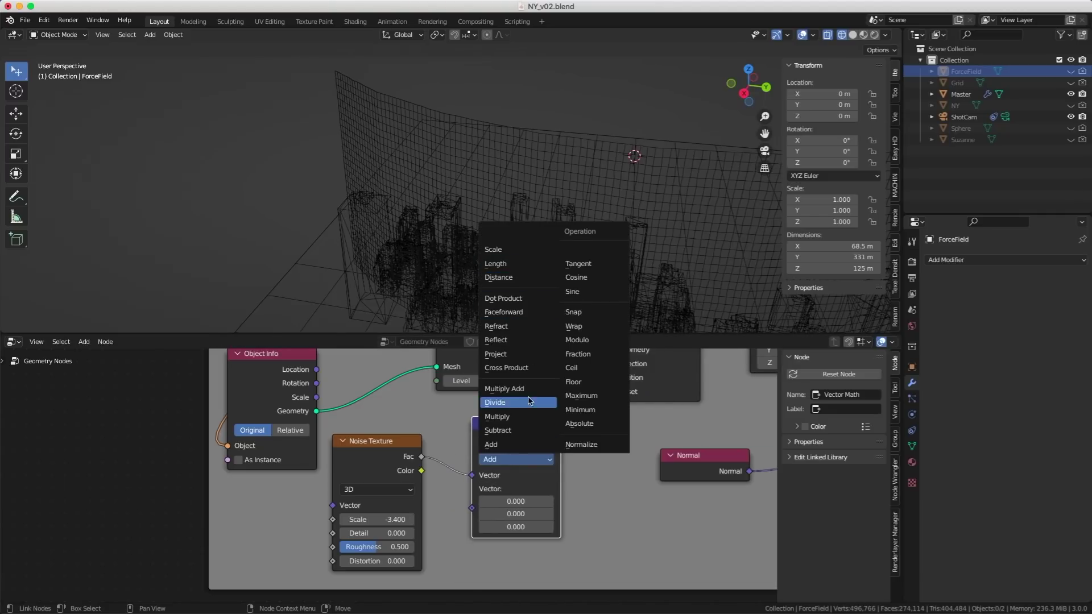
pyautogui.click(528, 417)
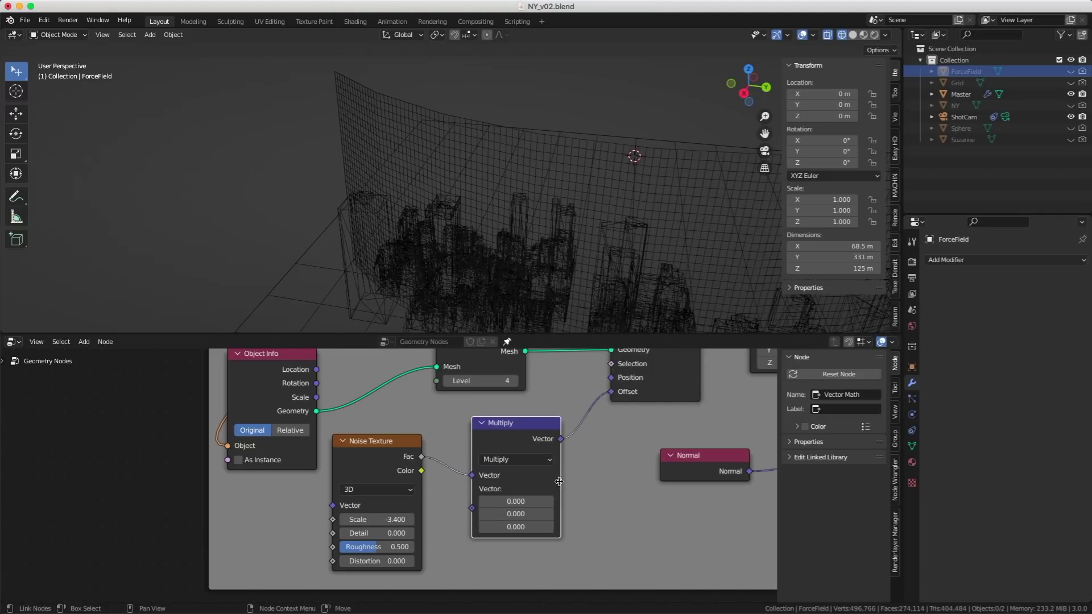
# - Add a Value node below Multiply and connect it to Multiply's second Vector input
pyautogui.click(448, 516)
pyautogui.hotkey('shift', 'a')
pyautogui.write('sval')
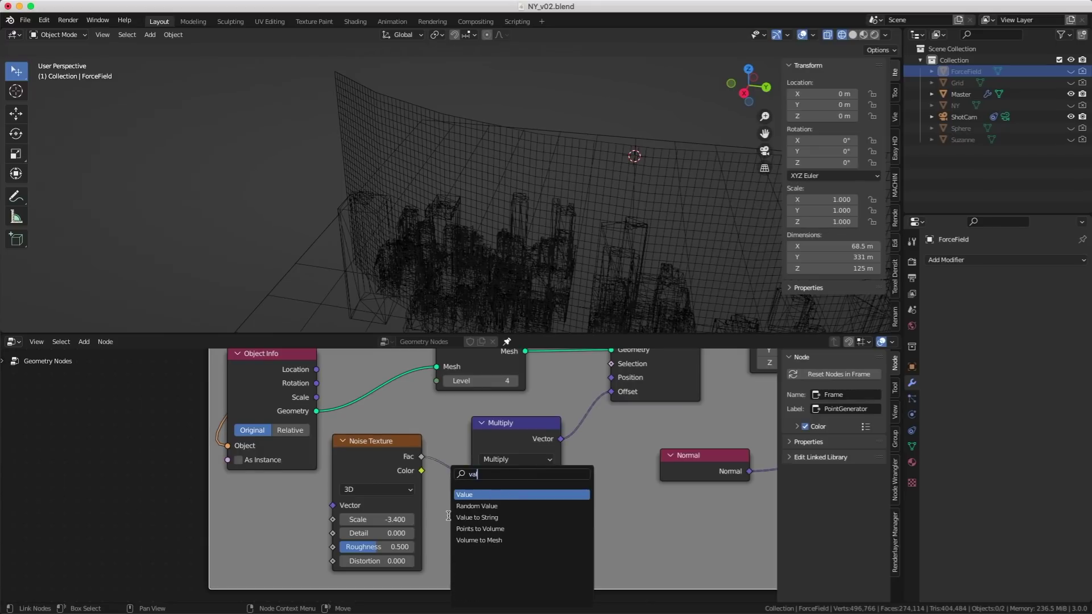
pyautogui.press('Return')
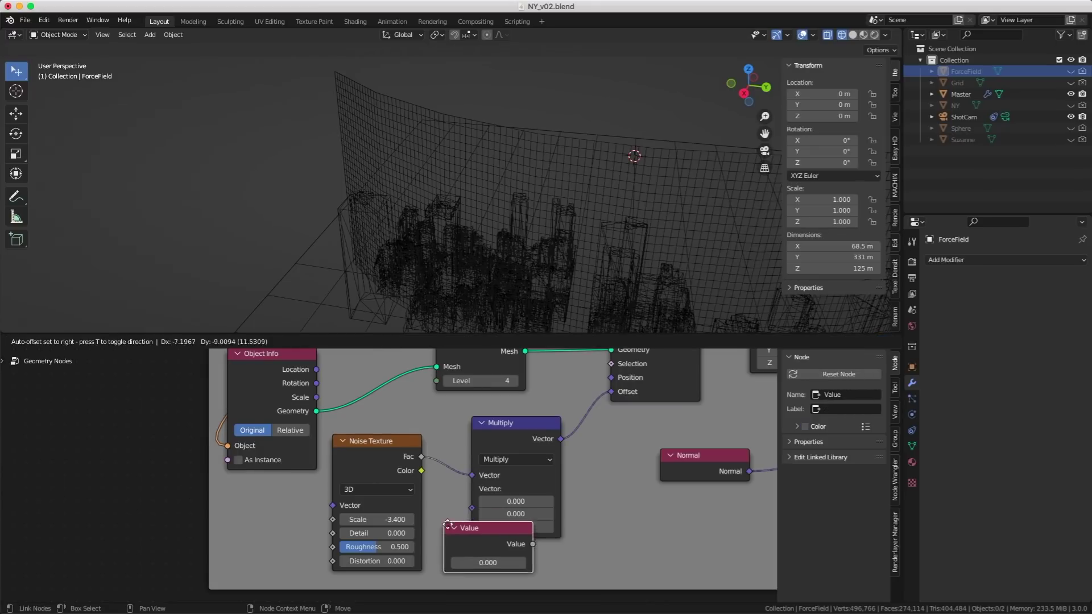
pyautogui.click(519, 563)
pyautogui.moveTo(536, 563); pyautogui.dragTo(471, 507)
# - Set the Value node to 9.8 to strengthen the force field's noise displacement
pyautogui.click(492, 586)
pyautogui.write('6')
pyautogui.press('Return')
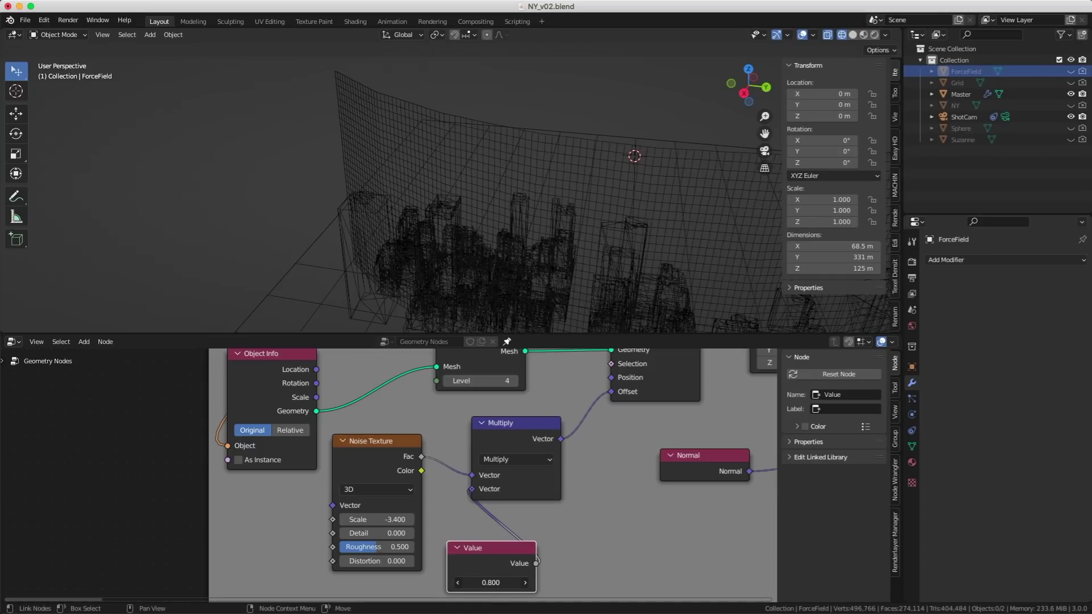
pyautogui.moveTo(491, 583); pyautogui.dragTo(512, 583)
pyautogui.moveTo(599, 158); pyautogui.dragTo(500, 148, button='middle')
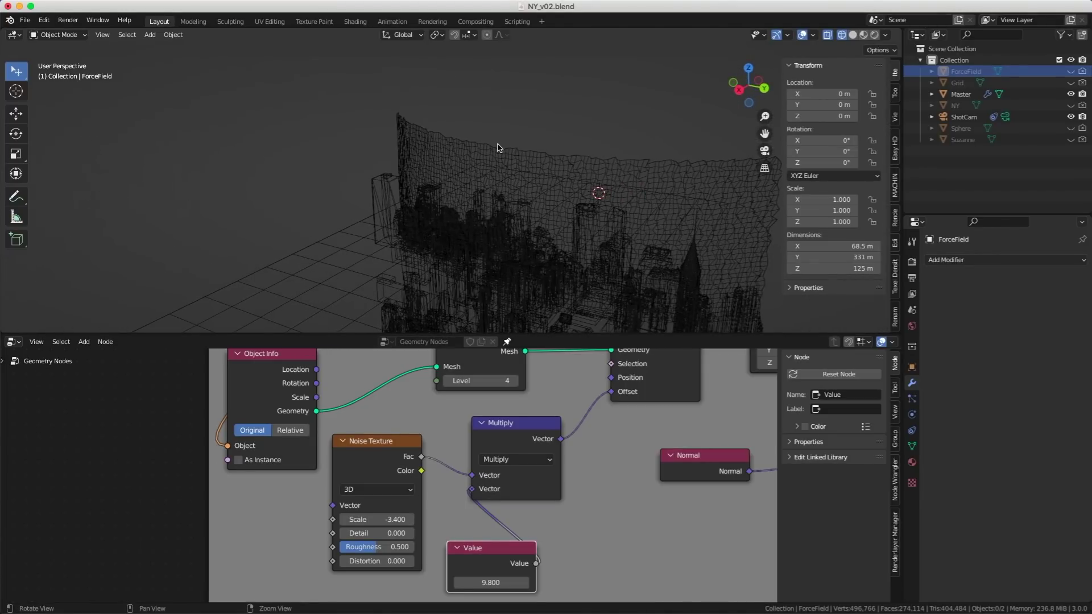
# - Unmute the link from objectBpoints to the final Join Geometry node
pyautogui.scroll(-6, 570, 493)
pyautogui.moveTo(616, 488); pyautogui.dragTo(604, 494, button='middle')
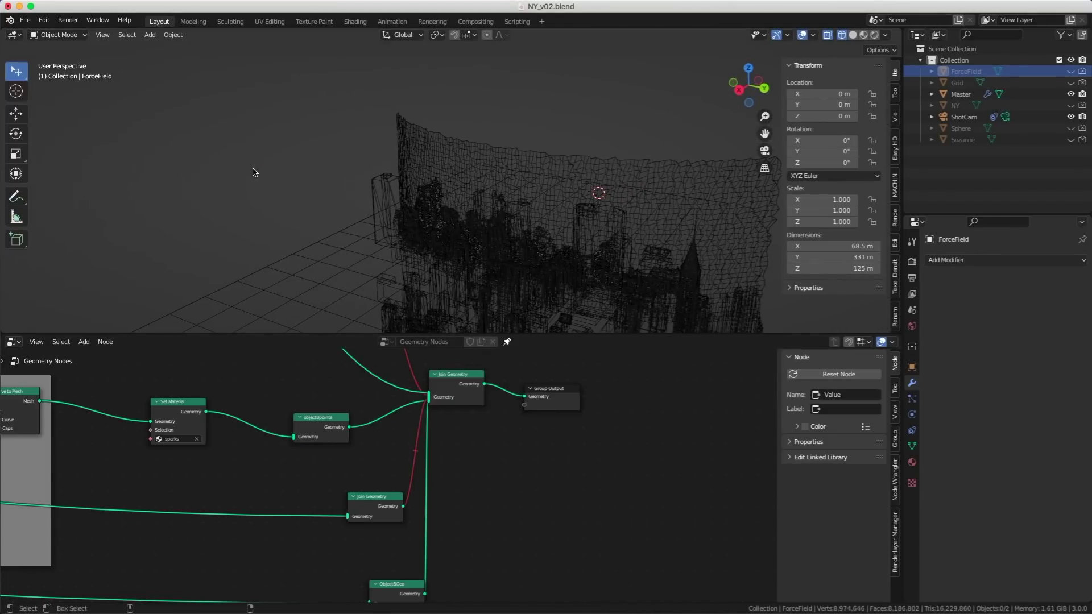
# - Switch the viewport to solid shading and inspect the sparks between the buildings and the displaced force field wall
pyautogui.keyDown('alt'); pyautogui.moveTo(253, 168); pyautogui.dragTo(270, 178); pyautogui.keyUp('alt')
pyautogui.scroll(3, 271, 181)
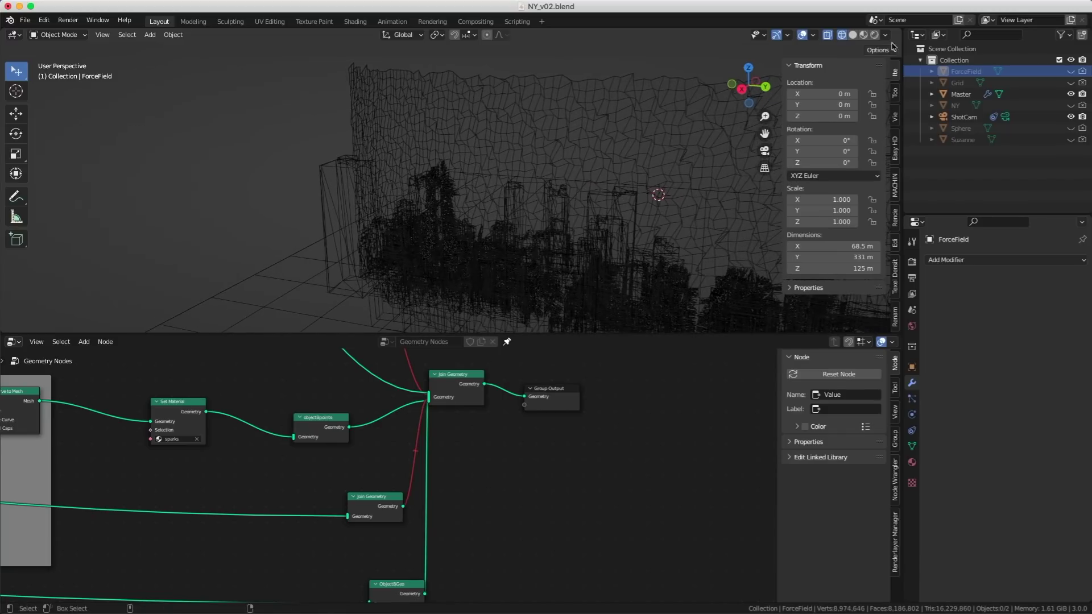
pyautogui.click(853, 35)
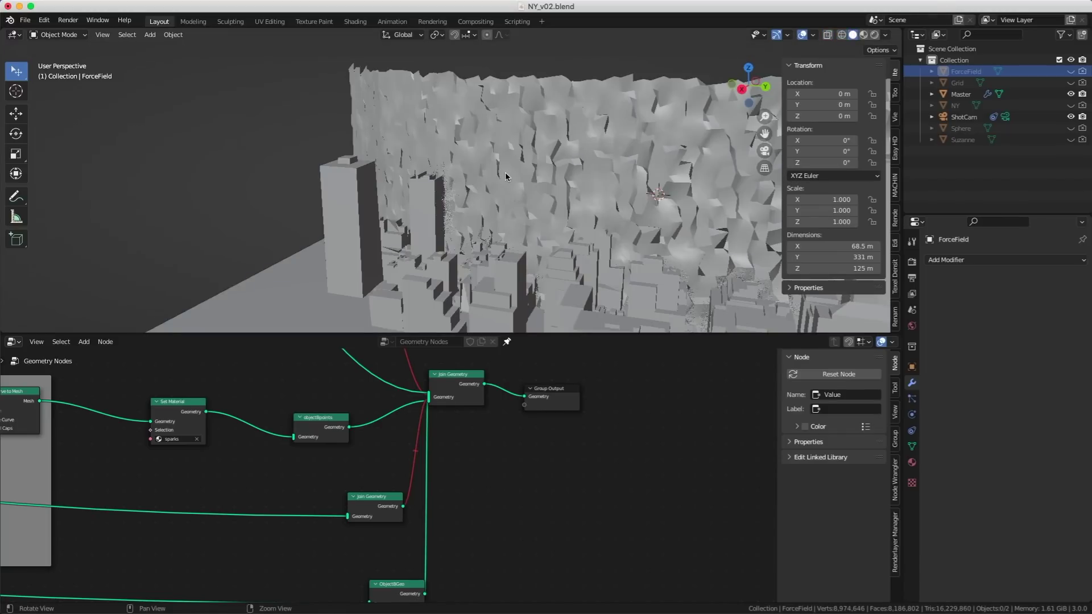
pyautogui.scroll(10, 505, 177)
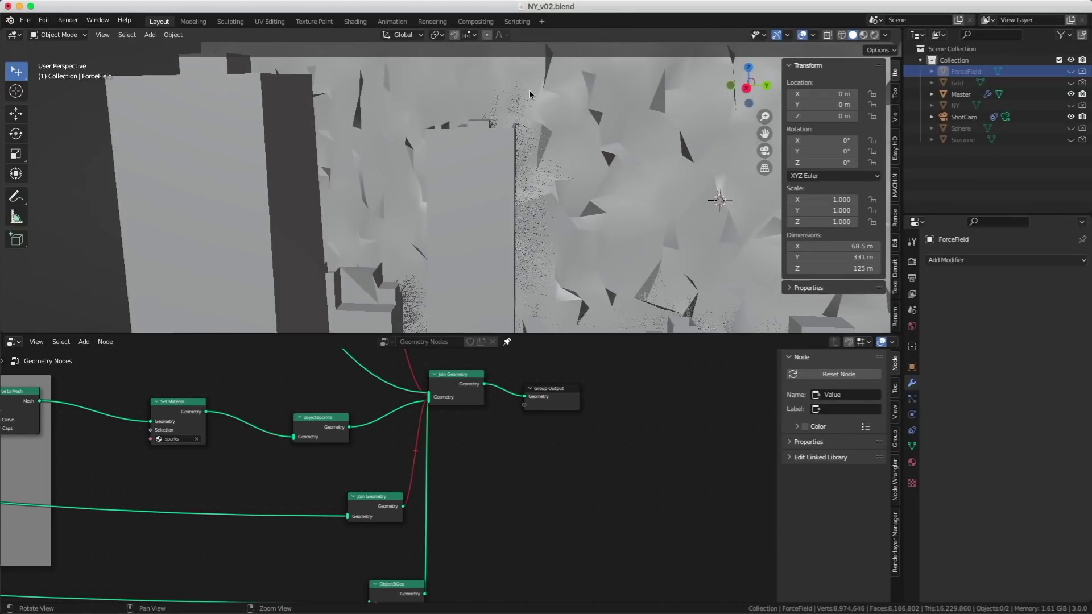
pyautogui.scroll(-10, 420, 250)
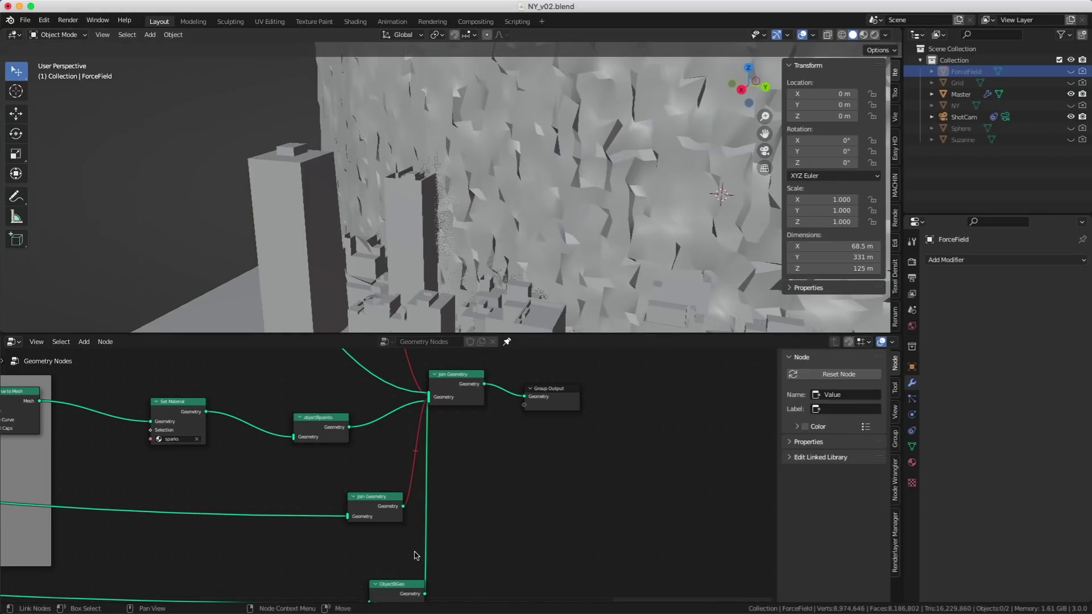
# - Mute the ObjectBGeo link into the final Join Geometry node and set Master's Probability to 0.1
pyautogui.keyDown('ctrl'); pyautogui.keyDown('alt'); pyautogui.moveTo(402, 542); pyautogui.dragTo(463, 555, button='right'); pyautogui.keyUp('alt'); pyautogui.keyUp('ctrl')
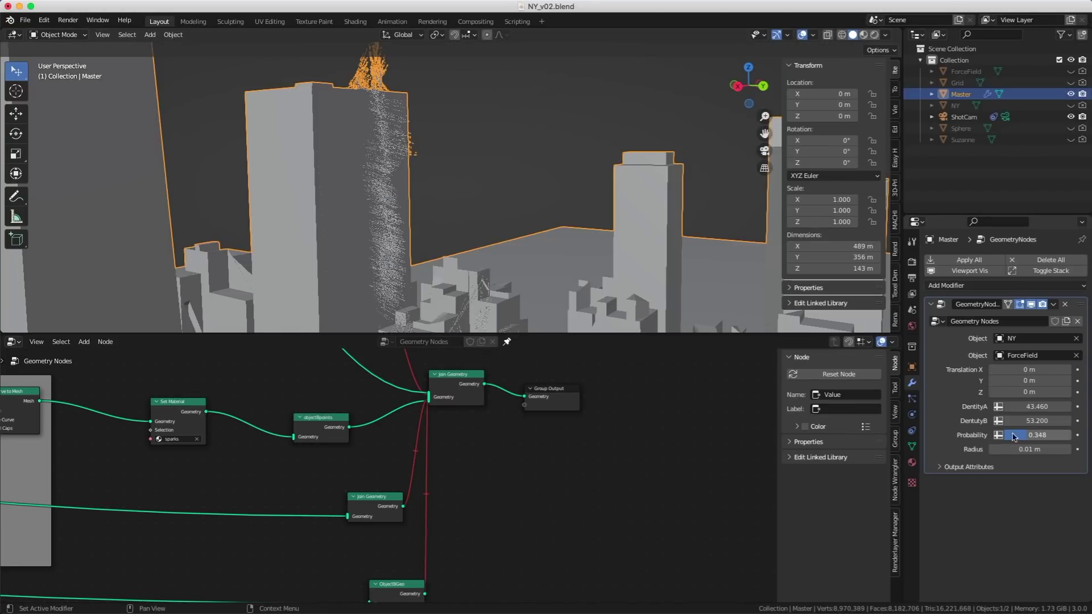
pyautogui.moveTo(1015, 436); pyautogui.dragTo(1015, 435)
pyautogui.click(1025, 435)
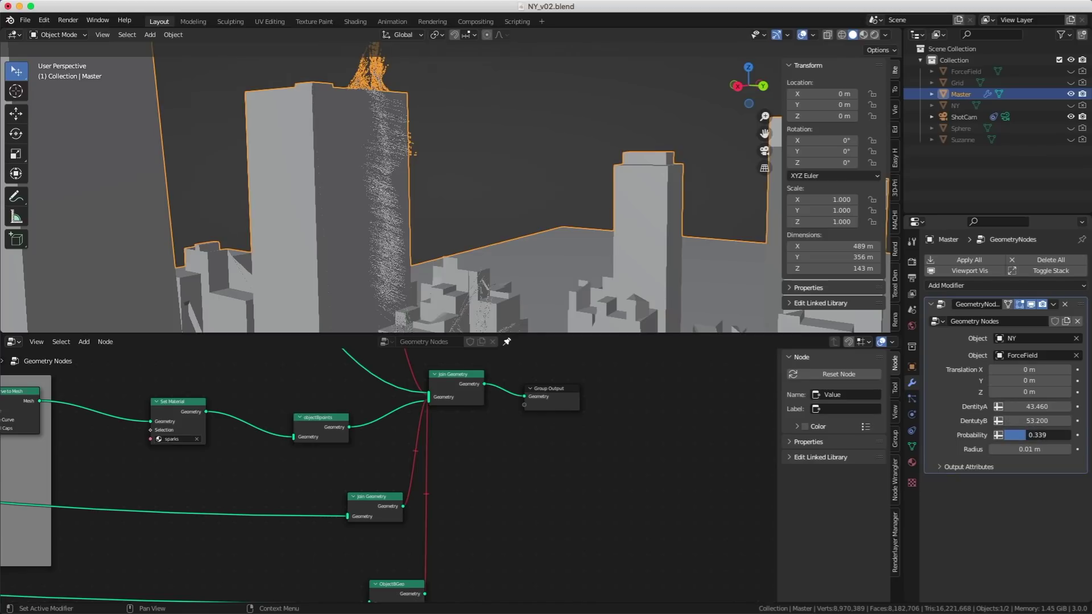
pyautogui.write('.1')
# - Set both DentityA and DentutyB to 20 in Master's Geometry Nodes modifier
pyautogui.click(1024, 407)
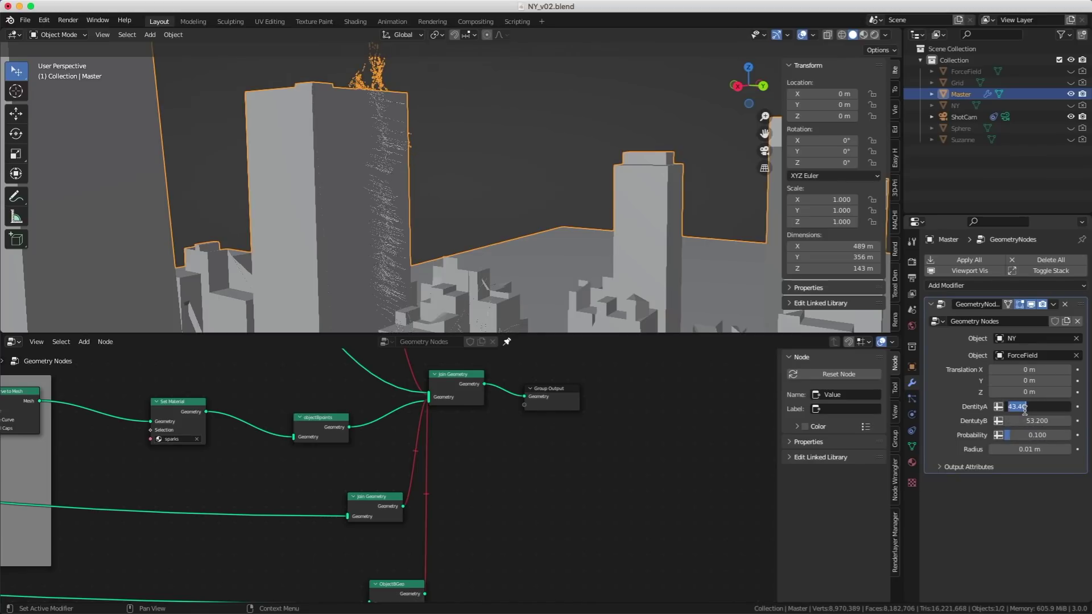
pyautogui.write('20')
pyautogui.press('Tab')
pyautogui.write('20')
pyautogui.press('Return')
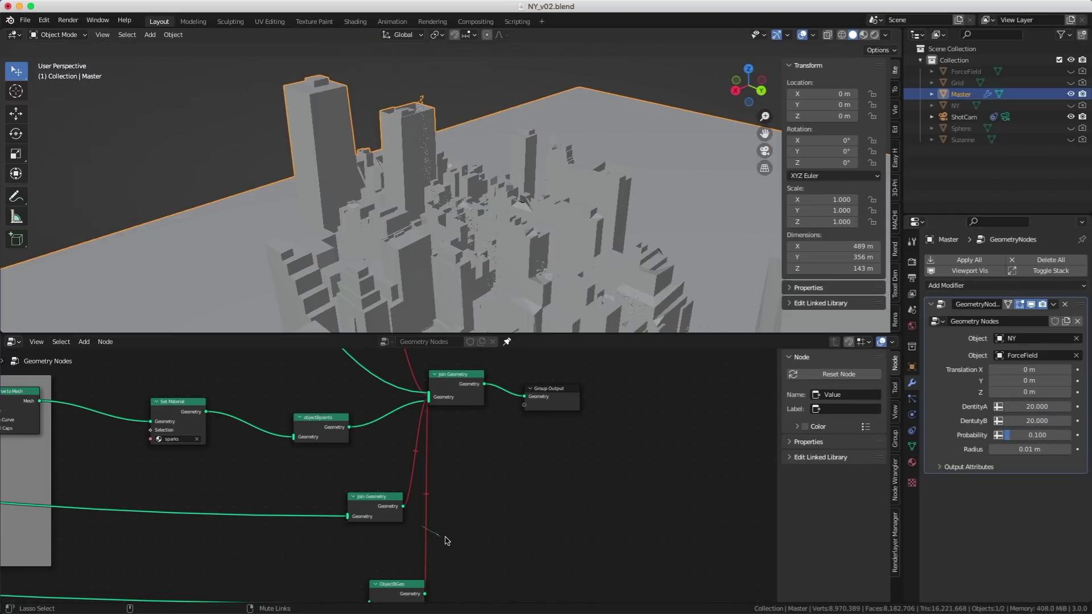
# - Unmute the ObjectBGeo link into the final Join Geometry node and keyframe Master's Translation at 0 m on frame 1
pyautogui.keyDown('ctrl'); pyautogui.keyDown('alt'); pyautogui.moveTo(447, 541); pyautogui.dragTo(455, 537, button='right'); pyautogui.keyUp('alt'); pyautogui.keyUp('ctrl')
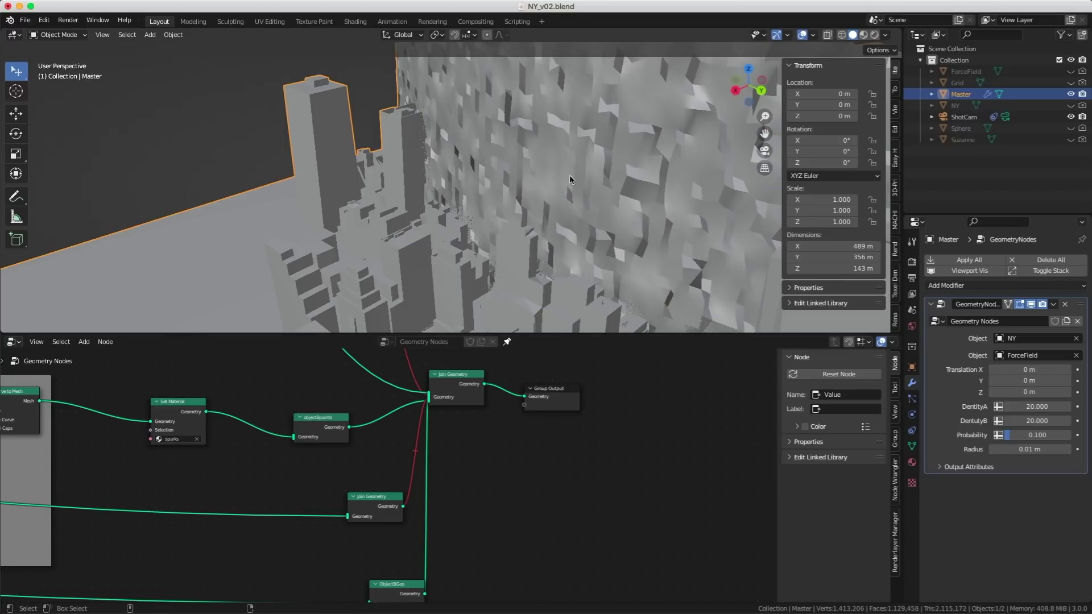
pyautogui.rightClick(1024, 370)
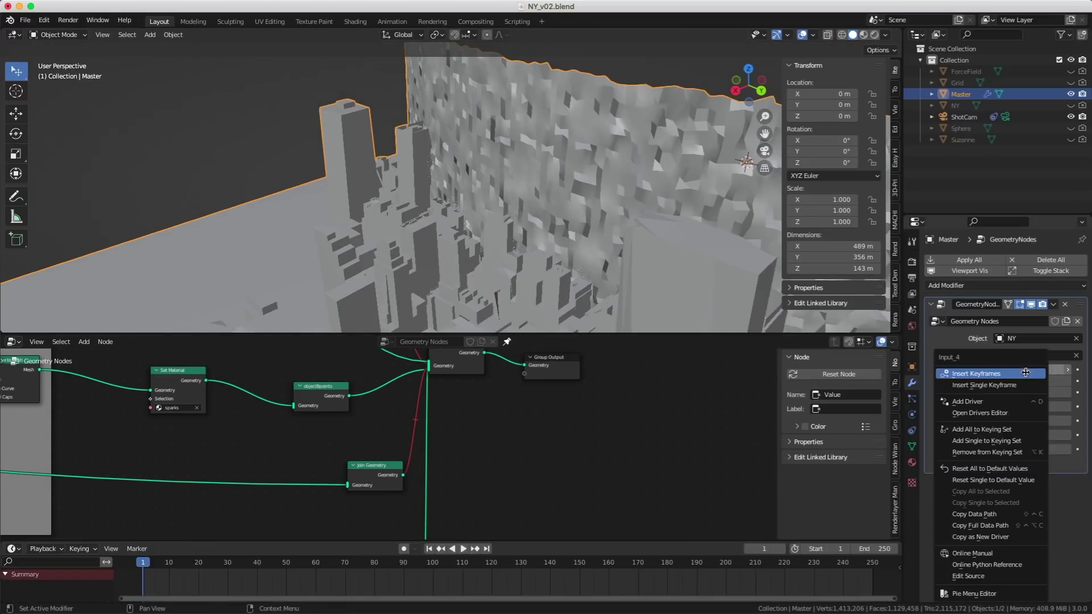
pyautogui.click(1024, 370)
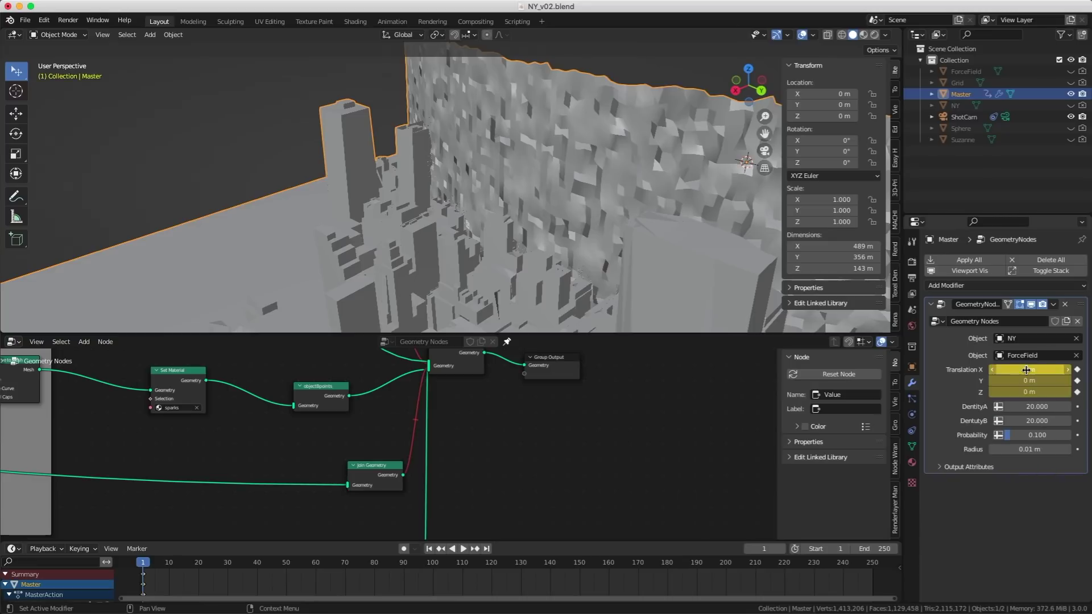
# - Keyframe Master's Translation on frame 99 with X set to 150 m so the force field sweeps across the city
pyautogui.click(429, 563)
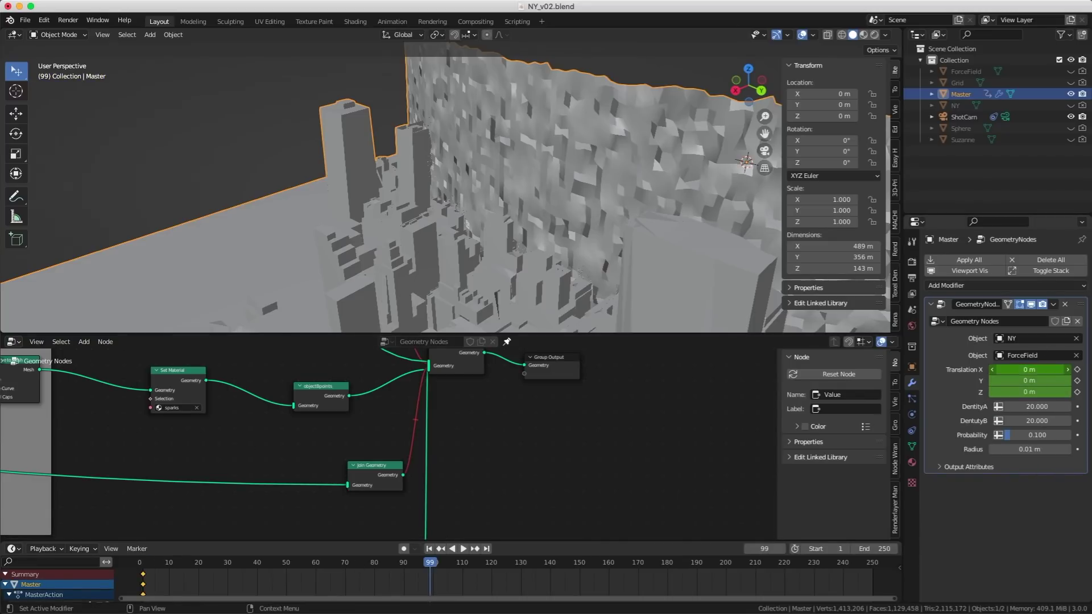
pyautogui.moveTo(1028, 370); pyautogui.dragTo(1052, 370)
pyautogui.click(1010, 370)
pyautogui.write('20')
pyautogui.press('Return')
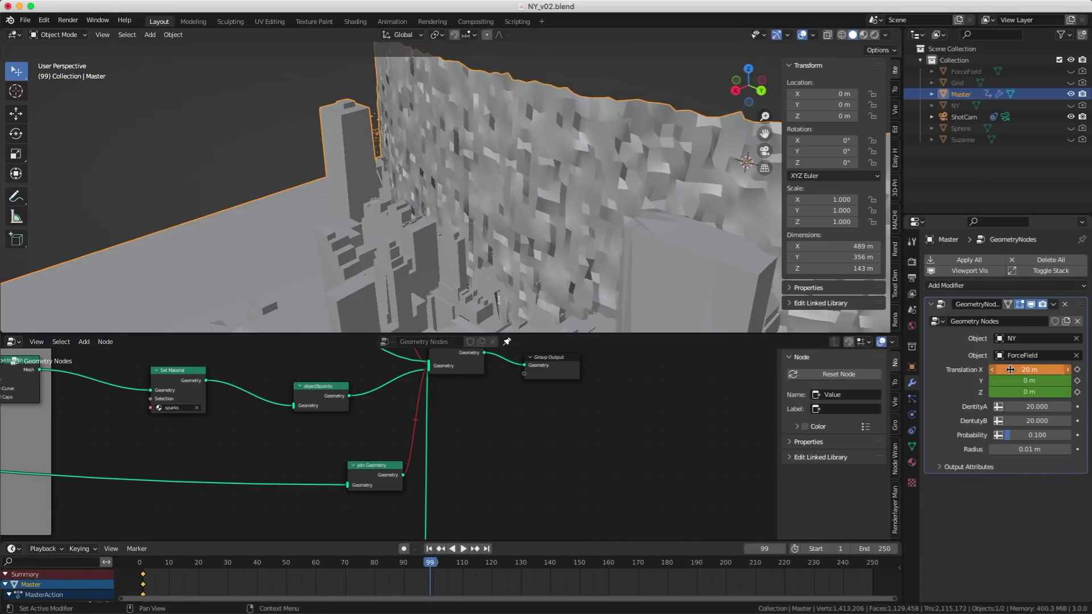
pyautogui.click(1010, 370)
pyautogui.press('Return')
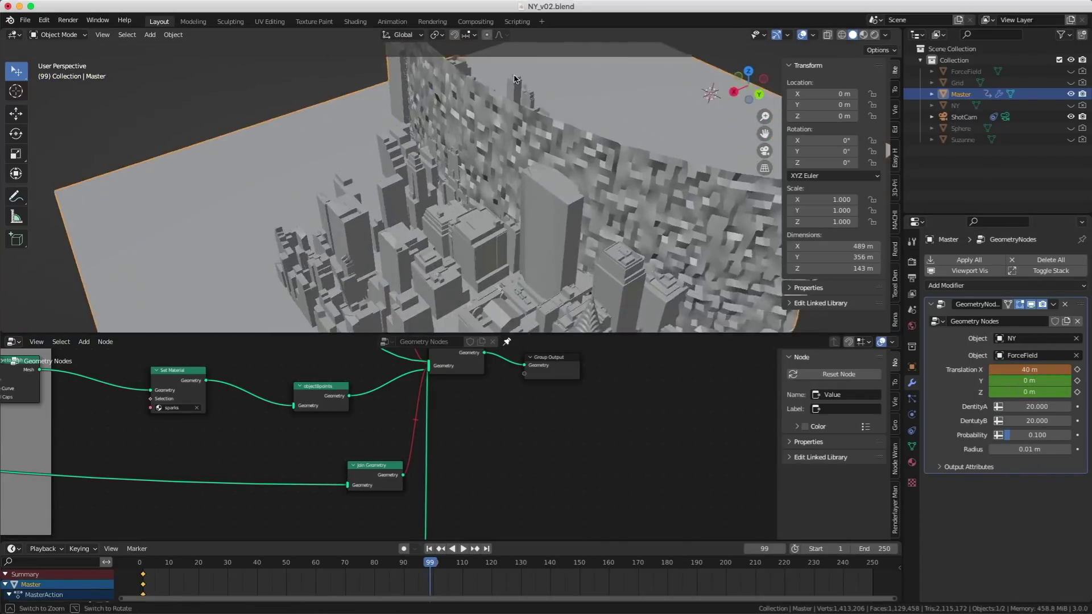
pyautogui.click(1016, 370)
pyautogui.write('150')
pyautogui.press('Return')
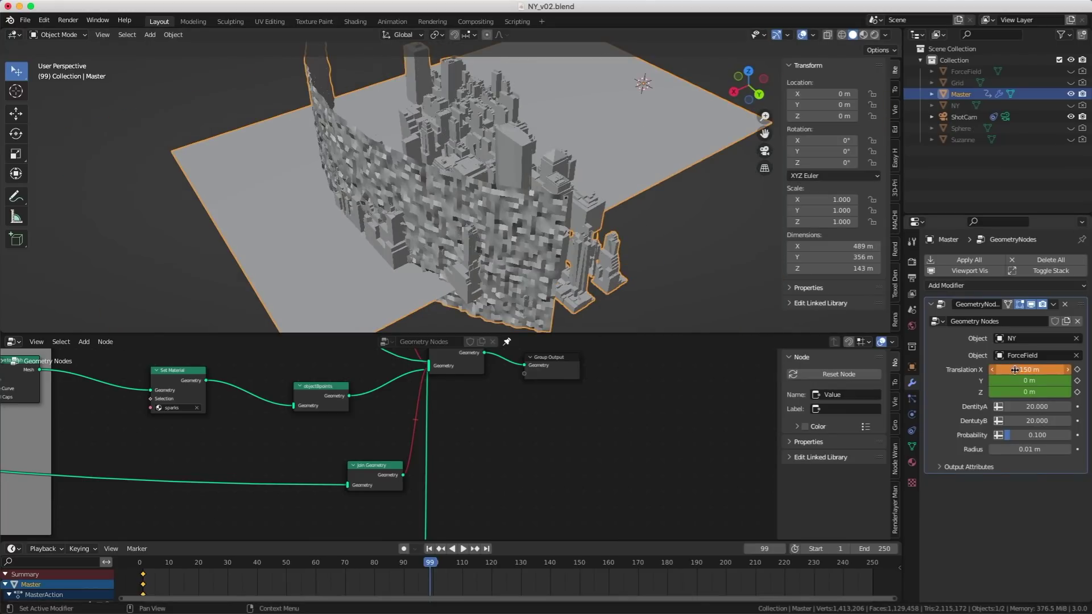
pyautogui.rightClick(1015, 370)
pyautogui.click(1015, 370)
# - Set the interpolation mode of the Translation keyframes to Linear
pyautogui.rightClick(483, 573)
pyautogui.moveTo(458, 521)
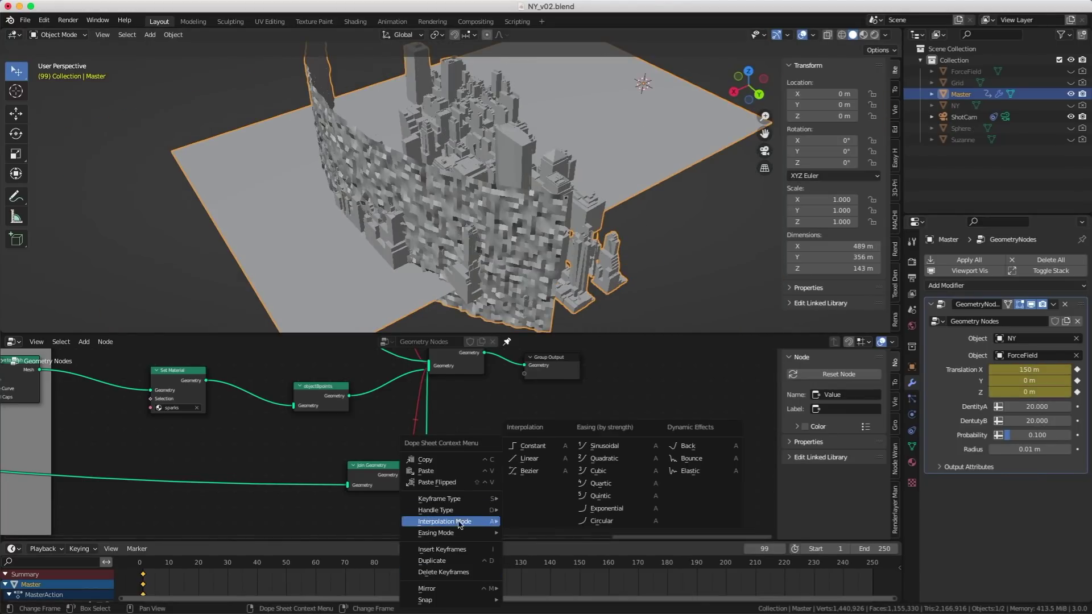
pyautogui.click(535, 459)
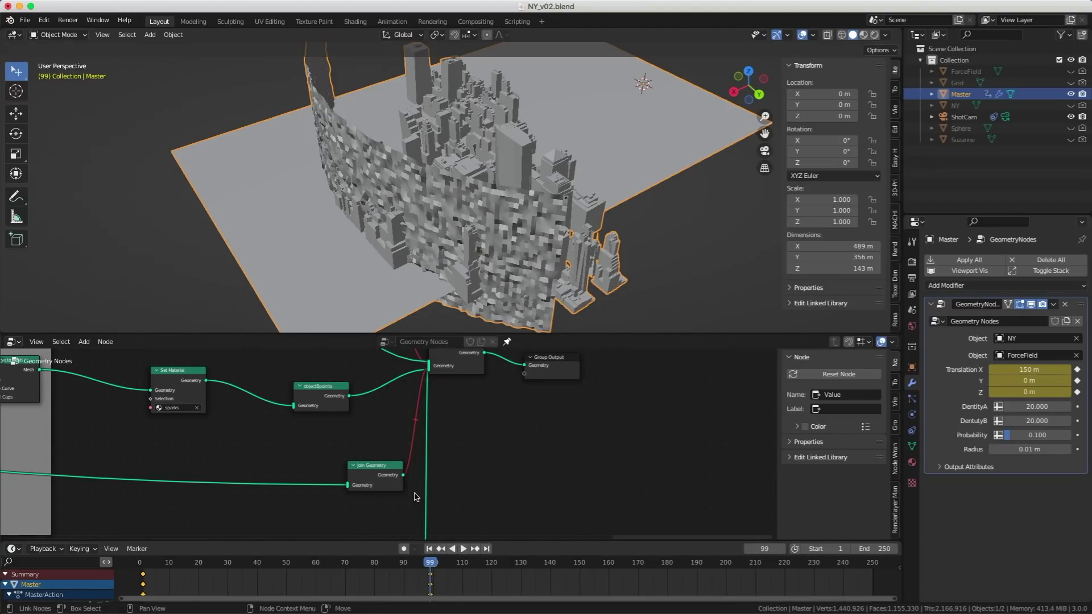
# - Mute the ObjectBGeo link and preview frame 32 in rendered shading with the Cycles render engine
pyautogui.keyDown('ctrl'); pyautogui.keyDown('alt'); pyautogui.moveTo(451, 508); pyautogui.dragTo(486, 525, button='right'); pyautogui.keyUp('alt'); pyautogui.keyUp('ctrl')
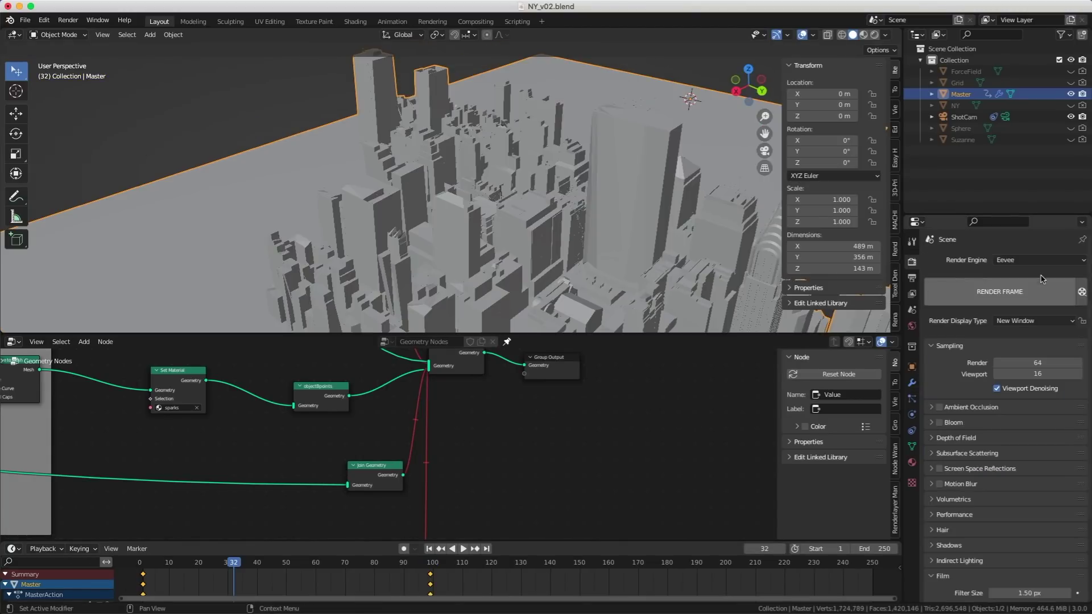
pyautogui.click(1040, 260)
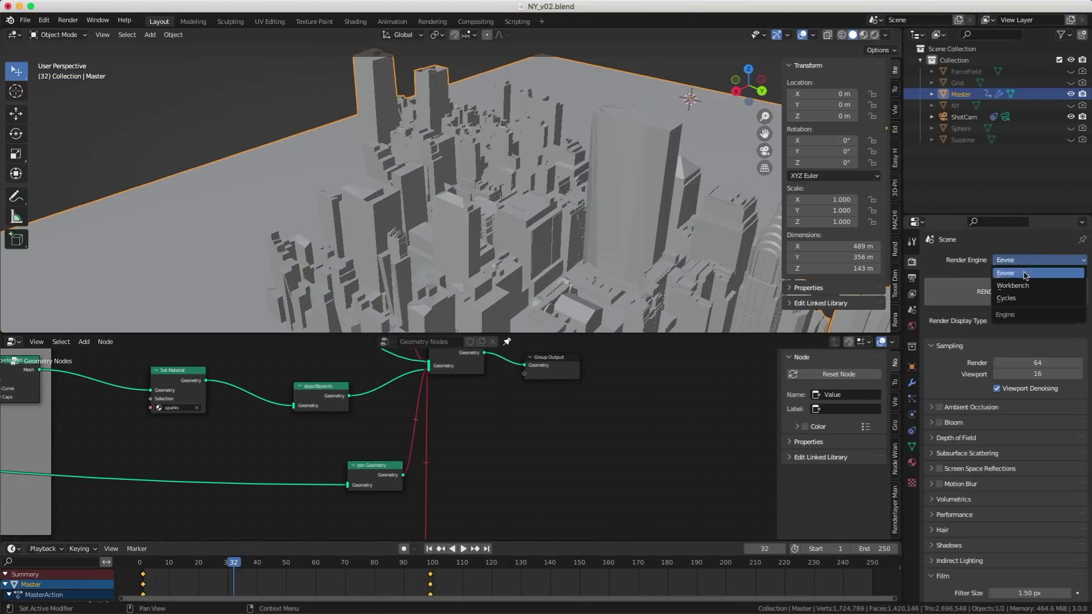
pyautogui.click(1016, 299)
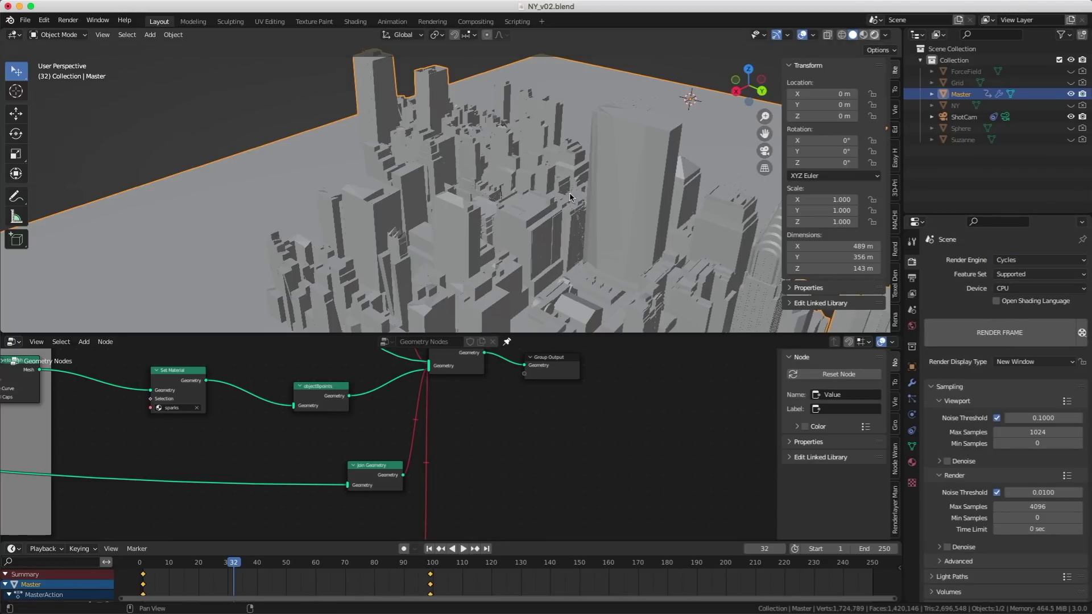
pyautogui.press('z')
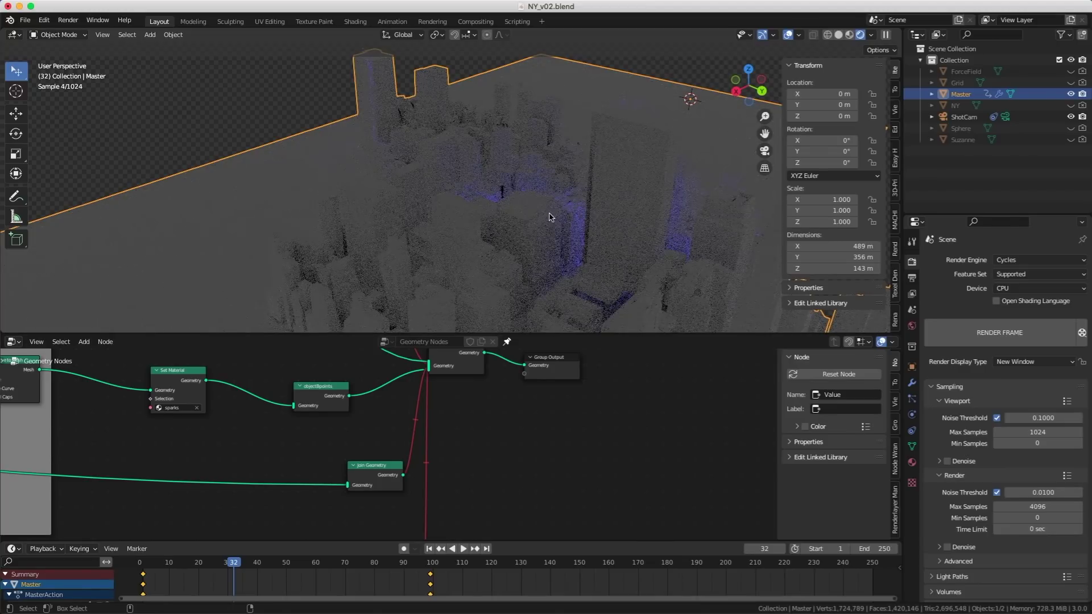
# - Set the World background color to black
pyautogui.click(912, 324)
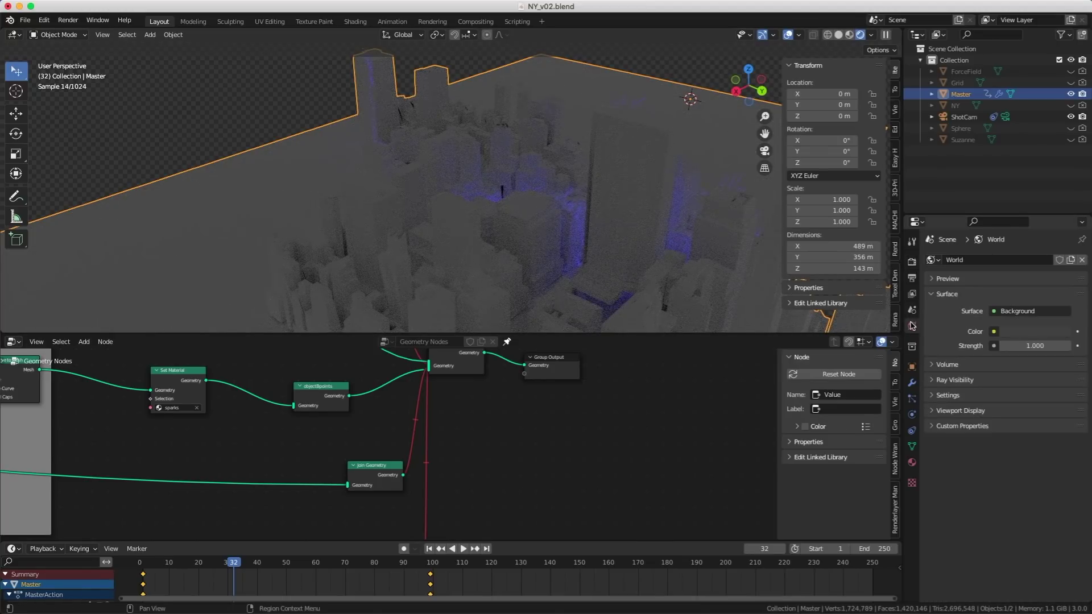
pyautogui.click(1032, 332)
pyautogui.moveTo(1065, 251); pyautogui.dragTo(1063, 254)
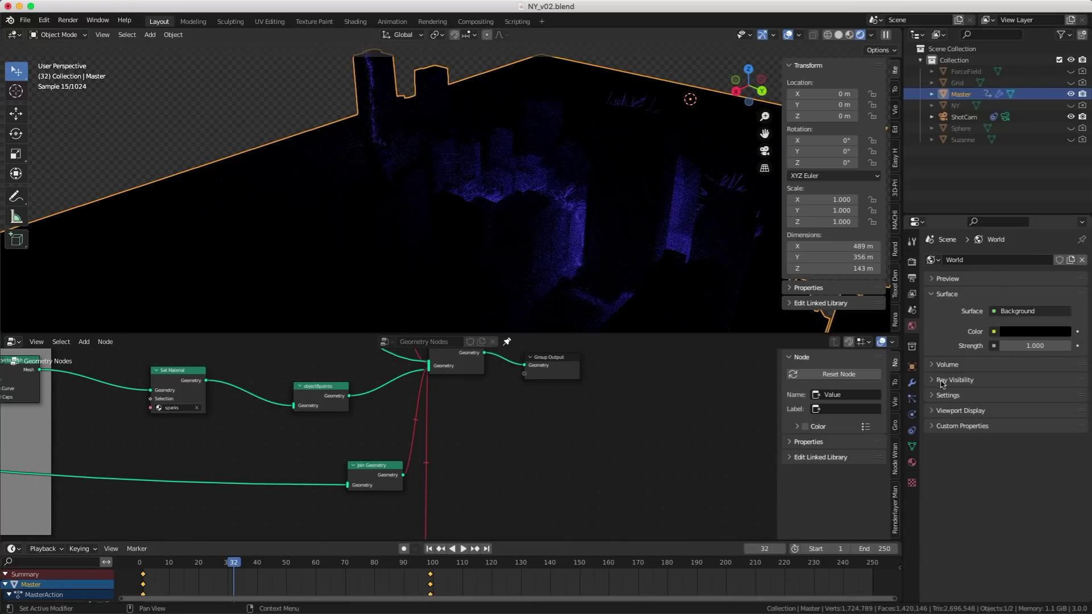
# - Change the sparks material's emission color to a light sky blue
pyautogui.click(912, 461)
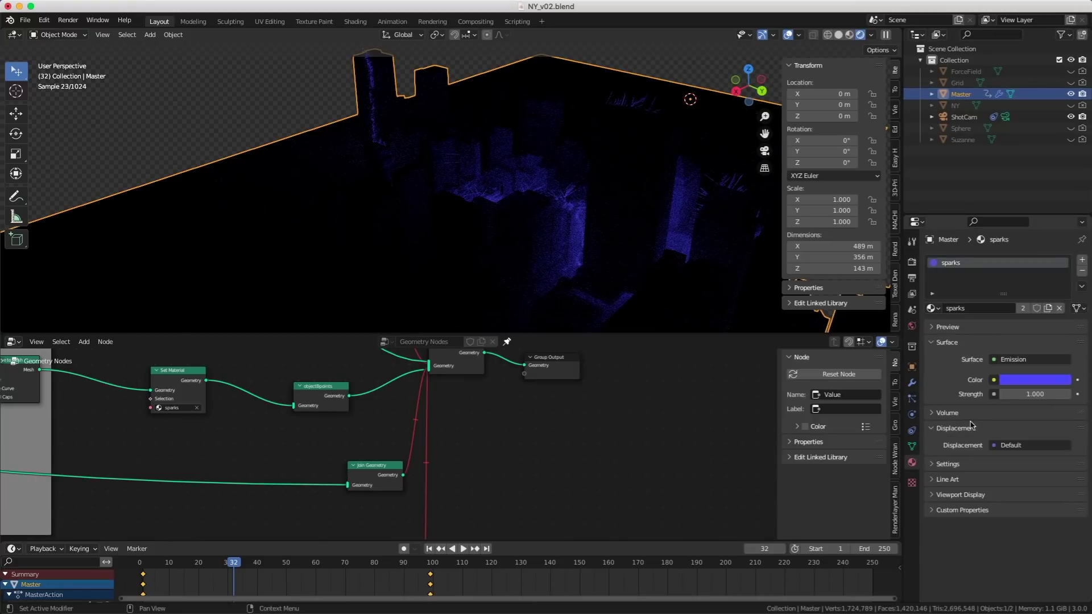
pyautogui.click(1027, 381)
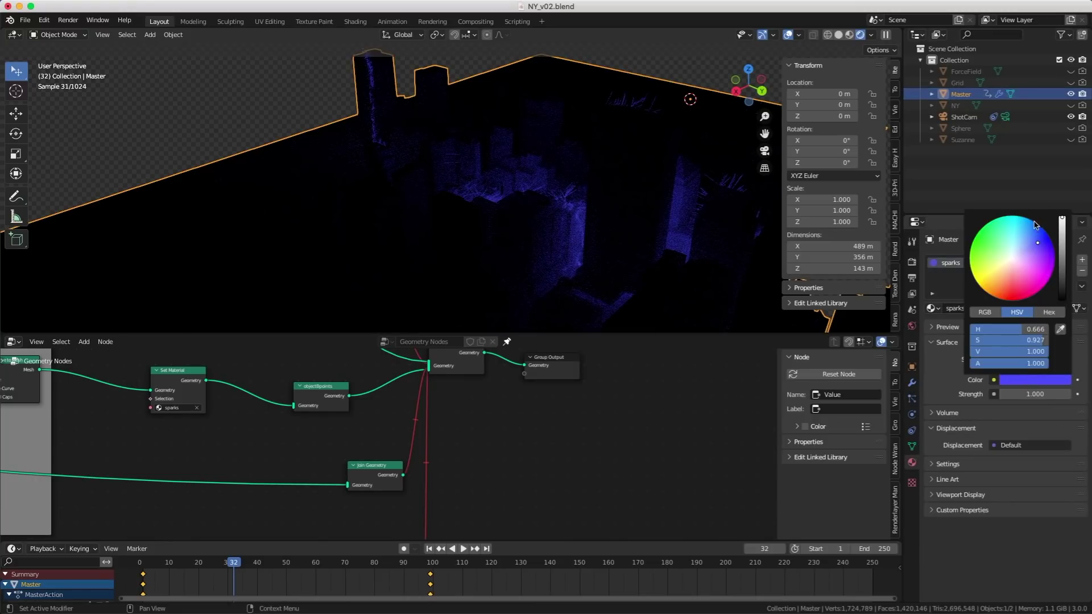
pyautogui.moveTo(1032, 225); pyautogui.dragTo(1028, 218)
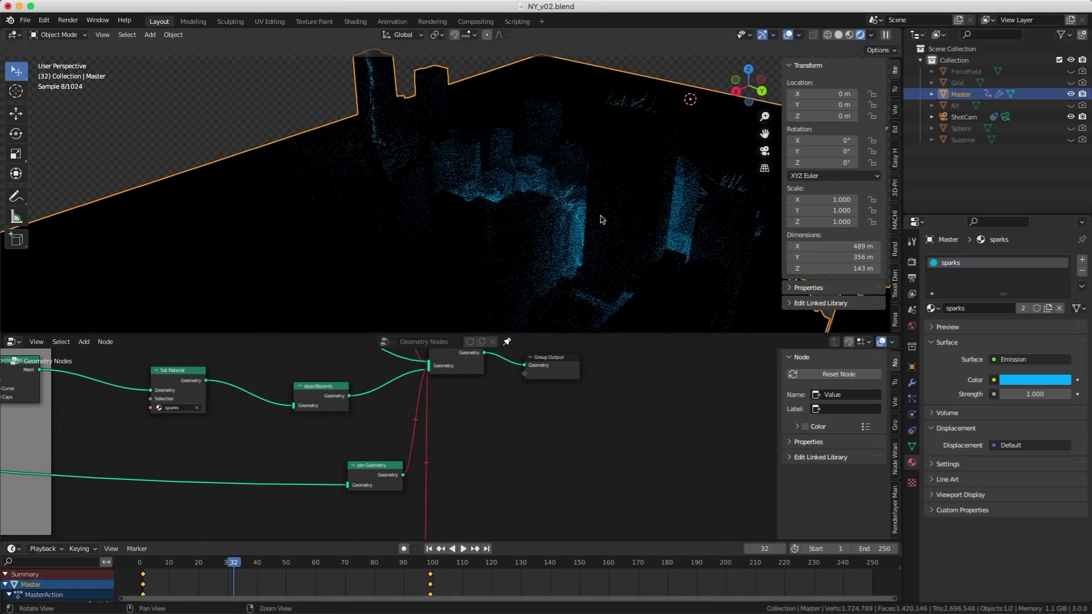
# - Set the first Noise node's Value to 0.7 to make the sparks between the buildings more jagged
pyautogui.keyDown('alt'); pyautogui.moveTo(602, 218); pyautogui.dragTo(579, 207); pyautogui.keyUp('alt')
pyautogui.keyDown('alt'); pyautogui.moveTo(579, 212); pyautogui.dragTo(659, 212, button='right'); pyautogui.keyUp('alt')
pyautogui.keyDown('alt'); pyautogui.moveTo(705, 213); pyautogui.dragTo(561, 178, button='middle'); pyautogui.keyUp('alt')
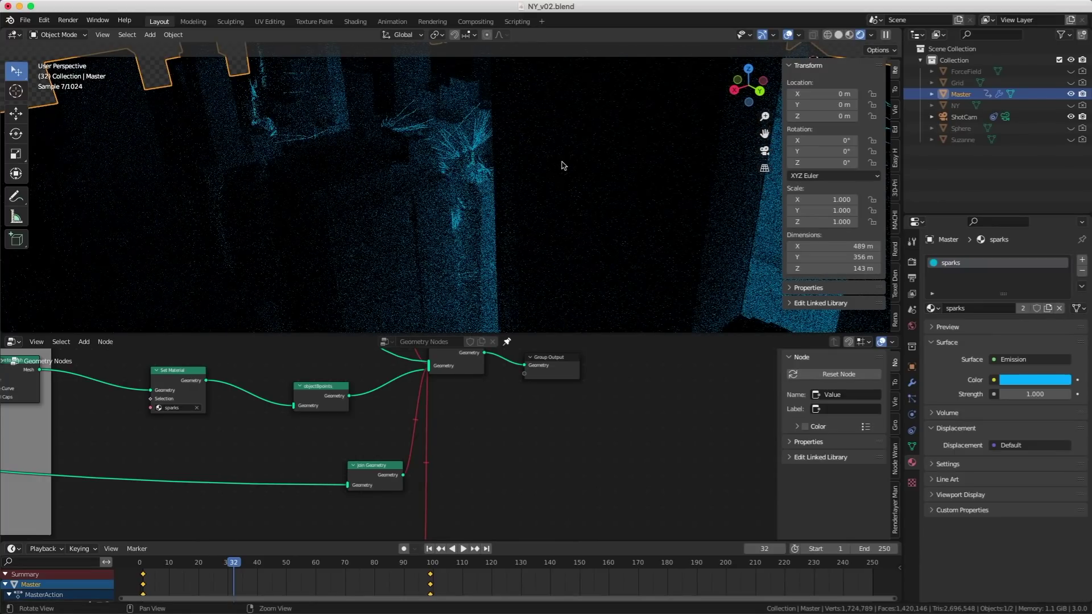
pyautogui.keyDown('alt'); pyautogui.moveTo(562, 162); pyautogui.dragTo(612, 163); pyautogui.keyUp('alt')
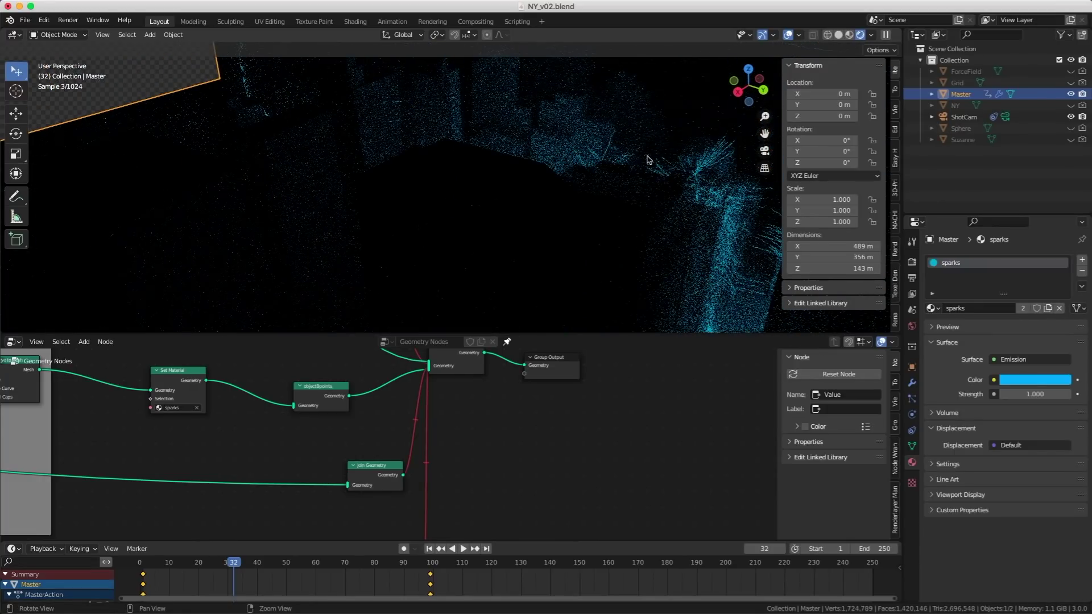
pyautogui.keyDown('alt'); pyautogui.moveTo(648, 160); pyautogui.dragTo(581, 187, button='middle'); pyautogui.keyUp('alt')
pyautogui.keyDown('alt'); pyautogui.moveTo(581, 186); pyautogui.dragTo(600, 178); pyautogui.keyUp('alt')
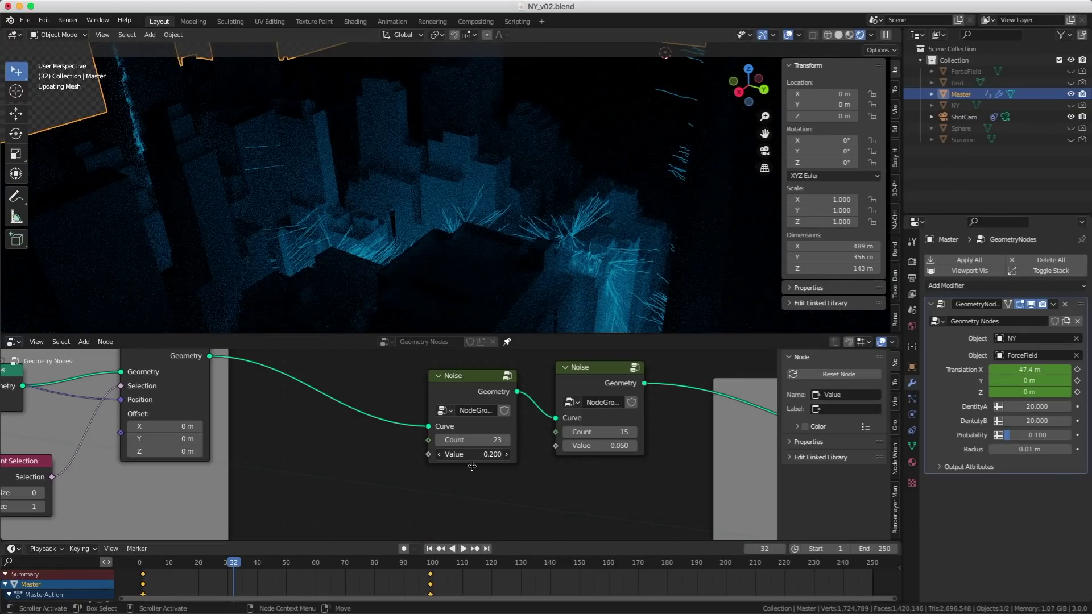
pyautogui.click(471, 454)
pyautogui.write('2.6')
pyautogui.press('Return')
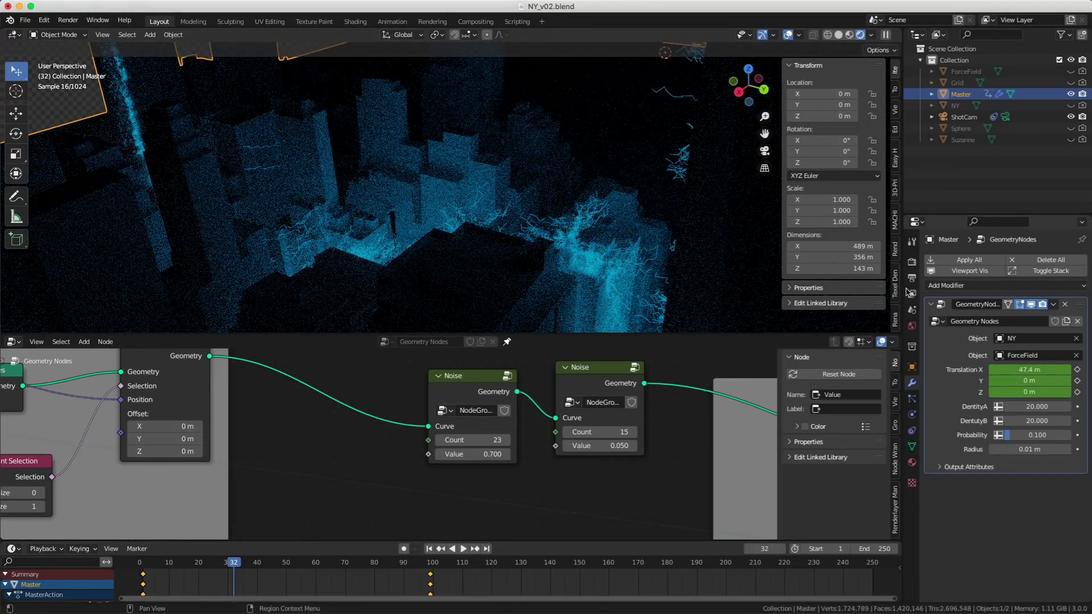
# - Switch the render engine to Eevee
pyautogui.click(912, 263)
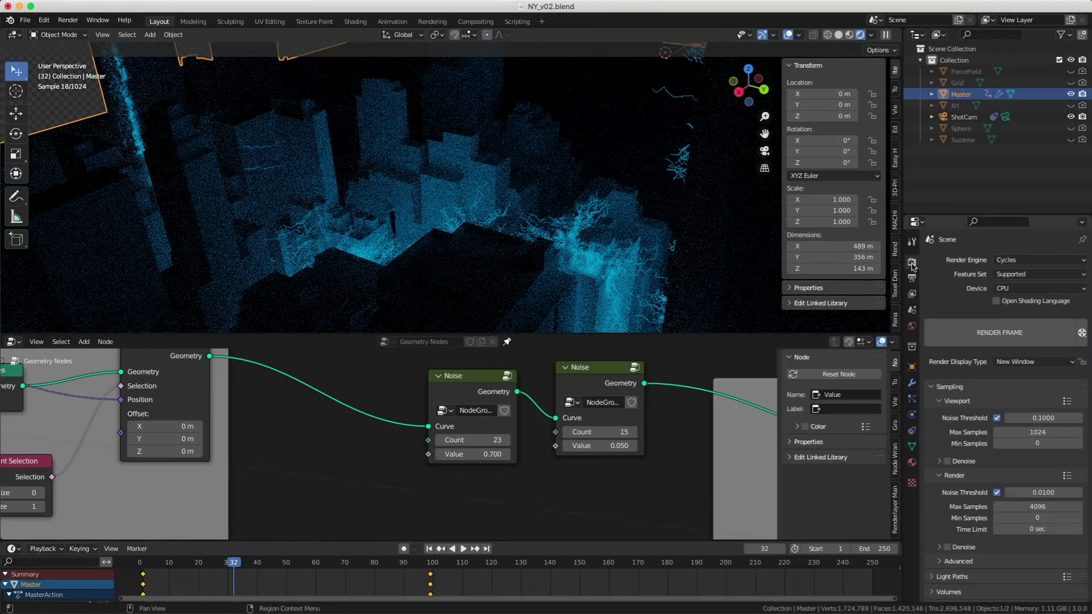
pyautogui.click(1020, 262)
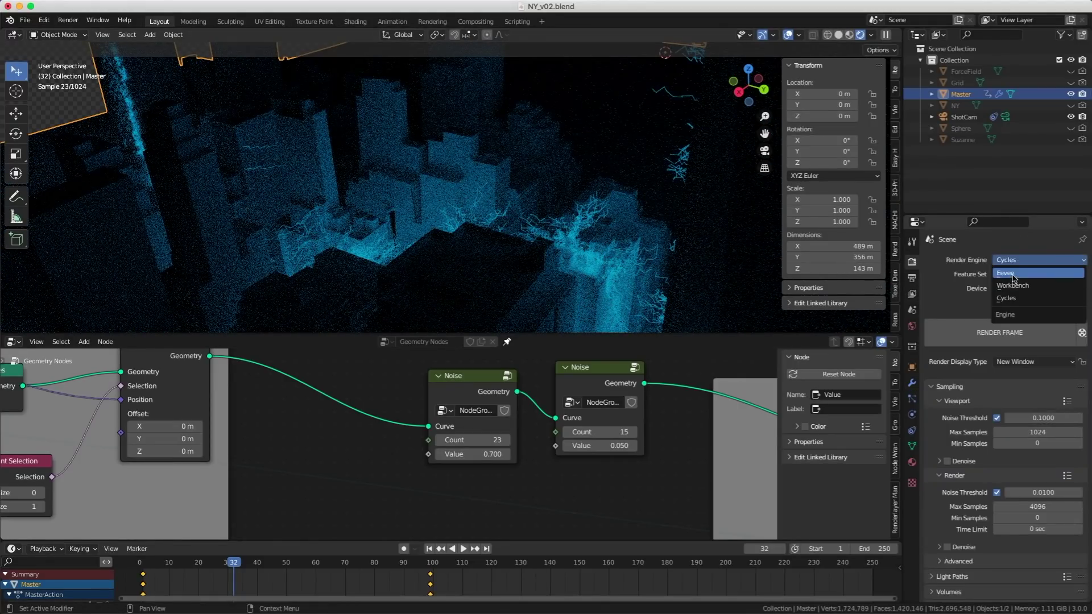
pyautogui.click(1014, 274)
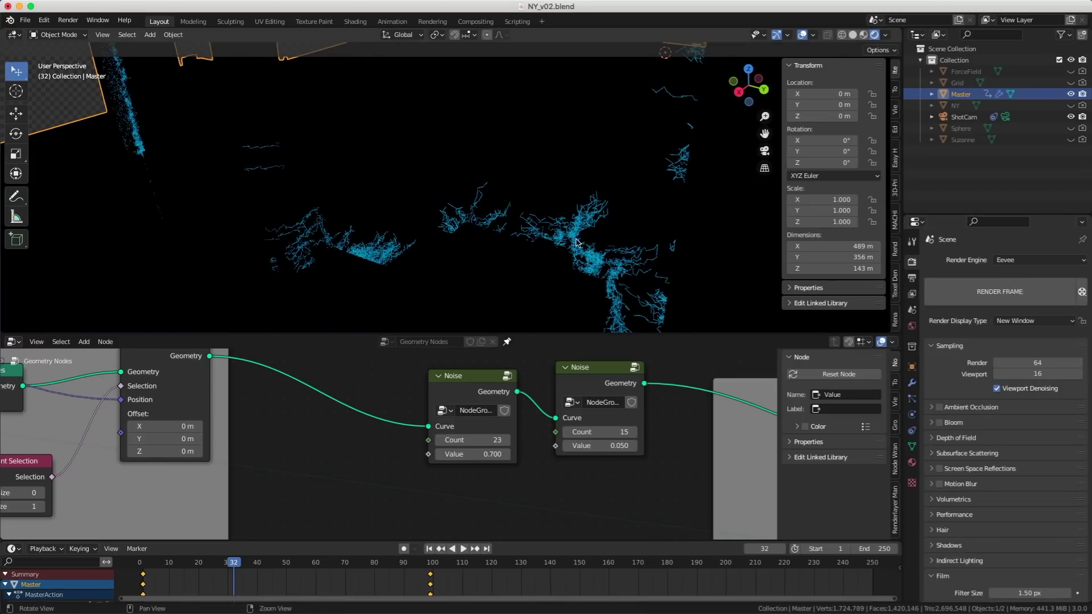
# - Play the animation to review the sparks moving across the whole city and return to frame 35
pyautogui.scroll(-5, 576, 241)
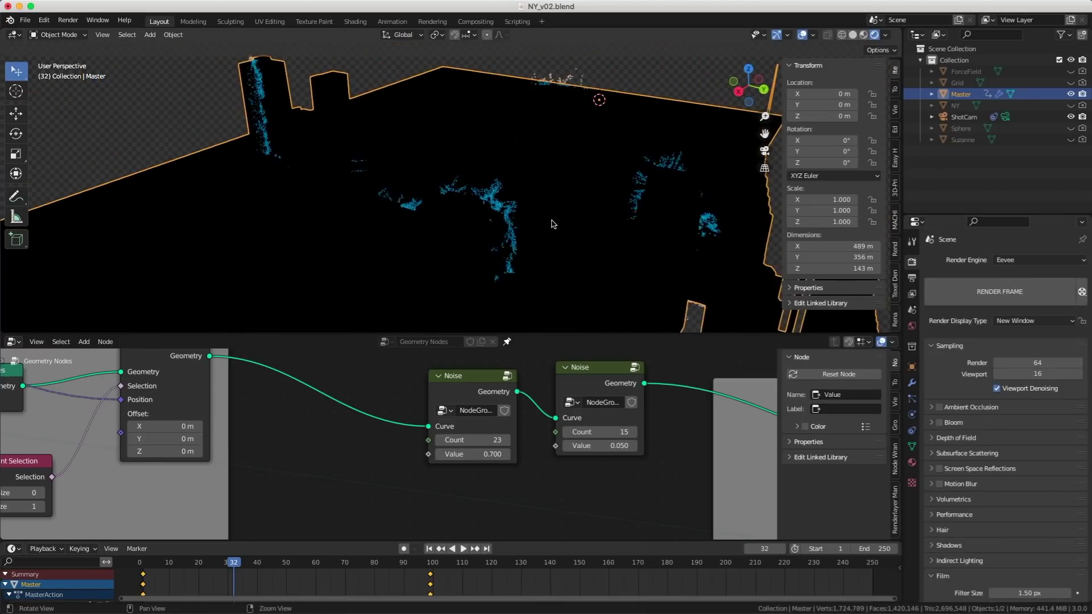
pyautogui.scroll(-2, 552, 224)
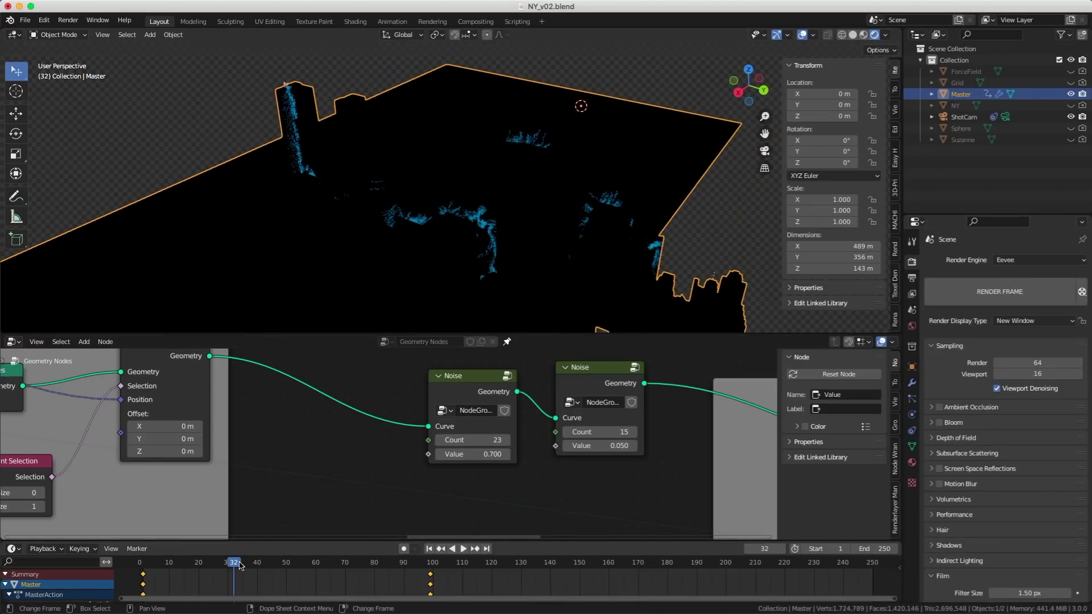
pyautogui.press('space')
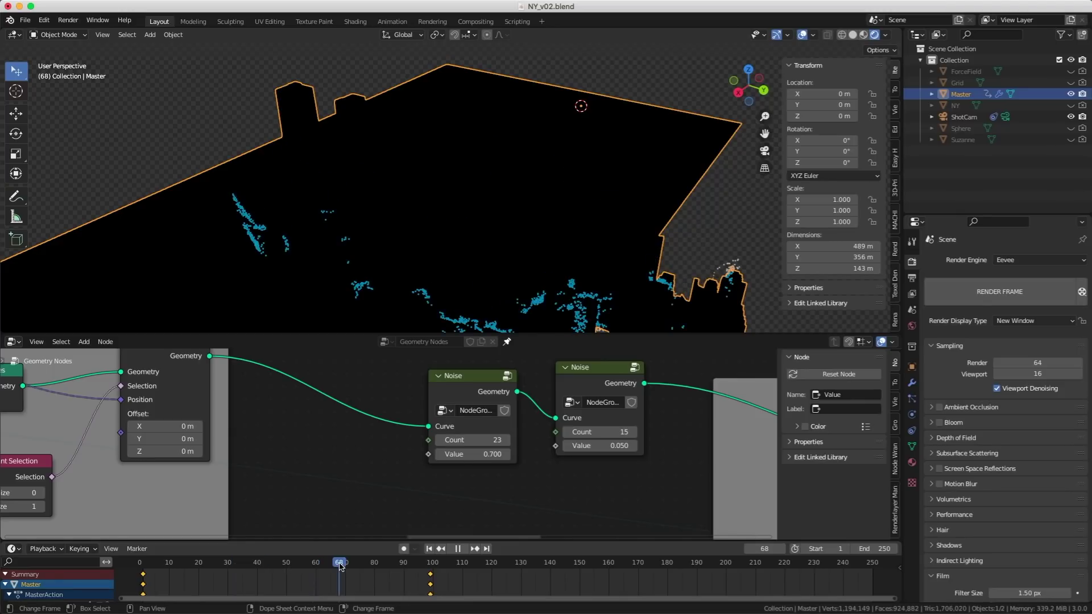
pyautogui.press('space')
pyautogui.click(245, 562)
pyautogui.press('space')
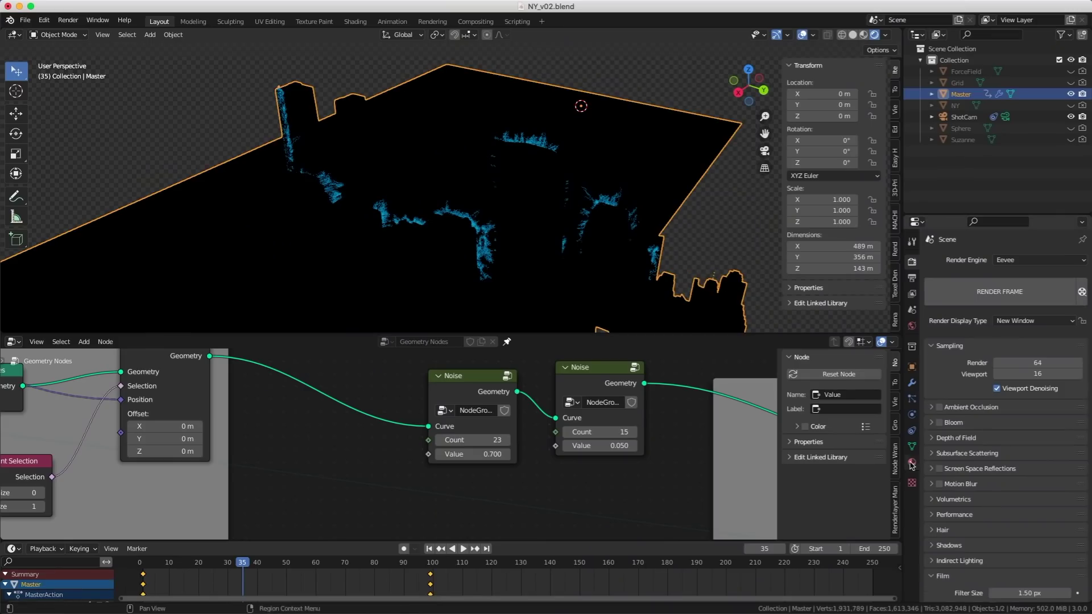
# - Add a second material to Master with an Emission surface and start renaming it
pyautogui.click(912, 463)
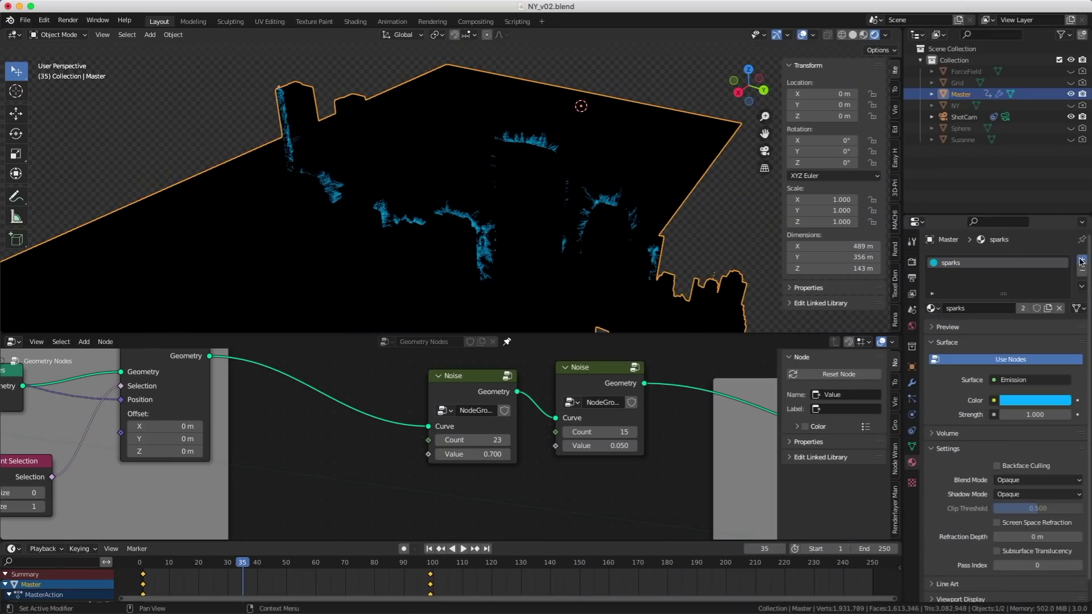
pyautogui.click(1002, 402)
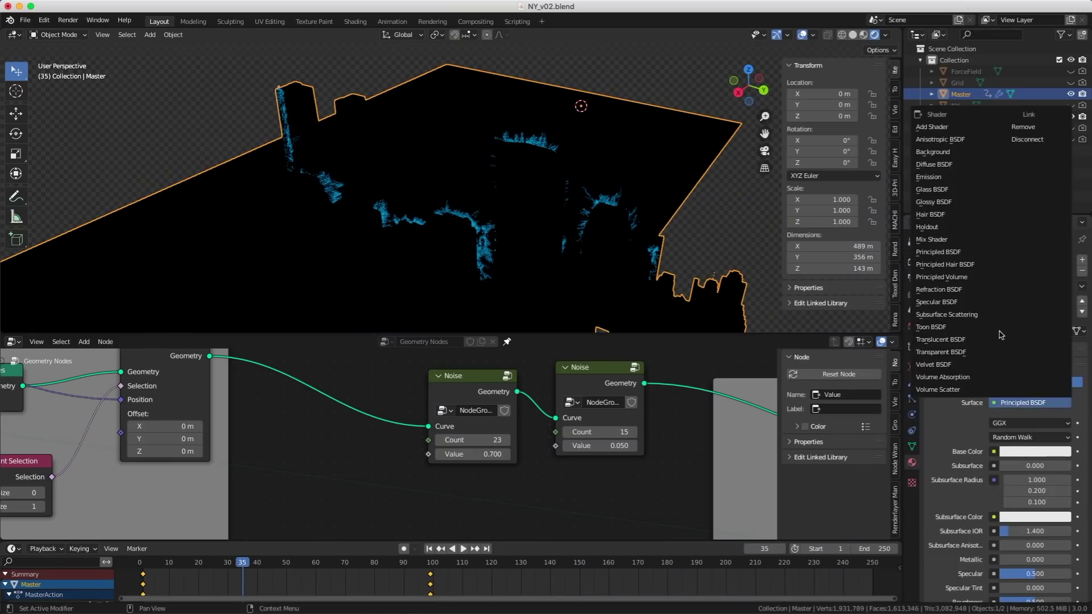
pyautogui.click(944, 178)
pyautogui.doubleClick(979, 330)
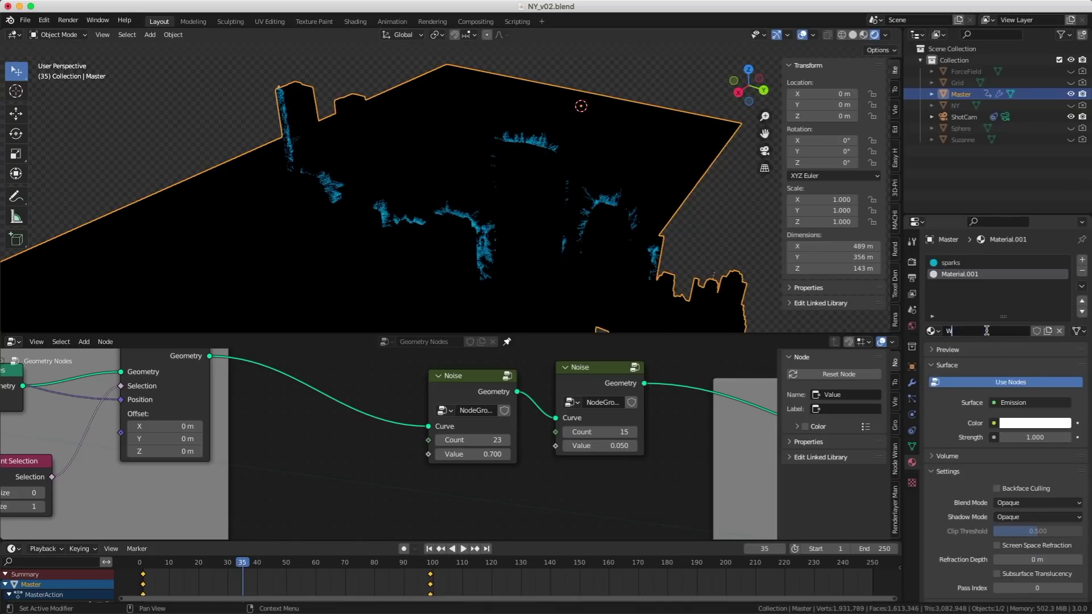
# - Rename the emission material as White and add another material slot to Master
pyautogui.write('White')
pyautogui.press('Return')
pyautogui.click(1082, 260)
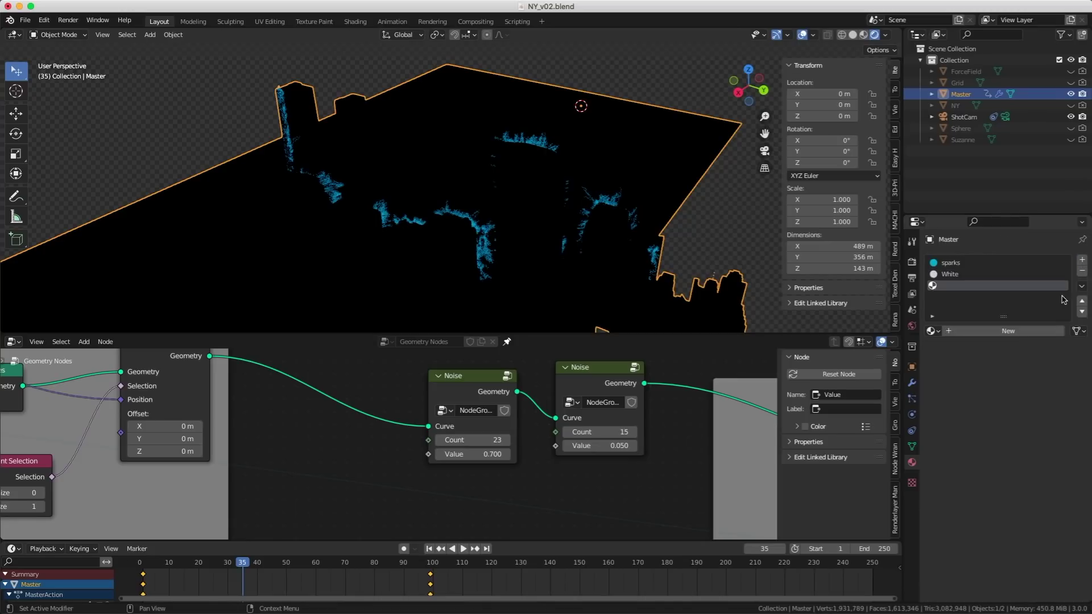
# - Create a material named black in the empty slot, using an Emission surface with black color and strength 0
pyautogui.click(1007, 331)
pyautogui.click(1032, 402)
pyautogui.click(962, 178)
pyautogui.click(1025, 427)
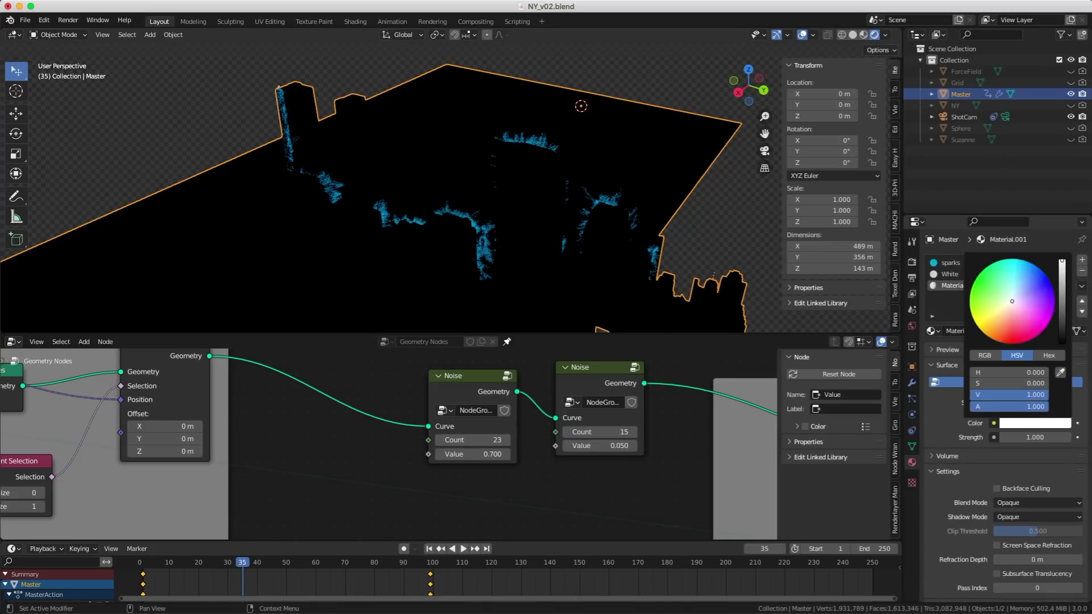
pyautogui.moveTo(1024, 407); pyautogui.dragTo(967, 407)
pyautogui.moveTo(1026, 438); pyautogui.dragTo(1001, 437)
pyautogui.click(990, 330)
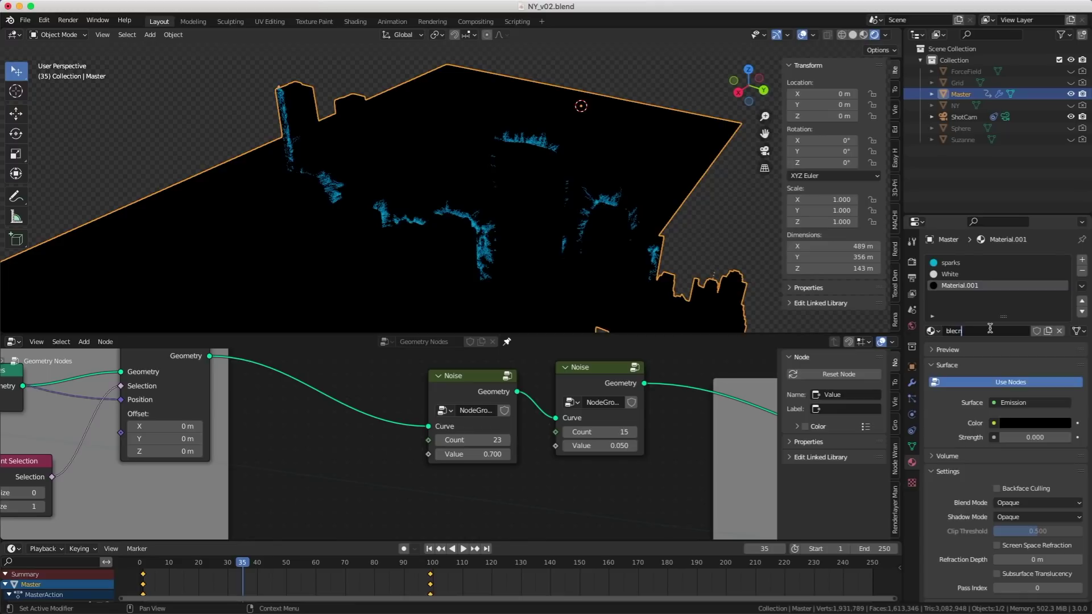
pyautogui.write('black')
pyautogui.press('Return')
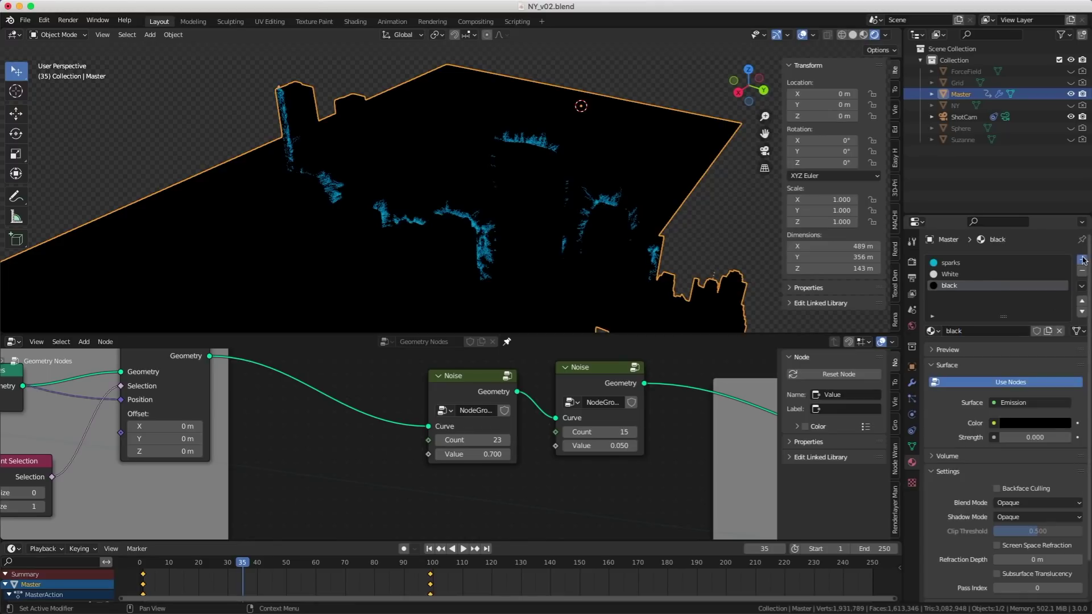
# - Add a fourth material to Master, name it AOC, and switch the node editor to the Shader Editor
pyautogui.click(1083, 260)
pyautogui.click(14, 341)
pyautogui.click(45, 447)
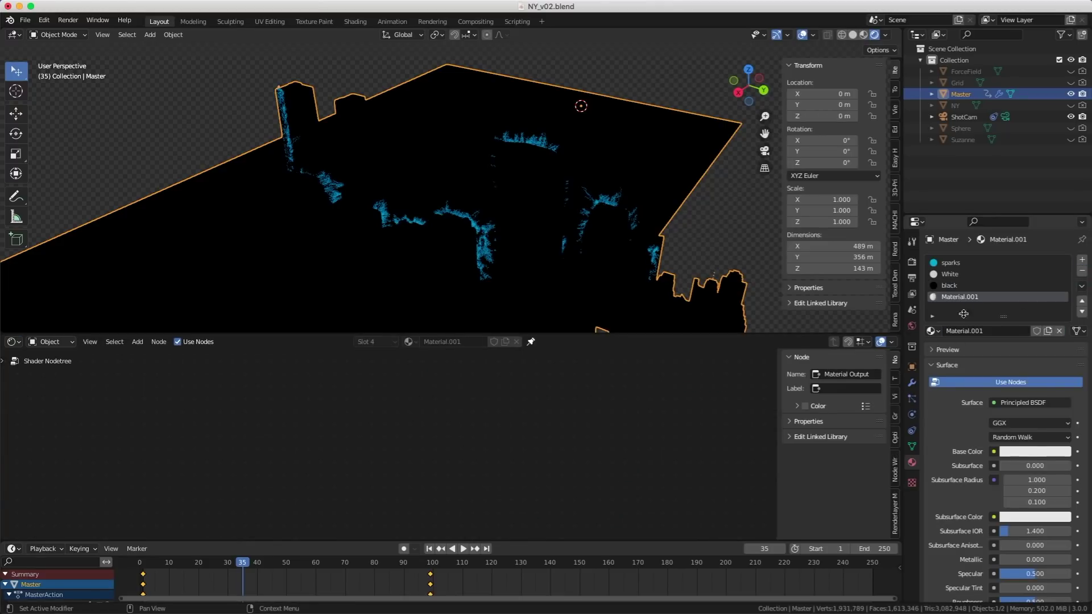
pyautogui.click(986, 331)
pyautogui.write('AOC')
pyautogui.press('Return')
# - Add an Ambient Occlusion node before the Principled BSDF in the AOC material
pyautogui.click(89, 341)
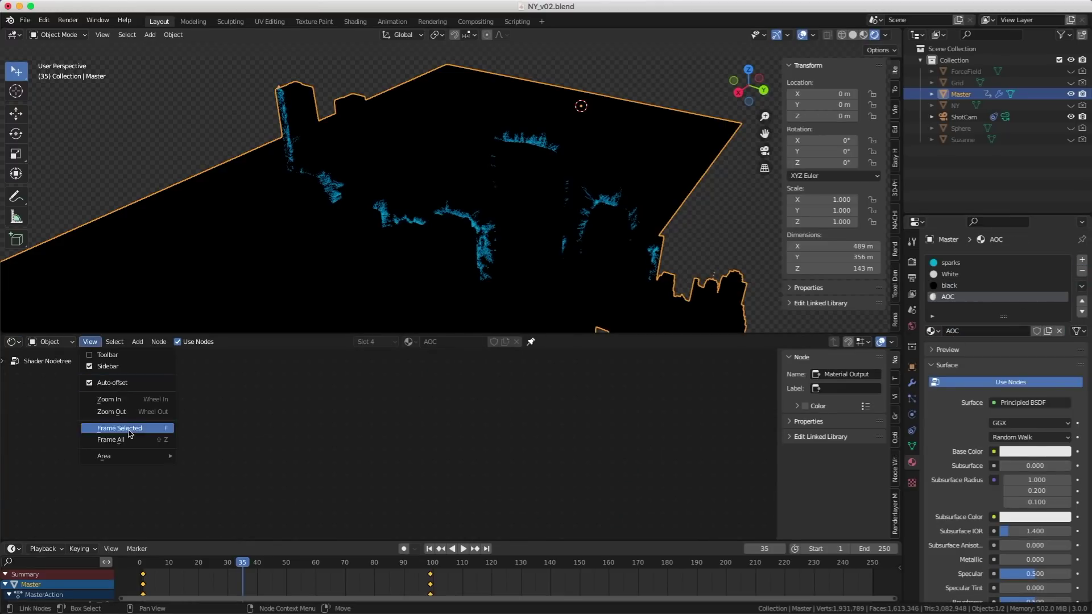
pyautogui.click(114, 437)
pyautogui.hotkey('shift', 'a')
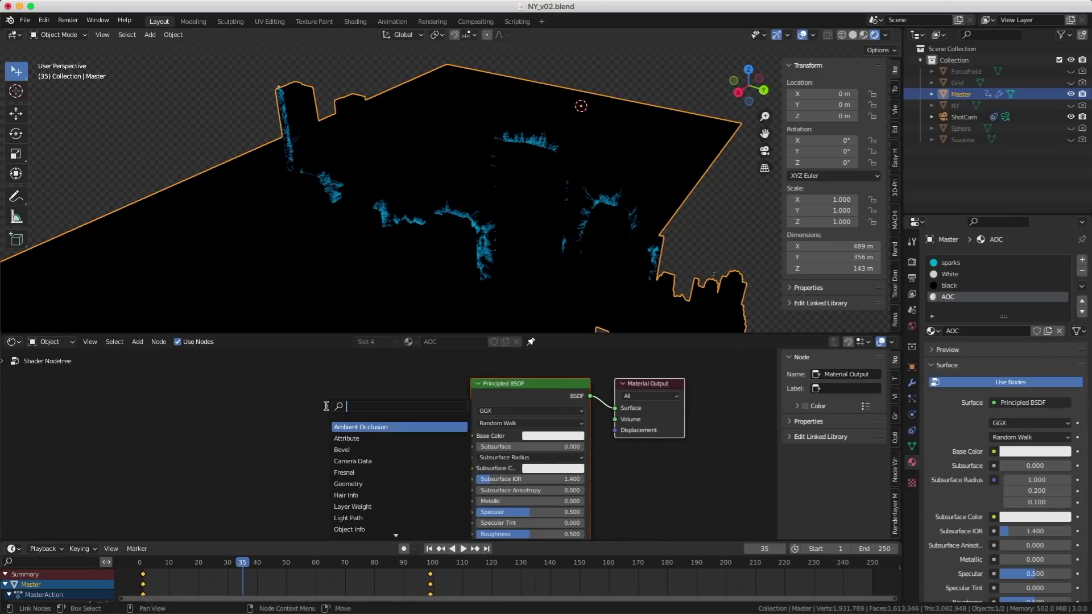
pyautogui.click(342, 424)
pyautogui.click(295, 405)
pyautogui.moveTo(331, 406); pyautogui.dragTo(307, 424)
# - Add a ColorRamp node and link the Ambient Occlusion color through it toward the AOC material's shader
pyautogui.hotkey('shift', 'a')
pyautogui.click(392, 399)
pyautogui.write('colo')
pyautogui.press('Return')
pyautogui.click(333, 378)
pyautogui.moveTo(307, 424); pyautogui.dragTo(335, 474)
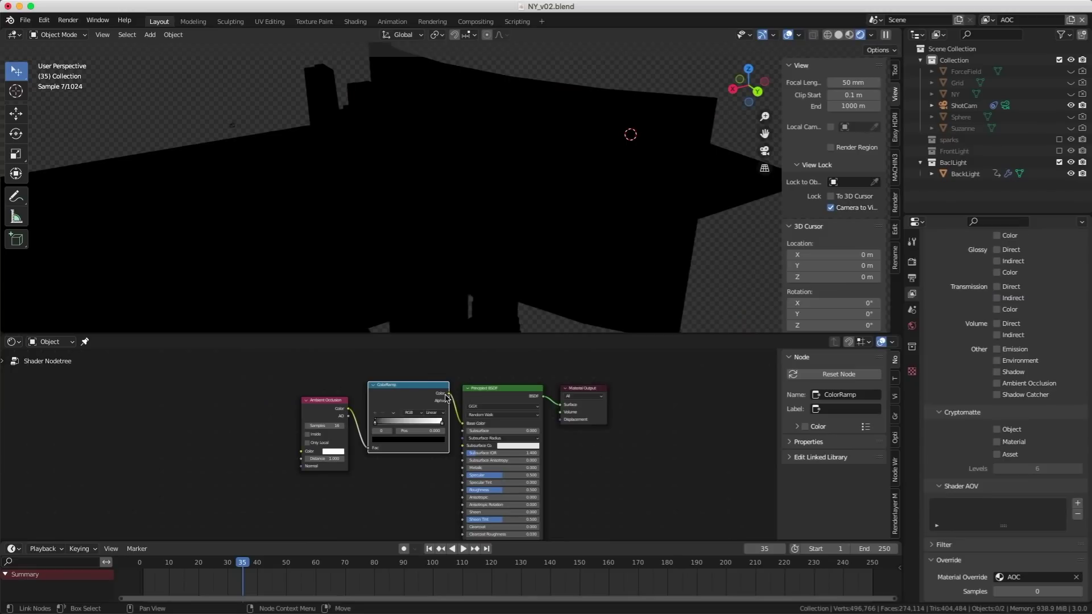
pyautogui.moveTo(450, 394); pyautogui.dragTo(514, 393)
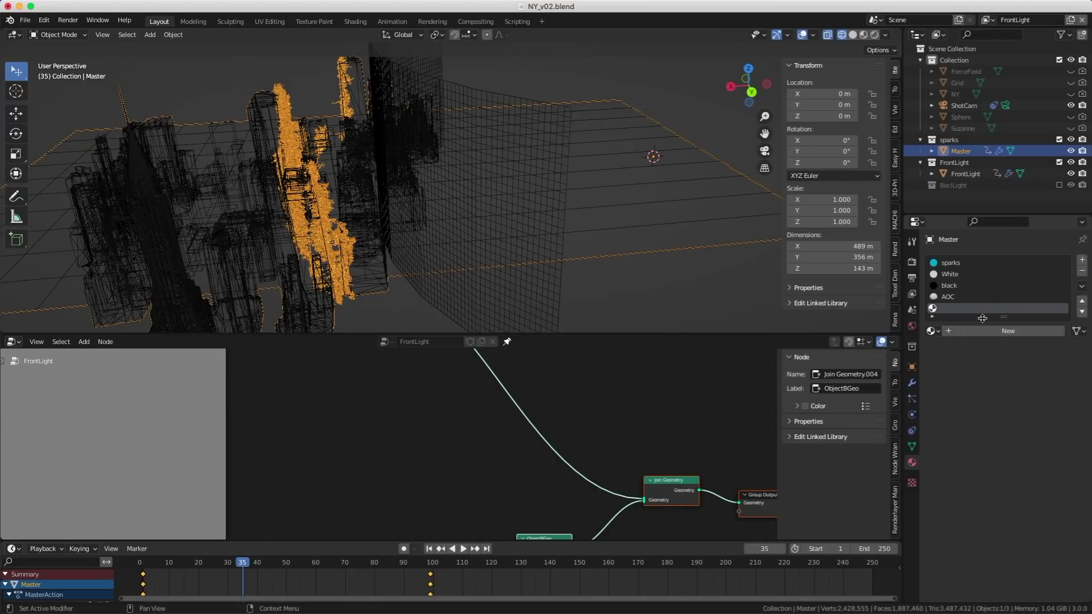
# - Create a material named DiffuseWhite in Master's empty slot with a pure white base color
pyautogui.click(984, 331)
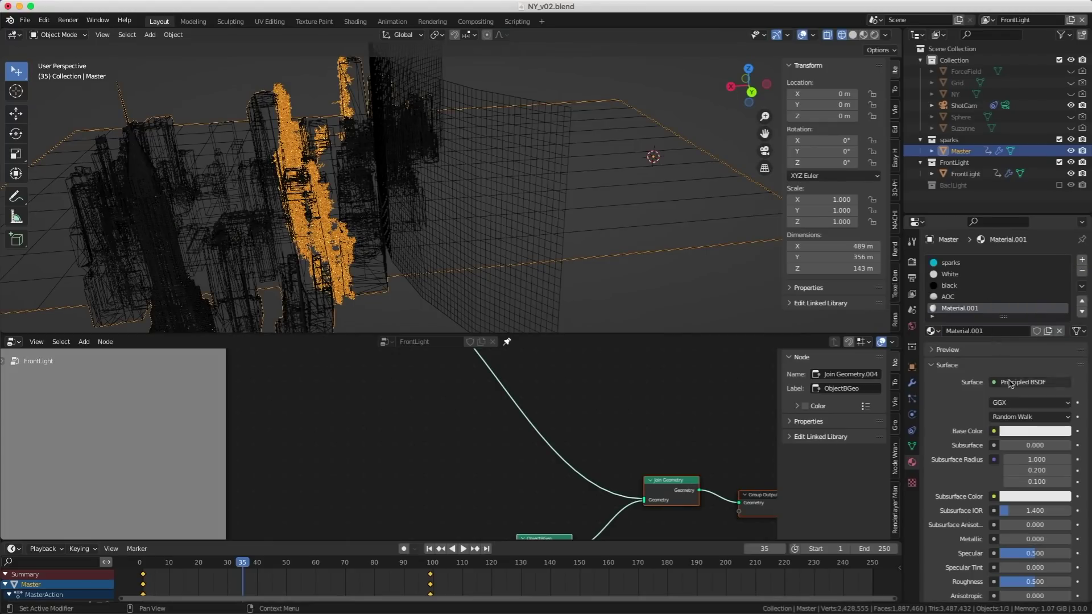
pyautogui.click(1024, 431)
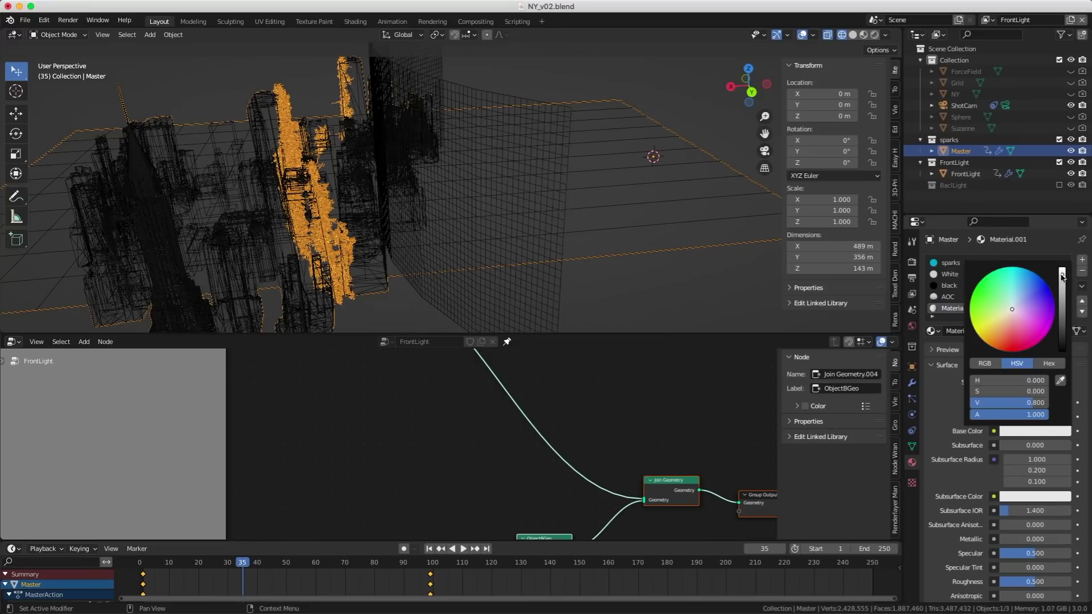
pyautogui.moveTo(1062, 275); pyautogui.dragTo(1061, 267)
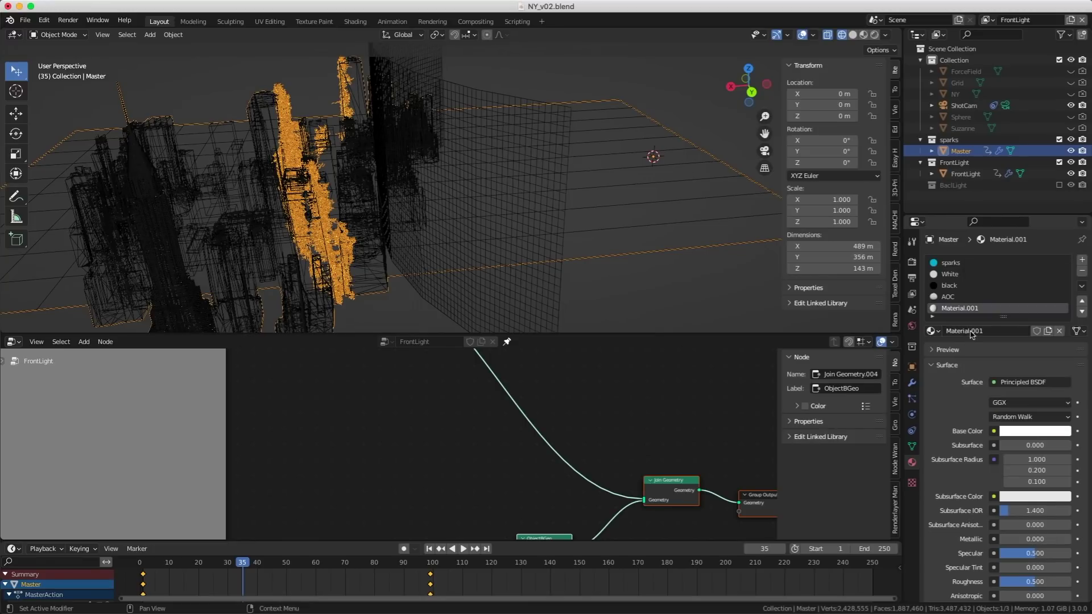
pyautogui.click(971, 331)
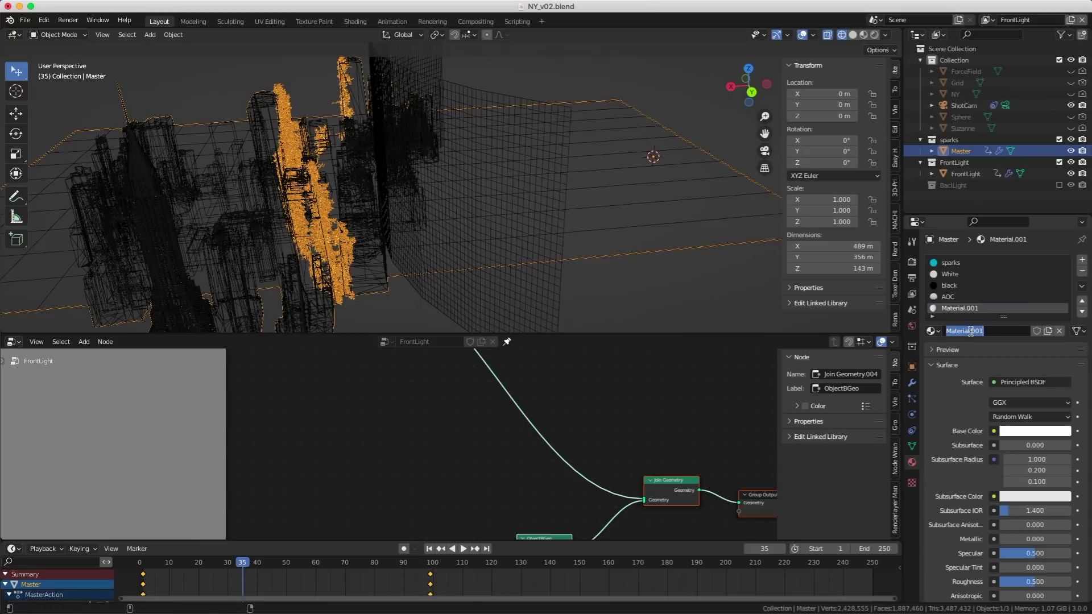
pyautogui.write('DiffuseWhite')
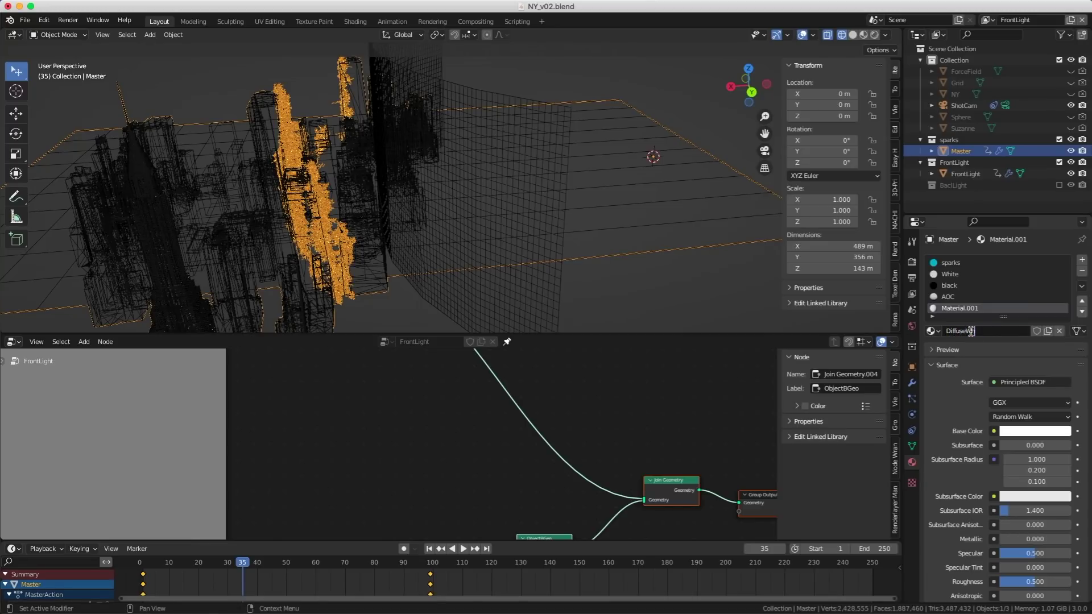
pyautogui.press('Return')
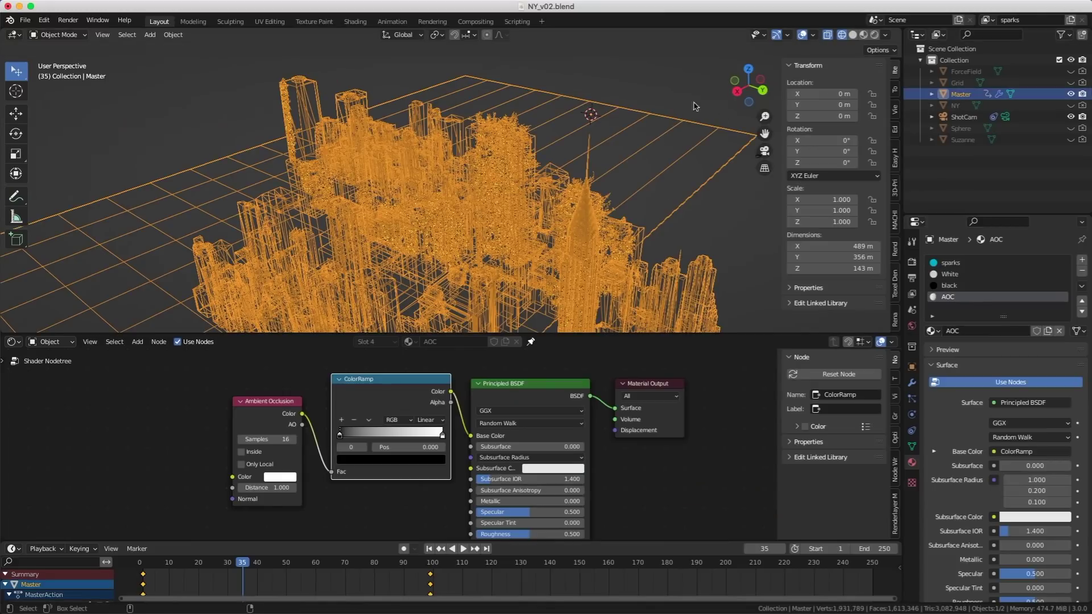
# - Move Master into a new collection named sparks
pyautogui.press('m')
pyautogui.click(667, 94)
pyautogui.write('sparks')
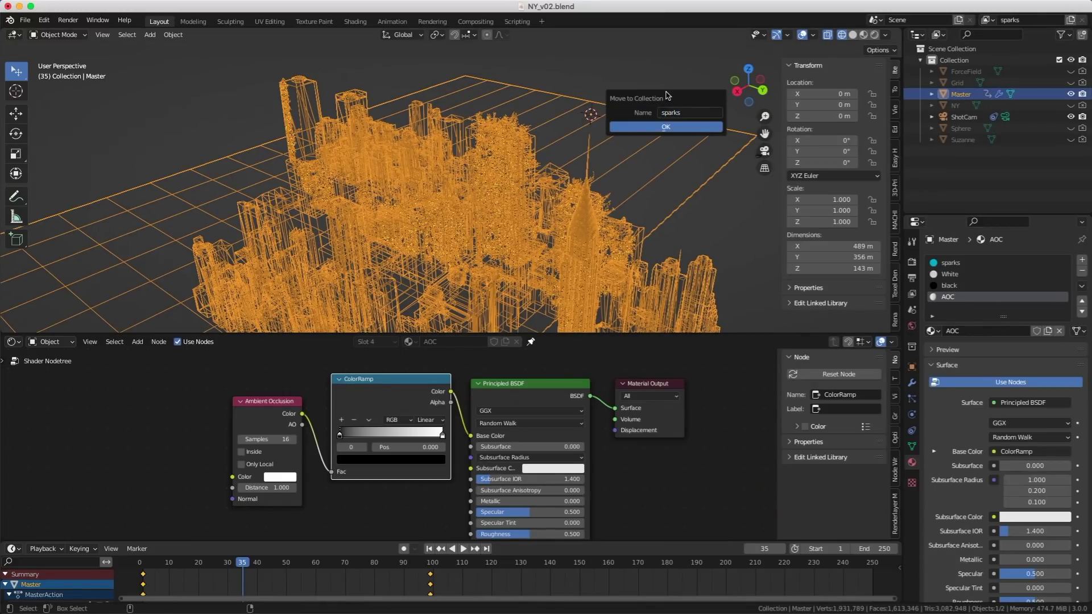
pyautogui.click(667, 127)
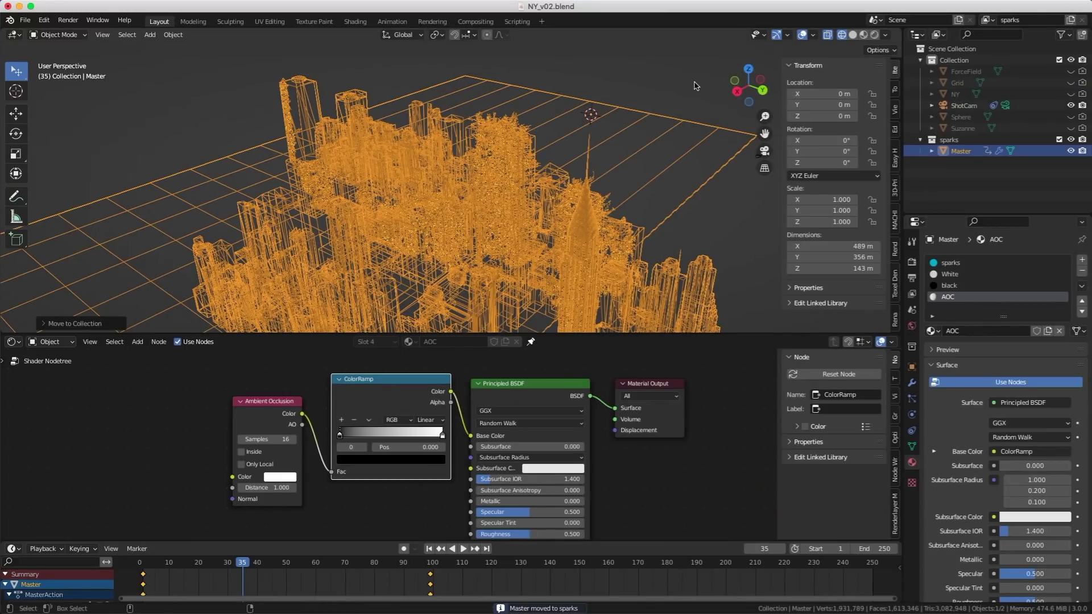
# - Duplicate the Master object twice in place
pyautogui.hotkey('shift', 'd')
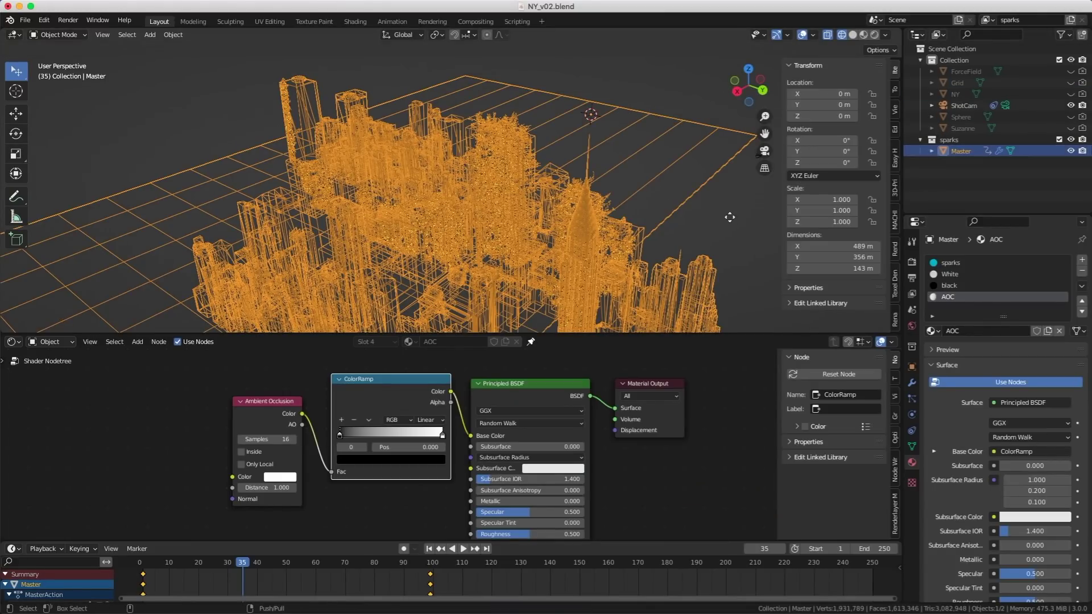
pyautogui.hotkey('shift', 'd')
pyautogui.rightClick(731, 220)
# - Rename the two copies of Master as FrontLight and BackLight
pyautogui.doubleClick(968, 162)
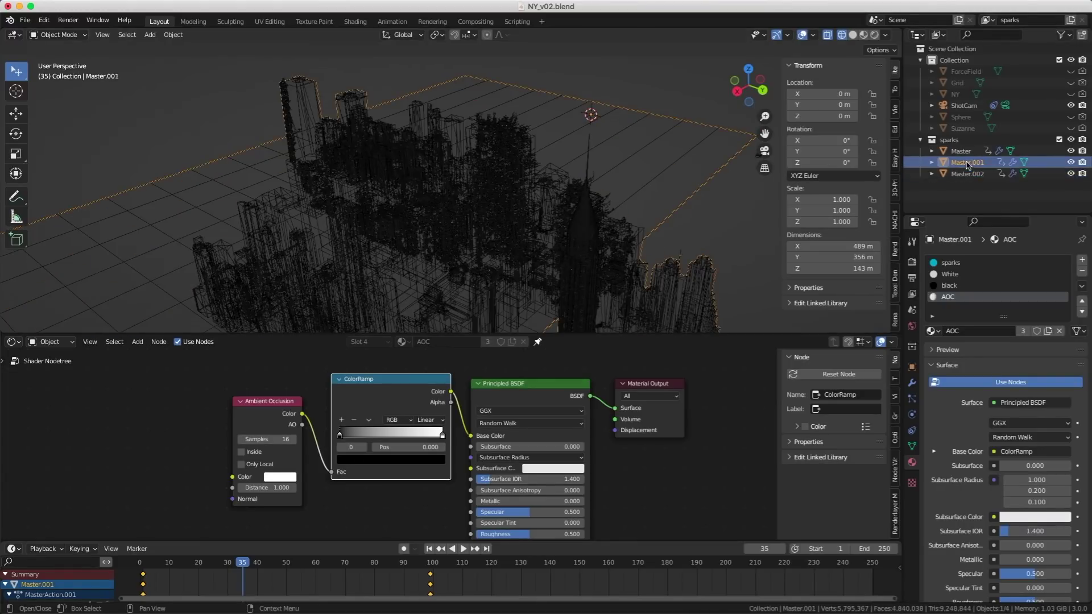
pyautogui.write('FronttLight')
pyautogui.press('Return')
pyautogui.doubleClick(961, 173)
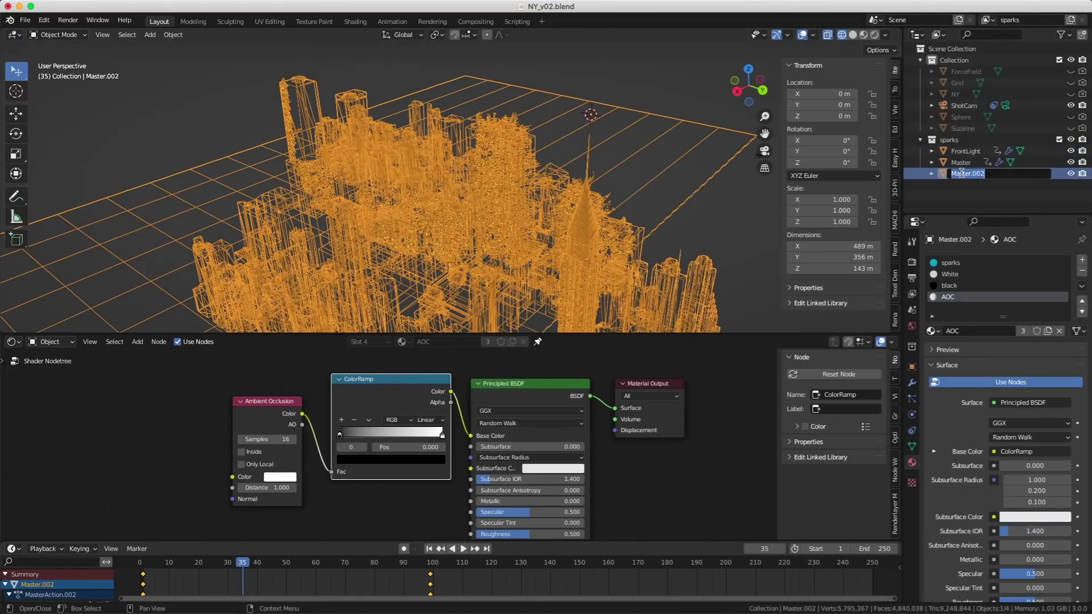
pyautogui.write('BackLight')
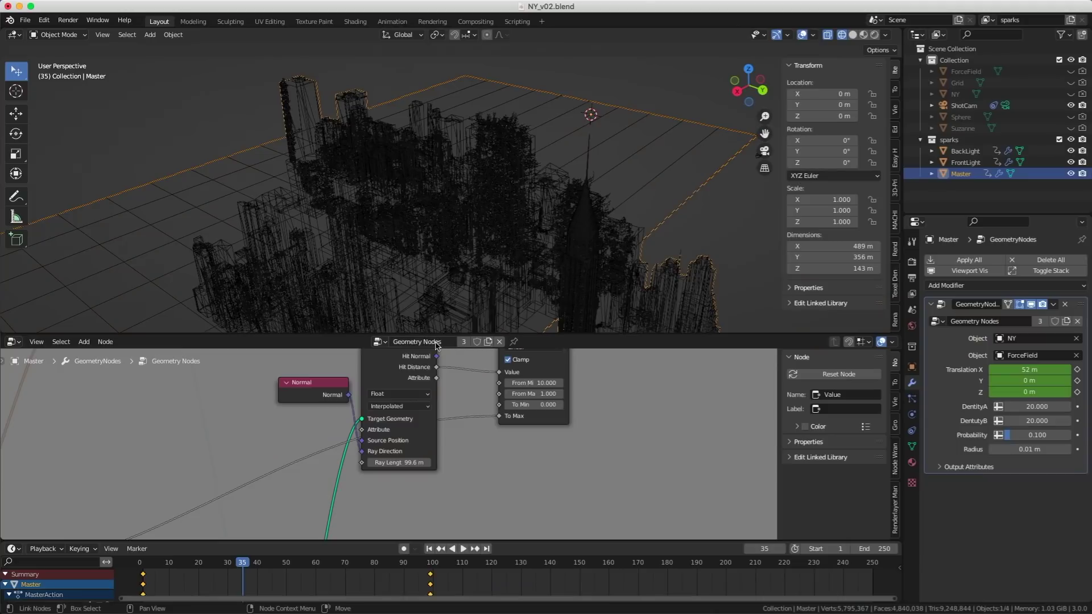
# - Rename the Master object's geometry node tree as Master
pyautogui.click(436, 341)
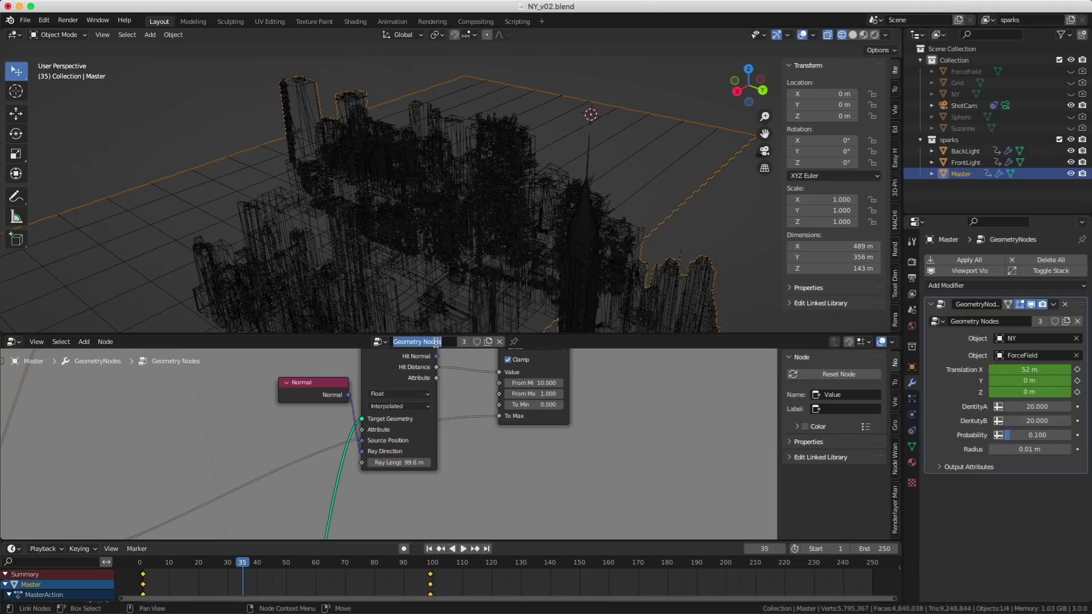
pyautogui.write('Master')
# - Give the FrontLight object its own single-user copy of the node tree and name it FrontLight
pyautogui.click(961, 162)
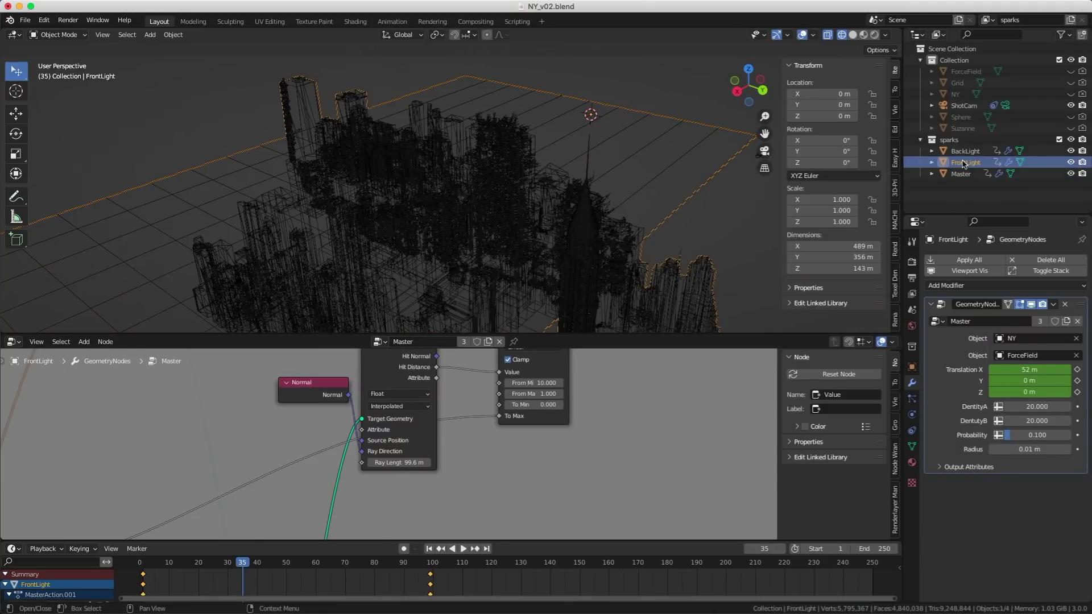
pyautogui.click(463, 341)
pyautogui.click(433, 342)
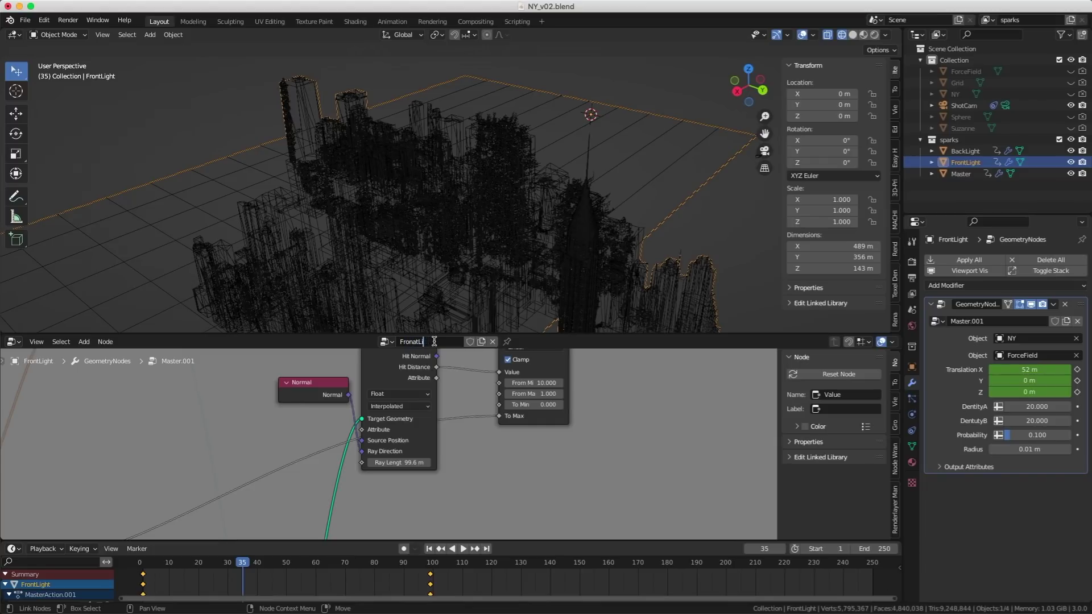
pyautogui.click(417, 342)
pyautogui.press('BackSpace')
pyautogui.press('Return')
pyautogui.hotkey('ctrl', 's')
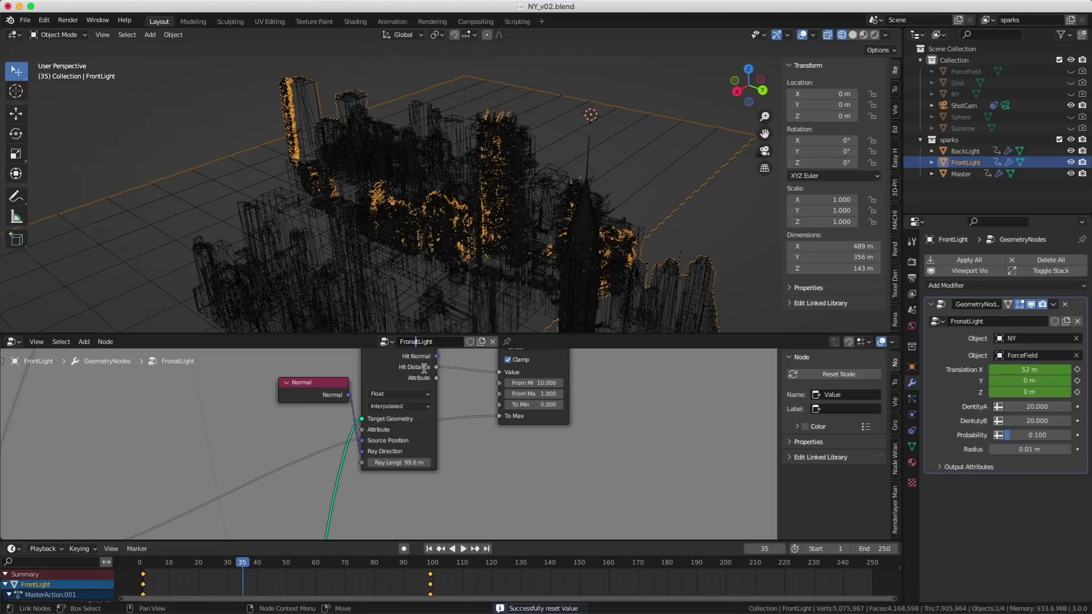
# - Delete three unneeded nodes around the raycast section of the FrontLight node tree
pyautogui.click(472, 429)
pyautogui.scroll(-10, 478, 387)
pyautogui.moveTo(512, 423); pyautogui.dragTo(368, 381, button='middle')
pyautogui.scroll(2, 398, 455)
pyautogui.click(416, 401)
pyautogui.press('x')
pyautogui.click(268, 455)
pyautogui.press('x')
pyautogui.click(486, 415)
pyautogui.press('x')
# - Delete the Map Range, Raycast and Transform nodes from the FrontLight node tree
pyautogui.moveTo(302, 485); pyautogui.dragTo(491, 415, button='middle')
pyautogui.click(491, 414)
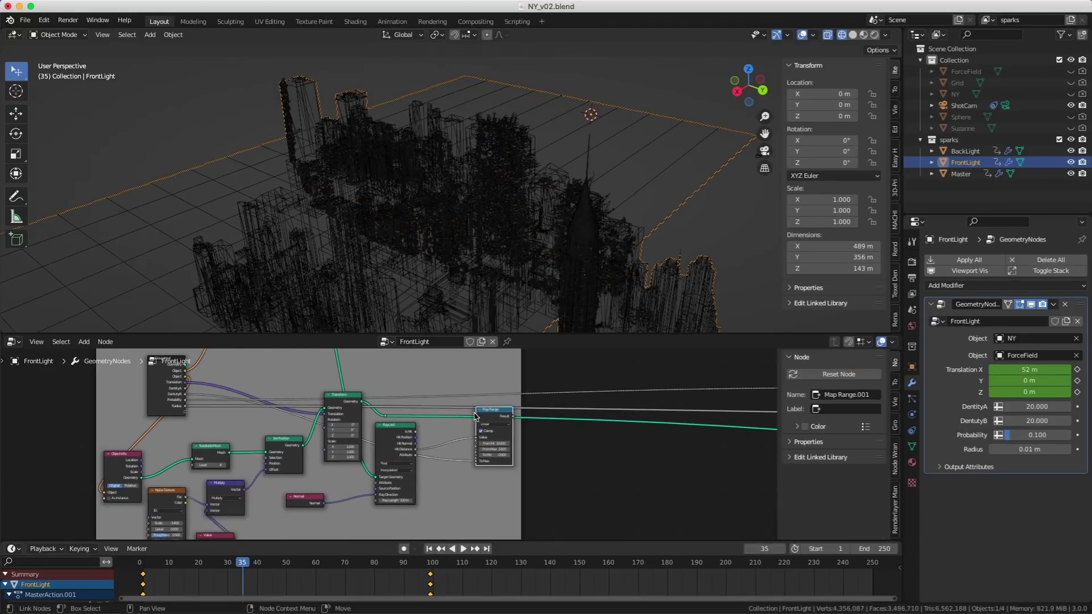
pyautogui.press('x')
pyautogui.click(393, 432)
pyautogui.press('x')
pyautogui.click(344, 398)
pyautogui.press('x')
# - Delete the intermediate nodes between the object input frame and the curve frame in the FrontLight tree
pyautogui.scroll(-3, 340, 449)
pyautogui.moveTo(320, 445); pyautogui.dragTo(386, 422)
pyautogui.moveTo(451, 455); pyautogui.dragTo(64, 500, button='middle')
pyautogui.click(458, 375)
pyautogui.press('x')
pyautogui.moveTo(340, 369); pyautogui.dragTo(592, 463)
pyautogui.press('x')
pyautogui.press('x')
pyautogui.moveTo(762, 415); pyautogui.dragTo(417, 394, button='middle')
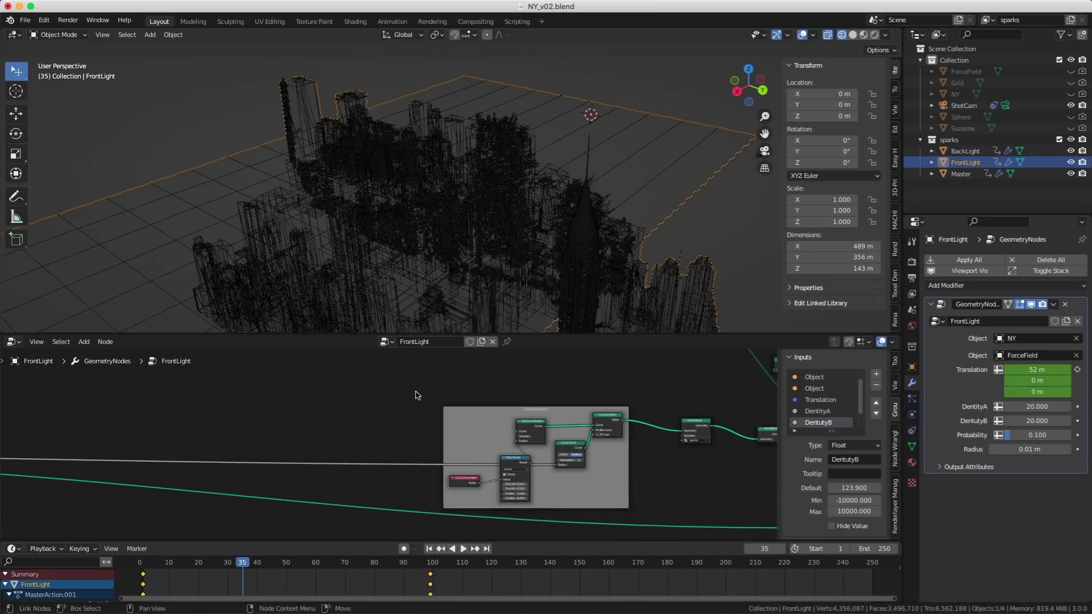
# - Delete the framed curve nodes and the leftover nodes that follow them before the final Join Geometry
pyautogui.moveTo(417, 395); pyautogui.dragTo(615, 483)
pyautogui.press('x')
pyautogui.moveTo(649, 429); pyautogui.dragTo(565, 375, button='middle')
pyautogui.click(564, 375)
pyautogui.keyDown('shift'); pyautogui.click(537, 443); pyautogui.keyUp('shift')
pyautogui.keyDown('shift'); pyautogui.click(560, 485); pyautogui.keyUp('shift')
pyautogui.press('x')
pyautogui.scroll(-1, 514, 470)
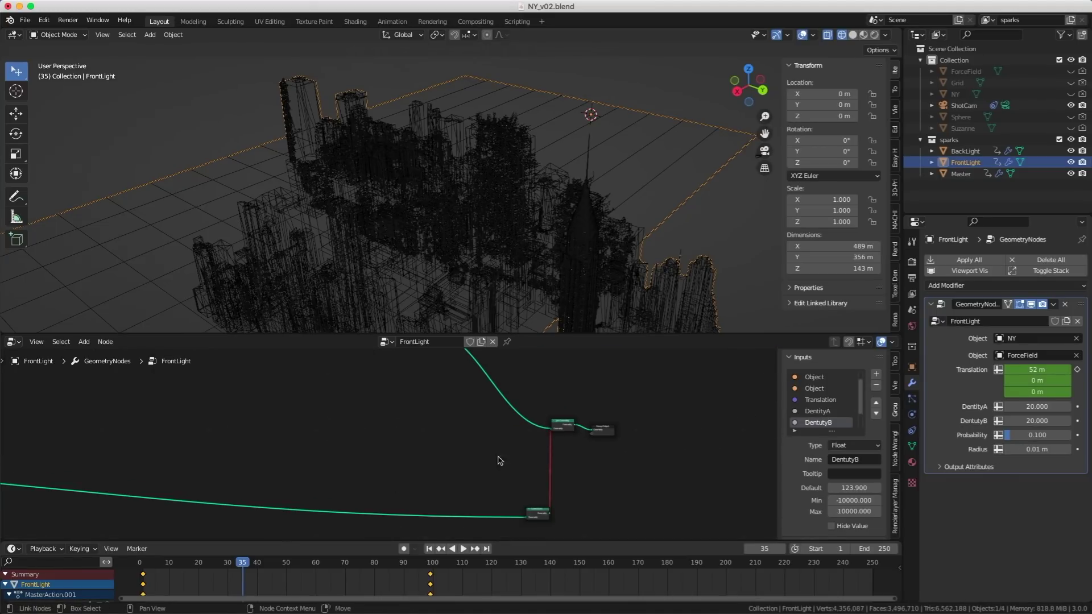
# - Relink the ObjectBGeo join node to the final Join Geometry and move the output-side nodes close to the object frame
pyautogui.moveTo(538, 513); pyautogui.dragTo(508, 447)
pyautogui.keyDown('ctrl'); pyautogui.keyDown('alt'); pyautogui.moveTo(534, 434); pyautogui.dragTo(552, 476, button='right'); pyautogui.keyUp('alt'); pyautogui.keyUp('ctrl')
pyautogui.scroll(-1, 571, 459)
pyautogui.scroll(-3, 571, 462)
pyautogui.moveTo(438, 422); pyautogui.dragTo(521, 455, button='middle')
pyautogui.moveTo(560, 416); pyautogui.dragTo(689, 500)
pyautogui.moveTo(629, 493); pyautogui.dragTo(264, 492)
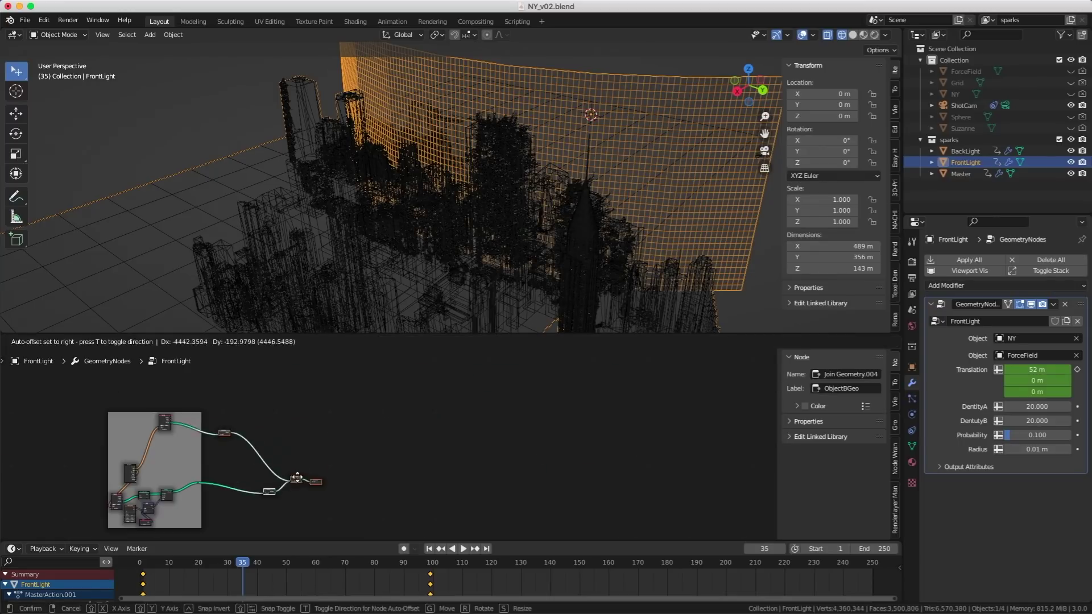
pyautogui.scroll(3, 250, 493)
pyautogui.moveTo(244, 493); pyautogui.dragTo(558, 485, button='middle')
# - Move the FrontLight object into a new collection named FrontLight
pyautogui.press('m')
pyautogui.click(746, 214)
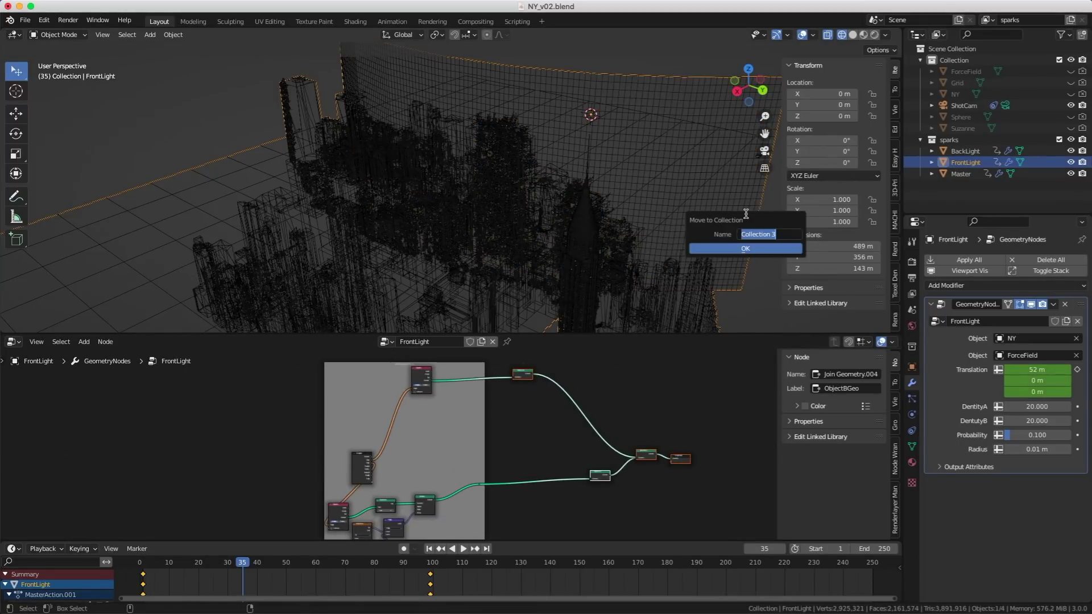
pyautogui.write('FrontLight')
pyautogui.press('Return')
# - Move the BackLight object into a new collection named BaclLight
pyautogui.click(700, 207)
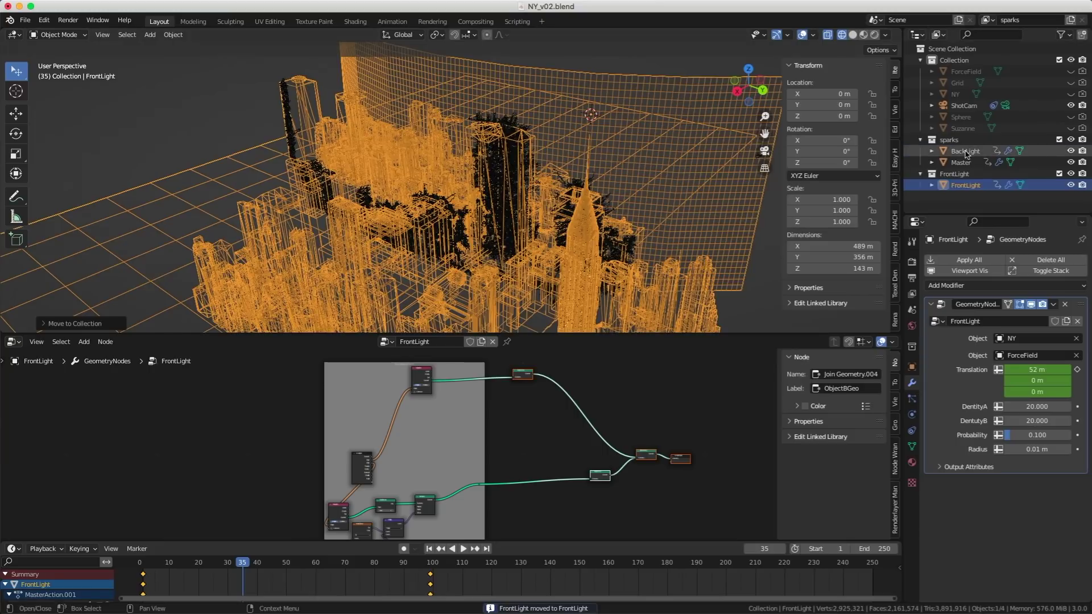
pyautogui.rightClick(702, 199)
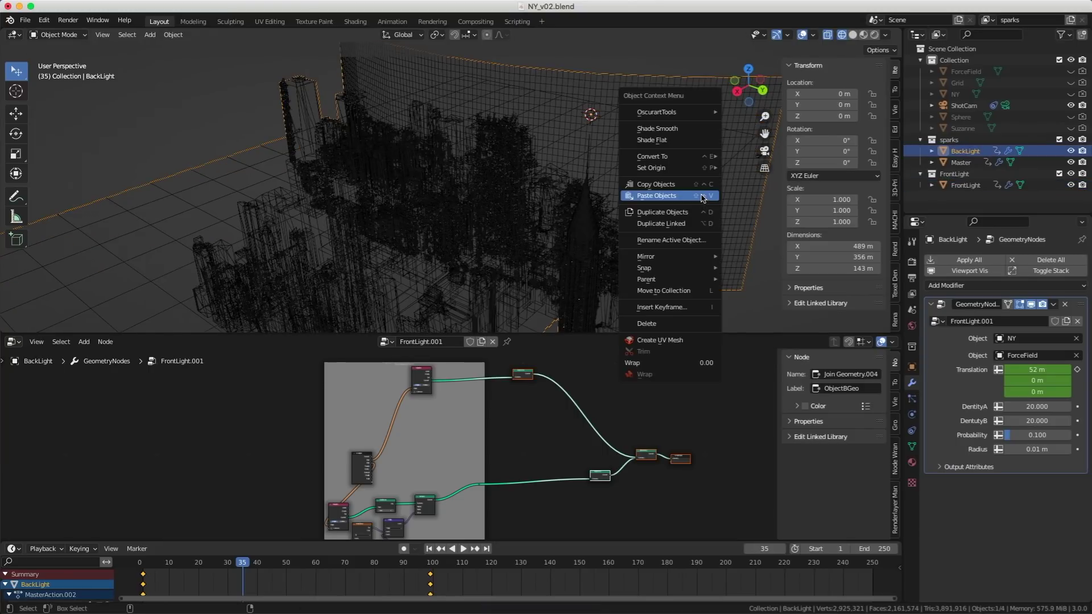
pyautogui.press('m')
pyautogui.click(757, 246)
pyautogui.write('BaclLight')
pyautogui.press('Return')
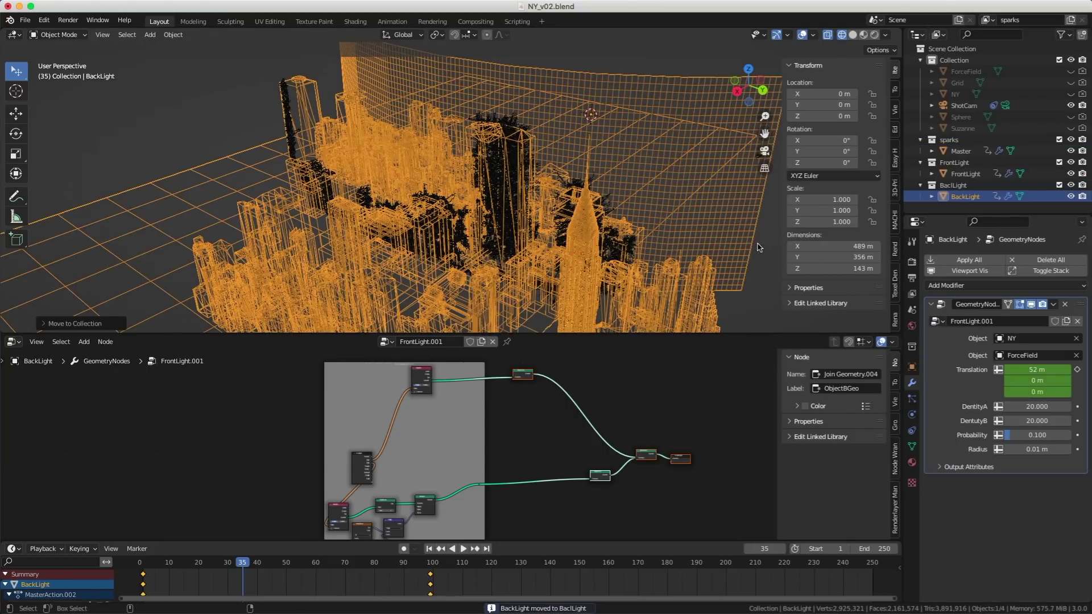
# - Exclude the BaclLight and FrontLight collections from the sparks view layer
pyautogui.click(1059, 184)
pyautogui.click(1059, 162)
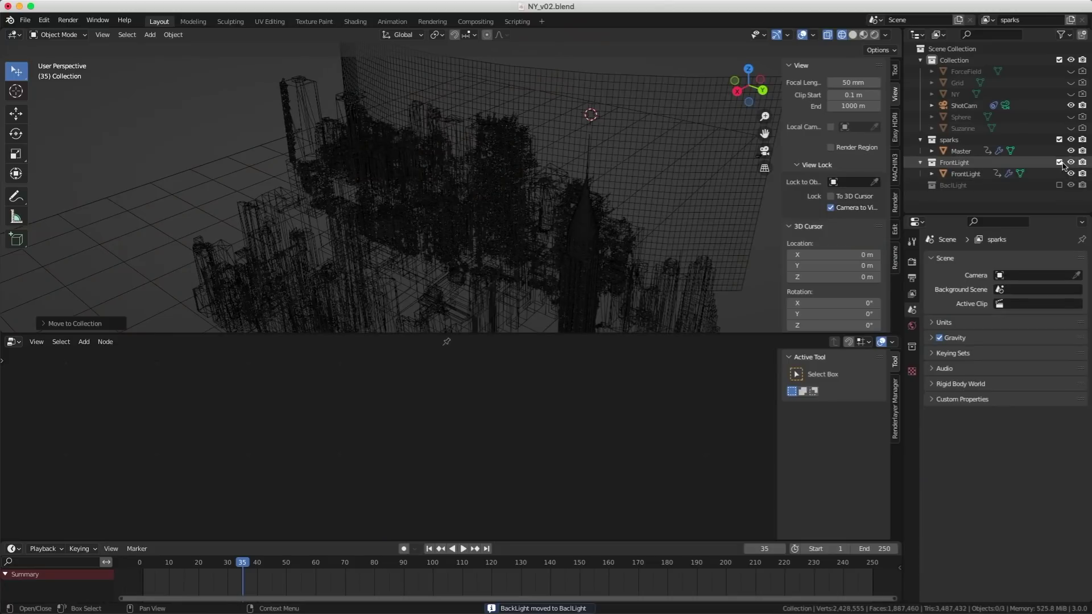
# - Create a FrontLight view layer that includes the FrontLight collection and excludes sparks, and add another view layer
pyautogui.click(1070, 20)
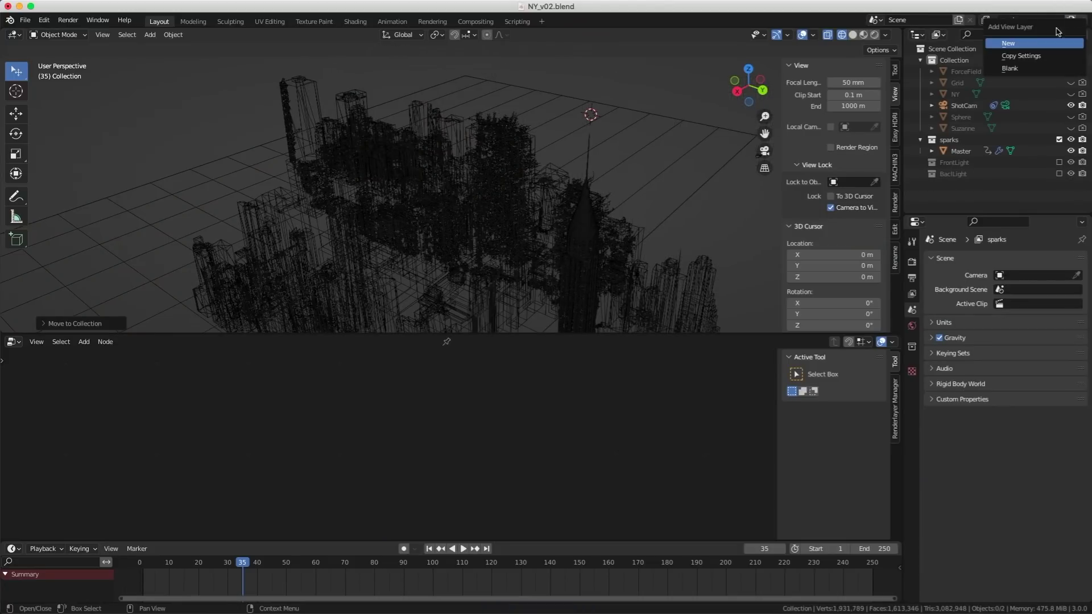
pyautogui.press('Return')
pyautogui.click(1034, 21)
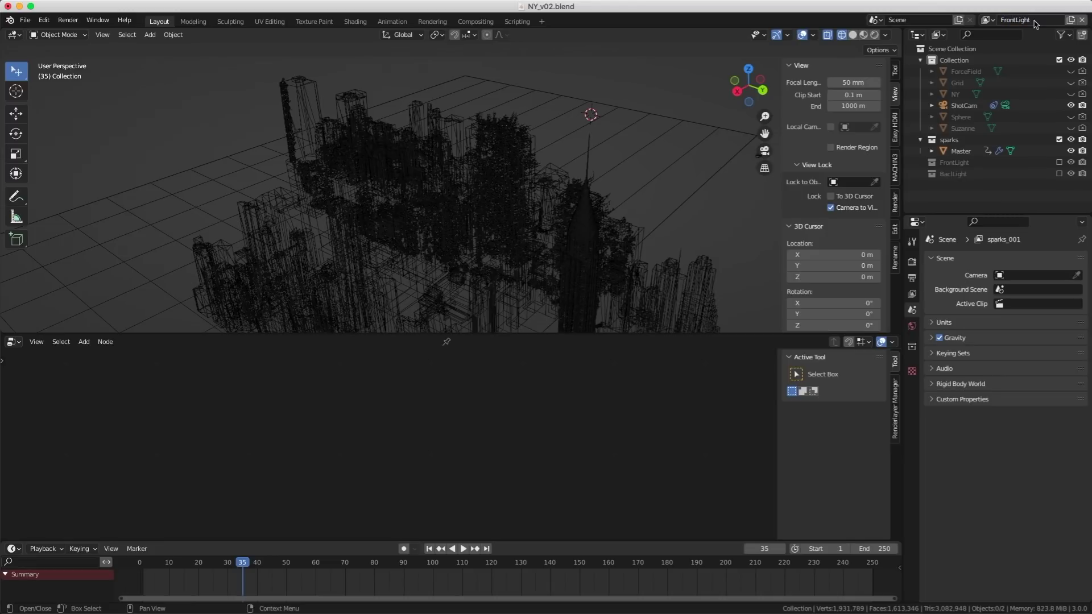
pyautogui.click(1059, 139)
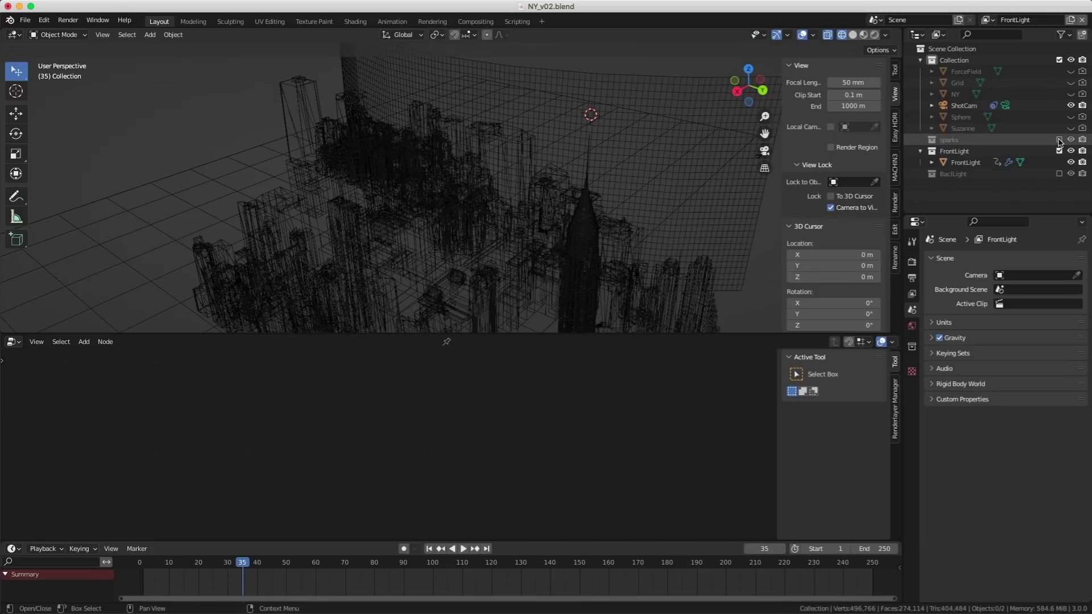
pyautogui.click(1069, 21)
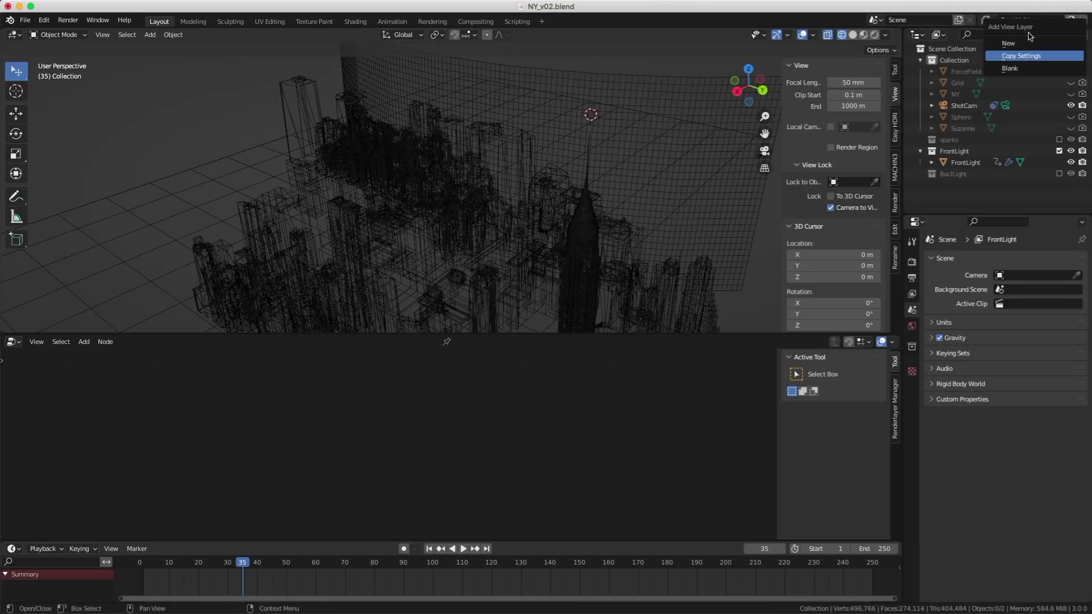
pyautogui.click(1019, 43)
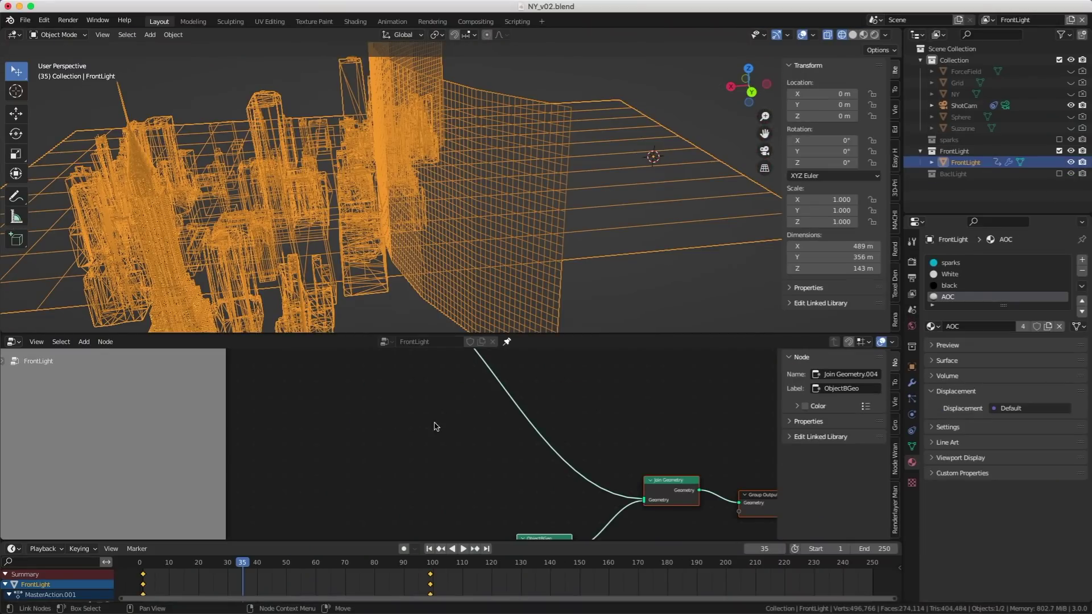
# - Insert a Set Material node with the DiffuseWhite material on the upper link into the final Join Geometry of the FrontLight node tree
pyautogui.hotkey('shift', 'a')
pyautogui.write('s')
pyautogui.write('set mat')
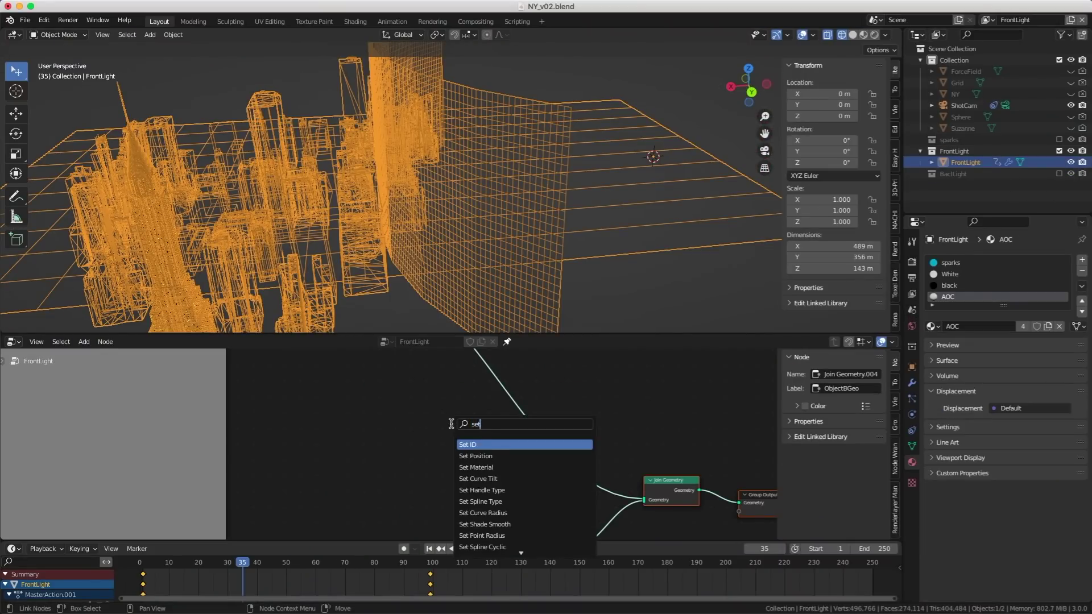
pyautogui.press('Return')
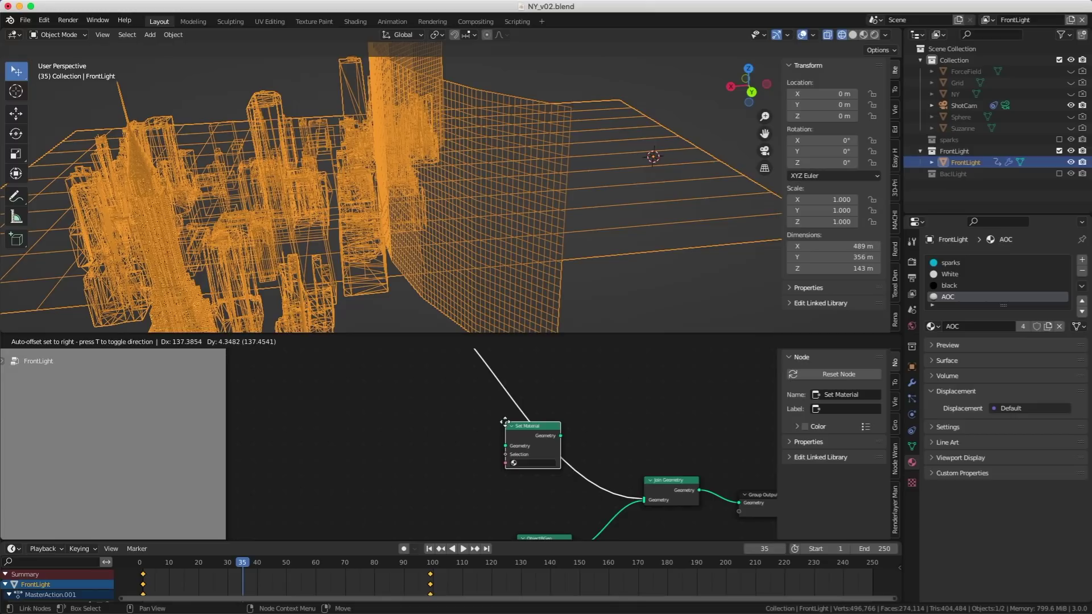
pyautogui.click(505, 424)
pyautogui.click(539, 463)
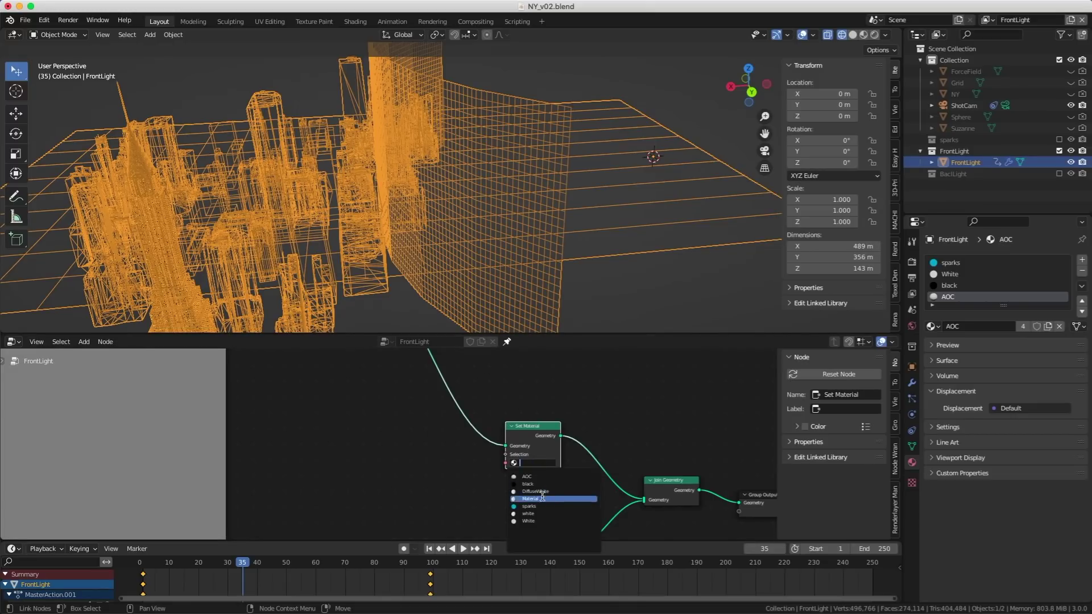
pyautogui.click(545, 492)
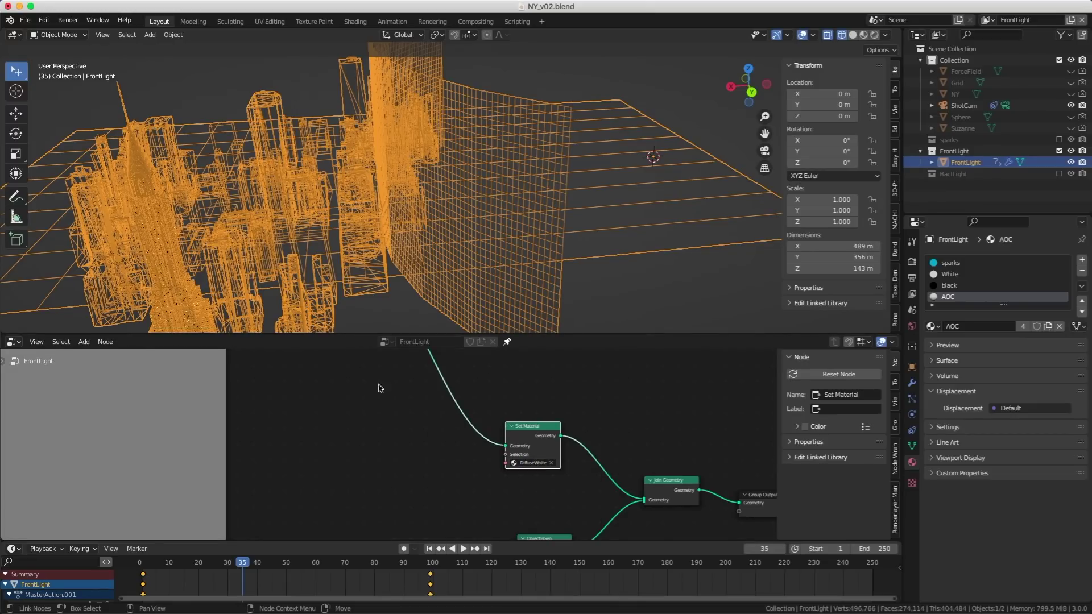
# - Switch the 3D viewport to rendered shading to check the FrontLight object
pyautogui.click(854, 36)
pyautogui.press('z')
pyautogui.moveTo(585, 122)
pyautogui.mouseDown(button='middle')
pyautogui.moveTo(512, 146)
pyautogui.moveTo(477, 144)
pyautogui.moveTo(598, 131)
pyautogui.mouseUp(button='middle')
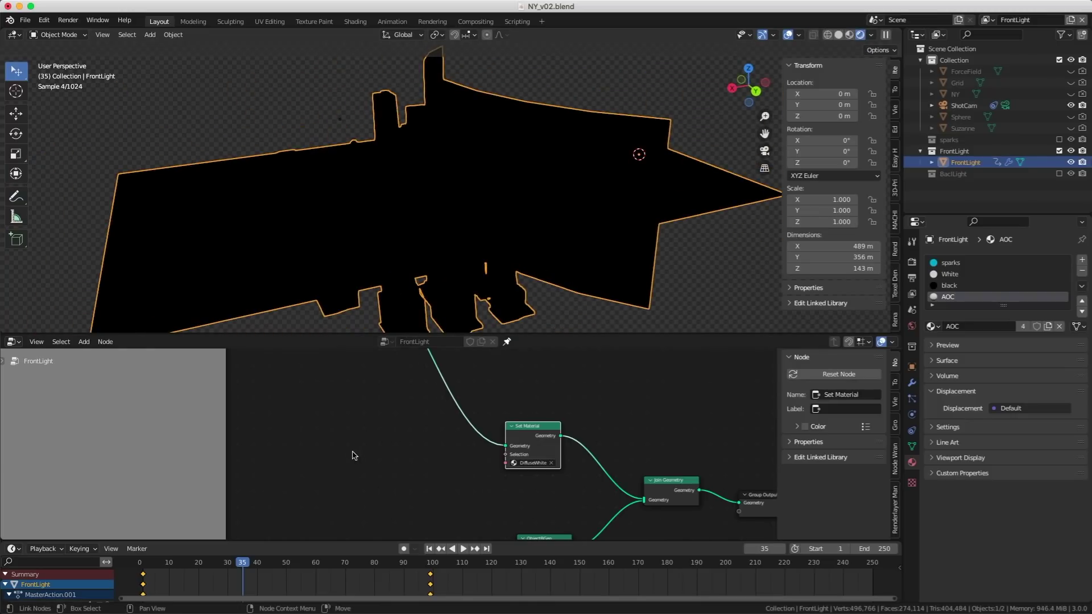
# - Insert a Set Material node with the White material on the link before the ObjectBGeo node and check the lit city
pyautogui.scroll(-3, 351, 455)
pyautogui.moveTo(262, 518); pyautogui.dragTo(413, 425, button='middle')
pyautogui.moveTo(361, 455); pyautogui.dragTo(310, 458, button='middle')
pyautogui.scroll(4, 607, 425)
pyautogui.moveTo(607, 424); pyautogui.dragTo(483, 466, button='middle')
pyautogui.scroll(3, 483, 465)
pyautogui.hotkey('shift', 'a')
pyautogui.write('s')
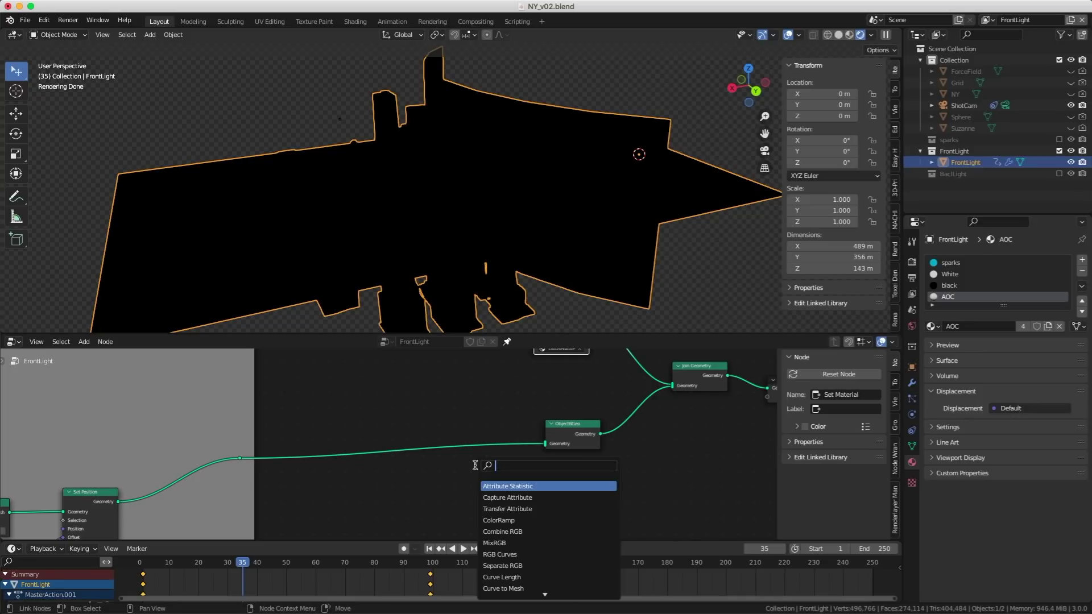
pyautogui.write('setm')
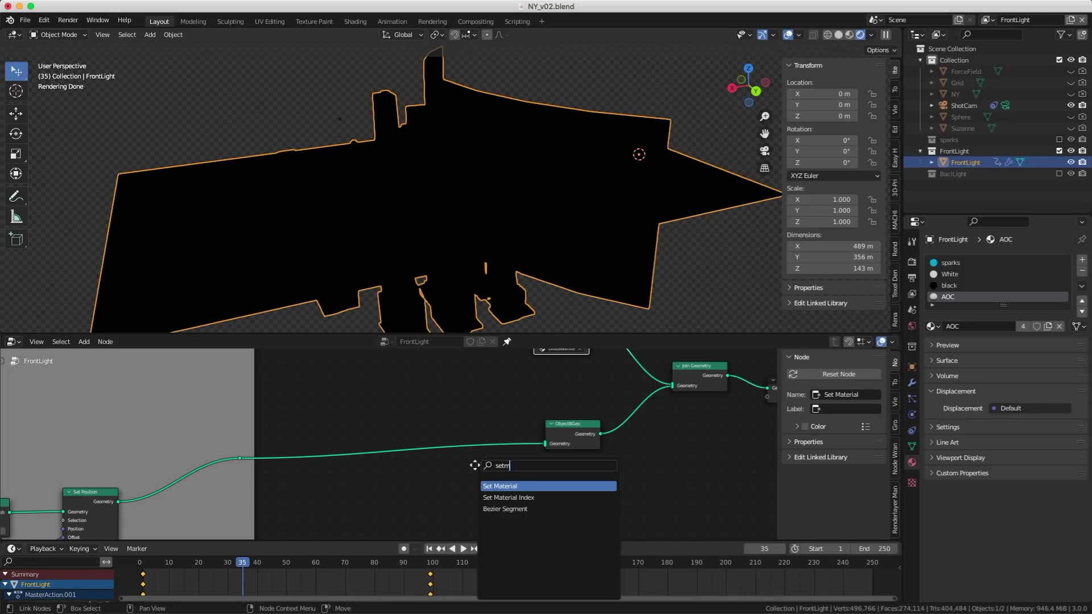
pyautogui.press('Return')
pyautogui.click(485, 482)
pyautogui.click(484, 484)
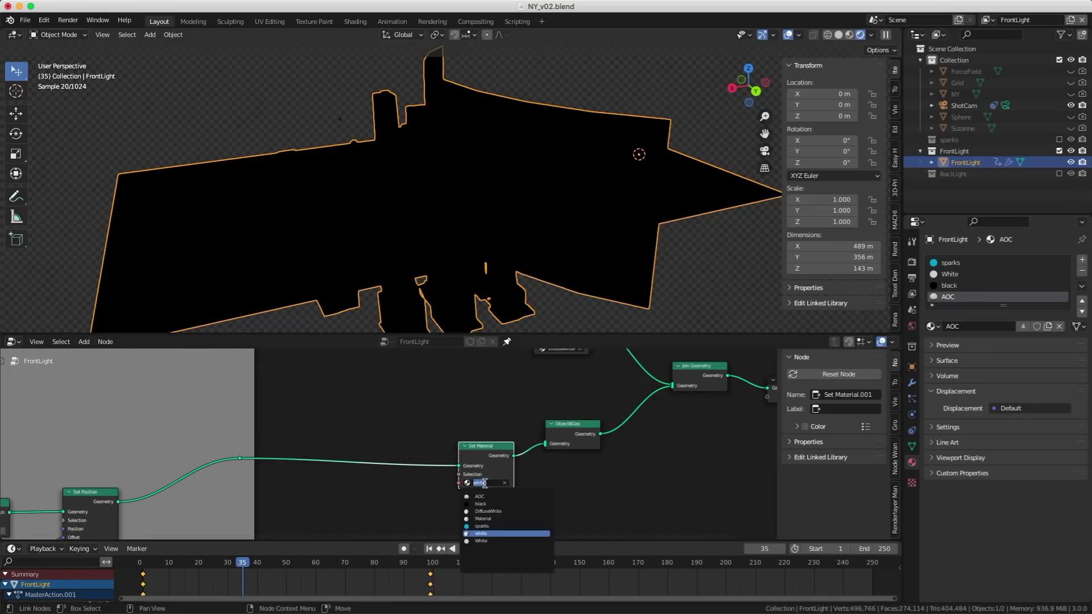
pyautogui.click(484, 541)
pyautogui.moveTo(430, 212); pyautogui.dragTo(390, 193, button='middle')
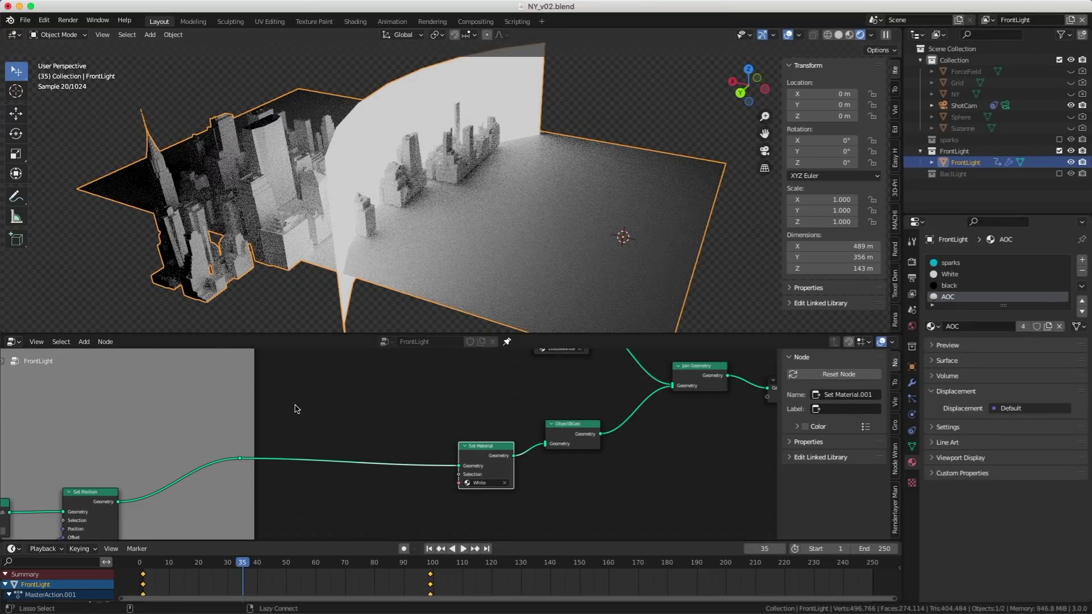
pyautogui.moveTo(295, 409); pyautogui.dragTo(342, 404)
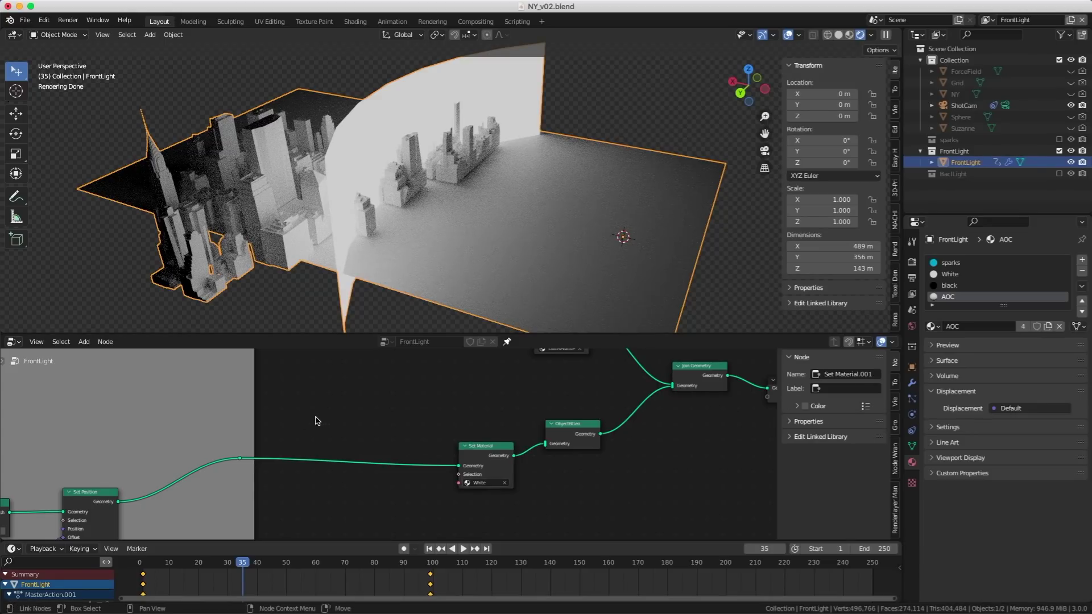
# - Add a Transform node beside the Set Position node in the PointGenerator frame
pyautogui.moveTo(316, 421); pyautogui.dragTo(500, 354, button='middle')
pyautogui.scroll(-3, 500, 353)
pyautogui.click(409, 443)
pyautogui.hotkey('shift', 'a')
pyautogui.write('stram')
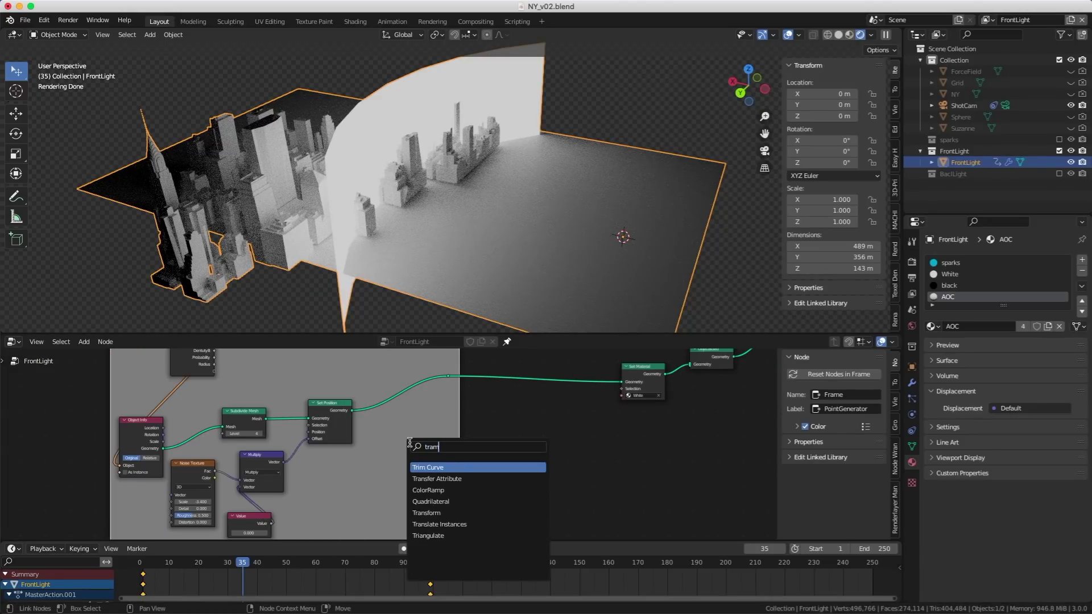
pyautogui.press('BackSpace')
pyautogui.press('Down')
pyautogui.press('Up')
pyautogui.press('Return')
pyautogui.click(405, 447)
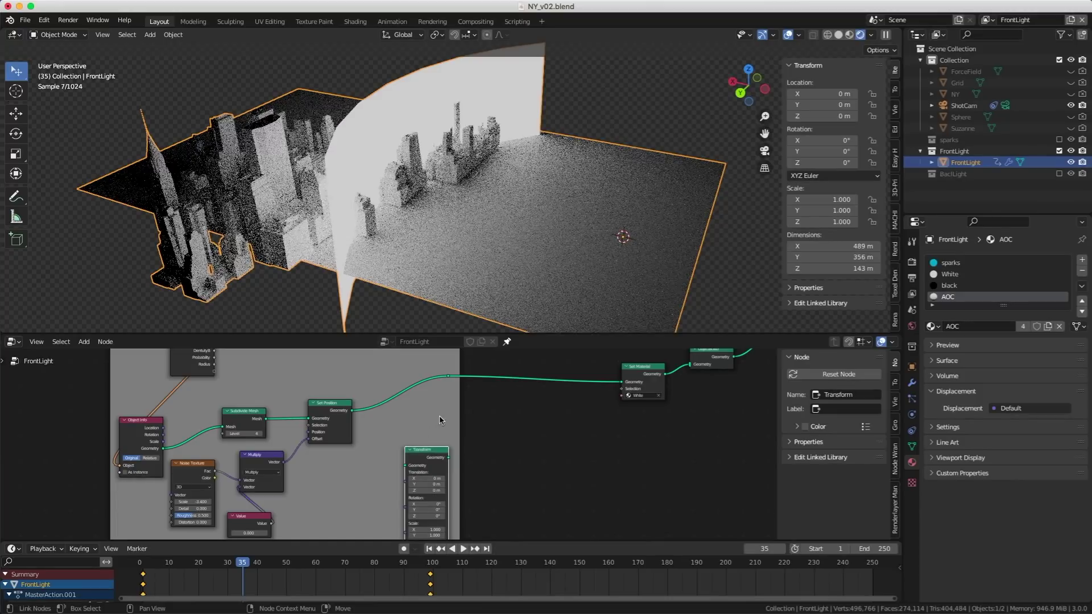
# - Connect the Set Position geometry to the Transform node and set its X translation to about -1.5 m
pyautogui.moveTo(426, 450); pyautogui.dragTo(428, 422)
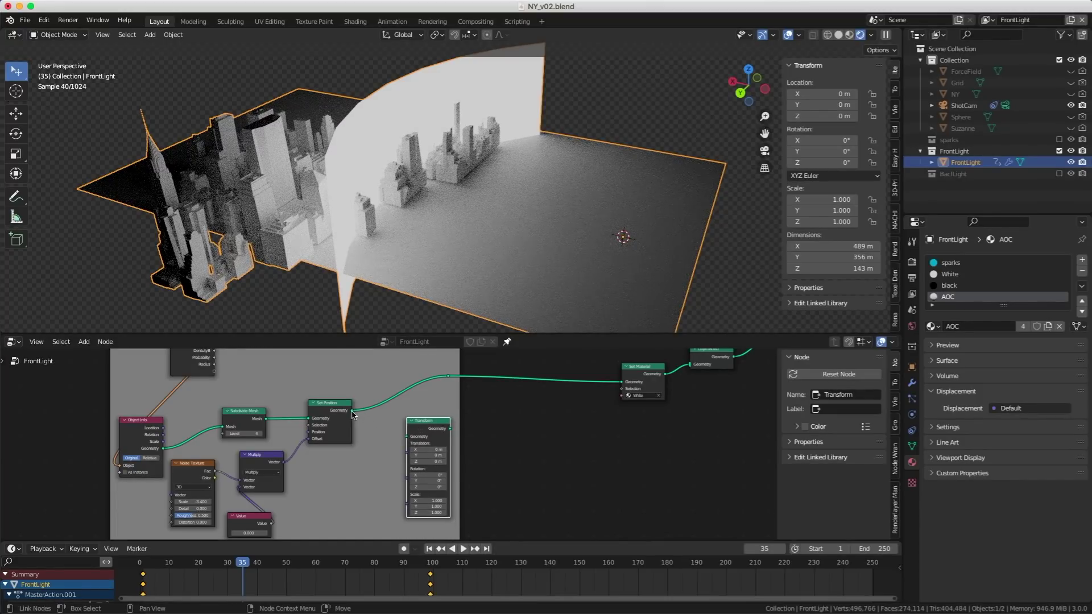
pyautogui.moveTo(352, 411); pyautogui.dragTo(410, 437)
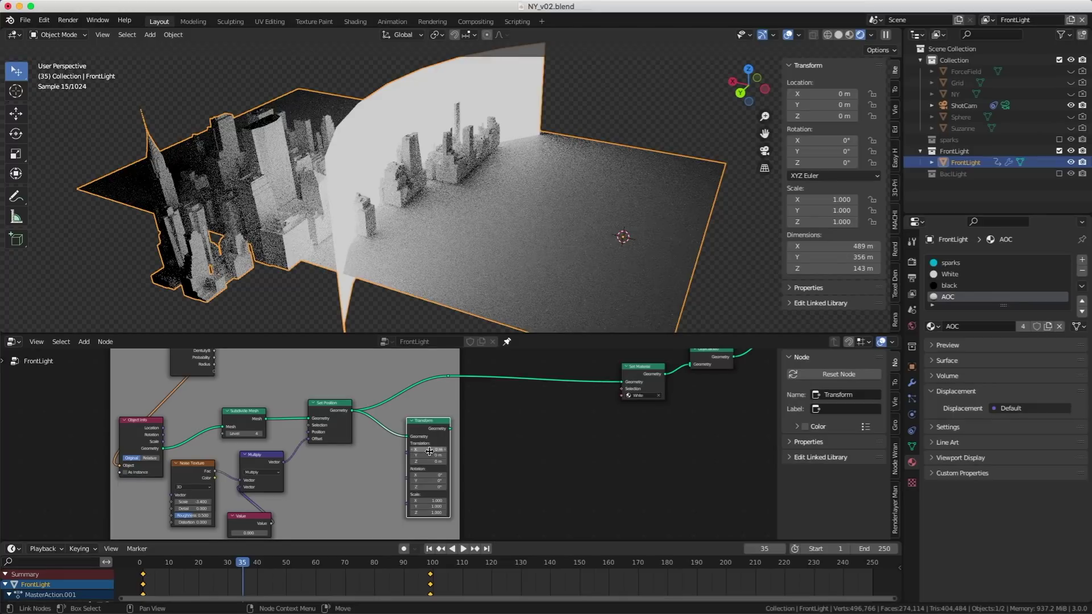
pyautogui.moveTo(428, 449); pyautogui.dragTo(415, 449)
# - Insert a Join Geometry node before the White Set Material node and connect the Transform output to it
pyautogui.hotkey('shift', 'a')
pyautogui.write('s')
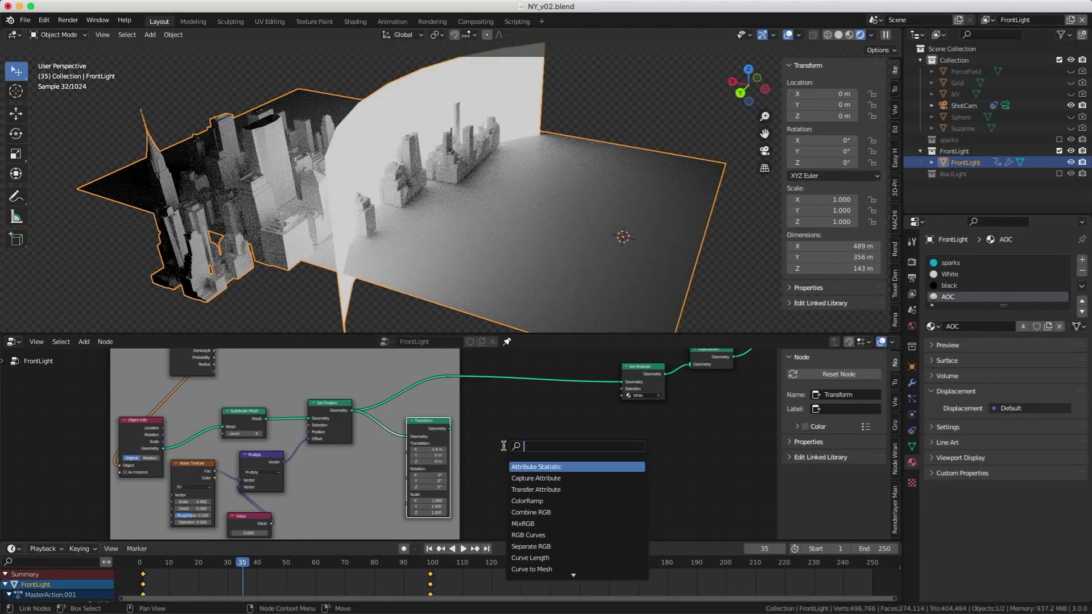
pyautogui.write('join')
pyautogui.press('Return')
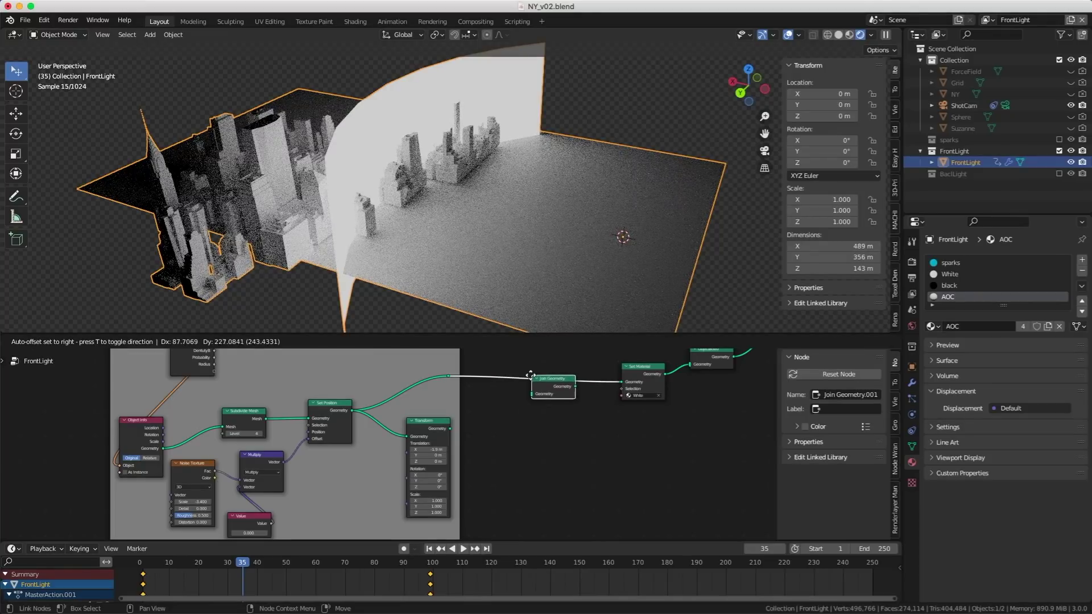
pyautogui.click(531, 375)
pyautogui.moveTo(449, 428); pyautogui.dragTo(534, 399)
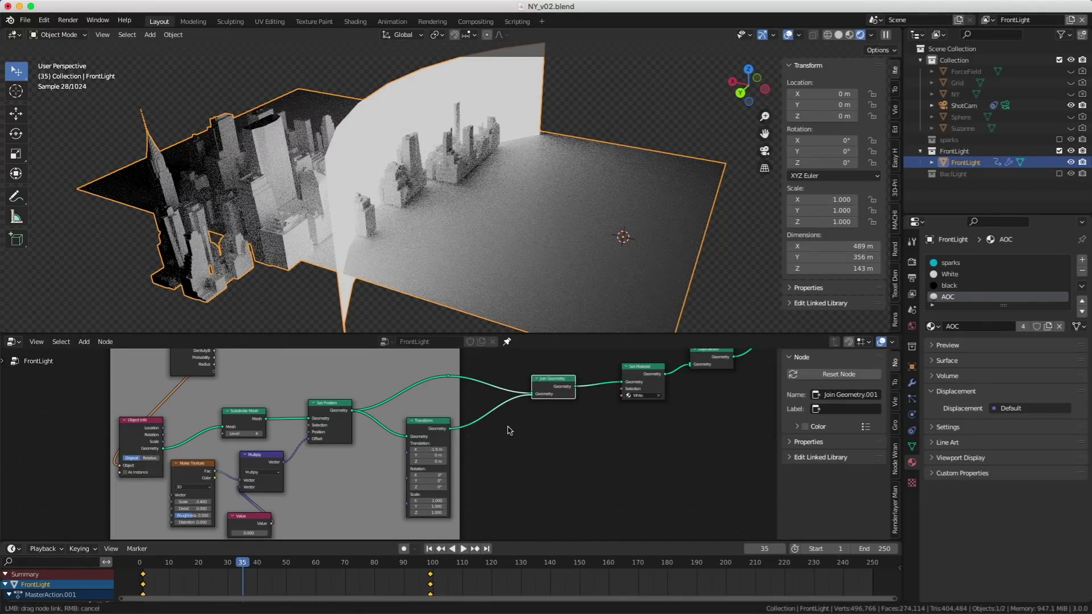
# - Insert a Set Material node with the black material between the Transform node and the new Join Geometry
pyautogui.hotkey('shift', 'a')
pyautogui.write('sset')
pyautogui.press('Down')
pyautogui.press('Down')
pyautogui.press('Return')
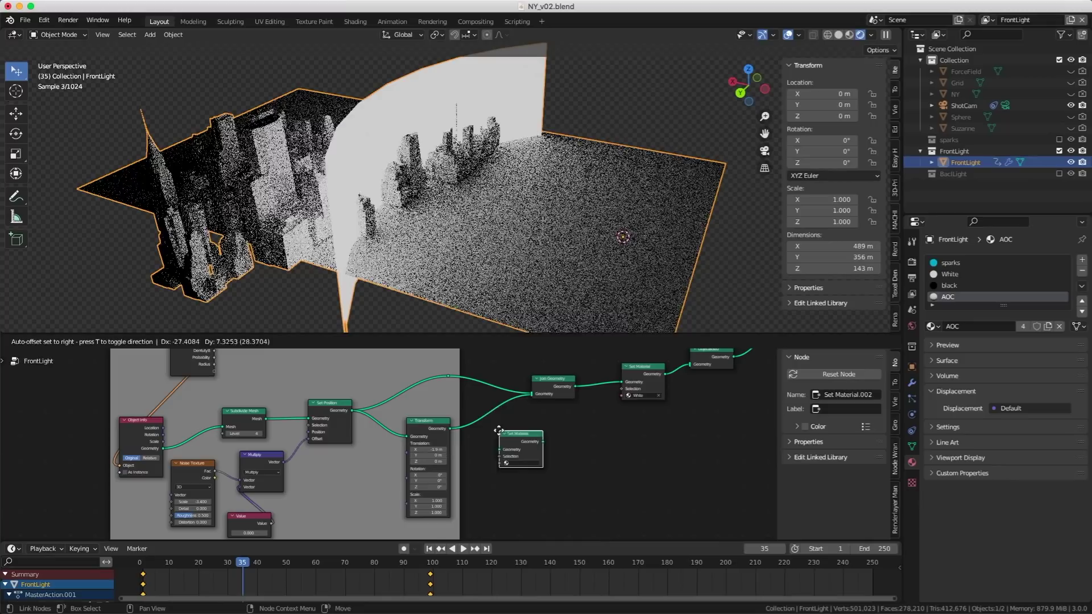
pyautogui.click(498, 431)
pyautogui.click(507, 462)
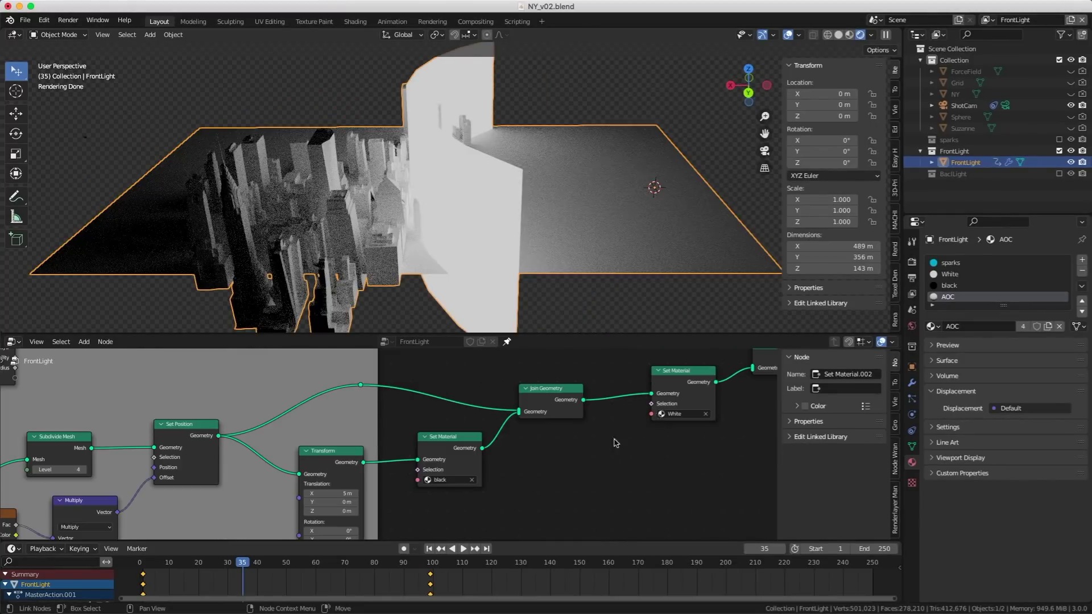
# - Link Join Geometry directly to ObjectBGeo and move the White Set Material node onto the upper link from Set Position to Join Geometry
pyautogui.moveTo(583, 400); pyautogui.dragTo(682, 397)
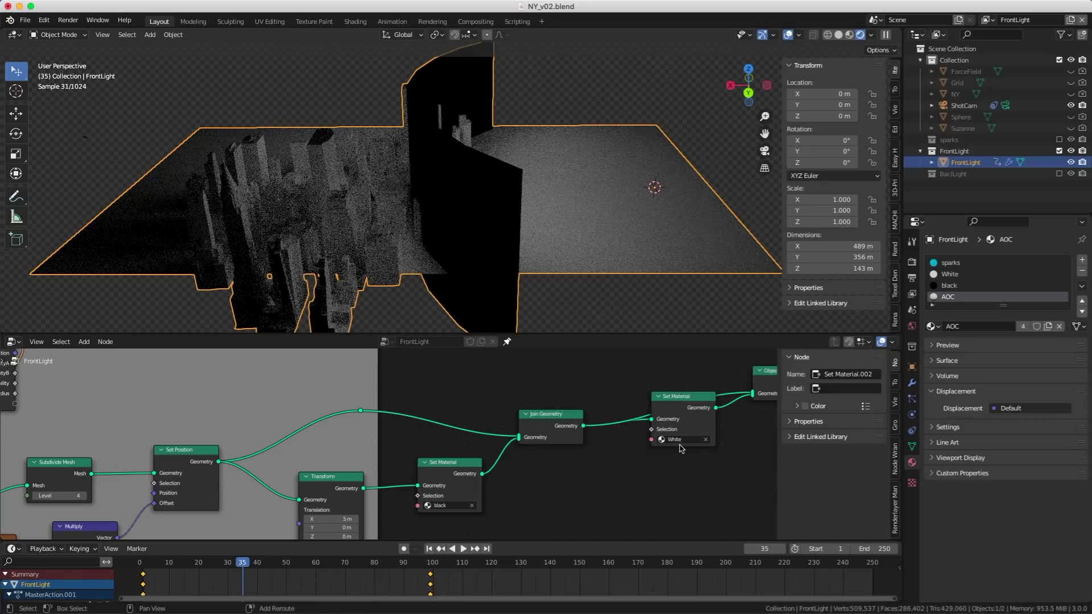
pyautogui.click(674, 398)
pyautogui.moveTo(674, 398); pyautogui.dragTo(431, 387)
pyautogui.click(490, 389)
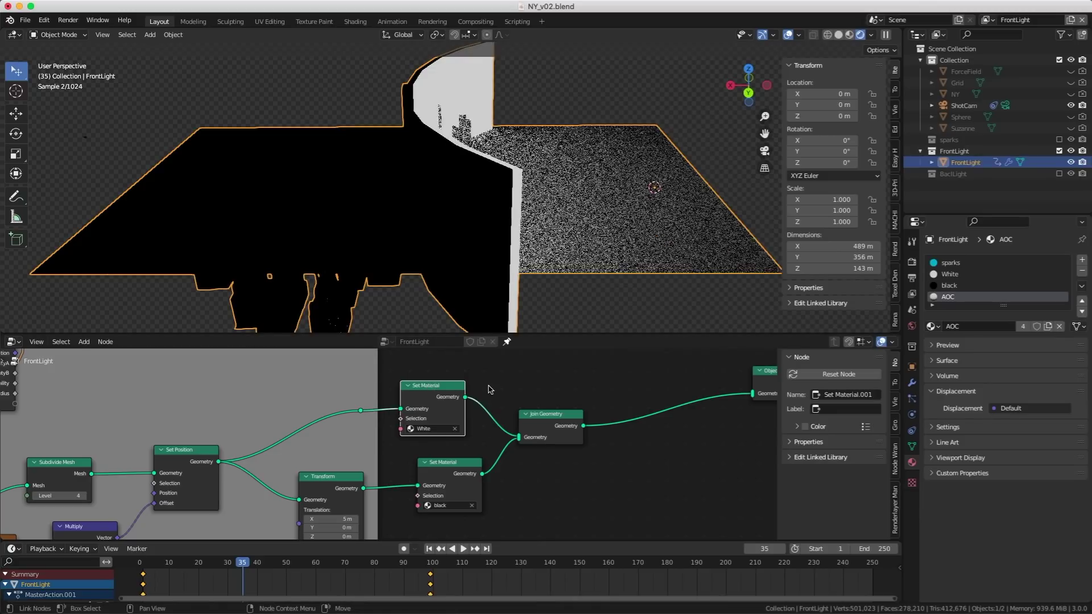
# - Set the Transform node's X translation to -0.1 m
pyautogui.moveTo(376, 479); pyautogui.dragTo(403, 453, button='middle')
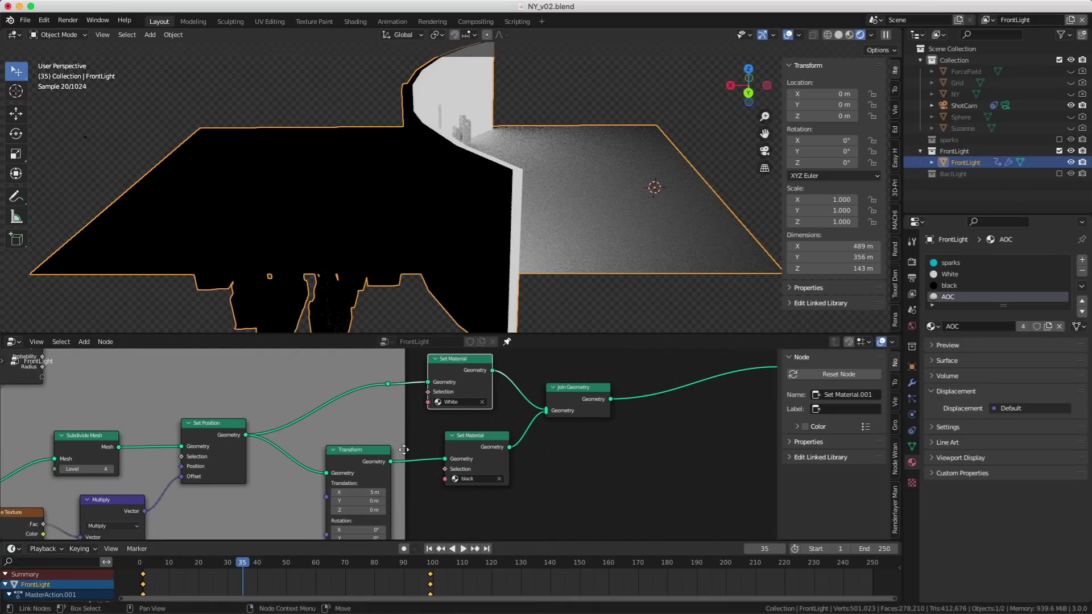
pyautogui.click(365, 490)
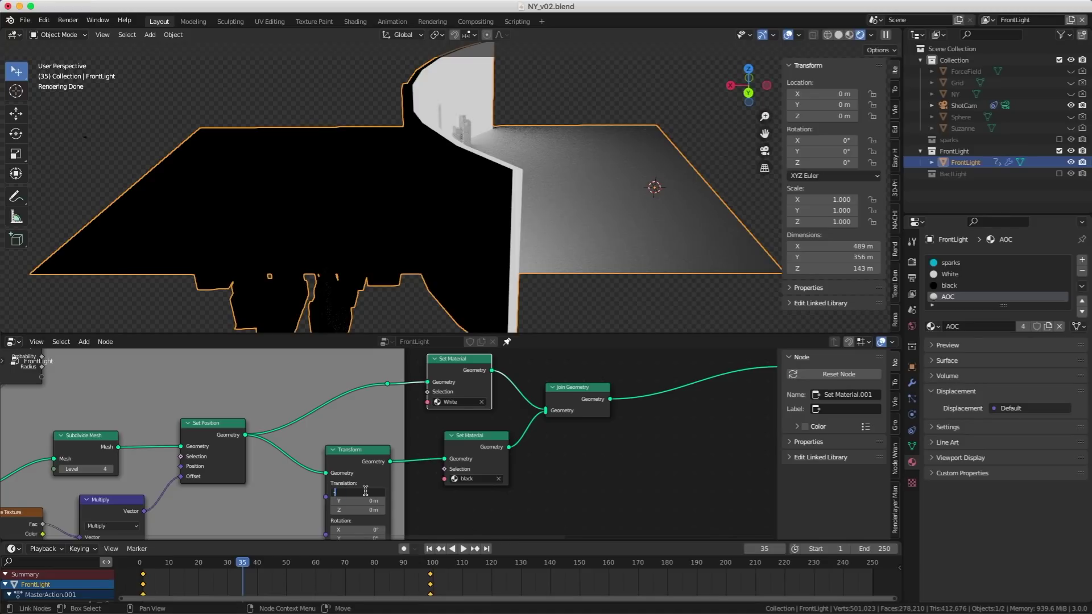
pyautogui.write('-.1')
pyautogui.press('Return')
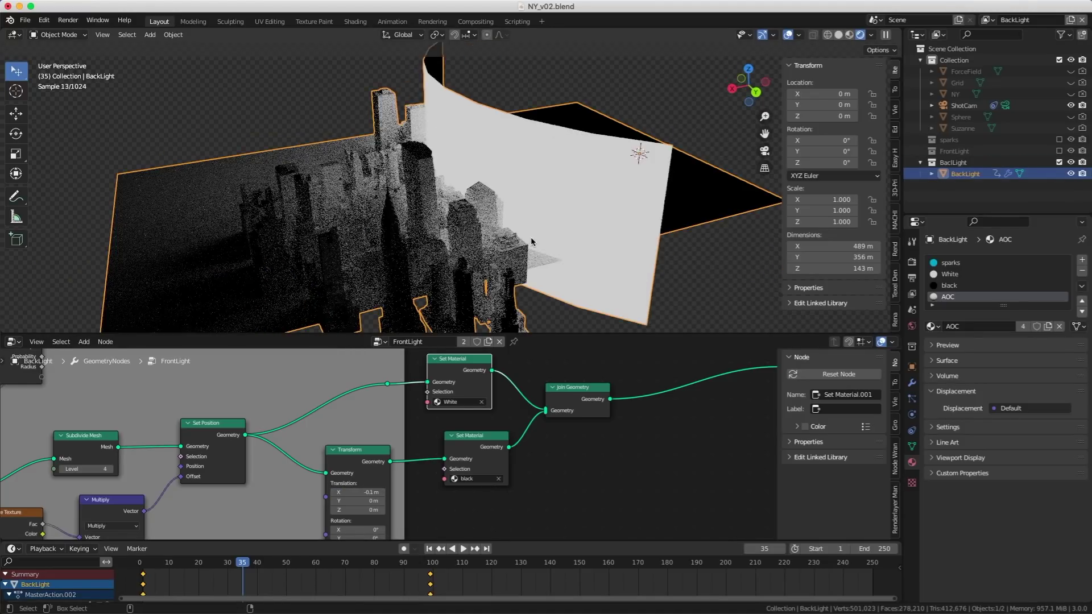
# - Make the BackLight object's FrontLight node group a single-user copy and rename it backLight
pyautogui.click(465, 342)
pyautogui.click(422, 342)
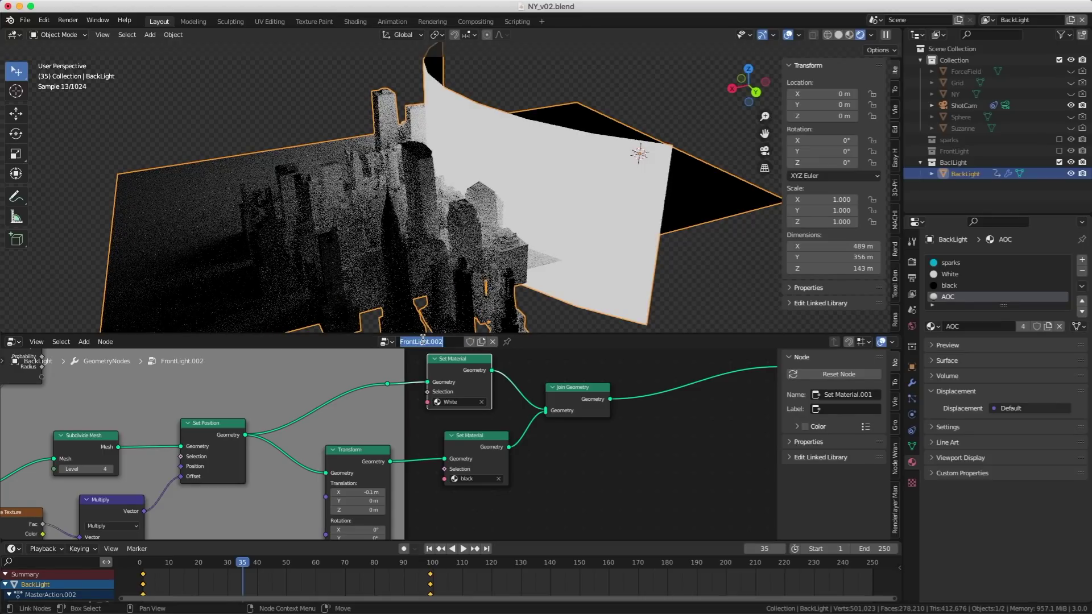
pyautogui.write('backLight')
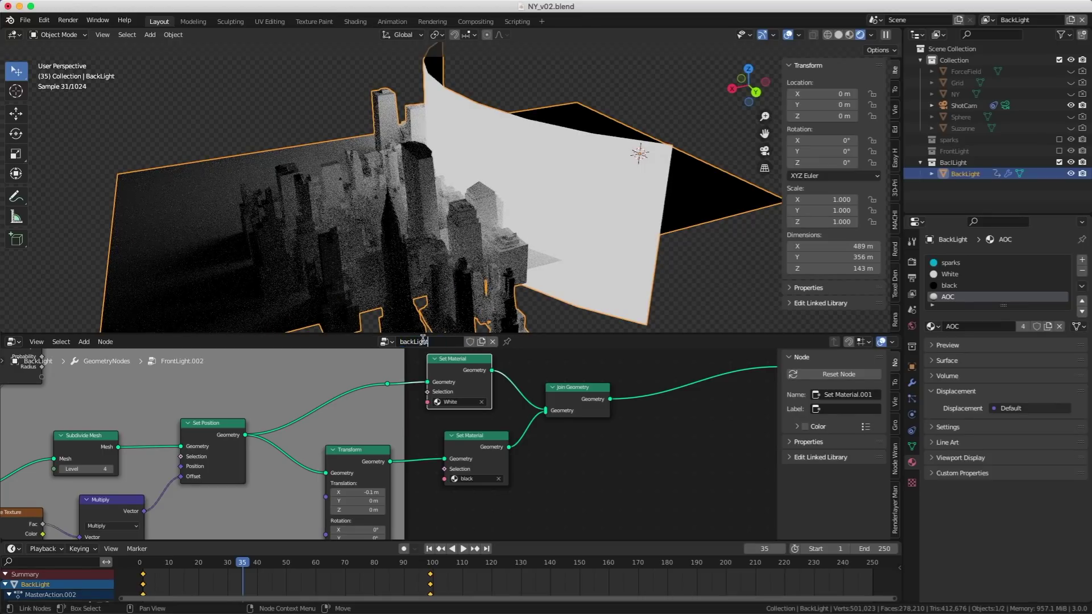
pyautogui.click(421, 387)
# - Assign the black material to the upper Set Material node and white to the one after Transform in the backLight tree
pyautogui.moveTo(446, 430); pyautogui.dragTo(494, 419, button='middle')
pyautogui.click(508, 392)
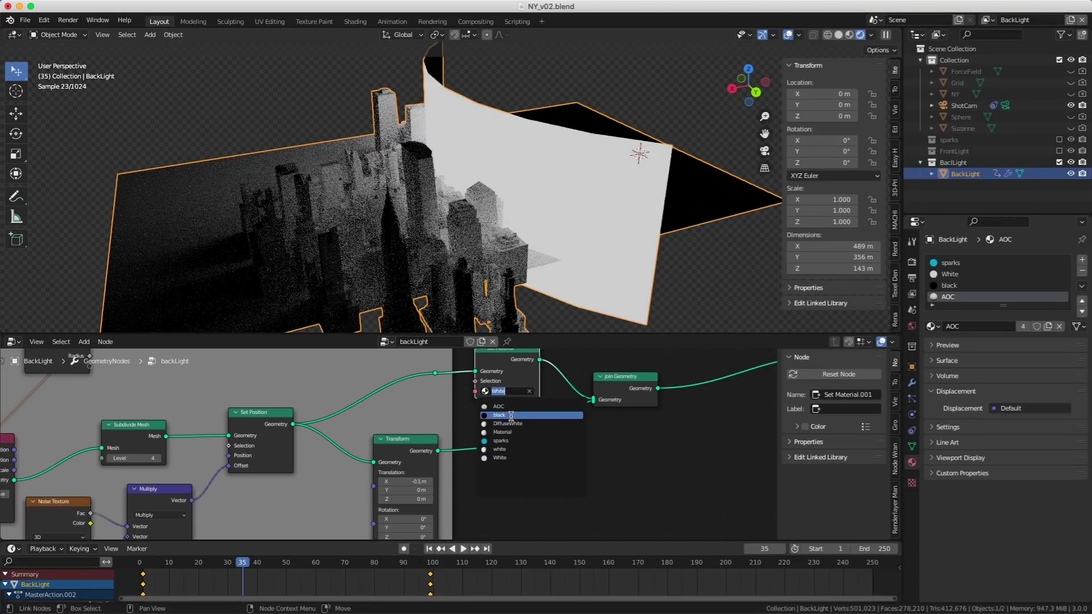
pyautogui.press('Return')
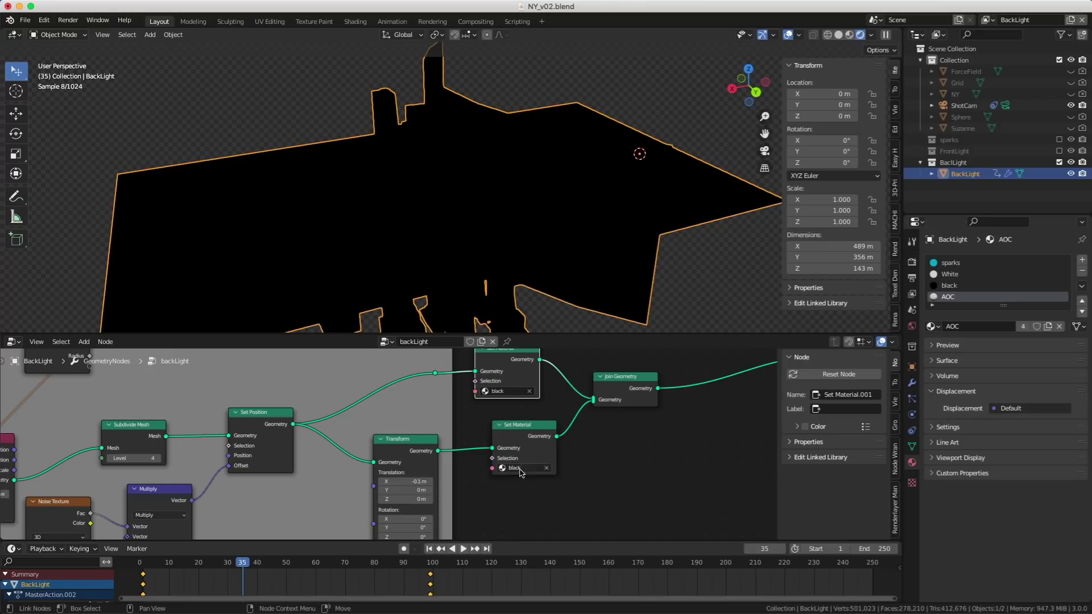
pyautogui.click(515, 468)
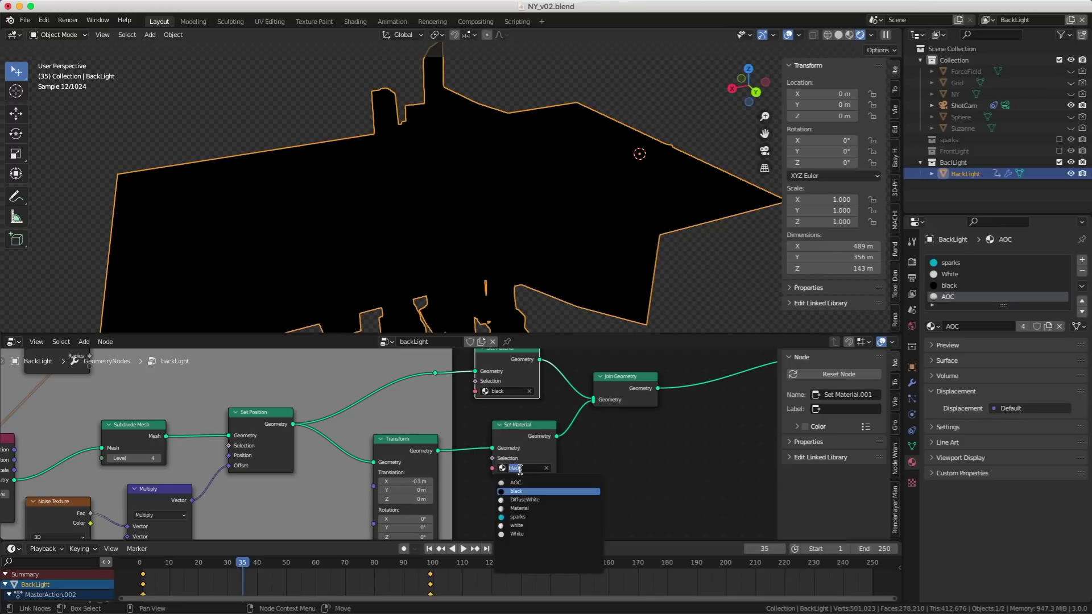
pyautogui.click(524, 527)
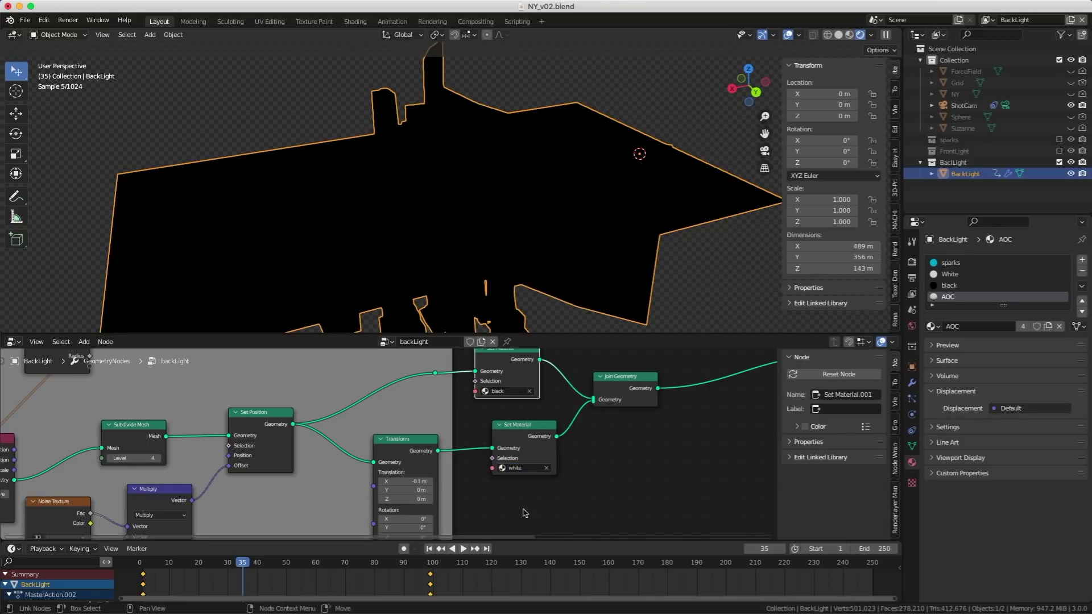
# - Switch the Set Material node after Transform to the capitalised White material
pyautogui.click(513, 468)
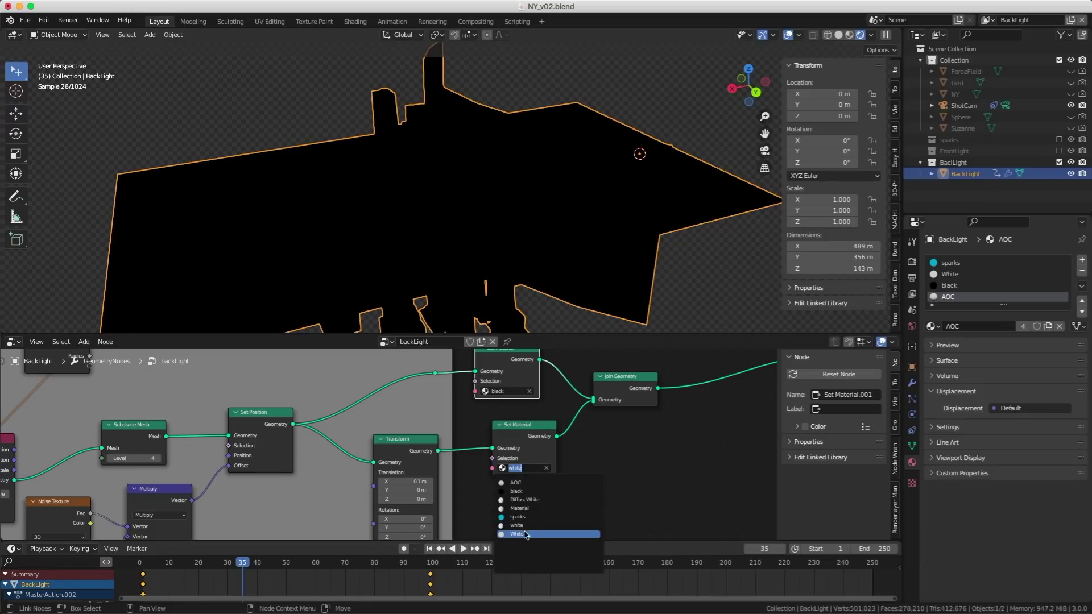
pyautogui.press('Return')
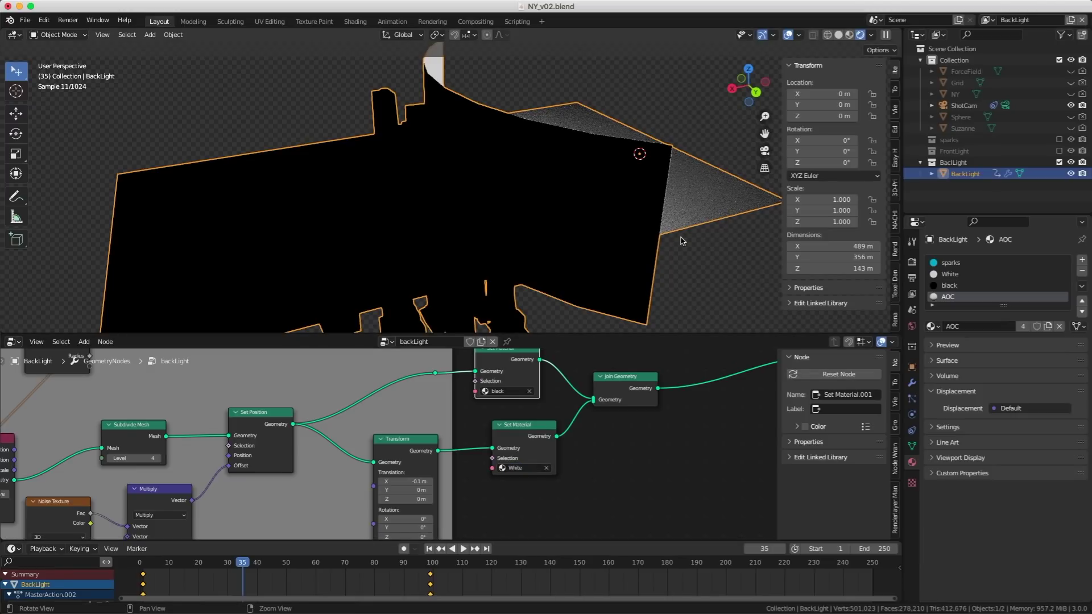
pyautogui.moveTo(681, 242); pyautogui.dragTo(478, 137, button='middle')
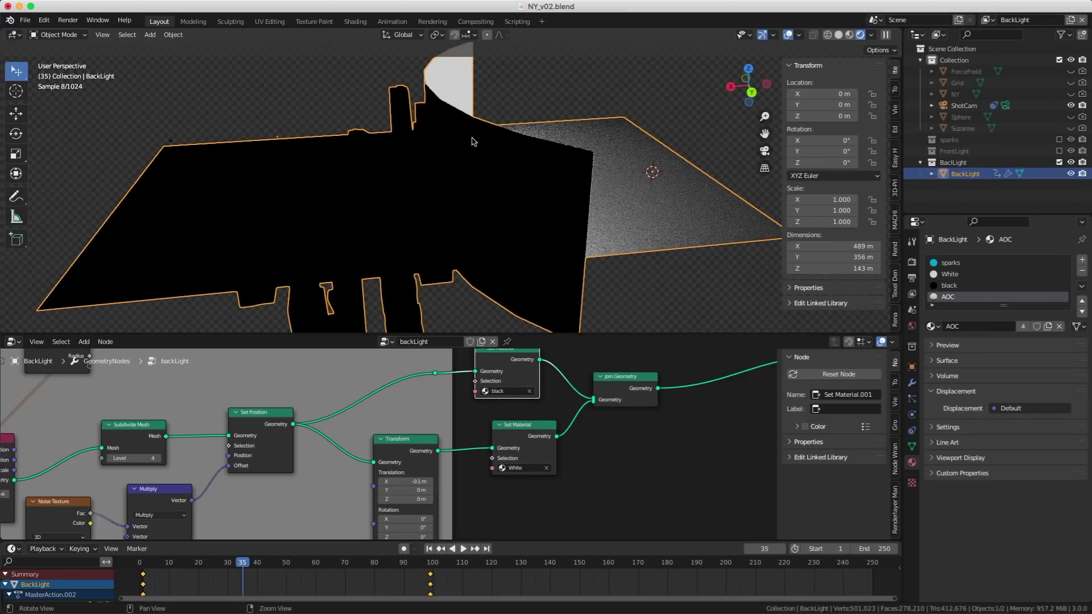
# - Turn off camera ray visibility for the BackLight object
pyautogui.click(965, 174)
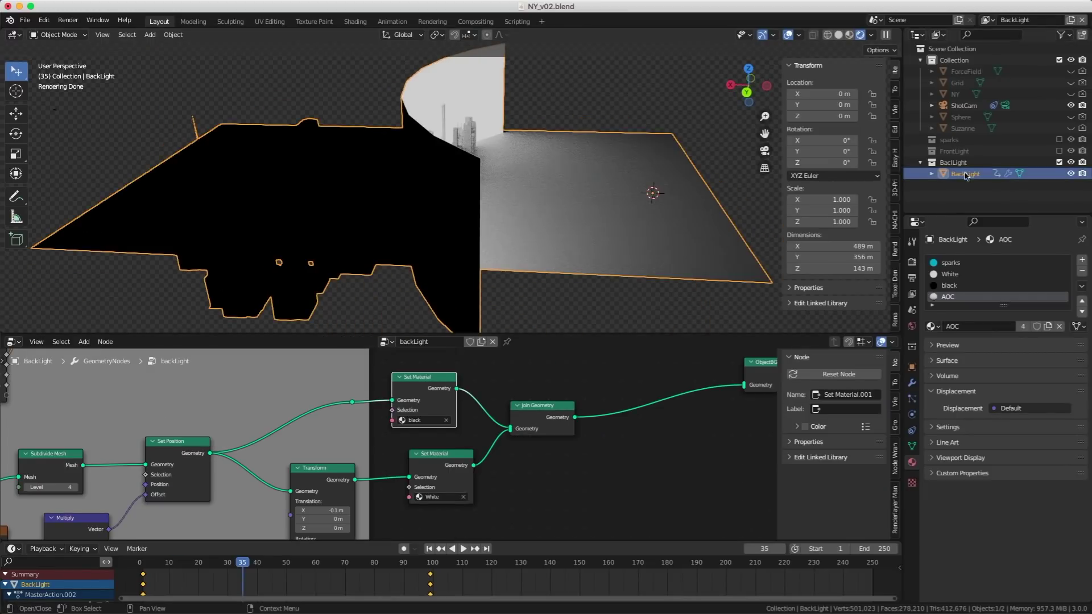
pyautogui.click(912, 367)
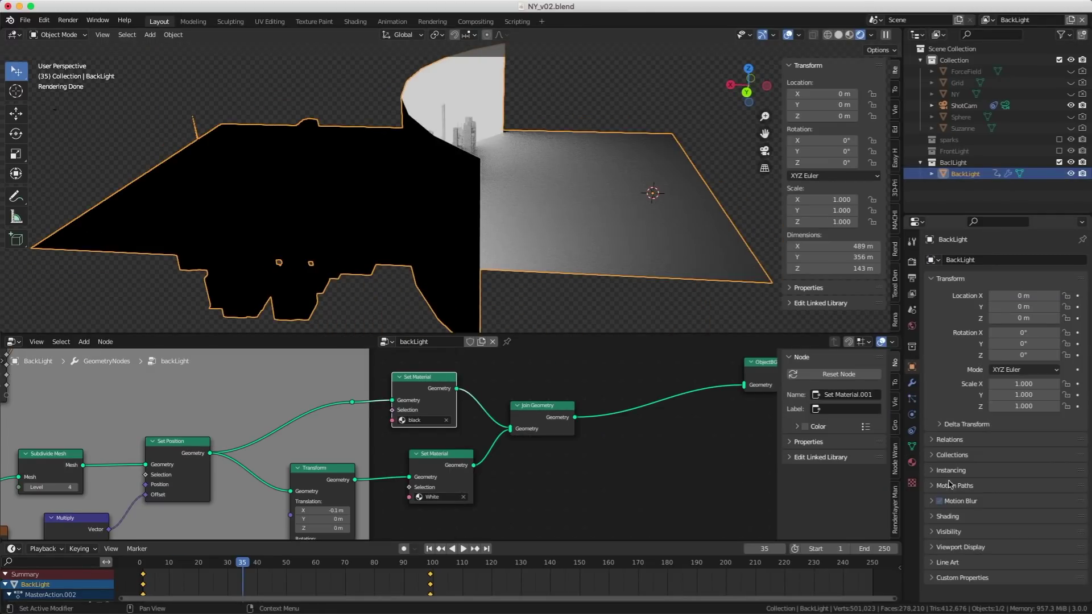
pyautogui.click(944, 533)
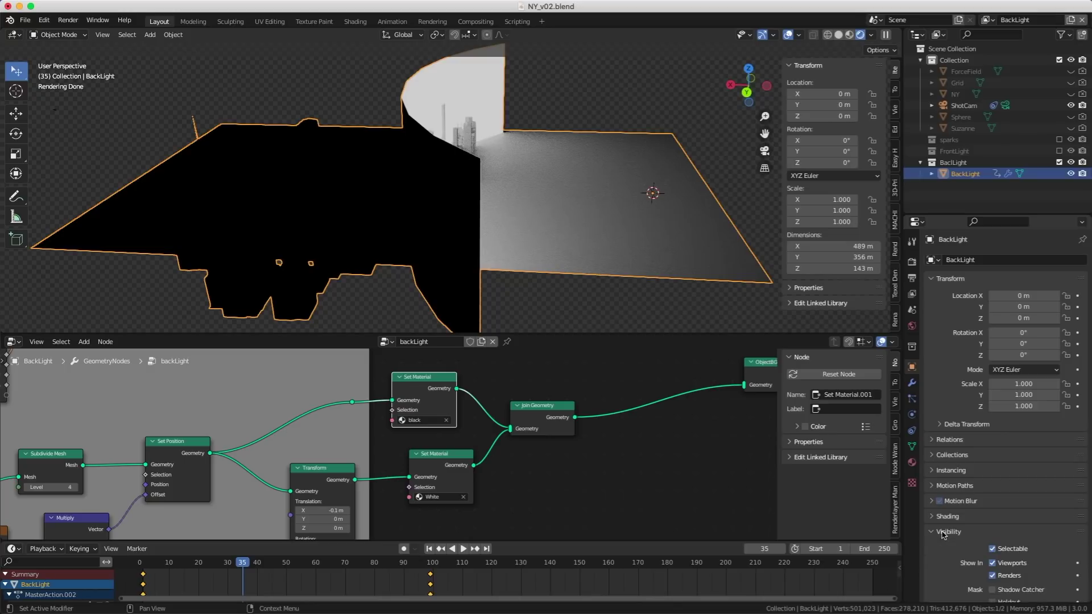
pyautogui.scroll(-7, 961, 514)
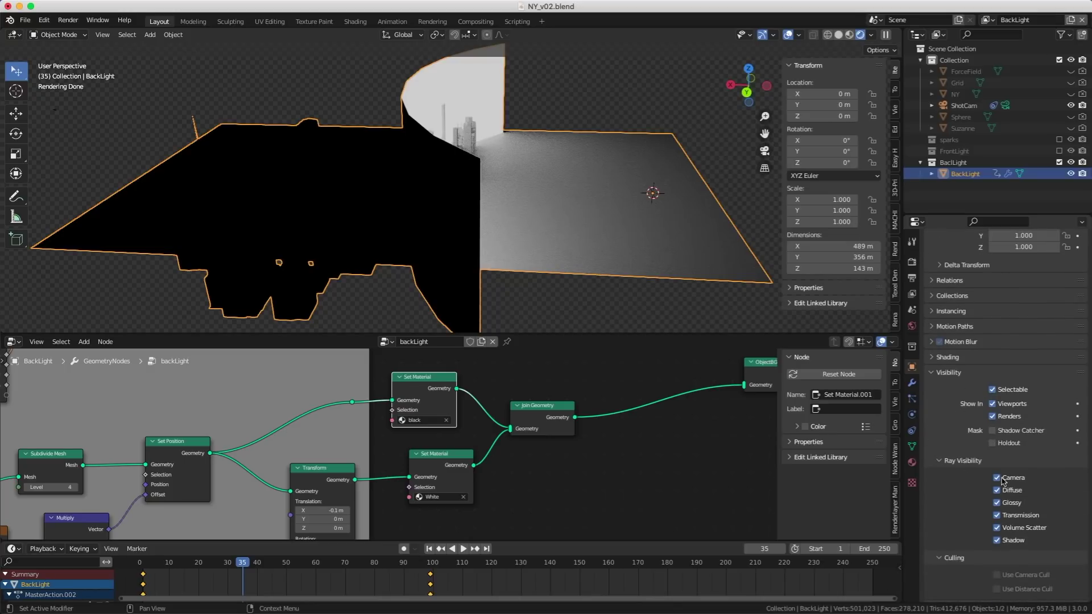
pyautogui.click(998, 478)
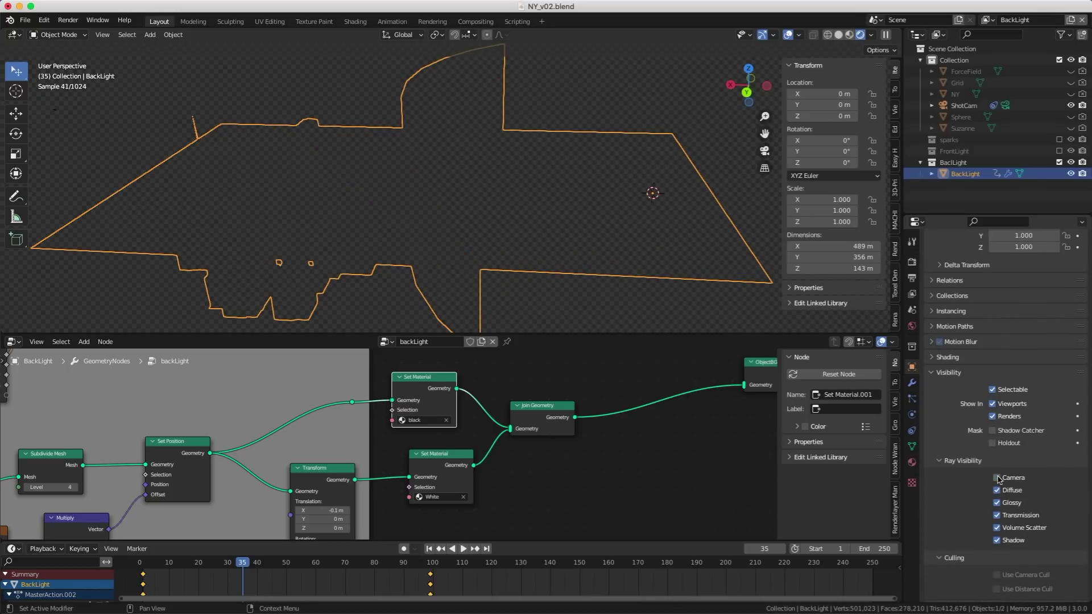
# - Move the NY object into the back light collection and enable it in the viewport and in renders
pyautogui.click(956, 94)
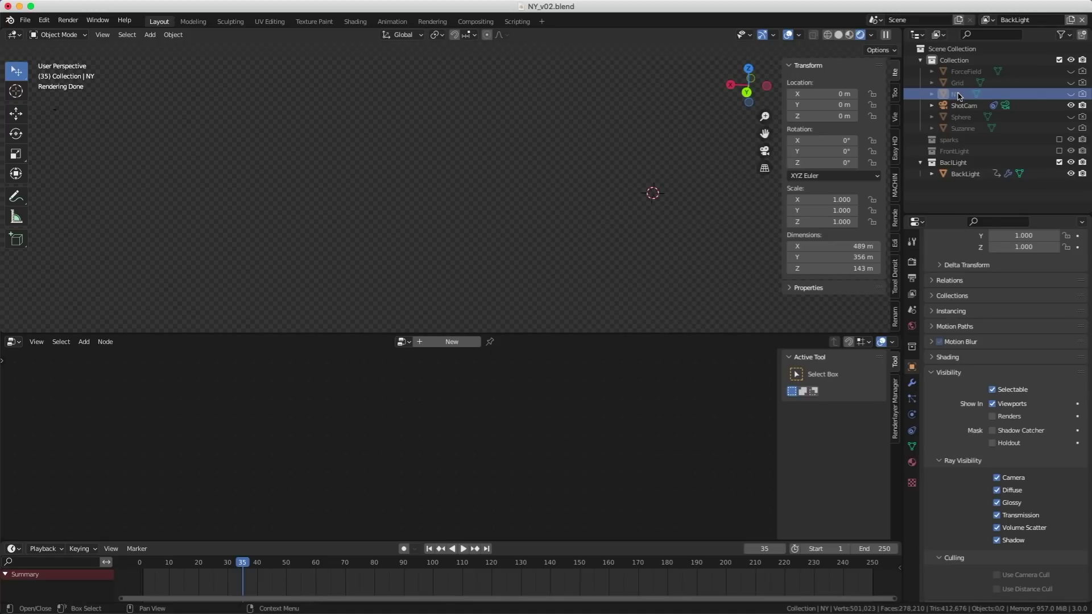
pyautogui.moveTo(958, 96); pyautogui.dragTo(961, 162)
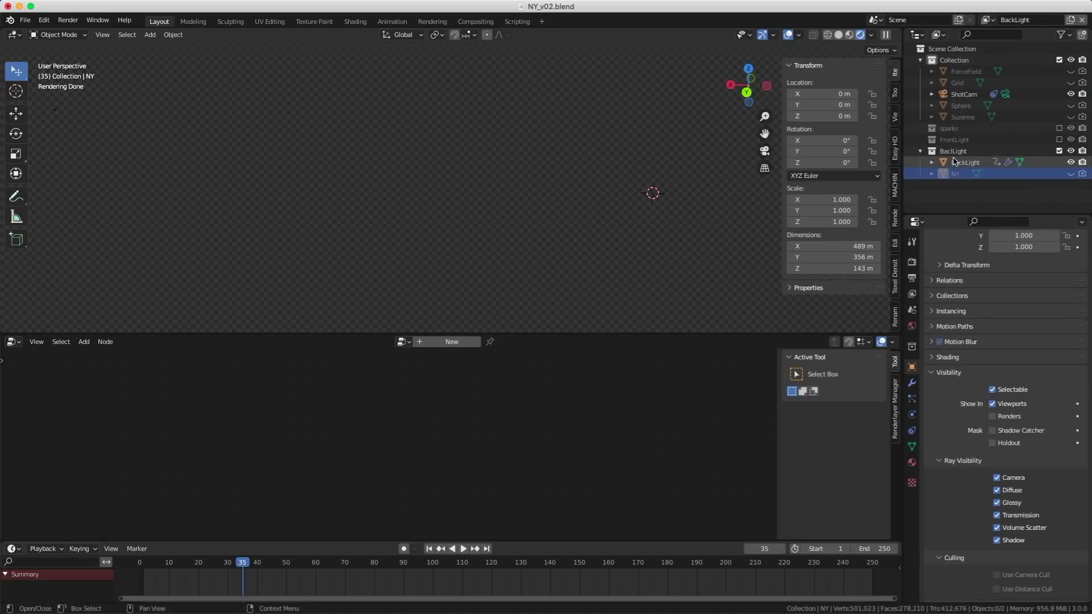
pyautogui.click(1071, 173)
pyautogui.click(1082, 174)
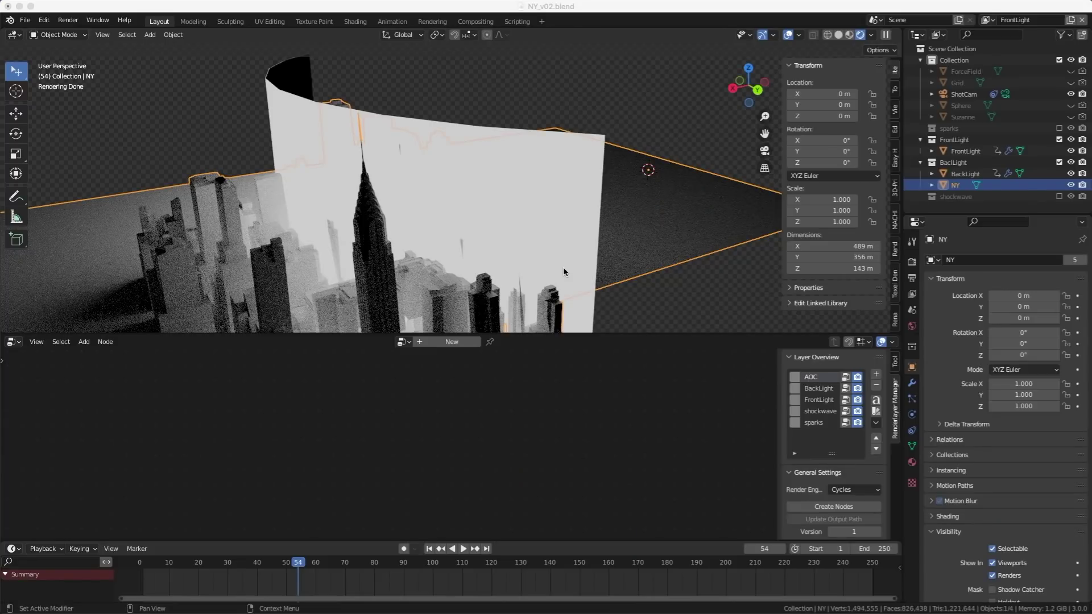
# - Link the NY object to the FrontLight collection as well
pyautogui.click(974, 185)
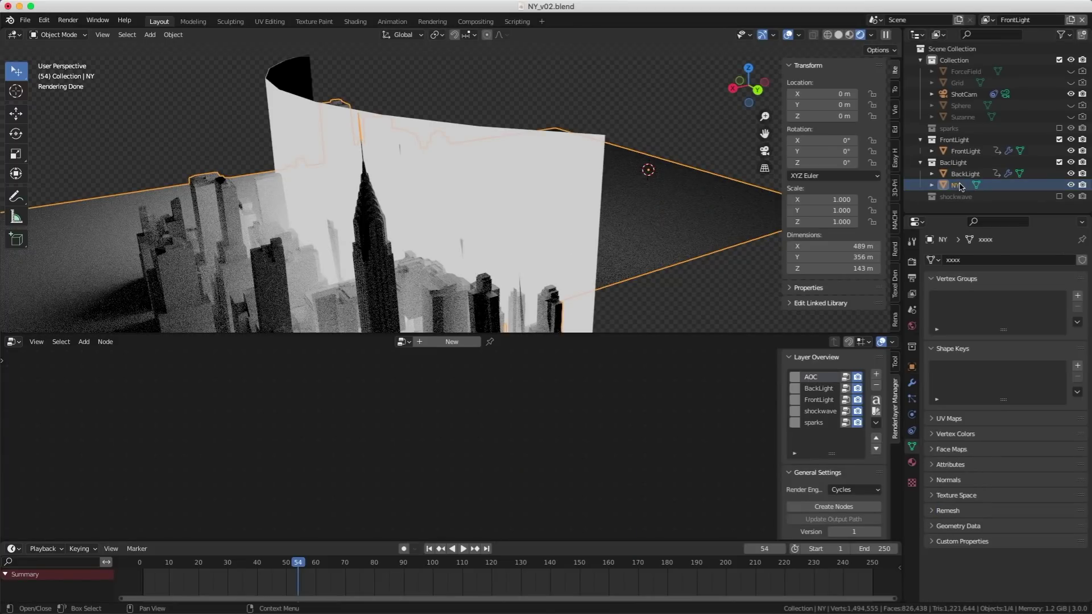
pyautogui.hotkey('shift', 'm')
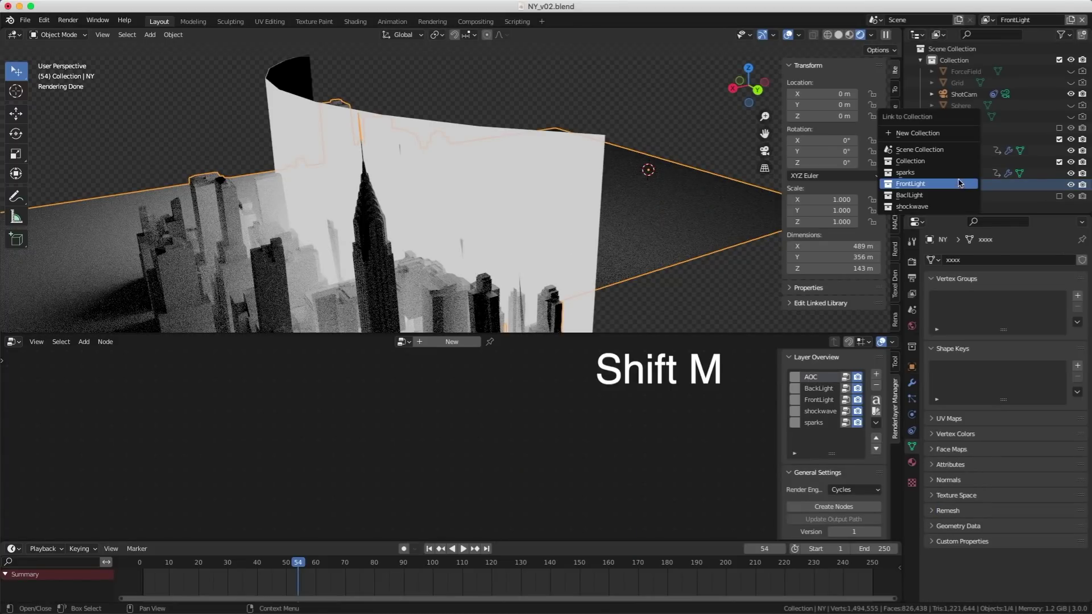
pyautogui.click(959, 183)
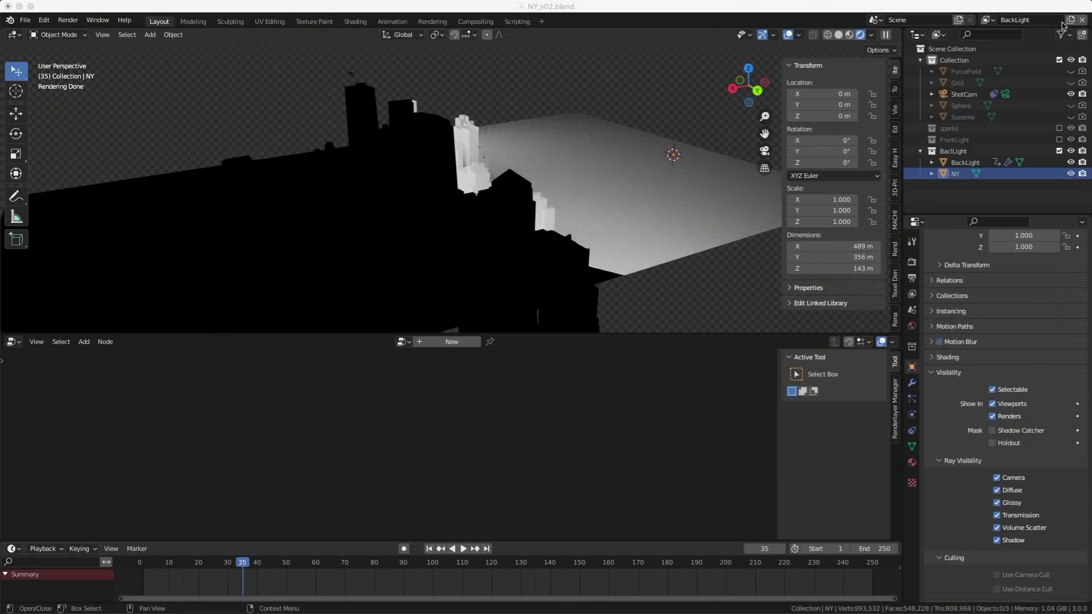
# - Add a view layer that copies the BackLight layer's settings and name it shockwave
pyautogui.click(1072, 20)
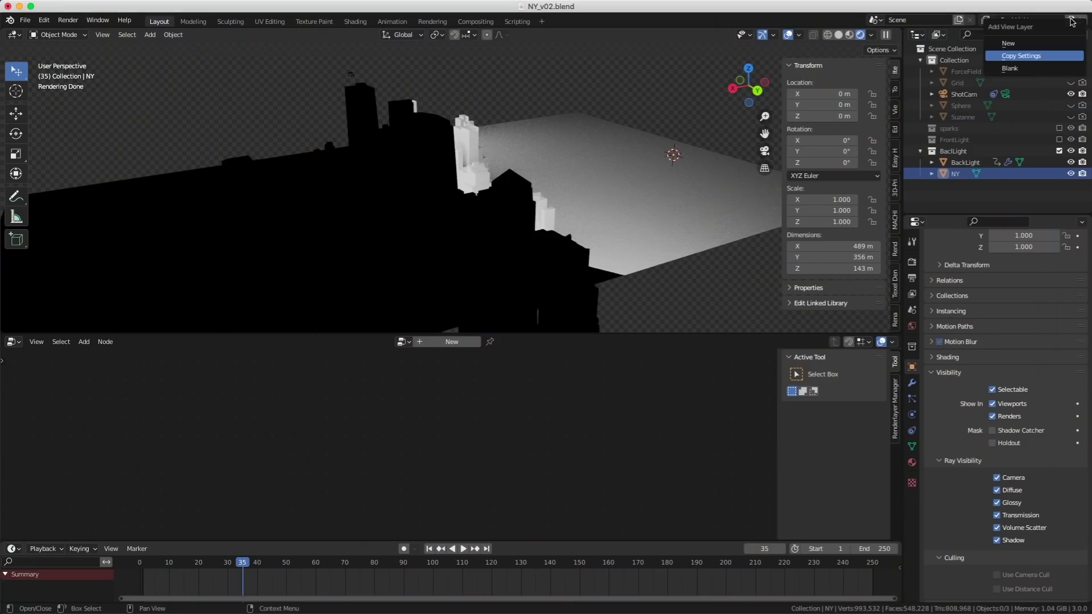
pyautogui.click(1031, 55)
pyautogui.doubleClick(1027, 20)
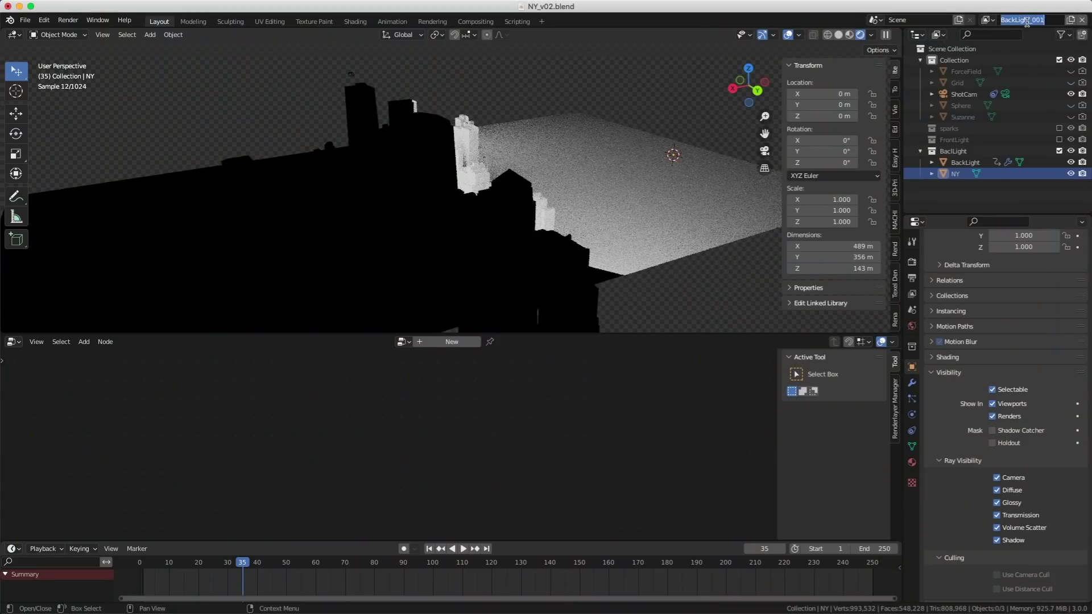
pyautogui.write('shockwave')
pyautogui.press('Return')
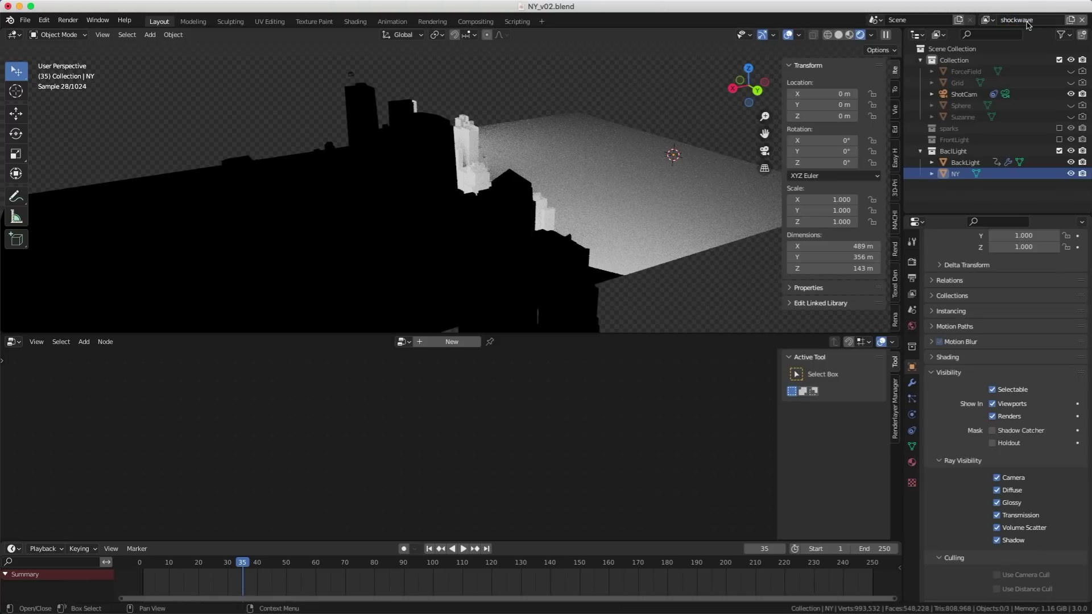
# - Duplicate the BackLight object in place and rename the copy shockwave
pyautogui.click(690, 85)
pyautogui.hotkey('shift', 'd')
pyautogui.rightClick(689, 84)
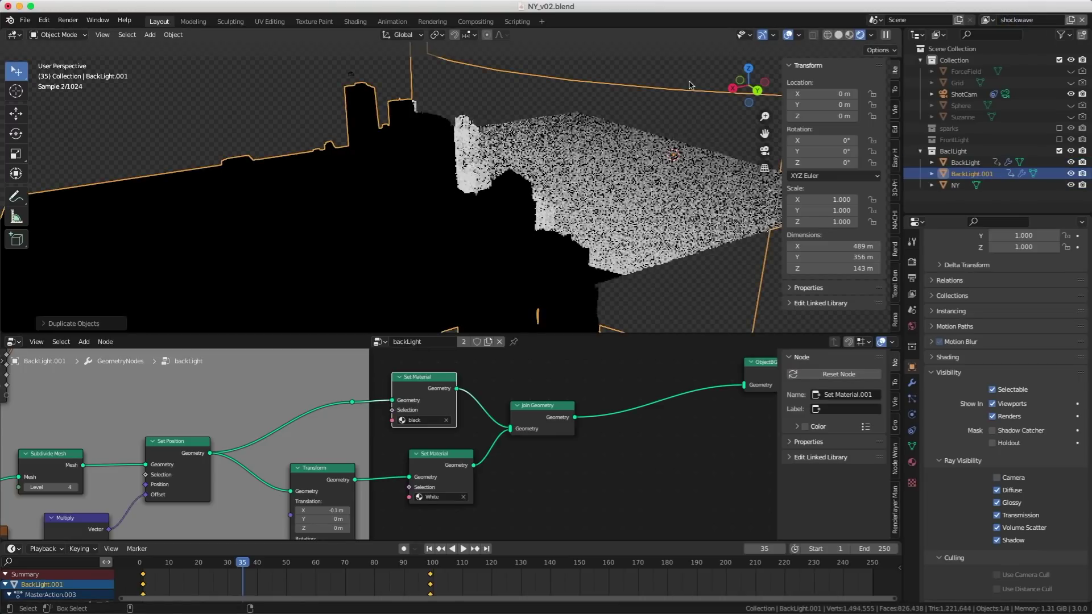
pyautogui.doubleClick(968, 174)
pyautogui.write('shockwave')
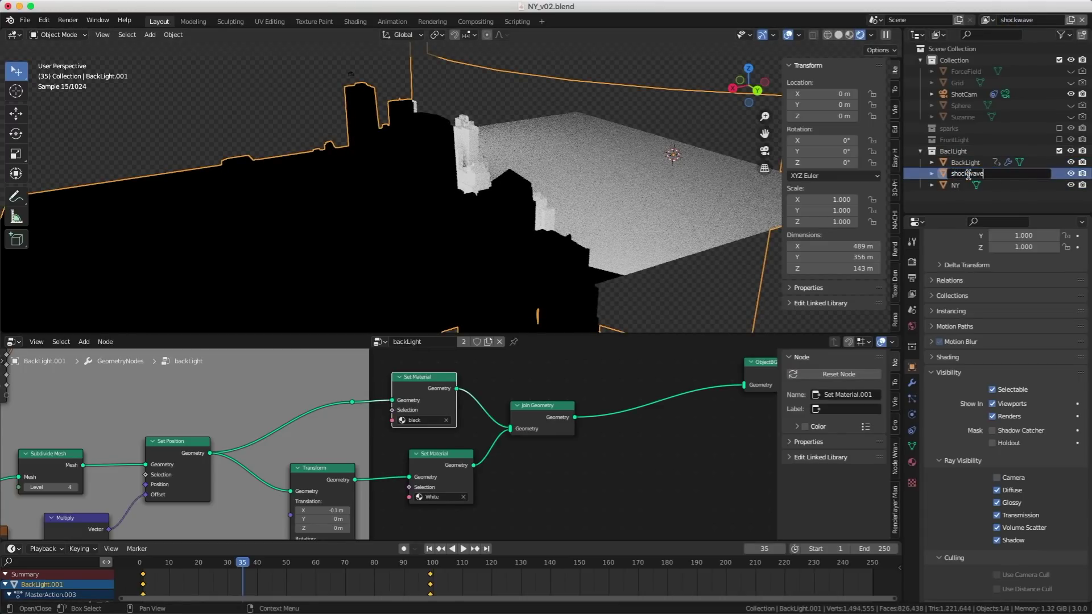
pyautogui.press('Return')
# - Move the shockwave object into a new collection named shockwave and show the viewport in wireframe
pyautogui.press('m')
pyautogui.click(642, 148)
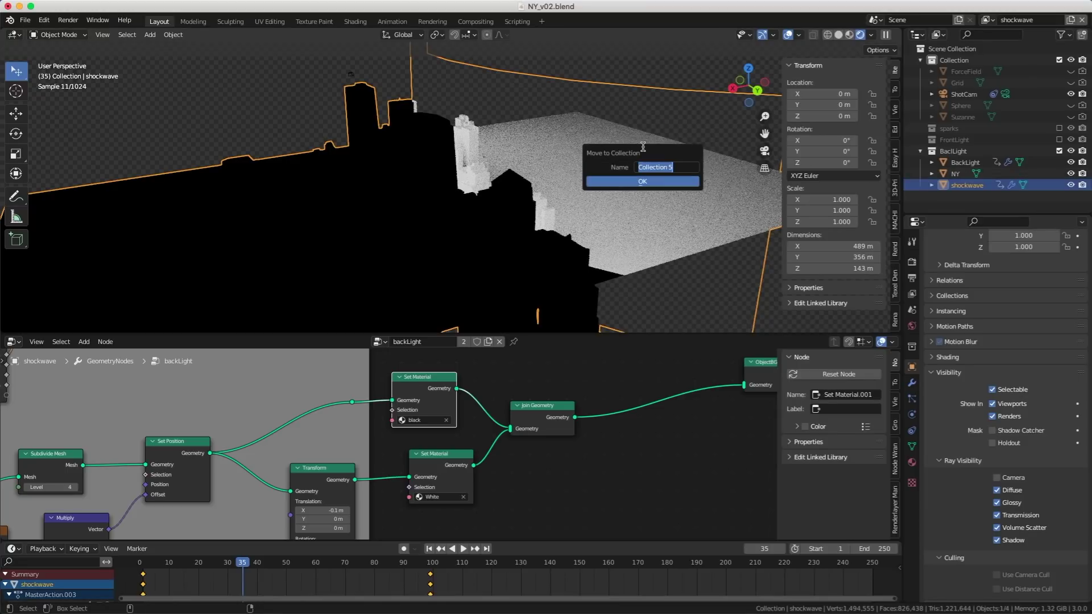
pyautogui.write('shockwave')
pyautogui.press('Return')
pyautogui.hotkey('shift', 'z')
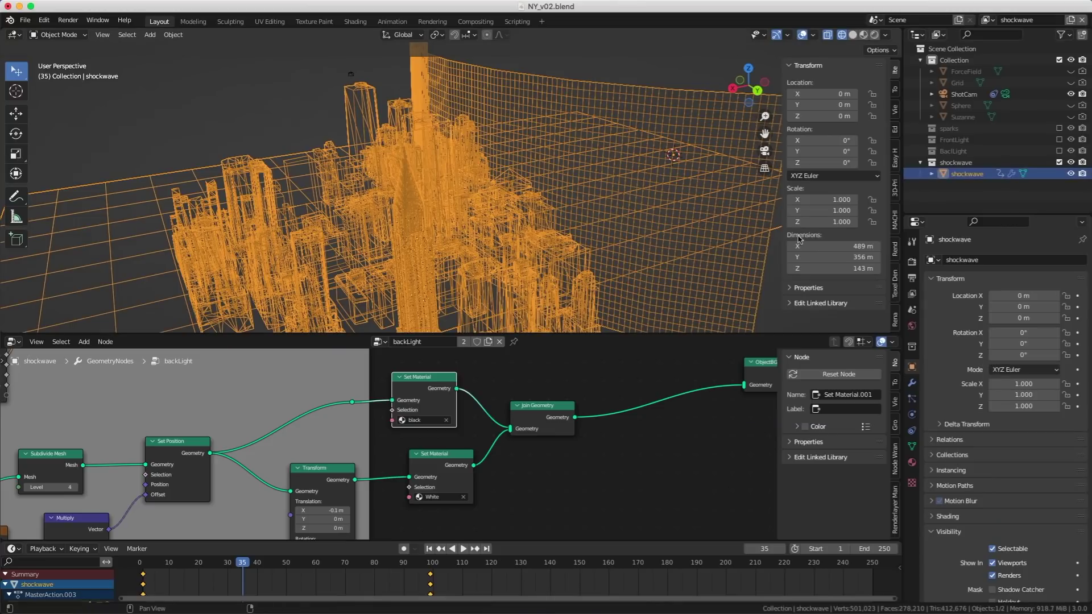
# - Make the shockwave object's backLight node group a single-user copy and rename it shockwave
pyautogui.click(464, 341)
pyautogui.click(454, 341)
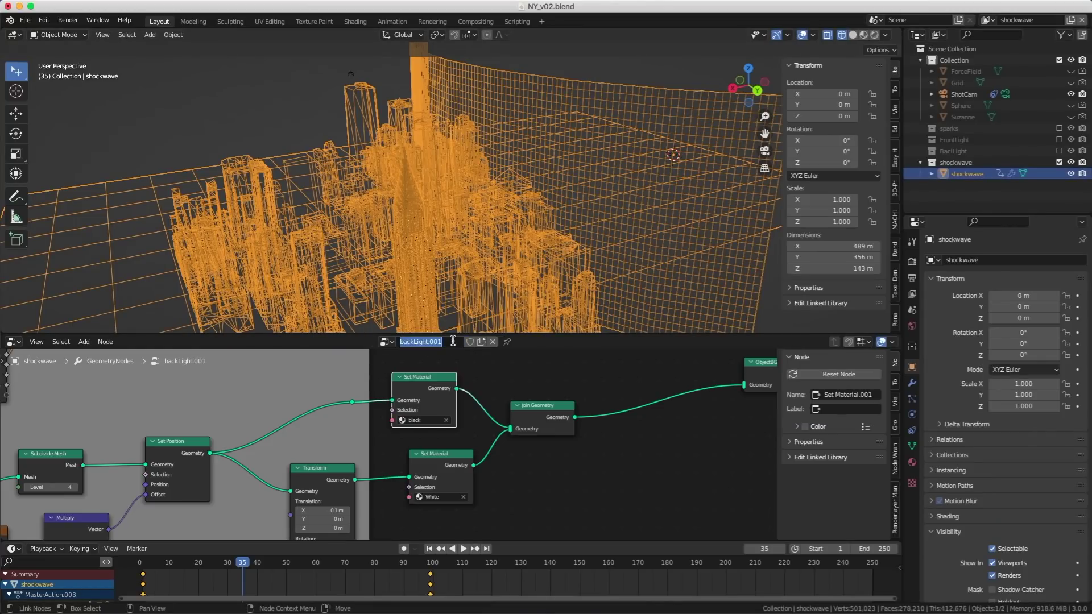
pyautogui.write('shockwave')
pyautogui.press('Return')
# - Remove the Transform, White Set Material and adjacent Join Geometry nodes so the black Set Material feeds ObjectBGeo directly
pyautogui.scroll(-3, 587, 443)
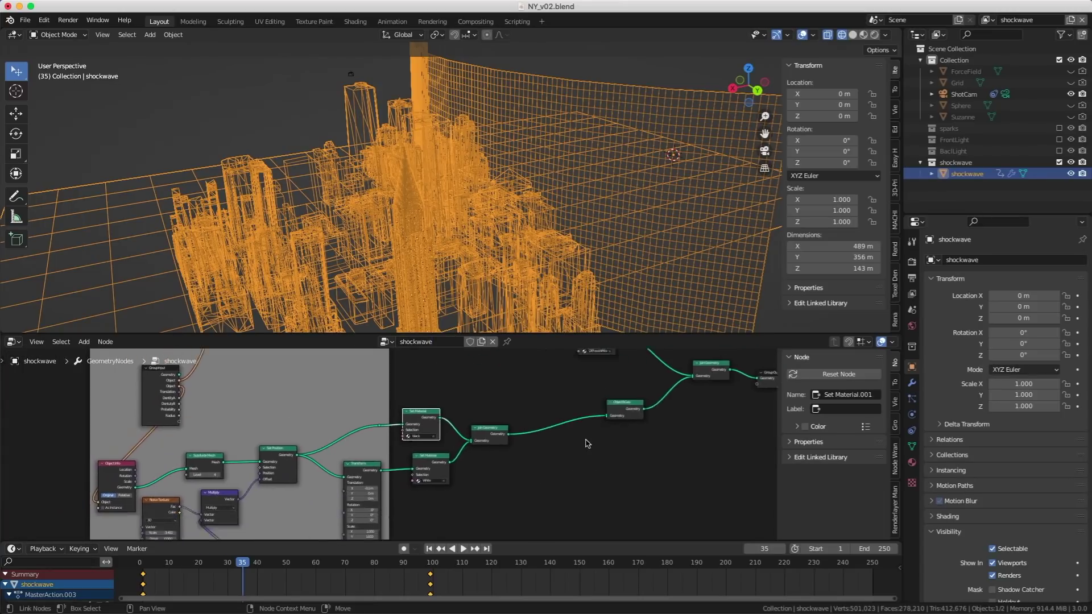
pyautogui.scroll(3, 586, 444)
pyautogui.click(353, 471)
pyautogui.press('x')
pyautogui.click(443, 462)
pyautogui.press('x')
pyautogui.click(524, 427)
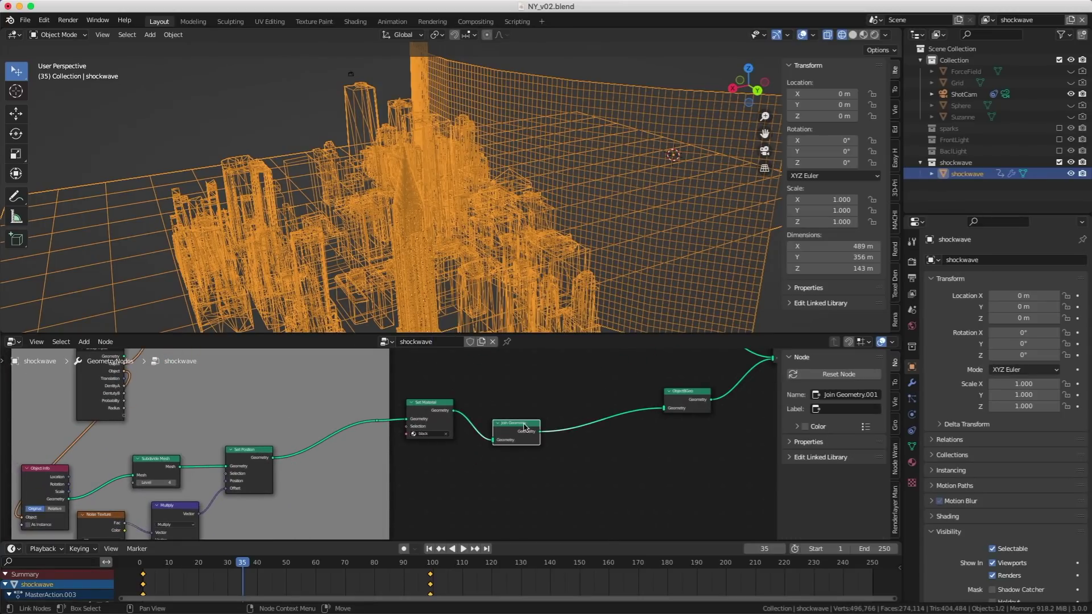
pyautogui.moveTo(524, 428); pyautogui.dragTo(605, 405)
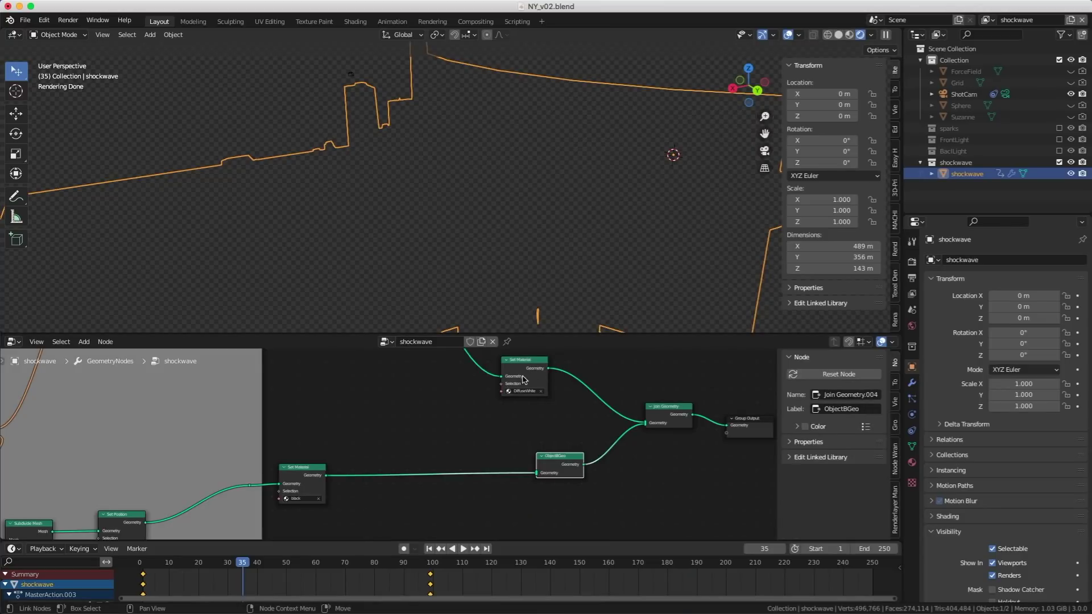
# - Assign the black material to the upper Set Material node and move the lower one closer to ObjectBGeo
pyautogui.click(526, 382)
pyautogui.click(529, 392)
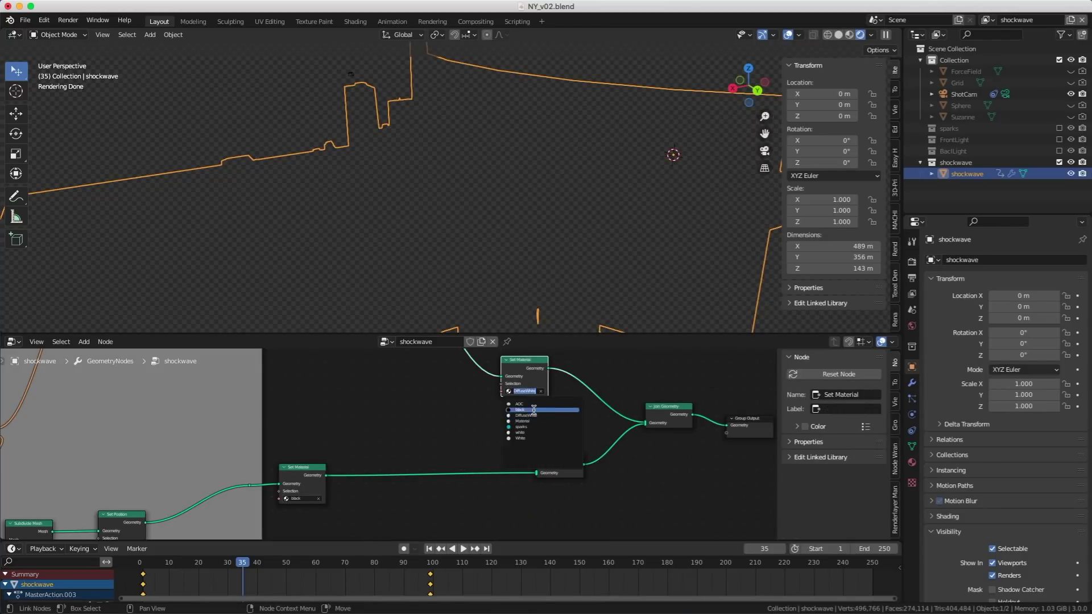
pyautogui.click(535, 410)
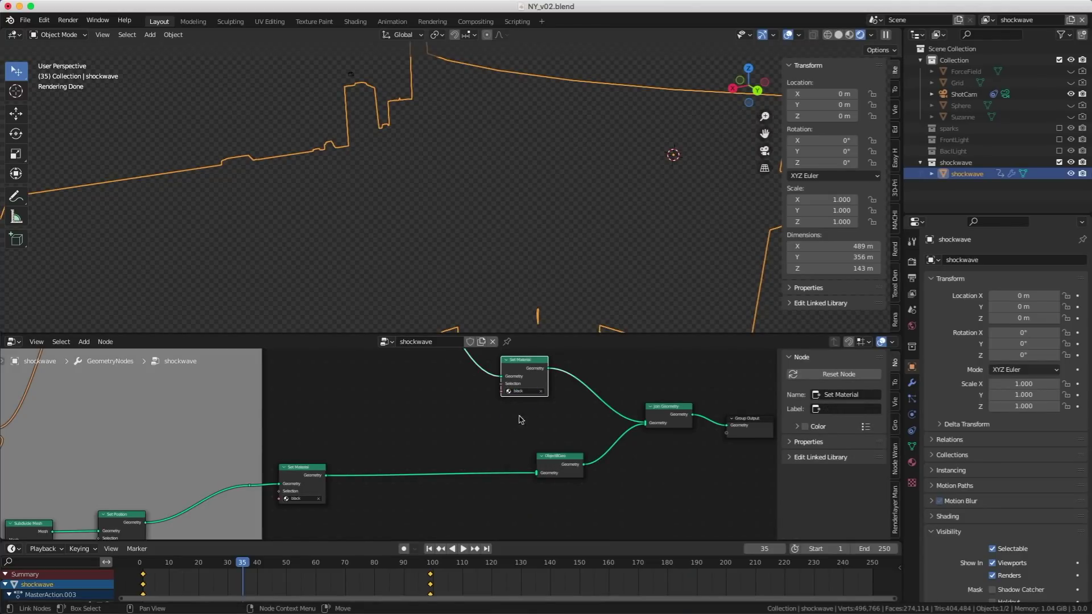
pyautogui.moveTo(293, 474); pyautogui.dragTo(403, 466)
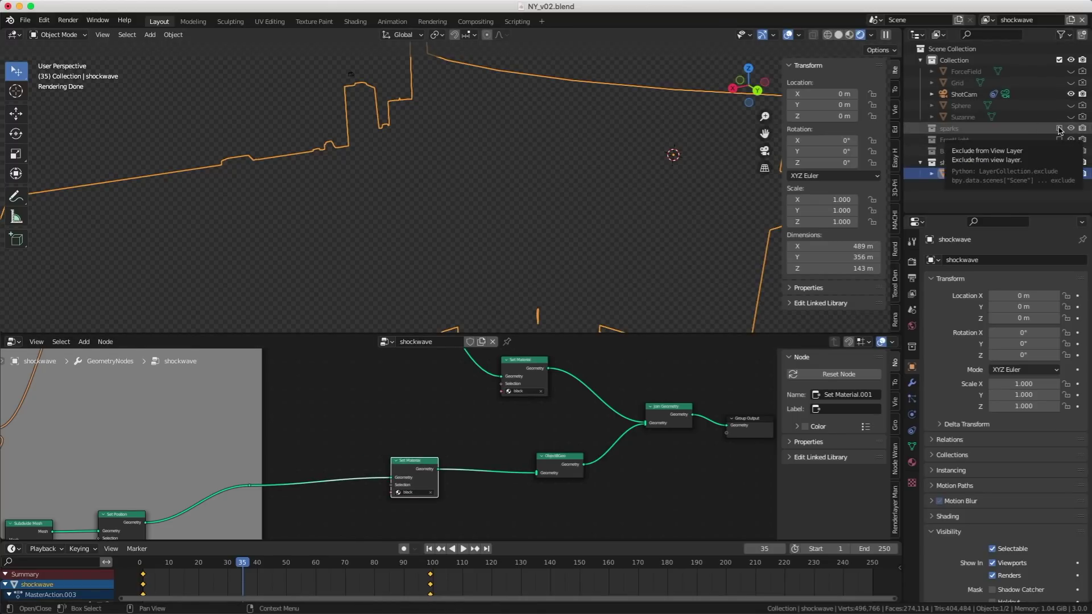
# - Include the sparks collection and add a new material named shockwave to its Master object
pyautogui.click(997, 135)
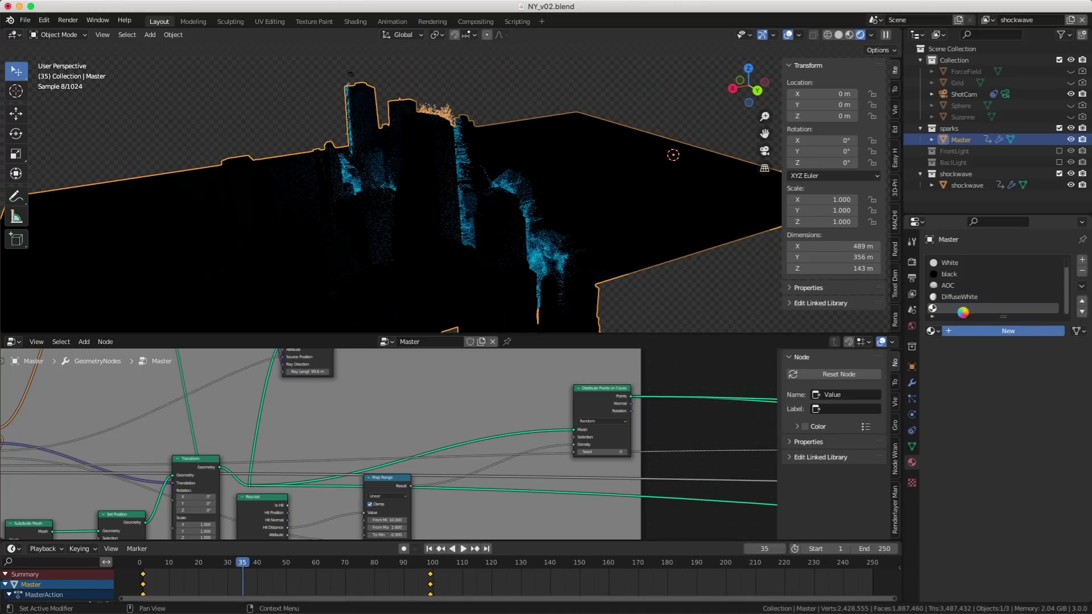
pyautogui.click(970, 327)
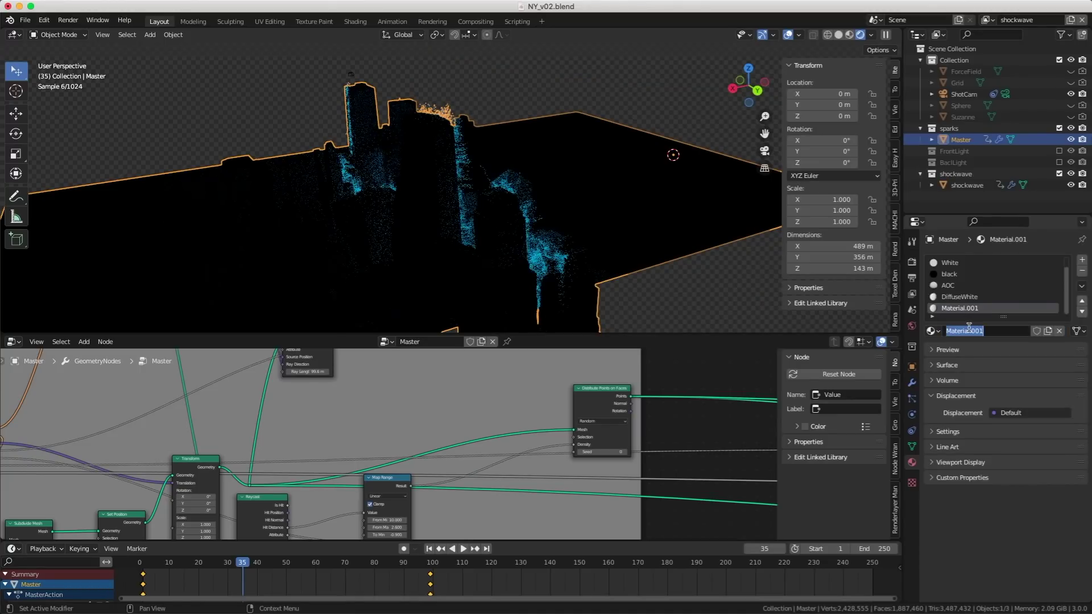
pyautogui.write('shockwave')
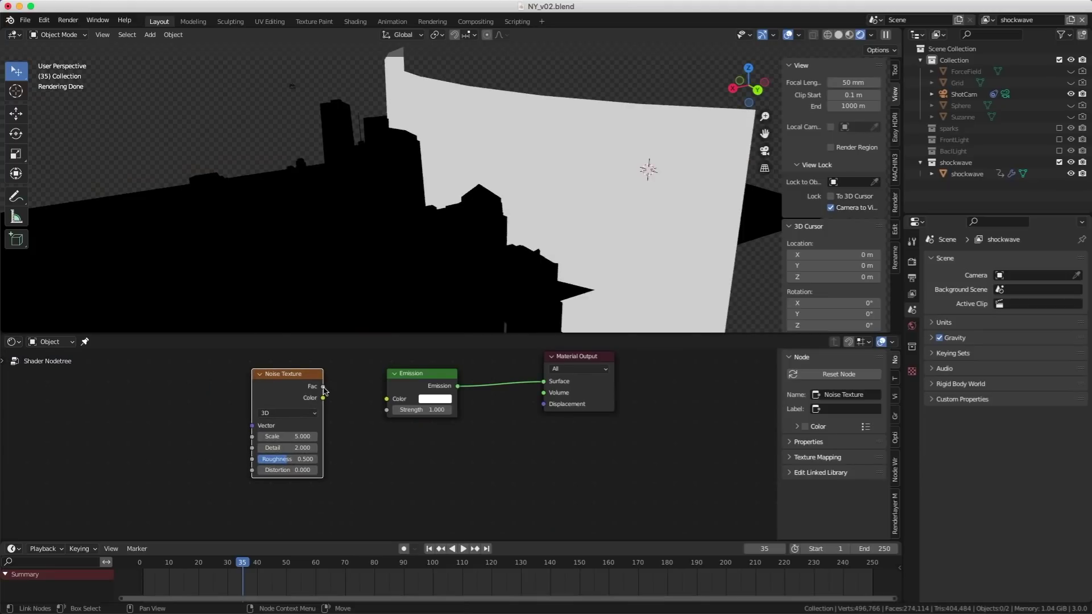
# - Link the Noise Texture's Color to the Emission color, raise the noise Scale and add texture mapping nodes to it
pyautogui.moveTo(322, 397); pyautogui.dragTo(387, 399)
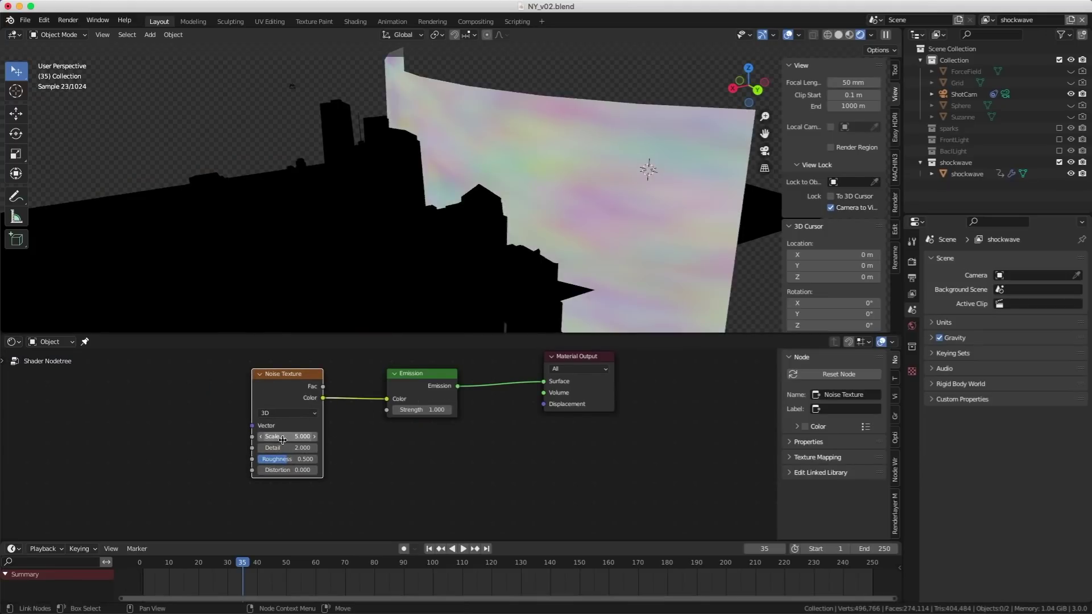
pyautogui.moveTo(282, 440); pyautogui.dragTo(310, 439)
pyautogui.hotkey('ctrl', 't')
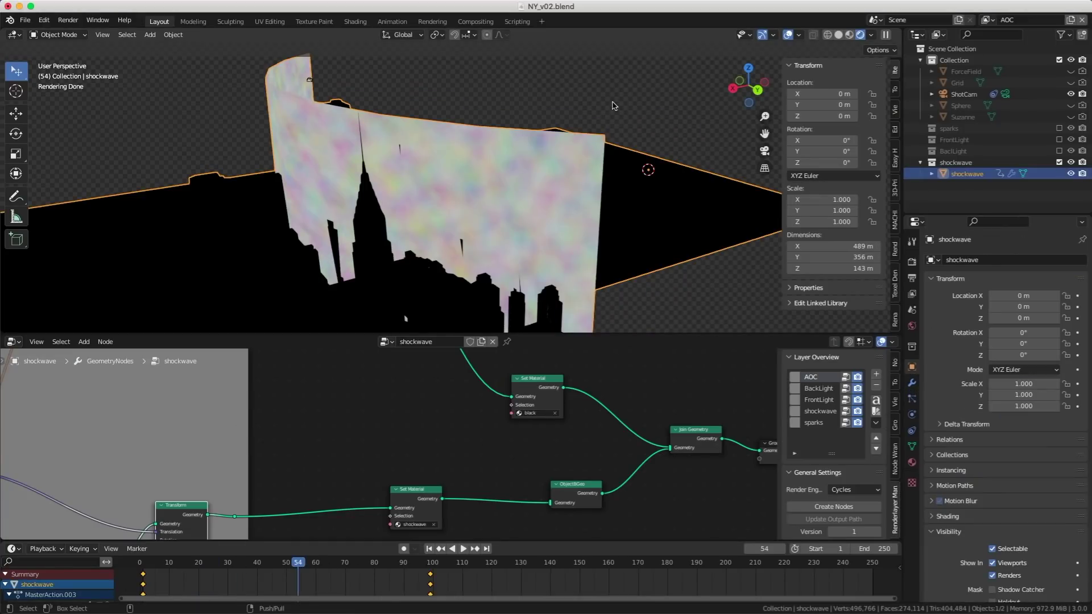
# - Duplicate the shockwave object in place and rename the copy AOC
pyautogui.hotkey('shift', 'd')
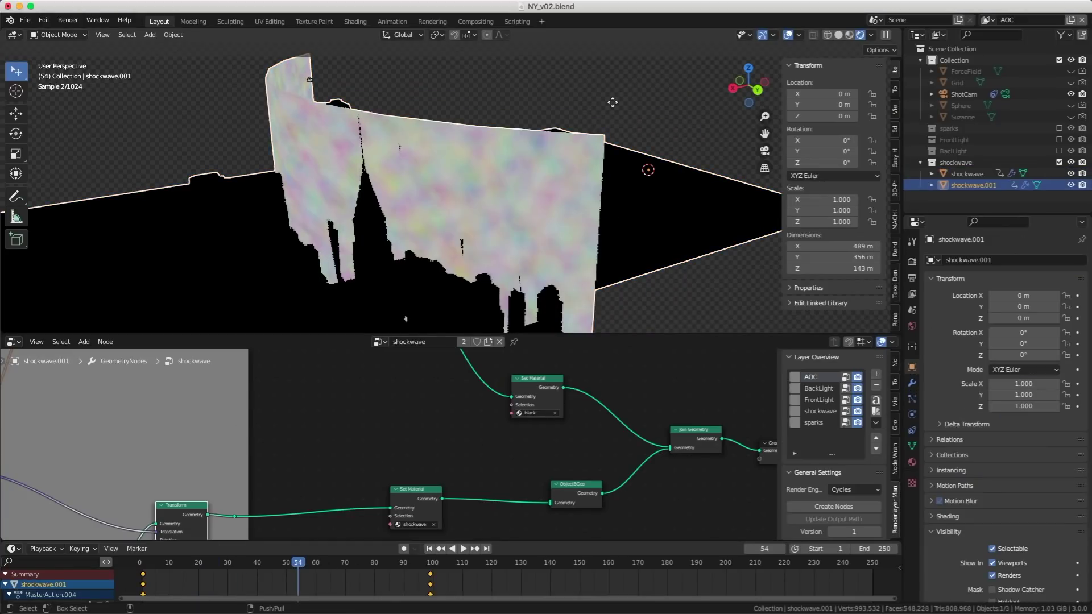
pyautogui.rightClick(613, 103)
pyautogui.doubleClick(967, 185)
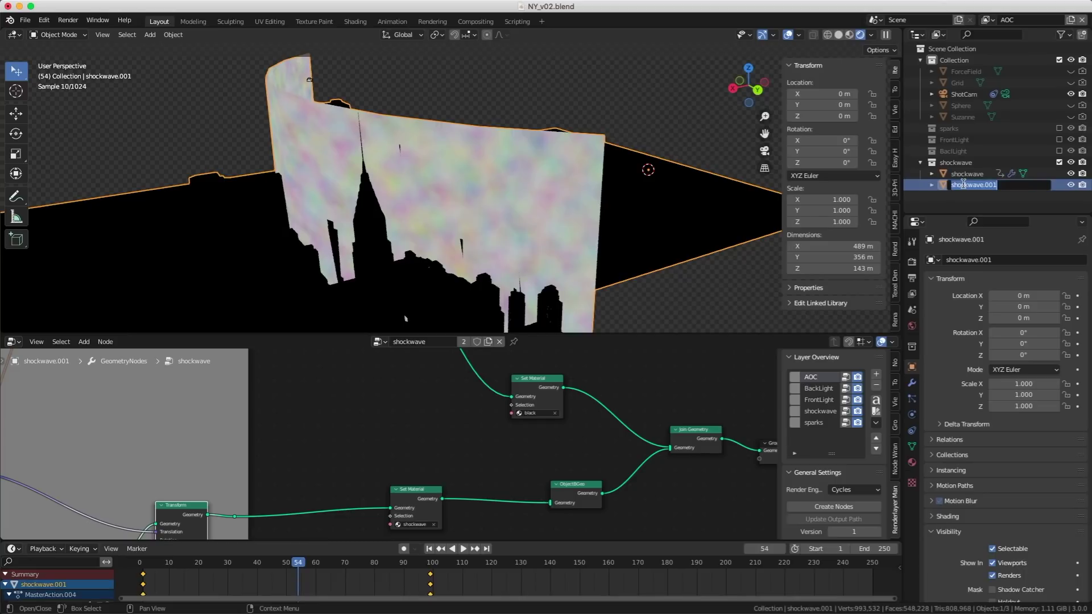
pyautogui.write('AOC')
pyautogui.press('Return')
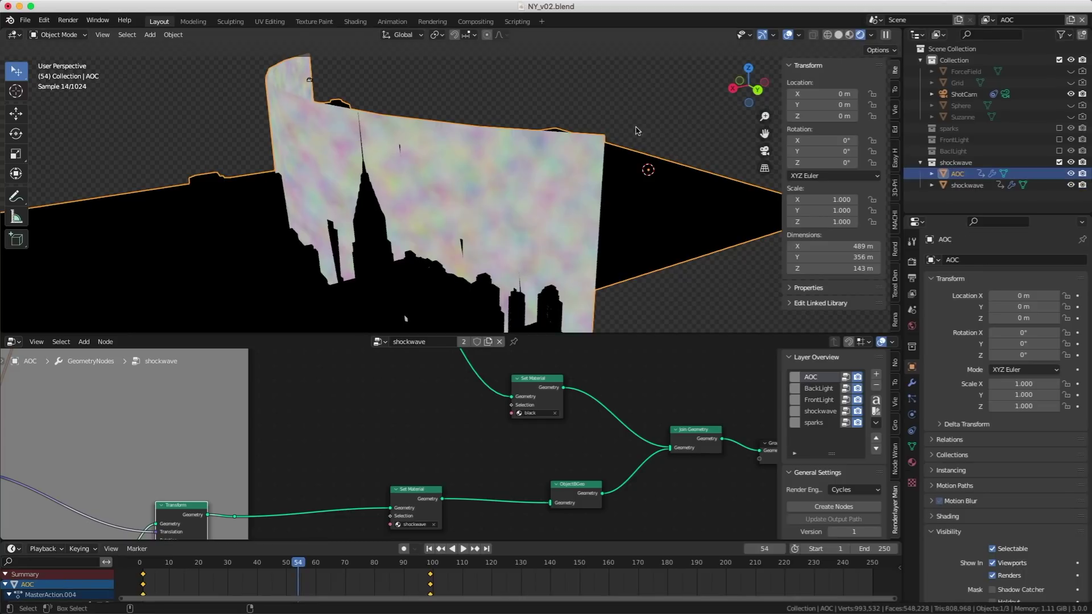
# - Move the AOC object into a new collection named AOC and exclude the shockwave collection from the view layer
pyautogui.press('m')
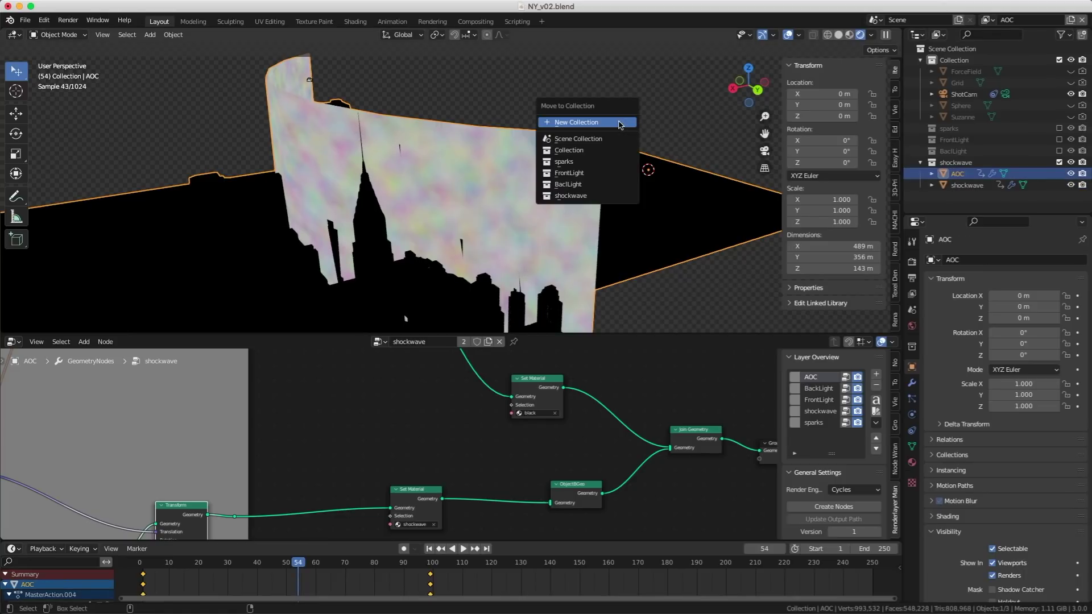
pyautogui.click(613, 123)
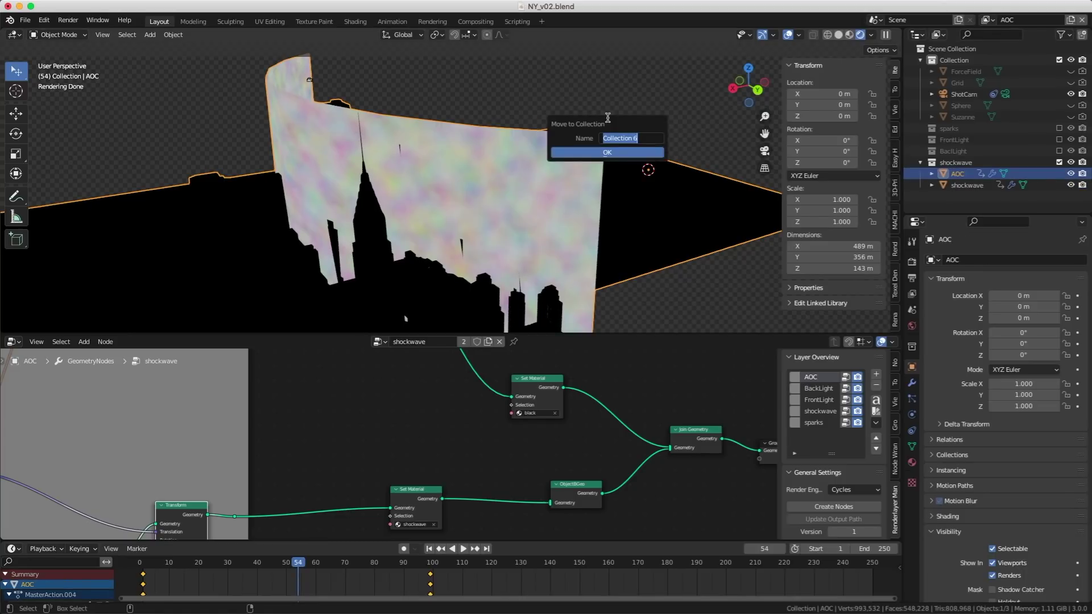
pyautogui.write('AOC')
pyautogui.press('Return')
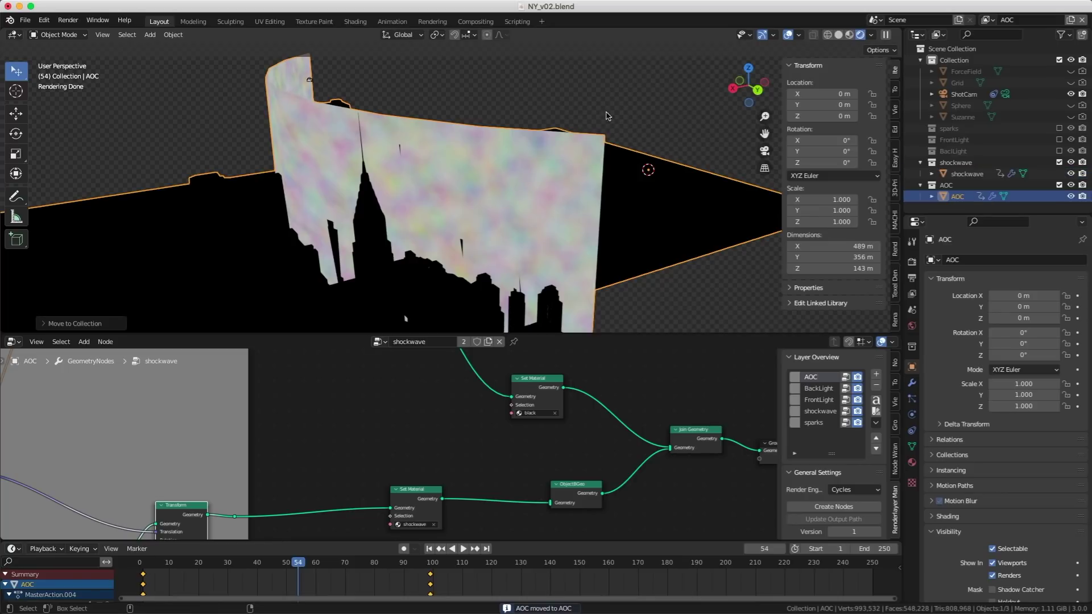
pyautogui.click(1059, 162)
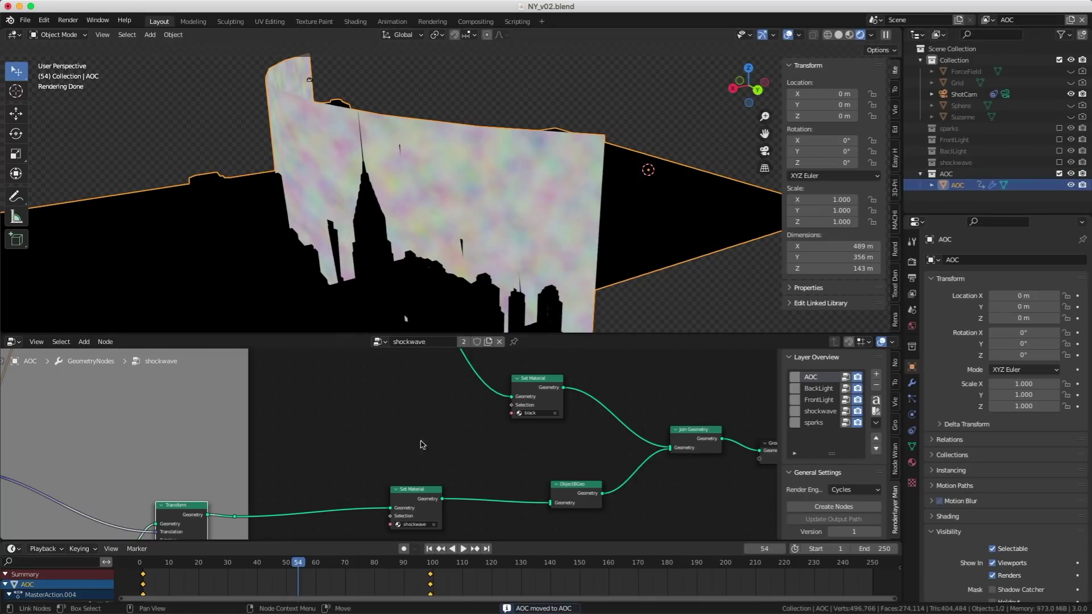
# - Make the AOC object's shockwave geometry node tree single-user and rename it AOC
pyautogui.click(463, 343)
pyautogui.click(433, 340)
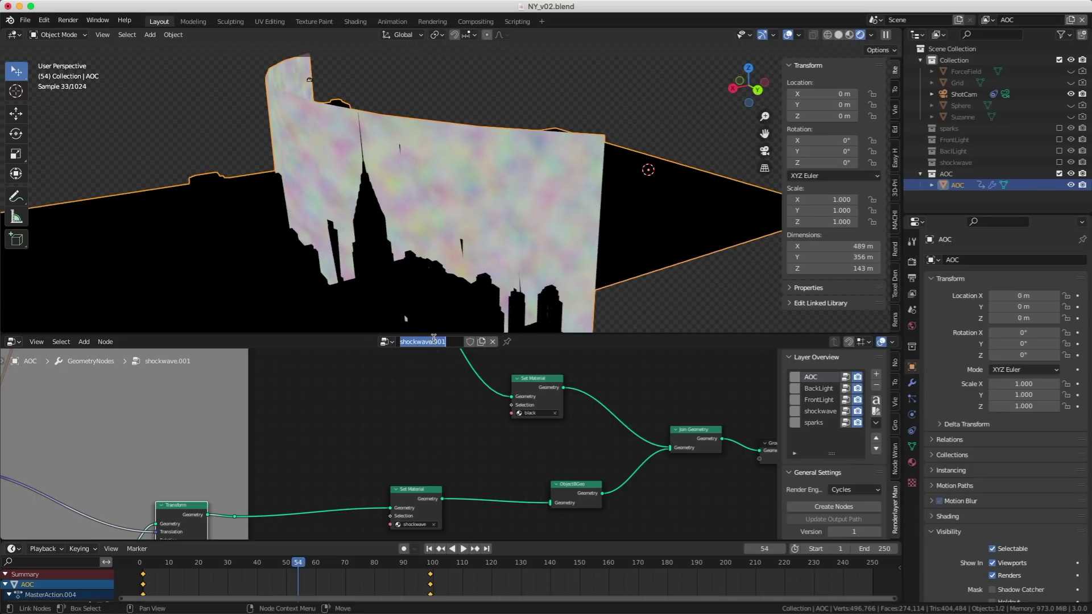
pyautogui.write('AOC')
pyautogui.press('Return')
# - Assign the AOC material to the lower Set Material node that feeds ObjectBGeo
pyautogui.moveTo(484, 427); pyautogui.dragTo(453, 426, button='middle')
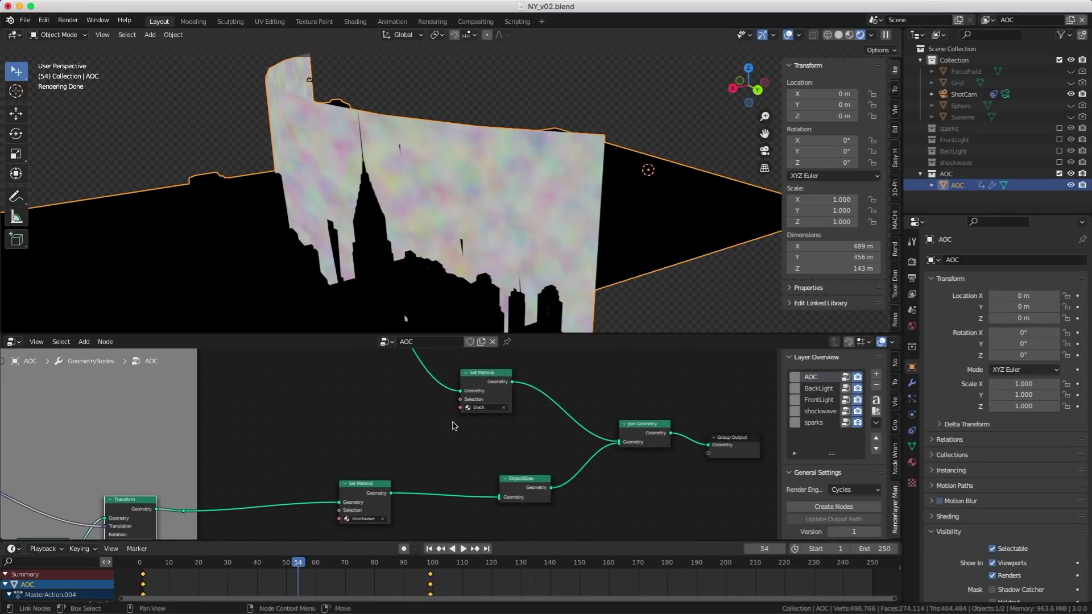
pyautogui.hscroll(-3, 493, 402)
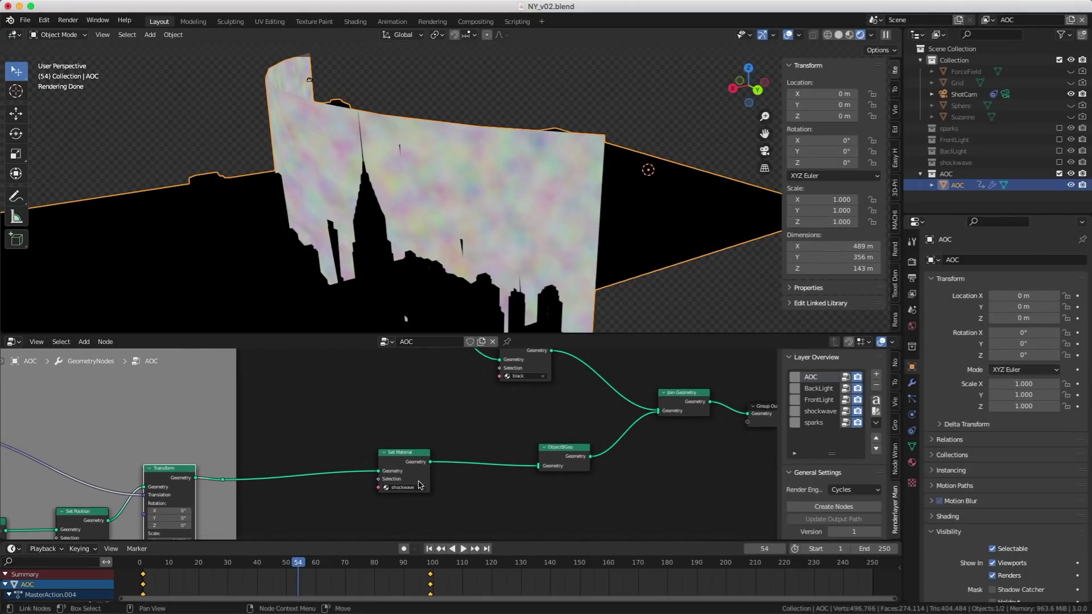
pyautogui.click(402, 488)
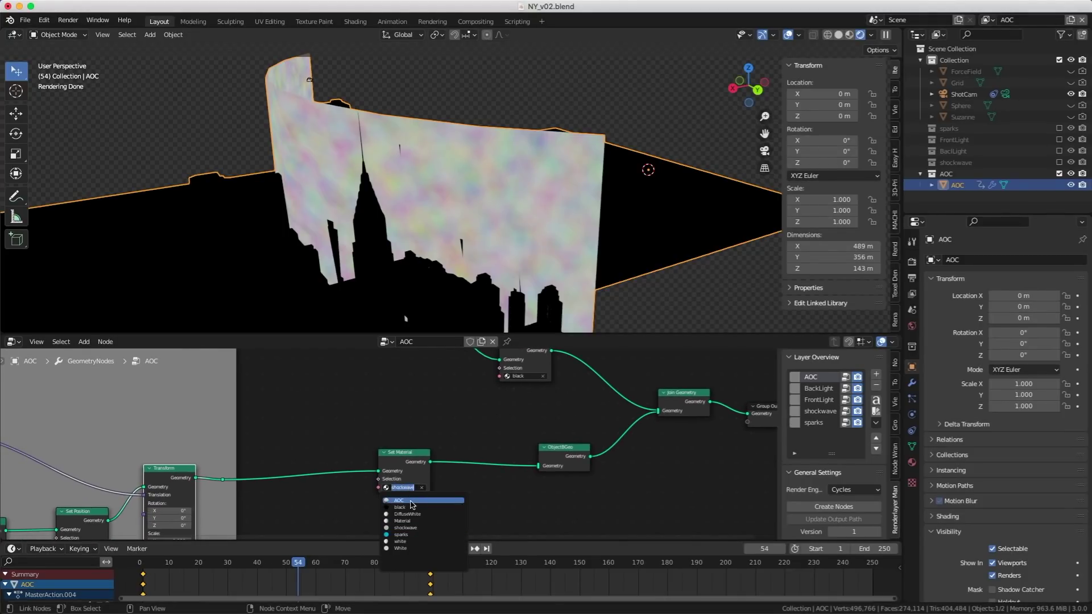
pyautogui.click(412, 501)
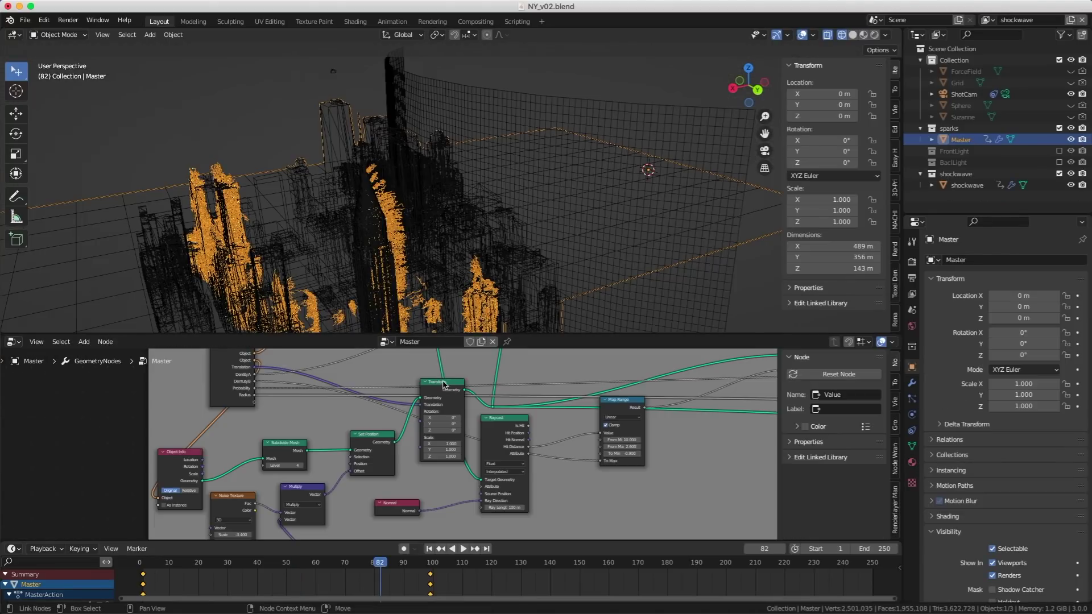
# - Copy Master's Transform node into the shockwave tree after Set Position and link the Group Input's Translation to it
pyautogui.click(445, 385)
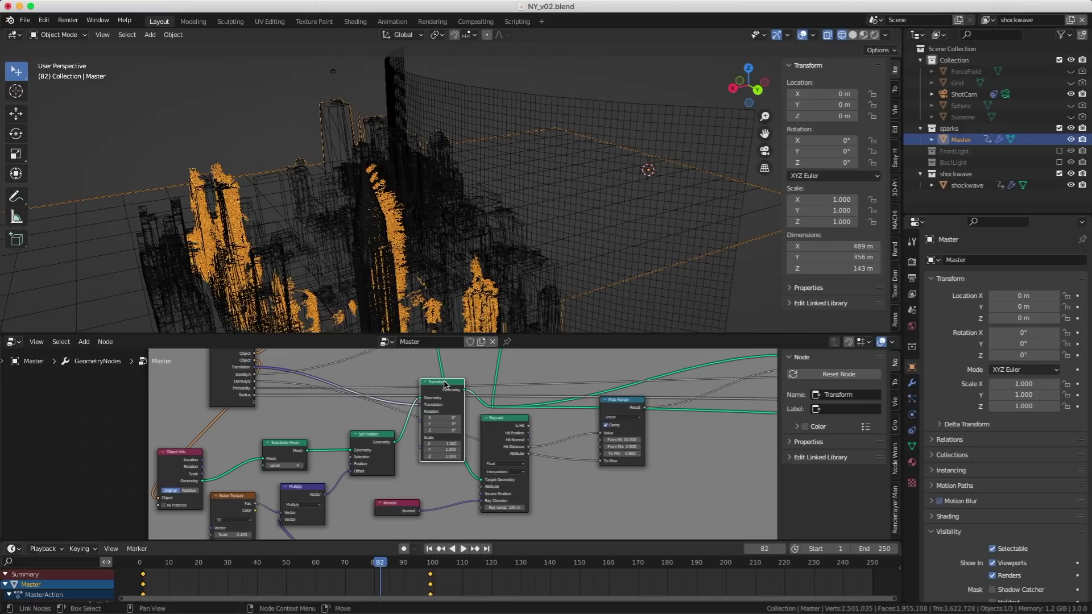
pyautogui.rightClick(446, 385)
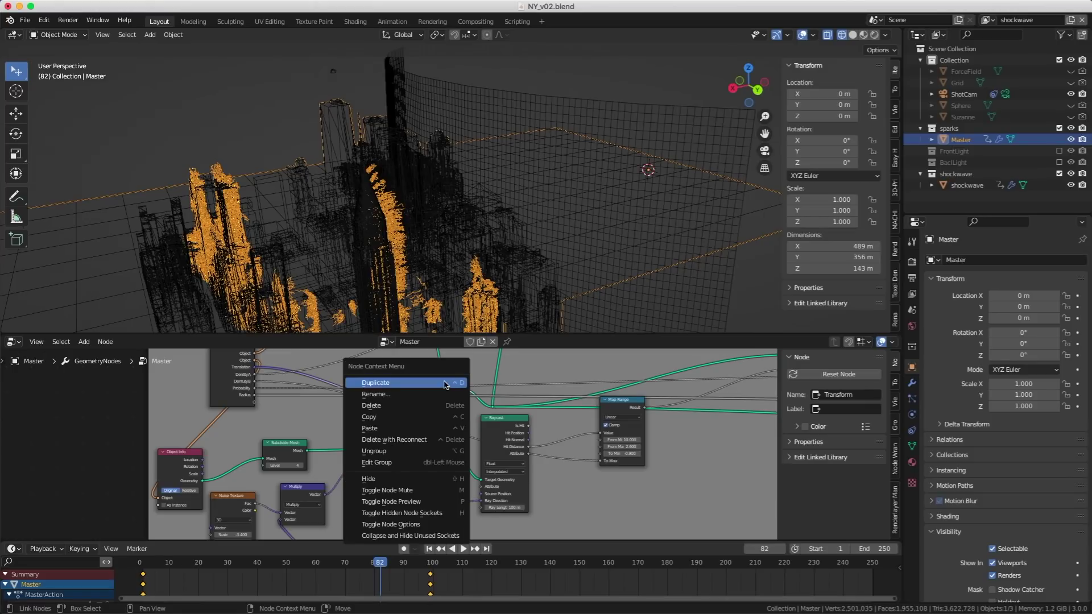
pyautogui.click(428, 419)
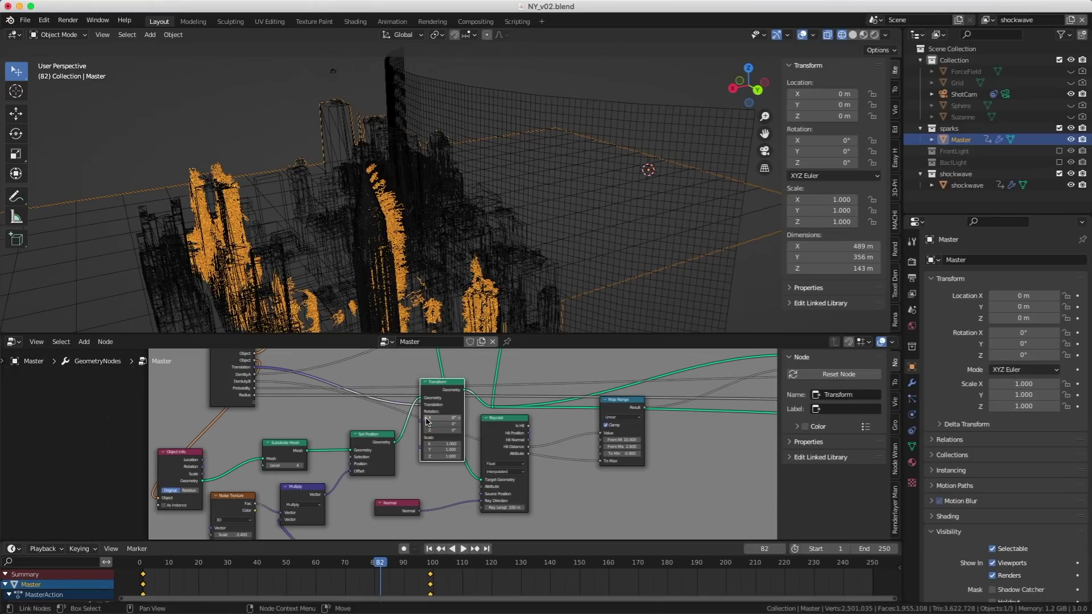
pyautogui.click(962, 186)
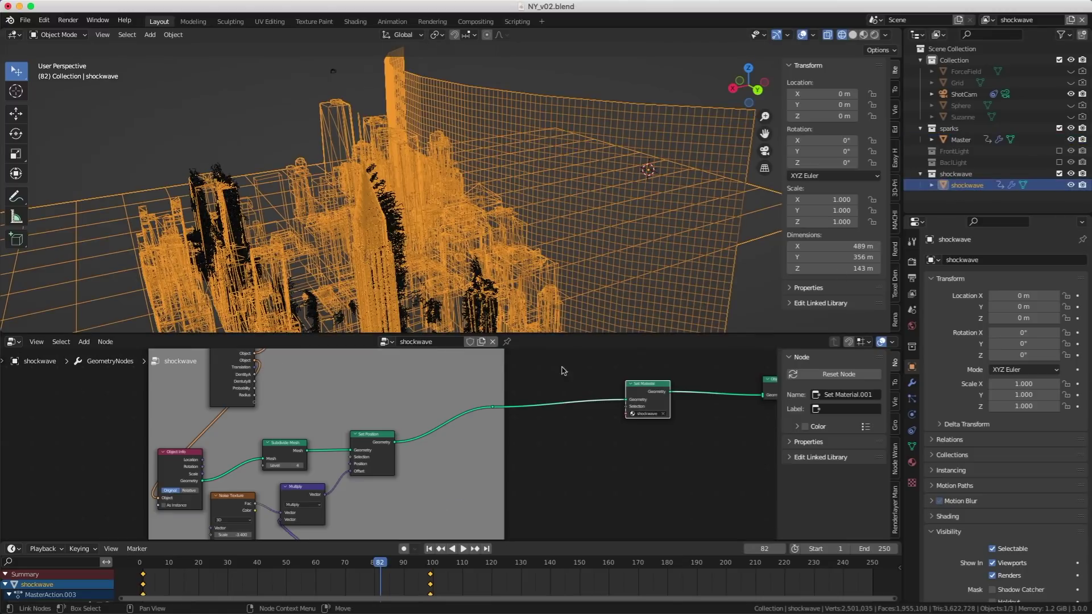
pyautogui.rightClick(421, 457)
pyautogui.click(427, 458)
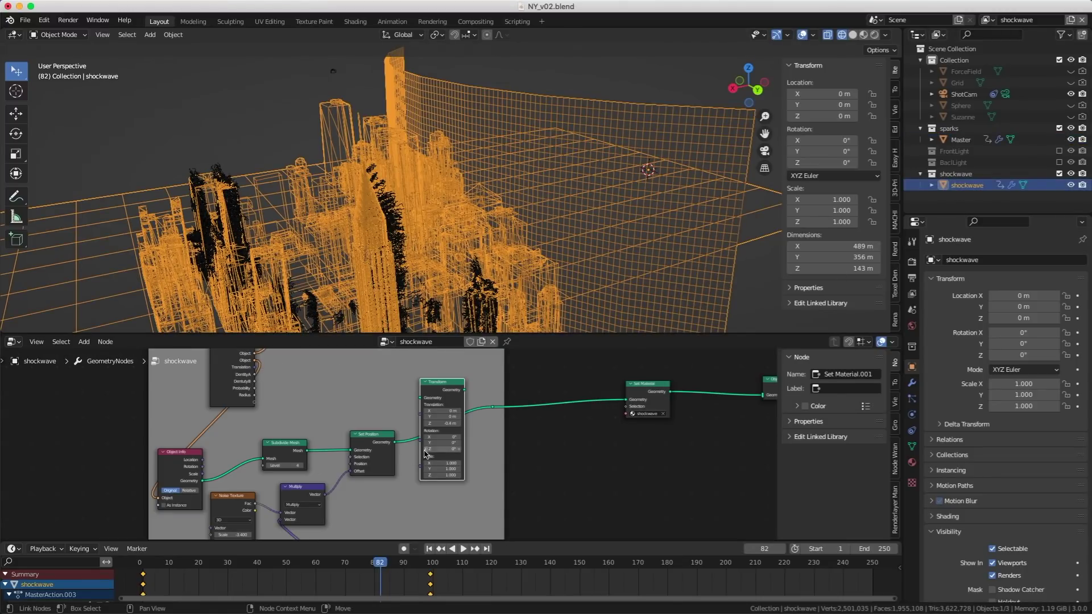
pyautogui.moveTo(438, 386); pyautogui.dragTo(446, 401)
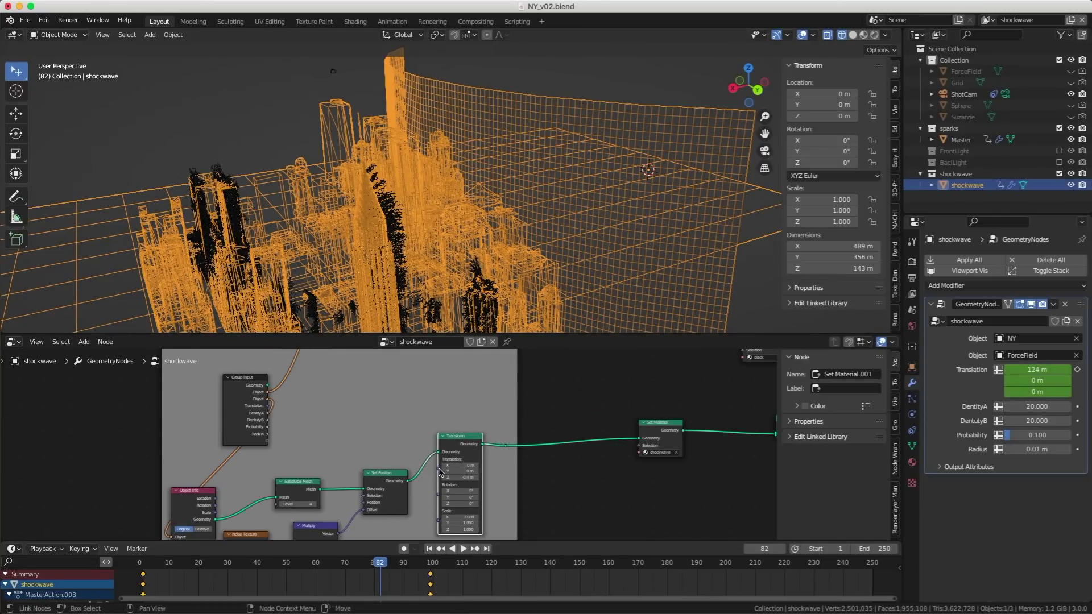
pyautogui.moveTo(438, 461); pyautogui.dragTo(269, 409)
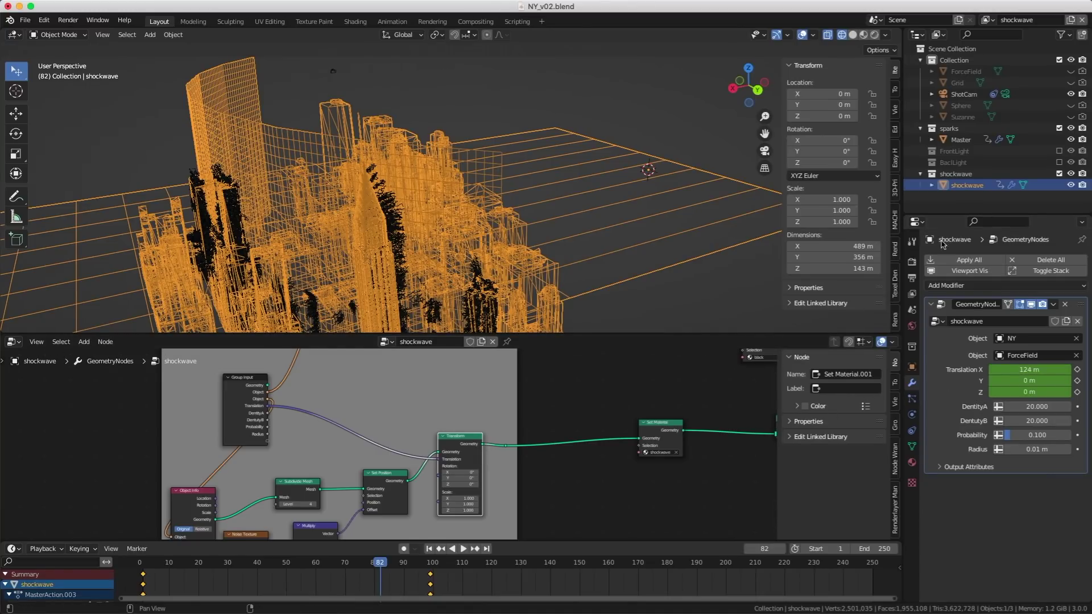
# - Include the BackLight and FrontLight collections in the shockwave view layer and select the FrontLight object
pyautogui.click(1059, 162)
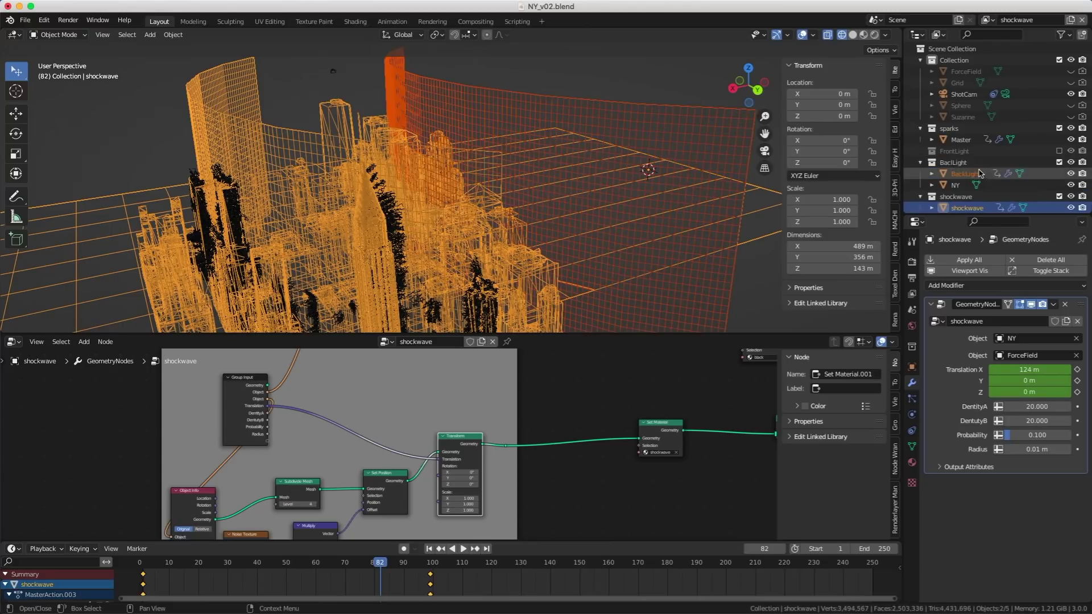
pyautogui.click(1059, 150)
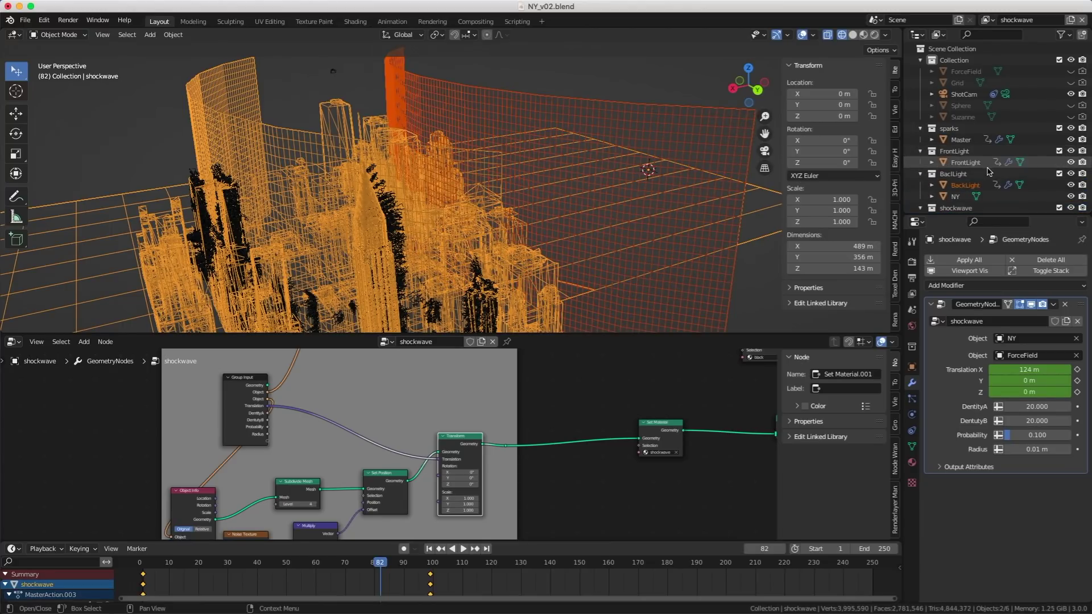
pyautogui.click(965, 162)
# - Paste the Transform node between Join Geometry and ObjectBGeo in FrontLight, and link Group Input's Translation to the matching Transform in backLight
pyautogui.moveTo(639, 399); pyautogui.dragTo(505, 408, button='middle')
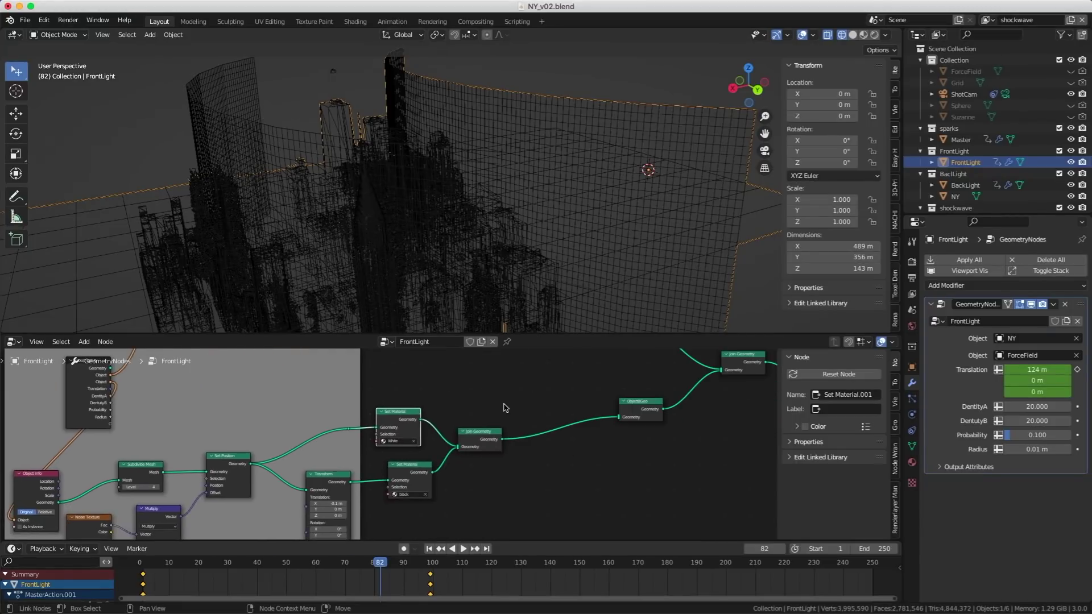
pyautogui.rightClick(532, 397)
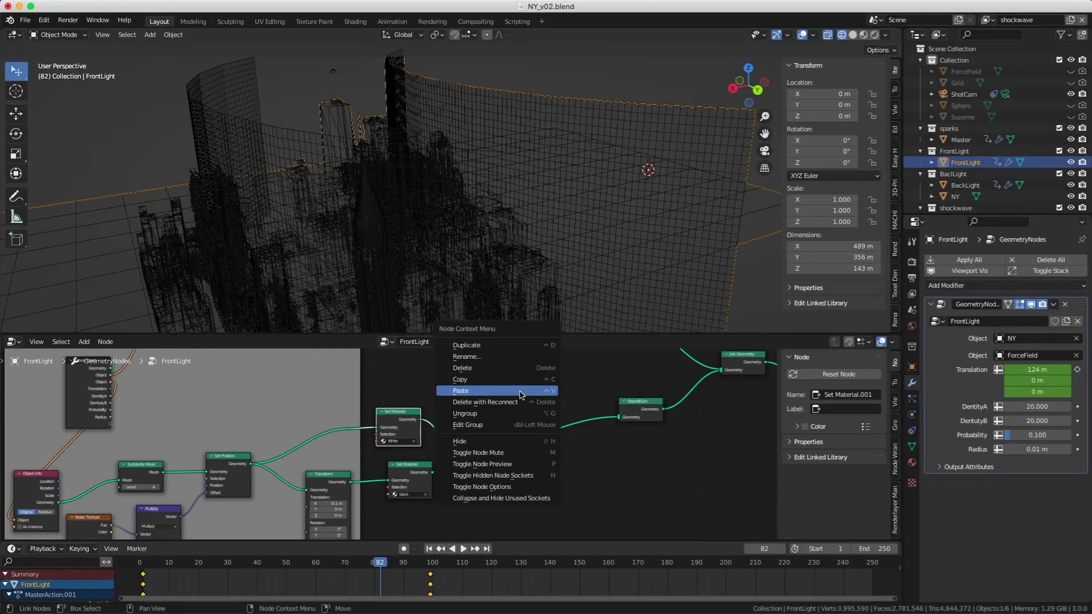
pyautogui.click(544, 400)
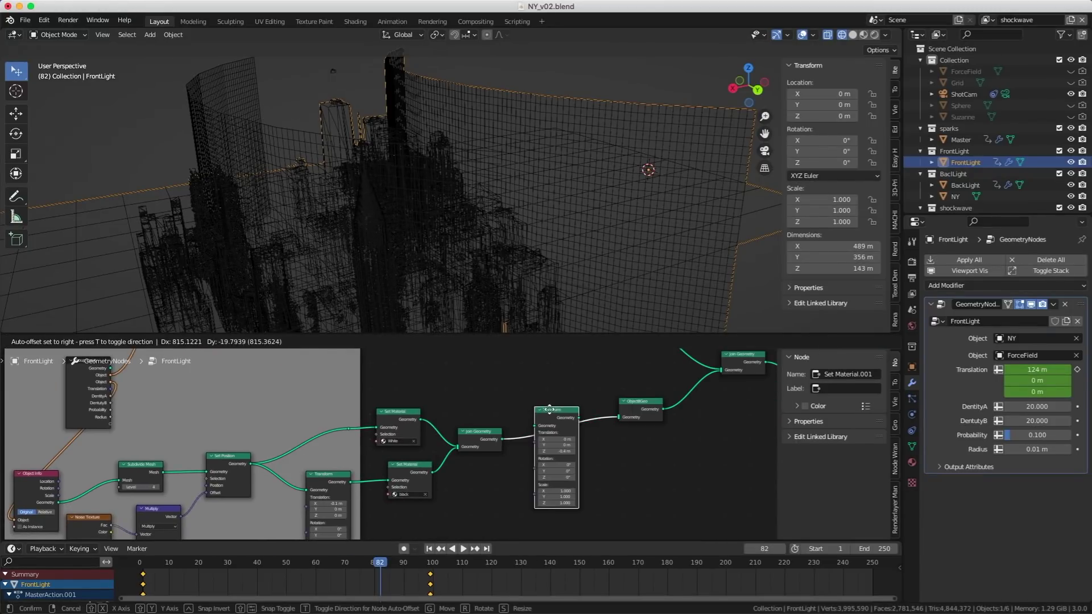
pyautogui.click(560, 398)
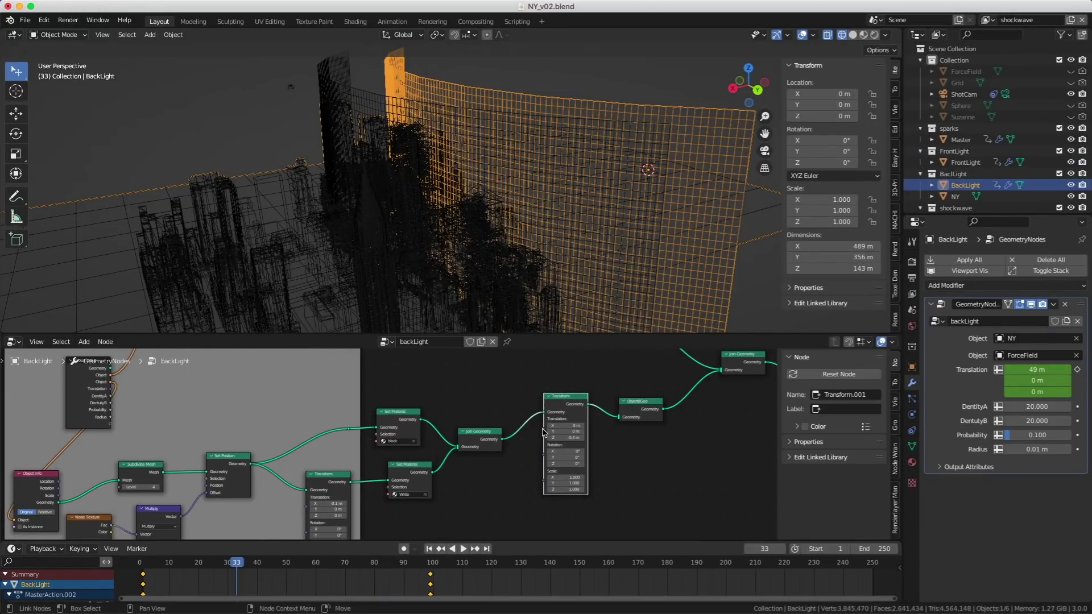
pyautogui.moveTo(545, 426); pyautogui.dragTo(114, 389)
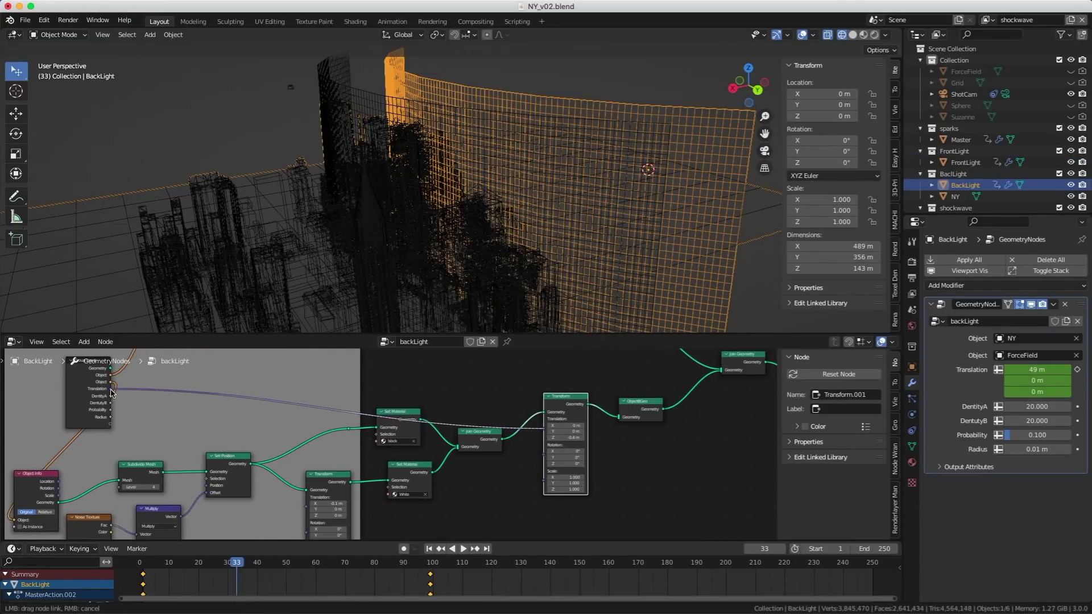
# - Turn off the viewport display of Master's GeometryNodes modifier and exclude the sparks collection from the AOC view layer
pyautogui.click(912, 382)
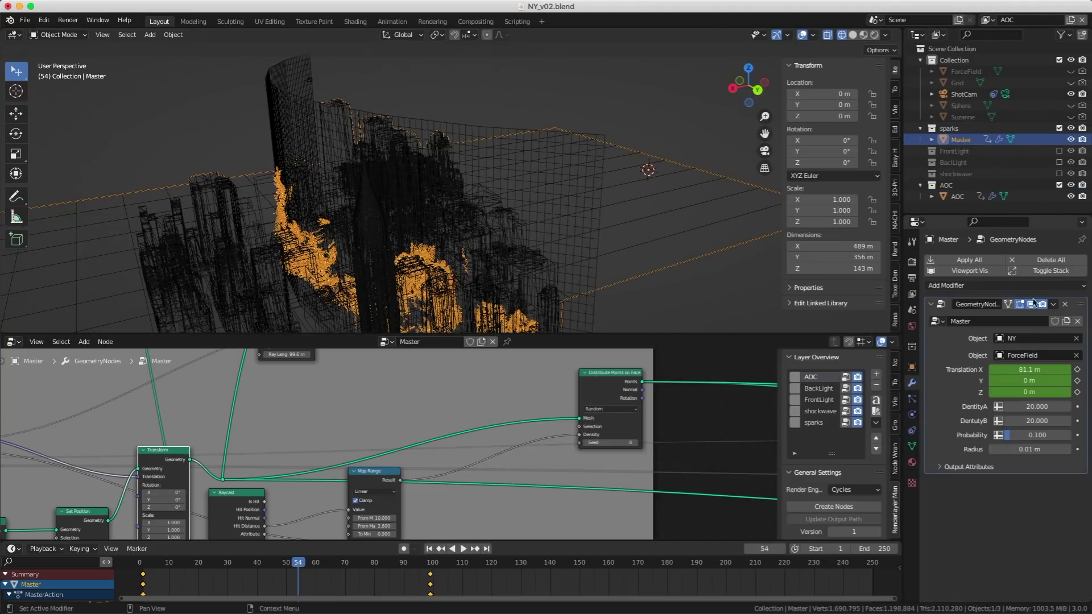
pyautogui.click(1022, 302)
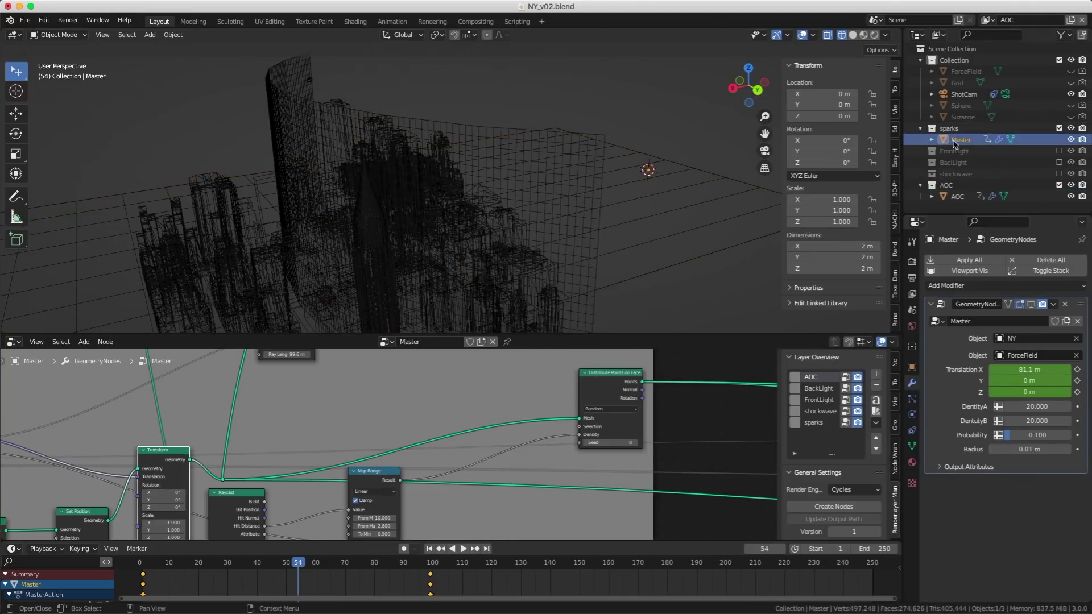
pyautogui.click(1059, 128)
# - Go through the sparks, FrontLight, BackLight and shockwave view layers and exclude the AOC collection from them
pyautogui.click(988, 20)
pyautogui.click(981, 36)
pyautogui.click(988, 20)
pyautogui.click(980, 48)
pyautogui.click(987, 20)
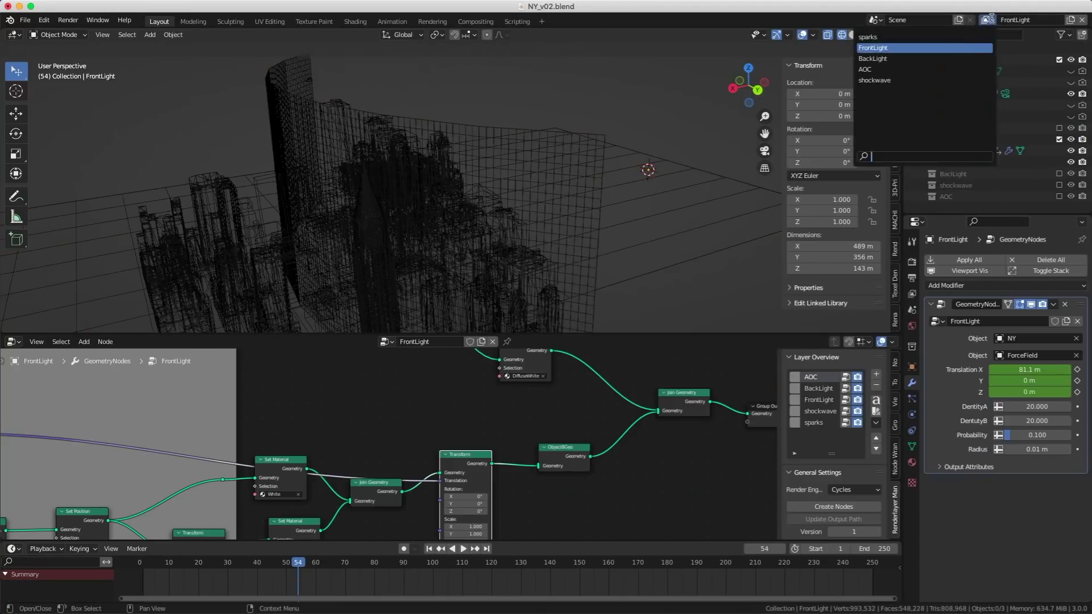
pyautogui.click(981, 58)
pyautogui.click(986, 21)
pyautogui.click(989, 68)
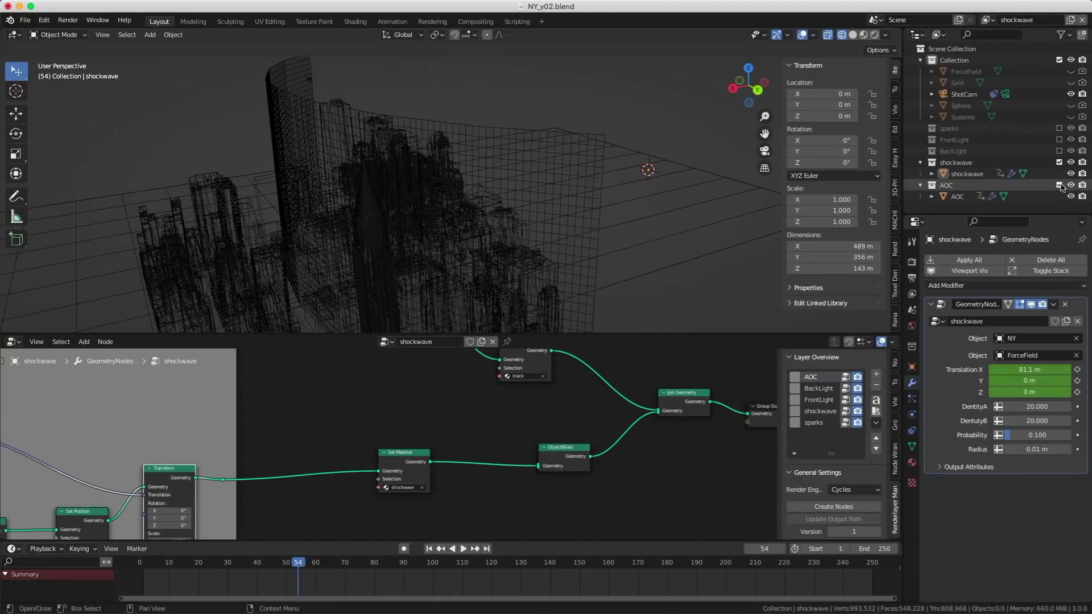
# - Examine the AOC, BackLight, FrontLight and sparks view layers one after another in the rendered viewport
pyautogui.click(987, 20)
pyautogui.click(975, 69)
pyautogui.click(987, 20)
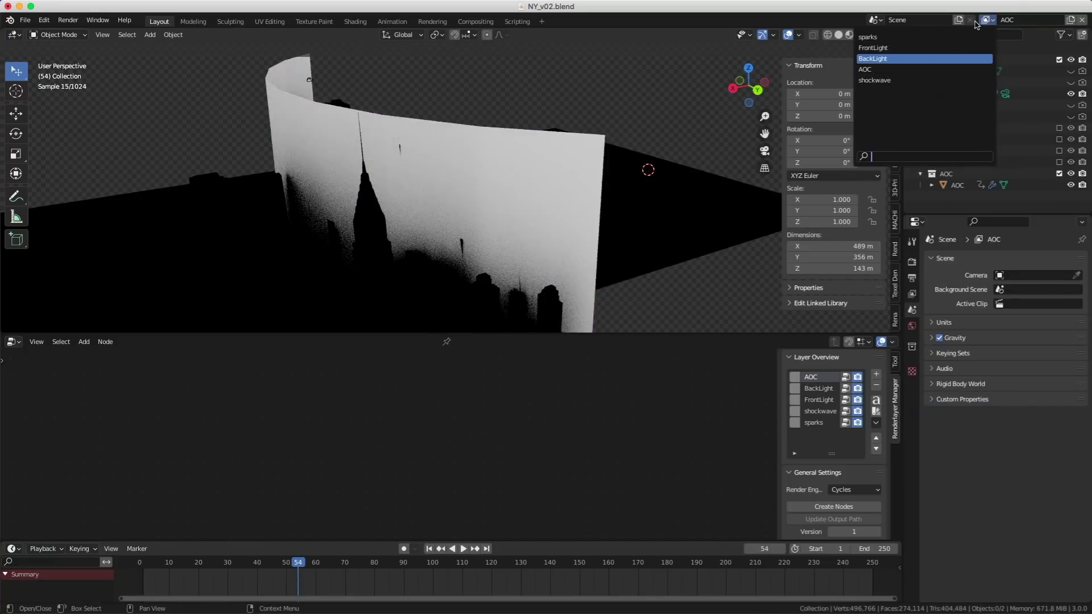
pyautogui.click(974, 59)
pyautogui.click(987, 20)
pyautogui.click(974, 48)
pyautogui.click(988, 20)
pyautogui.click(967, 37)
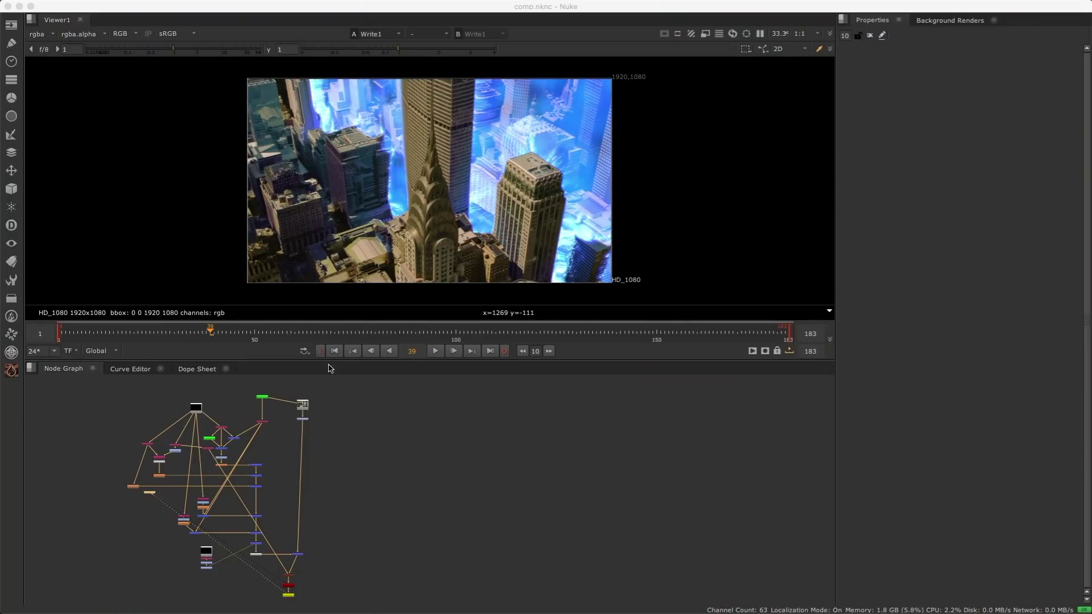
# - Switch to the comp script in Nuke and examine the upper nodes of its node graph
pyautogui.click(331, 369)
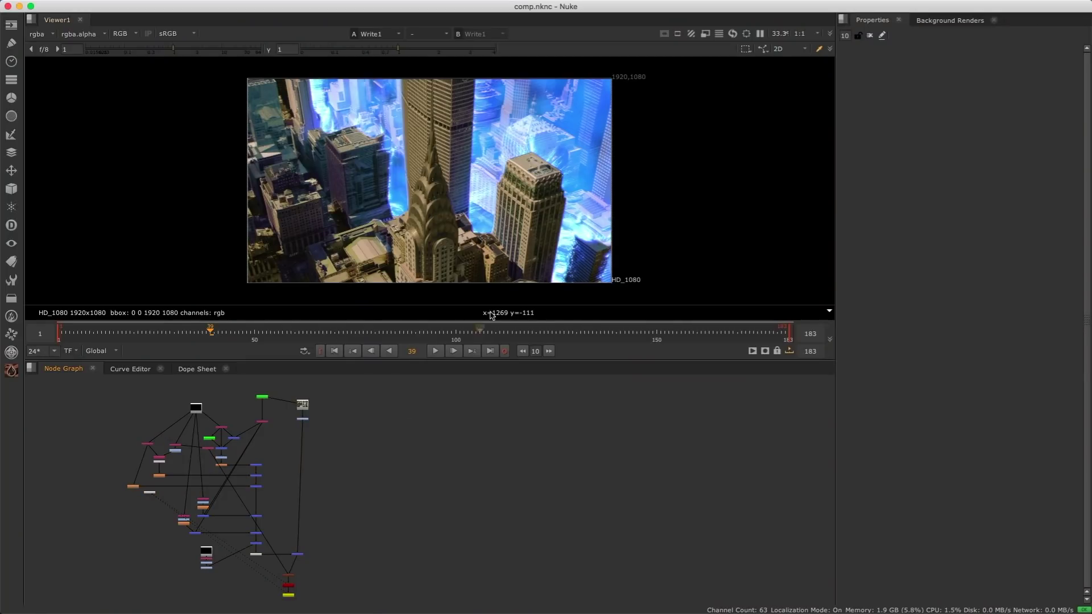
pyautogui.moveTo(313, 455); pyautogui.dragTo(369, 451, button='middle')
pyautogui.scroll(6, 287, 482)
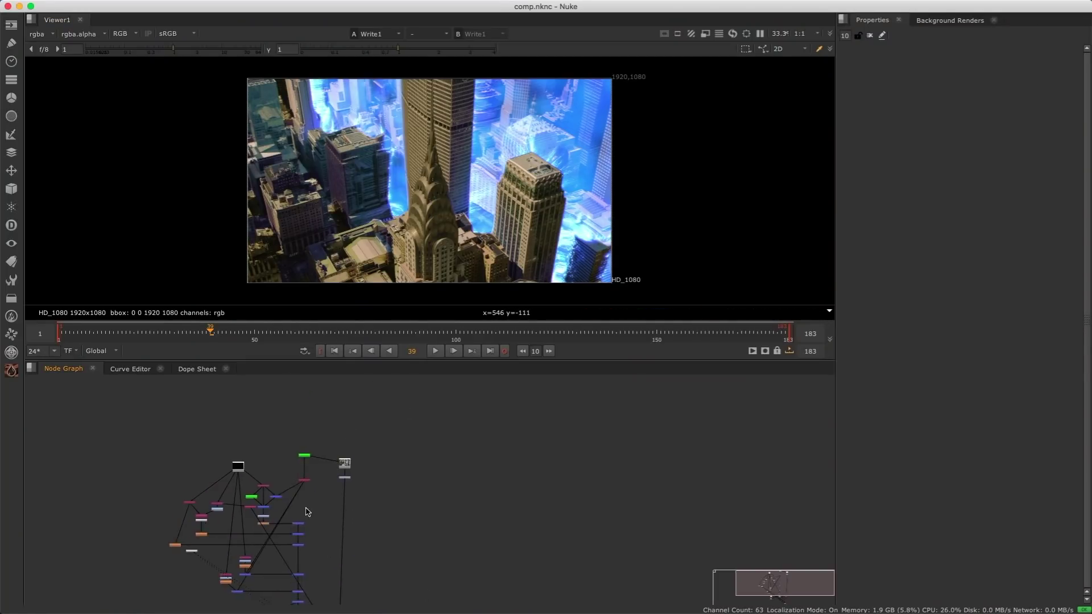
pyautogui.scroll(-4, 271, 491)
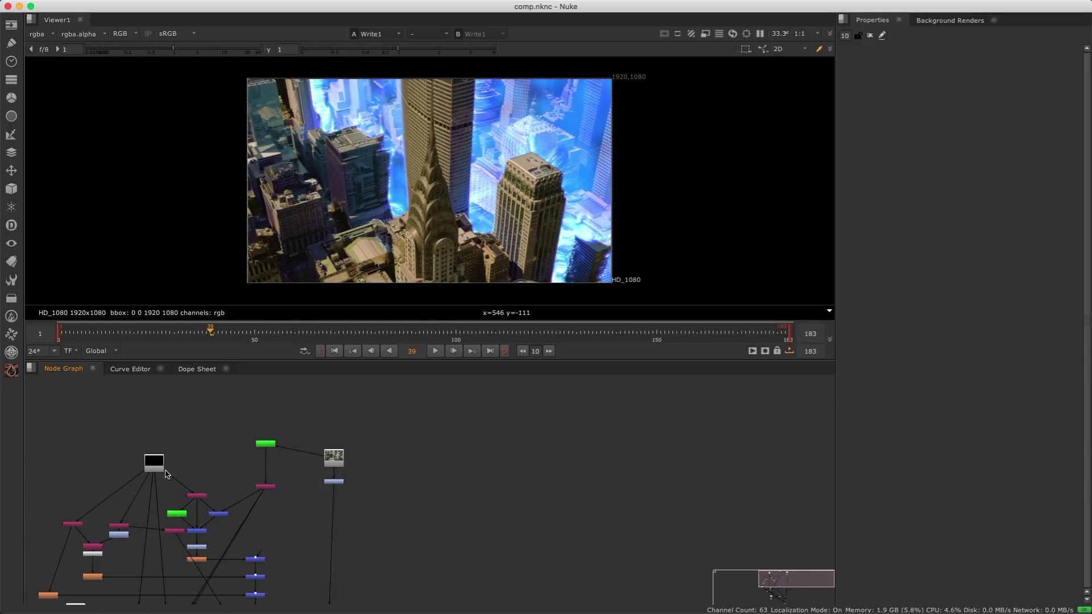
# - Duplicate the render Read node and the plate Read with its Grade, placing the copies in an empty area of the node graph
pyautogui.click(152, 463)
pyautogui.moveTo(152, 463); pyautogui.dragTo(621, 434)
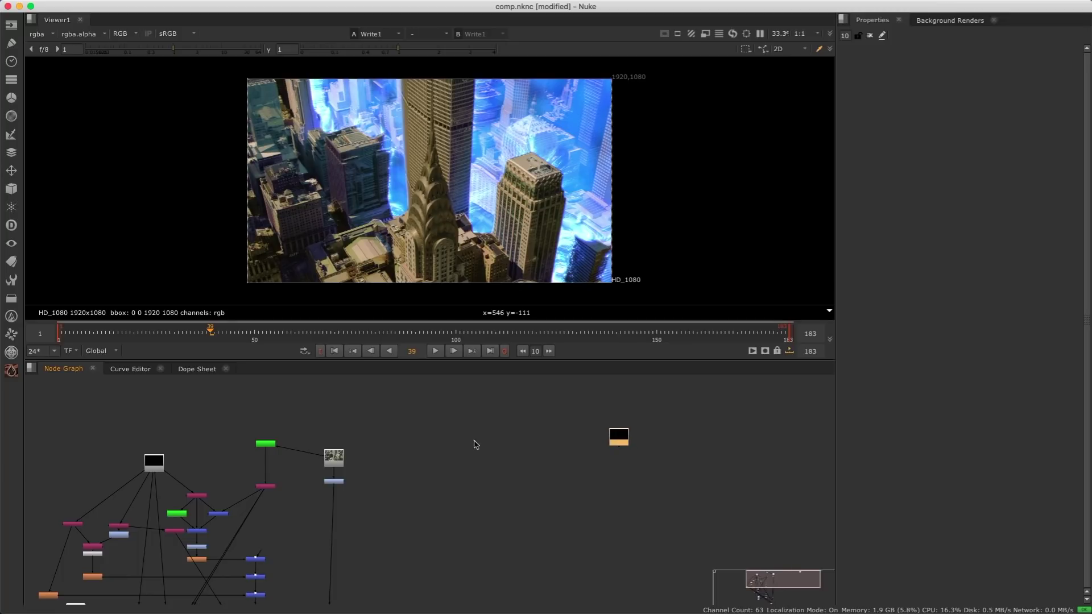
pyautogui.moveTo(308, 434); pyautogui.dragTo(386, 536)
pyautogui.hotkey('alt', 'c')
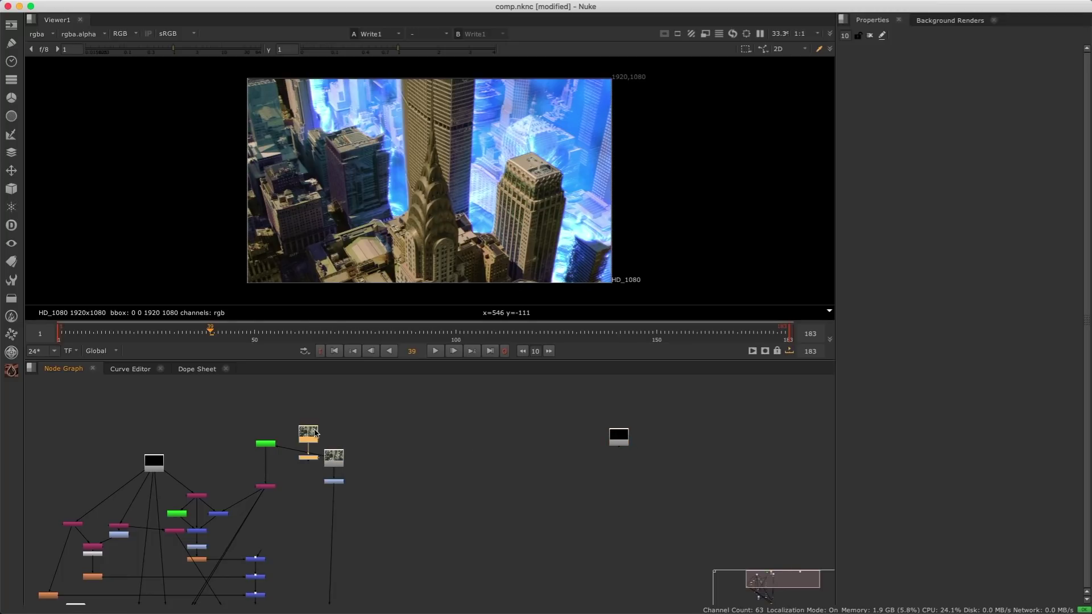
pyautogui.moveTo(314, 433); pyautogui.dragTo(695, 434)
pyautogui.scroll(6, 695, 435)
# - View the duplicated plate's Grade output and the duplicated render Read one after the other in the viewer
pyautogui.click(676, 539)
pyautogui.press('1')
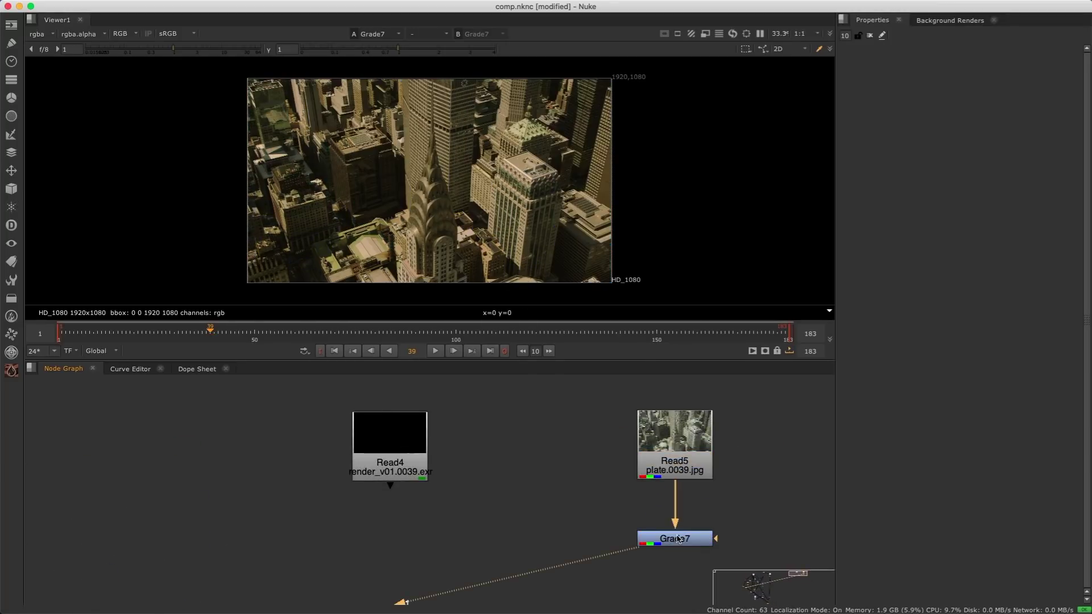
pyautogui.scroll(-2, 483, 455)
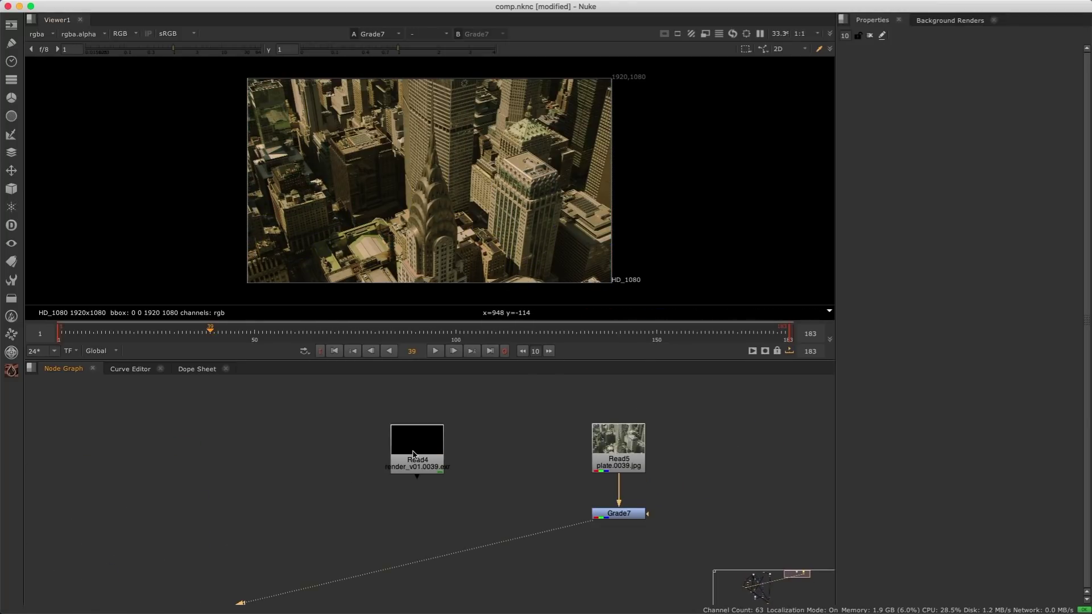
pyautogui.click(414, 454)
pyautogui.press('1')
pyautogui.moveTo(414, 451); pyautogui.dragTo(399, 439)
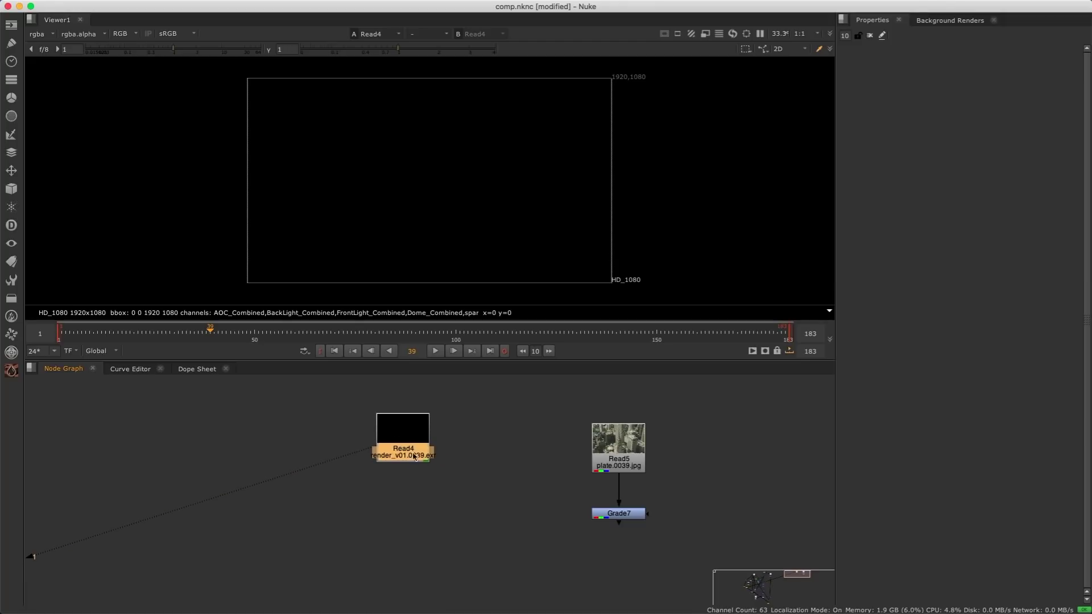
# - Inspect the render's layers through a temporary LayerContactSheet with layer names shown, and delete that node again
pyautogui.press('Tab')
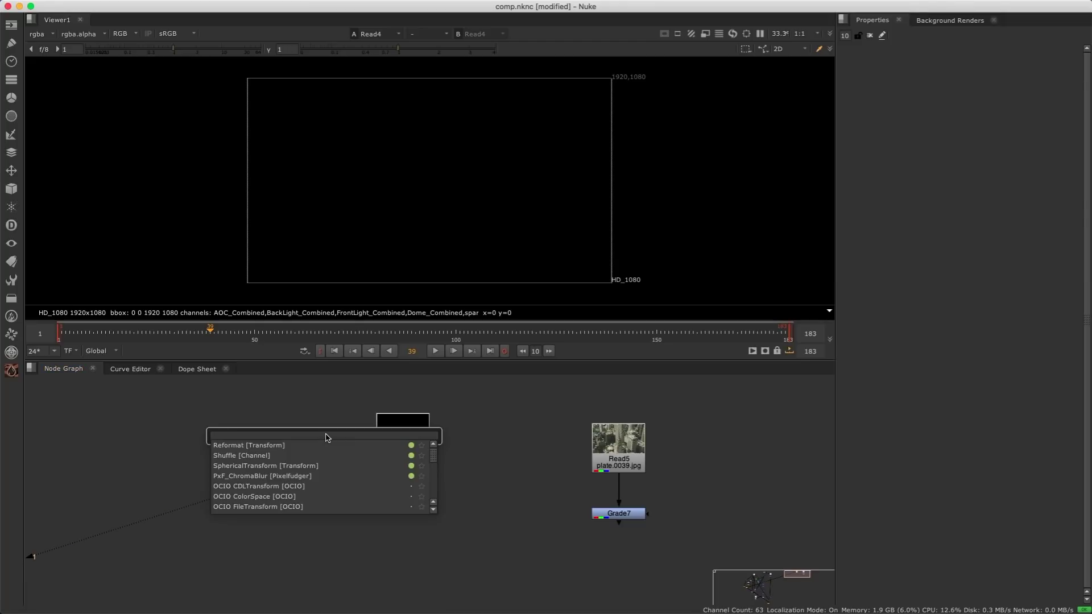
pyautogui.write('lay')
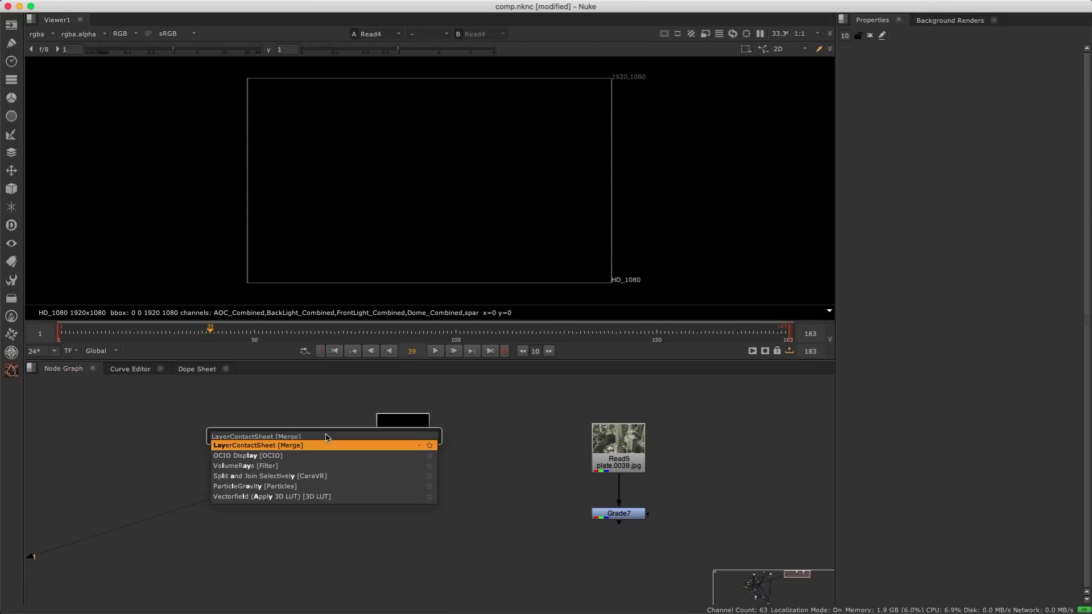
pyautogui.press('Return')
pyautogui.scroll(3, 391, 232)
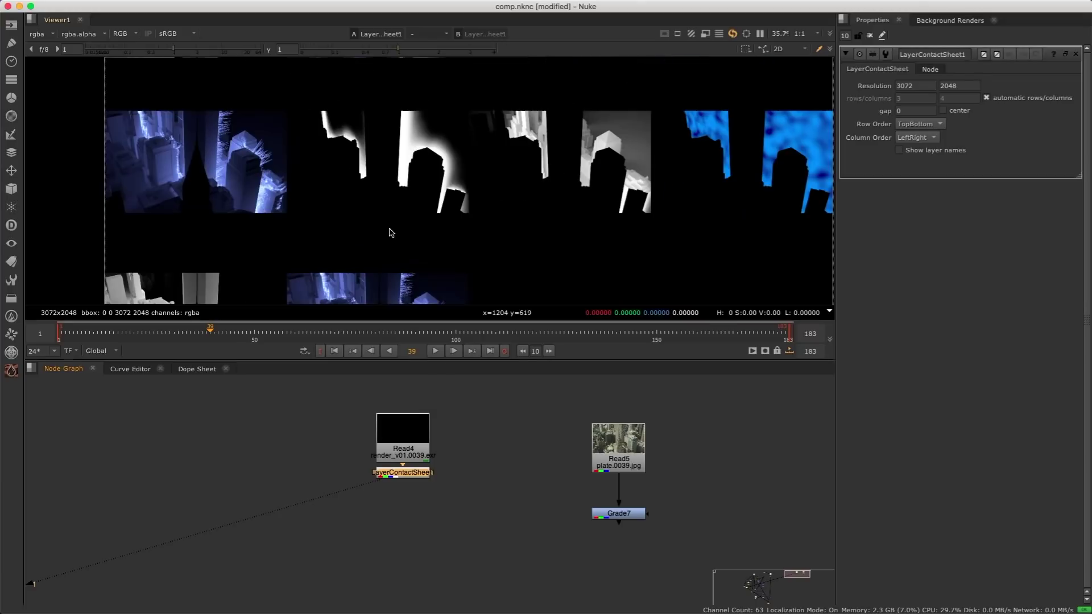
pyautogui.click(905, 152)
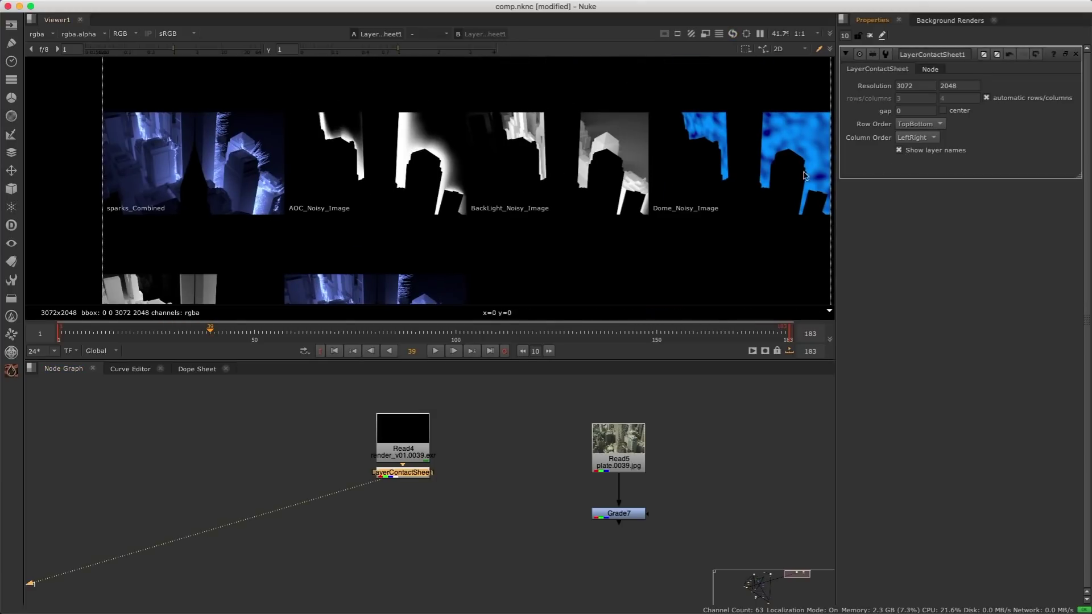
pyautogui.scroll(5, 510, 204)
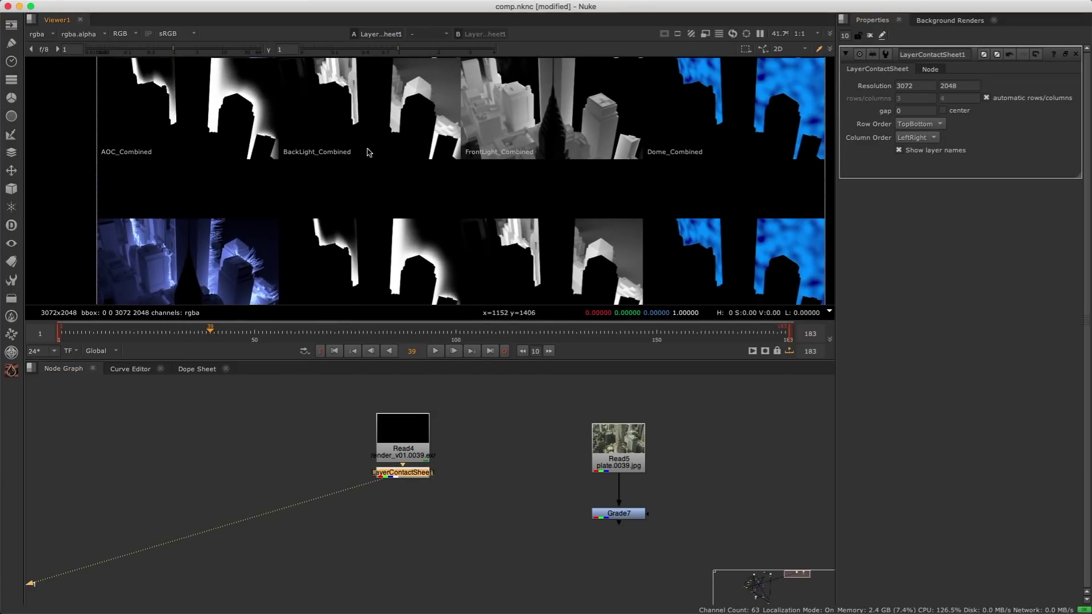
pyautogui.press('Delete')
# - Add a Shuffle node to the duplicated render Read, set its input layer to sparks_Combined and view the result
pyautogui.scroll(1, 510, 436)
pyautogui.press('Tab')
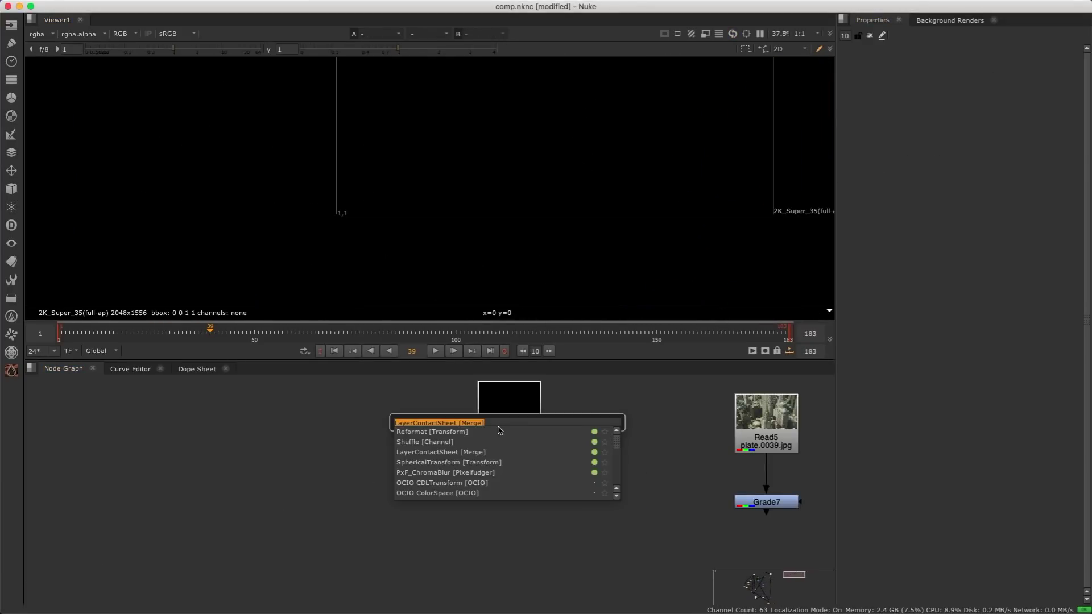
pyautogui.write('shuffle')
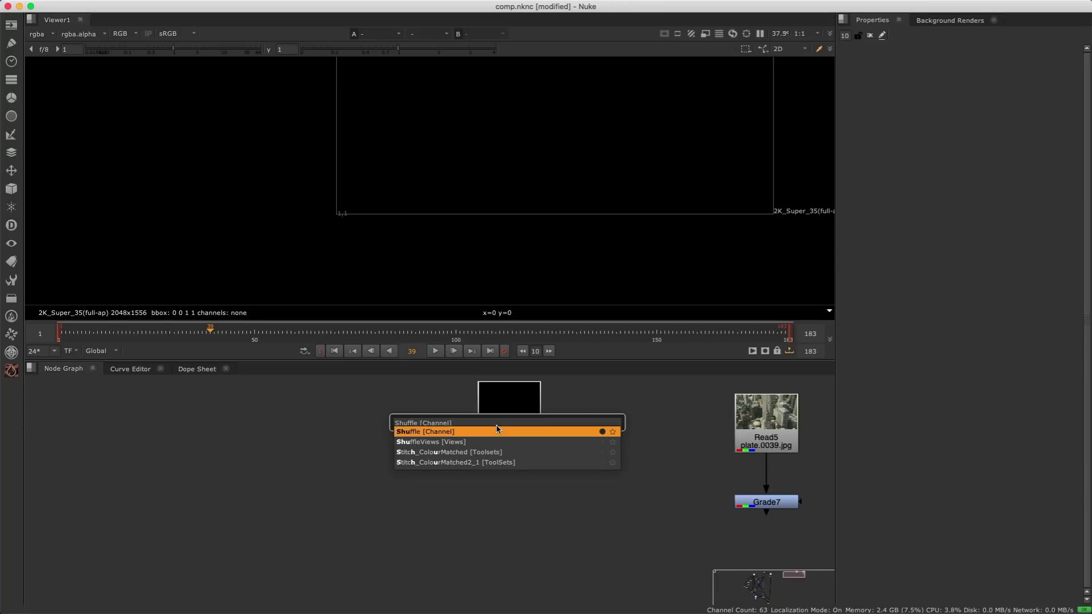
pyautogui.press('Return')
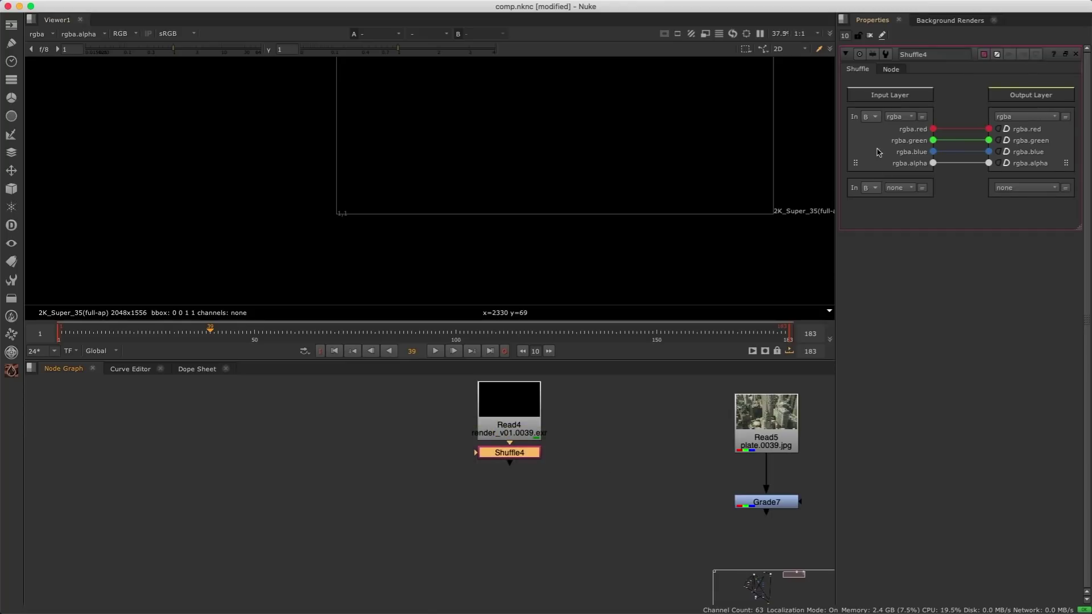
pyautogui.click(903, 120)
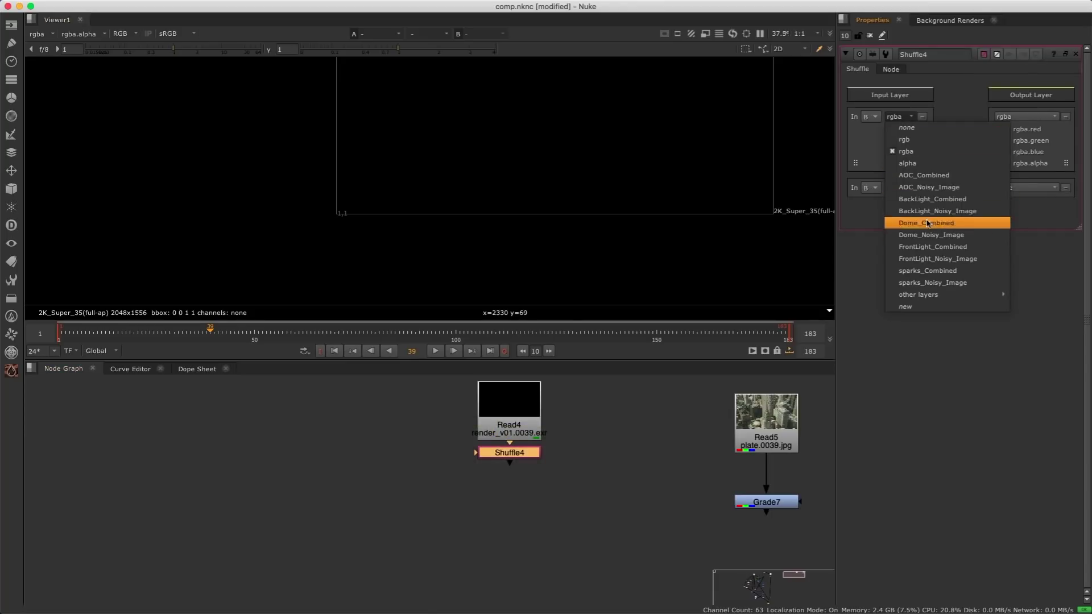
pyautogui.click(916, 271)
pyautogui.press('1')
pyautogui.scroll(-2, 524, 244)
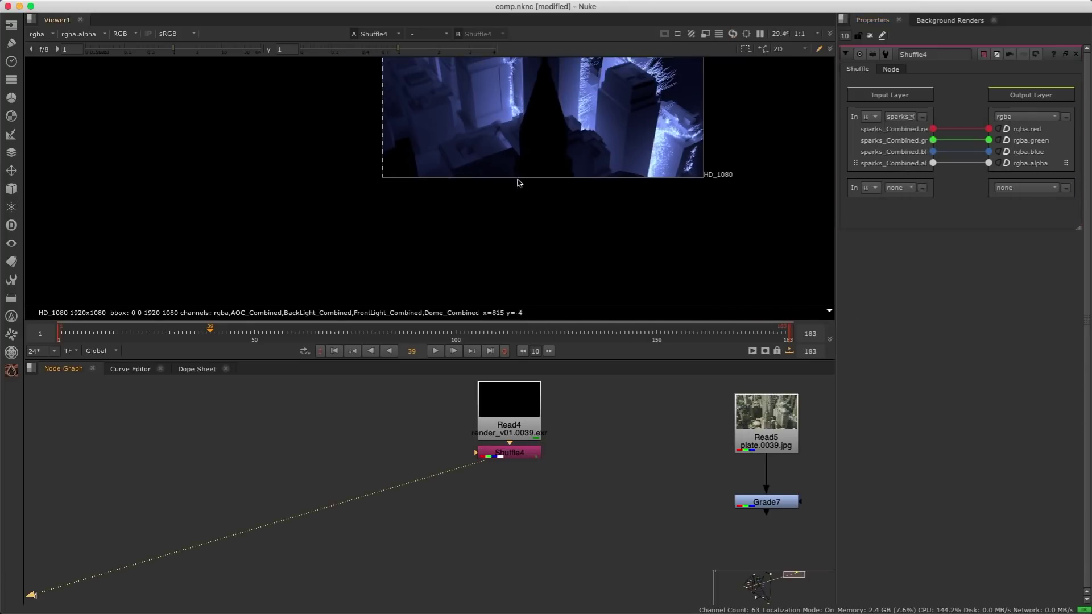
pyautogui.moveTo(517, 183); pyautogui.dragTo(488, 210, button='middle')
pyautogui.scroll(3, 510, 183)
pyautogui.scroll(-2, 658, 463)
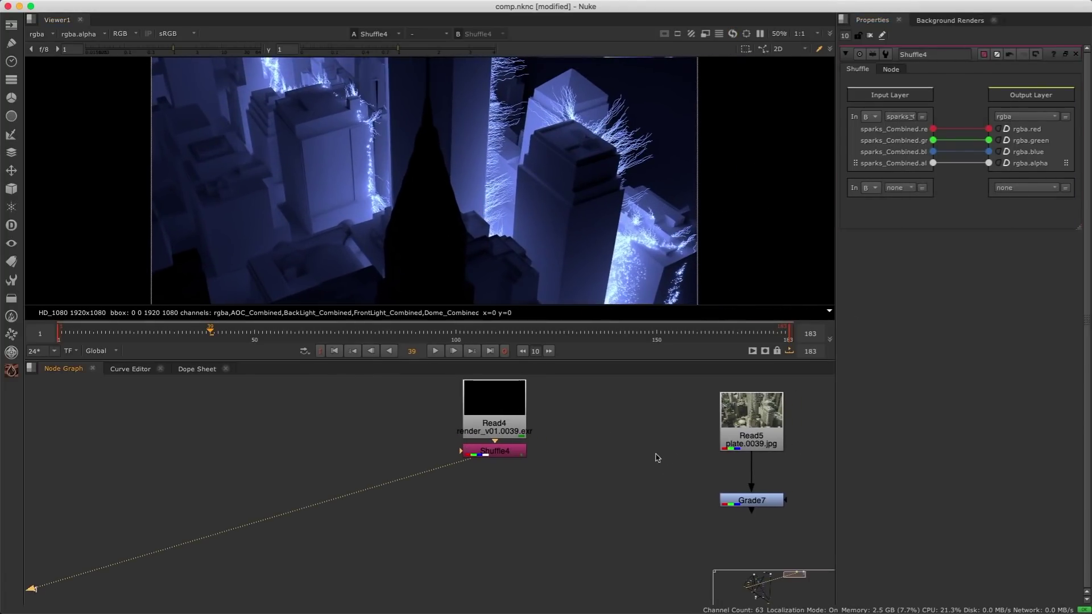
# - Merge the sparks Shuffle over the graded plate with the Merge operation set to plus
pyautogui.moveTo(450, 463); pyautogui.dragTo(451, 497)
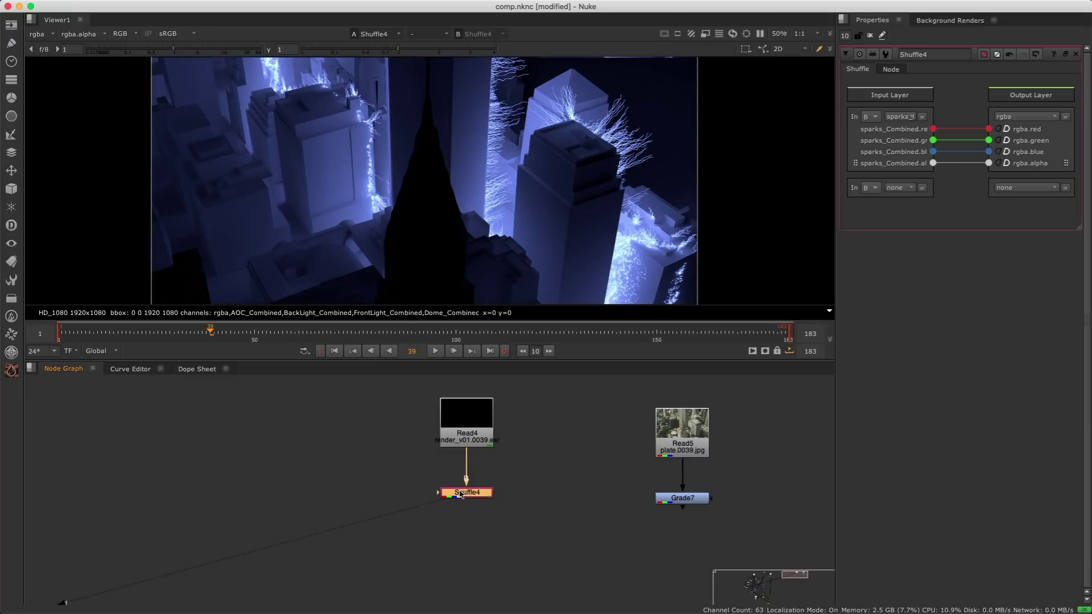
pyautogui.press('m')
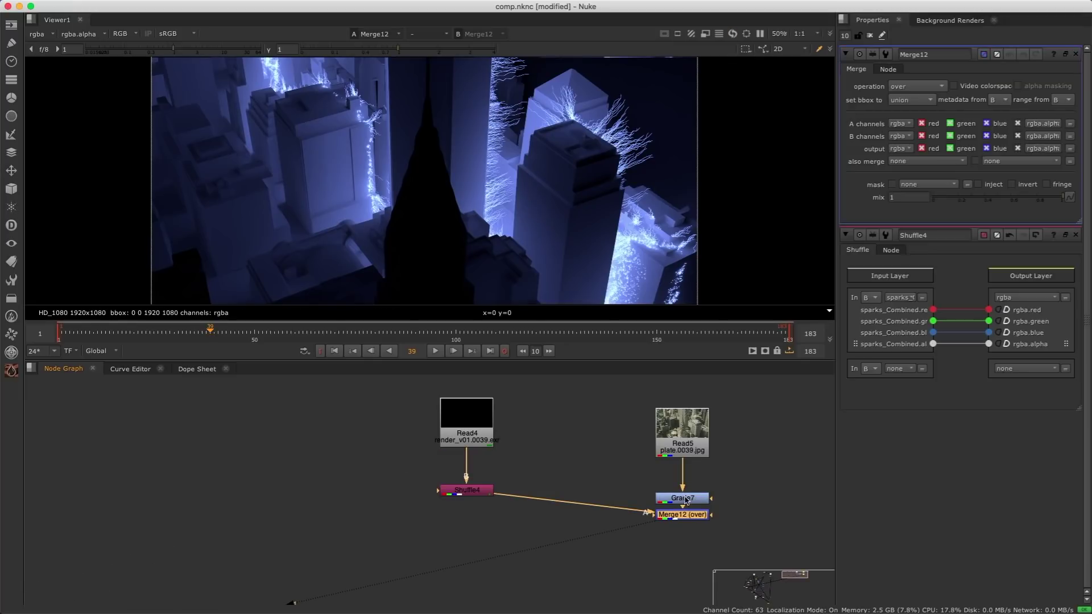
pyautogui.click(717, 483)
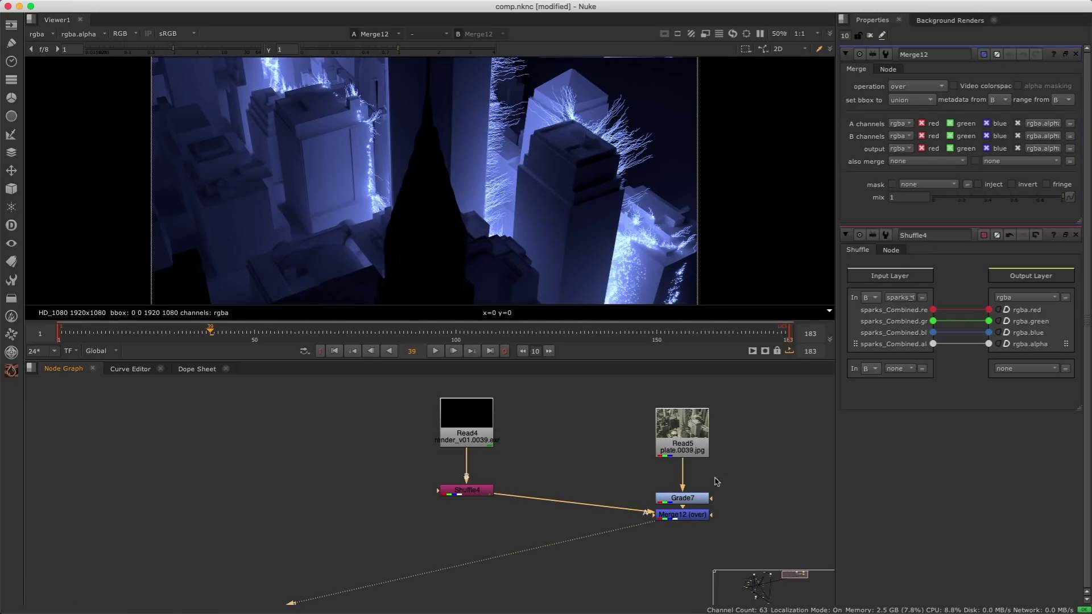
pyautogui.click(917, 86)
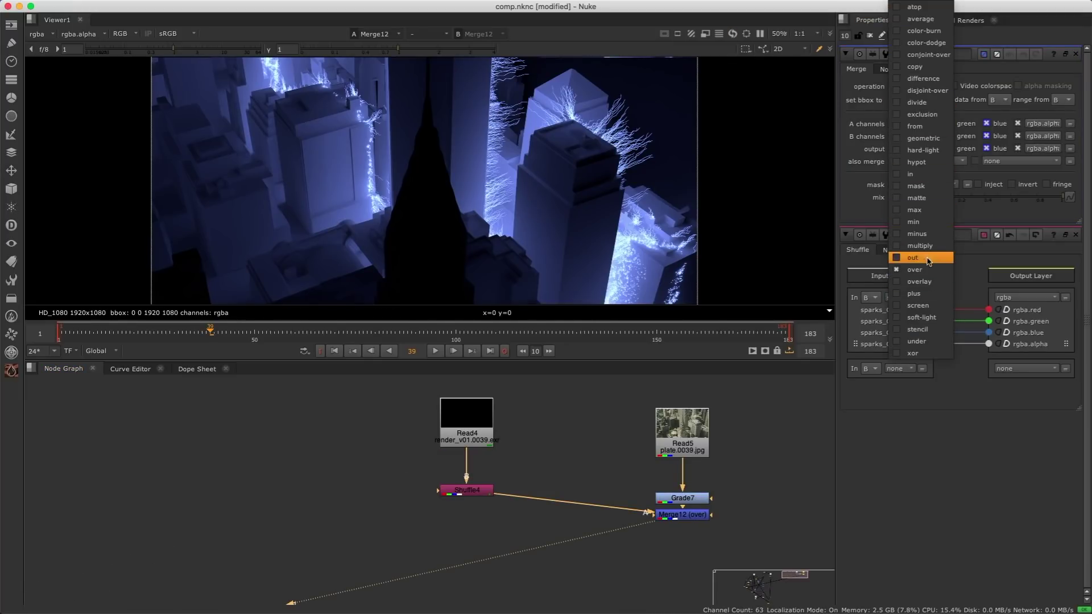
pyautogui.click(922, 294)
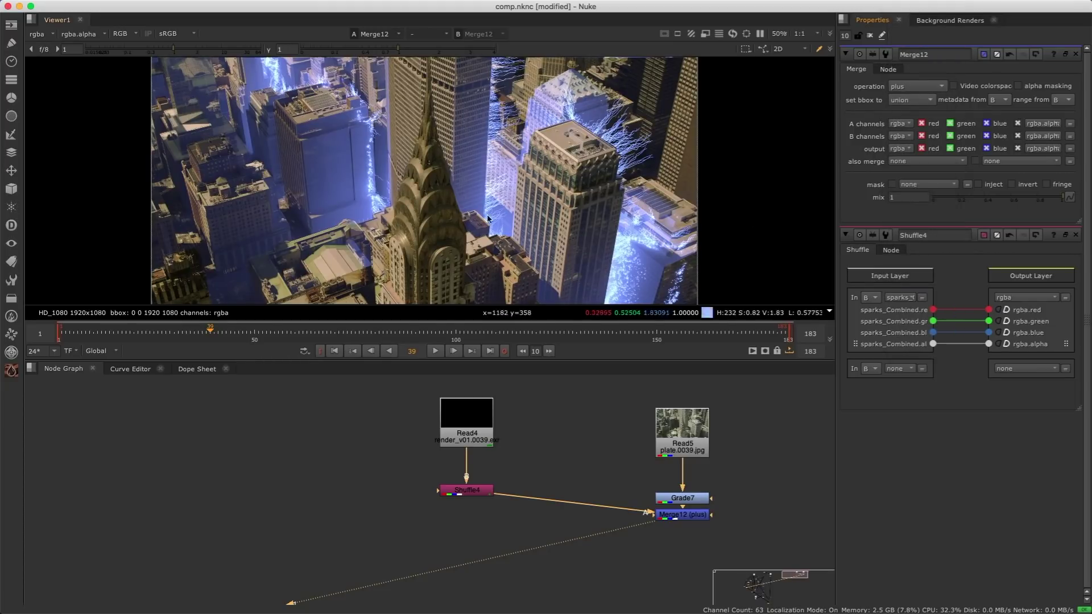
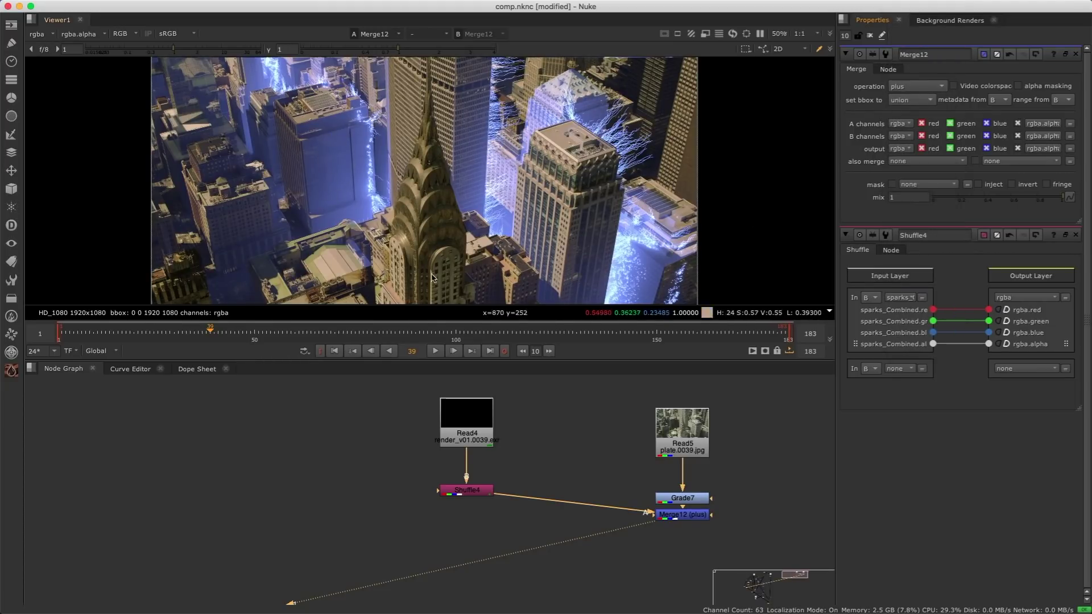
# - Compare the sparks Shuffle output with the merged composite in the viewer
pyautogui.click(471, 490)
pyautogui.press('1')
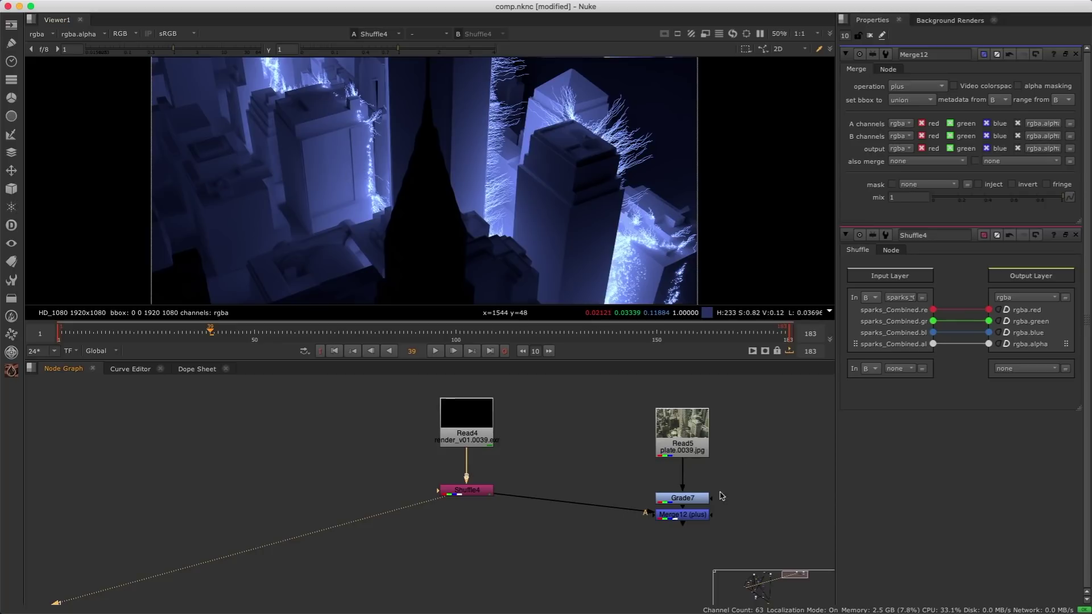
pyautogui.click(689, 516)
pyautogui.press('1')
pyautogui.moveTo(613, 457); pyautogui.dragTo(621, 463, button='middle')
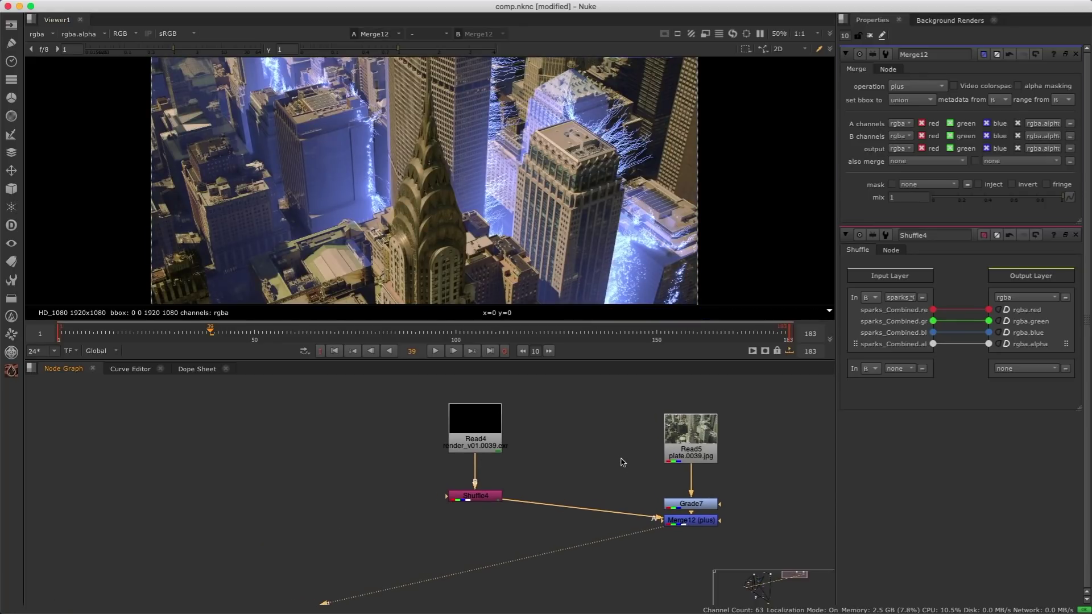
# - Move the plate Read and its Grade node upward to make room above the plus Merge
pyautogui.moveTo(707, 503); pyautogui.dragTo(709, 416)
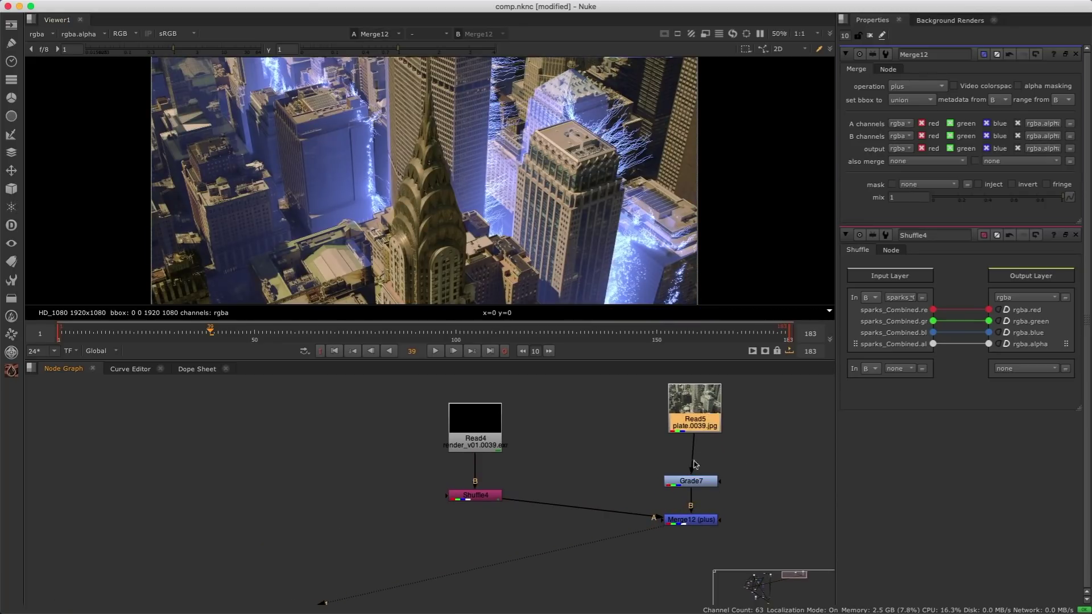
pyautogui.moveTo(690, 482); pyautogui.dragTo(694, 461)
pyautogui.moveTo(695, 422); pyautogui.dragTo(695, 425)
pyautogui.click(621, 427)
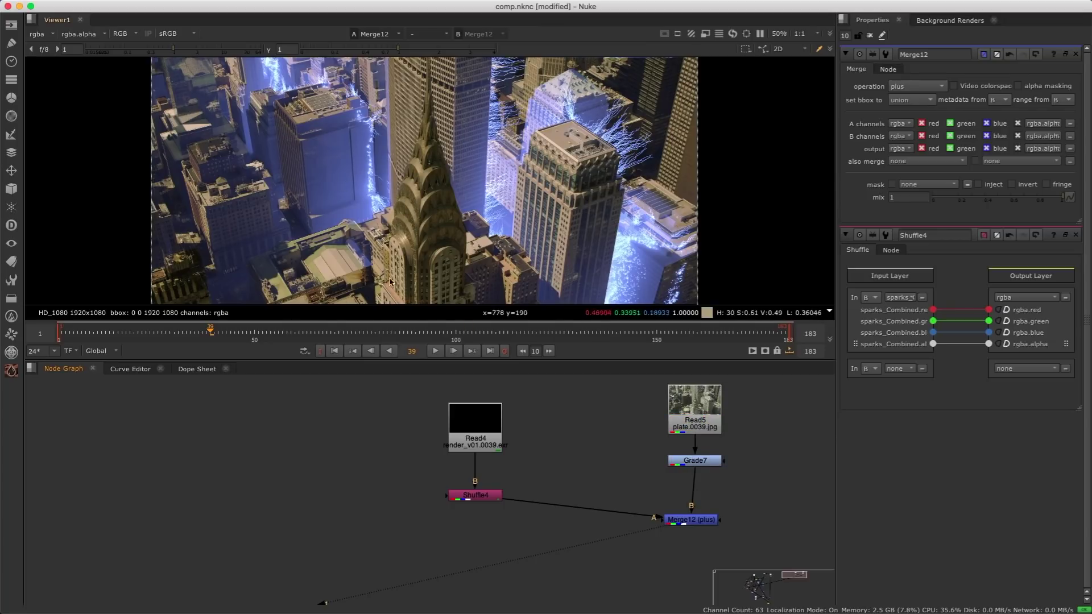
# - Add a luminance Keyer fed by the plate Read, place it beside the plate and view its alpha
pyautogui.press('Tab')
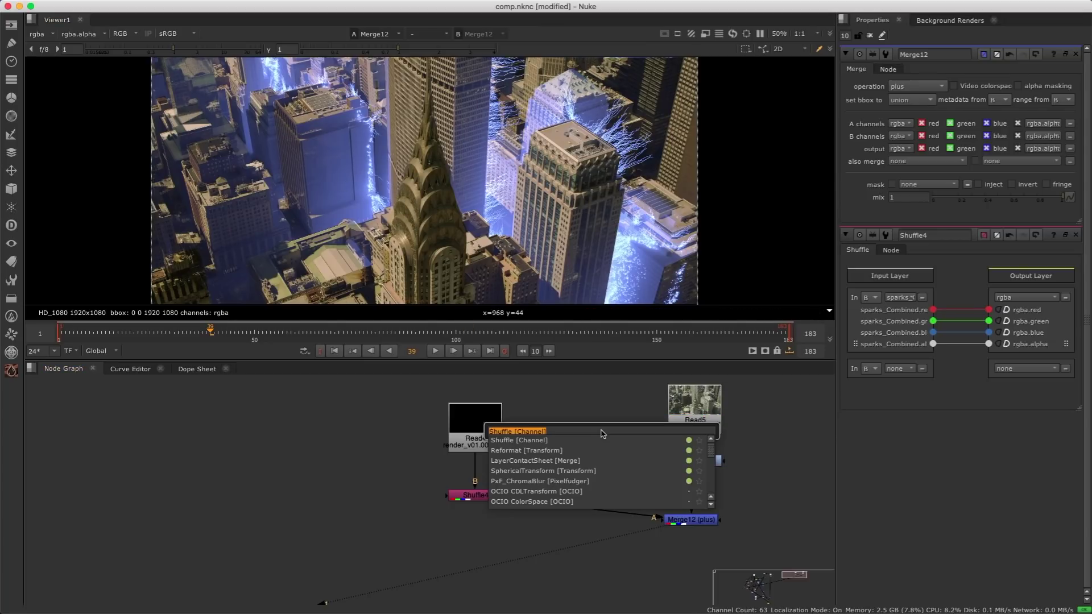
pyautogui.write('grade')
pyautogui.press('Return')
pyautogui.press('Tab')
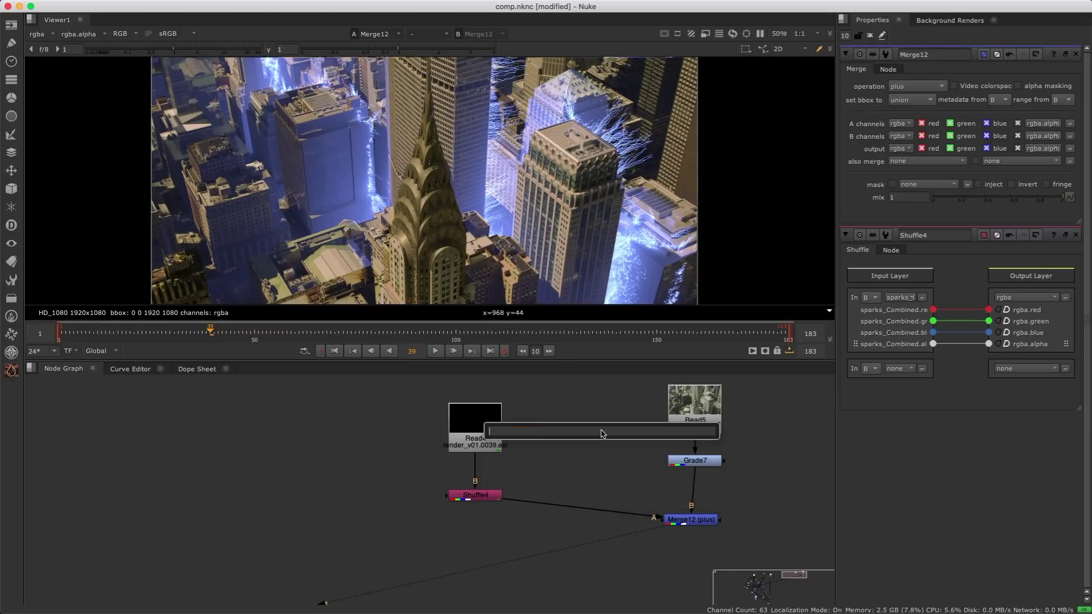
pyautogui.write('keyer')
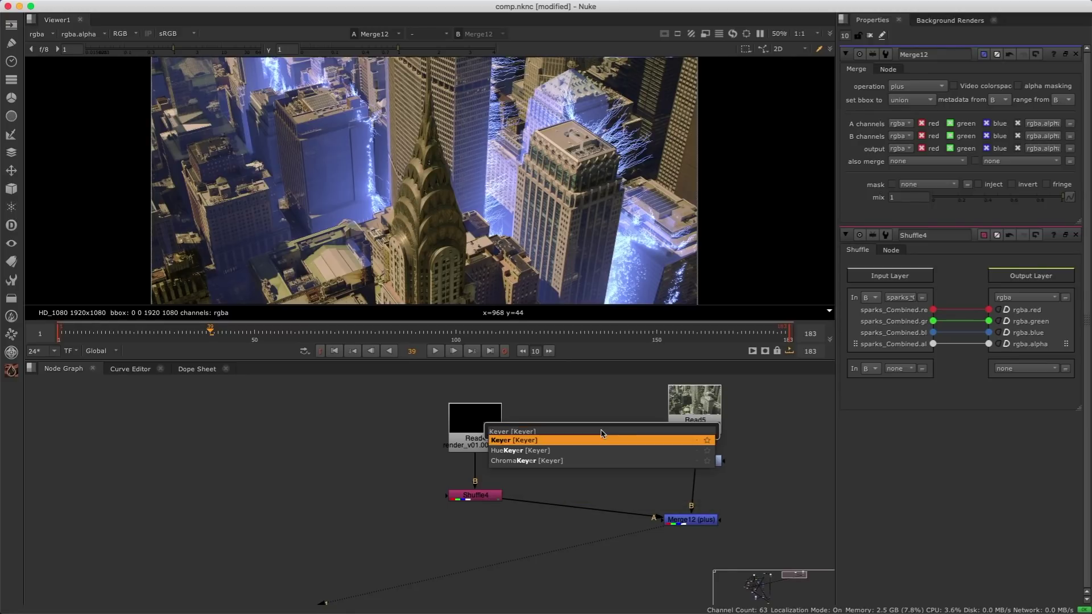
pyautogui.press('Return')
pyautogui.moveTo(732, 400); pyautogui.dragTo(729, 401)
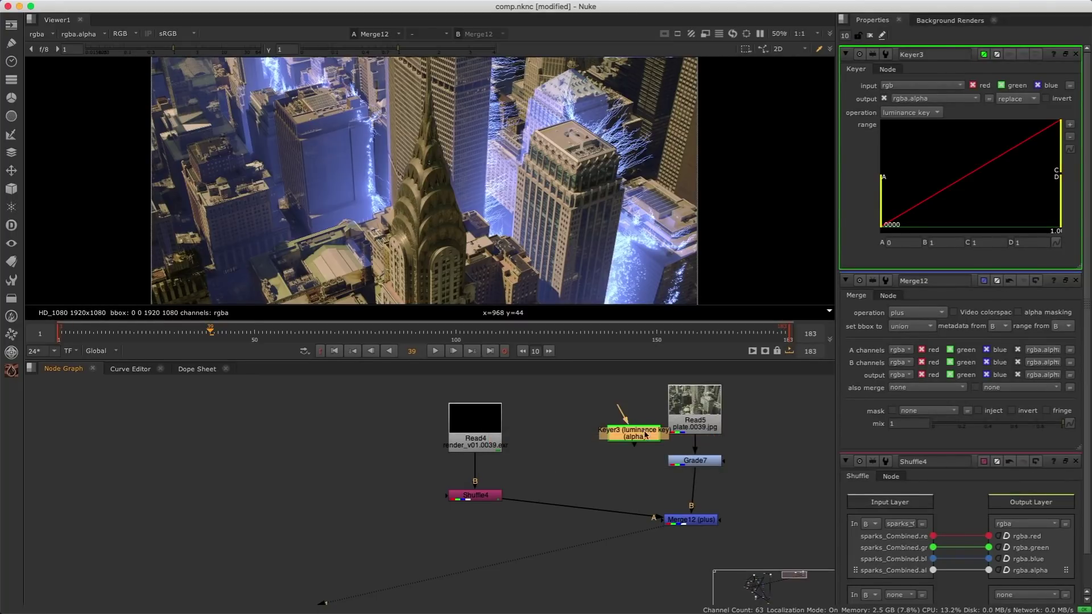
pyautogui.moveTo(639, 433); pyautogui.dragTo(609, 436)
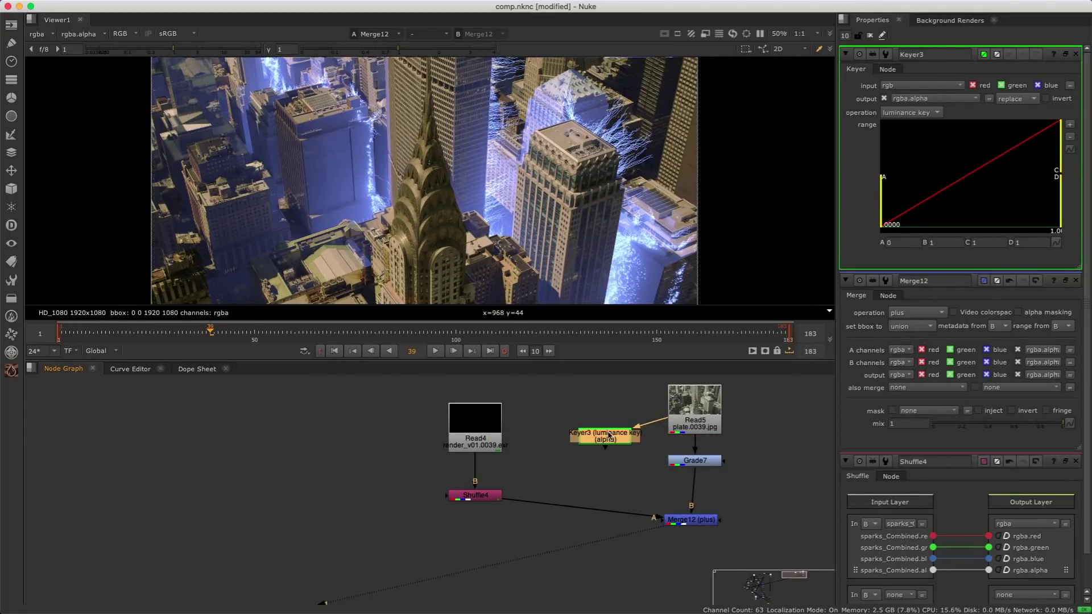
pyautogui.press('1')
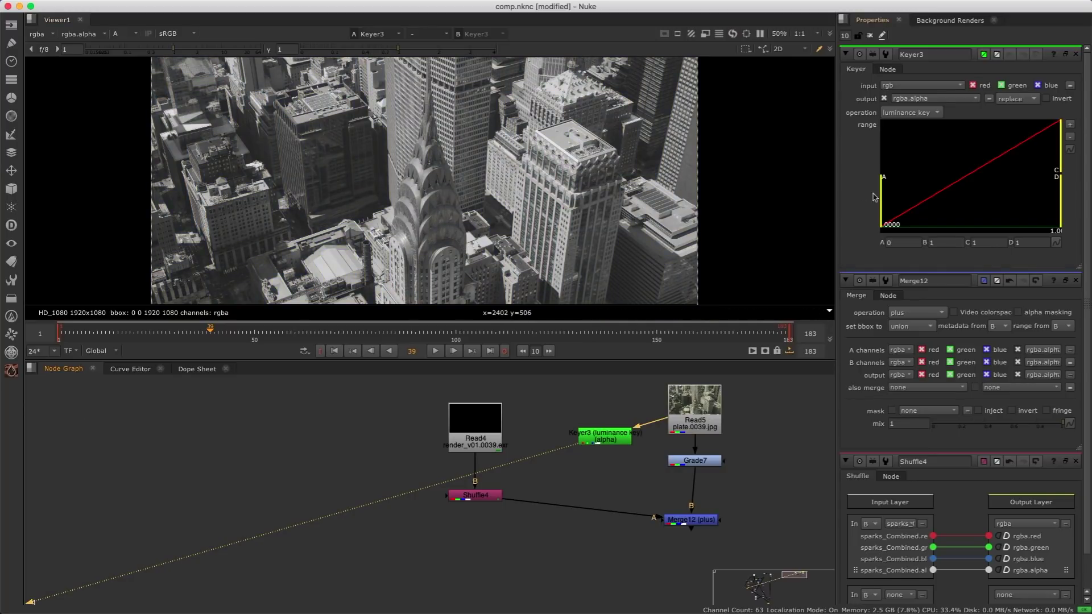
# - Adjust the Keyer's luminance range to about 0.0067 for A and about 0.242 for B
pyautogui.moveTo(884, 192); pyautogui.dragTo(930, 192)
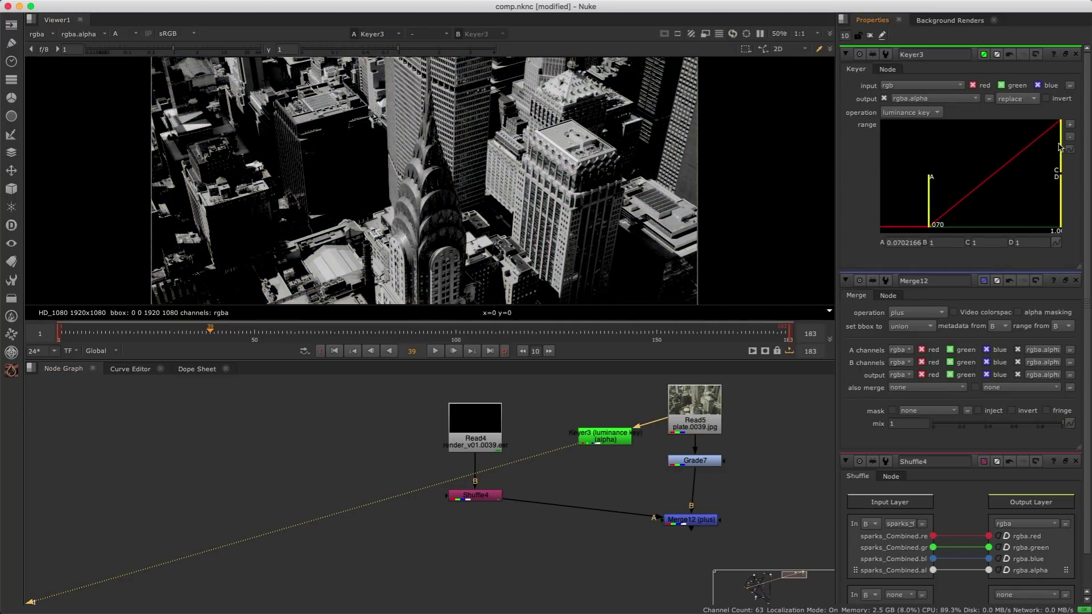
pyautogui.moveTo(1060, 145); pyautogui.dragTo(970, 146)
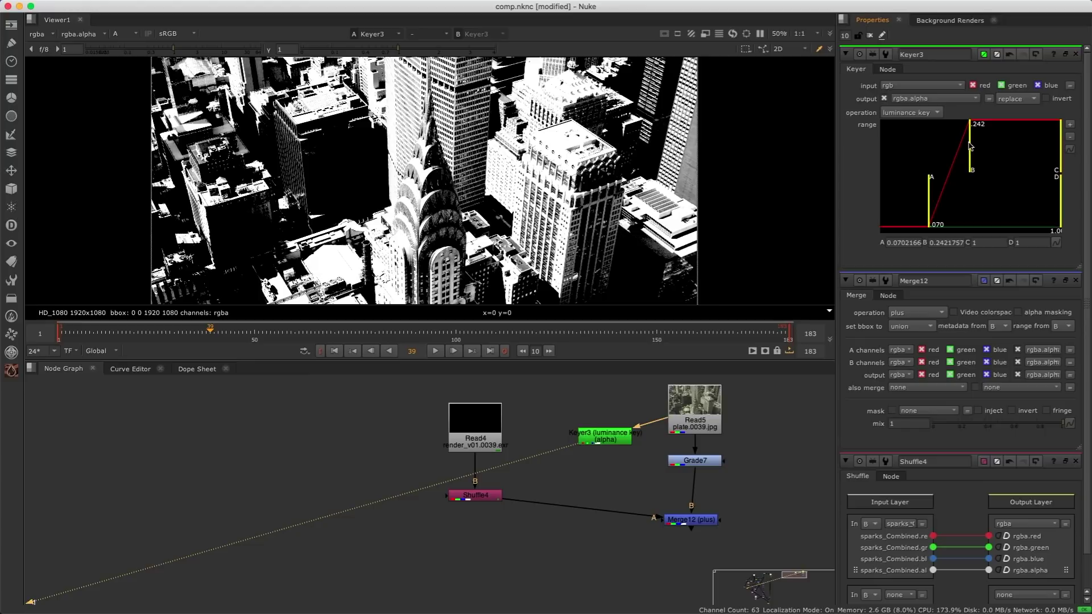
pyautogui.moveTo(937, 184); pyautogui.dragTo(897, 194)
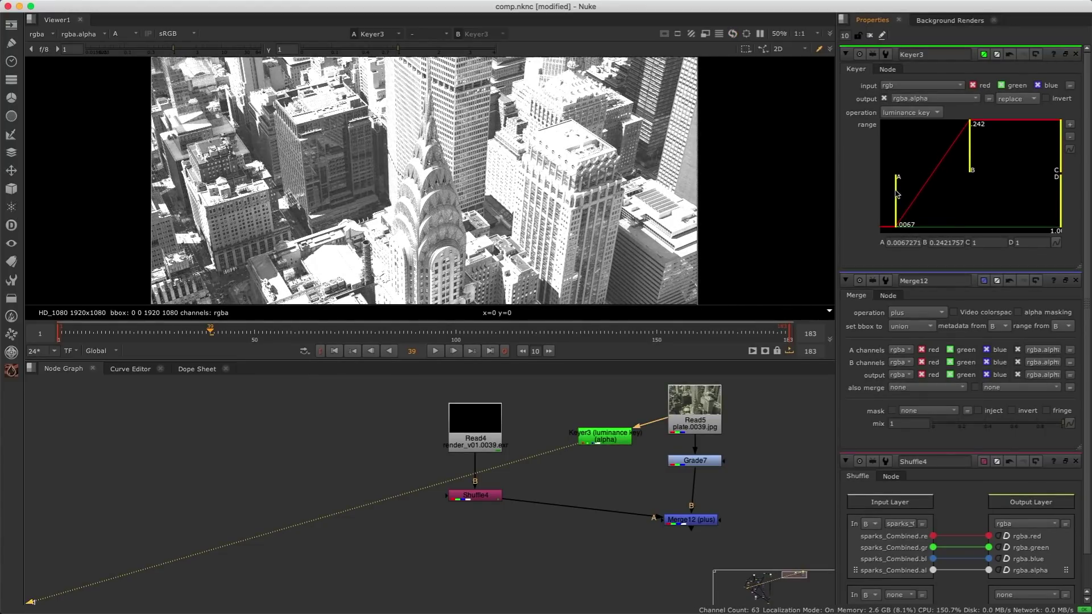
# - Tighten the plate Keyer's luminance range to about 0.012 for A and about 0.086 for B, and move the node slightly lower
pyautogui.moveTo(971, 161); pyautogui.dragTo(932, 158)
pyautogui.moveTo(899, 199); pyautogui.dragTo(903, 199)
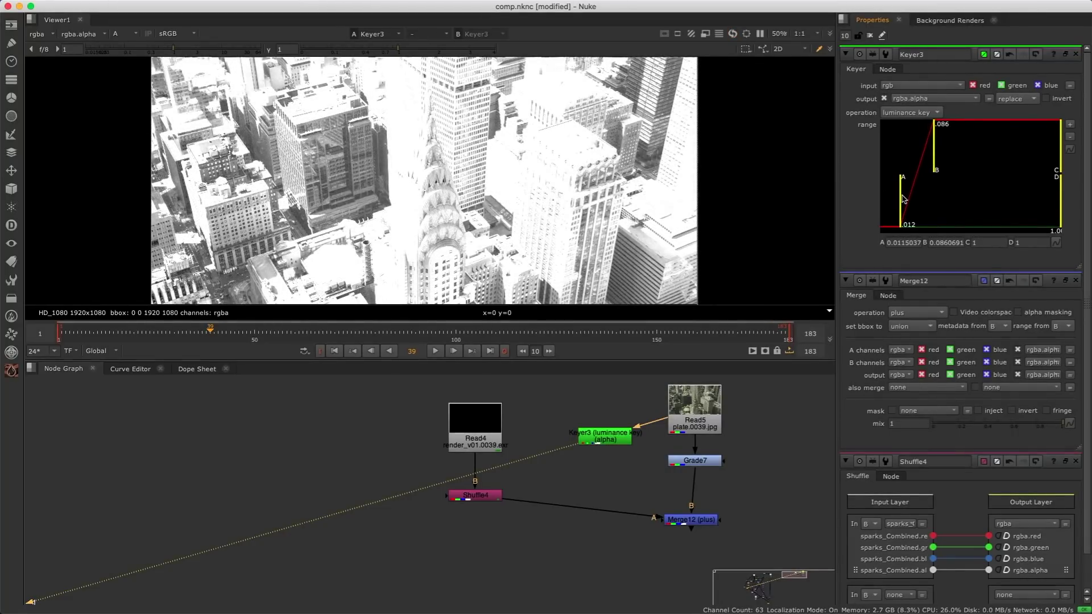
pyautogui.click(612, 441)
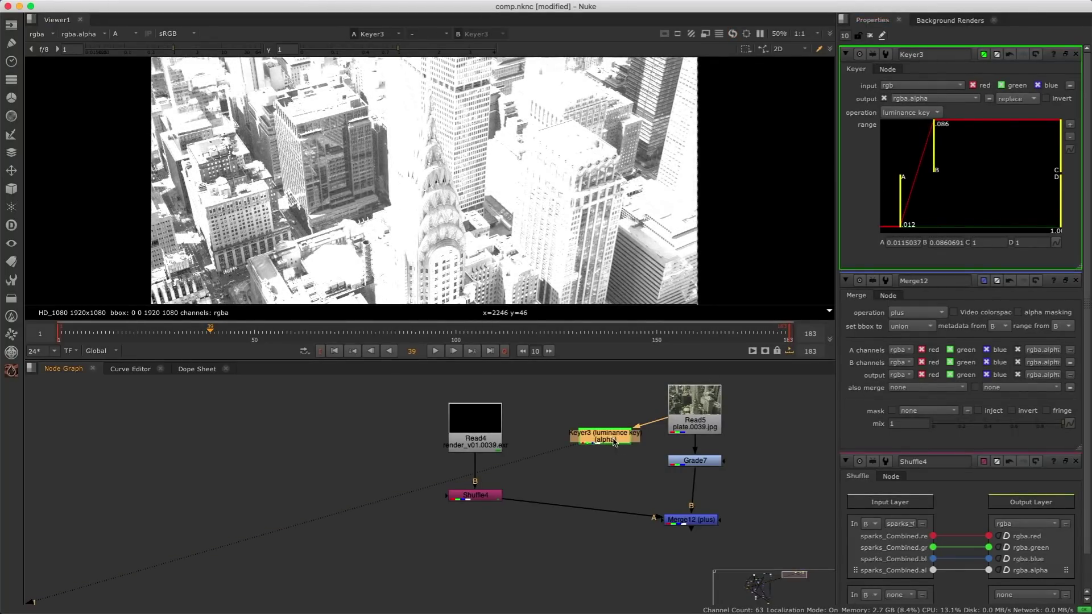
pyautogui.moveTo(624, 475); pyautogui.dragTo(571, 463, button='middle')
pyautogui.moveTo(567, 432); pyautogui.dragTo(571, 452)
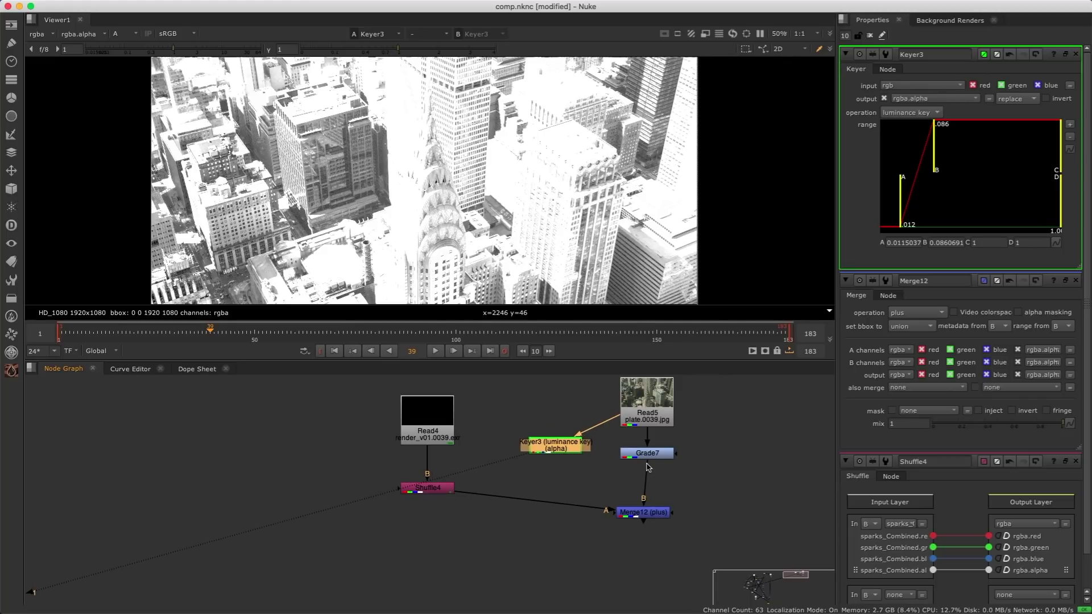
# - Reconnect the plus Merge's B input from the Grade to the plate Keyer, place the Merge beneath it and view its RGB output
pyautogui.moveTo(649, 468); pyautogui.dragTo(567, 449)
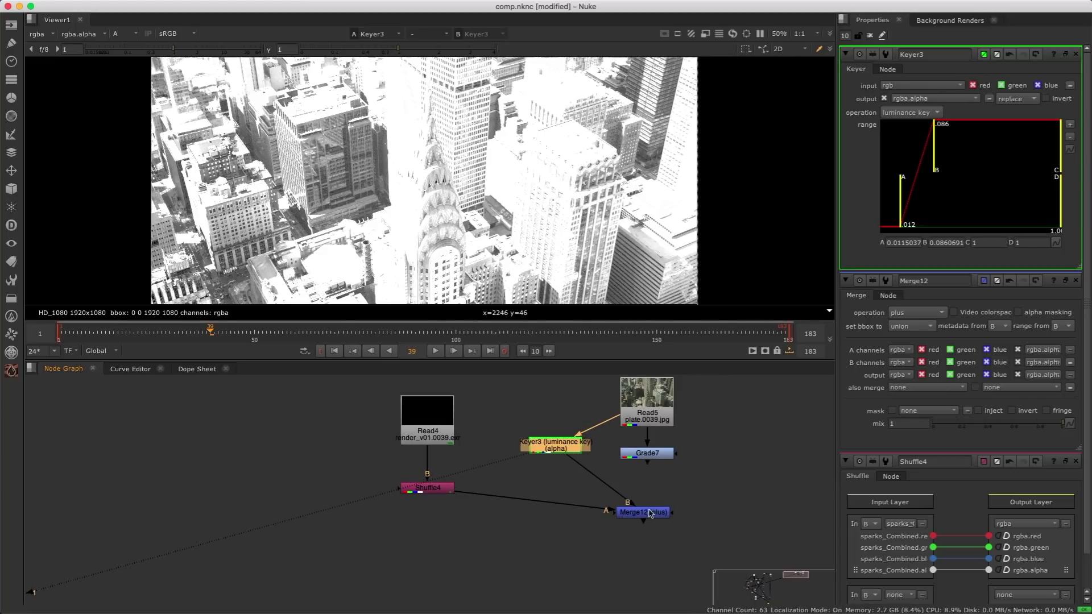
pyautogui.moveTo(649, 513); pyautogui.dragTo(509, 510)
pyautogui.press('1')
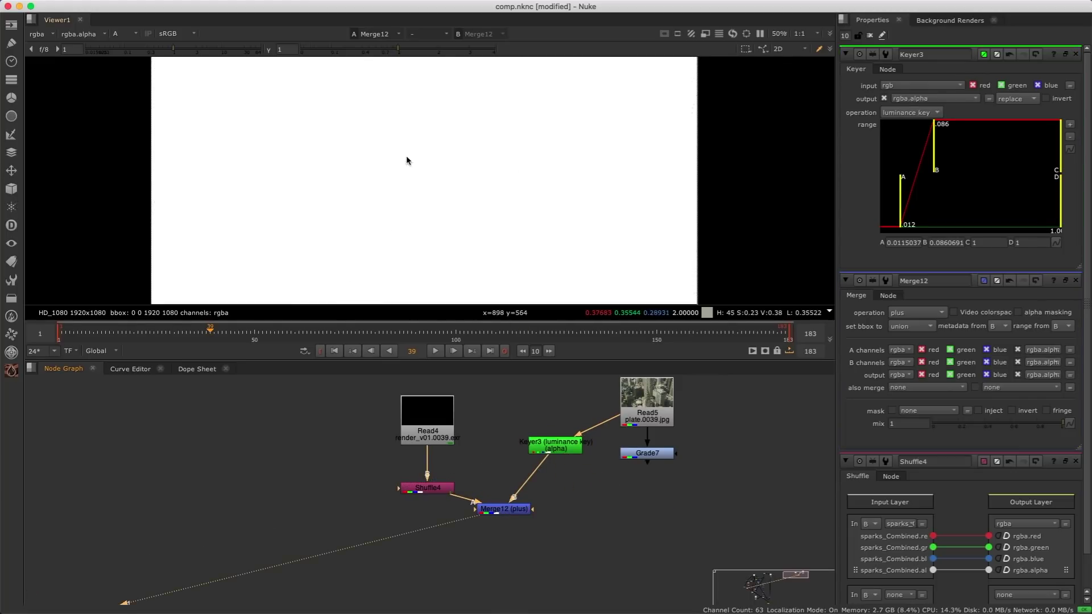
pyautogui.press('a')
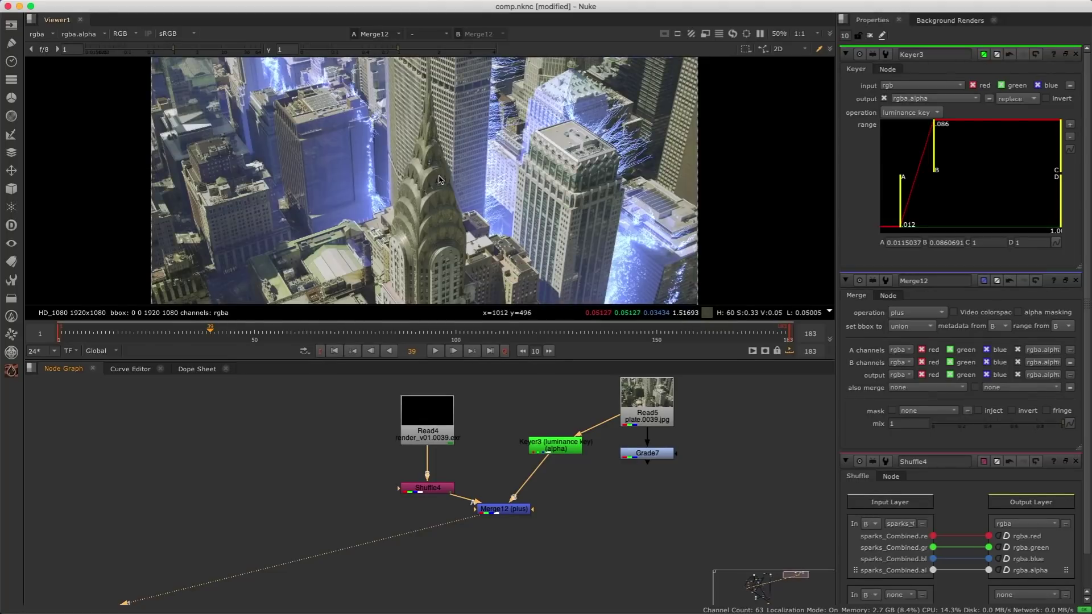
# - Insert a Shuffle after the plate Keyer and route its alpha into the red, green and blue output channels
pyautogui.click(537, 450)
pyautogui.press('Tab')
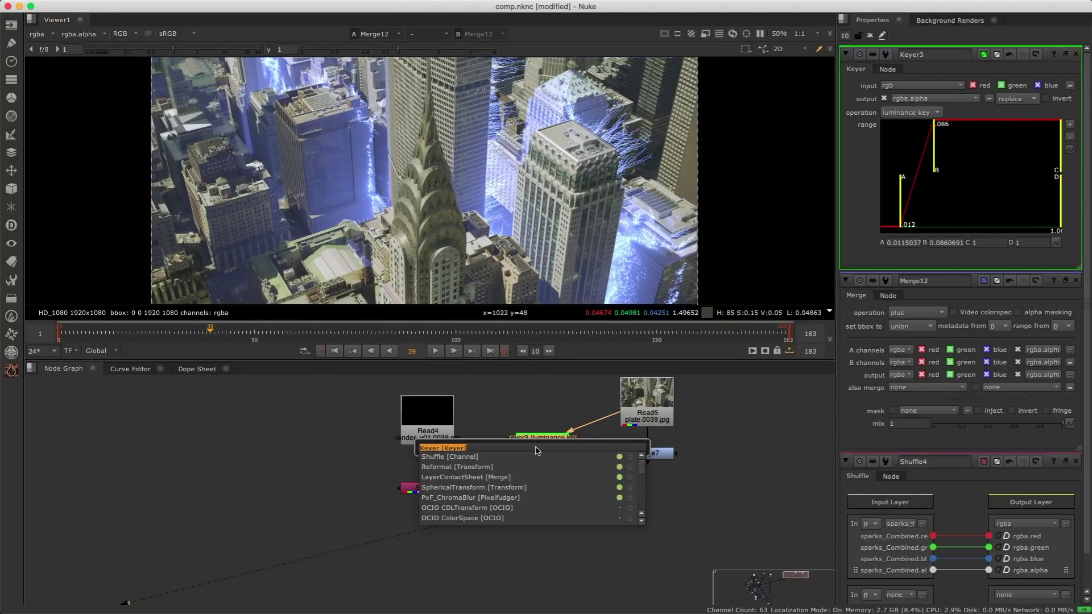
pyautogui.write('shu')
pyautogui.press('Return')
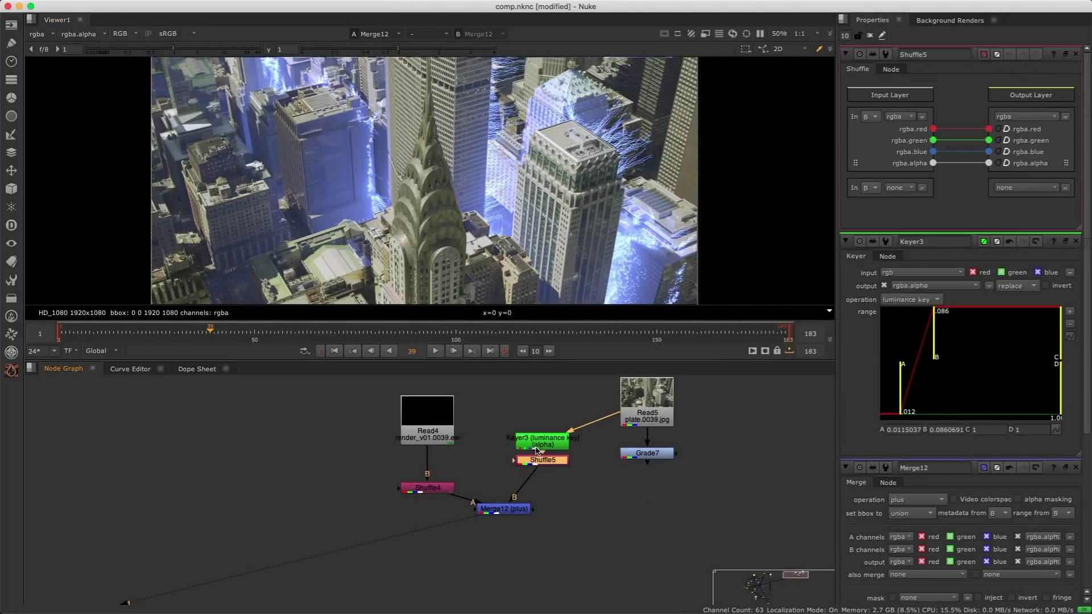
pyautogui.moveTo(934, 164); pyautogui.dragTo(989, 140)
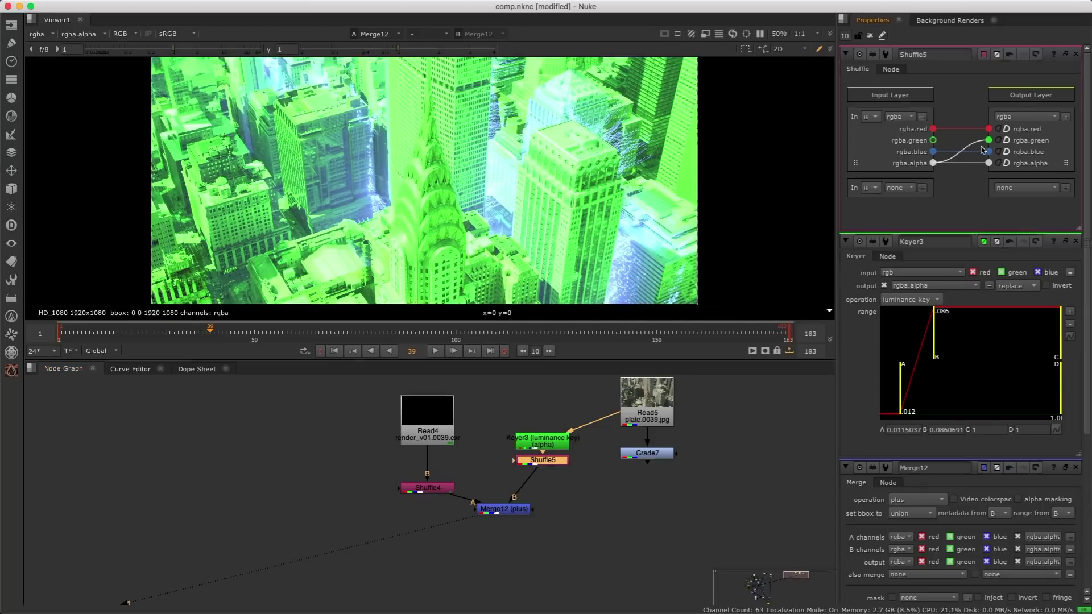
pyautogui.moveTo(933, 163); pyautogui.dragTo(989, 130)
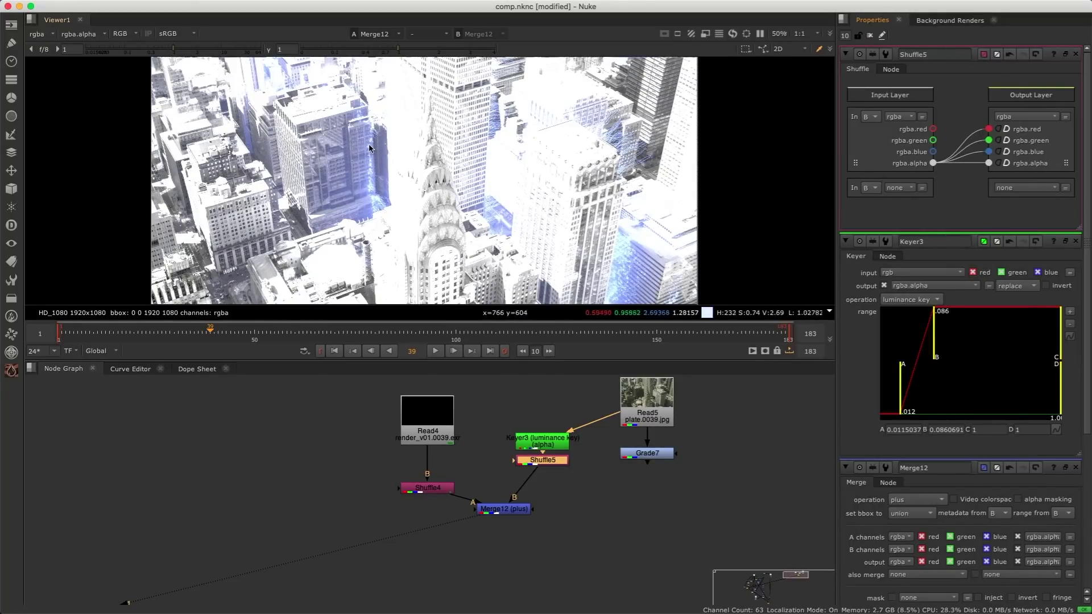
# - Move the plus Merge lower, set its operation to multiply and inspect the sparks on the buildings up close
pyautogui.moveTo(507, 510); pyautogui.dragTo(505, 528)
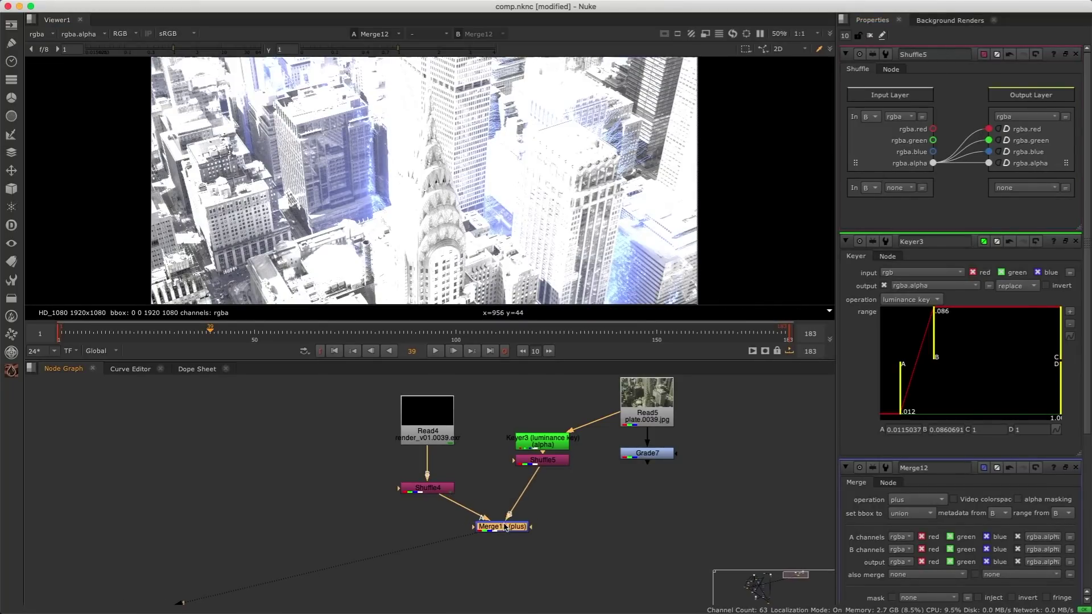
pyautogui.doubleClick(505, 528)
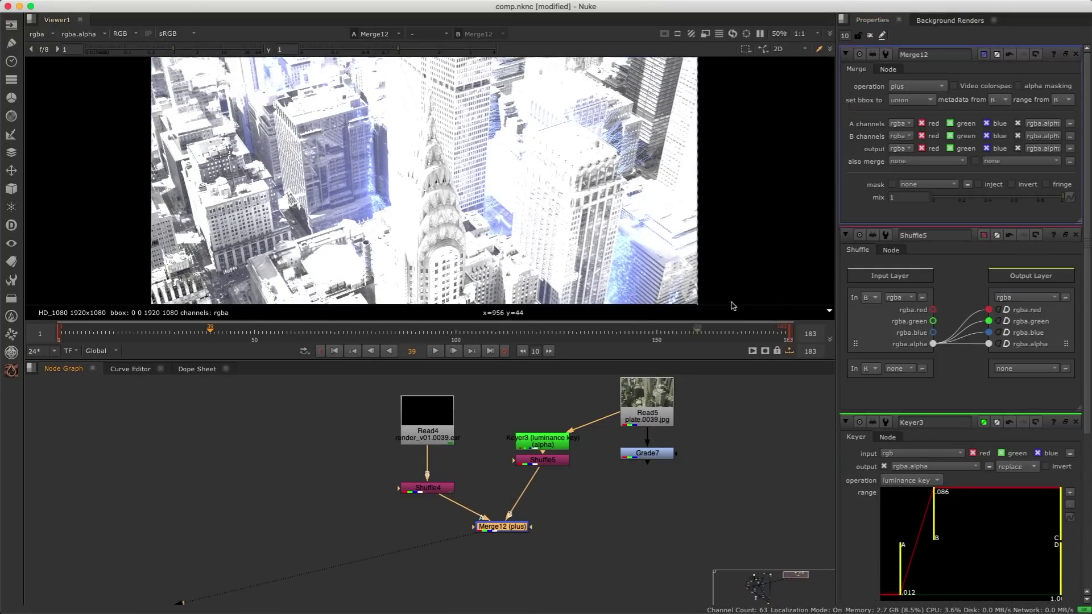
pyautogui.click(907, 88)
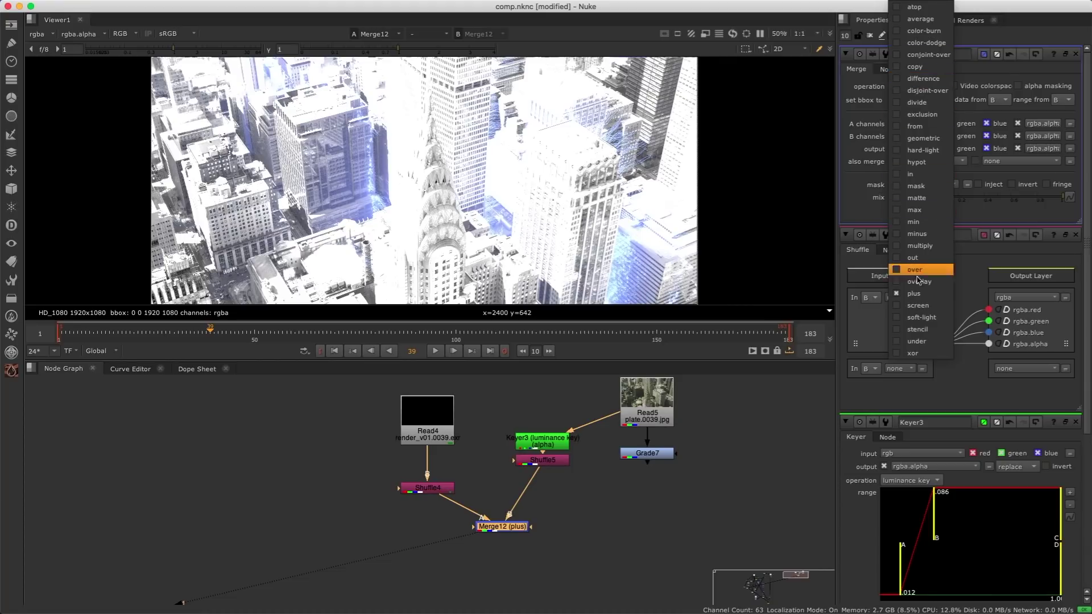
pyautogui.click(920, 245)
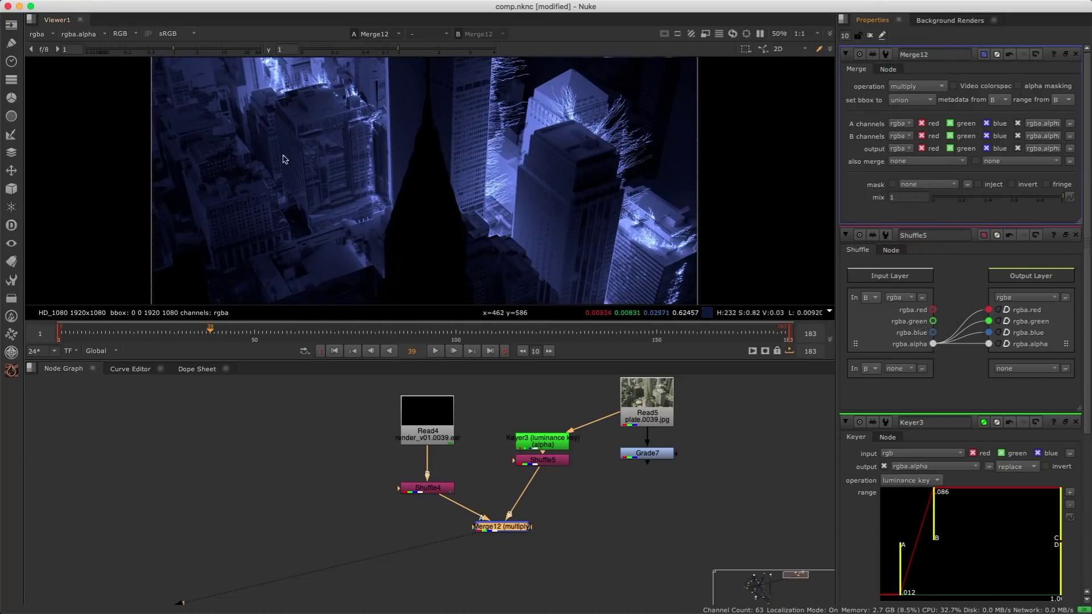
pyautogui.scroll(3, 402, 129)
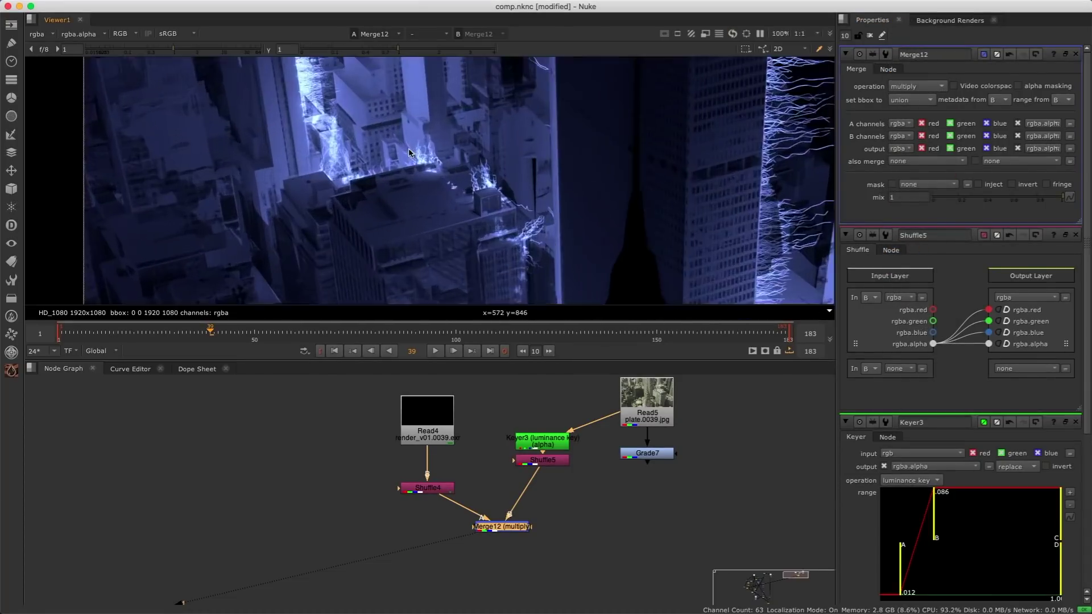
pyautogui.scroll(2, 472, 196)
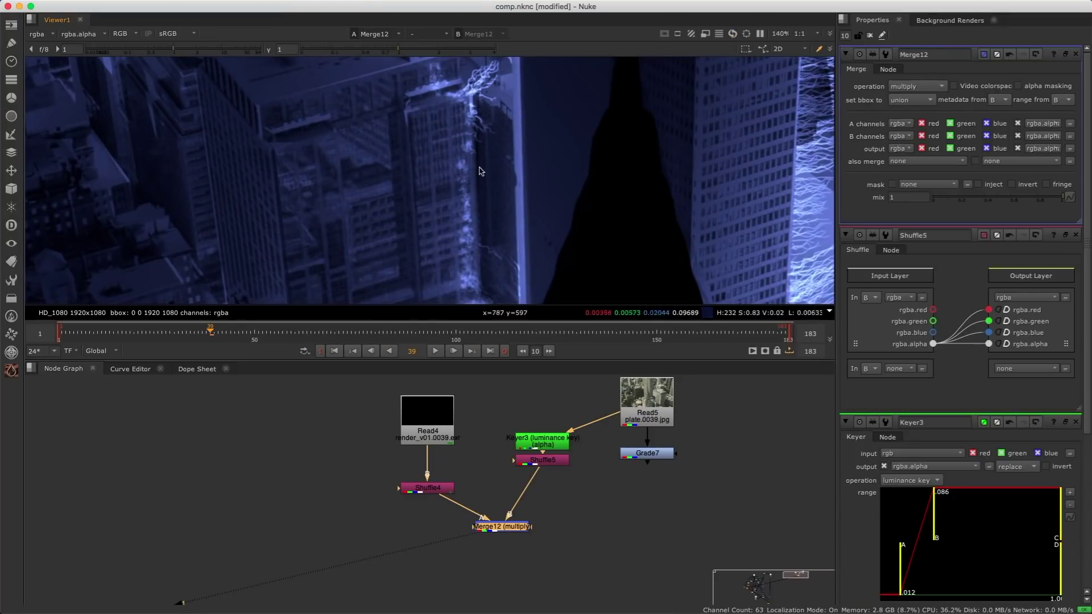
pyautogui.moveTo(684, 175); pyautogui.dragTo(496, 207, button='middle')
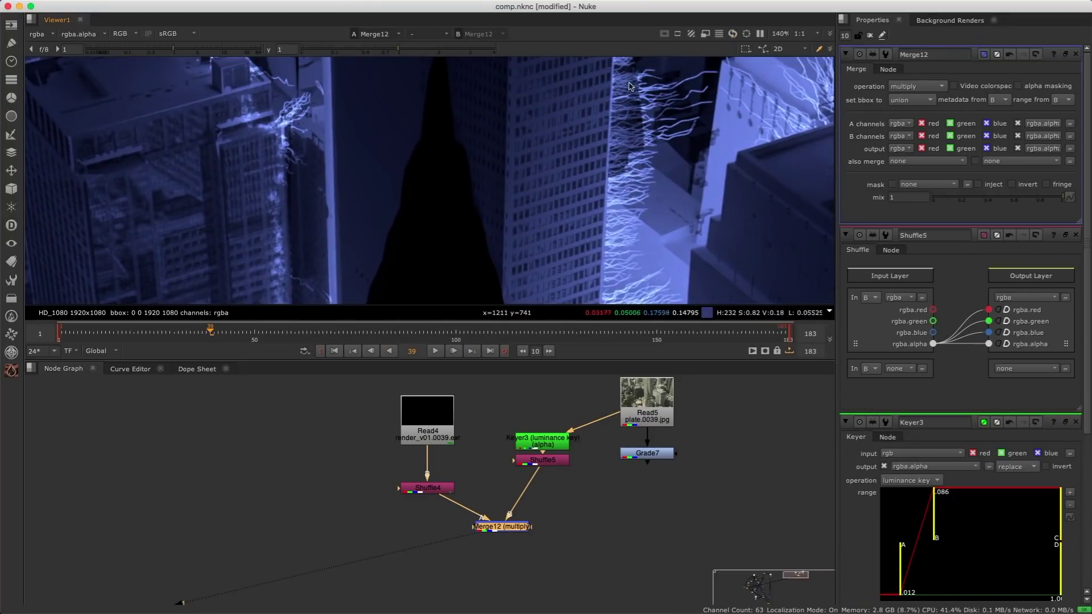
pyautogui.scroll(-5, 629, 87)
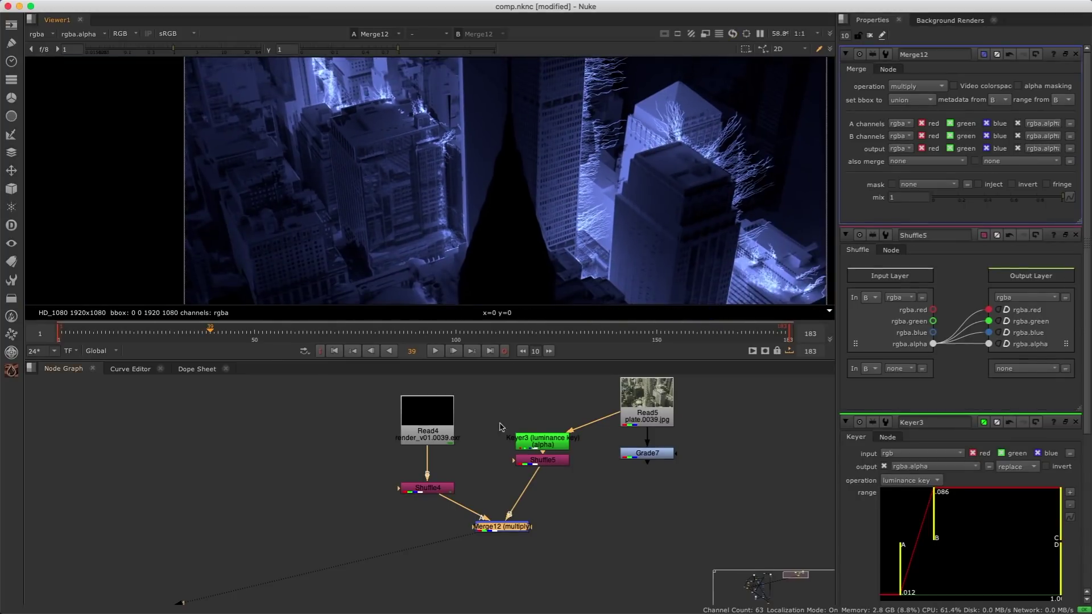
# - Add a second luminance Keyer in the empty area beside the render Read
pyautogui.moveTo(377, 489); pyautogui.dragTo(405, 486, button='middle')
pyautogui.click(454, 428)
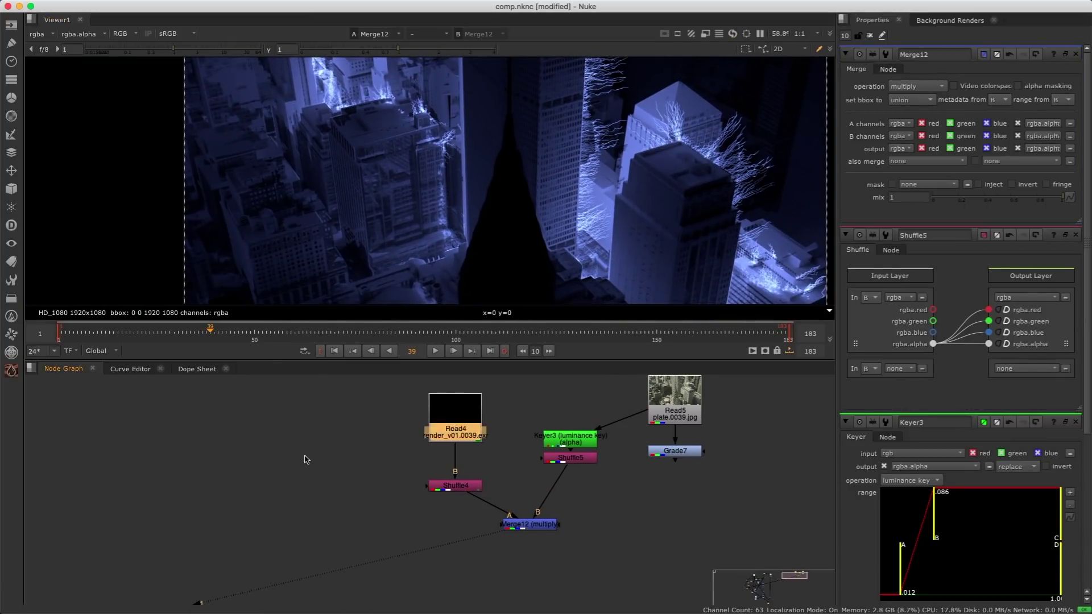
pyautogui.click(308, 457)
pyautogui.press('Tab')
pyautogui.write('key')
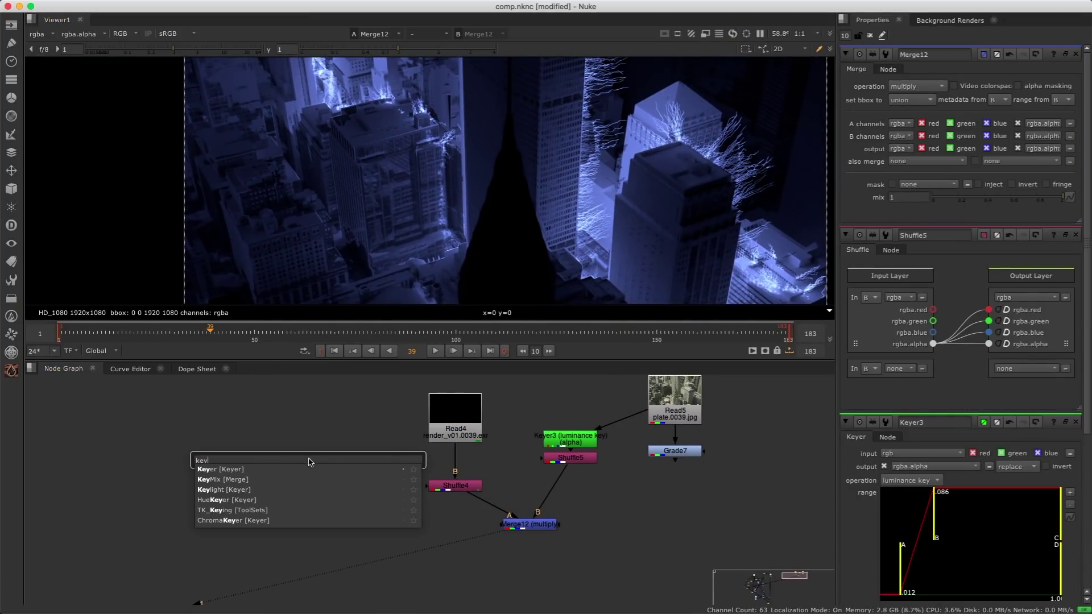
pyautogui.press('Return')
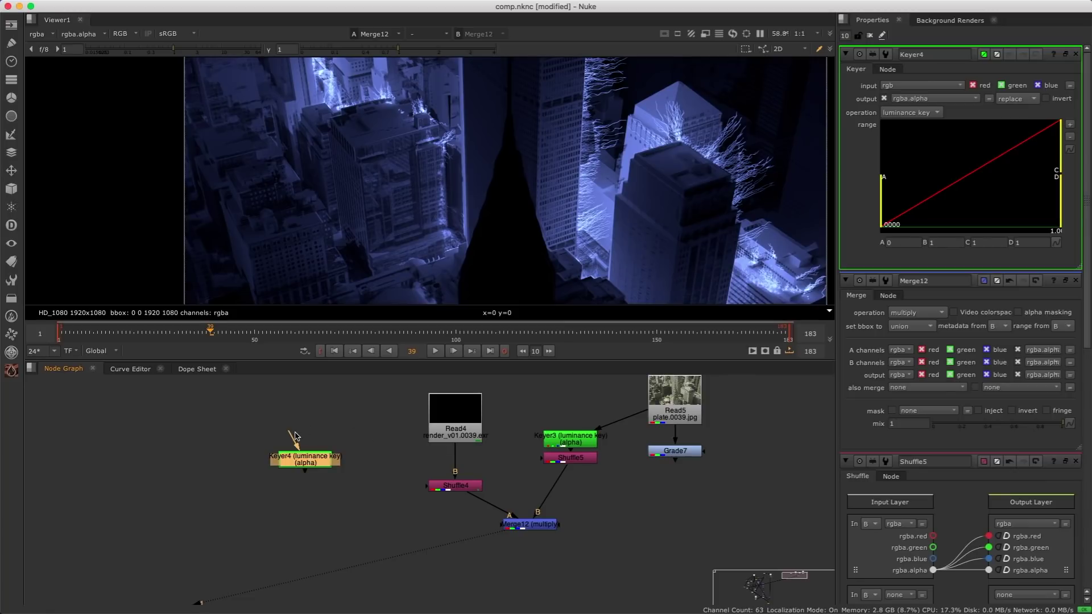
# - Feed the new Keyer from the sparks Shuffle instead of the render Read, view its alpha and place it beside the Shuffle
pyautogui.moveTo(308, 433); pyautogui.dragTo(501, 407)
pyautogui.moveTo(326, 440); pyautogui.dragTo(465, 414)
pyautogui.press('1')
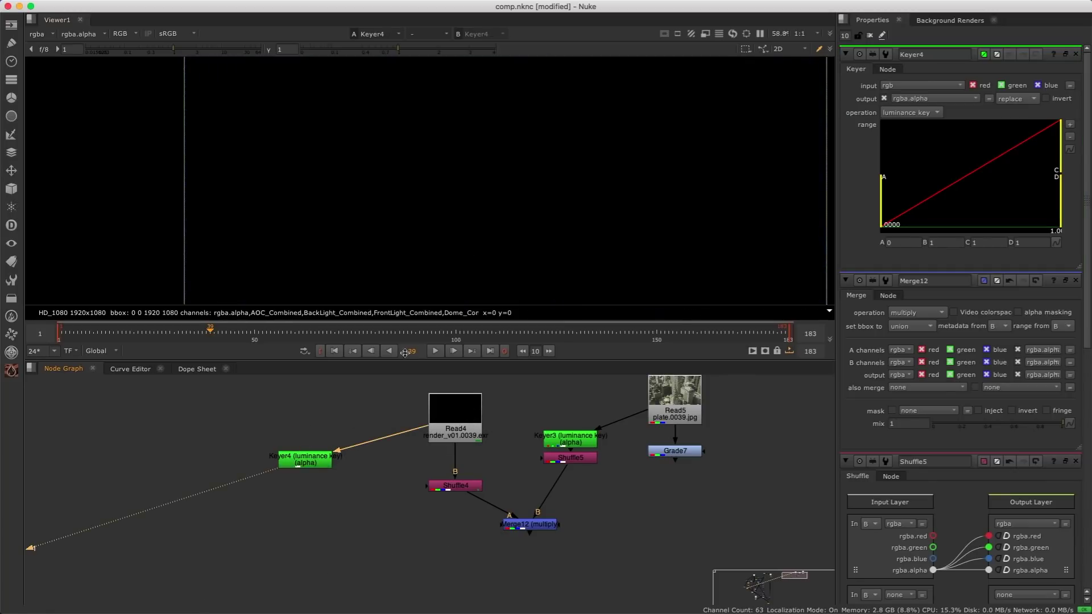
pyautogui.scroll(-2, 488, 301)
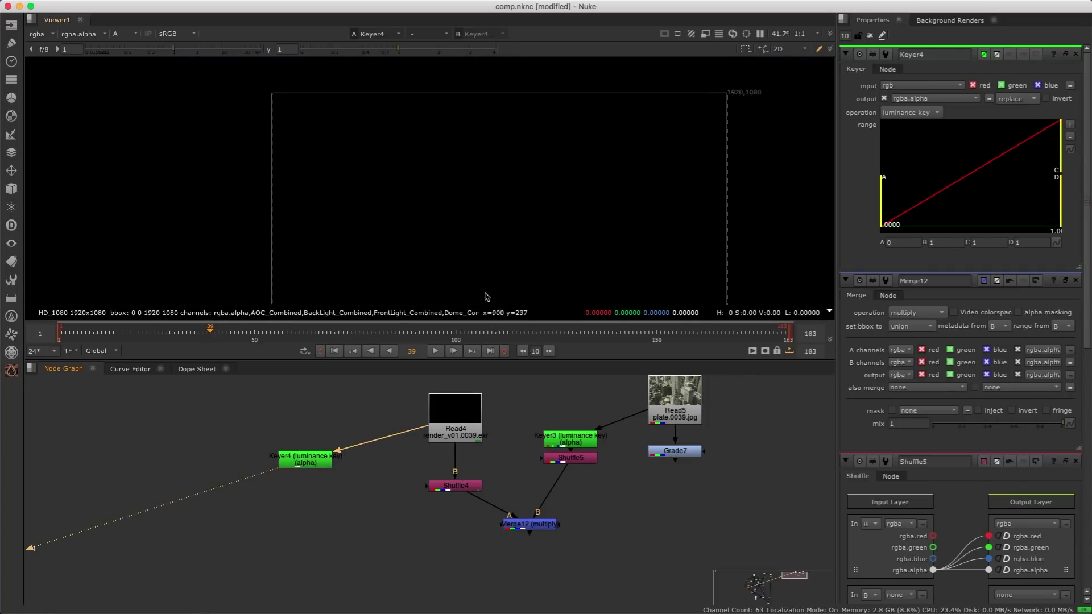
pyautogui.moveTo(418, 432); pyautogui.dragTo(441, 484)
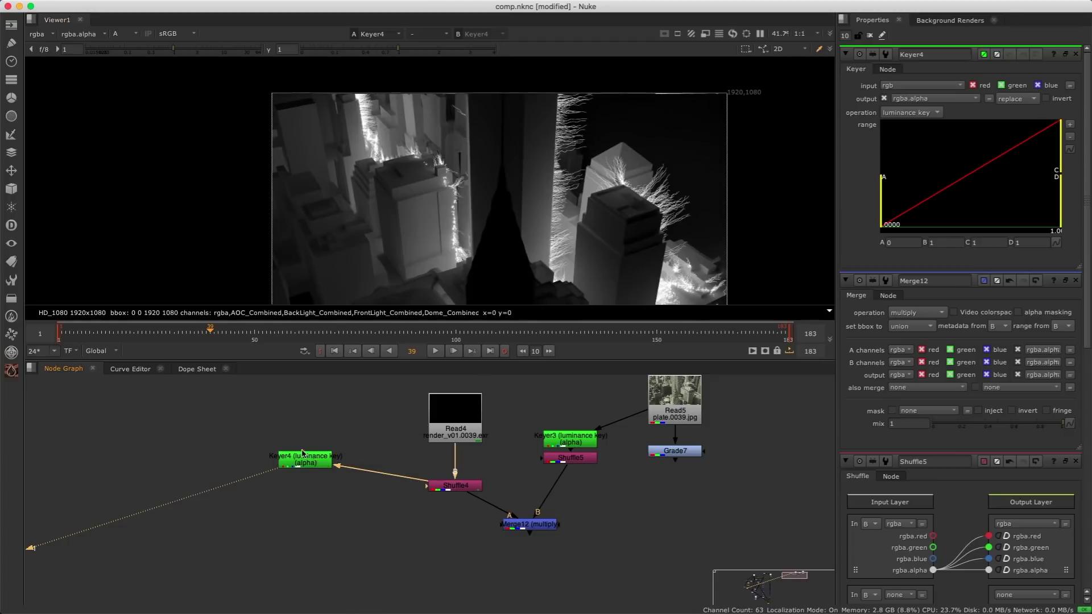
pyautogui.moveTo(301, 454); pyautogui.dragTo(336, 492)
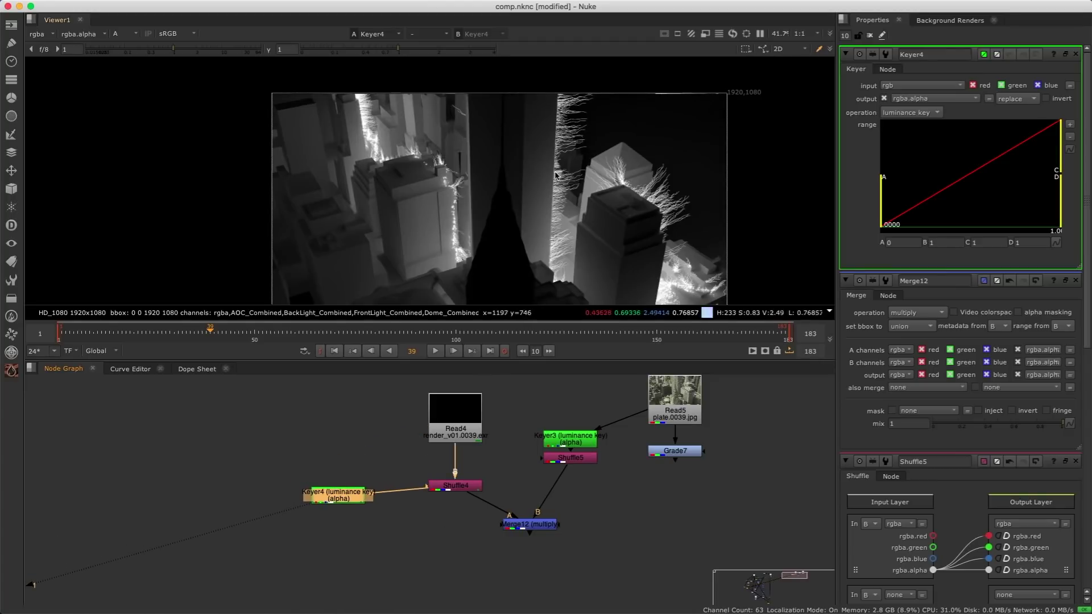
# - Raise the A point of the sparks Keyer's luminance range to isolate the brightest sparks
pyautogui.moveTo(1059, 154)
pyautogui.mouseDown()
pyautogui.moveTo(989, 153)
pyautogui.moveTo(1059, 154)
pyautogui.mouseUp()
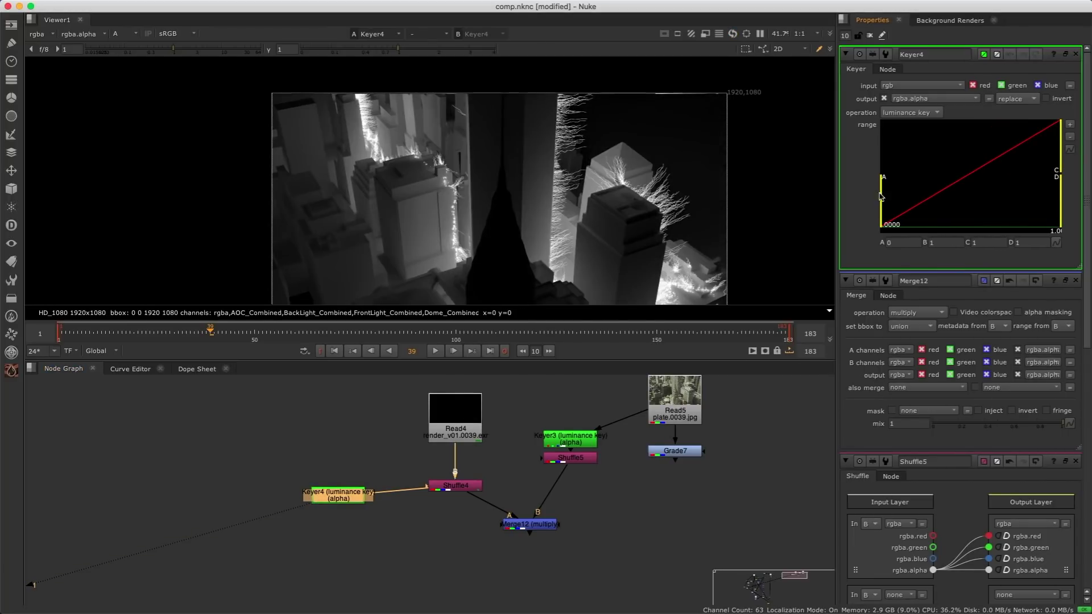
pyautogui.moveTo(883, 197); pyautogui.dragTo(986, 202)
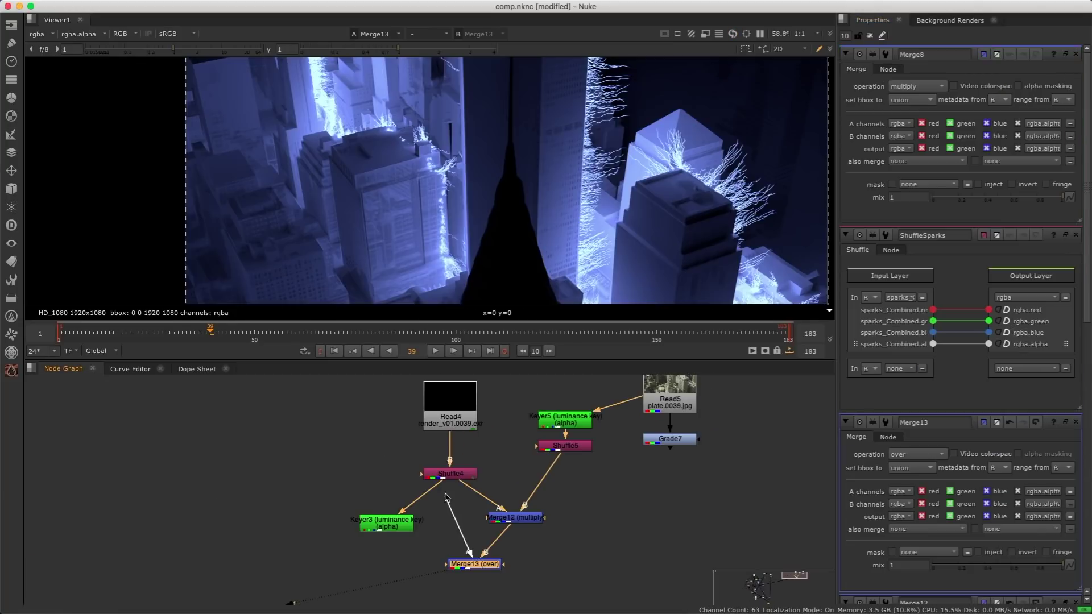
# - Connect the over Merge's free input to the sparks Shuffle and its mask input to the sparks Keyer
pyautogui.moveTo(446, 498); pyautogui.dragTo(449, 478)
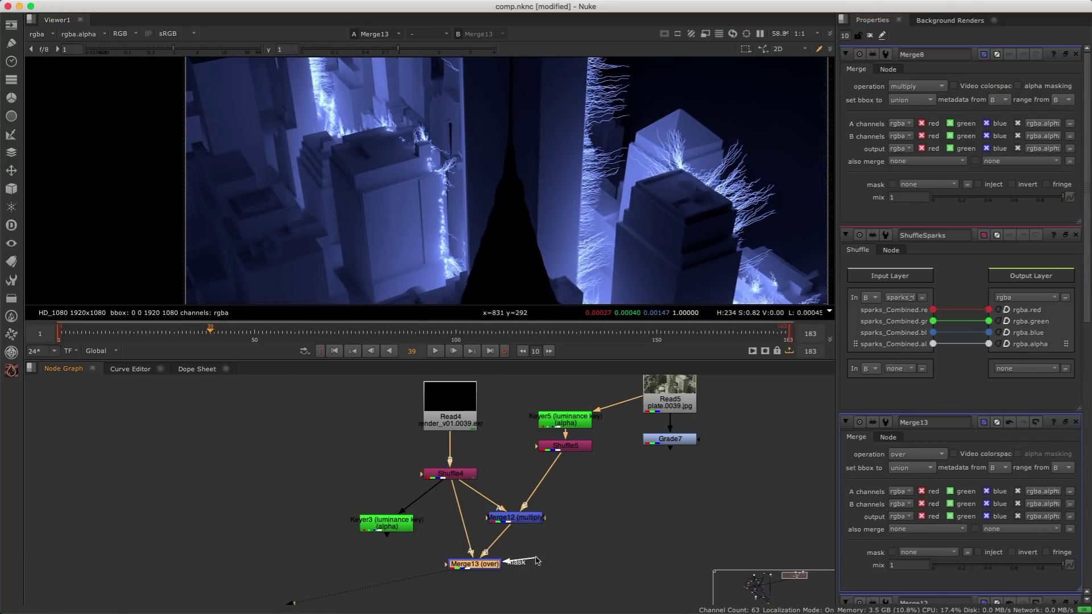
pyautogui.moveTo(458, 537); pyautogui.dragTo(388, 525)
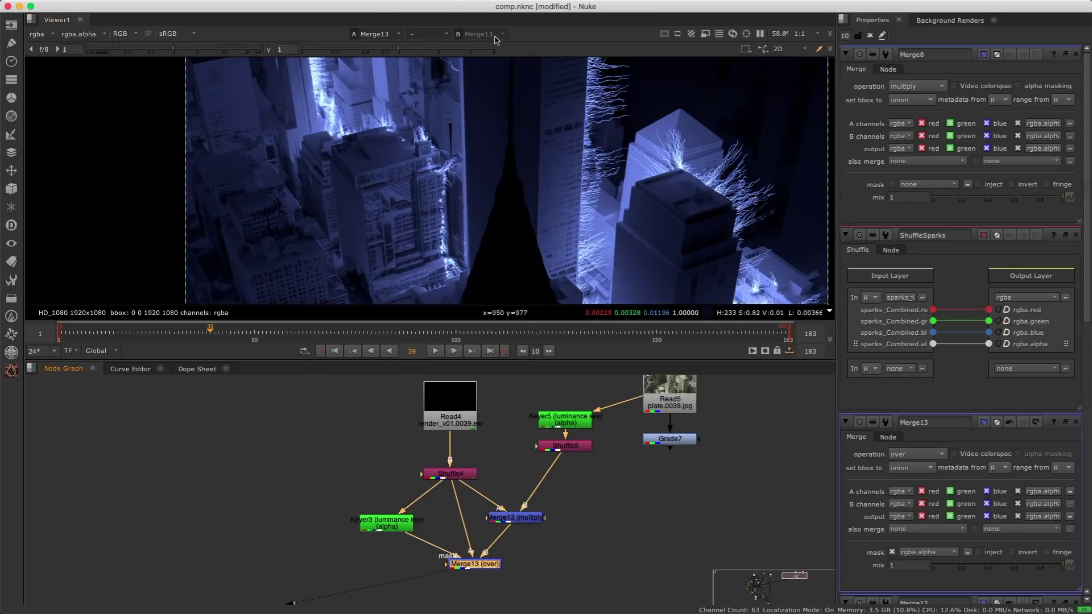
pyautogui.scroll(-3, 516, 199)
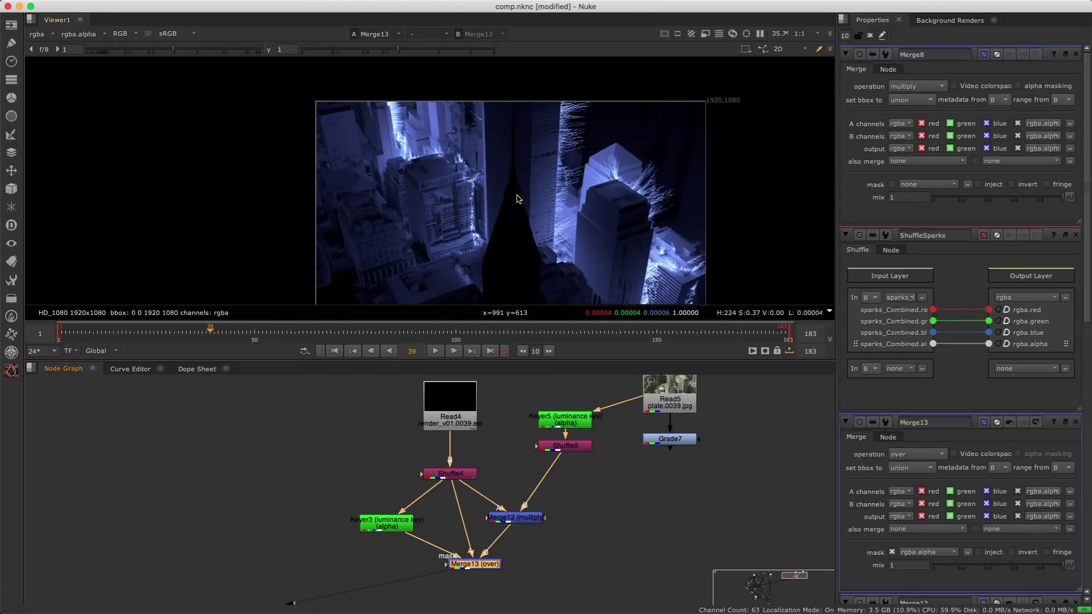
# - Merge the masked sparks result onto the graded plate and set the new Merge's operation to plus
pyautogui.moveTo(617, 569); pyautogui.dragTo(607, 533, button='middle')
pyautogui.scroll(-1, 607, 534)
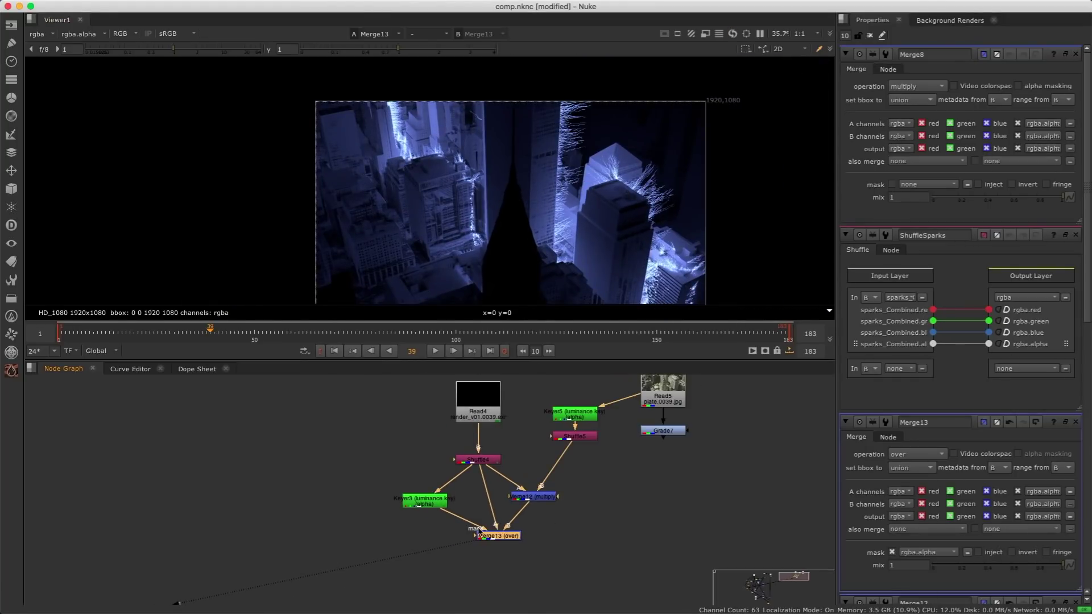
pyautogui.keyDown('shift'); pyautogui.click(494, 541); pyautogui.keyUp('shift')
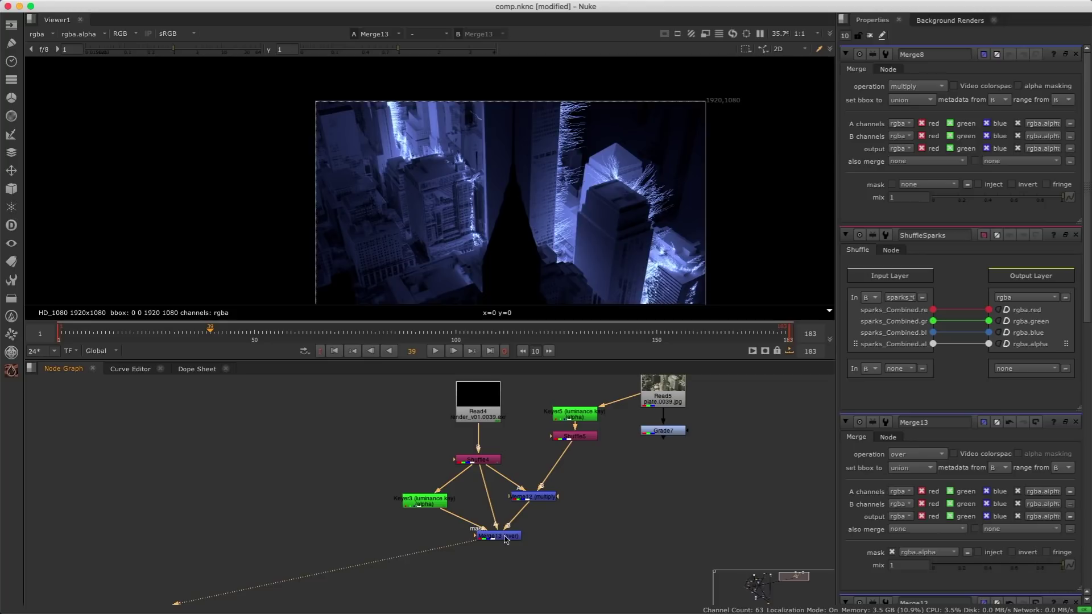
pyautogui.click(500, 538)
pyautogui.click(666, 433)
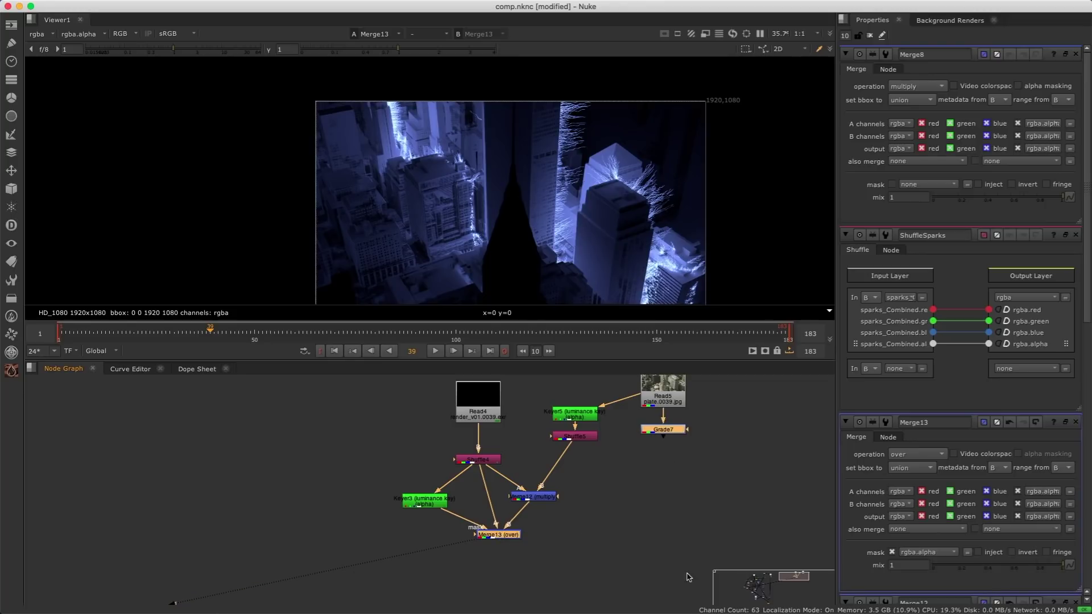
pyautogui.press('m')
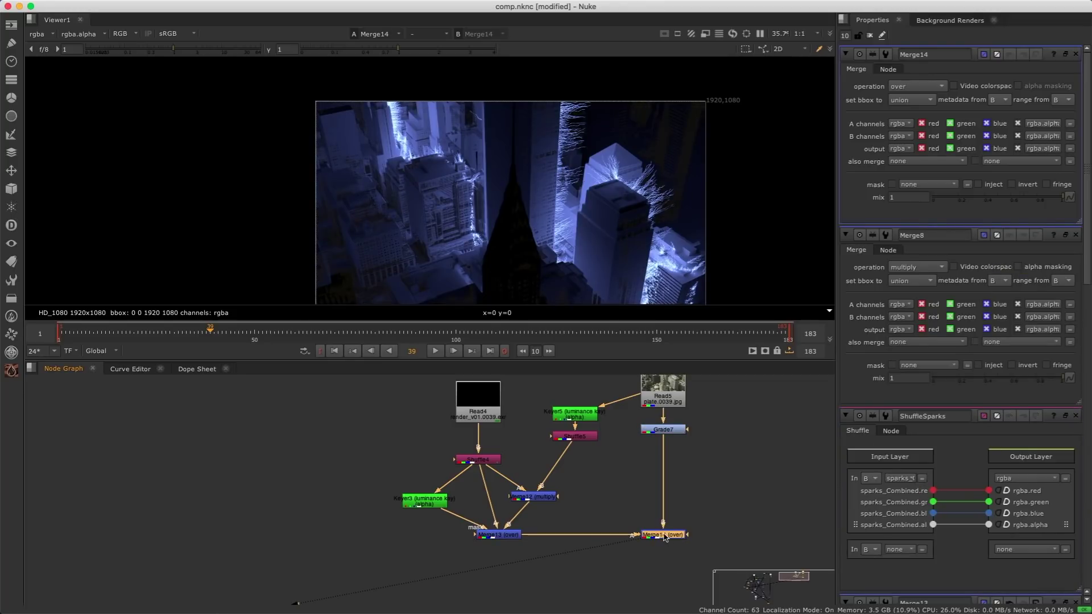
pyautogui.click(916, 86)
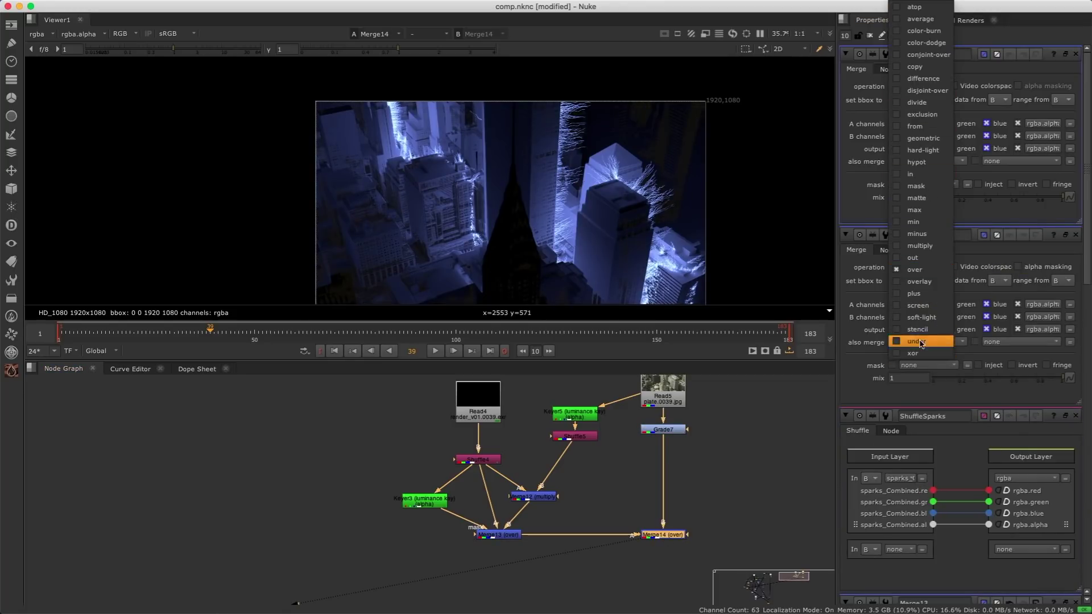
pyautogui.click(928, 295)
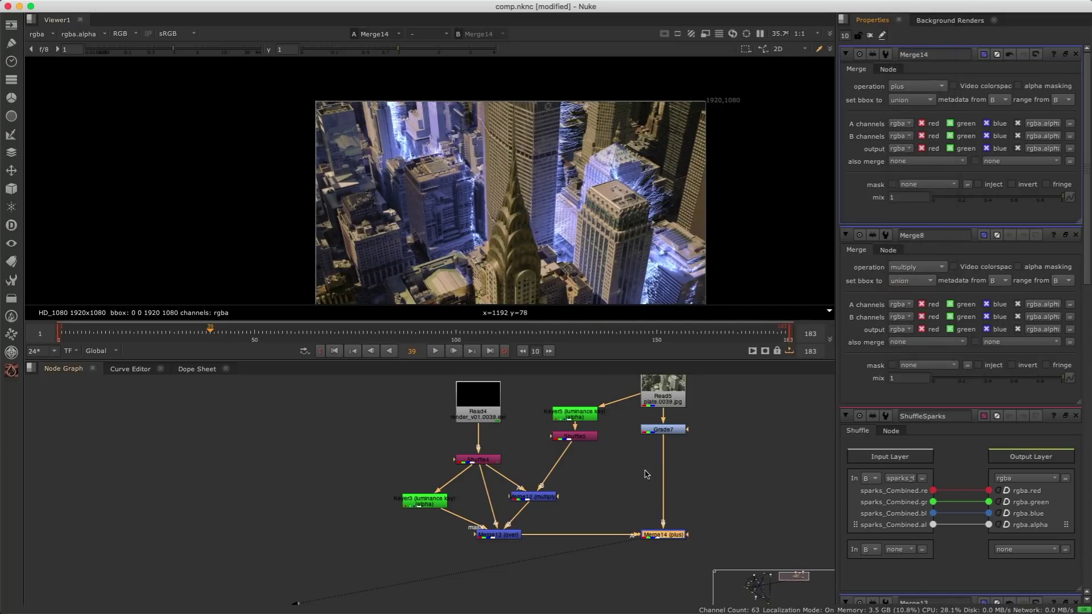
# - Add a Shuffle fed by the render Read beside the sparks branch and set its input layer to FrontLight_Combined
pyautogui.scroll(-3, 647, 475)
pyautogui.hscroll(3, 506, 478)
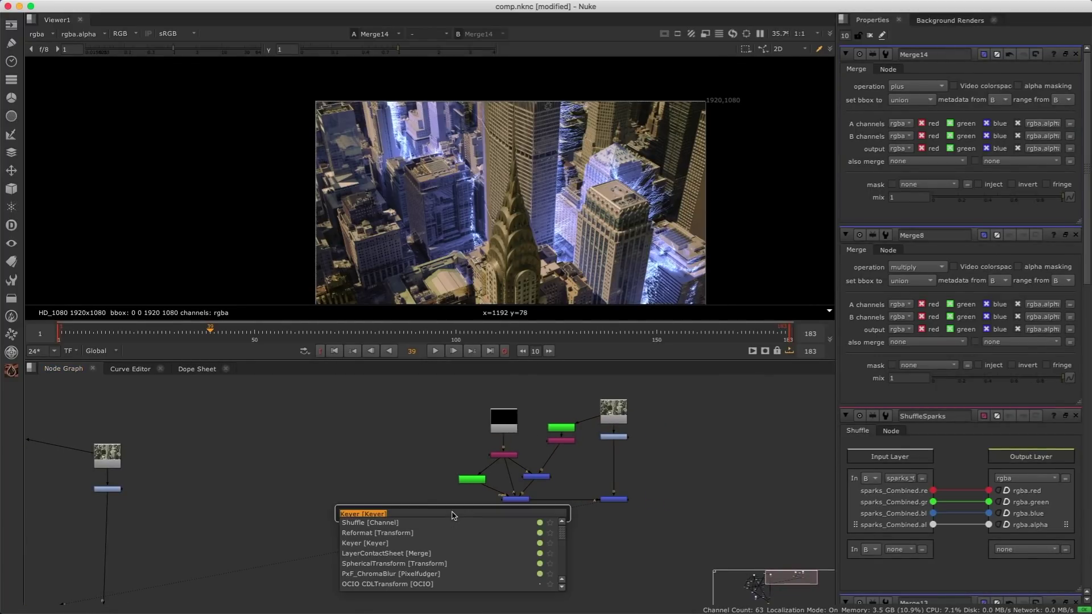
pyautogui.write('shu')
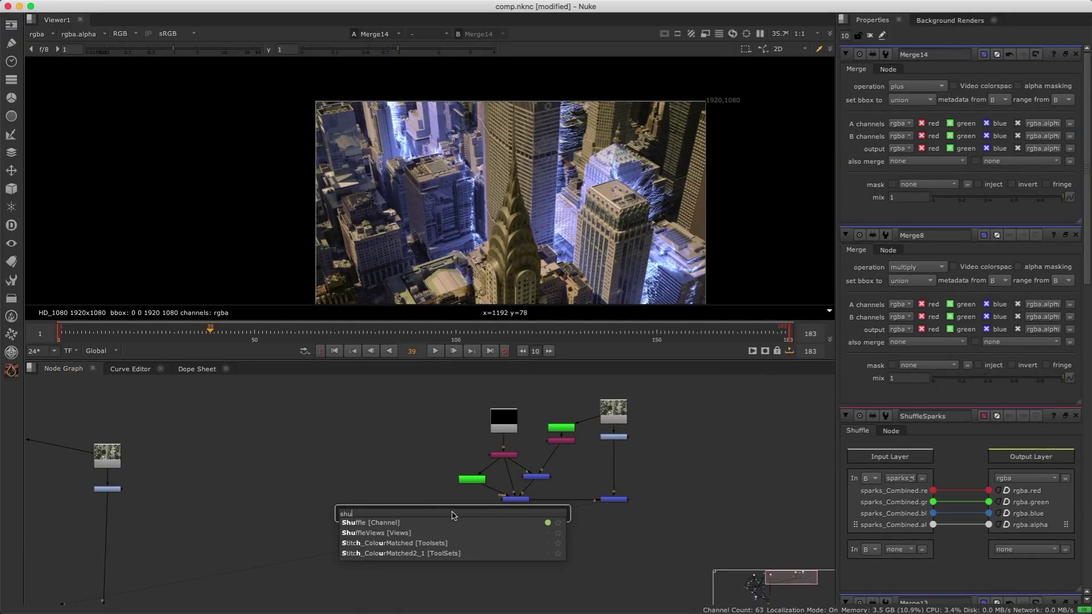
pyautogui.write('f')
pyautogui.press('Down')
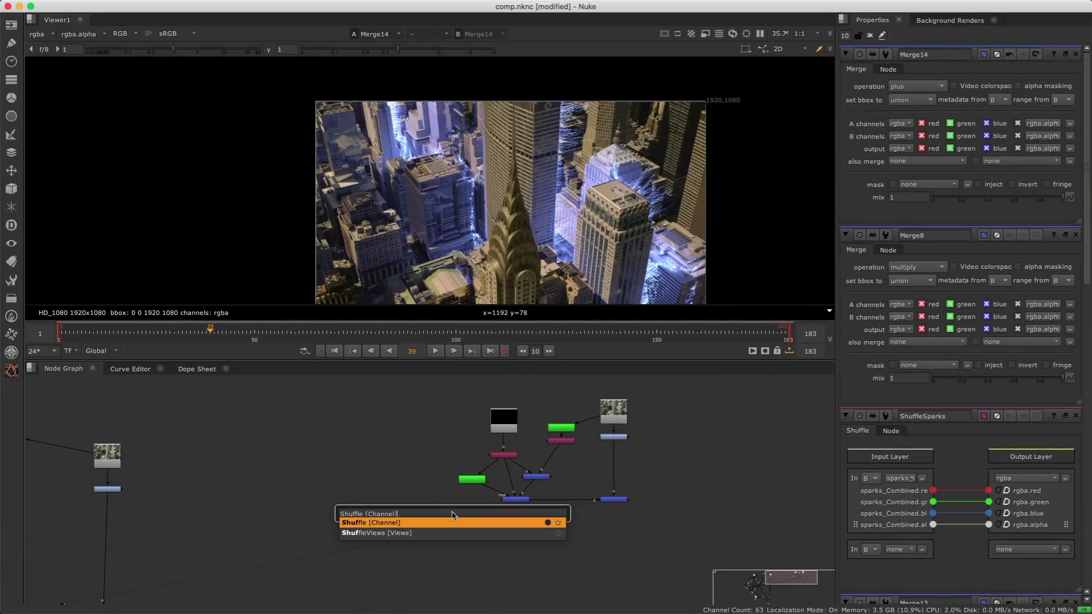
pyautogui.press('Return')
pyautogui.moveTo(413, 504); pyautogui.dragTo(497, 439)
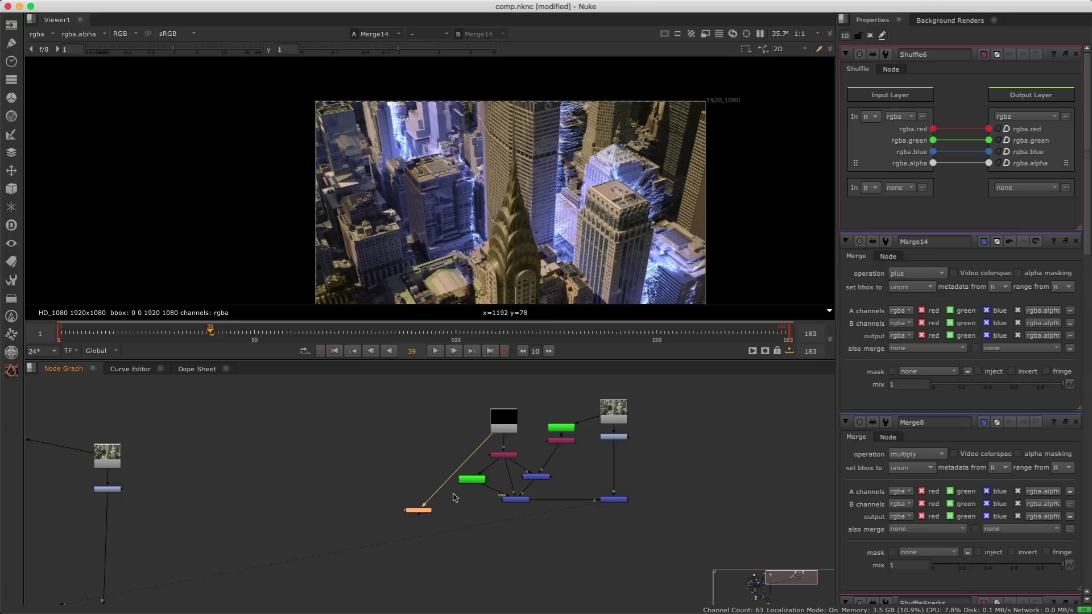
pyautogui.click(897, 116)
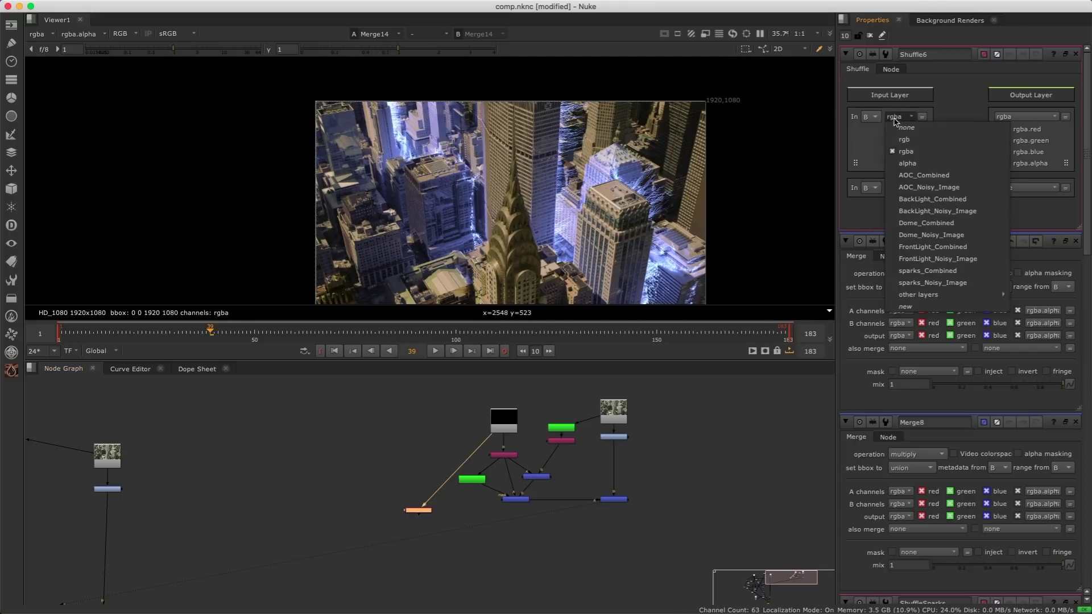
pyautogui.click(926, 246)
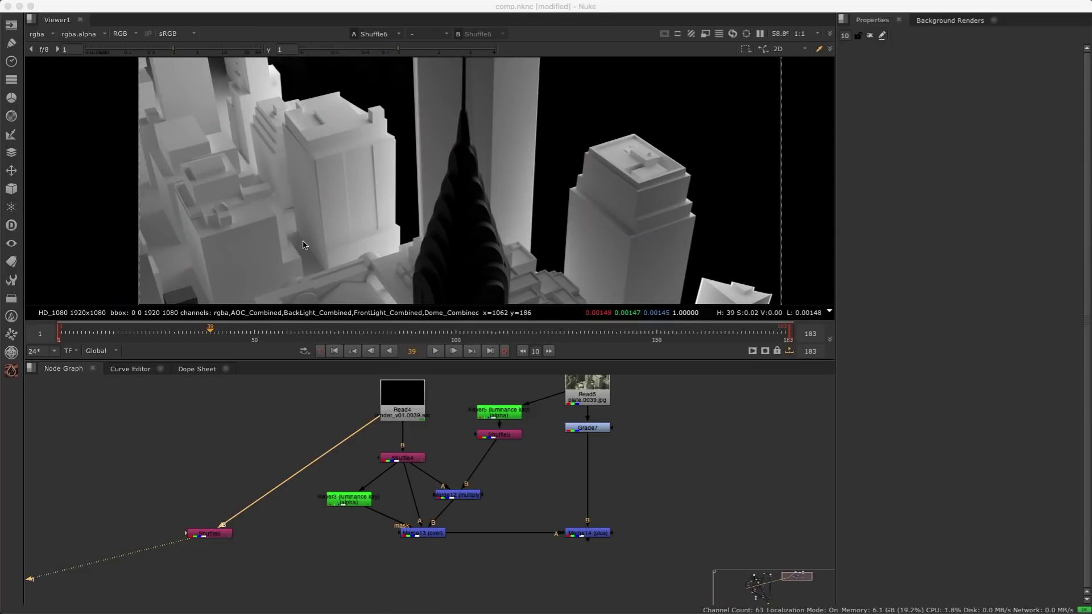
# - Merge the FrontLight Shuffle with the plate's luminance-key Shuffle using the multiply operation and view the result
pyautogui.click(496, 435)
pyautogui.press('1')
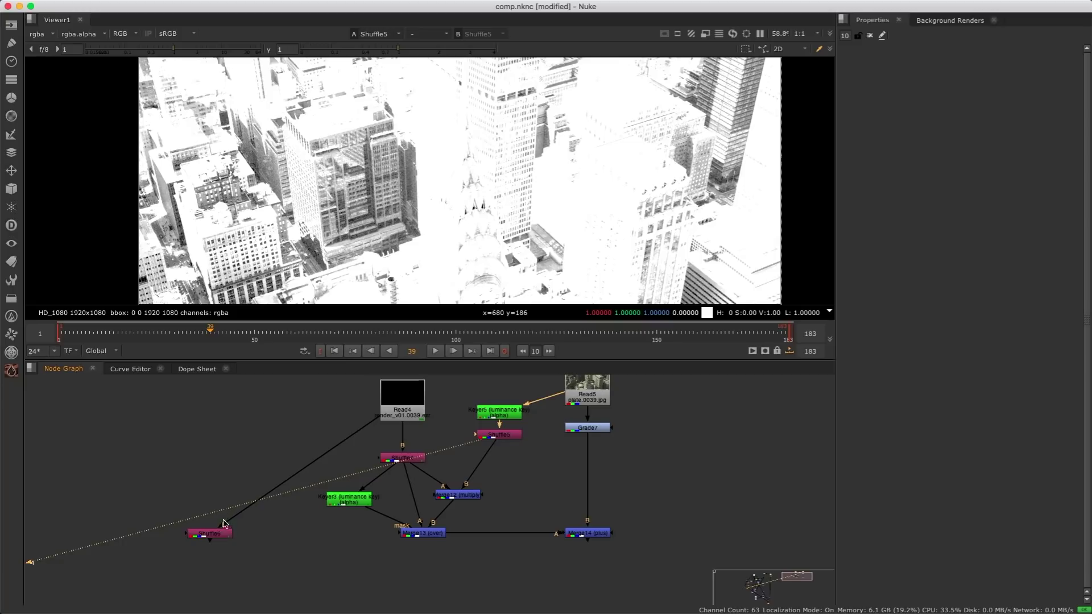
pyautogui.moveTo(221, 537); pyautogui.dragTo(214, 542)
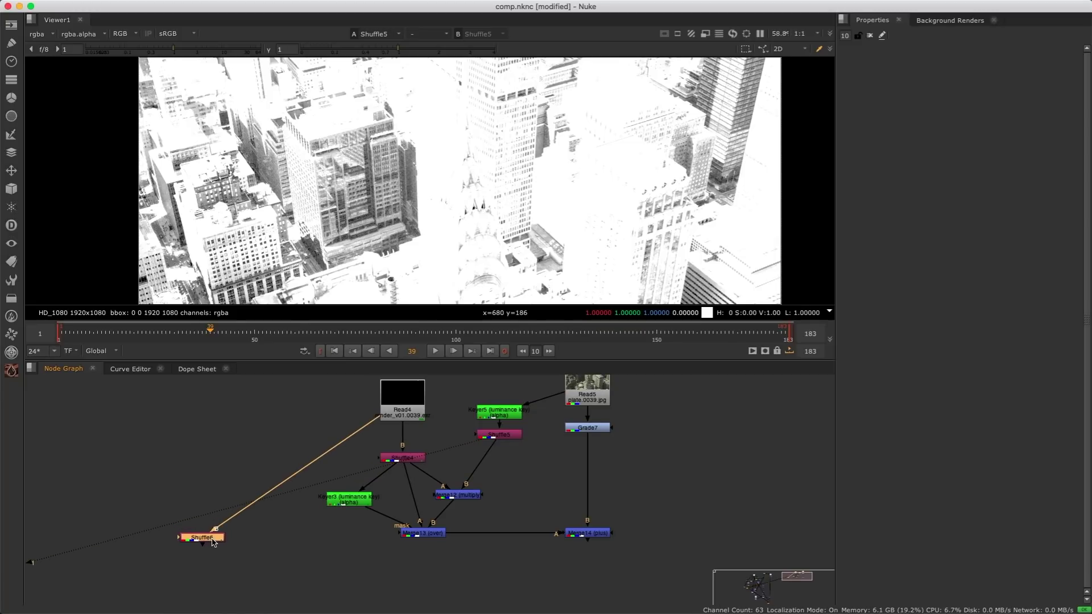
pyautogui.press('m')
pyautogui.moveTo(273, 524); pyautogui.dragTo(496, 436)
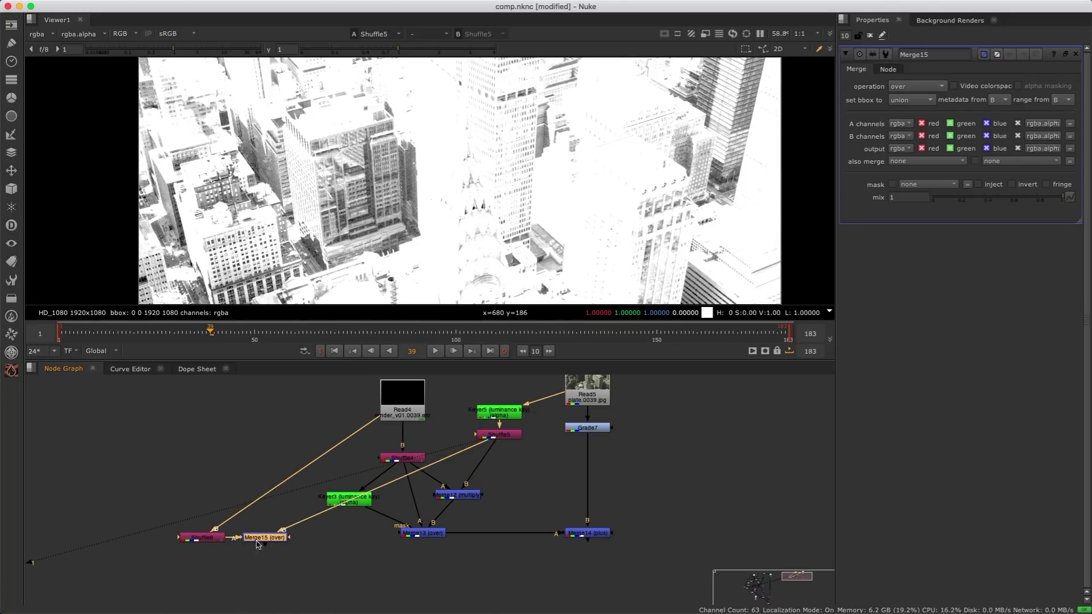
pyautogui.click(917, 86)
pyautogui.click(919, 309)
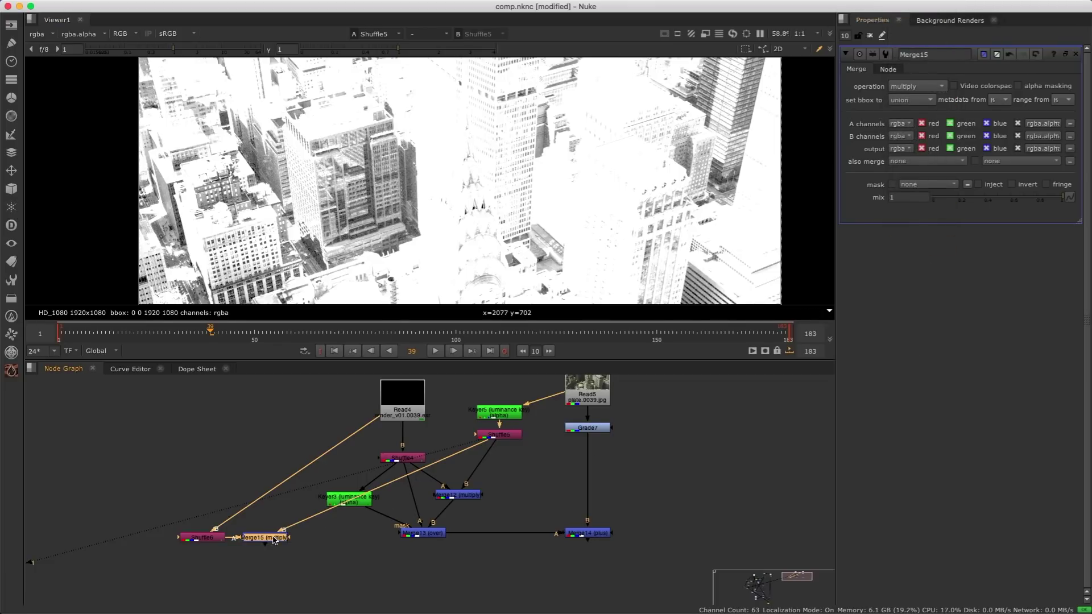
pyautogui.press('1')
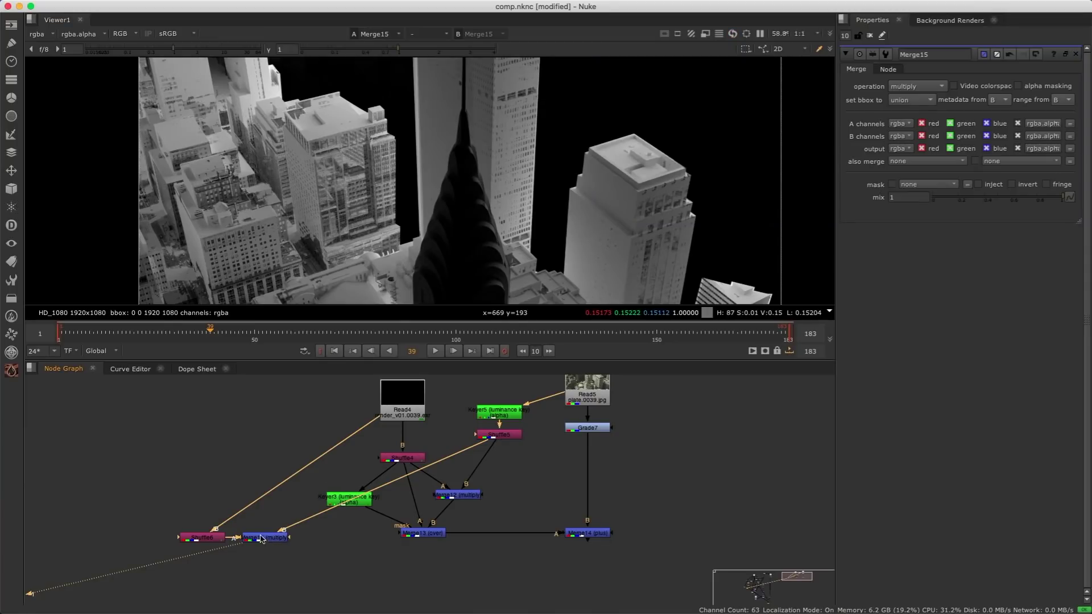
# - Stack the multiply Merge under the FrontLight Shuffle and add a Grade with gain red -1, green 1, blue 3 and gamma 0.28
pyautogui.moveTo(262, 539); pyautogui.dragTo(233, 568)
pyautogui.moveTo(319, 562); pyautogui.dragTo(331, 514, button='middle')
pyautogui.moveTo(243, 515); pyautogui.dragTo(212, 508)
pyautogui.press('g')
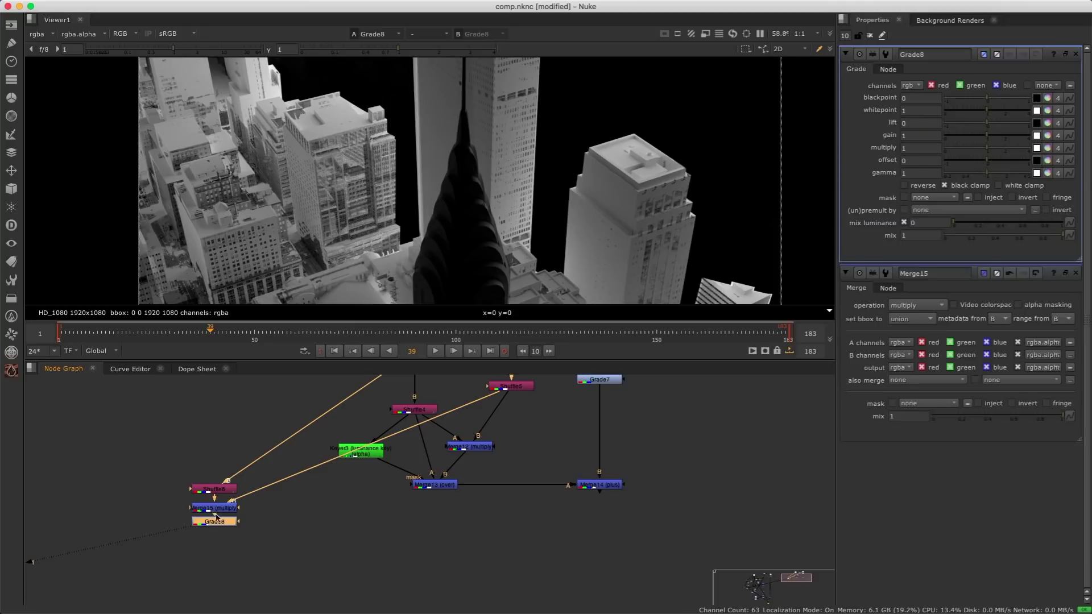
pyautogui.click(1047, 136)
pyautogui.moveTo(1049, 168); pyautogui.dragTo(1049, 138)
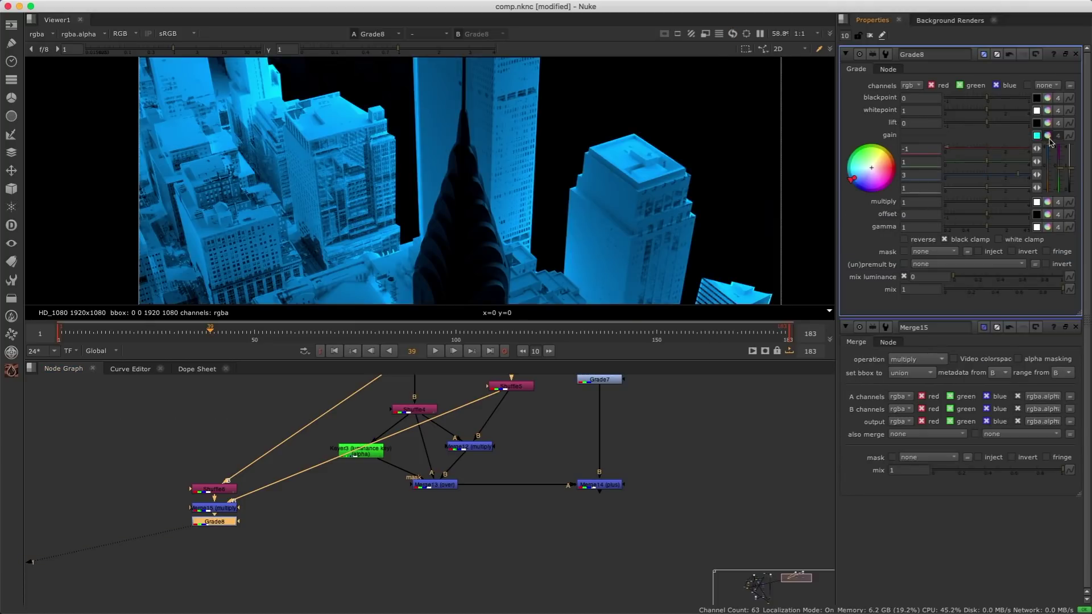
pyautogui.moveTo(990, 231); pyautogui.dragTo(954, 229)
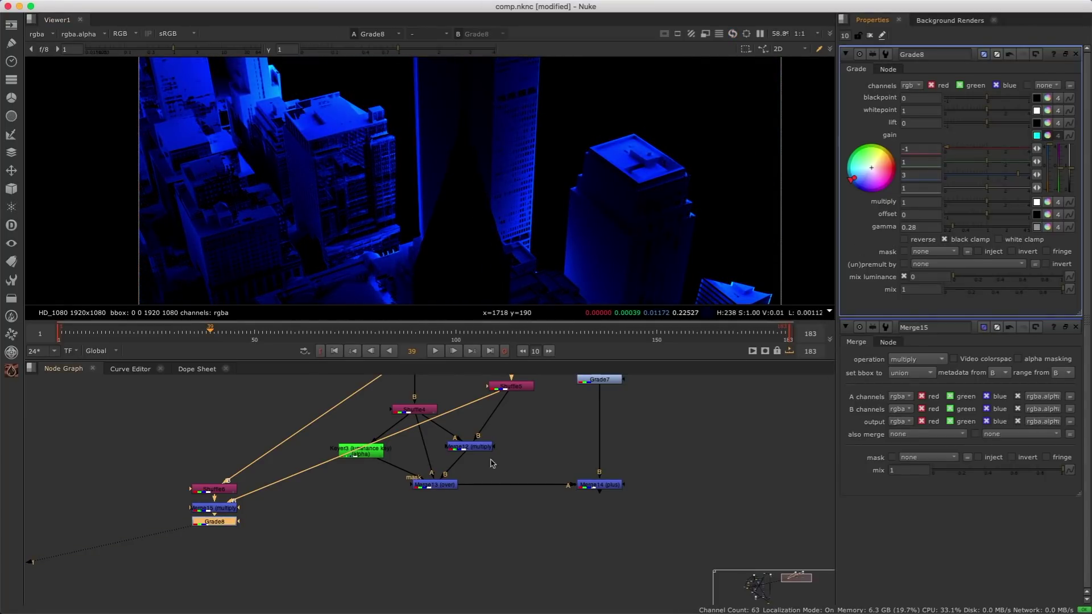
# - Add a Saturation node after the front light Grade and set its saturation to 0.62
pyautogui.press('Tab')
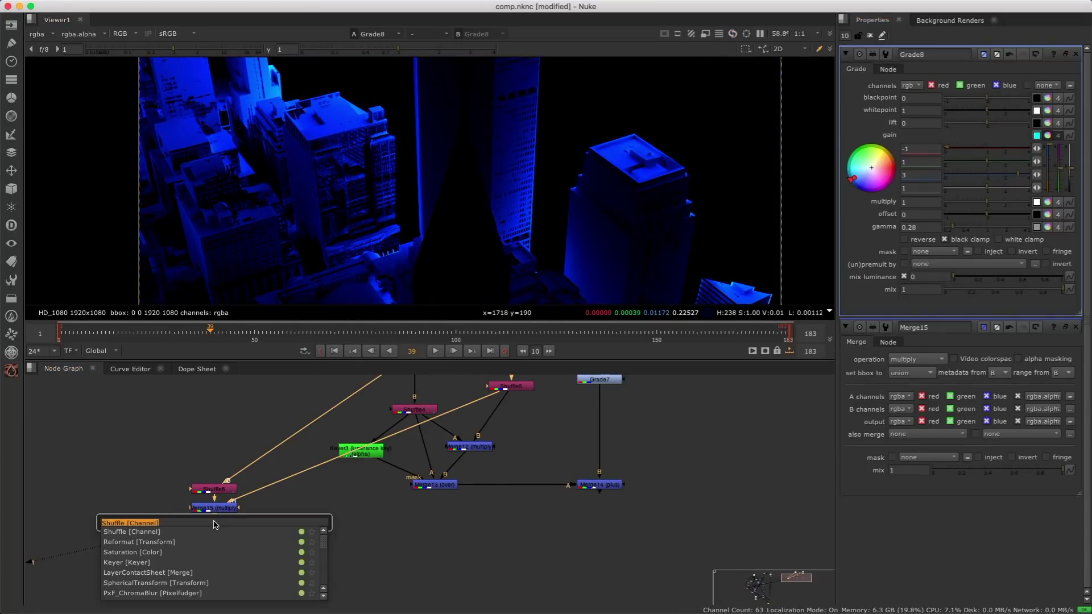
pyautogui.write('satr')
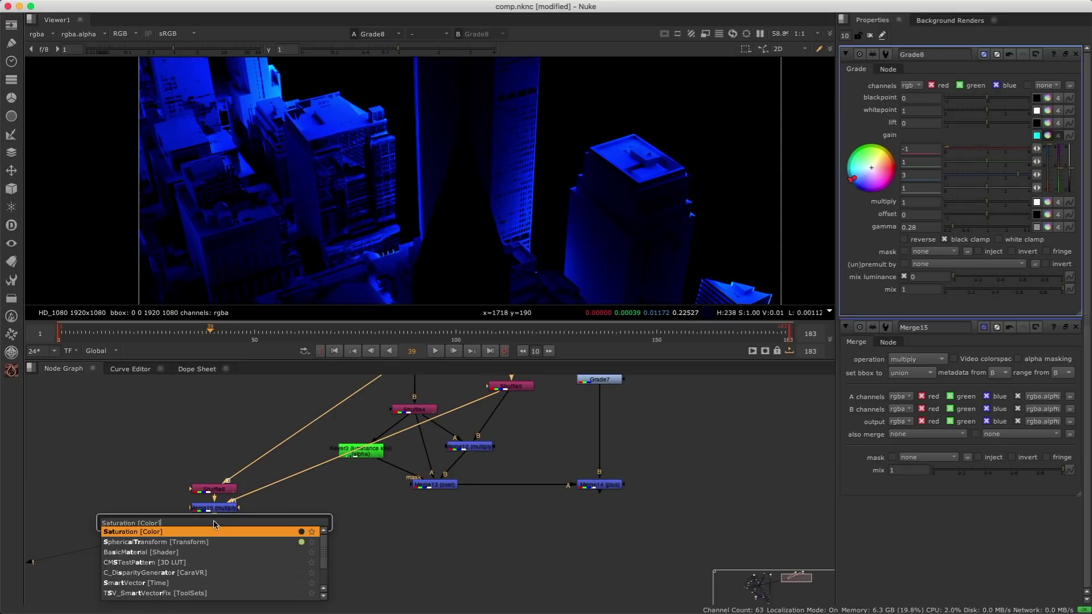
pyautogui.press('Return')
pyautogui.moveTo(997, 94); pyautogui.dragTo(991, 97)
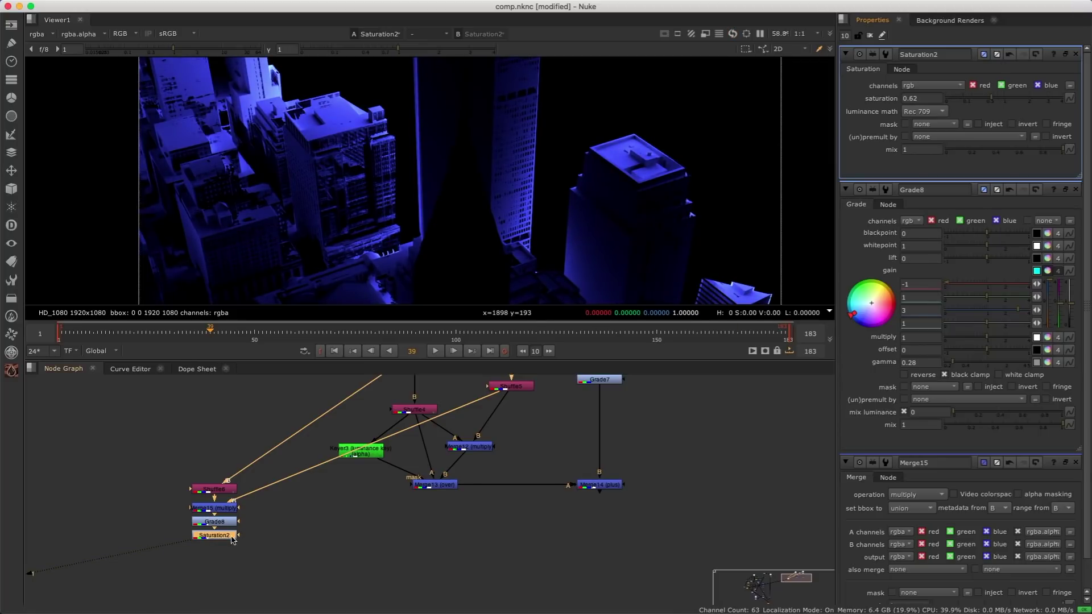
# - Merge the desaturated front light onto the plate comp below the plus Merge, using the screen operation
pyautogui.press('m')
pyautogui.moveTo(284, 534); pyautogui.dragTo(600, 488)
pyautogui.moveTo(605, 530); pyautogui.dragTo(610, 529)
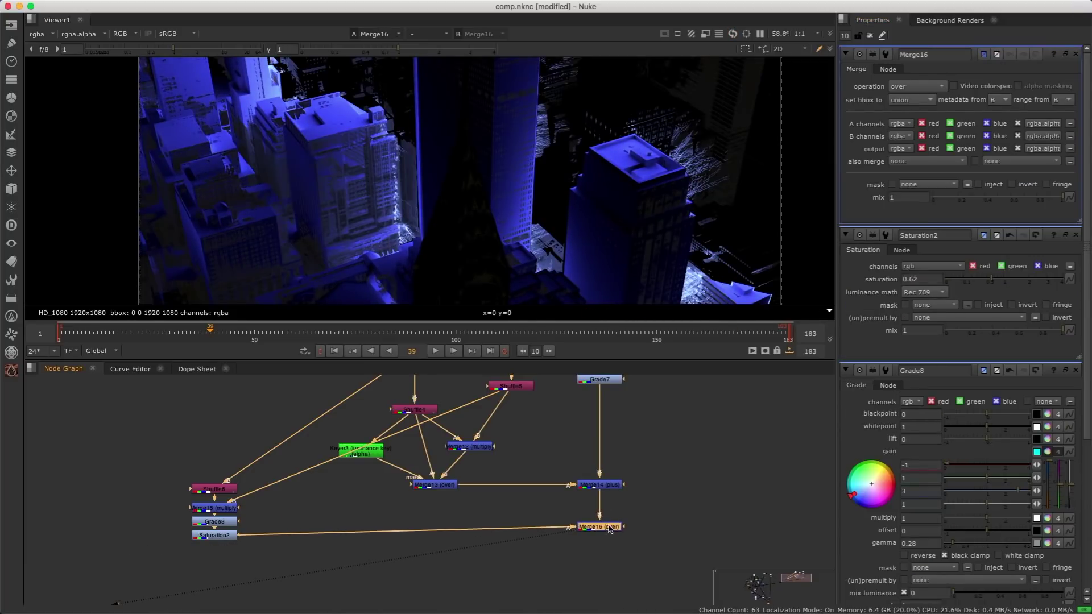
pyautogui.click(917, 86)
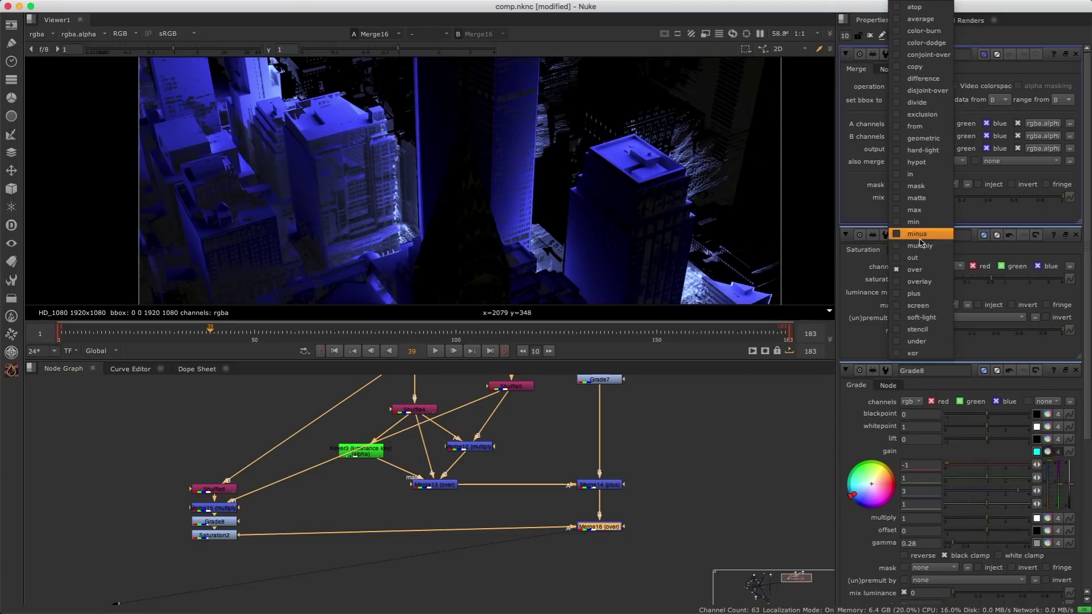
pyautogui.click(913, 306)
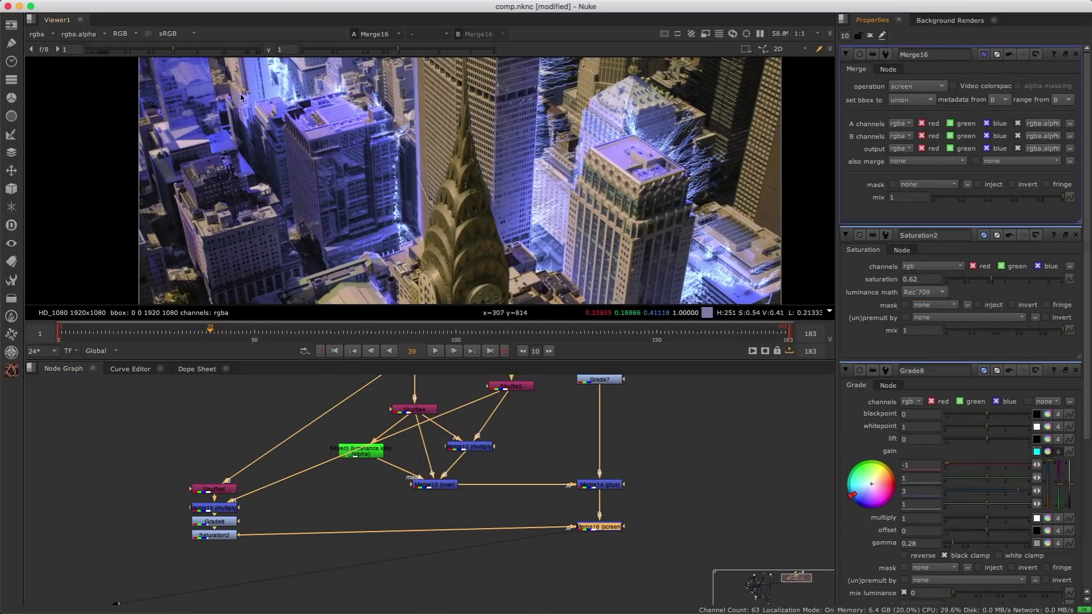
# - Duplicate the front light Shuffle, Merge, Grade and Saturation stack with its screen Merge, and place the copy below the original
pyautogui.scroll(-5, 382, 438)
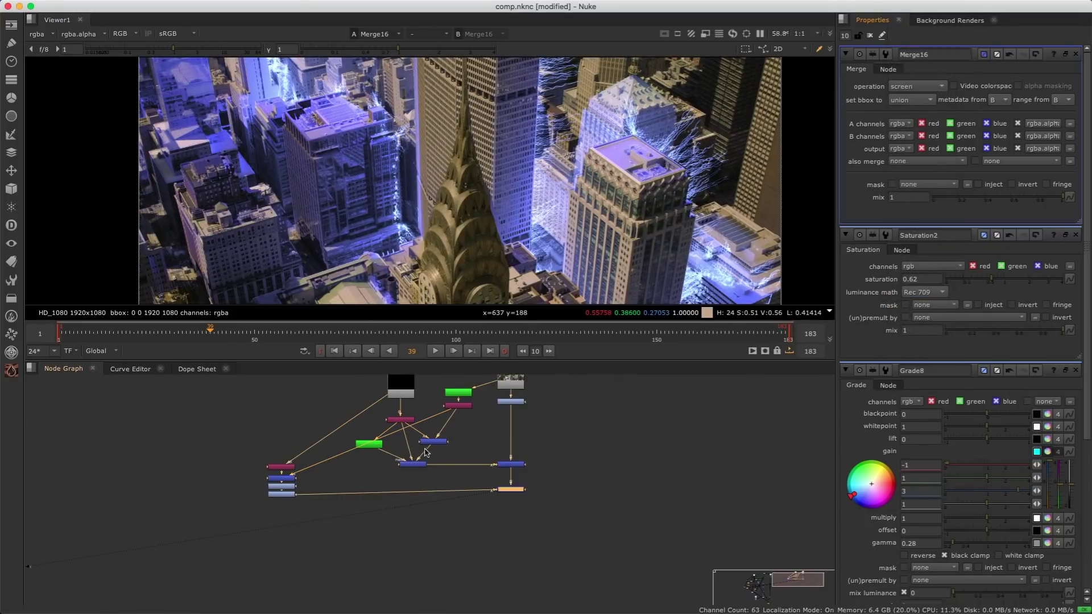
pyautogui.moveTo(284, 443); pyautogui.dragTo(357, 537)
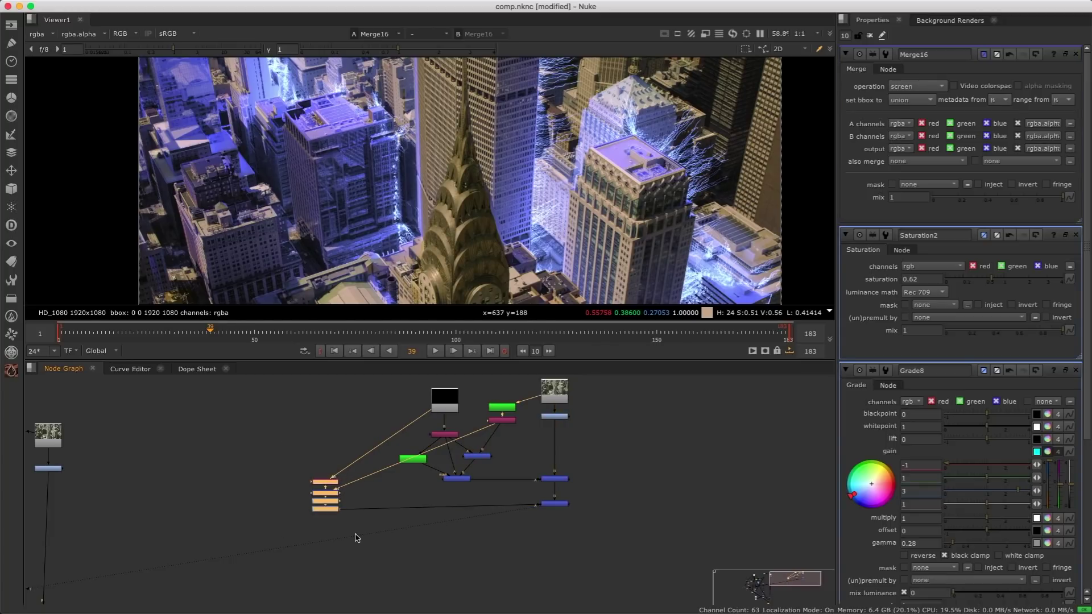
pyautogui.keyDown('shift'); pyautogui.click(548, 506); pyautogui.keyUp('shift')
pyautogui.hotkey('ctrl', 'v')
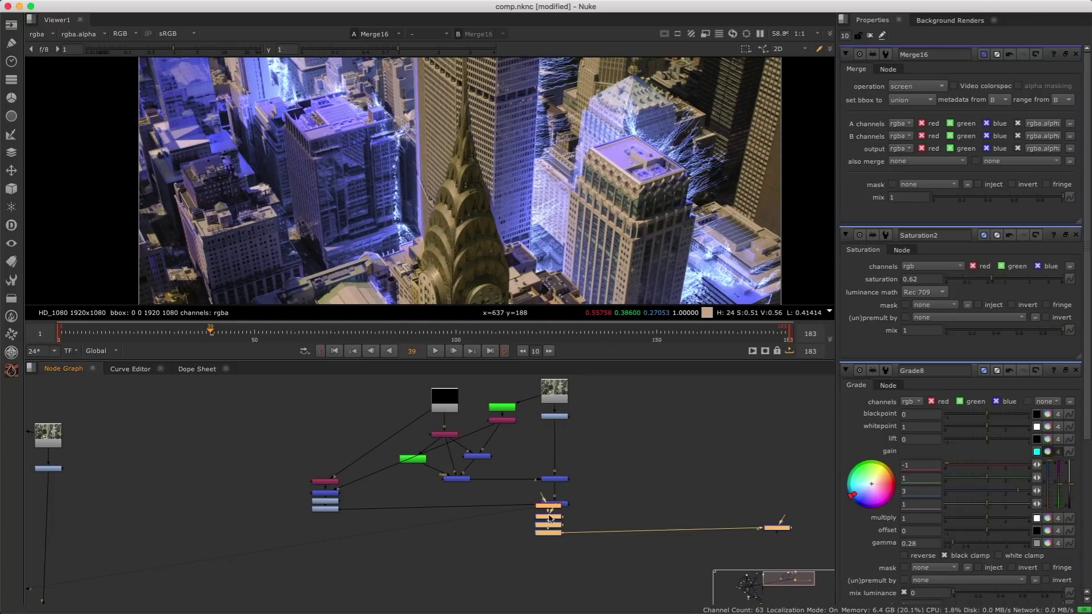
pyautogui.moveTo(544, 536); pyautogui.dragTo(324, 541)
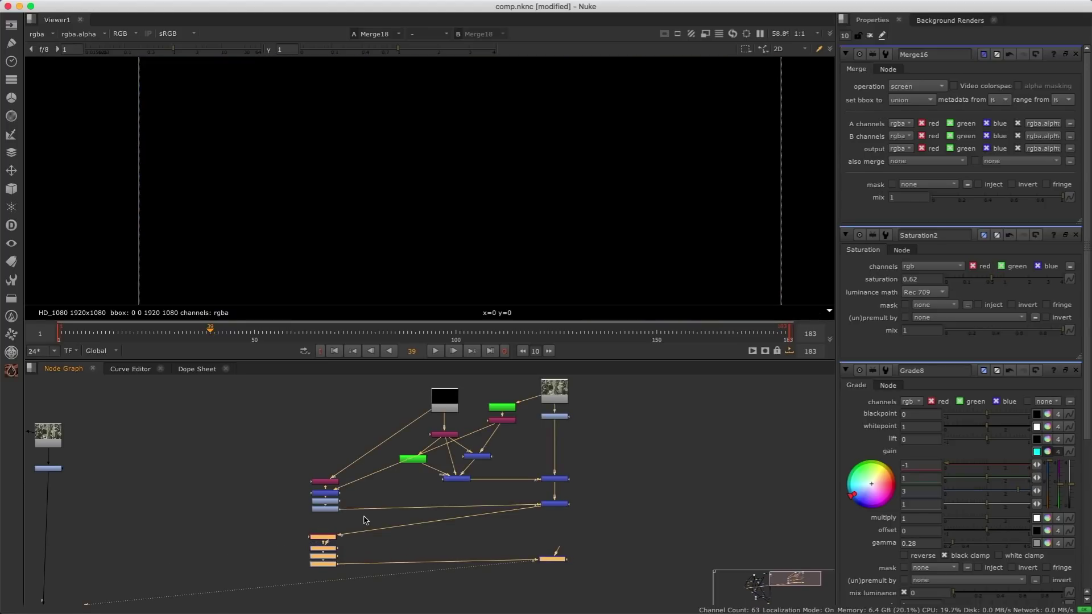
pyautogui.click(366, 520)
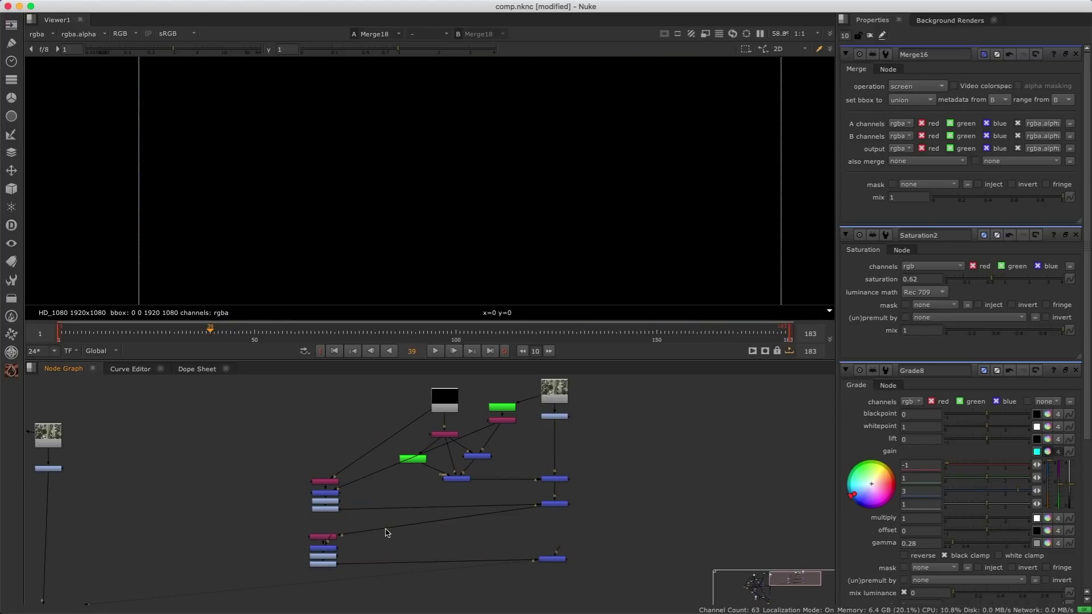
# - Connect the copied Shuffle to the render Read and the copied screen Merge's background input to the first screen Merge
pyautogui.moveTo(530, 507); pyautogui.dragTo(436, 405)
pyautogui.moveTo(561, 522); pyautogui.dragTo(551, 507)
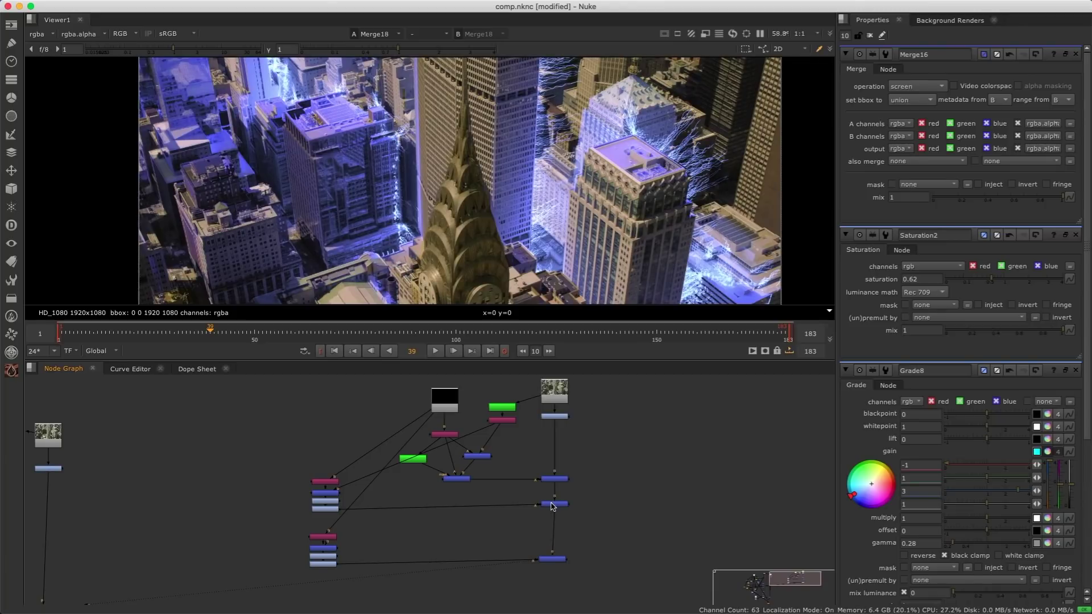
# - Set the copied Shuffle's input layer to BackLight_Combined
pyautogui.doubleClick(330, 540)
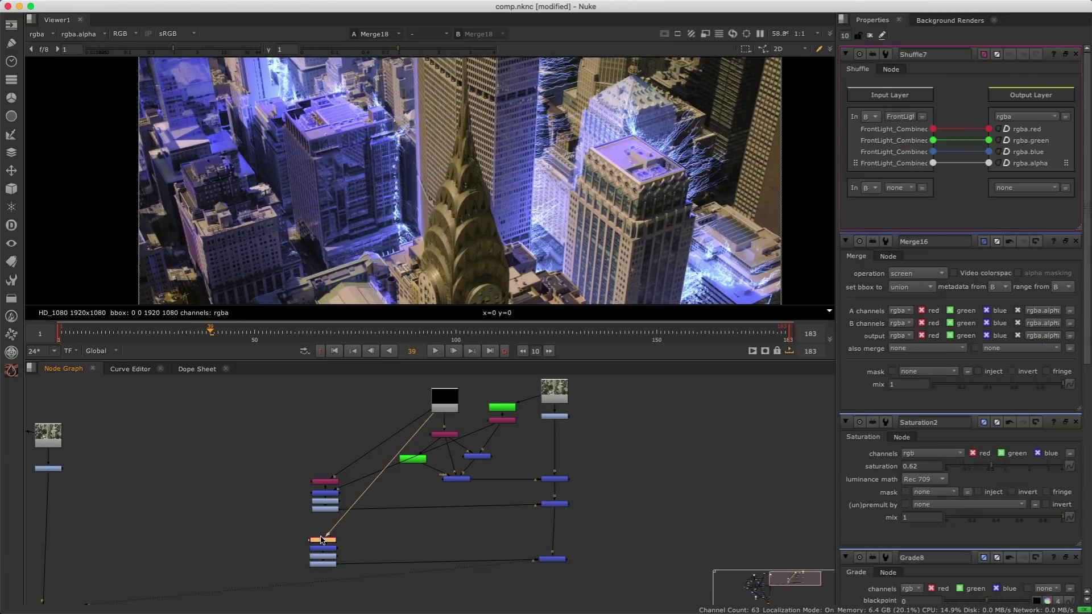
pyautogui.click(901, 117)
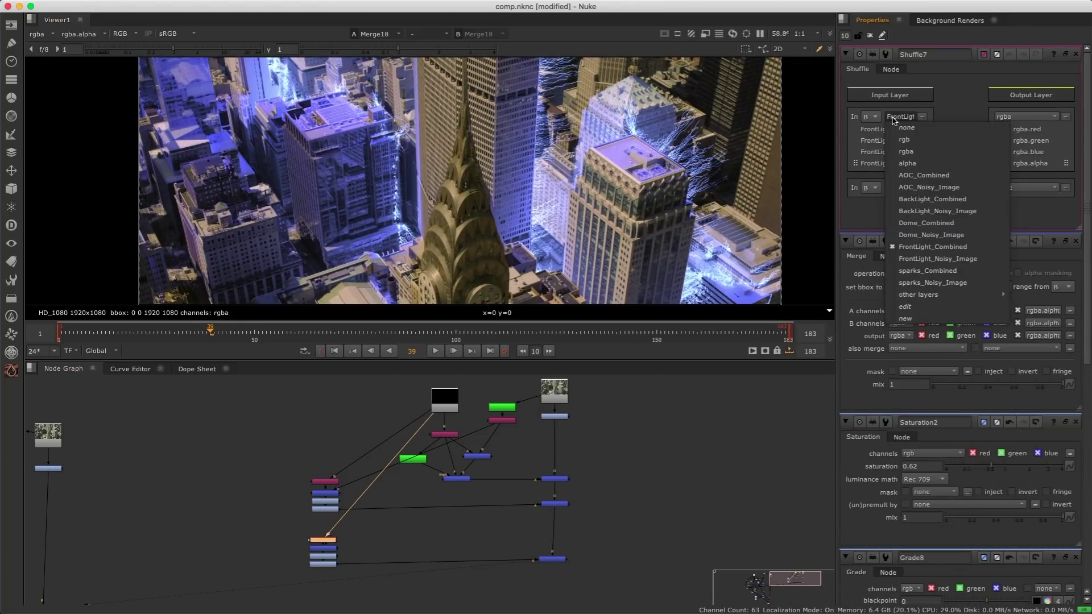
pyautogui.click(924, 199)
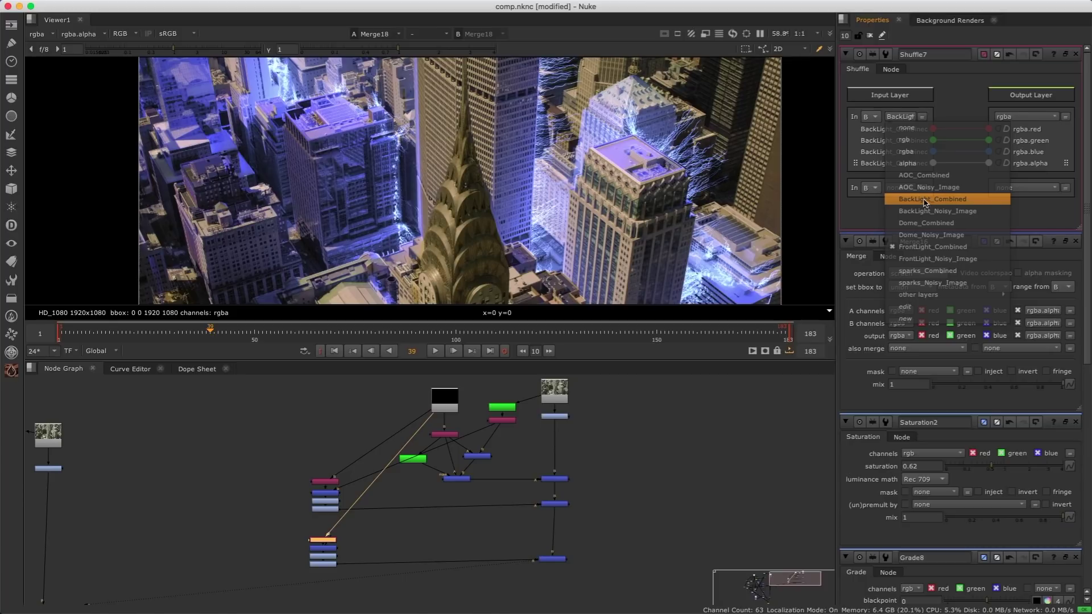
# - Check the copied back light nodes' outputs and connect the copied multiply Merge's background input to the plate's Shuffle
pyautogui.click(324, 564)
pyautogui.press('1')
pyautogui.click(323, 541)
pyautogui.press('1')
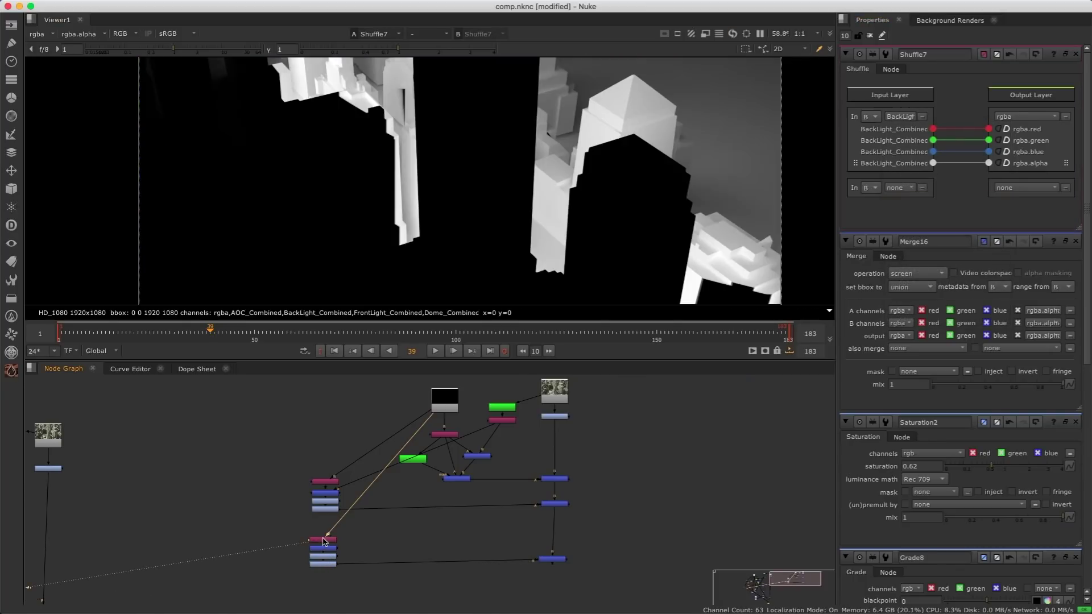
pyautogui.click(324, 550)
pyautogui.press('1')
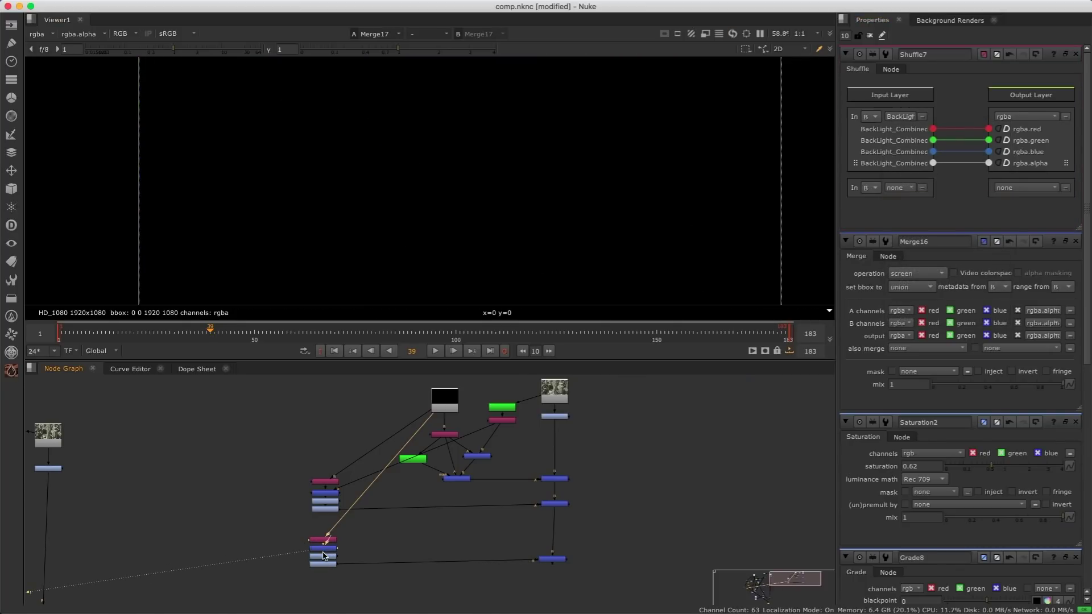
pyautogui.scroll(5, 324, 553)
pyautogui.moveTo(331, 539); pyautogui.dragTo(738, 490)
pyautogui.scroll(-3, 594, 495)
pyautogui.moveTo(556, 501); pyautogui.dragTo(479, 384, button='middle')
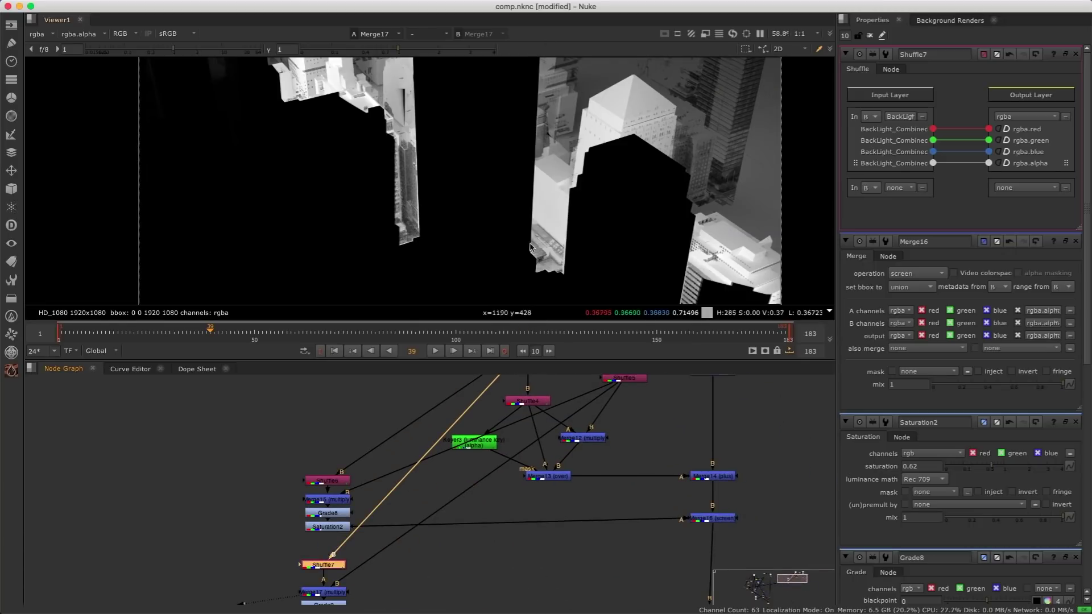
pyautogui.moveTo(446, 417); pyautogui.dragTo(421, 370, button='middle')
pyautogui.moveTo(293, 549); pyautogui.dragTo(294, 545)
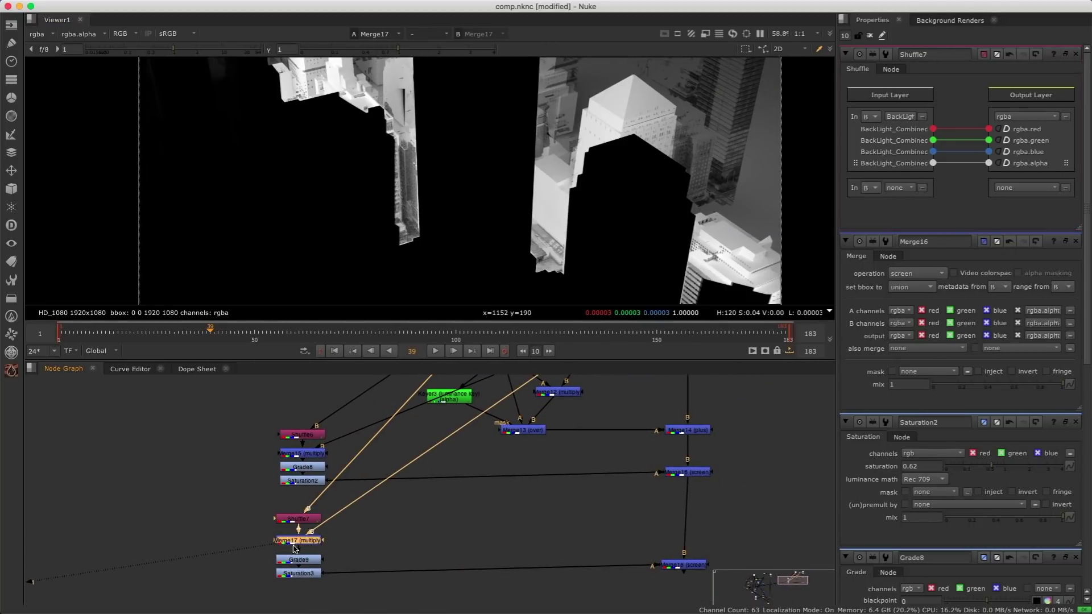
# - Compare the back light with its Grade disabled and enabled, and set that Grade's gamma to 0.82
pyautogui.click(304, 574)
pyautogui.press('1')
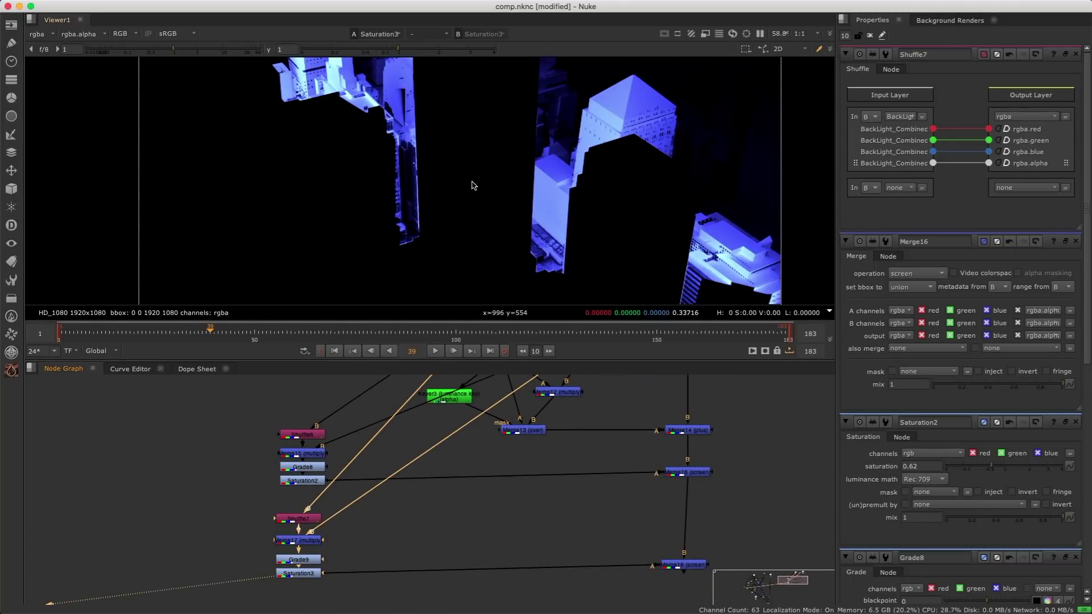
pyautogui.scroll(-1, 470, 183)
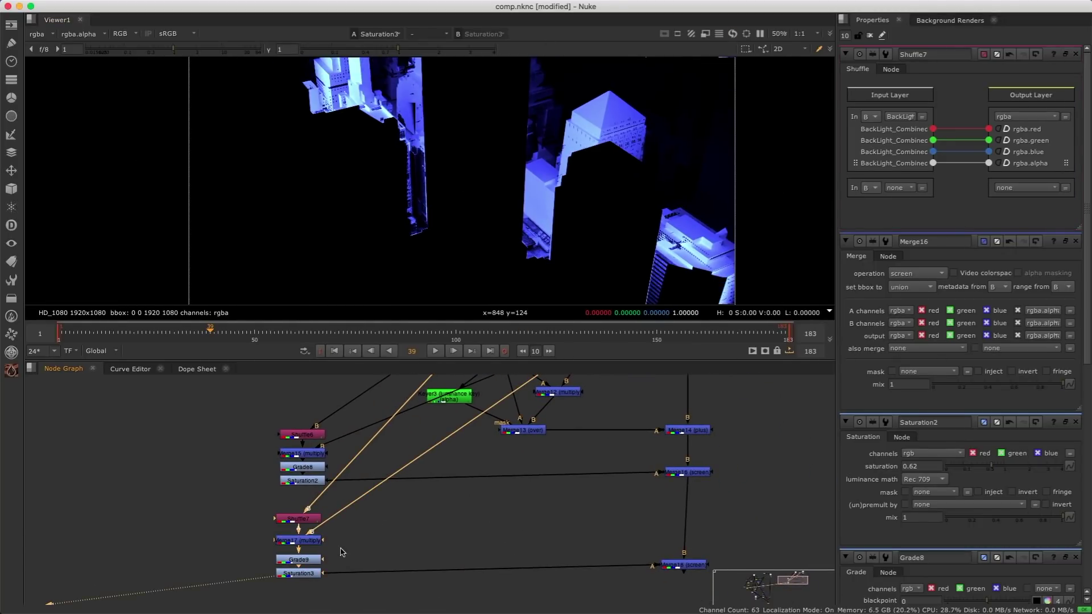
pyautogui.click(300, 564)
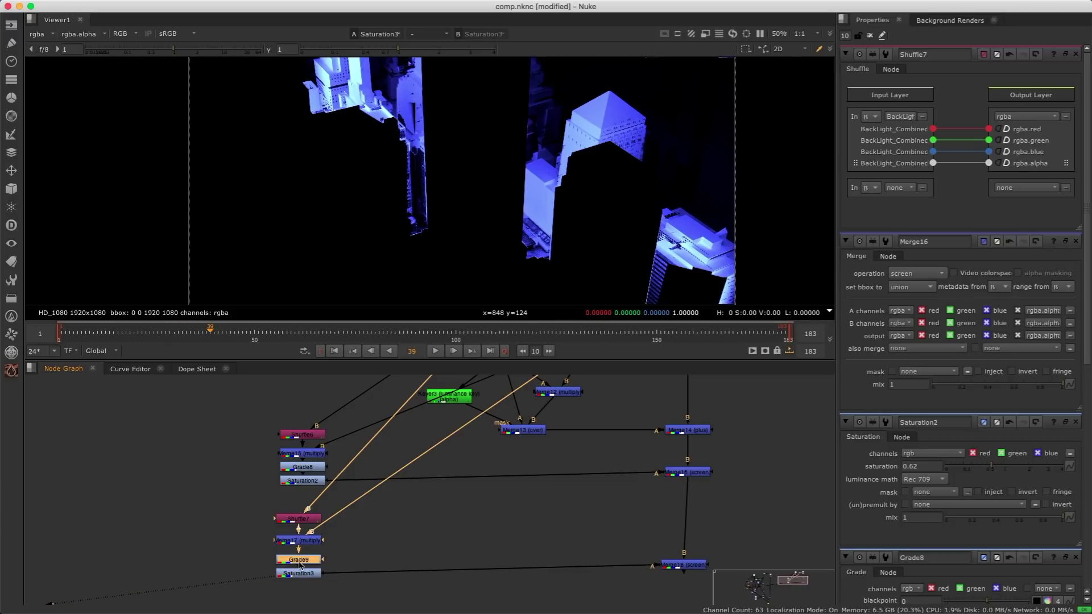
pyautogui.press('d')
pyautogui.press('d')
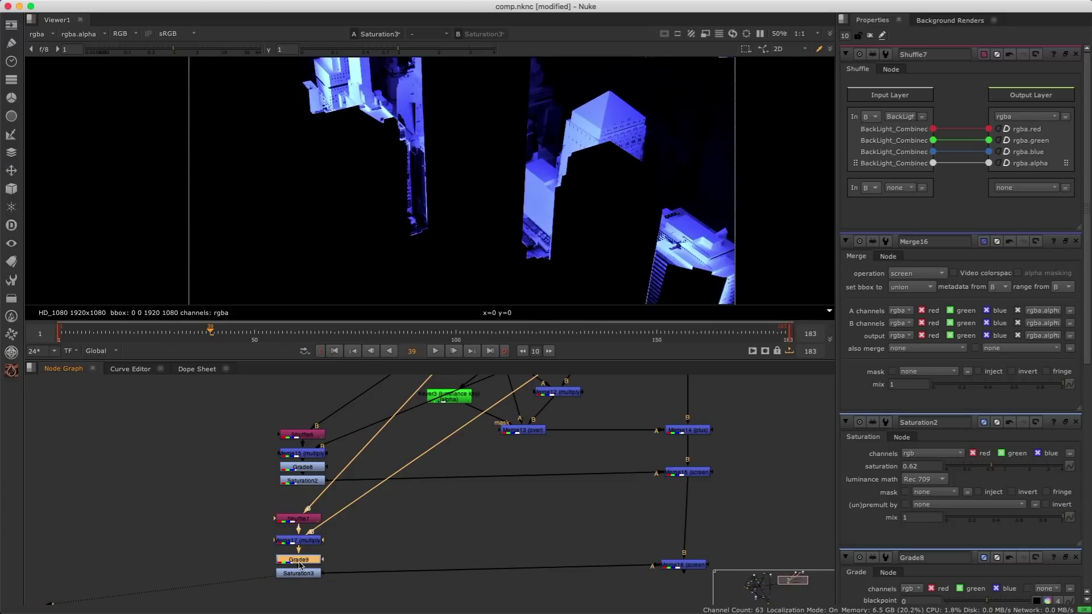
pyautogui.doubleClick(300, 564)
pyautogui.moveTo(967, 228)
pyautogui.mouseDown()
pyautogui.moveTo(1000, 228)
pyautogui.moveTo(985, 229)
pyautogui.mouseUp()
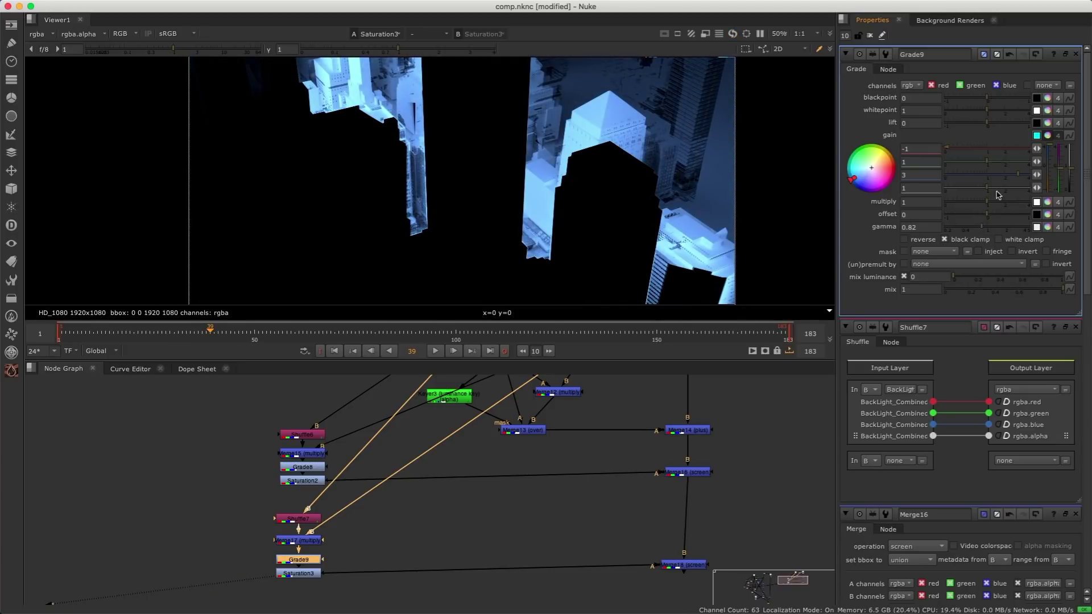
# - Set the back light Saturation node to 3.3 and view the result through the back light's screen Merge
pyautogui.doubleClick(299, 573)
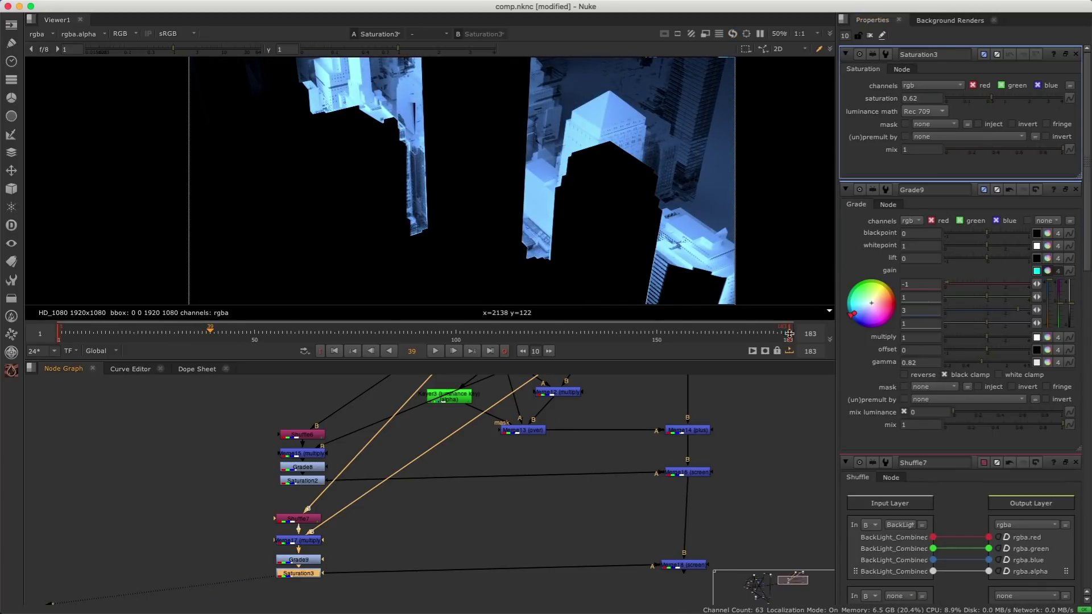
pyautogui.moveTo(1012, 97); pyautogui.dragTo(1054, 99)
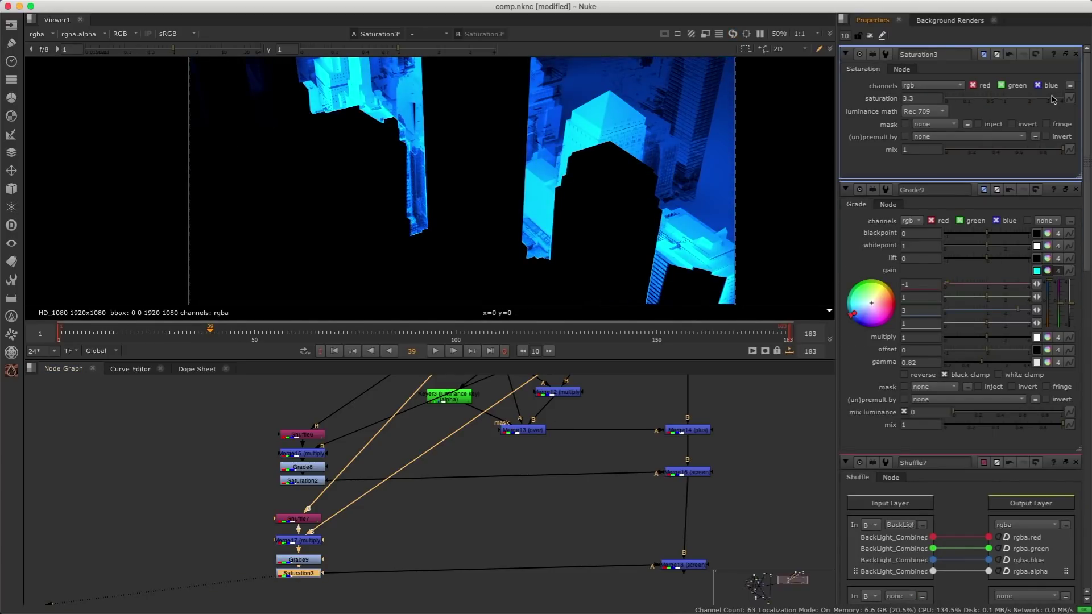
pyautogui.click(683, 565)
pyautogui.press('1')
pyautogui.scroll(-4, 542, 143)
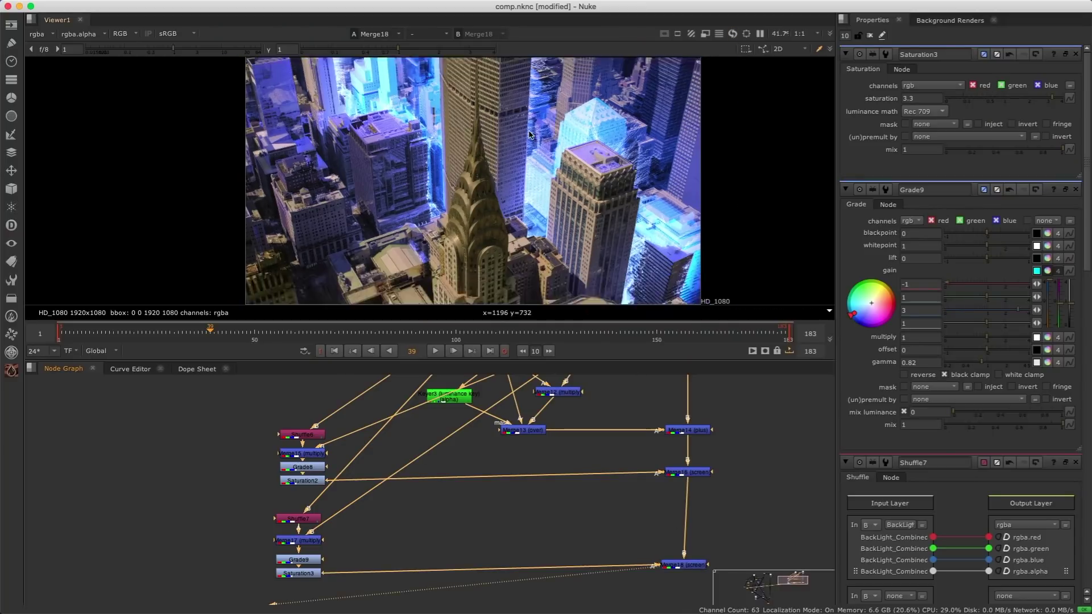
pyautogui.moveTo(543, 147); pyautogui.dragTo(530, 190, button='middle')
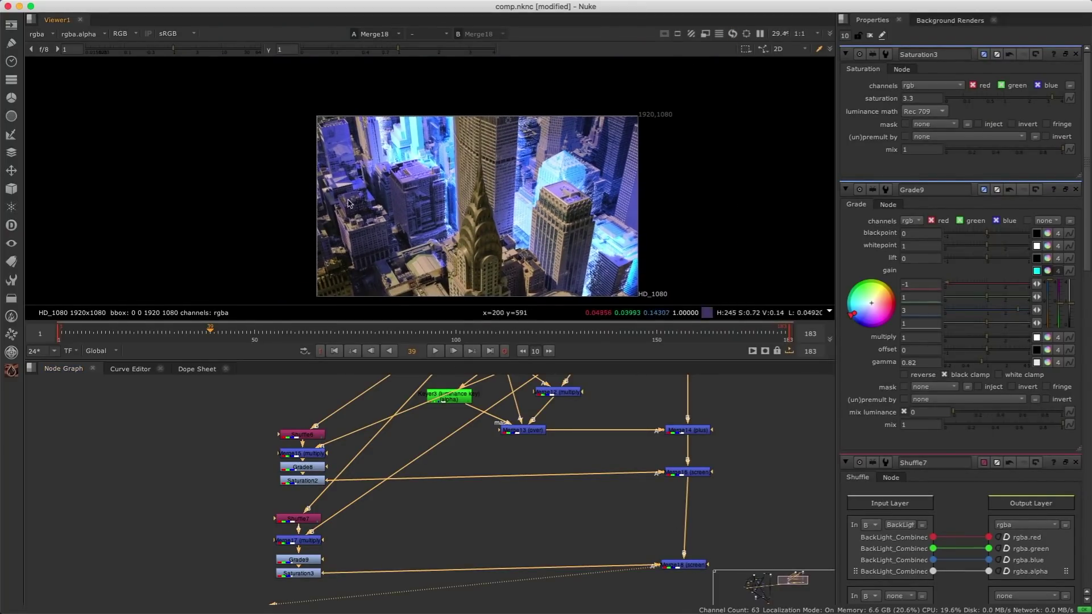
# - Add two Shuffle nodes below the back light stack and connect both of them to the render Read
pyautogui.click(306, 467)
pyautogui.press('Tab')
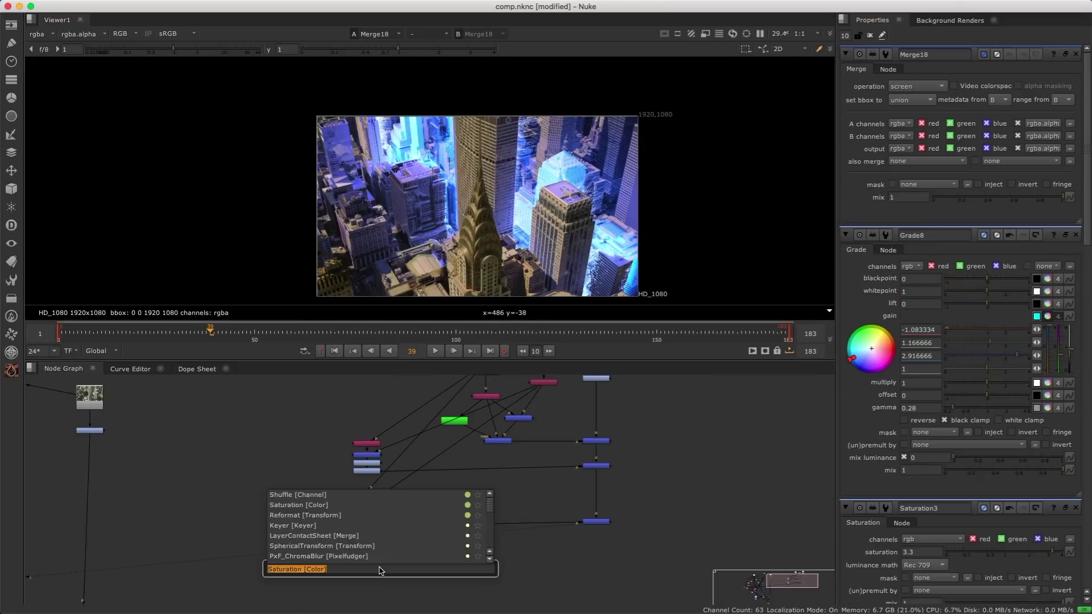
pyautogui.write('shuf')
pyautogui.press('Return')
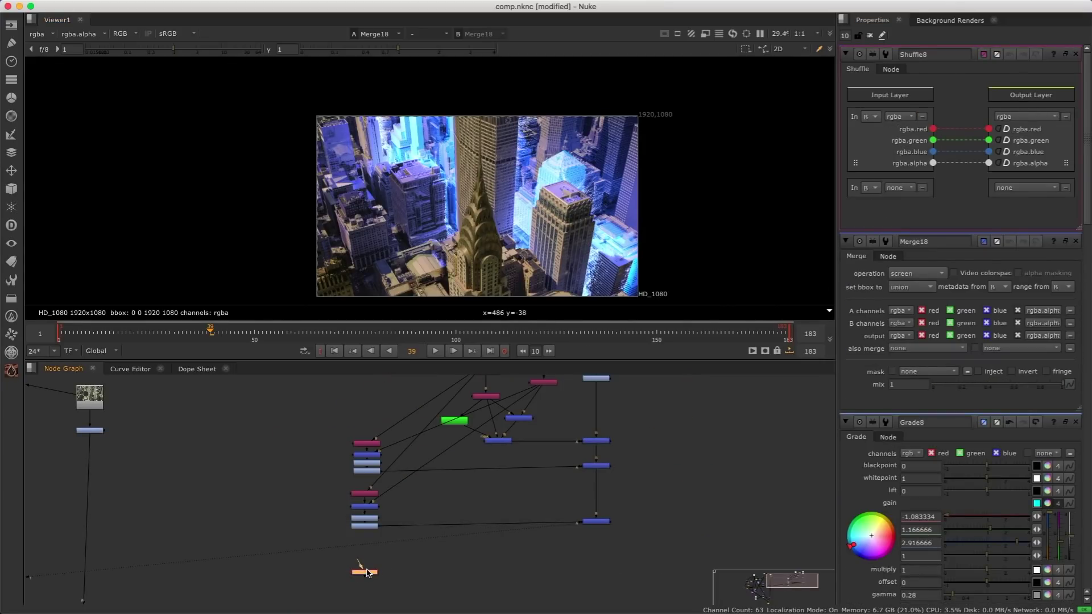
pyautogui.moveTo(363, 564); pyautogui.dragTo(487, 452)
pyautogui.moveTo(403, 603); pyautogui.dragTo(411, 517, button='middle')
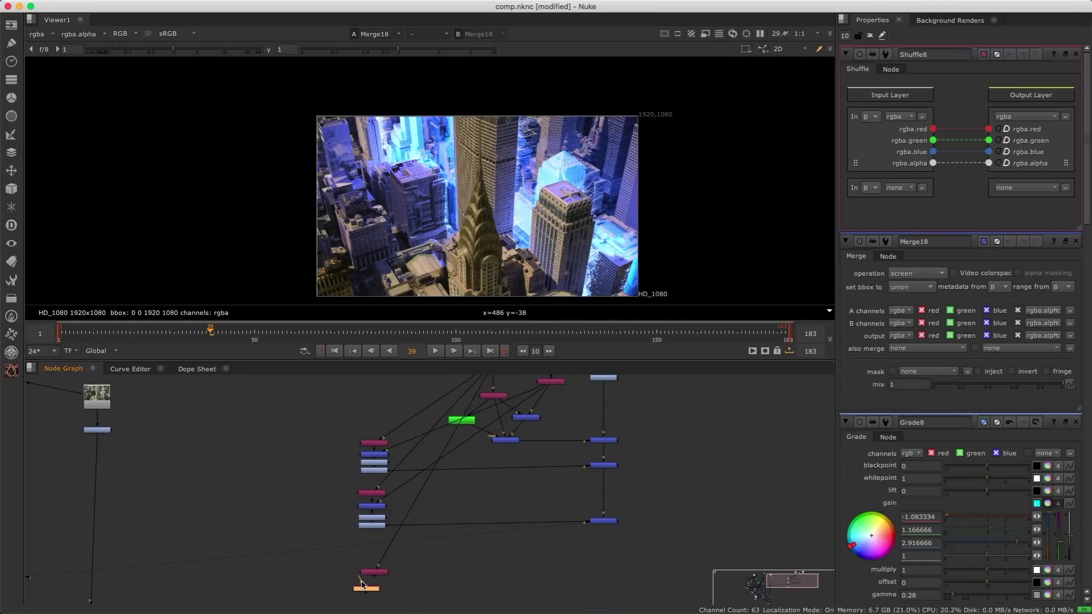
pyautogui.moveTo(362, 585); pyautogui.dragTo(488, 410)
pyautogui.moveTo(478, 519); pyautogui.dragTo(467, 414, button='middle')
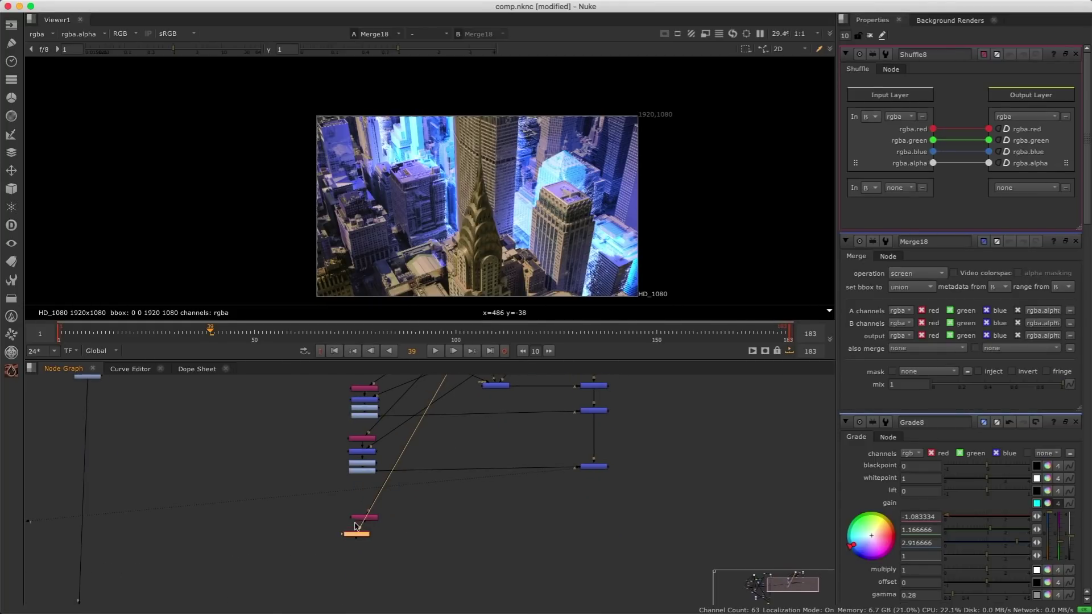
# - Set the upper new Shuffle's input layer to Dome_Combined and view its output
pyautogui.doubleClick(360, 518)
pyautogui.click(899, 116)
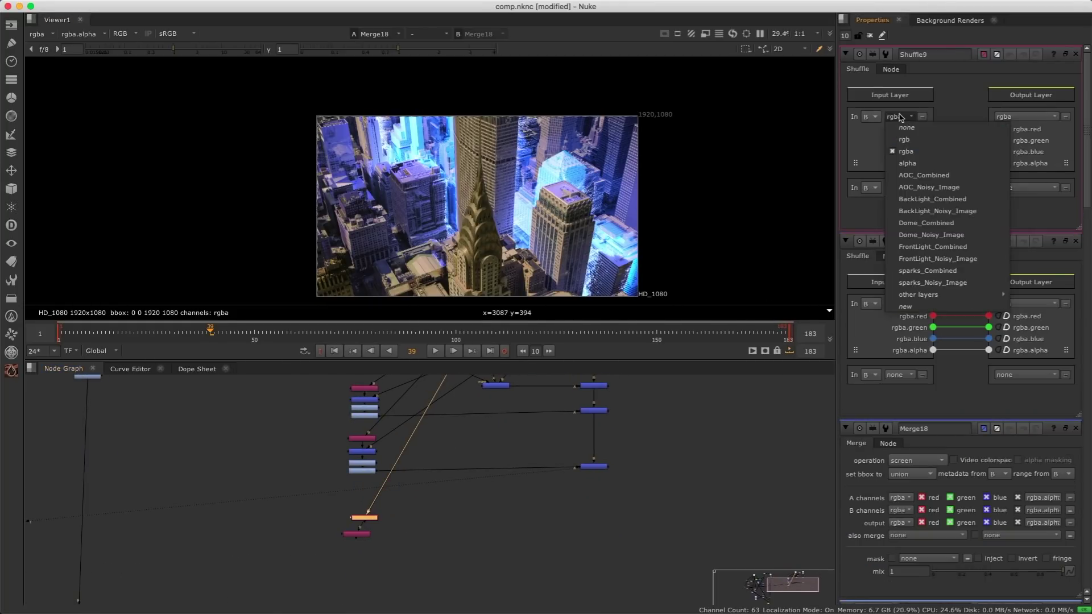
pyautogui.click(934, 223)
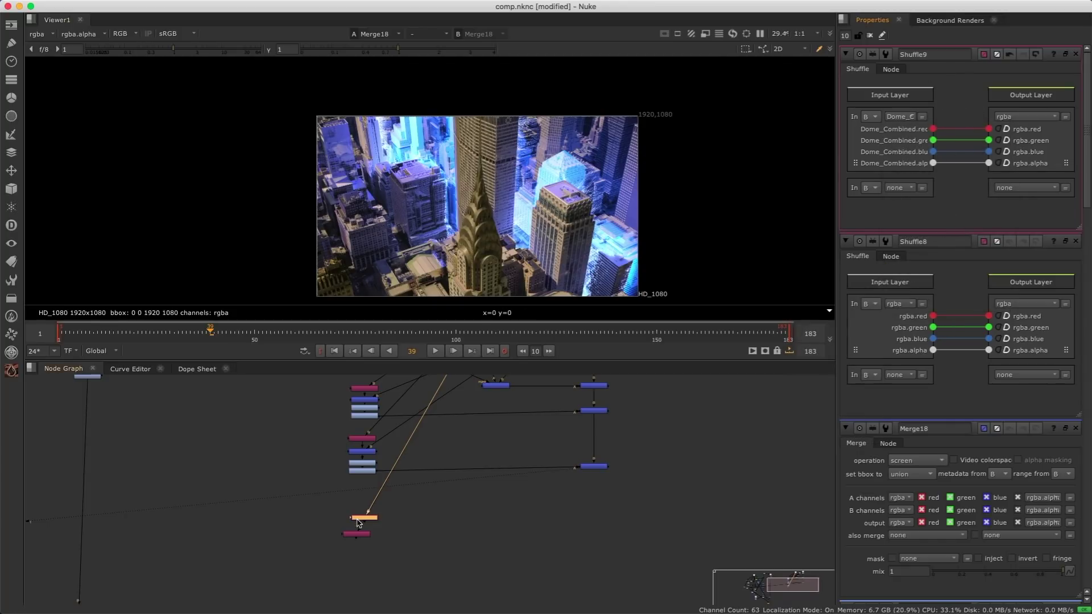
pyautogui.moveTo(360, 524); pyautogui.dragTo(349, 514)
pyautogui.press('1')
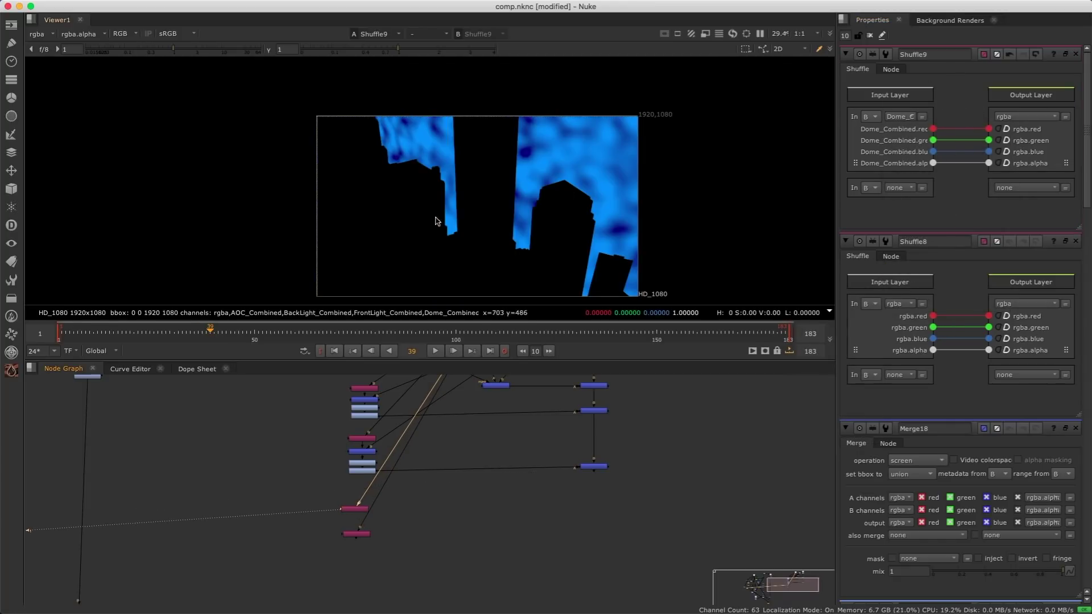
pyautogui.scroll(2, 389, 531)
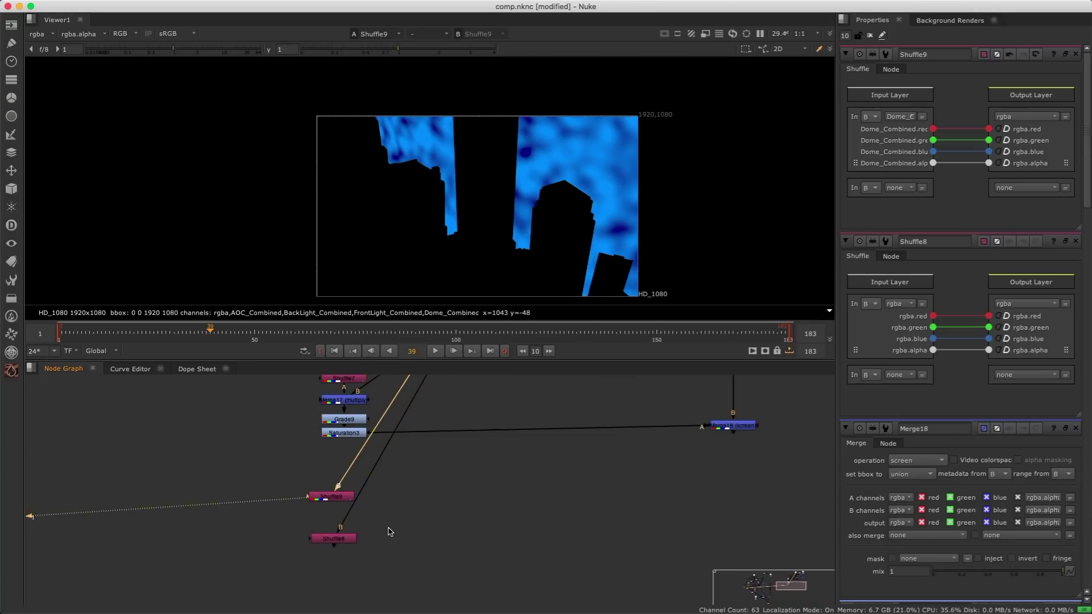
# - Set the lower new Shuffle's input layer to AOC_Combined and view its output
pyautogui.doubleClick(336, 539)
pyautogui.click(897, 117)
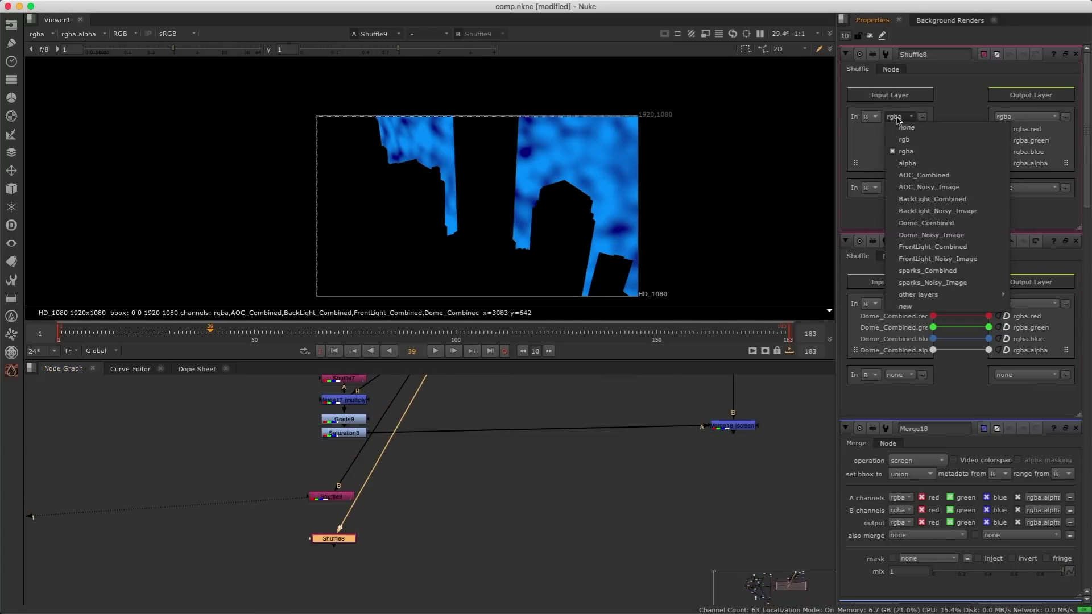
pyautogui.click(910, 173)
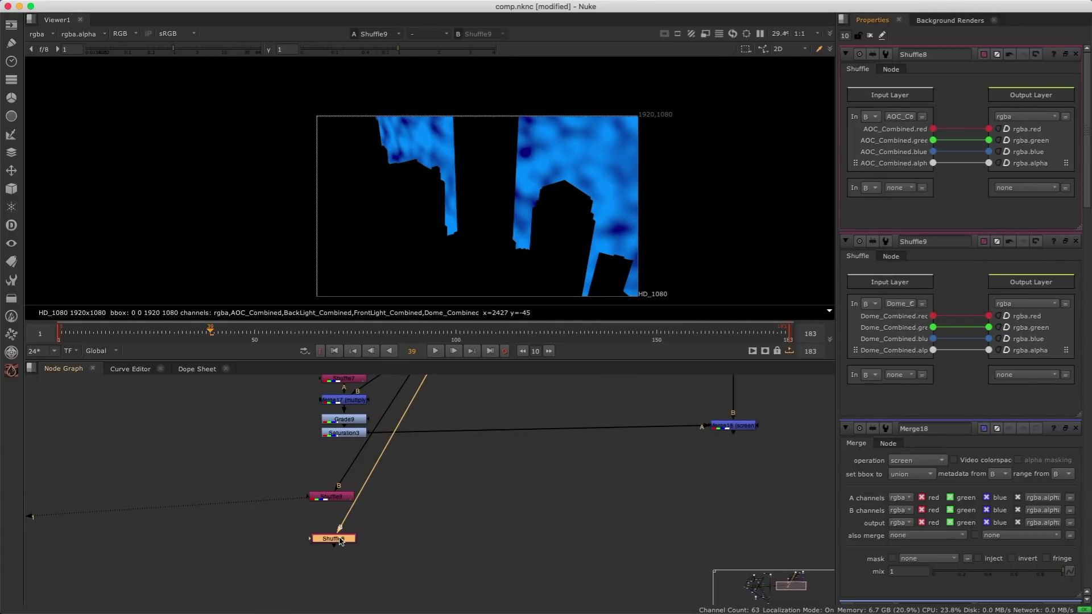
pyautogui.press('1')
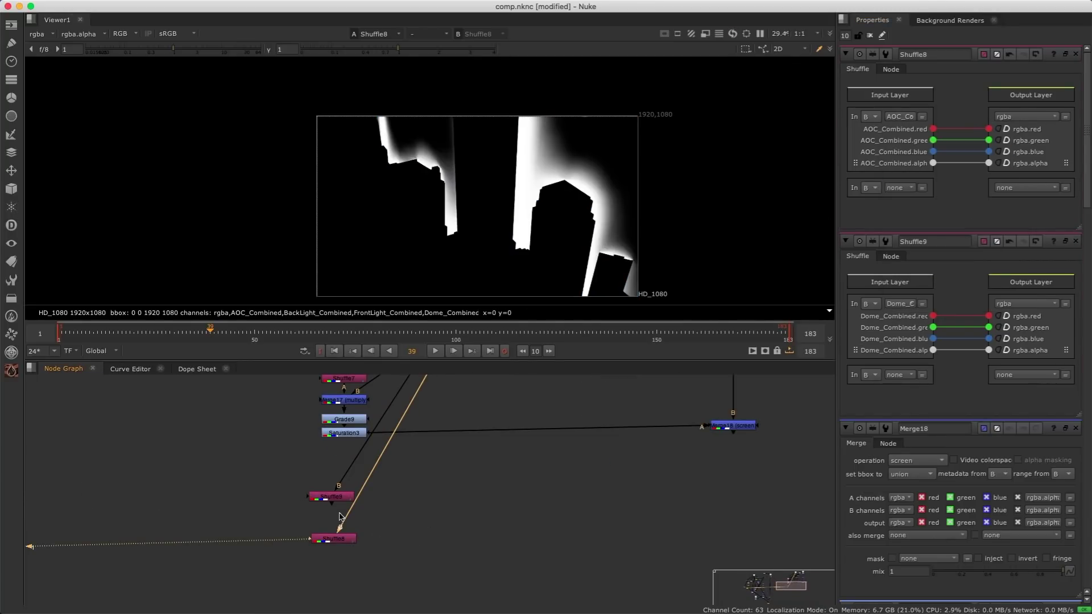
# - Place the dome and AOC Shuffles side by side and add a Grade under the dome Shuffle, masked by the AOC Shuffle
pyautogui.moveTo(338, 498); pyautogui.dragTo(425, 511)
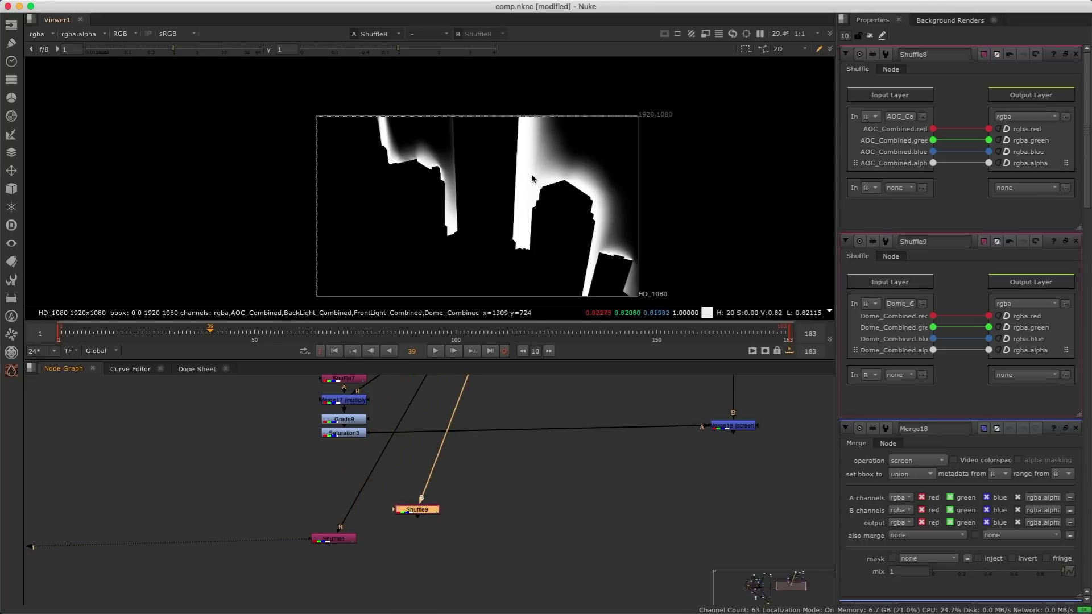
pyautogui.moveTo(352, 541); pyautogui.dragTo(337, 520)
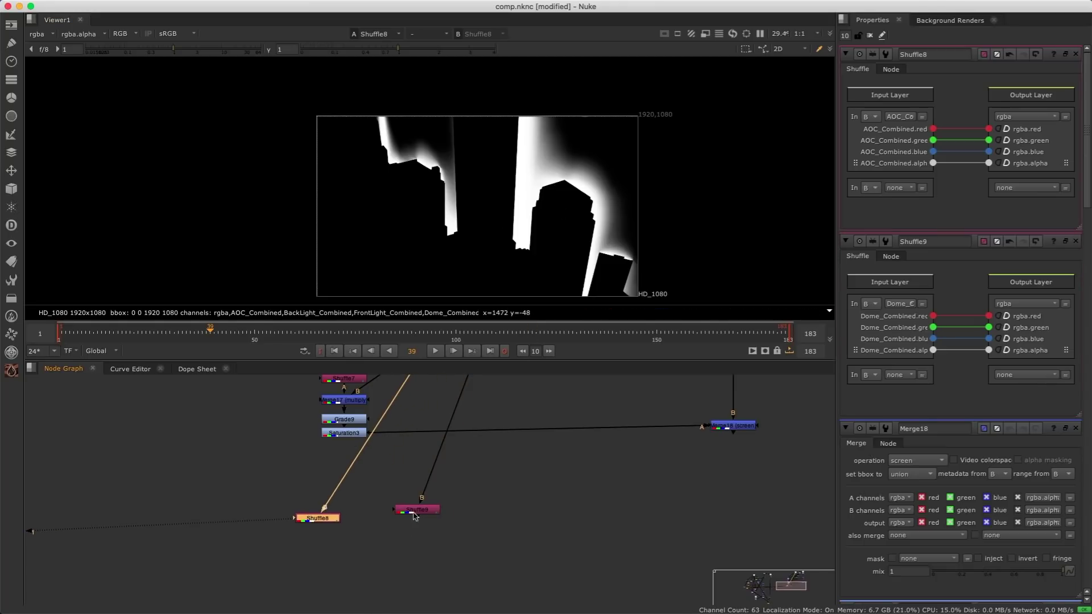
pyautogui.click(420, 510)
pyautogui.press('g')
pyautogui.moveTo(419, 524); pyautogui.dragTo(318, 519)
pyautogui.click(421, 538)
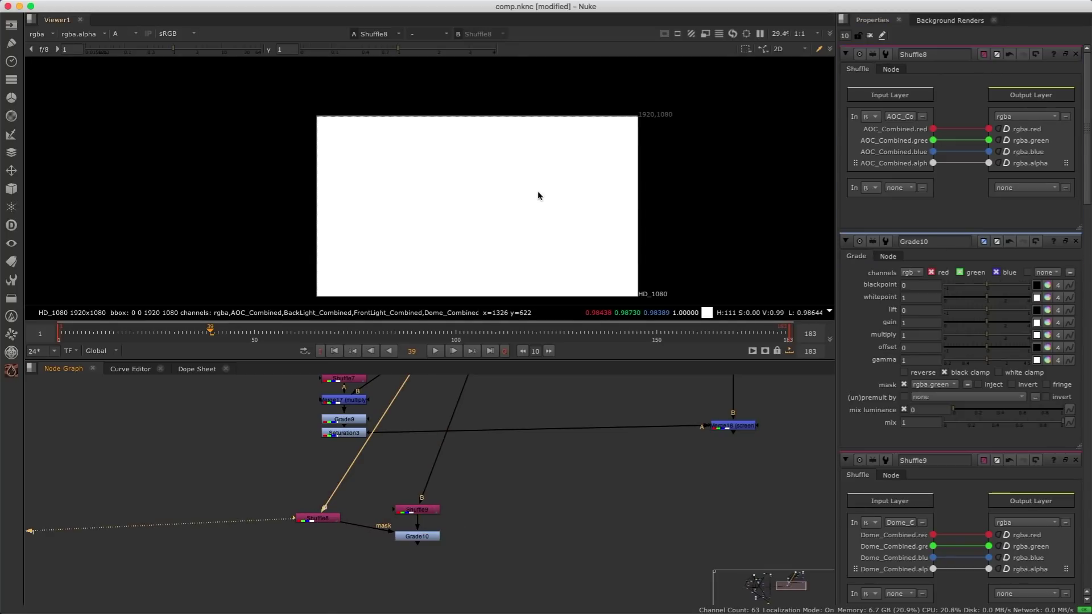
# - Route the AOC Shuffle's AOC_Combined blue channel into rgba.alpha and view the dome Grade
pyautogui.press('a')
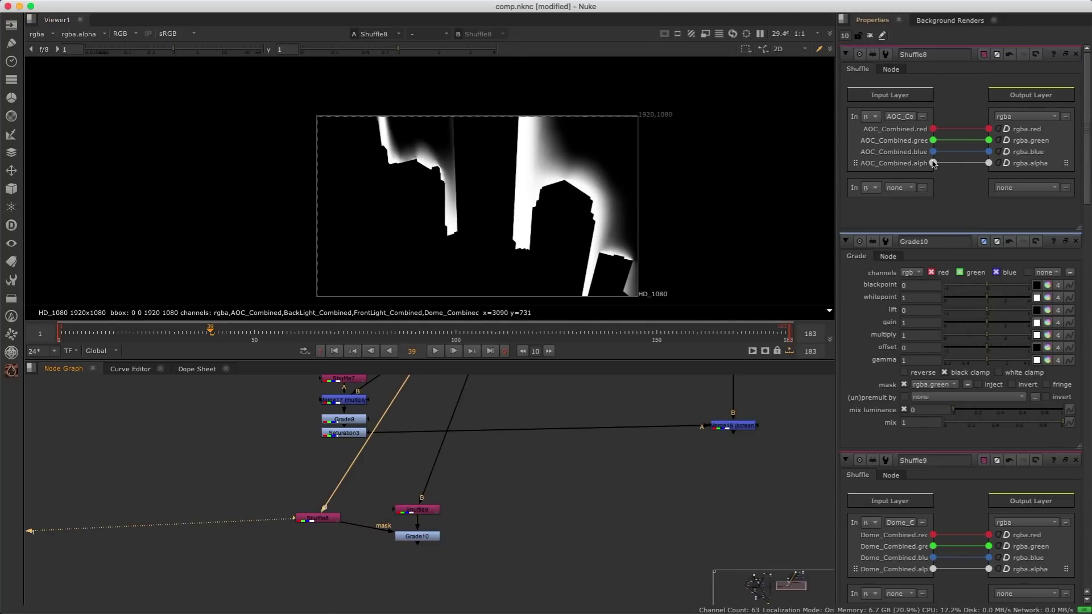
pyautogui.moveTo(933, 152); pyautogui.dragTo(974, 165)
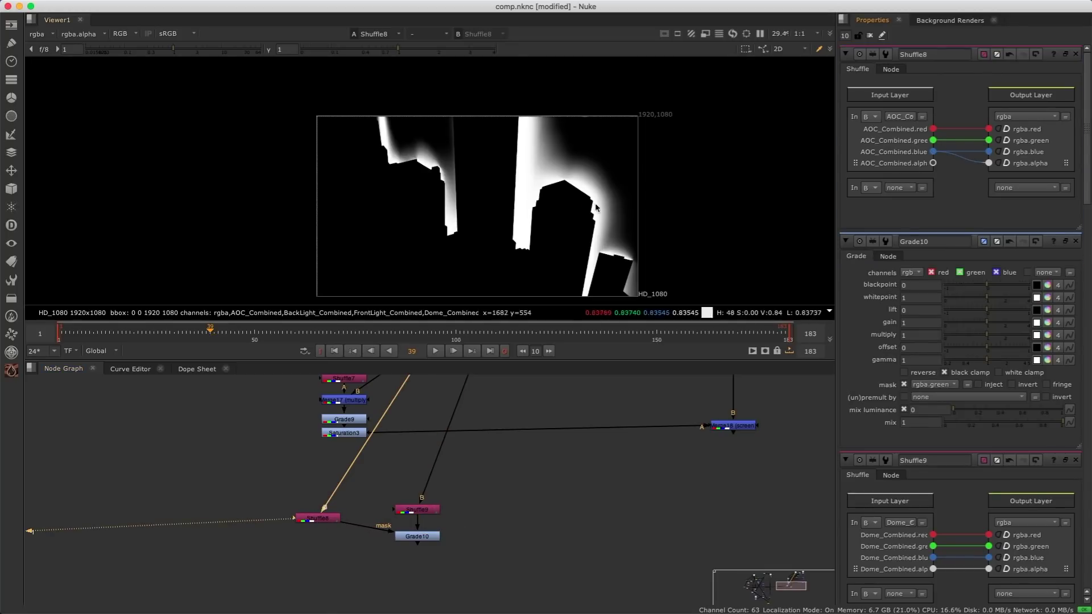
pyautogui.click(419, 537)
pyautogui.press('1')
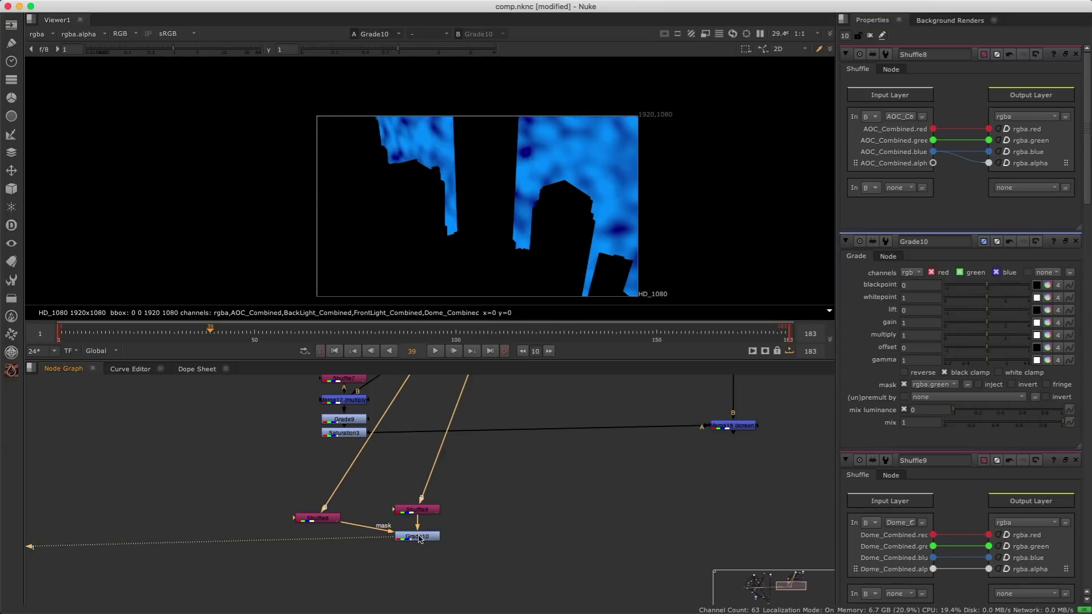
# - Set the dome Grade's gain to 4 and gamma to 1.4
pyautogui.doubleClick(418, 537)
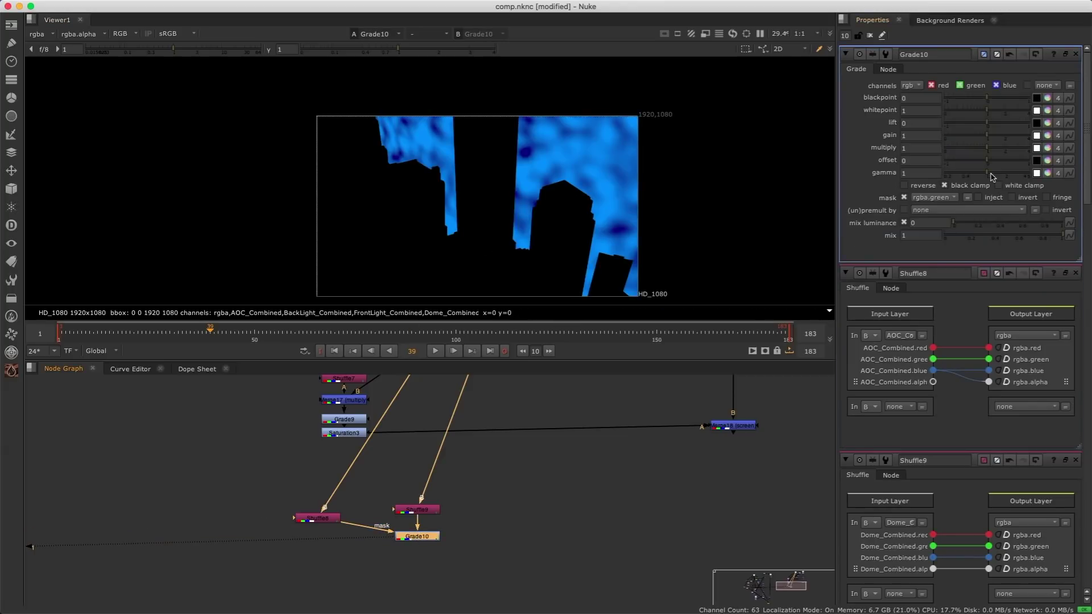
pyautogui.moveTo(993, 177)
pyautogui.mouseDown()
pyautogui.moveTo(1028, 176)
pyautogui.moveTo(986, 177)
pyautogui.mouseUp()
pyautogui.moveTo(988, 136); pyautogui.dragTo(1050, 136)
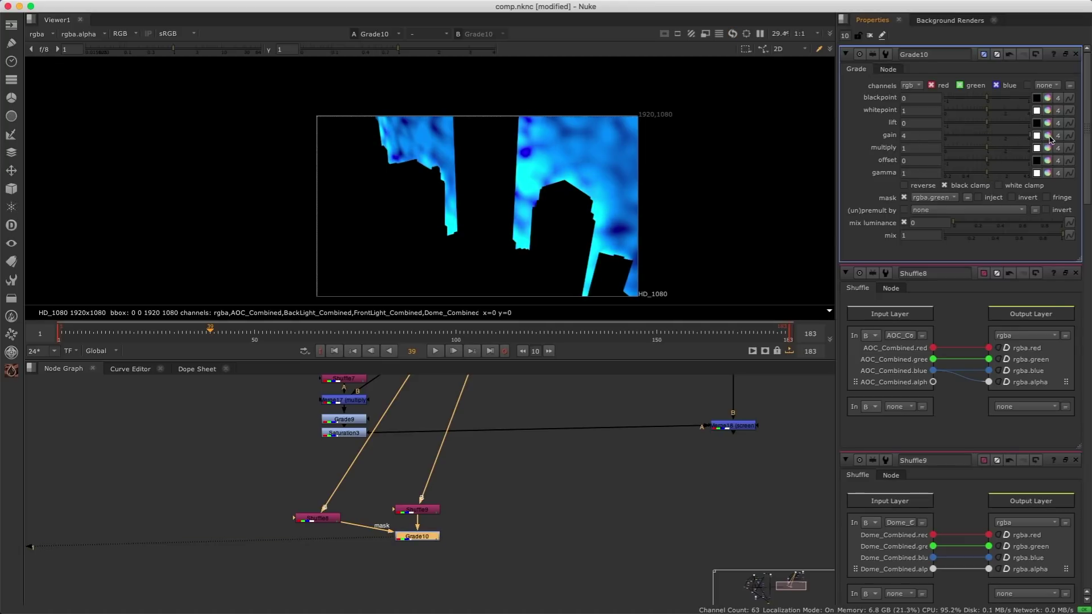
pyautogui.moveTo(997, 172)
pyautogui.mouseDown()
pyautogui.moveTo(1007, 176)
pyautogui.moveTo(997, 176)
pyautogui.mouseUp()
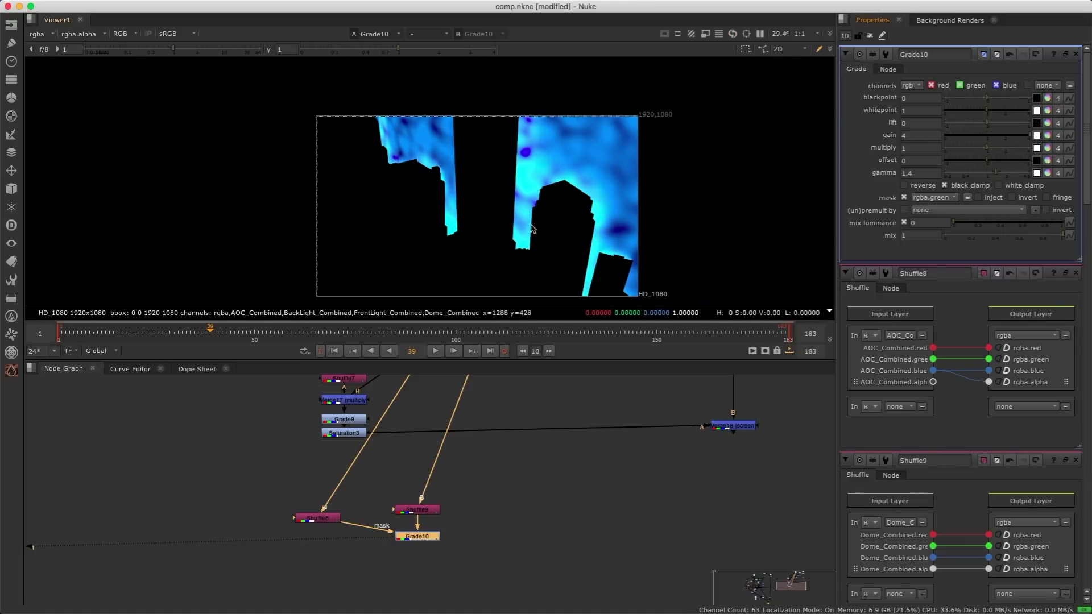
# - Merge the dome Grade into the main chain below its last screen Merge, using operation screen and mix 0.27
pyautogui.moveTo(558, 508); pyautogui.dragTo(479, 496, button='middle')
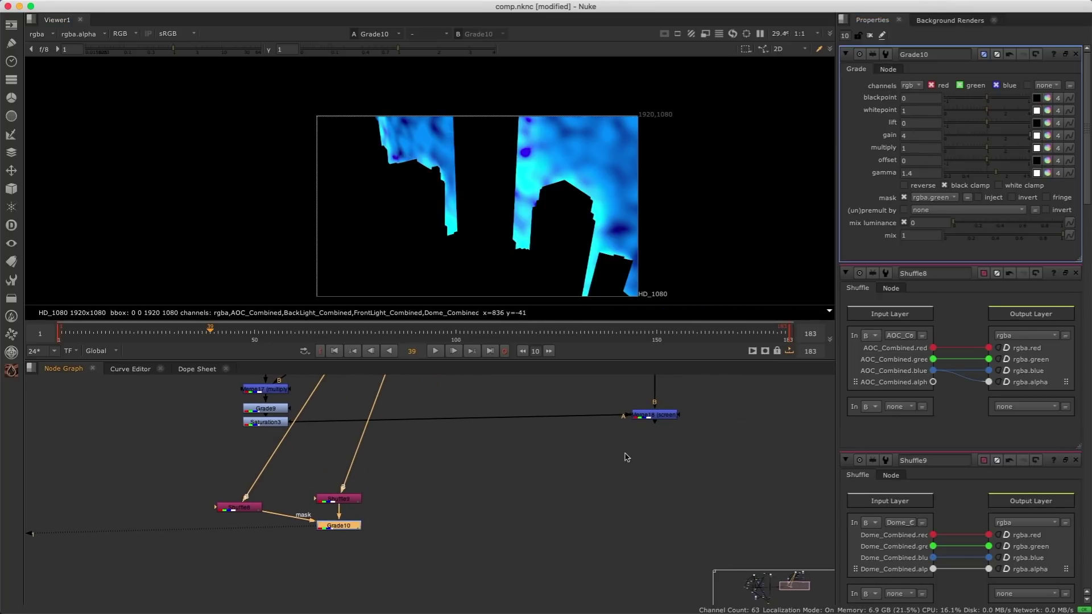
pyautogui.click(651, 417)
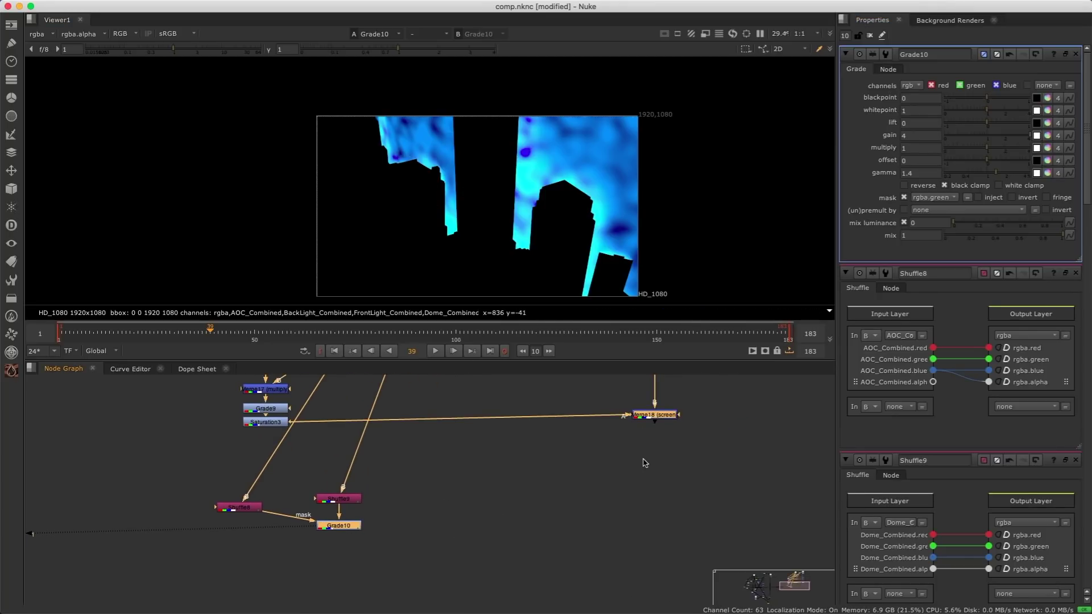
pyautogui.press('m')
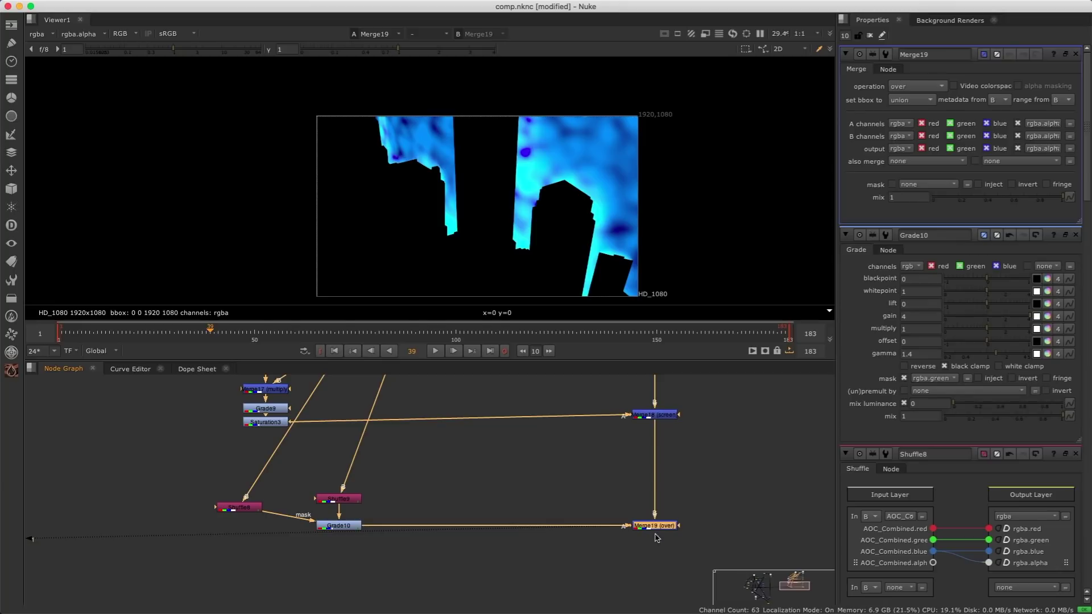
pyautogui.click(917, 86)
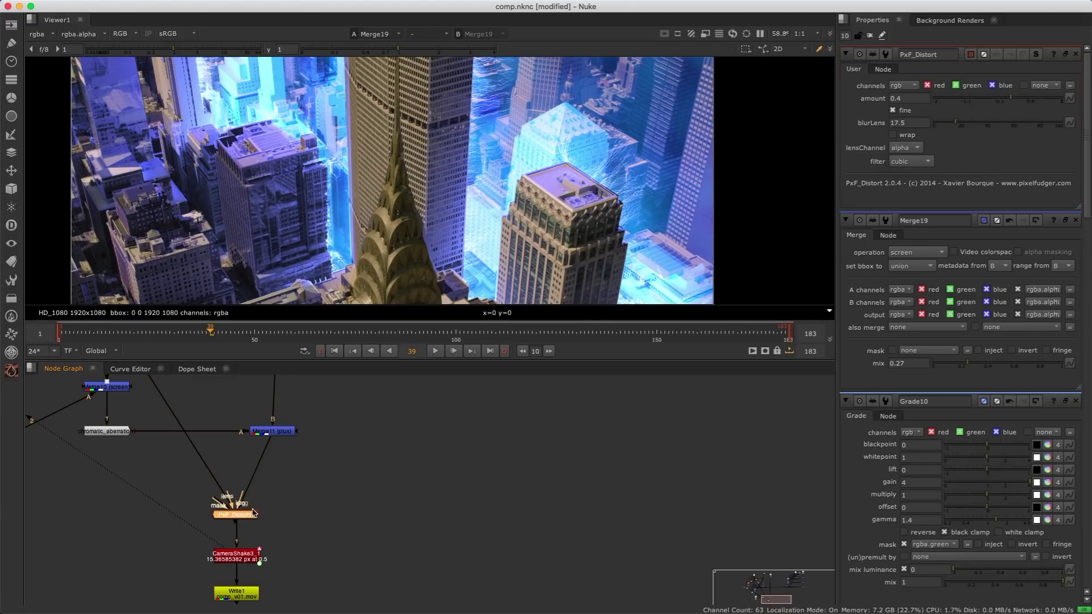
# - Duplicate the PxF_Distort node from the other comp branch and place the copy below the new dome screen Merge
pyautogui.hotkey('alt', 'c')
pyautogui.moveTo(254, 516); pyautogui.dragTo(732, 444)
pyautogui.moveTo(732, 444); pyautogui.dragTo(426, 567, button='middle')
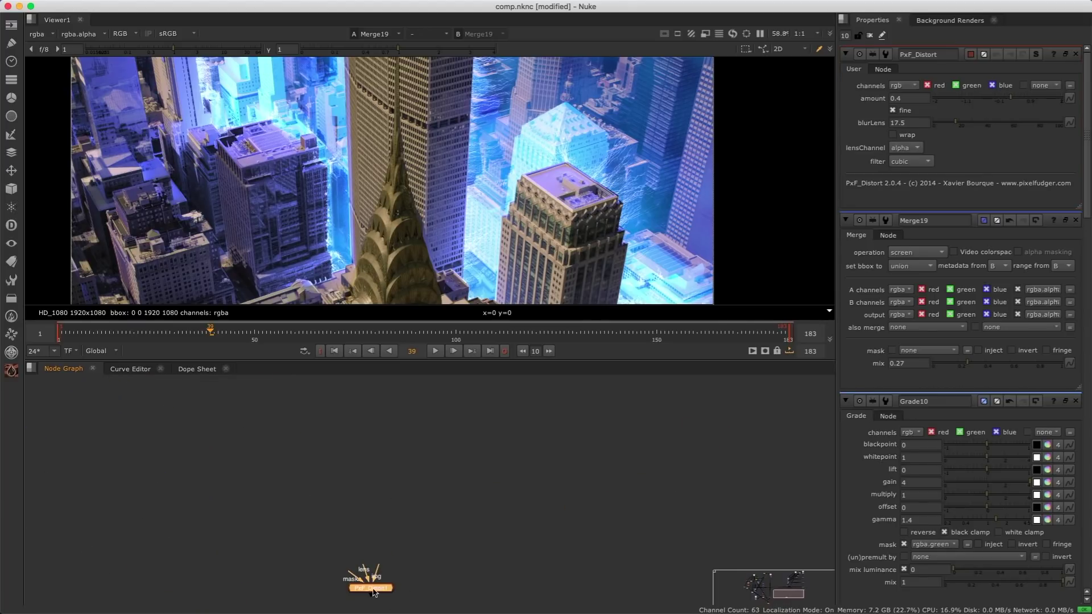
pyautogui.moveTo(373, 593); pyautogui.dragTo(629, 454)
pyautogui.scroll(-4, 628, 454)
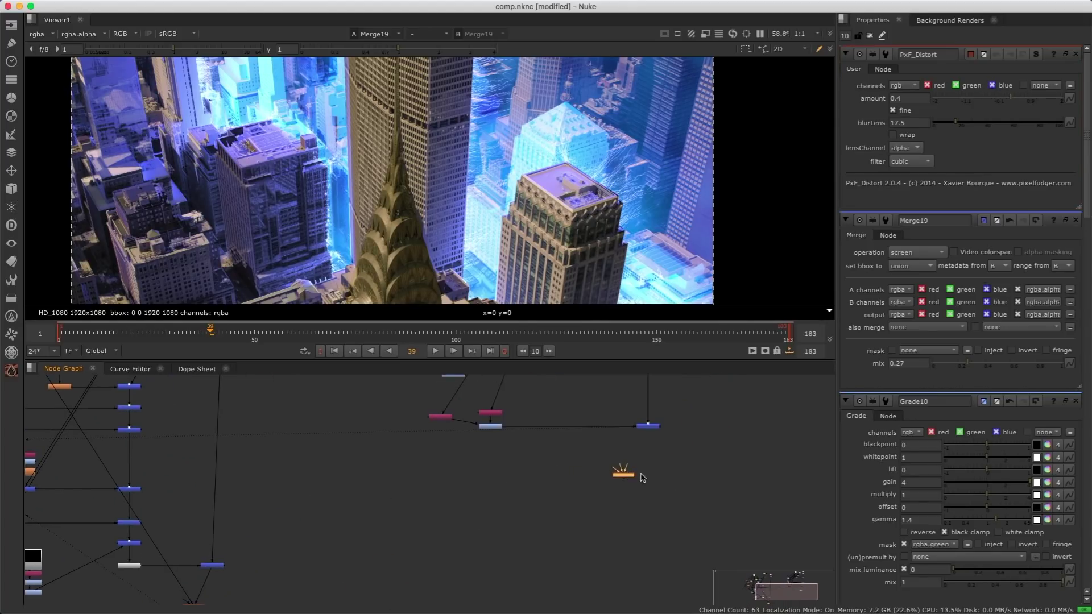
pyautogui.scroll(5, 641, 475)
pyautogui.scroll(-2, 600, 532)
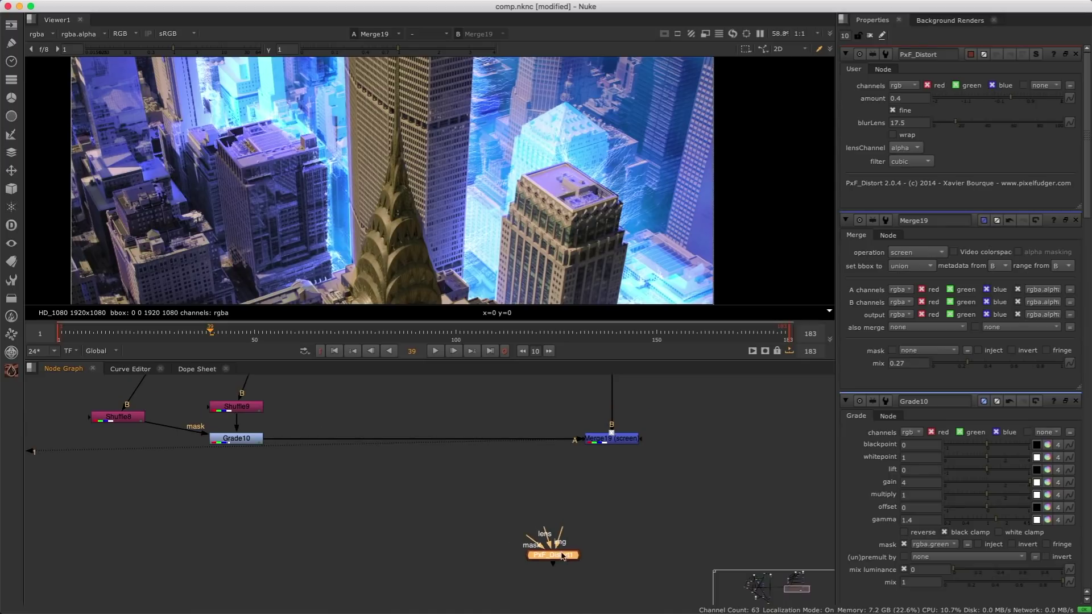
pyautogui.moveTo(562, 554); pyautogui.dragTo(610, 526)
# - Search the node list for "px" and browse the Pixelfudger nodes without adding one
pyautogui.click(472, 519)
pyautogui.press('Tab')
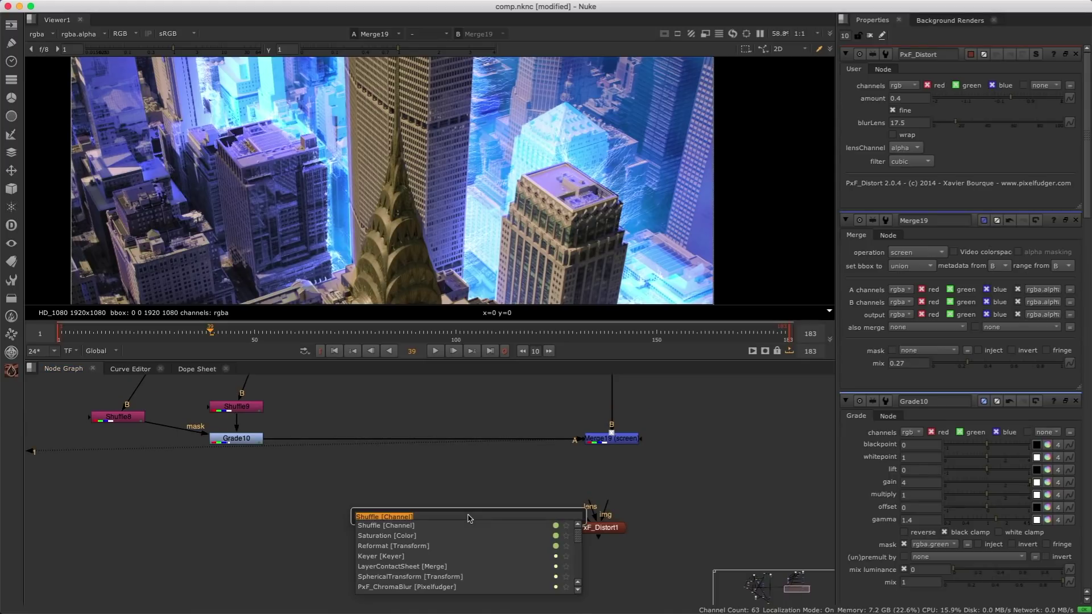
pyautogui.write('pxg')
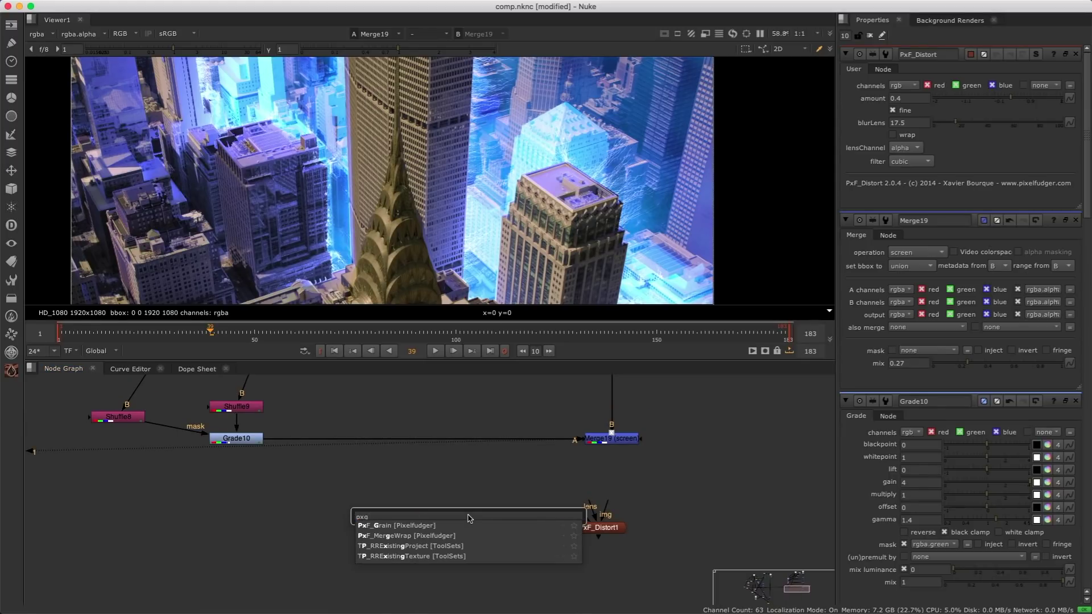
pyautogui.press('BackSpace')
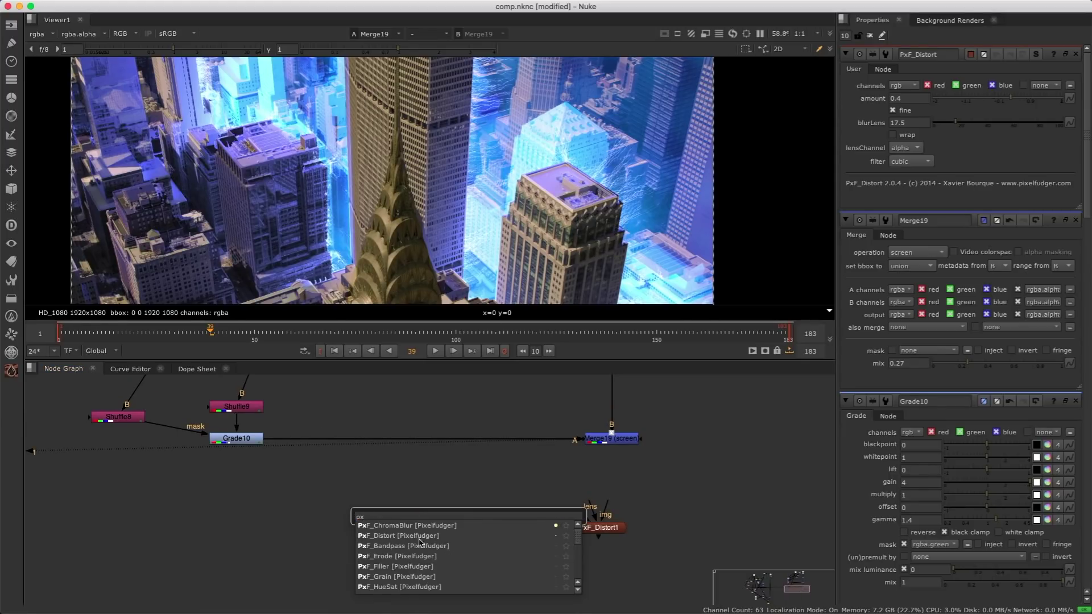
pyautogui.scroll(-5, 414, 547)
pyautogui.scroll(4, 412, 560)
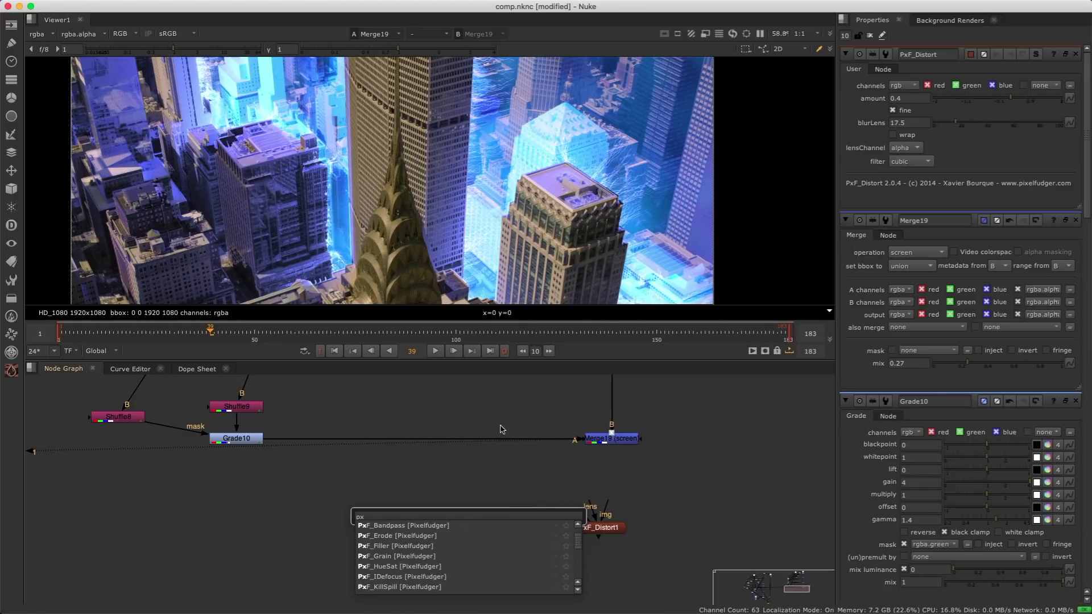
pyautogui.press('Escape')
# - Connect the copied PxF_Distort's img input to the dome screen Merge and its lens input to the AOC Shuffle
pyautogui.moveTo(609, 505); pyautogui.dragTo(612, 442)
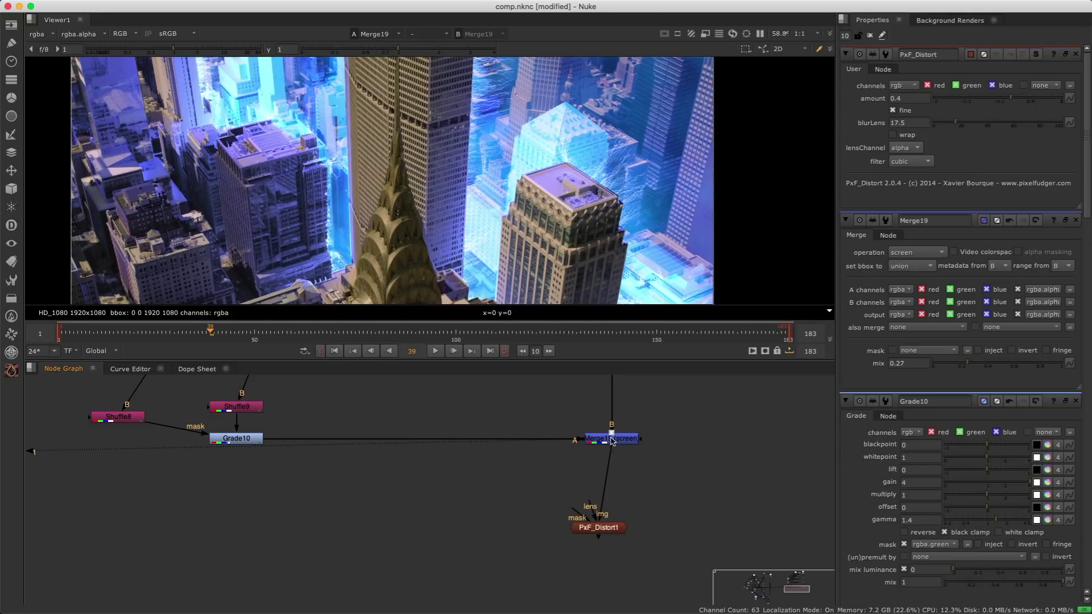
pyautogui.moveTo(592, 506); pyautogui.dragTo(111, 419)
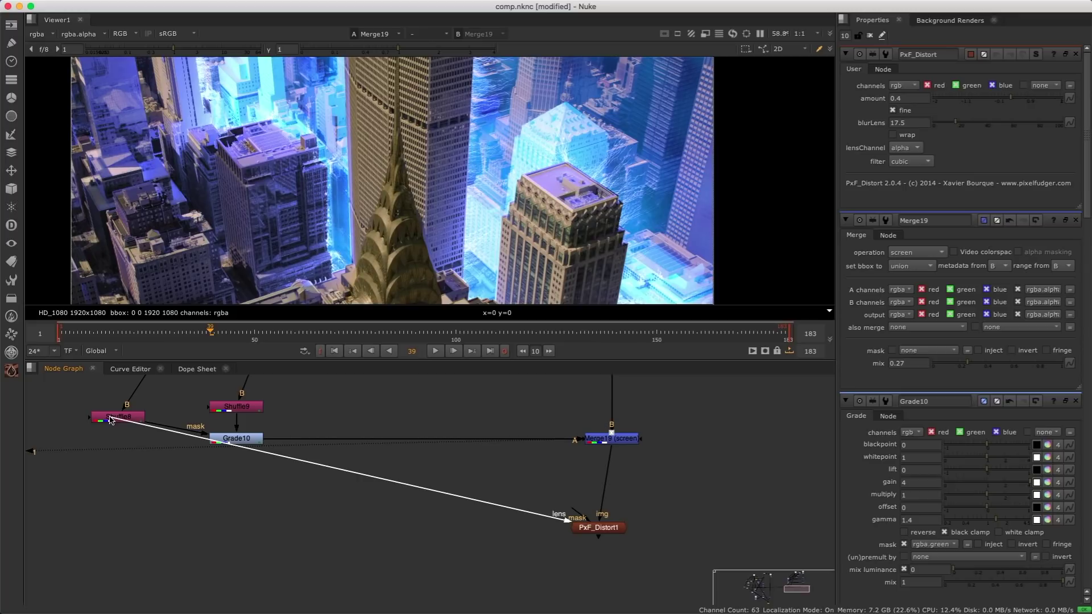
pyautogui.moveTo(607, 529); pyautogui.dragTo(620, 531)
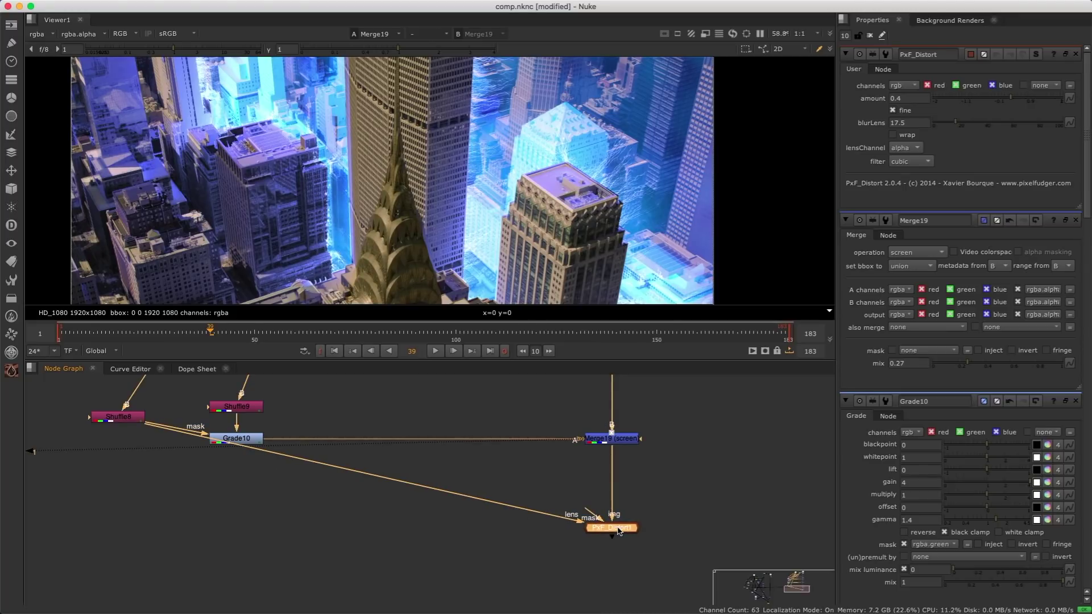
# - View the copied PxF_Distort and set its amount to 0.16 and blurLens to 7
pyautogui.press('1')
pyautogui.doubleClick(618, 530)
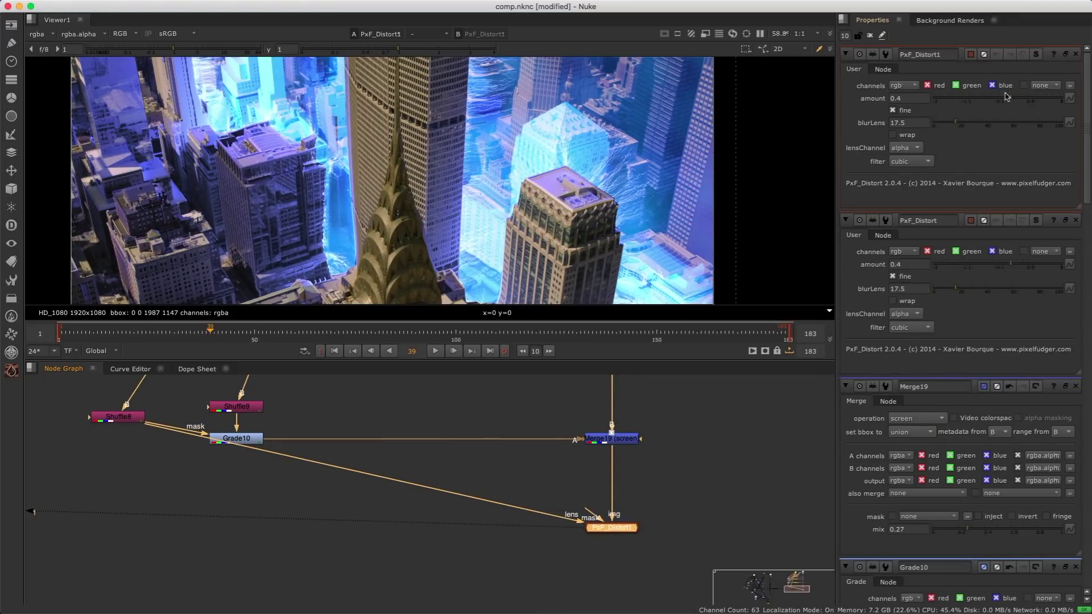
pyautogui.moveTo(1014, 100); pyautogui.dragTo(1037, 101)
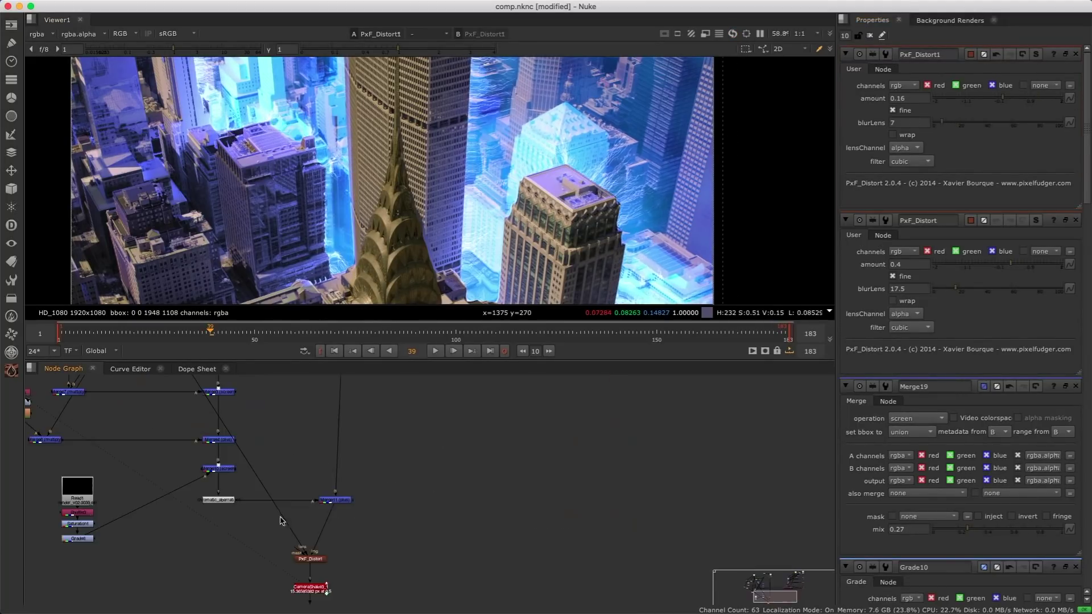
# - Duplicate the other branch's chromatic_aberration node, connect the copy below PxF_Distort1 and view its output
pyautogui.scroll(4, 239, 484)
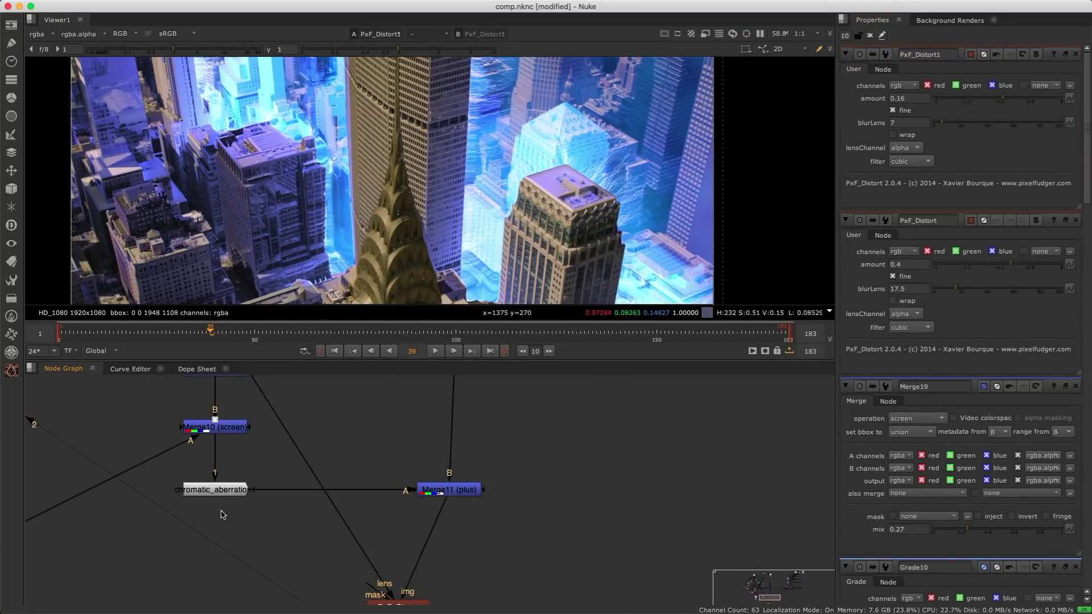
pyautogui.click(205, 487)
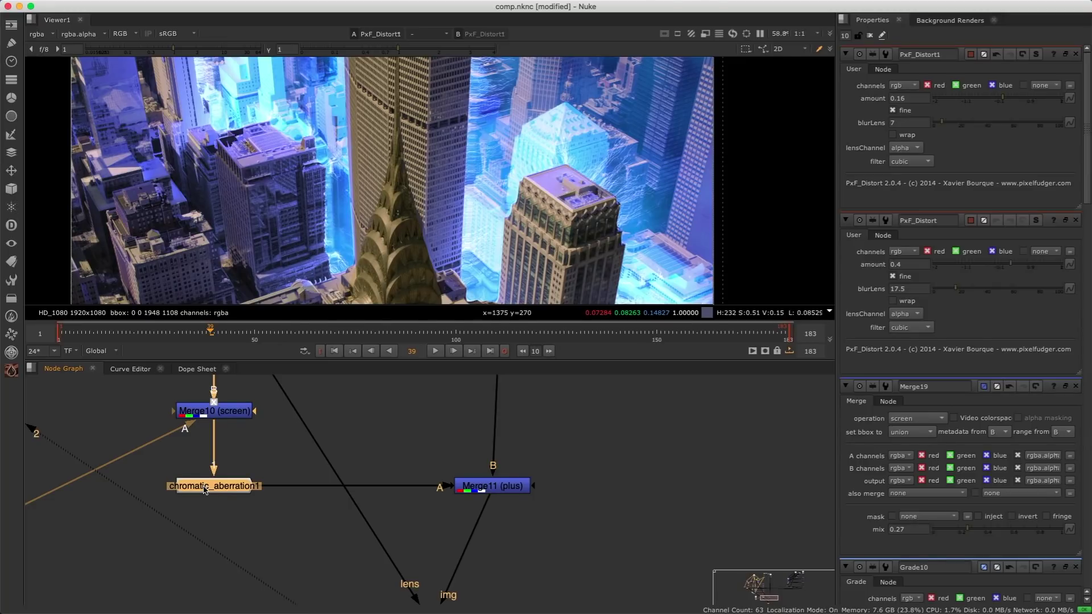
pyautogui.moveTo(205, 490); pyautogui.dragTo(711, 443)
pyautogui.scroll(-5, 711, 443)
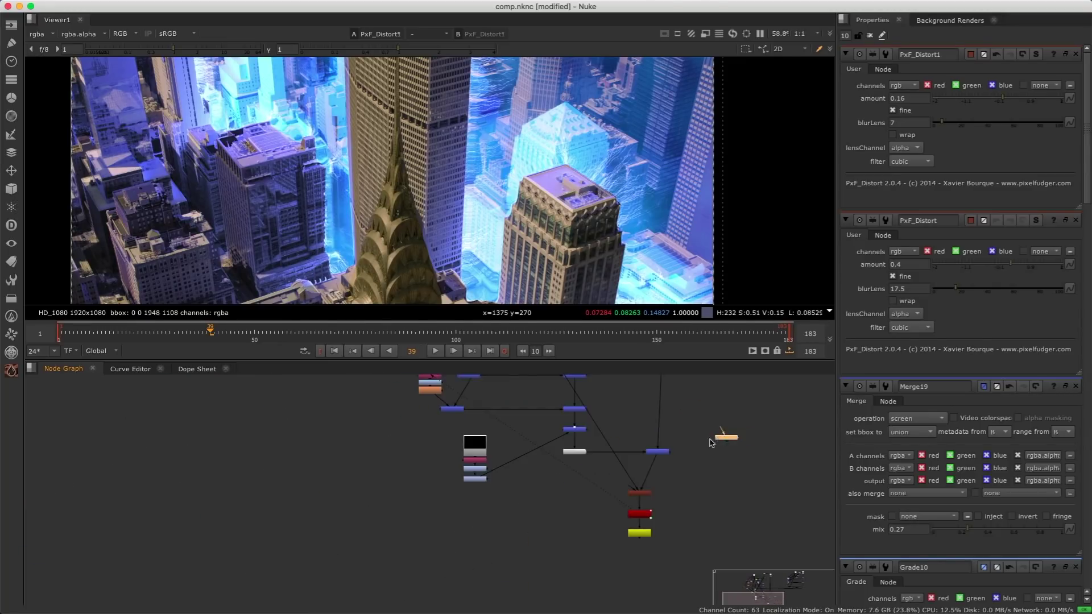
pyautogui.moveTo(711, 443); pyautogui.dragTo(733, 448, button='middle')
pyautogui.scroll(3, 738, 437)
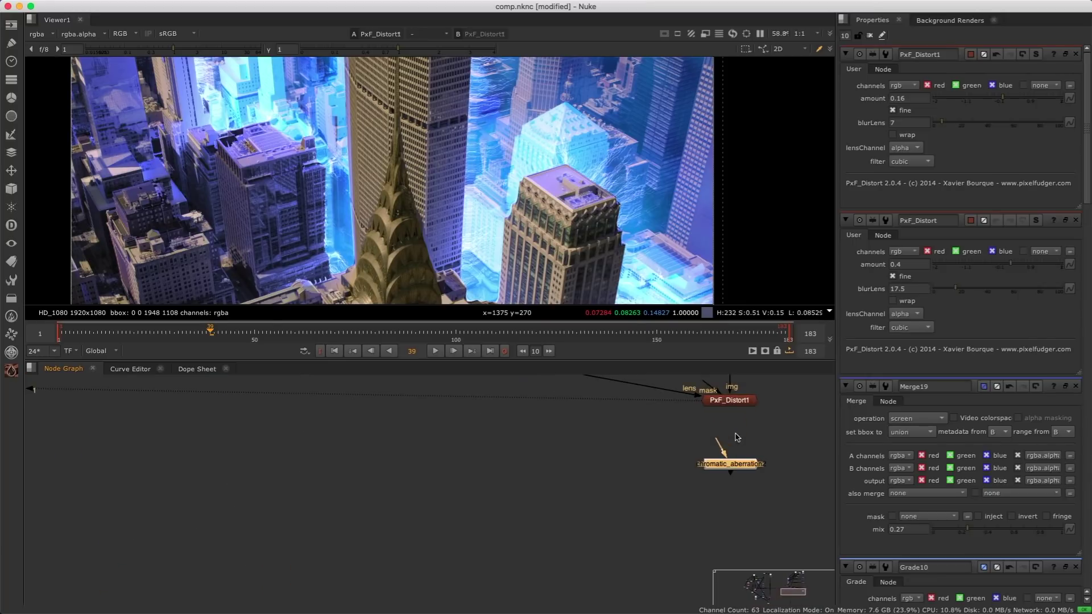
pyautogui.moveTo(718, 446); pyautogui.dragTo(733, 403)
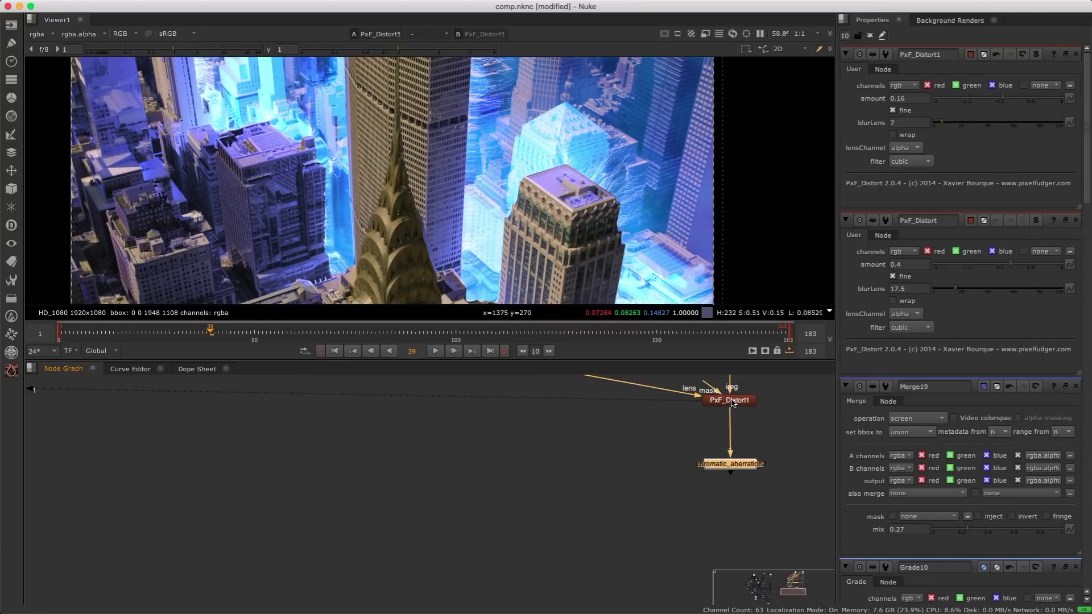
pyautogui.press('1')
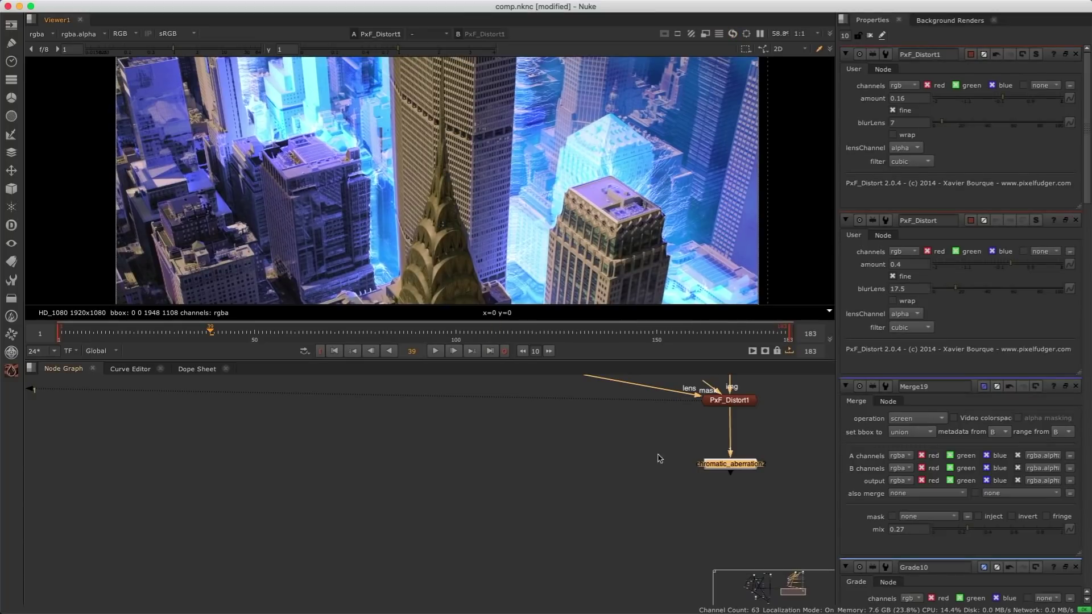
# - Compare the building edges with and without the copied chromatic aberration, and open that node's properties
pyautogui.scroll(3, 563, 235)
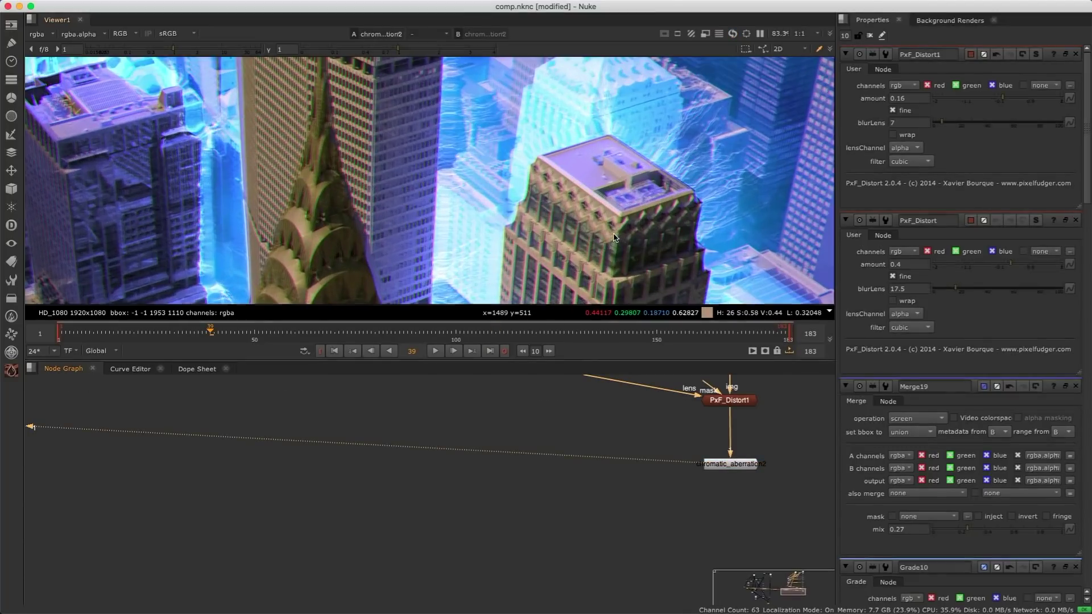
pyautogui.scroll(-1, 510, 250)
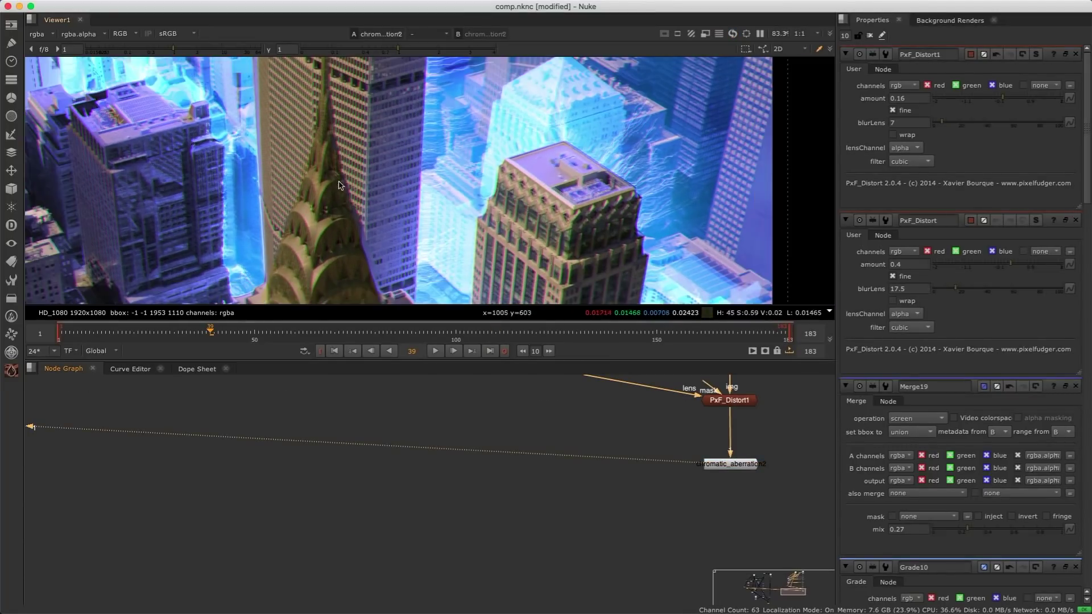
pyautogui.moveTo(137, 223); pyautogui.dragTo(308, 221, button='middle')
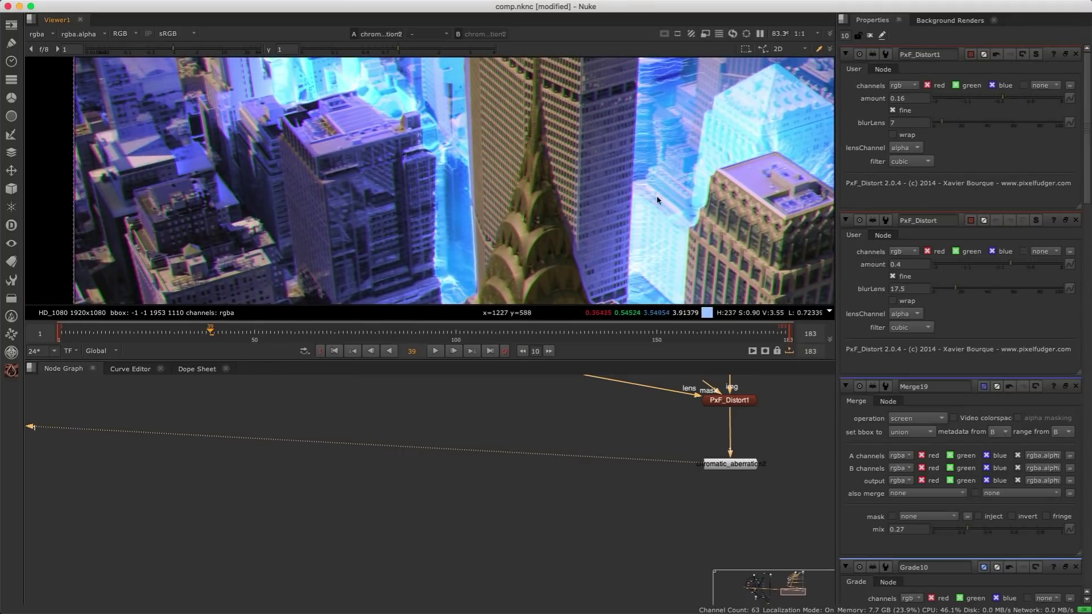
pyautogui.press('1')
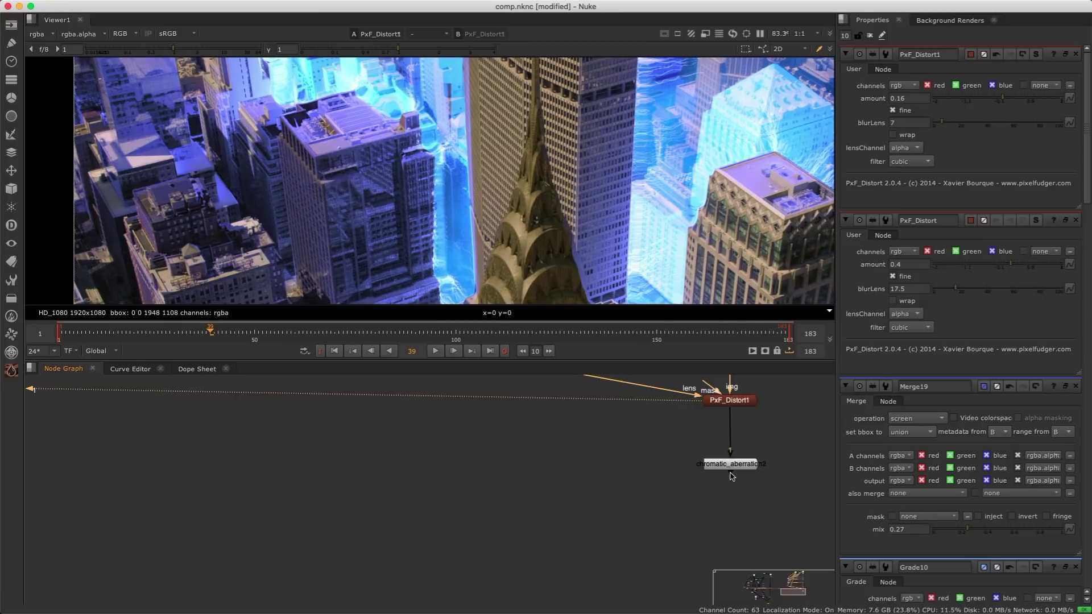
pyautogui.click(733, 466)
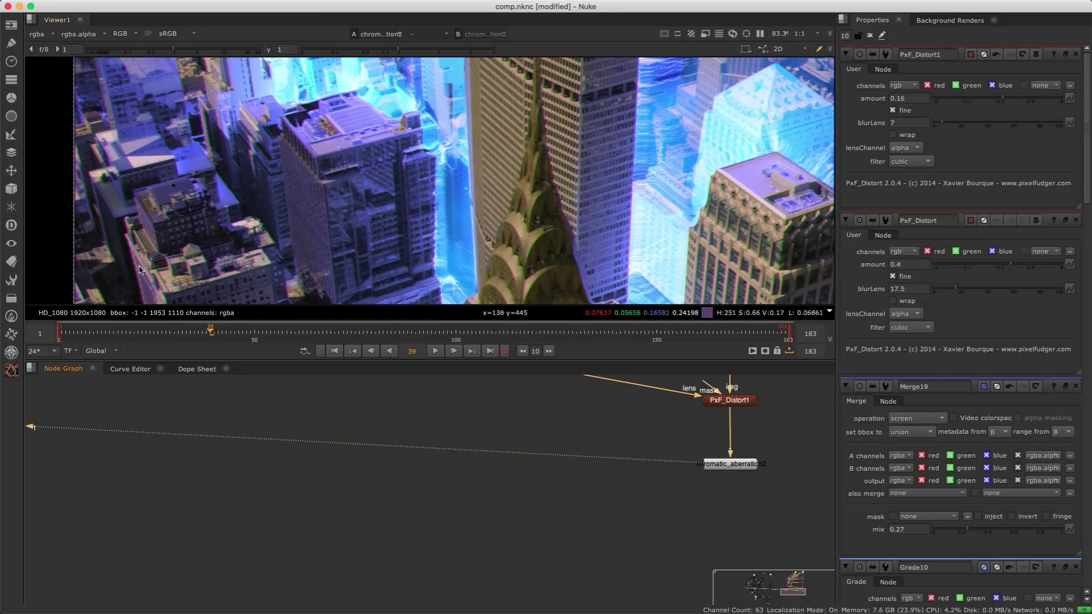
pyautogui.press('1')
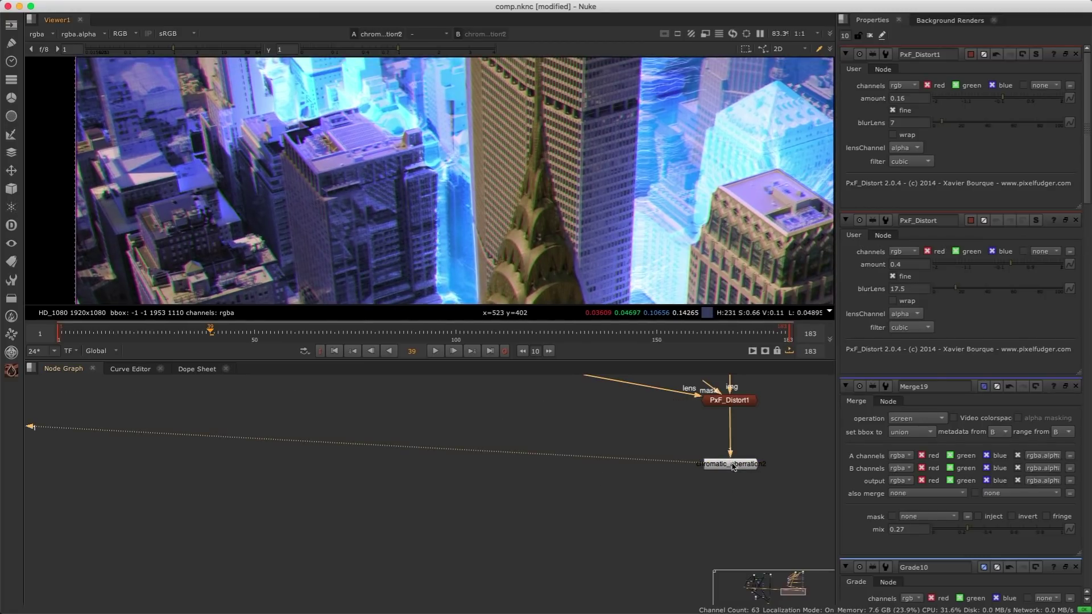
pyautogui.doubleClick(732, 465)
# - Detach the plate Read and its Grade from the top of the merge chain and place them beside it
pyautogui.moveTo(636, 435); pyautogui.dragTo(605, 533, button='middle')
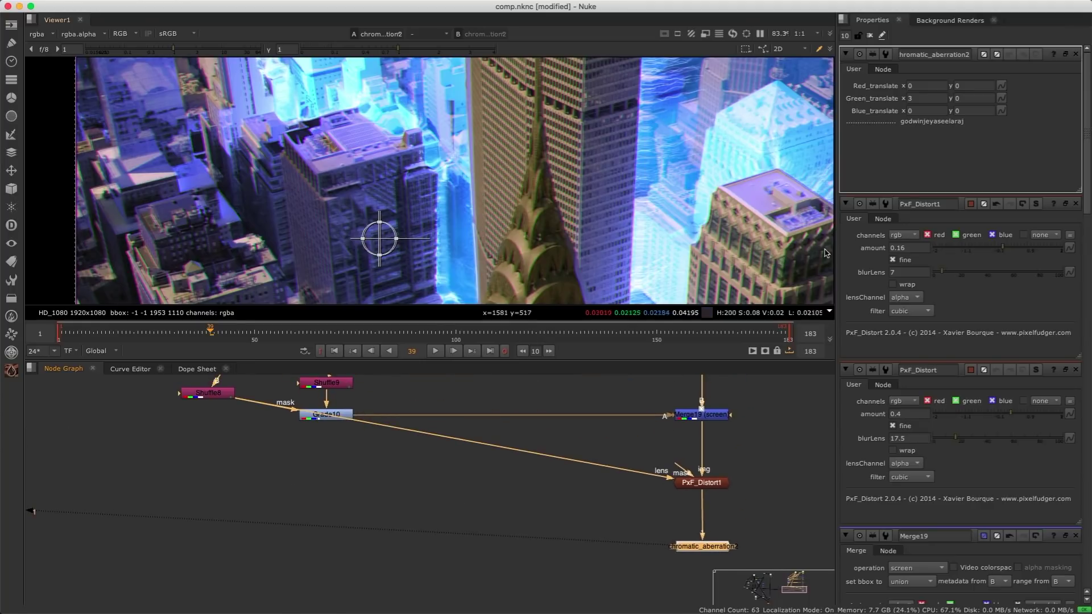
pyautogui.scroll(-3, 718, 399)
pyautogui.moveTo(718, 405); pyautogui.dragTo(626, 523, button='middle')
pyautogui.moveTo(707, 435); pyautogui.dragTo(623, 504, button='middle')
pyautogui.scroll(-2, 662, 433)
pyautogui.moveTo(601, 400); pyautogui.dragTo(581, 476, button='middle')
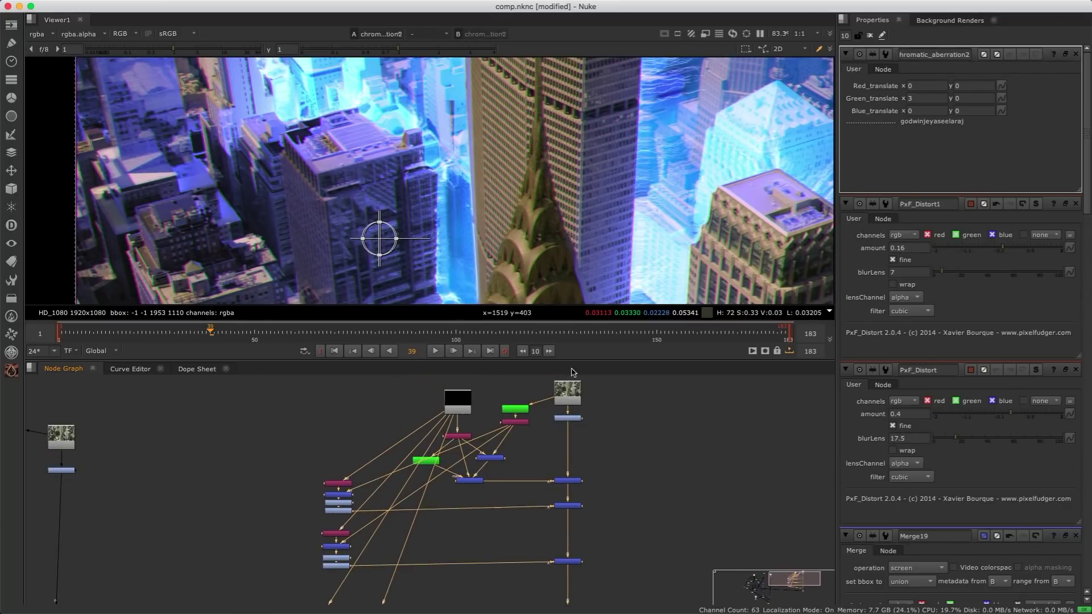
pyautogui.scroll(2, 578, 463)
pyautogui.moveTo(563, 423); pyautogui.dragTo(697, 488)
pyautogui.moveTo(637, 599); pyautogui.dragTo(588, 460, button='middle')
# - Merge the render-pass chain over the detached plate Grade, with chromatic_aberration2 feeding the Merge's A input and PxF_Distort1 placed below the Merge
pyautogui.scroll(-2, 587, 461)
pyautogui.click(605, 521)
pyautogui.press('m')
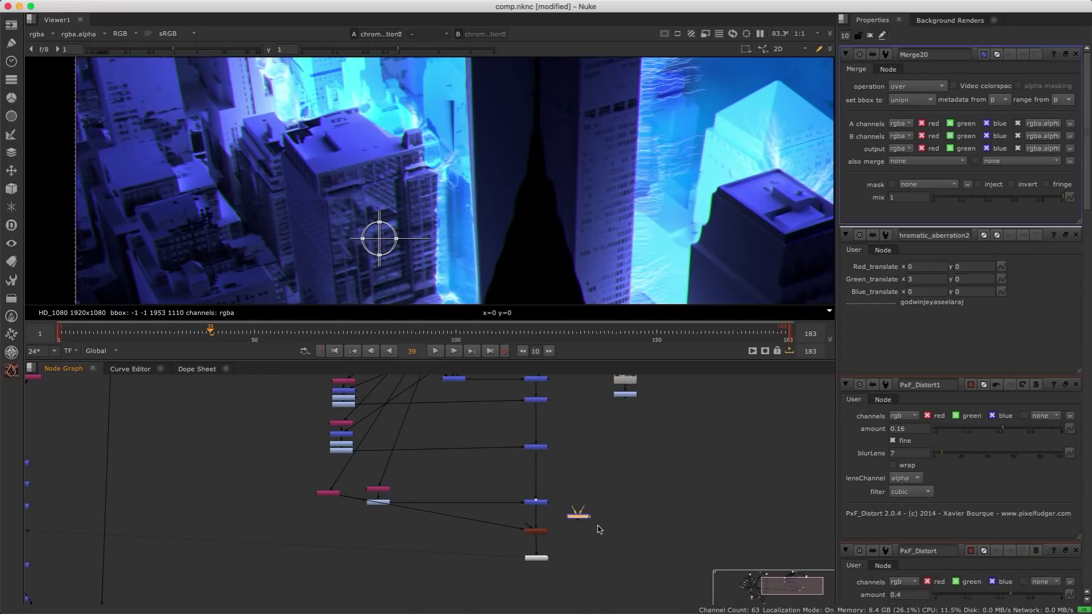
pyautogui.moveTo(589, 503); pyautogui.dragTo(625, 395)
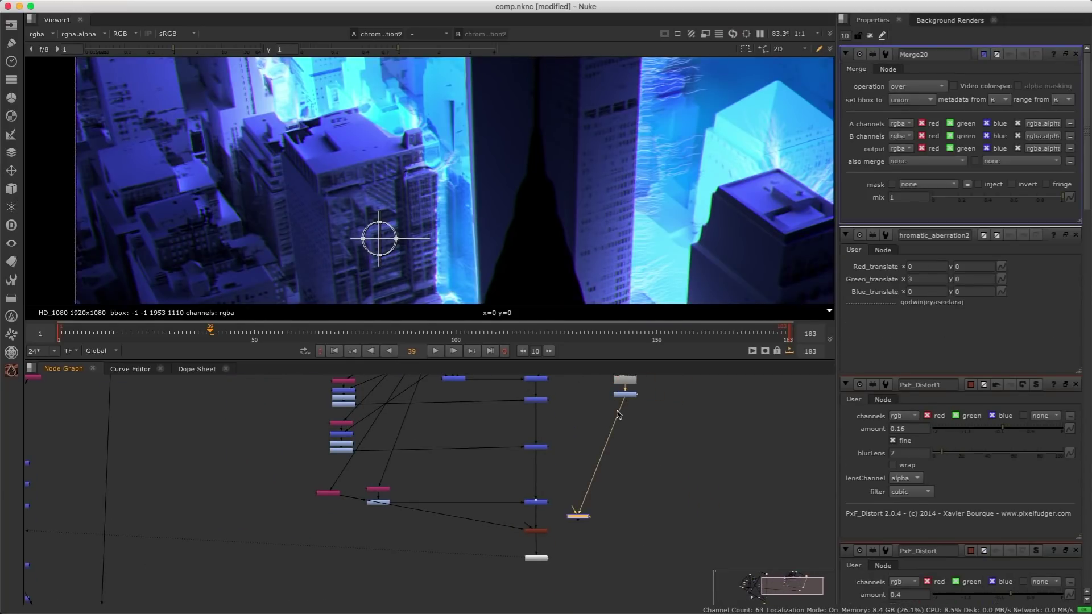
pyautogui.moveTo(574, 510); pyautogui.dragTo(536, 503)
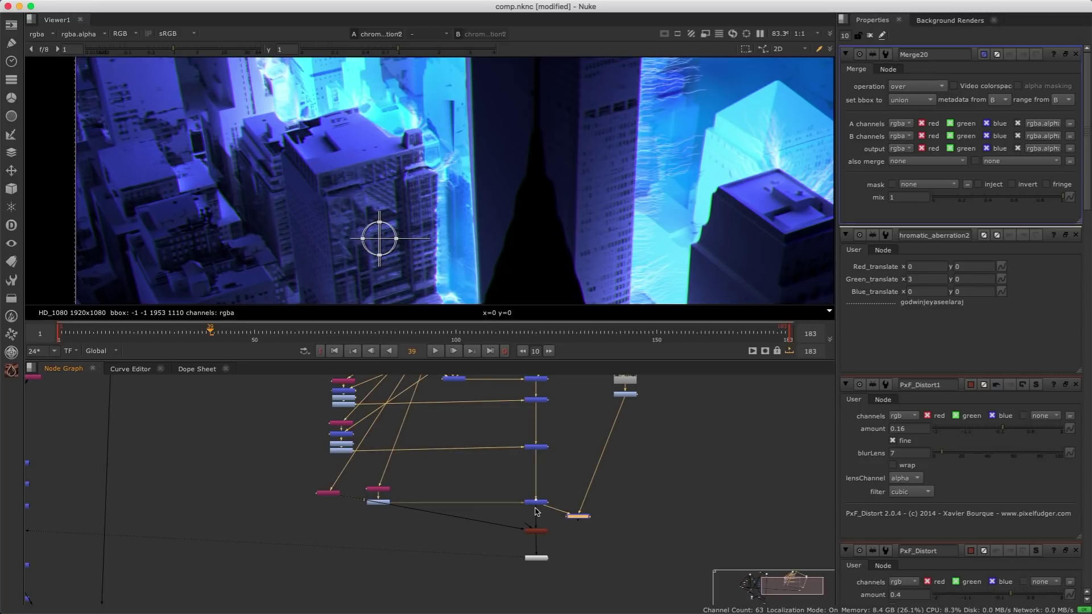
pyautogui.moveTo(539, 532)
pyautogui.mouseDown()
pyautogui.moveTo(586, 539)
pyautogui.moveTo(566, 546)
pyautogui.moveTo(549, 513)
pyautogui.moveTo(542, 519)
pyautogui.mouseUp()
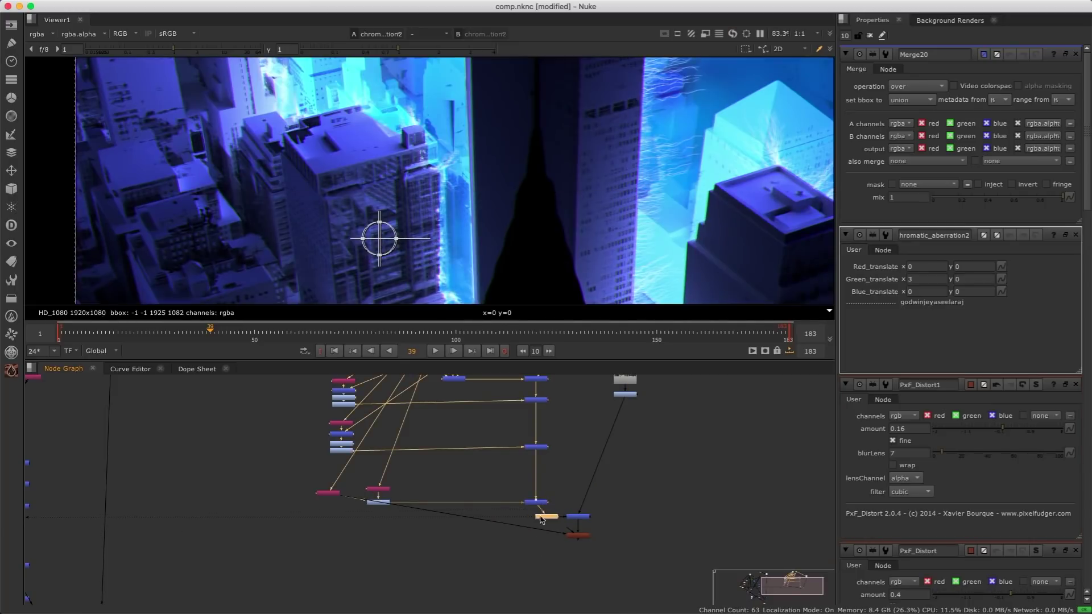
pyautogui.scroll(5, 574, 520)
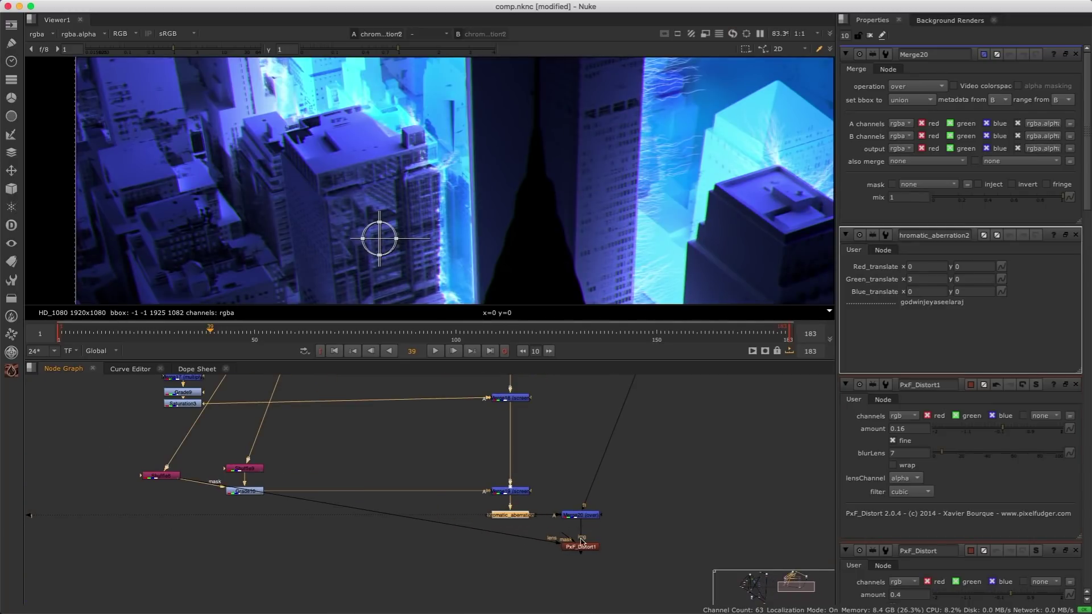
# - Set Merge20's operation to screen and view its output
pyautogui.click(578, 519)
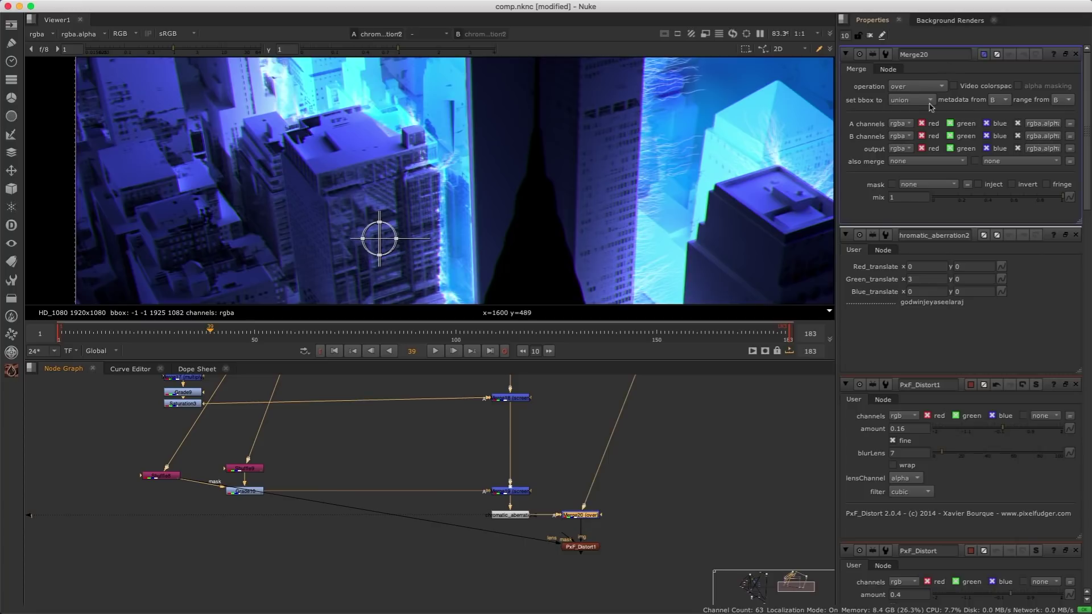
pyautogui.click(916, 86)
pyautogui.click(918, 305)
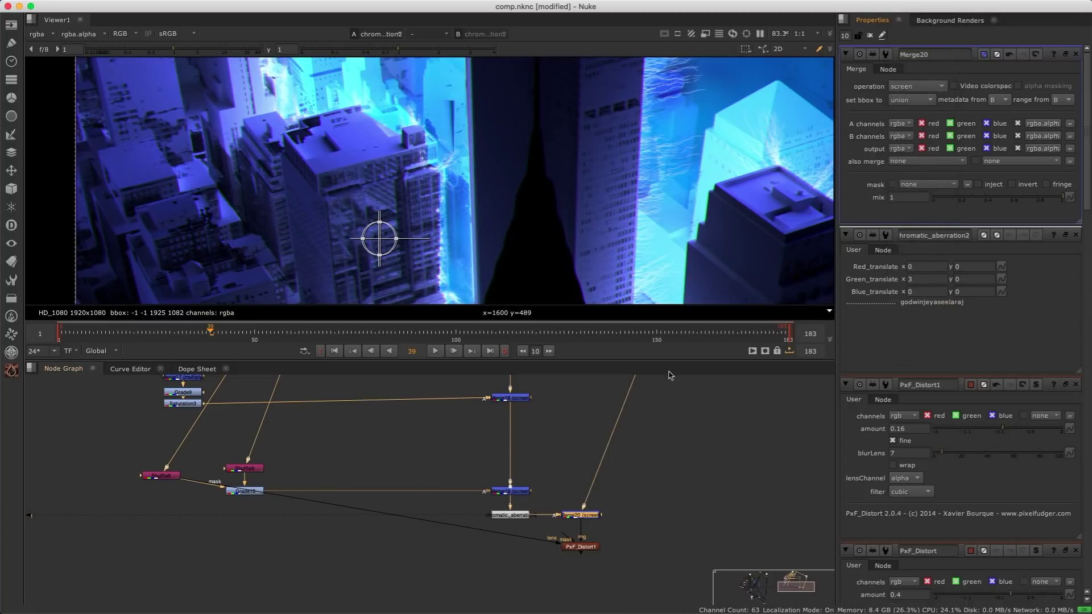
pyautogui.press('1')
pyautogui.scroll(-1, 492, 174)
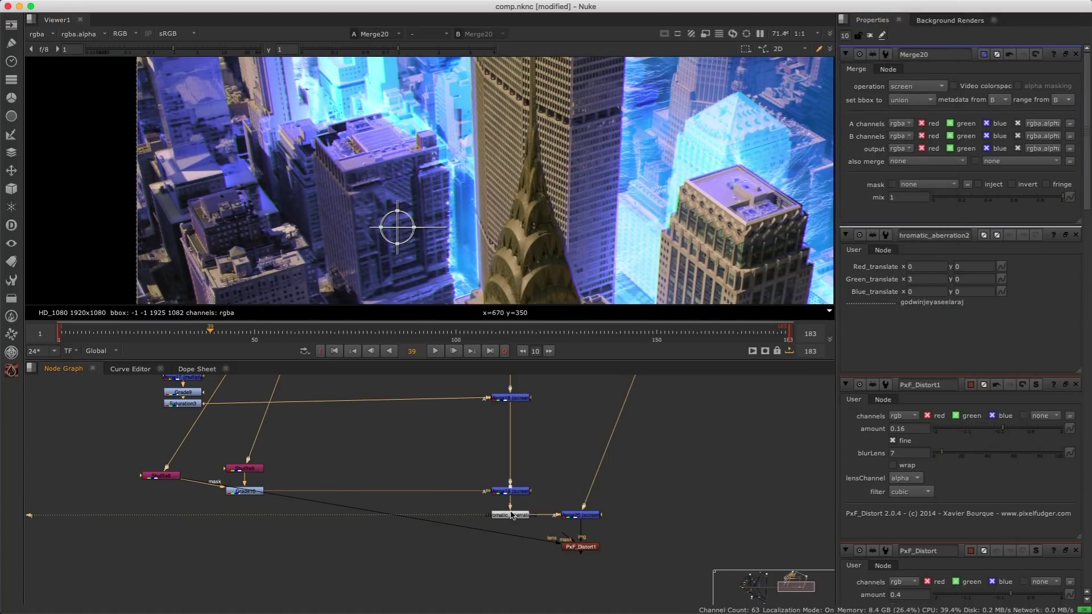
# - Add a CameraShake node directly below PxF_Distort1
pyautogui.press('Tab')
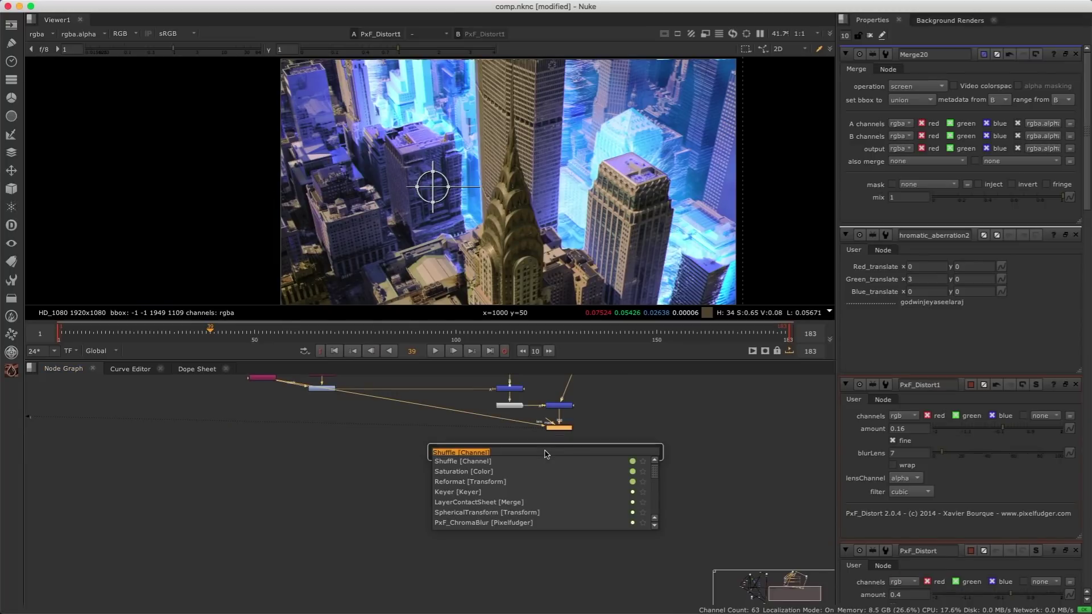
pyautogui.write('came')
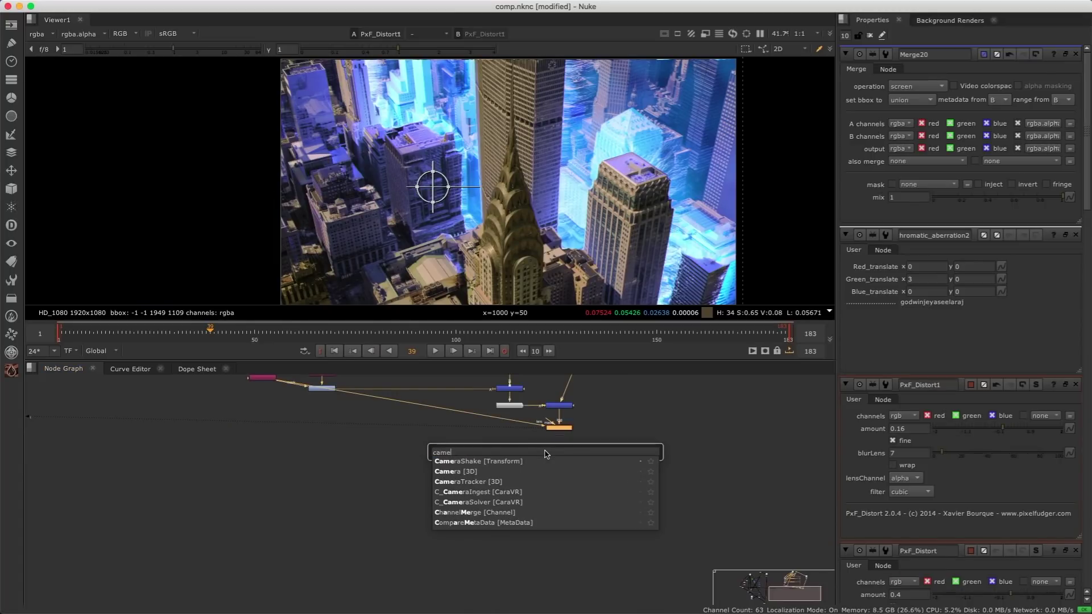
pyautogui.press('Return')
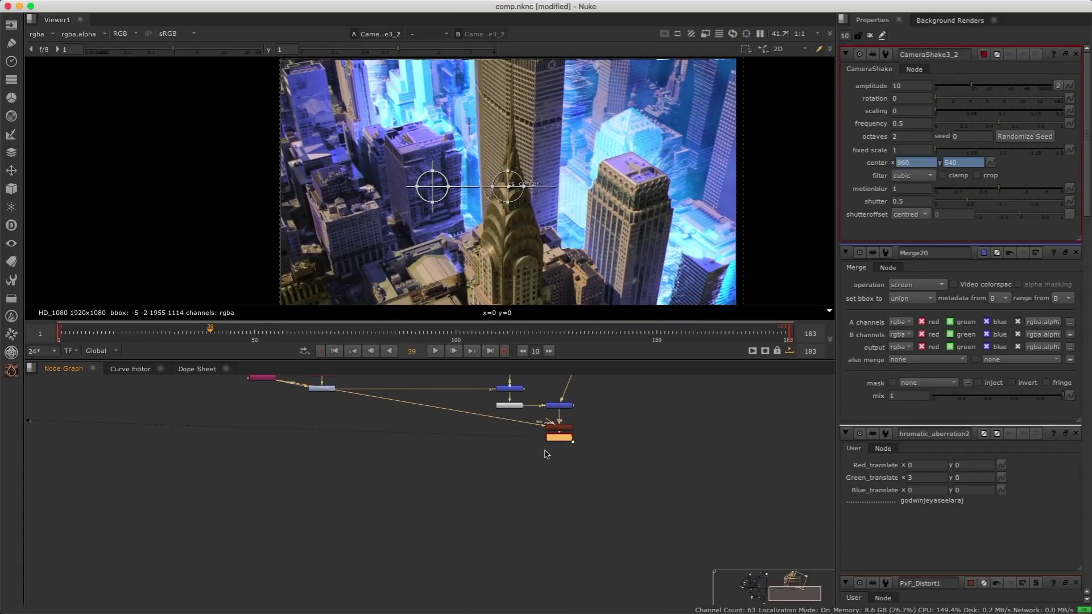
pyautogui.scroll(3, 595, 422)
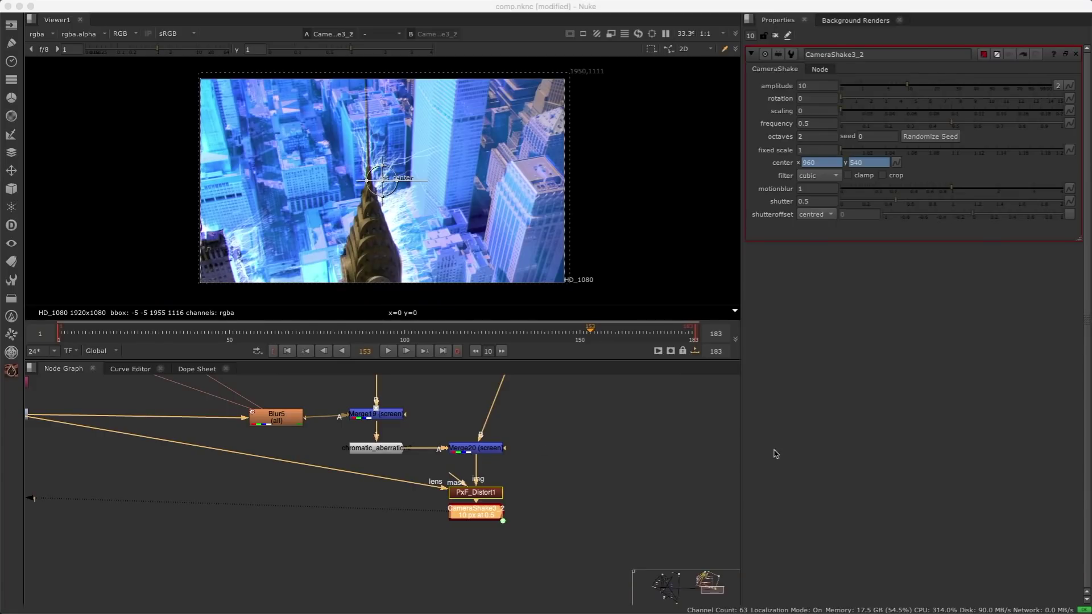
# - At frame 1, set the new CameraShake's amplitude to 0 and set a keyframe on it
pyautogui.click(489, 515)
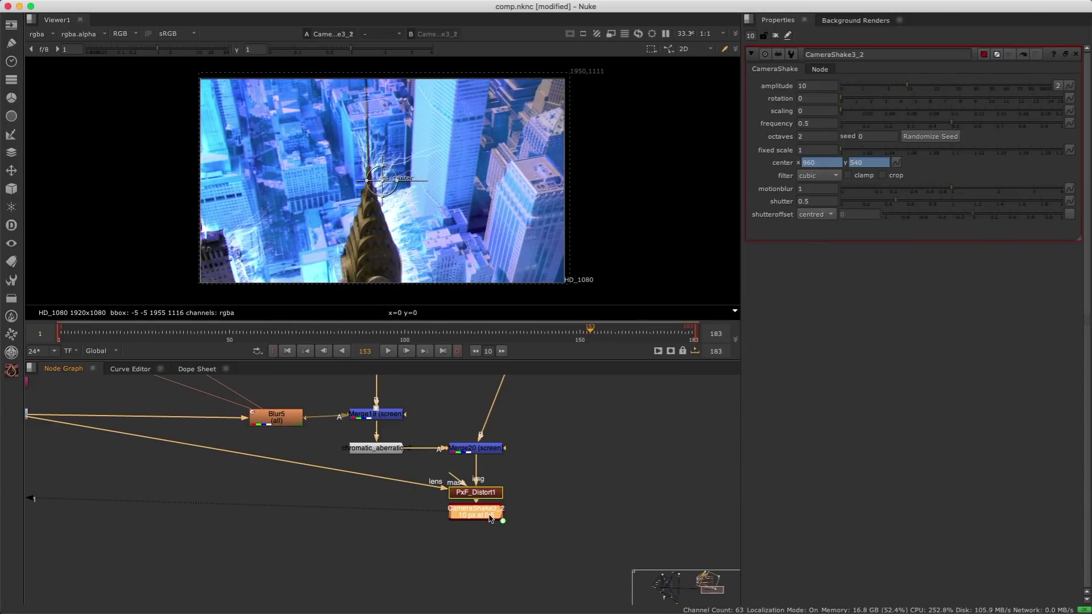
pyautogui.click(367, 351)
pyautogui.write('1')
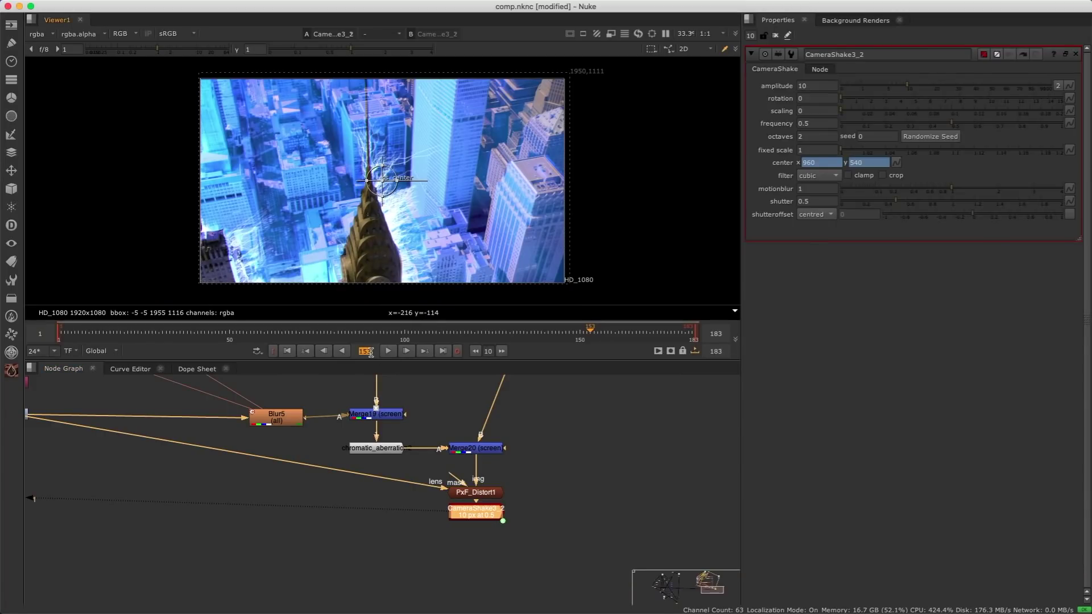
pyautogui.press('Return')
pyautogui.click(808, 85)
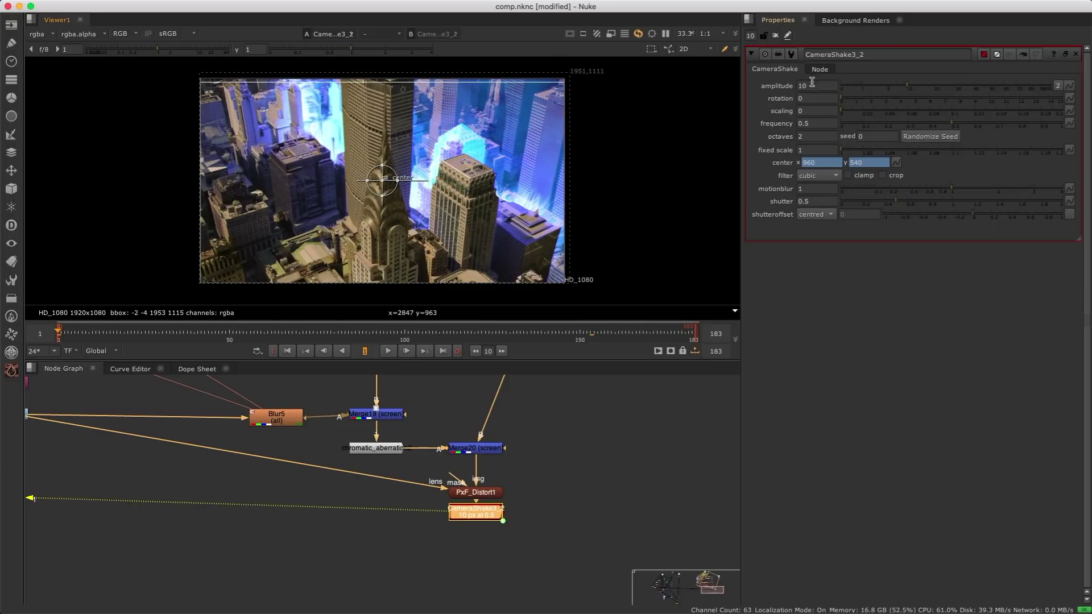
pyautogui.press('Return')
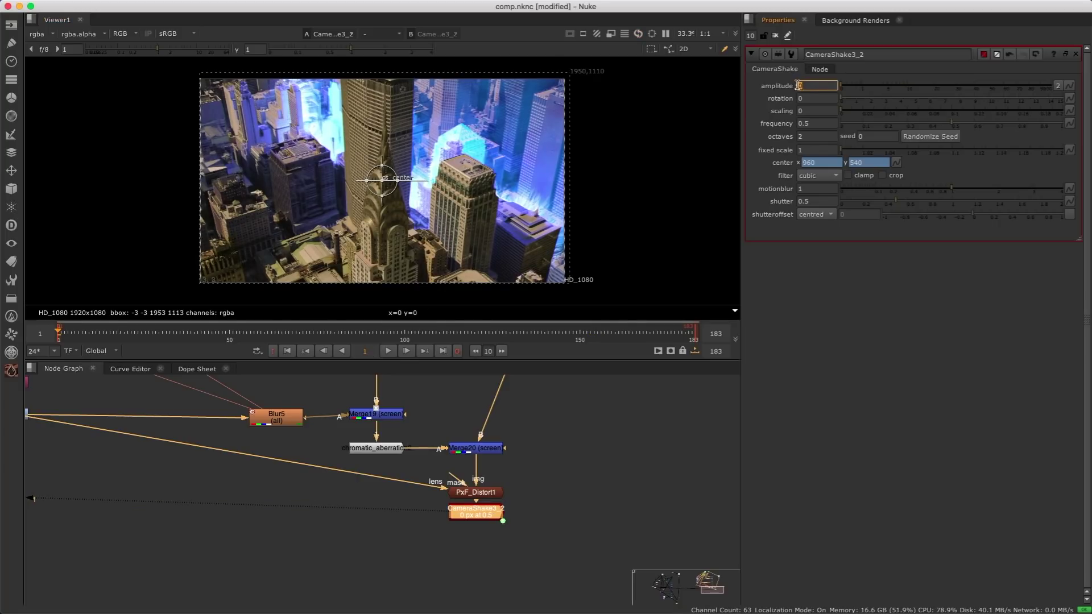
pyautogui.rightClick(832, 86)
pyautogui.click(834, 87)
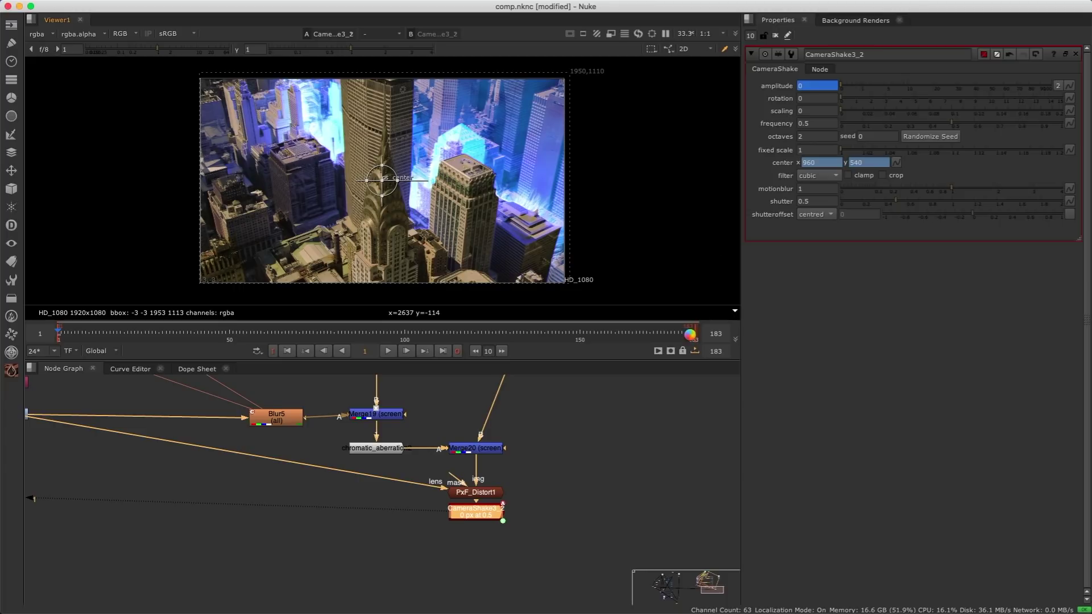
# - At frame 182, keyframe the CameraShake amplitude at 100
pyautogui.moveTo(817, 85); pyautogui.dragTo(780, 77)
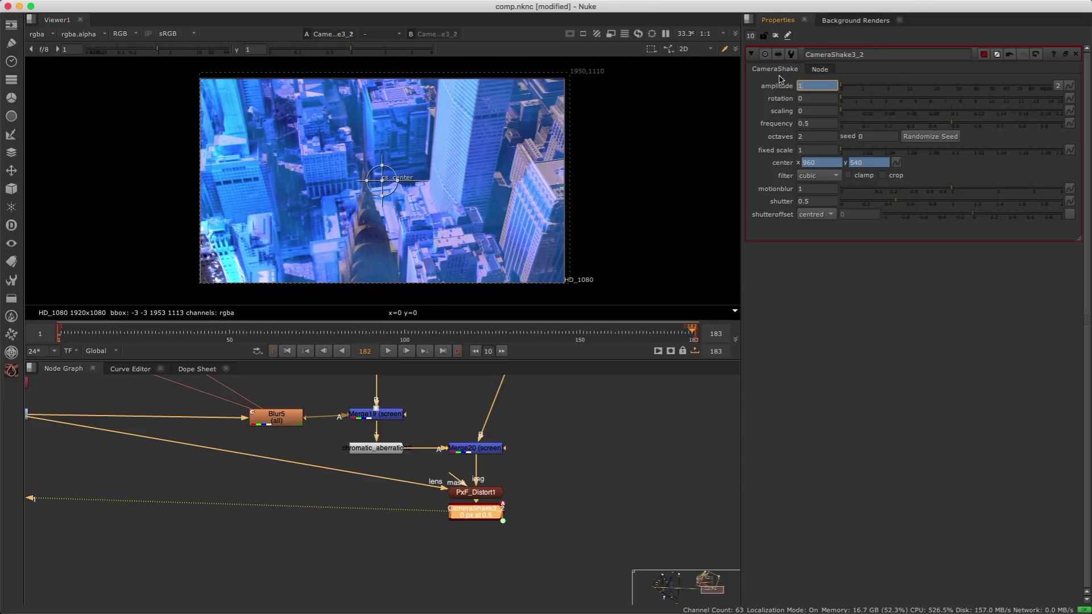
pyautogui.write('100')
pyautogui.press('Return')
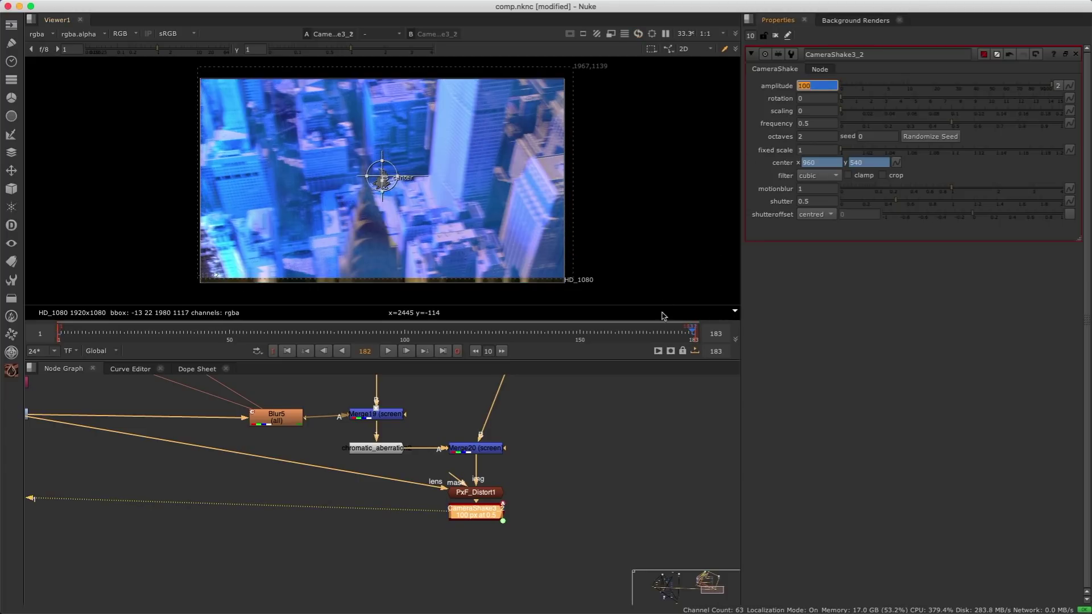
# - Check the animated shake at frames 169 and 150, and adjust the CameraShake's fixed scale at frame 182
pyautogui.moveTo(660, 335)
pyautogui.mouseDown()
pyautogui.moveTo(353, 331)
pyautogui.moveTo(646, 333)
pyautogui.mouseUp()
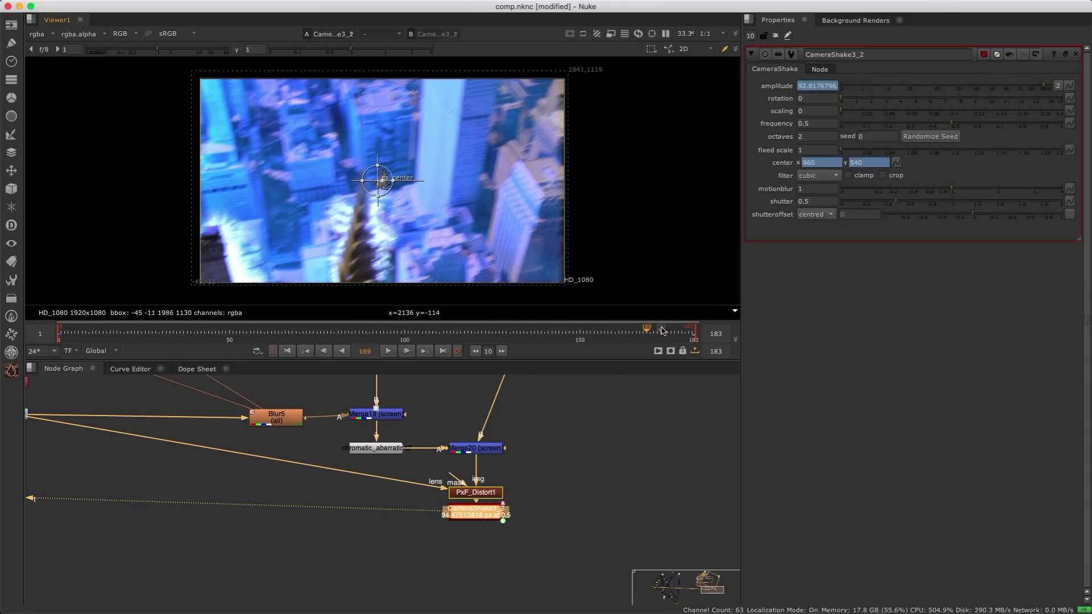
pyautogui.click(581, 333)
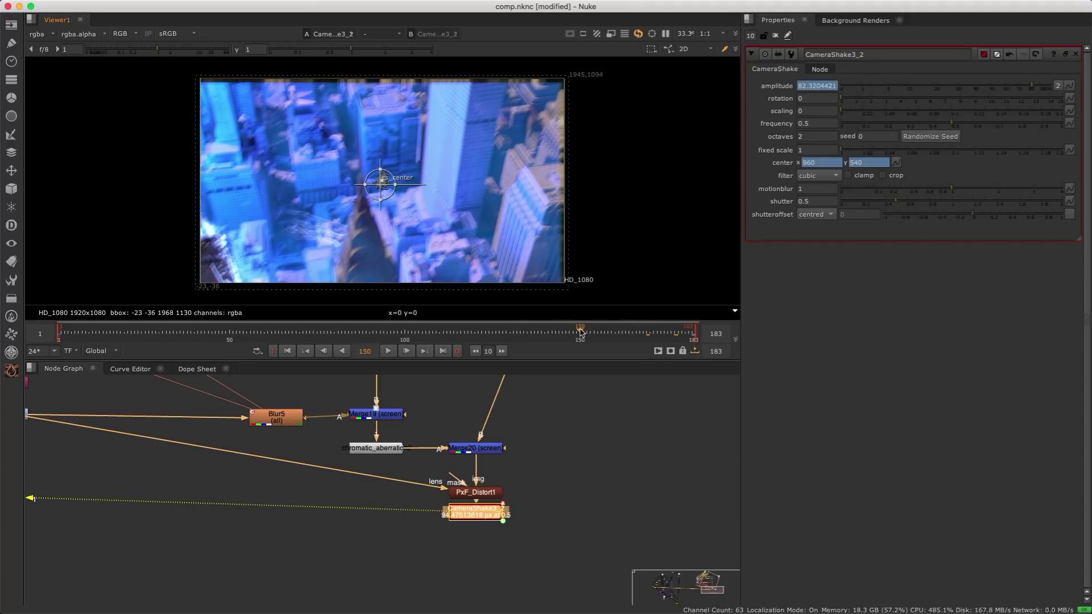
pyautogui.click(692, 338)
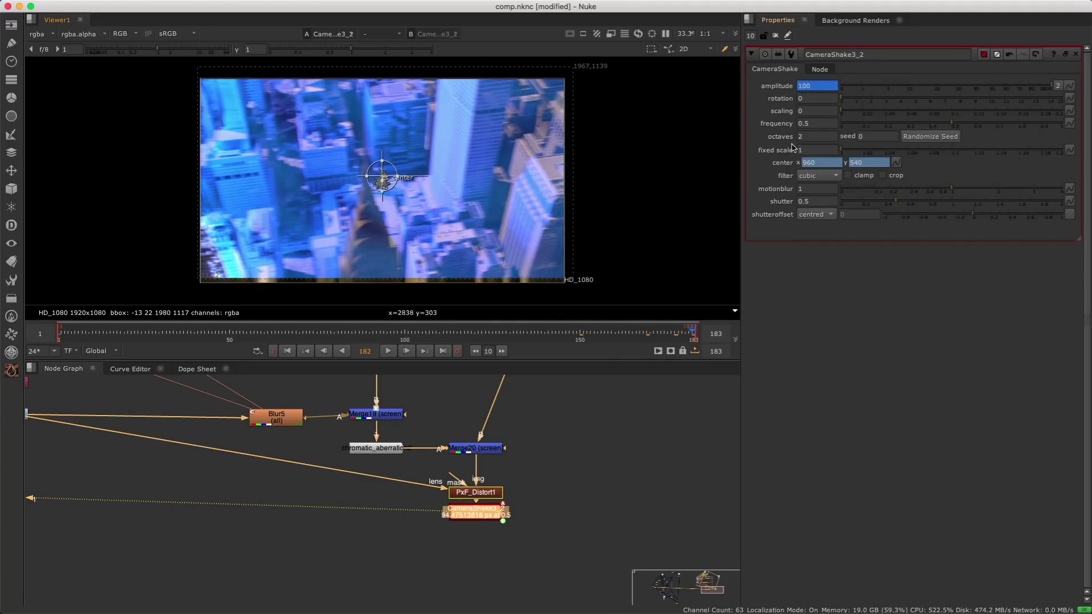
pyautogui.click(811, 150)
pyautogui.press('Return')
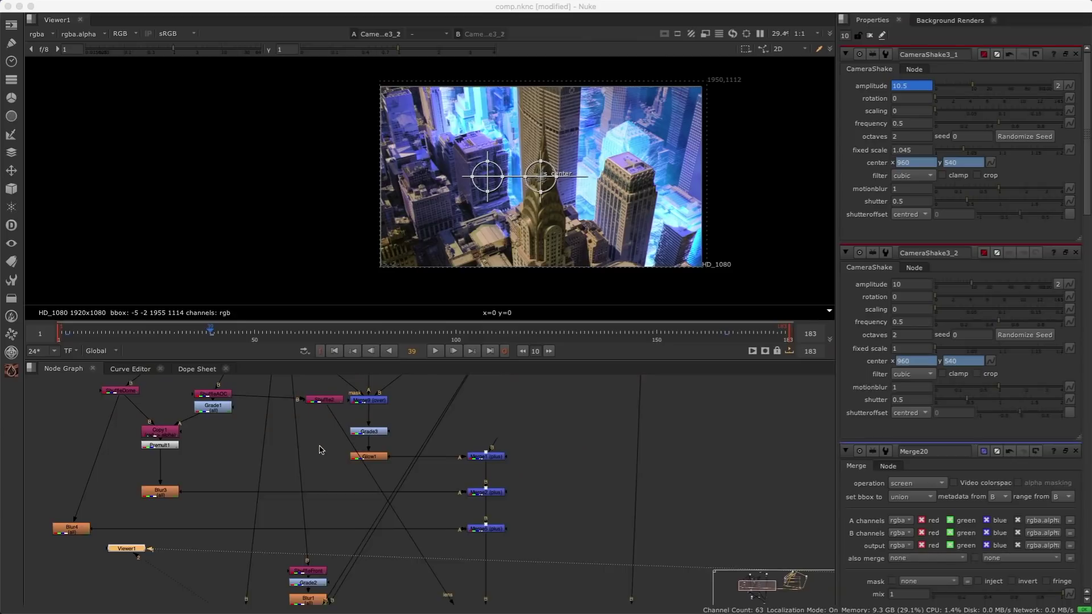
# - View the output of the Glow1 node in the other branch of the comp
pyautogui.moveTo(319, 451); pyautogui.dragTo(341, 461, button='middle')
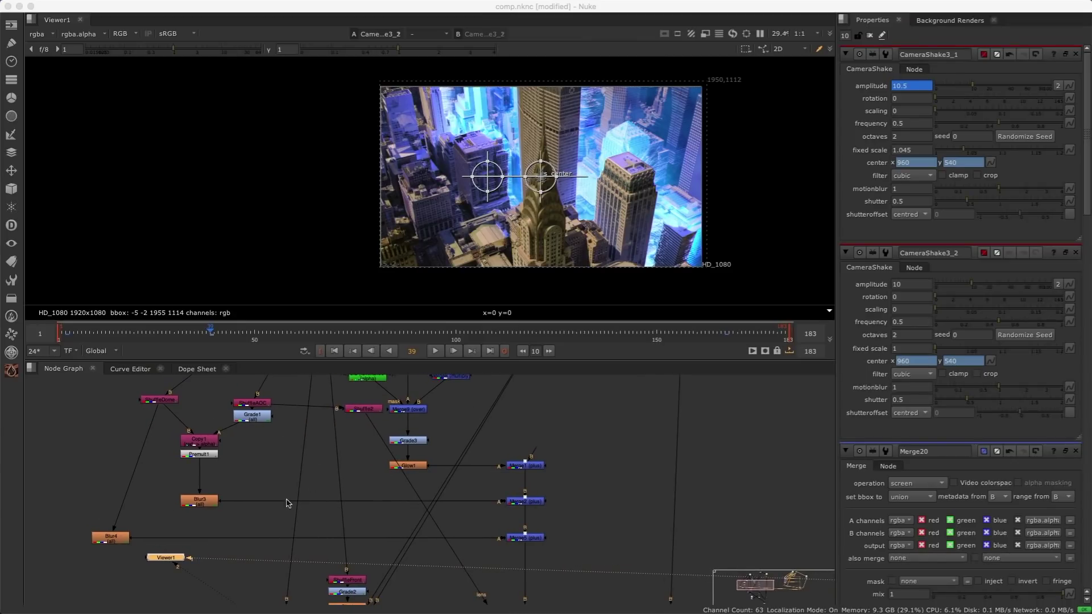
pyautogui.click(423, 466)
pyautogui.moveTo(411, 462); pyautogui.dragTo(390, 486, button='middle')
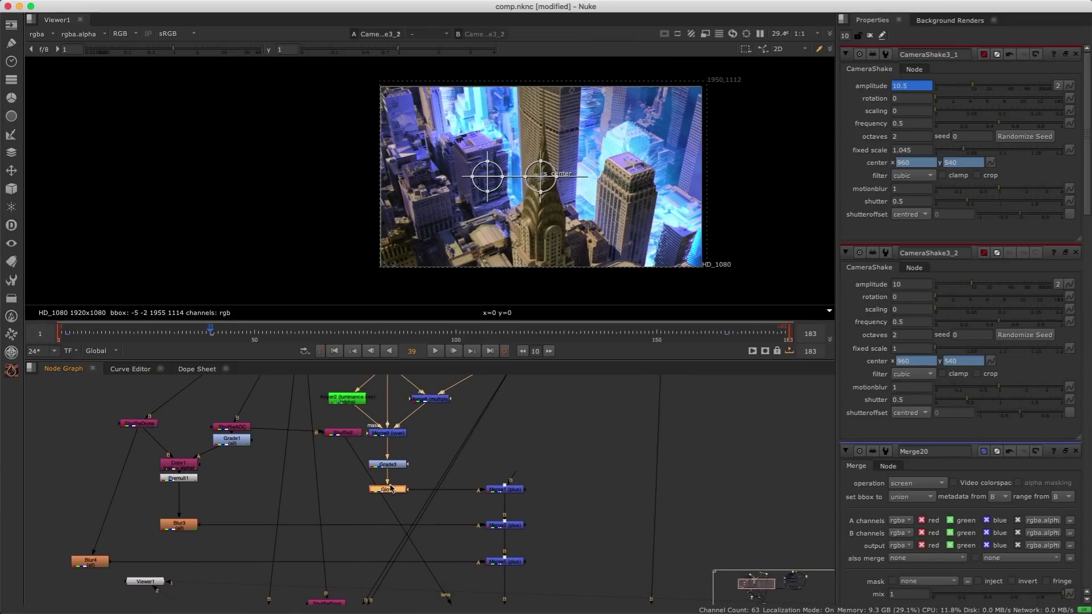
pyautogui.press('1')
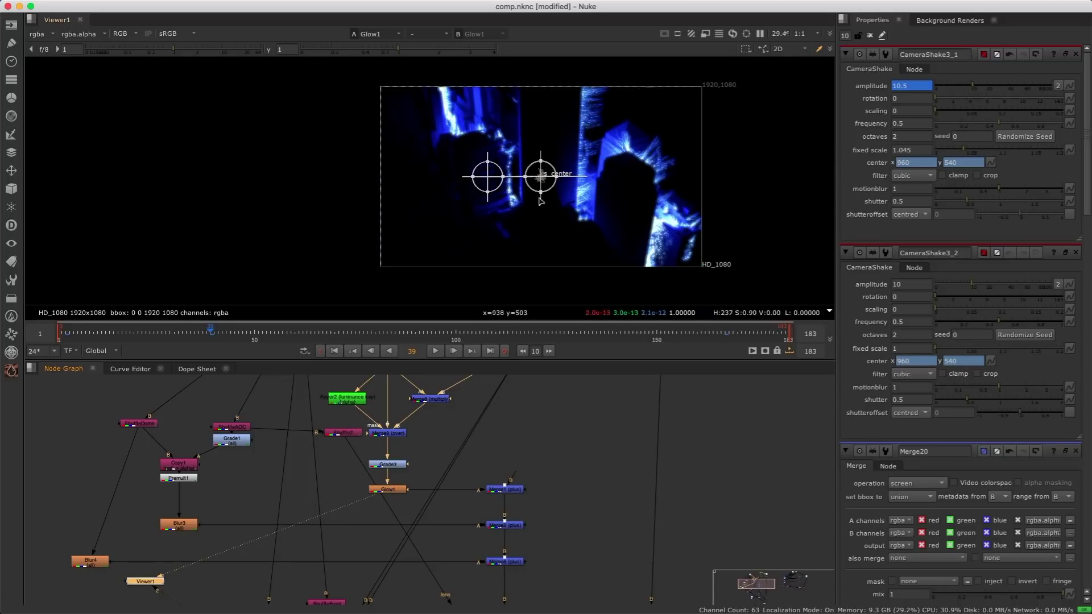
# - View Merge13's output and add a Glow node directly below it
pyautogui.moveTo(631, 539); pyautogui.dragTo(495, 539, button='middle')
pyautogui.moveTo(642, 445); pyautogui.dragTo(383, 522, button='middle')
pyautogui.moveTo(557, 483); pyautogui.dragTo(253, 556, button='middle')
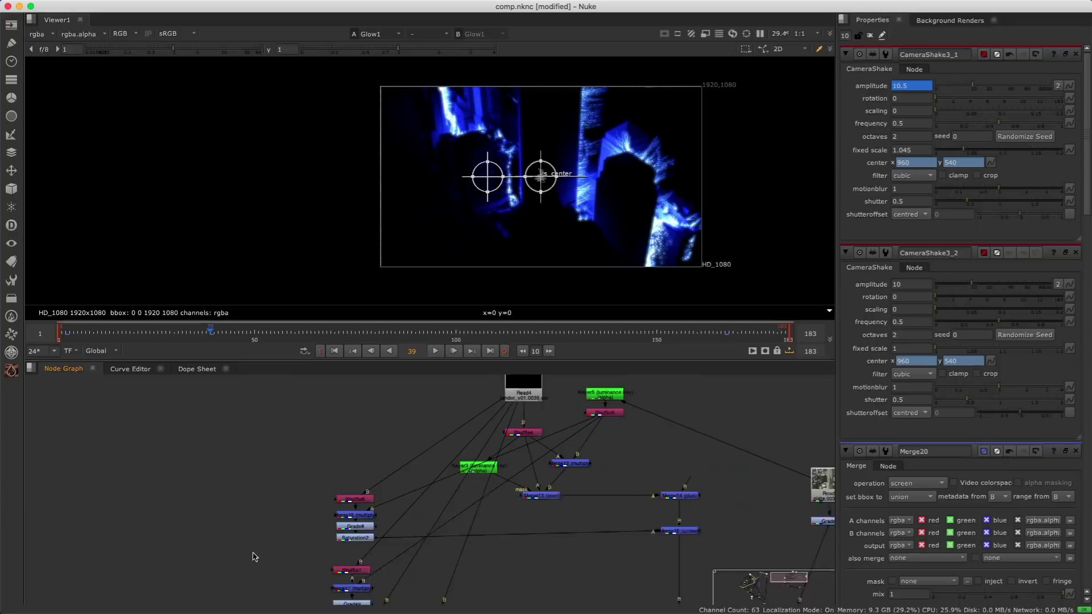
pyautogui.moveTo(512, 486)
pyautogui.mouseDown(button='middle')
pyautogui.moveTo(495, 501)
pyautogui.moveTo(579, 483)
pyautogui.mouseUp(button='middle')
pyautogui.click(526, 508)
pyautogui.press('1')
pyautogui.press('Tab')
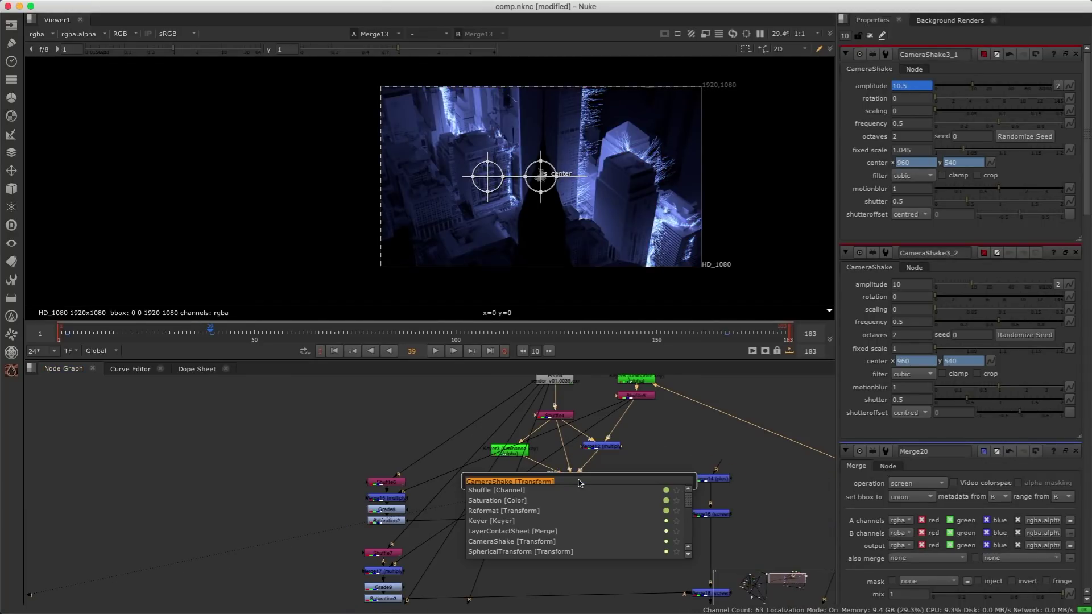
pyautogui.write('glow')
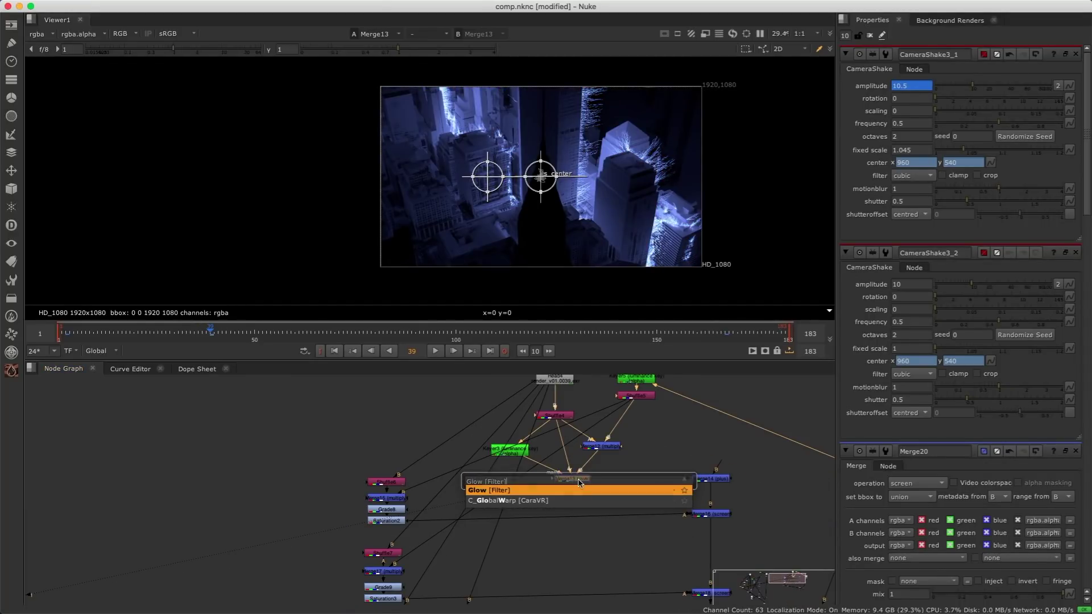
pyautogui.press('Return')
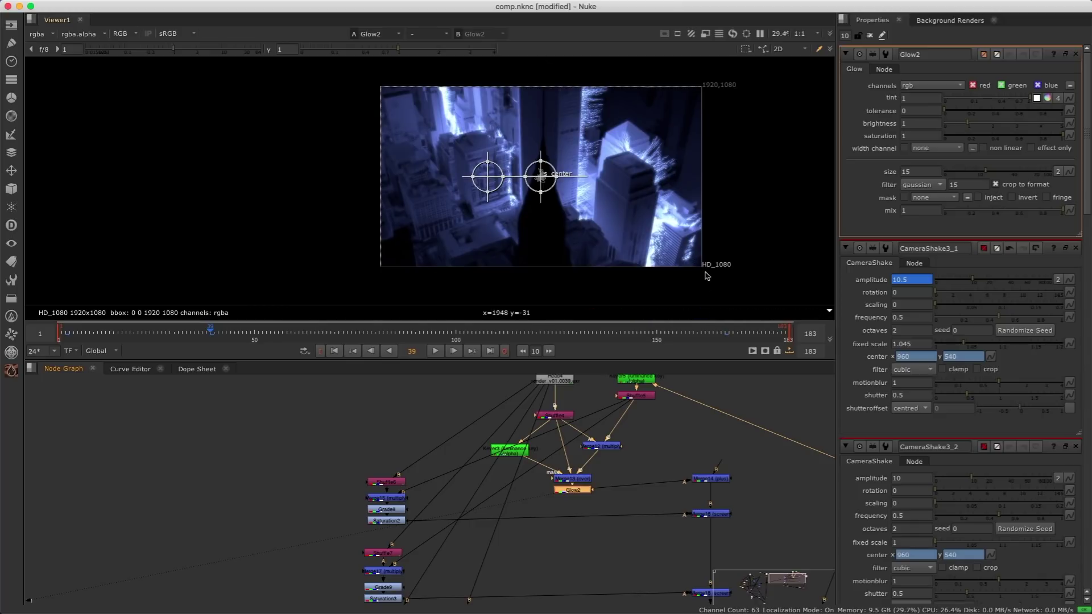
# - Set Glow2's size to 5.5
pyautogui.moveTo(677, 492); pyautogui.dragTo(654, 425, button='middle')
pyautogui.moveTo(420, 492); pyautogui.dragTo(455, 444, button='middle')
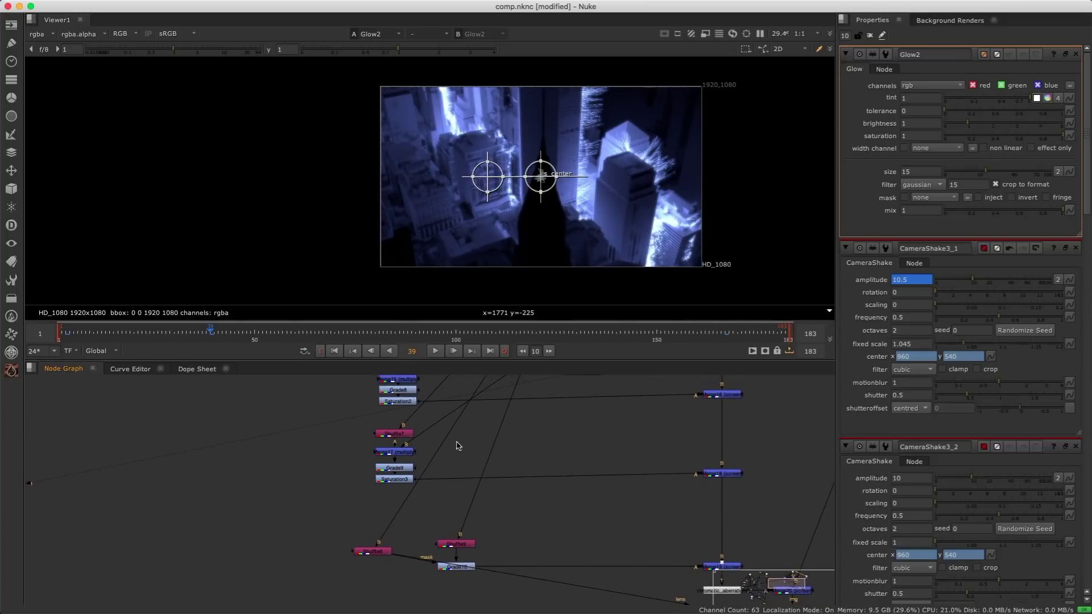
pyautogui.moveTo(579, 432); pyautogui.dragTo(547, 520, button='middle')
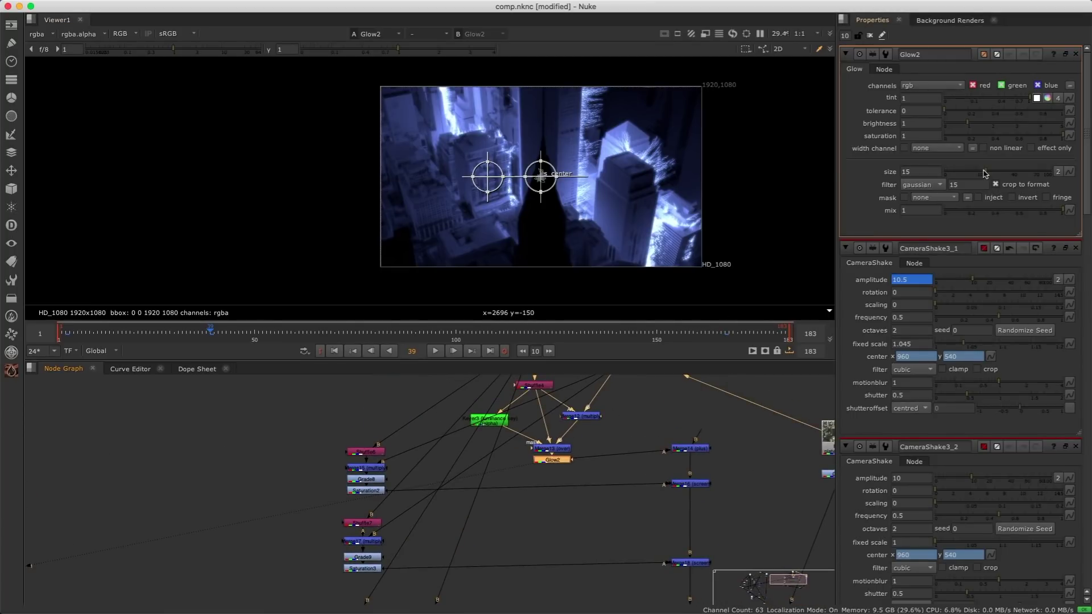
pyautogui.moveTo(985, 173); pyautogui.dragTo(969, 171)
# - Add a Blur node below Saturation2, view its output and set its size to 3.6
pyautogui.moveTo(502, 452); pyautogui.dragTo(485, 425, button='middle')
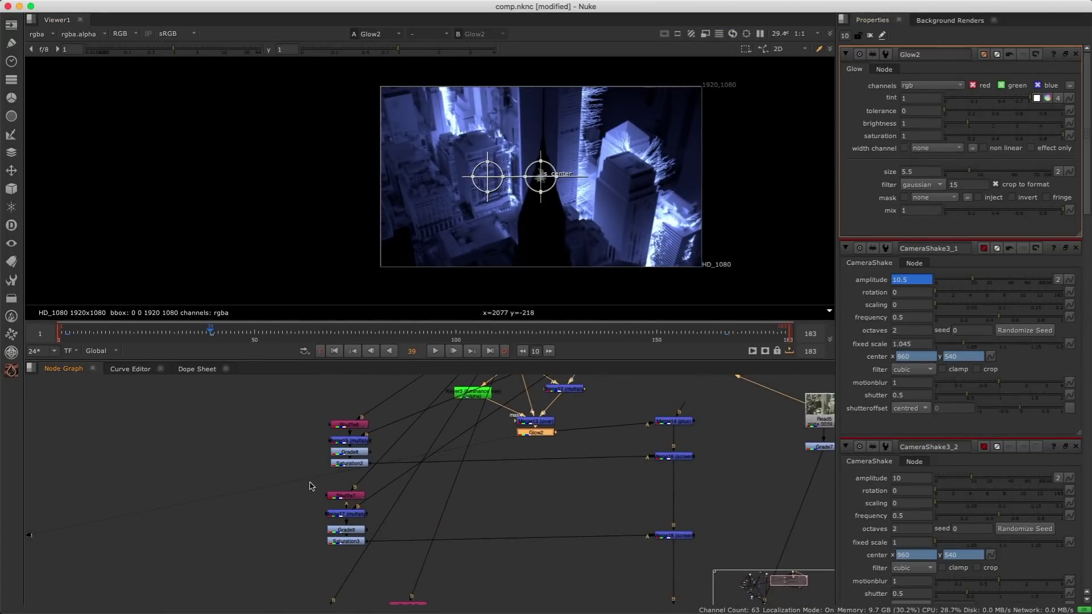
pyautogui.click(349, 465)
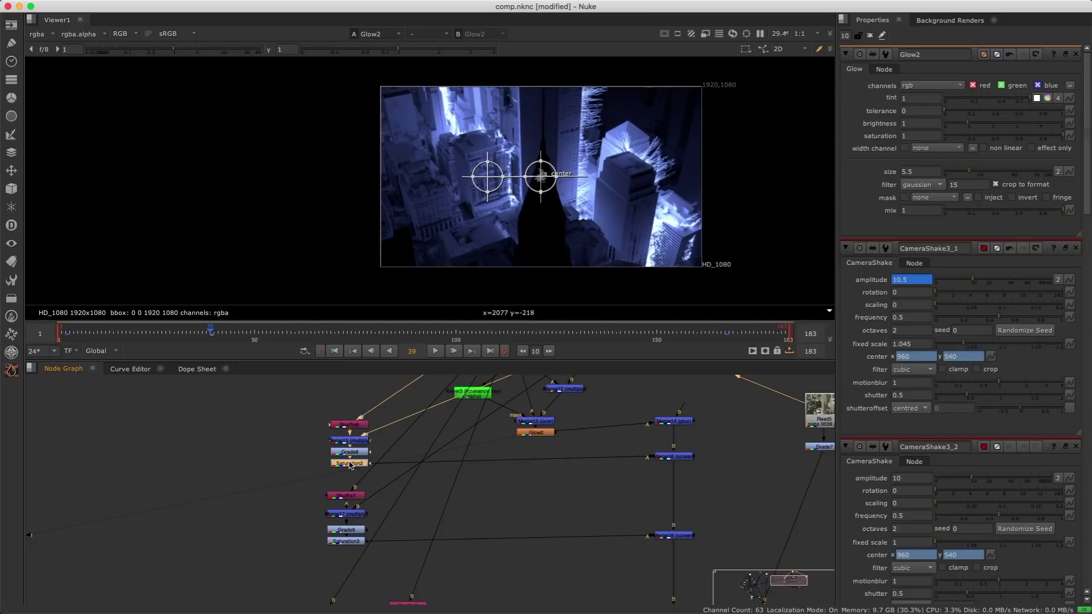
pyautogui.press('b')
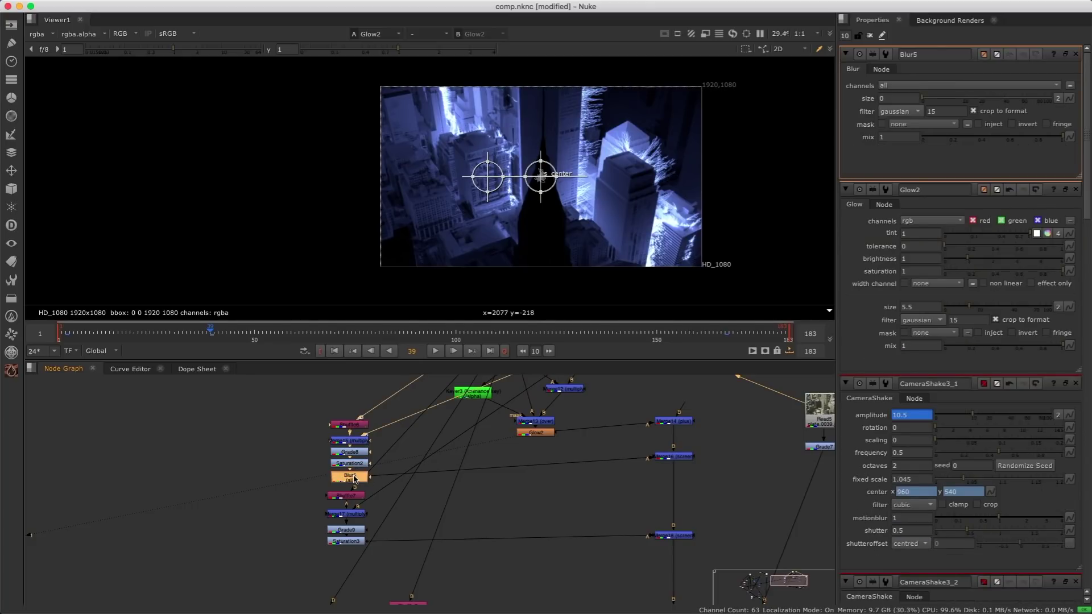
pyautogui.press('1')
pyautogui.scroll(3, 487, 249)
pyautogui.moveTo(517, 214); pyautogui.dragTo(461, 290, button='middle')
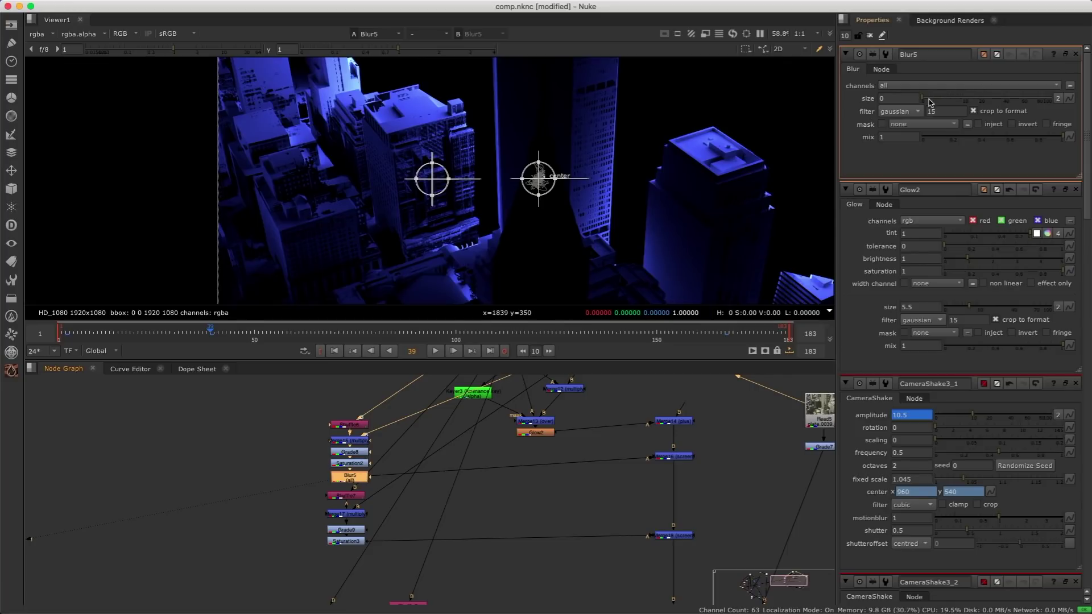
pyautogui.moveTo(931, 102); pyautogui.dragTo(946, 98)
# - Clone the Blur5 node and insert the clone between Saturation3 and the merge it feeds
pyautogui.click(349, 542)
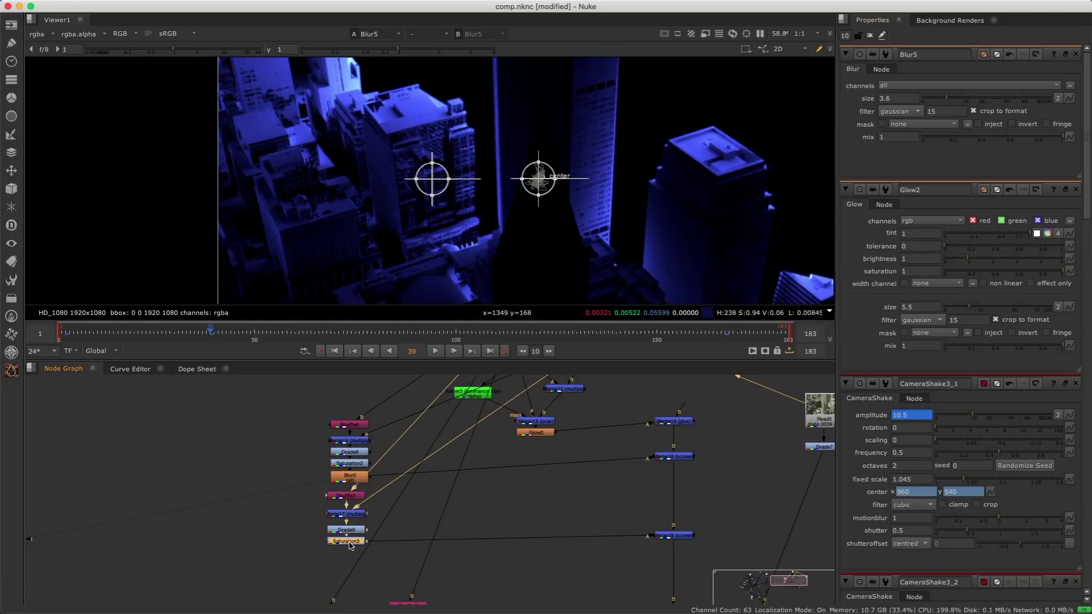
pyautogui.click(351, 480)
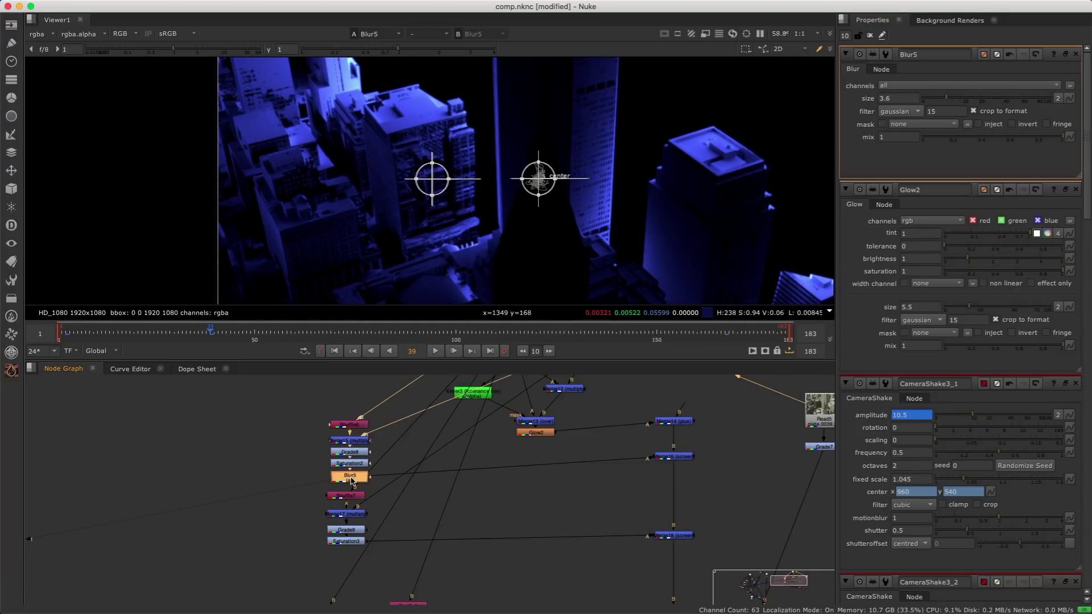
pyautogui.hotkey('alt', 'k')
pyautogui.moveTo(351, 481); pyautogui.dragTo(390, 562)
# - Make another clone of Blur5 and insert it between the masked Grade node below and the last merge before the chromatic aberration
pyautogui.moveTo(463, 537); pyautogui.dragTo(395, 458, button='middle')
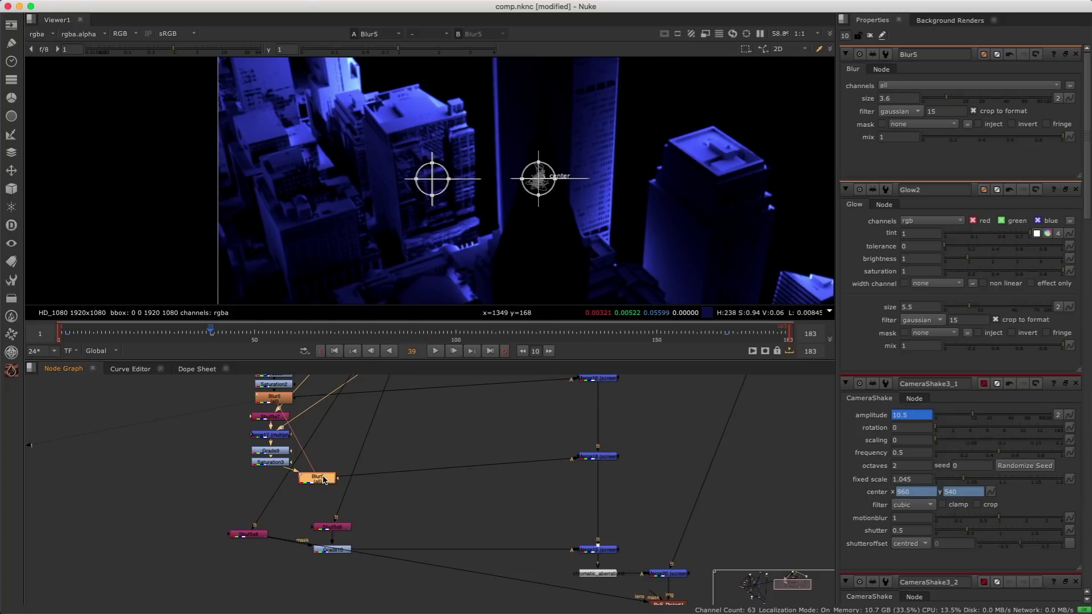
pyautogui.hotkey('alt', 'c')
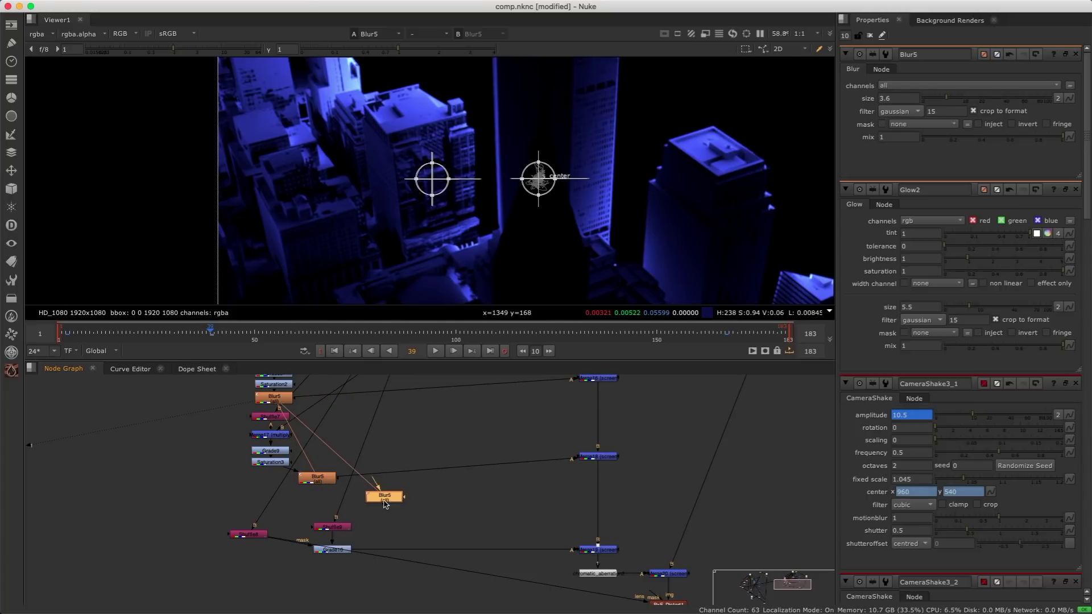
pyautogui.moveTo(385, 503); pyautogui.dragTo(520, 557)
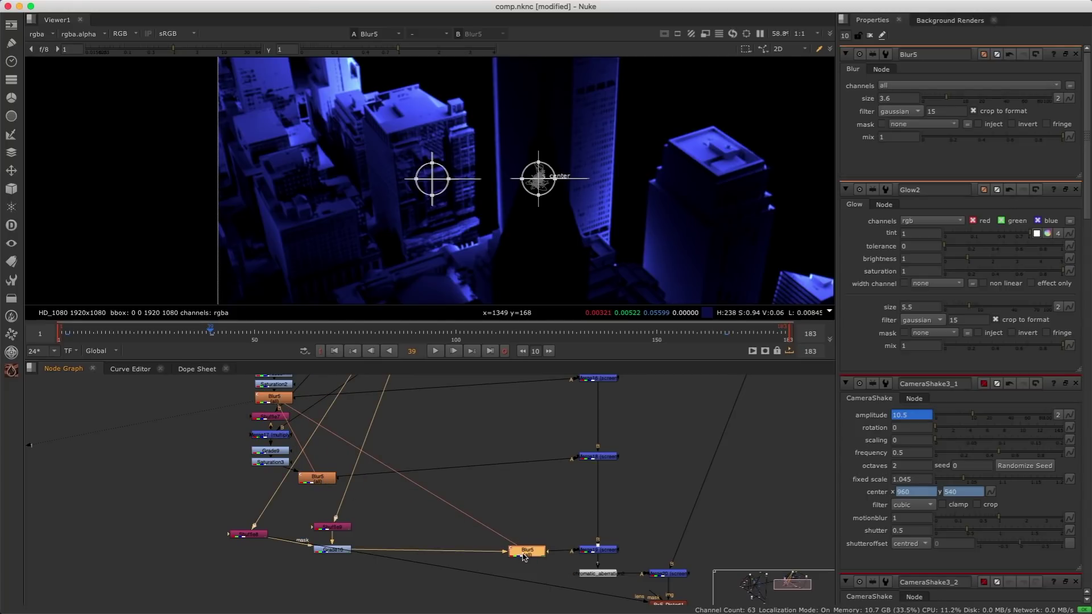
# - View the output of the merge after the chromatic aberration, and the final comp at CameraShake3_2
pyautogui.click(605, 515)
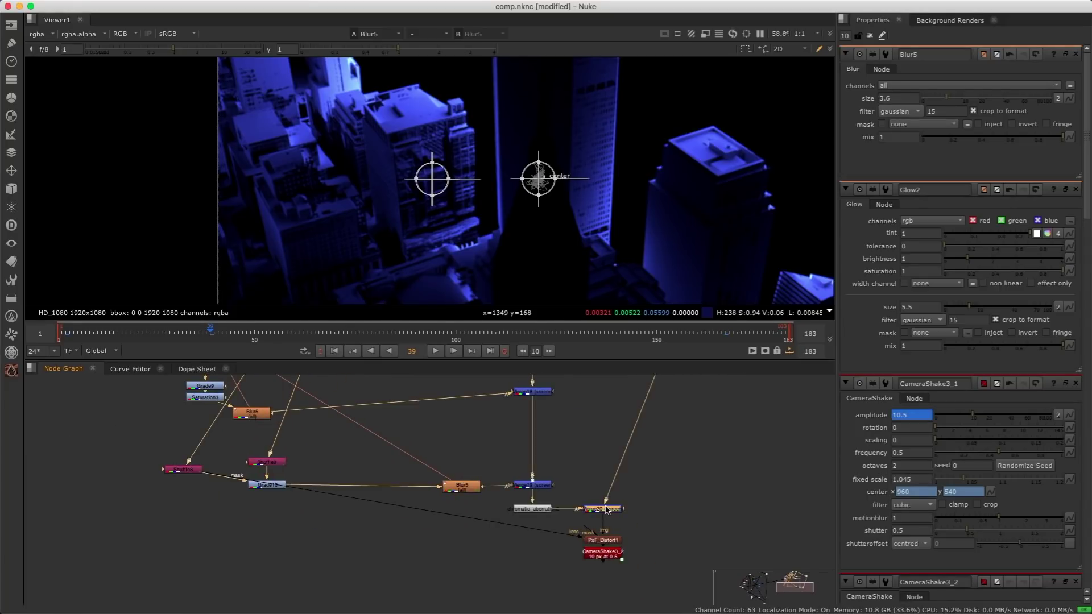
pyautogui.press('1')
pyautogui.click(604, 555)
pyautogui.press('1')
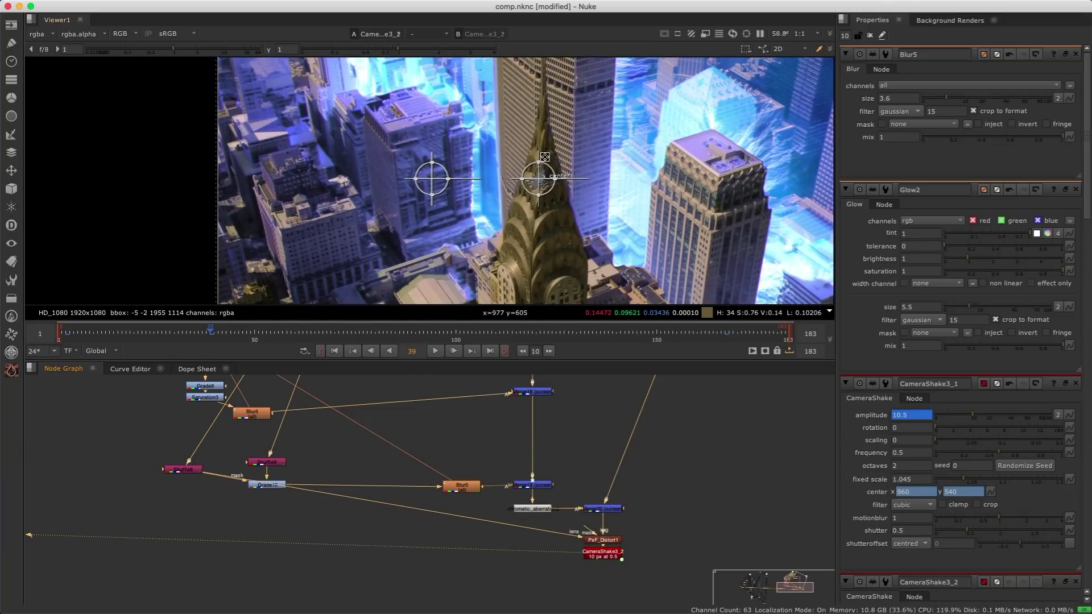
pyautogui.scroll(-2, 520, 186)
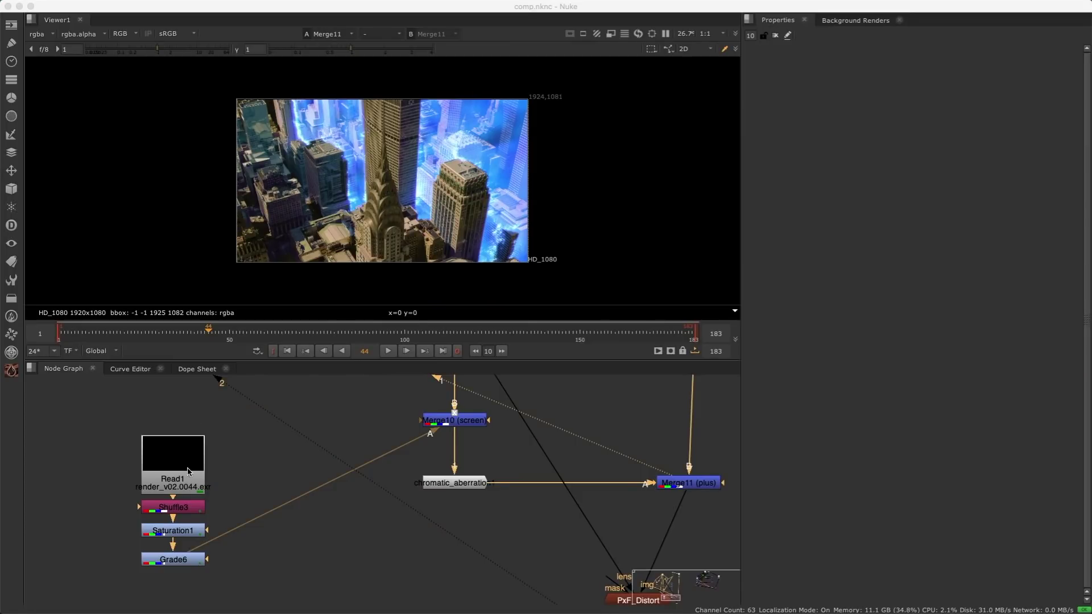
# - View the output of Shuffle3 below the Read1 render pass and go to frame 80
pyautogui.click(173, 507)
pyautogui.press('1')
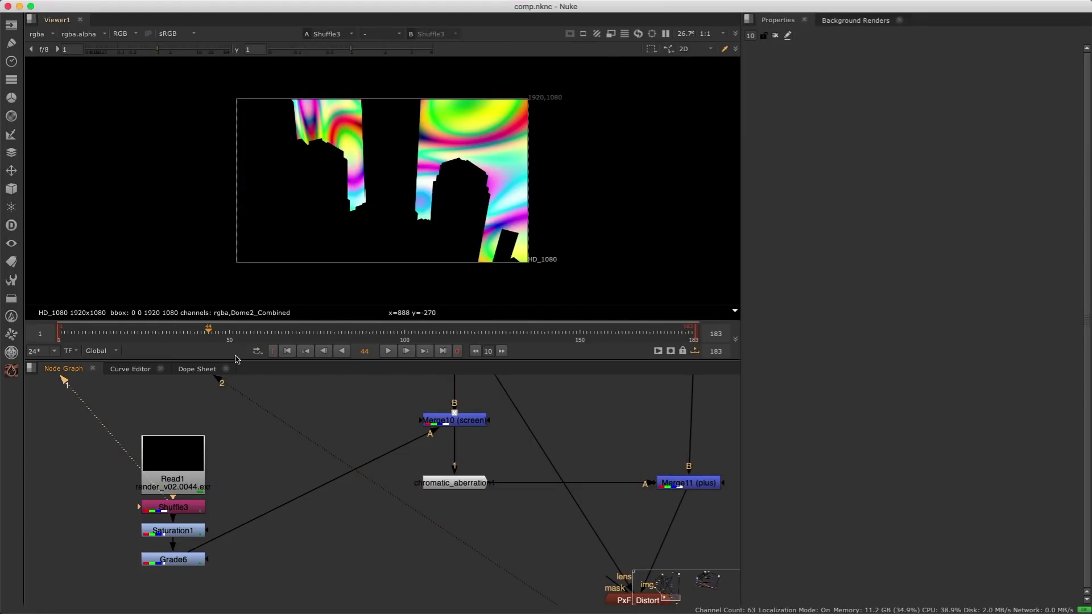
pyautogui.moveTo(210, 334); pyautogui.dragTo(335, 334)
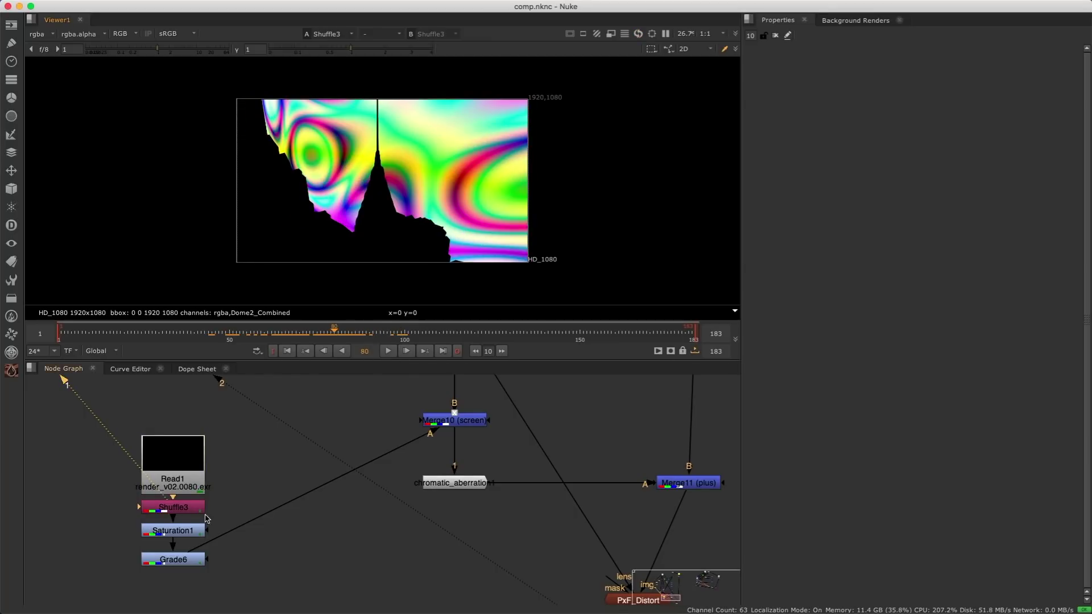
# - View the outputs of Saturation1 and Grade6 in the Read1 branch
pyautogui.click(178, 531)
pyautogui.press('1')
pyautogui.click(175, 547)
pyautogui.click(166, 561)
pyautogui.press('1')
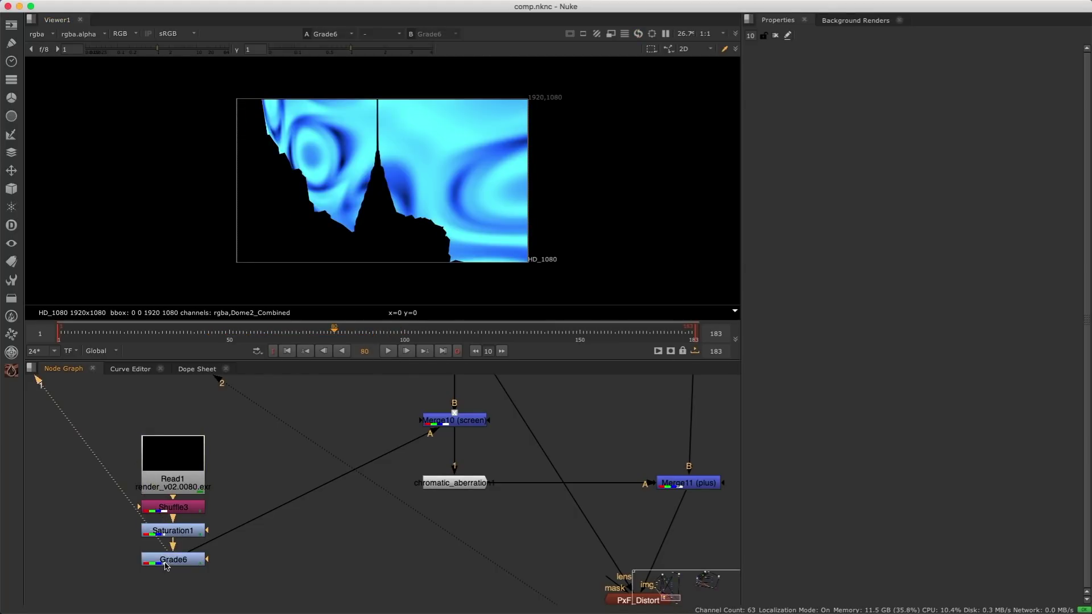
# - View the output of the Merge10 screen merge and go to frame 89
pyautogui.click(478, 420)
pyautogui.press('1')
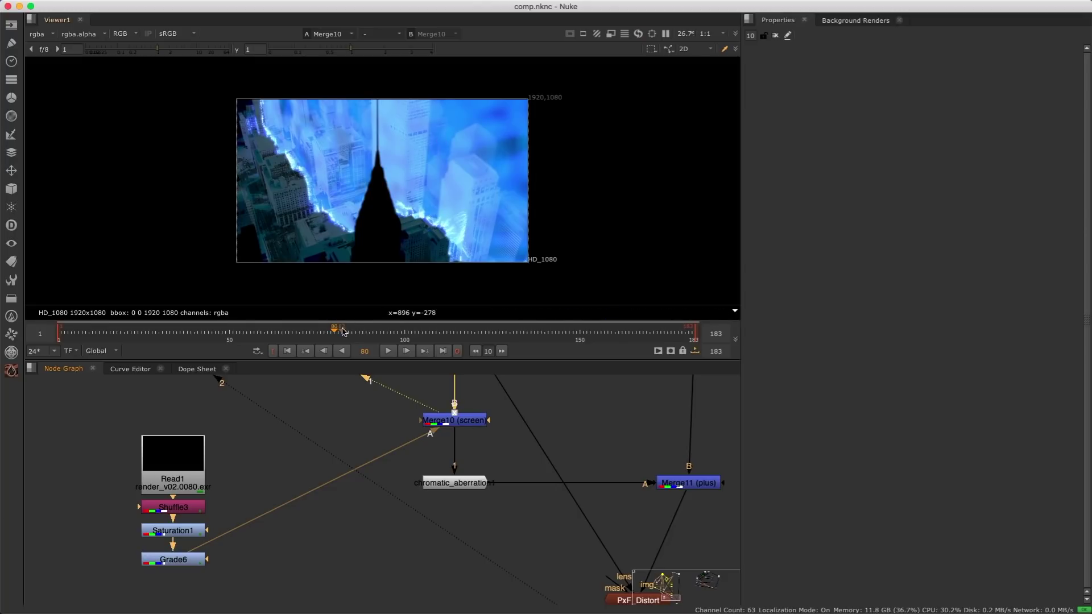
pyautogui.moveTo(343, 332); pyautogui.dragTo(366, 331)
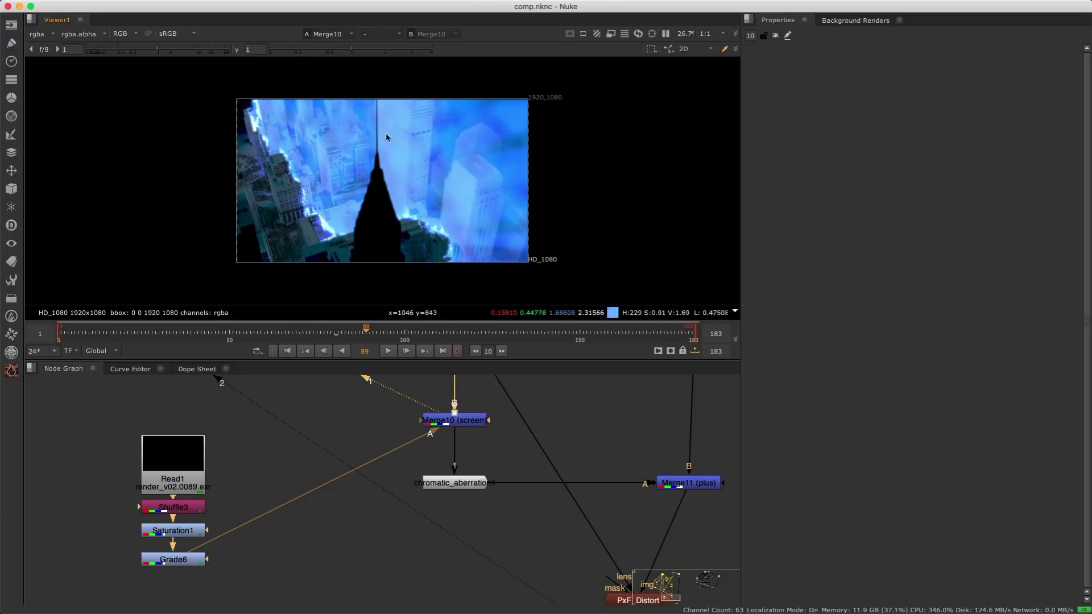